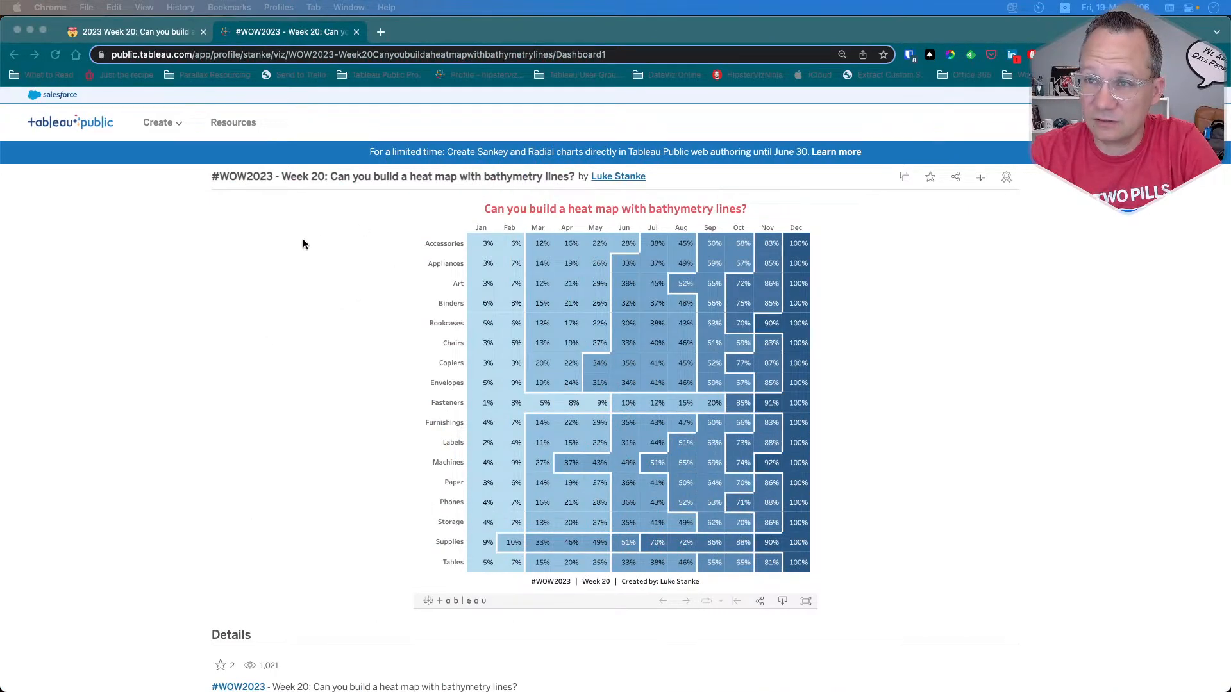
Step: Review the Week 20 challenge's introduction and requirements, and examine the published reference heat map with bathymetry lines
click(149, 35)
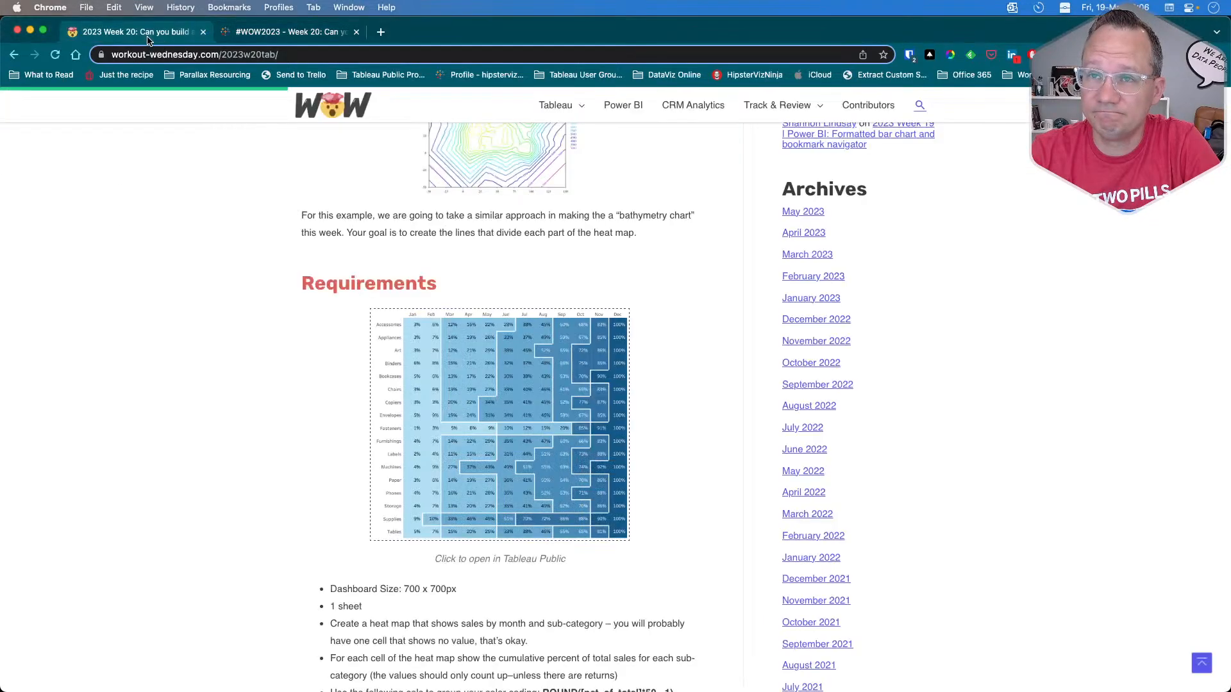
scroll(252, 426, up, 7)
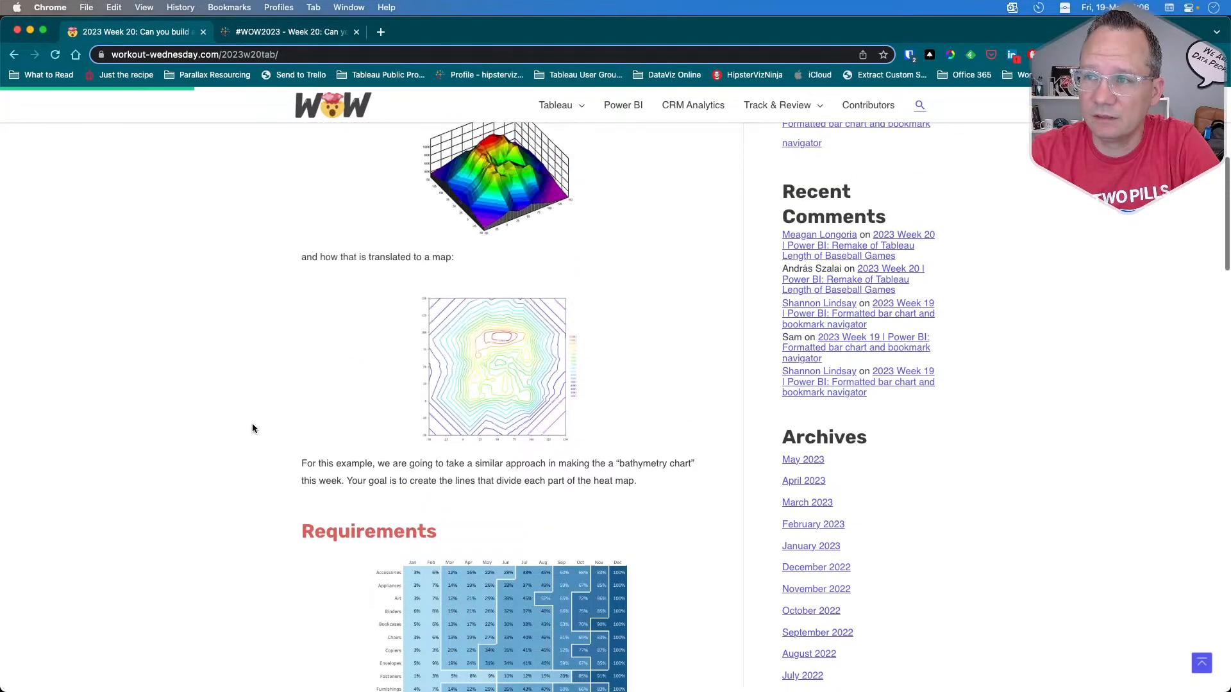
scroll(252, 428, up, 2)
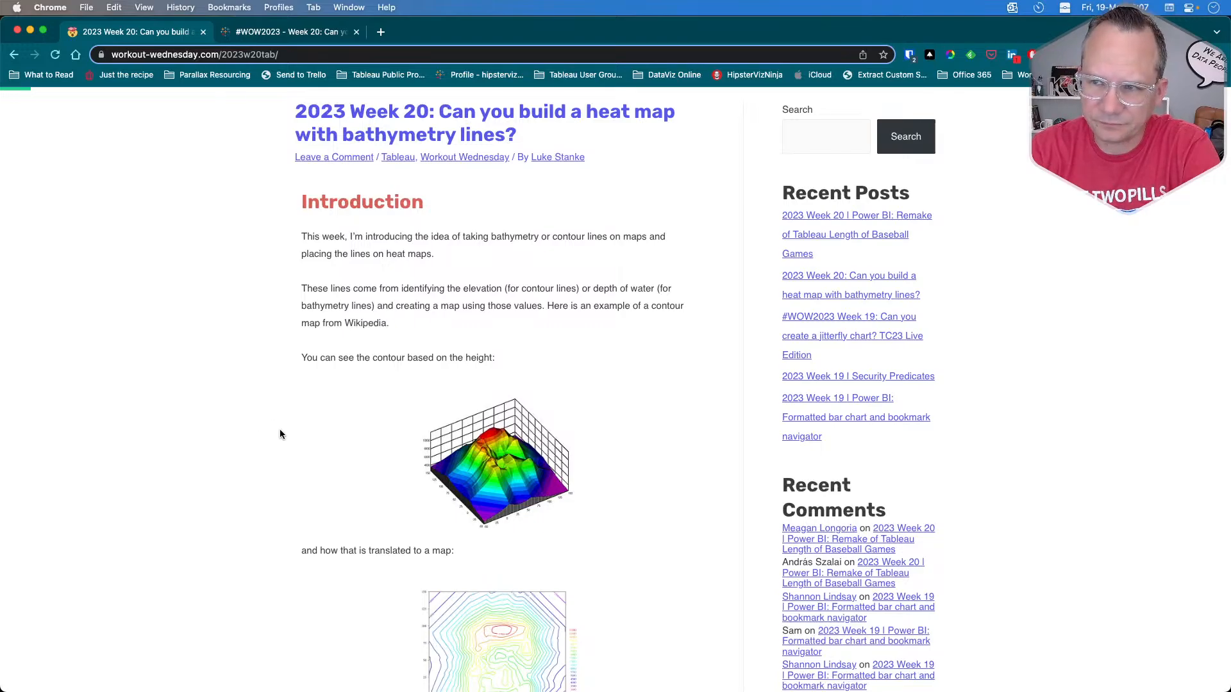
scroll(263, 455, down, 2)
scroll(259, 460, down, 4)
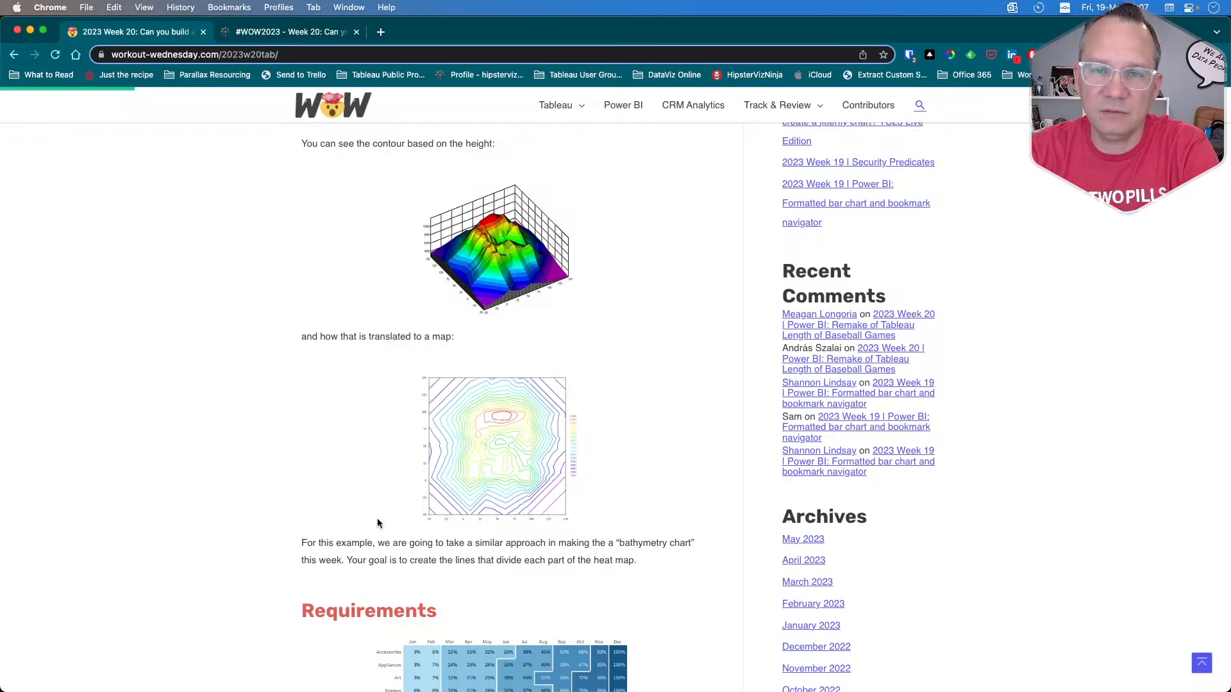
scroll(377, 523, down, 5)
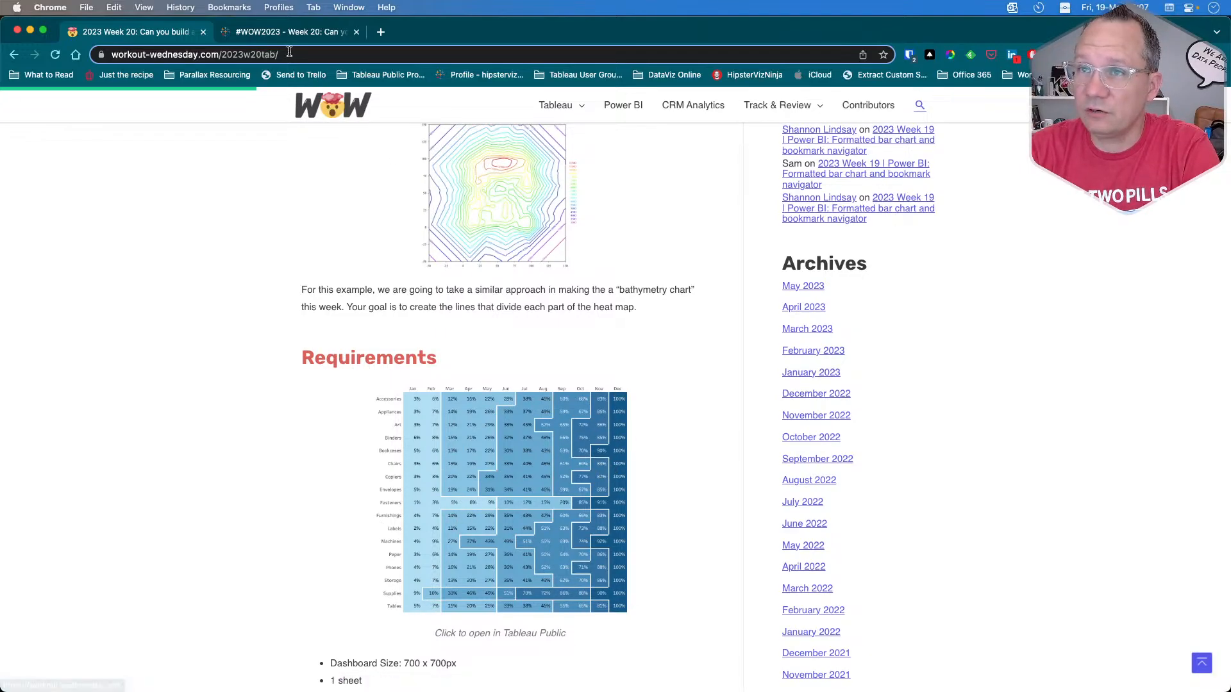
click(285, 32)
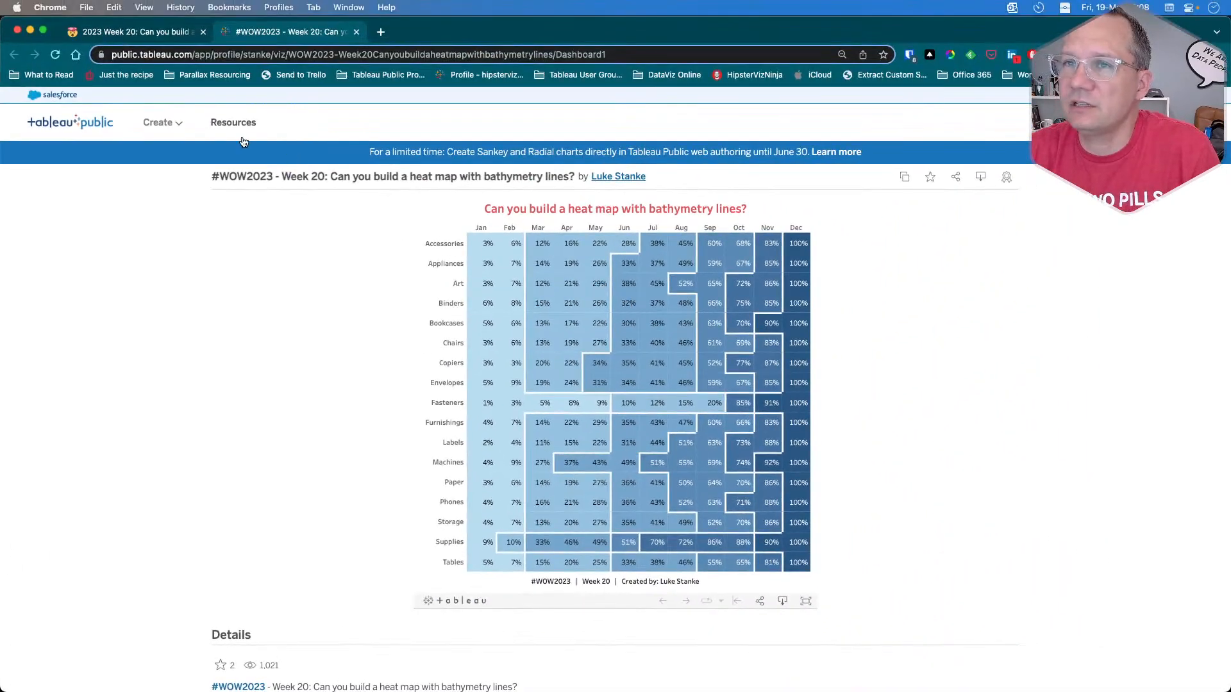
click(146, 33)
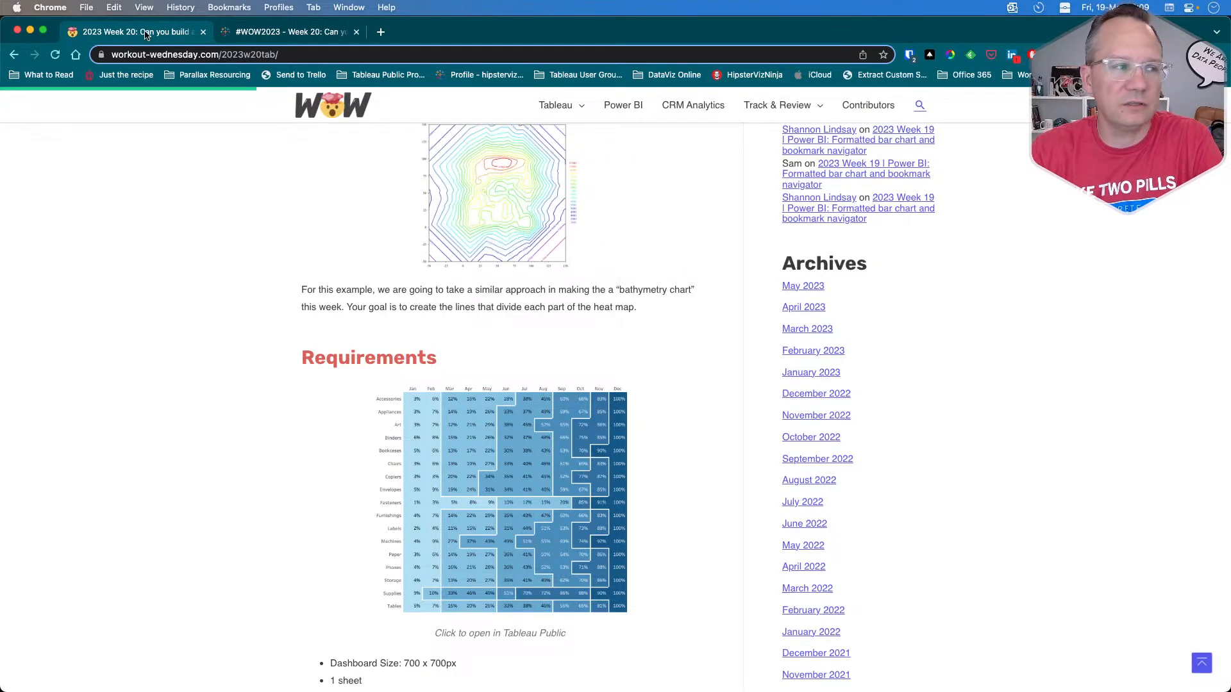
scroll(306, 415, down, 3)
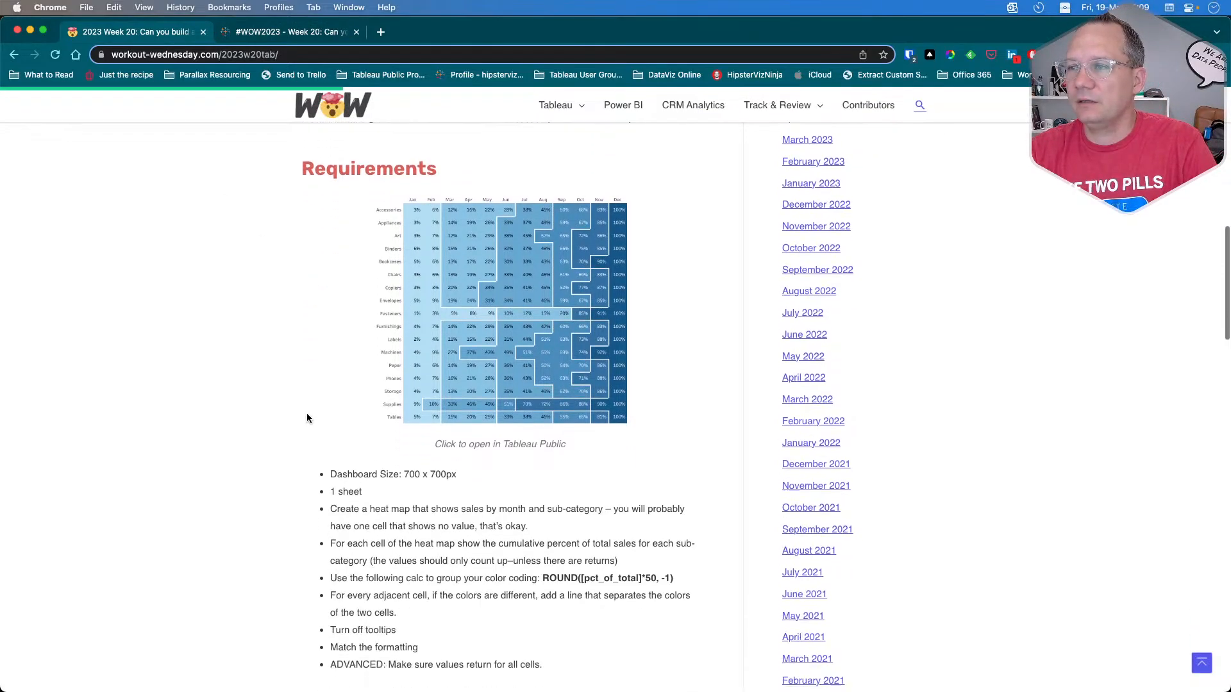
scroll(306, 418, down, 1)
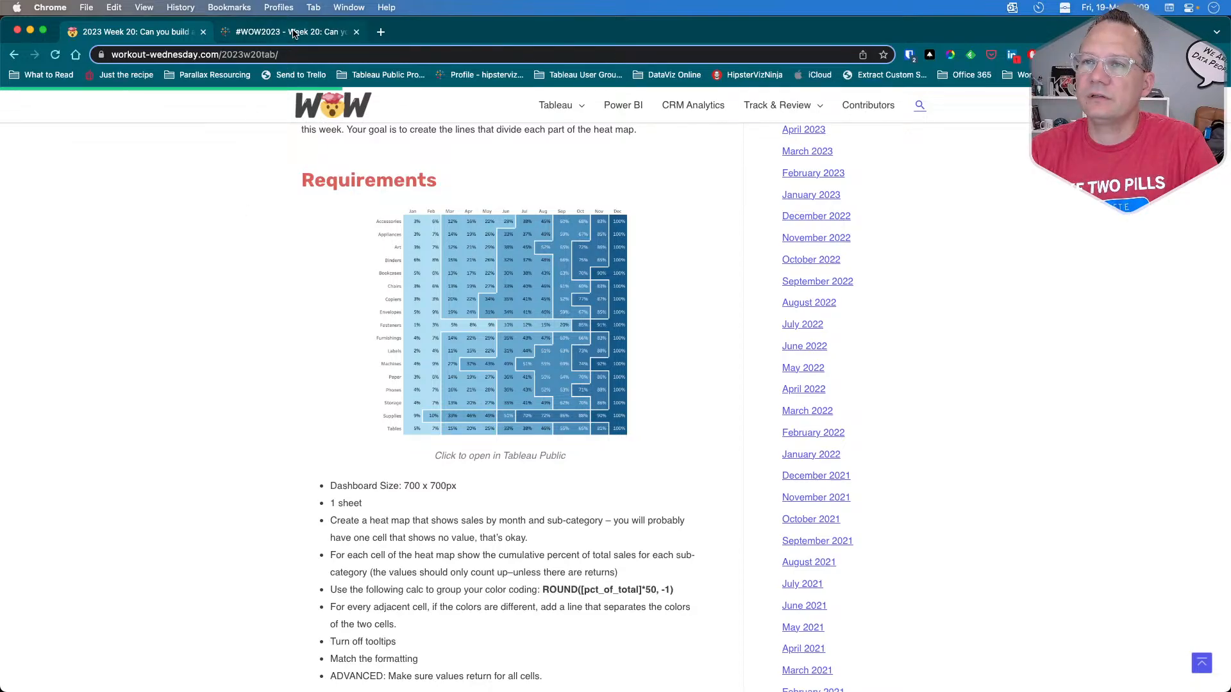
Step: Switch to Tableau Public and connect the empty workbook to the saved Sample - Superstore data source
key(super+Tab)
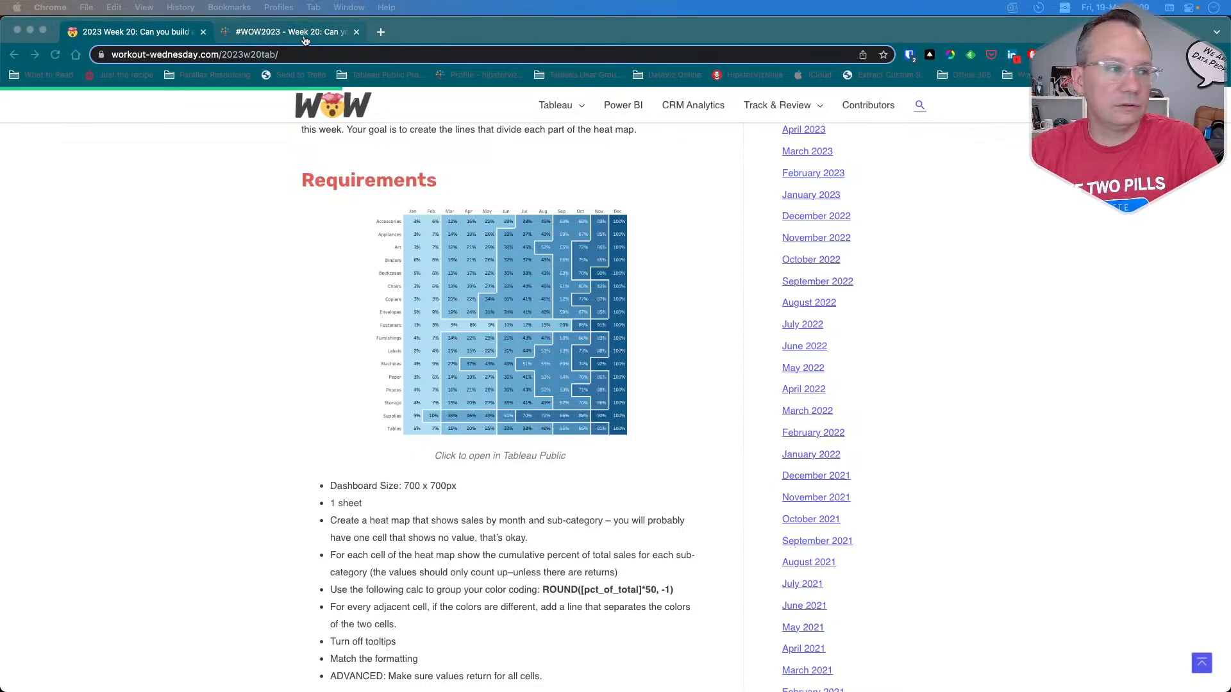
key(super+Tab)
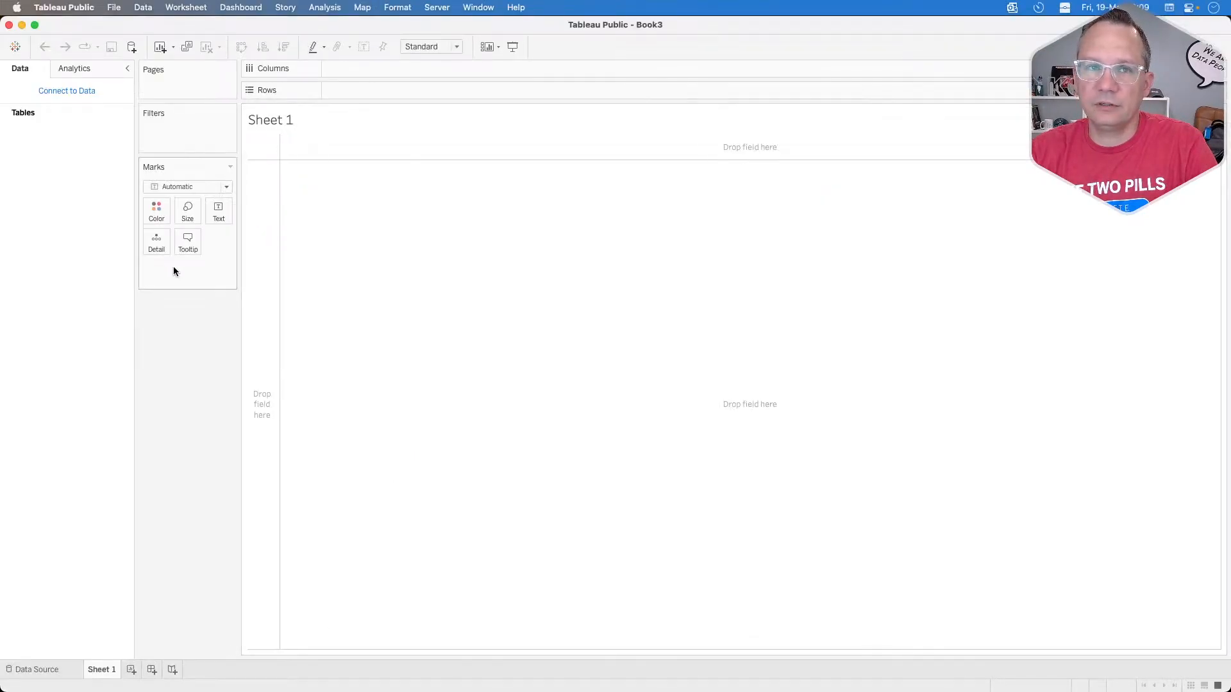
click(73, 91)
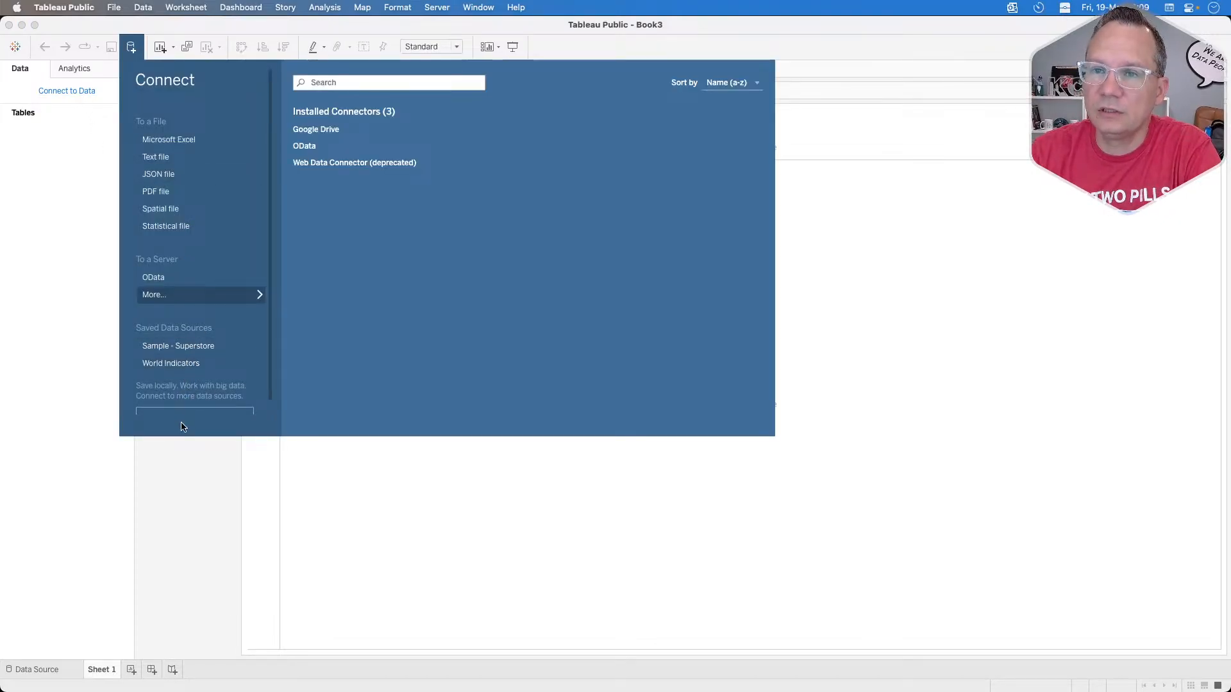
click(205, 348)
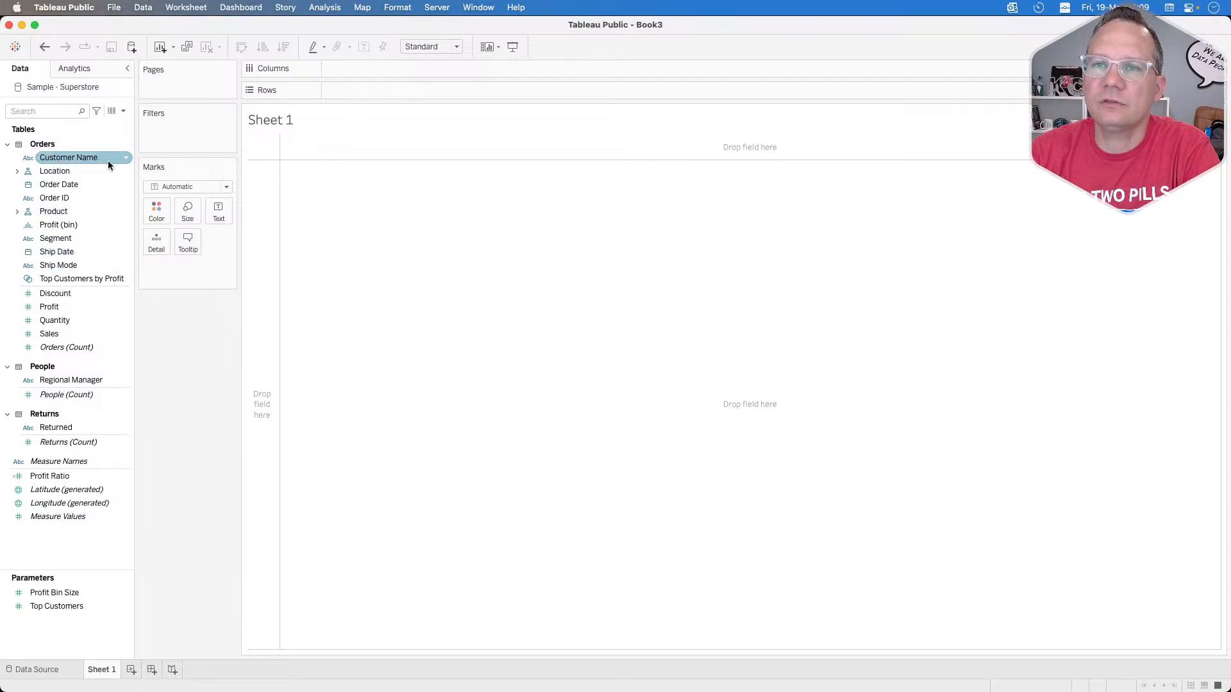
right_click(72, 186)
click(181, 415)
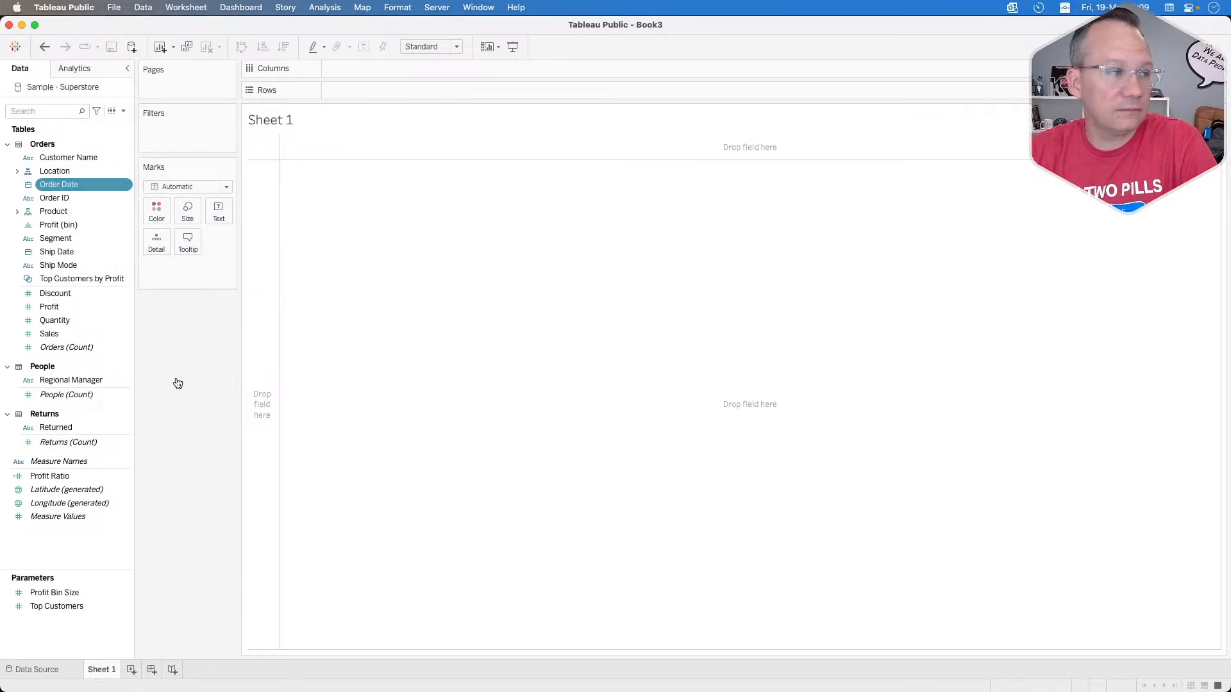
key(super+Tab)
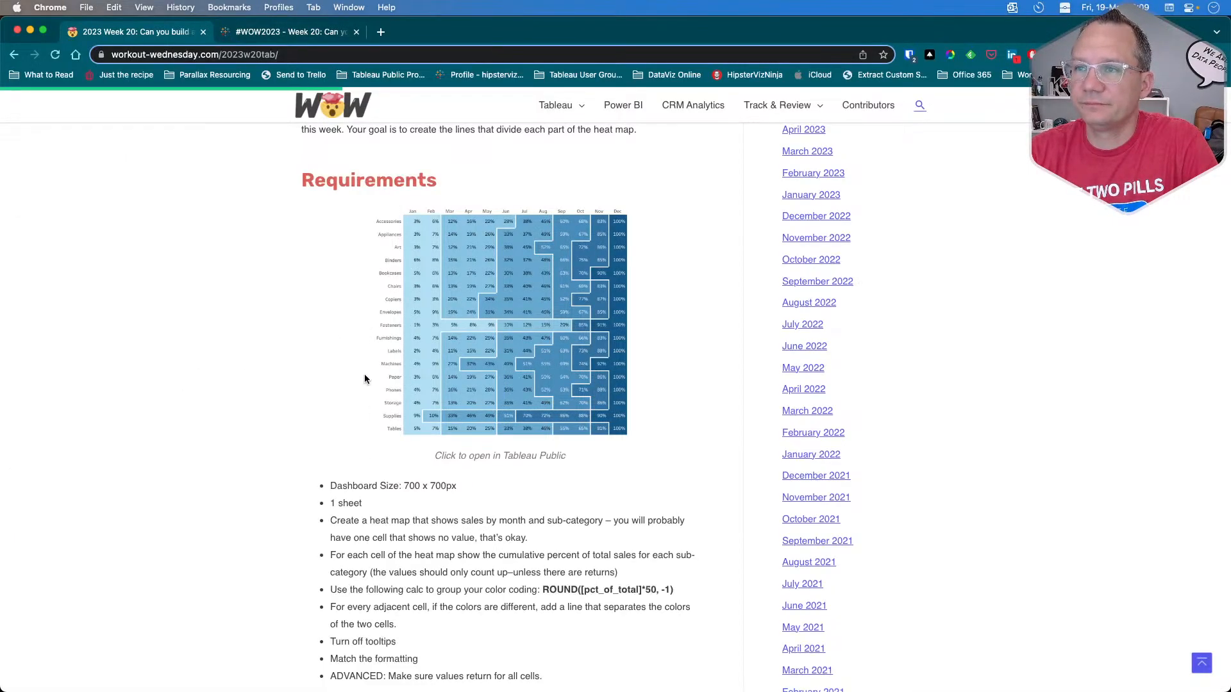
key(super+Tab)
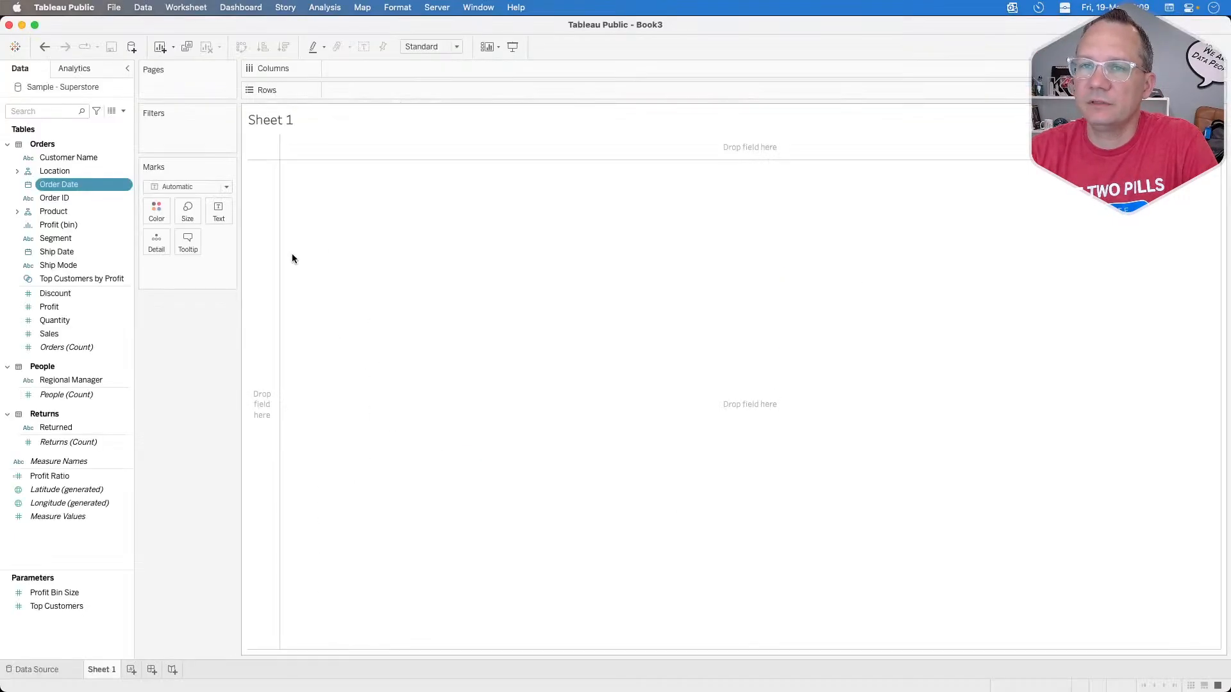
Step: Create a custom date from Order Date with Months as the detail, stored as a date part
right_click(68, 186)
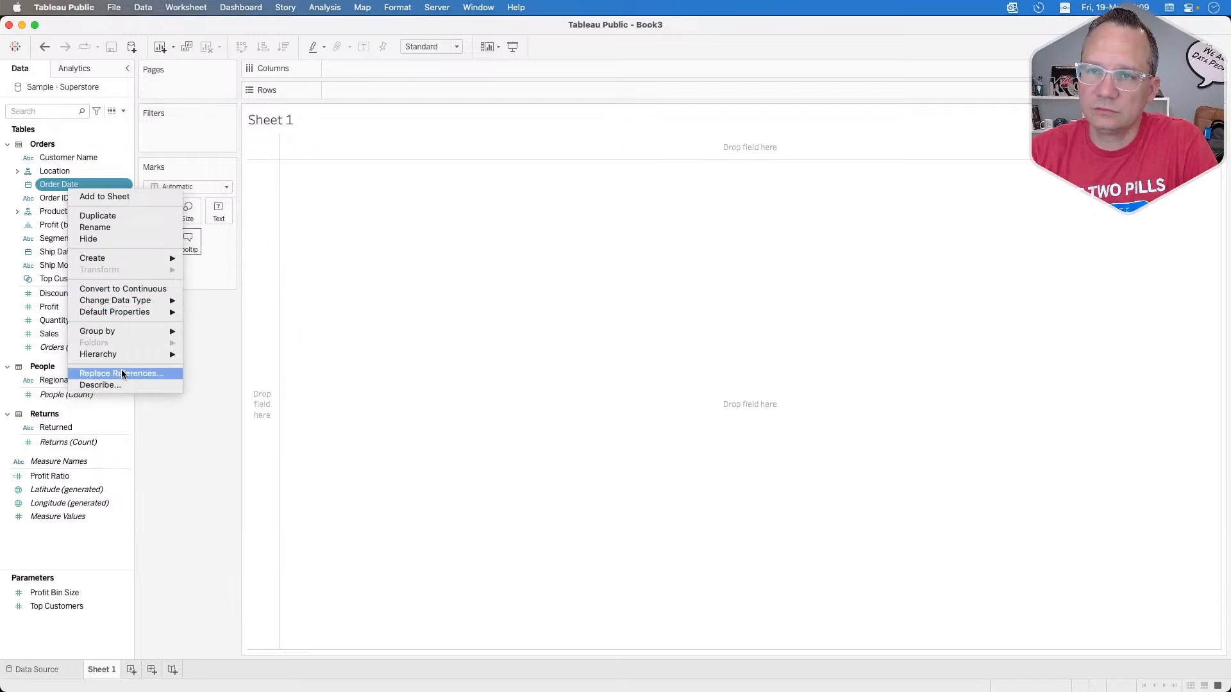
mouse_move(132, 254)
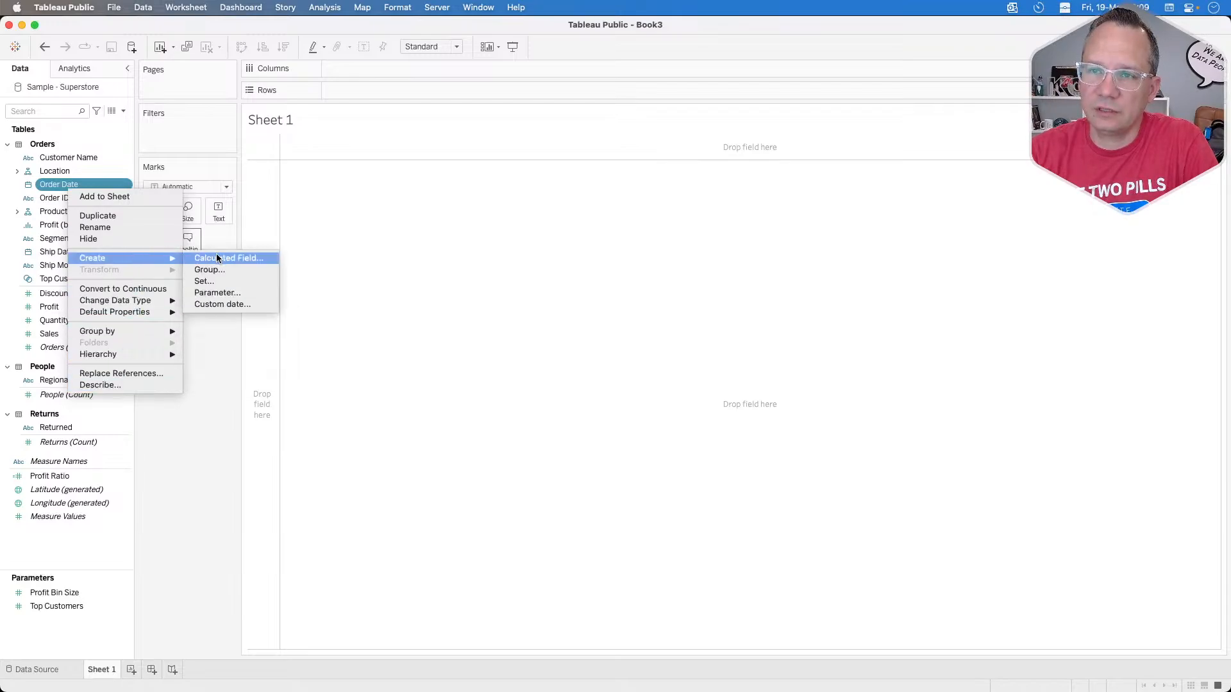
click(218, 299)
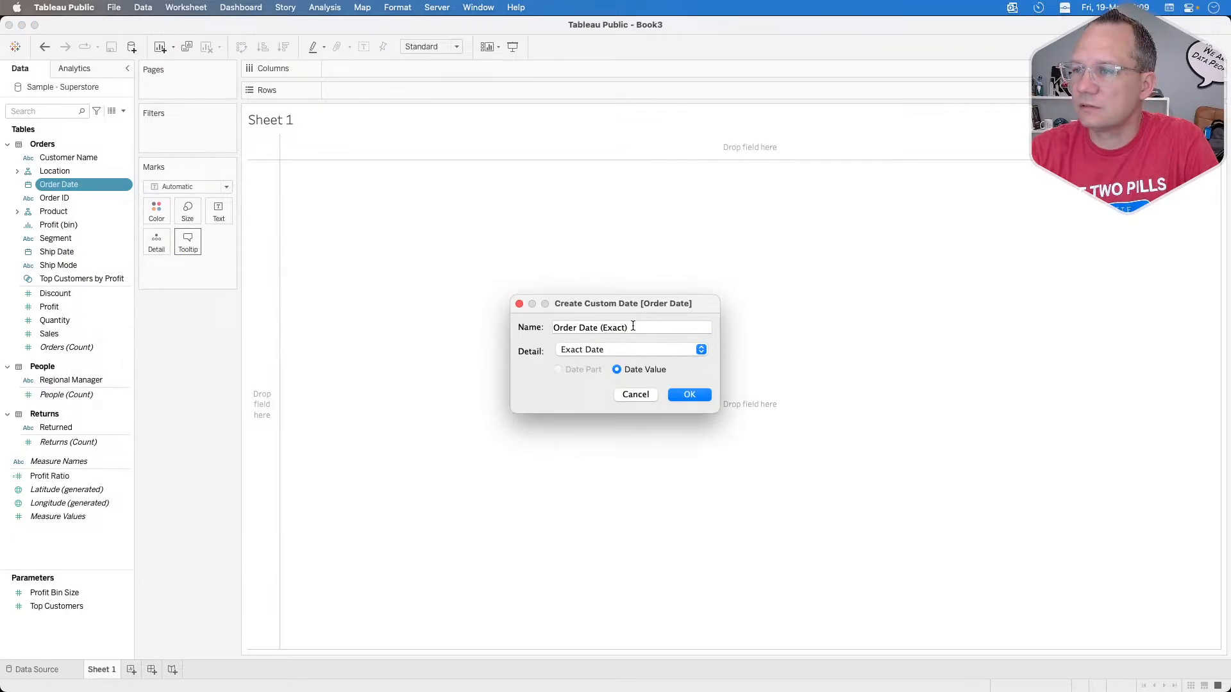
click(623, 347)
click(617, 382)
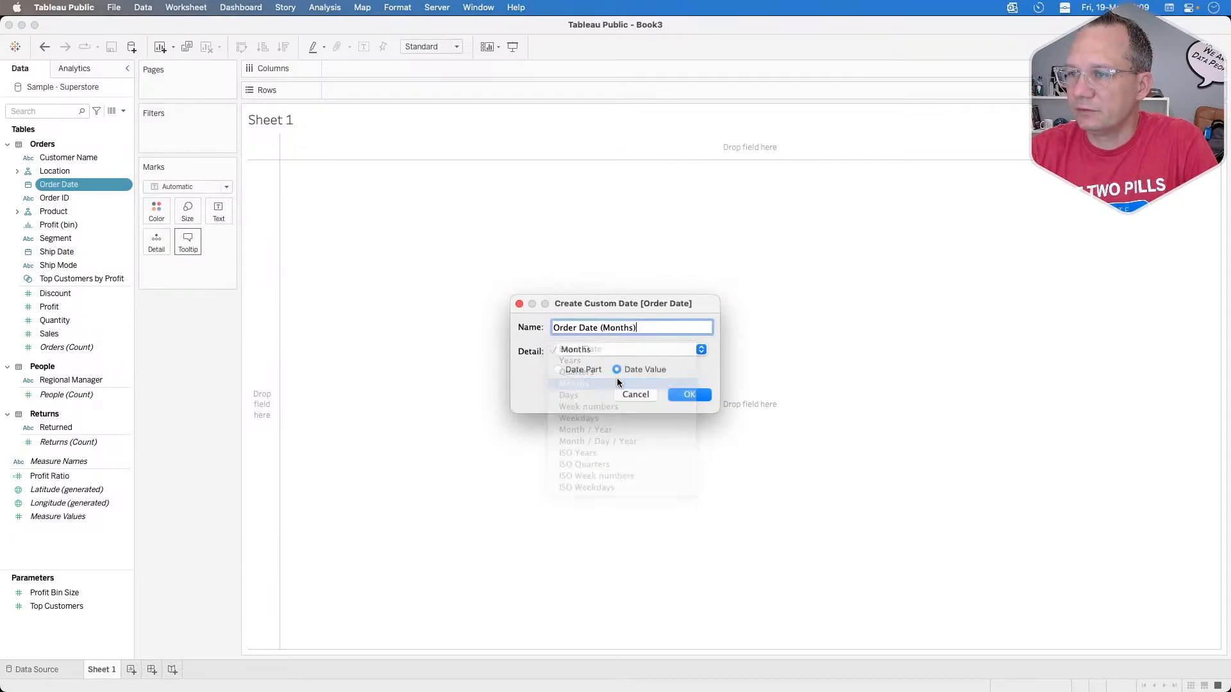
click(574, 369)
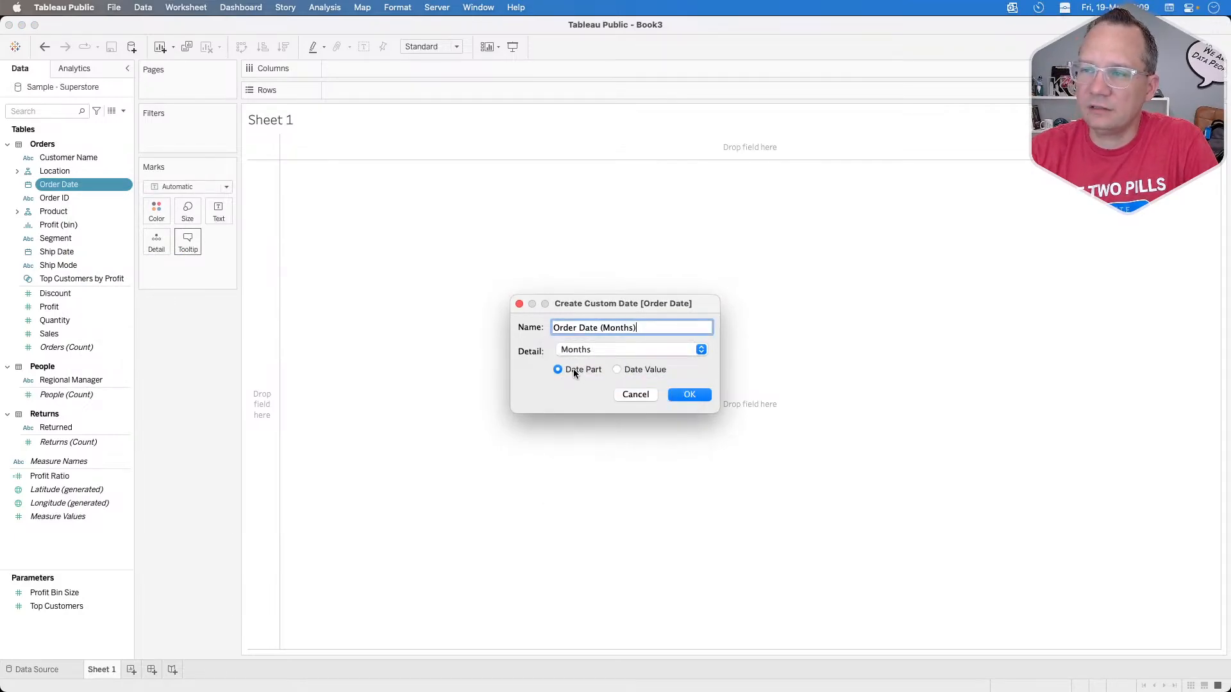
click(625, 371)
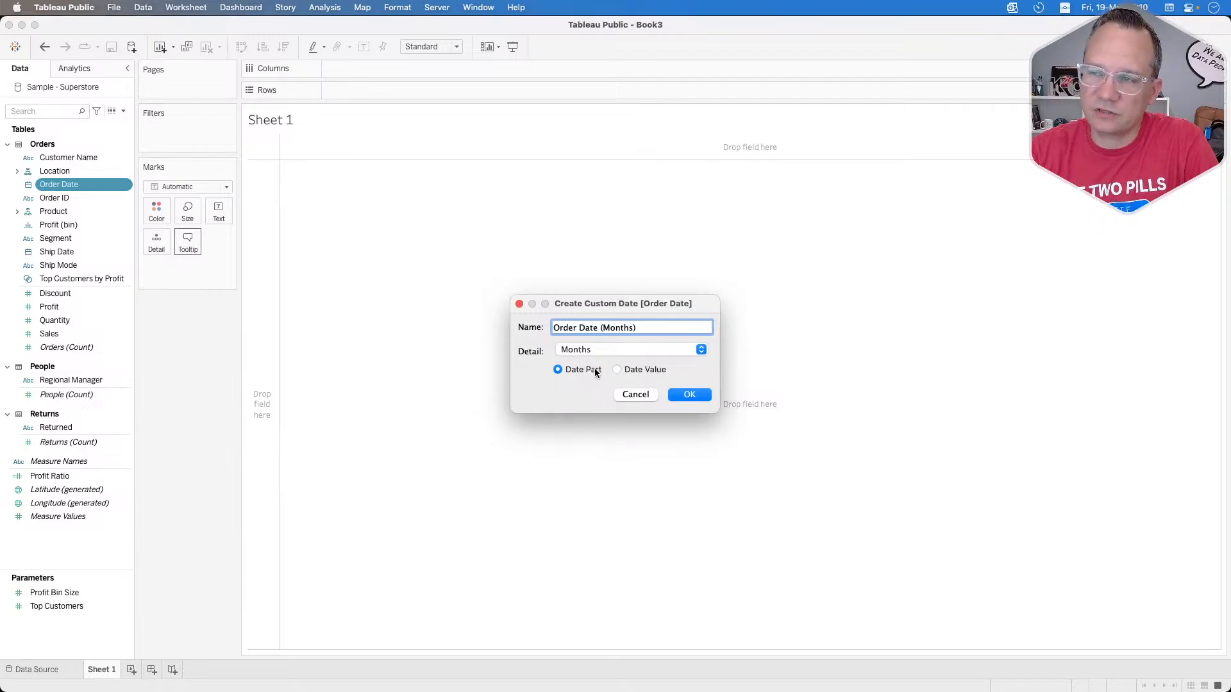
click(645, 370)
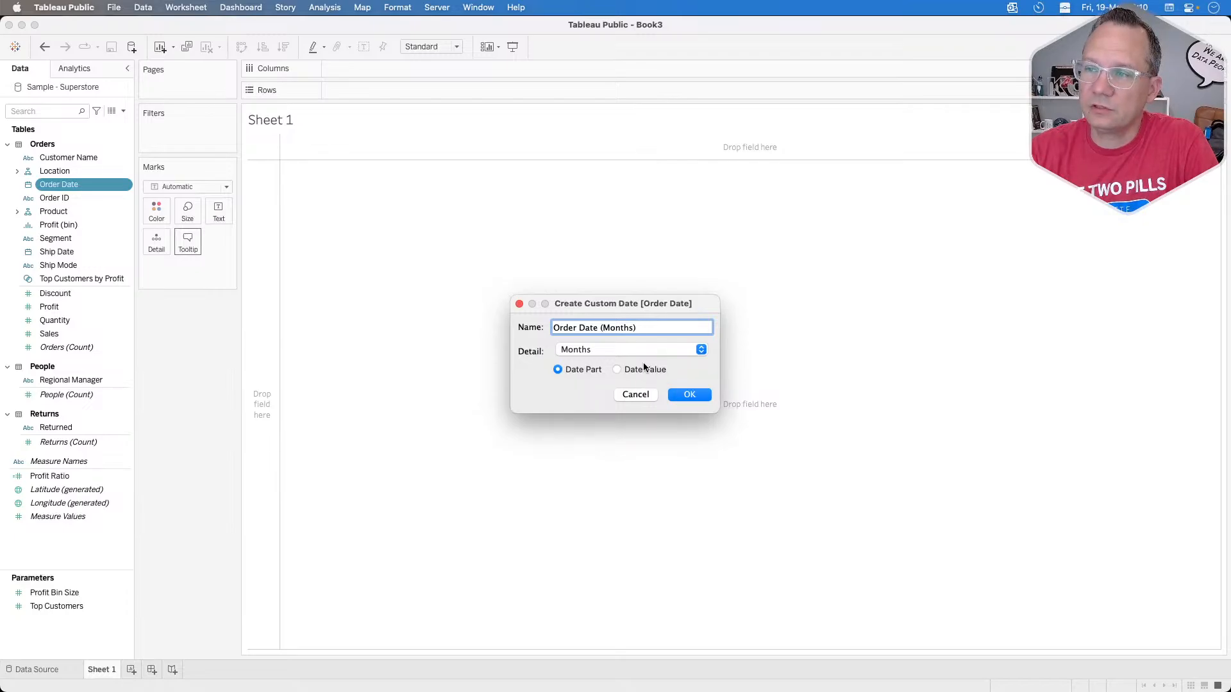
click(617, 370)
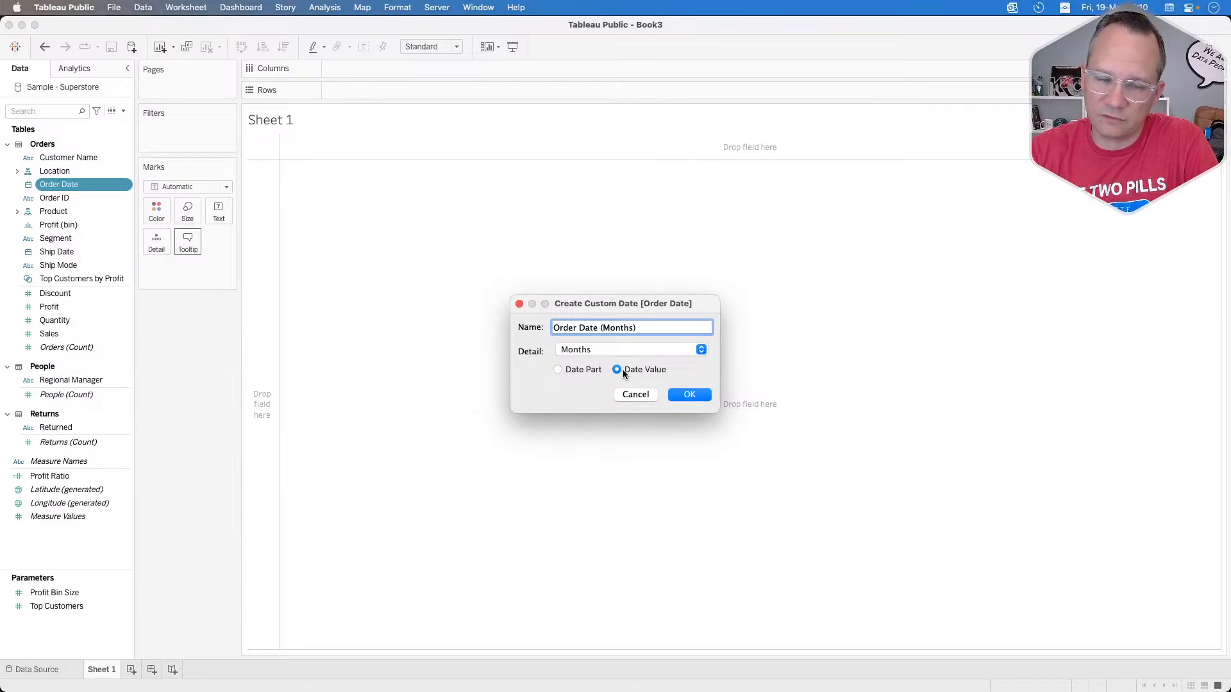
click(598, 369)
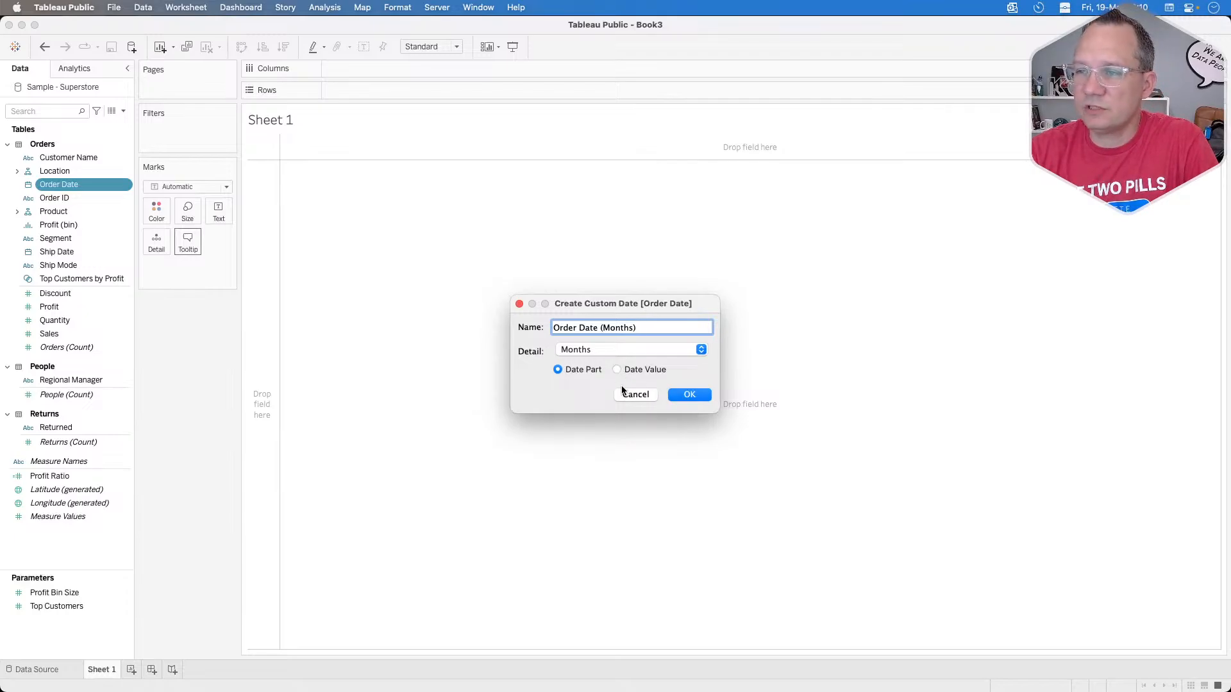
click(690, 396)
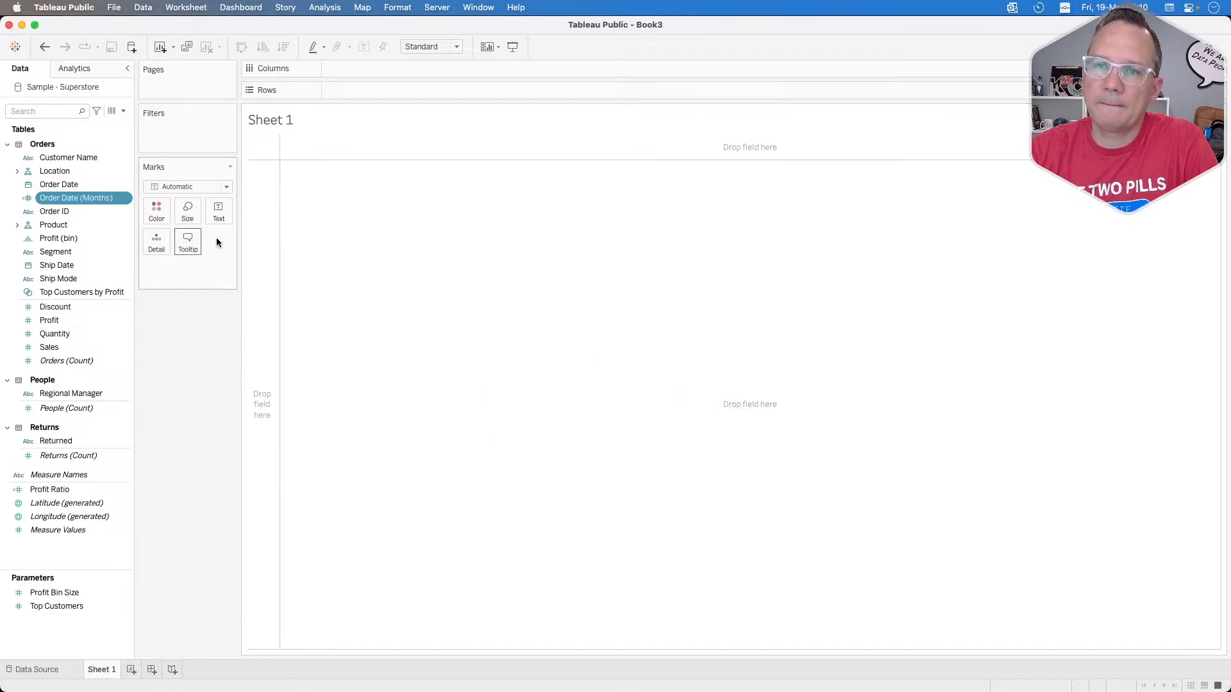
Step: Rename the Order Date (Months) field to Order Month
right_click(83, 199)
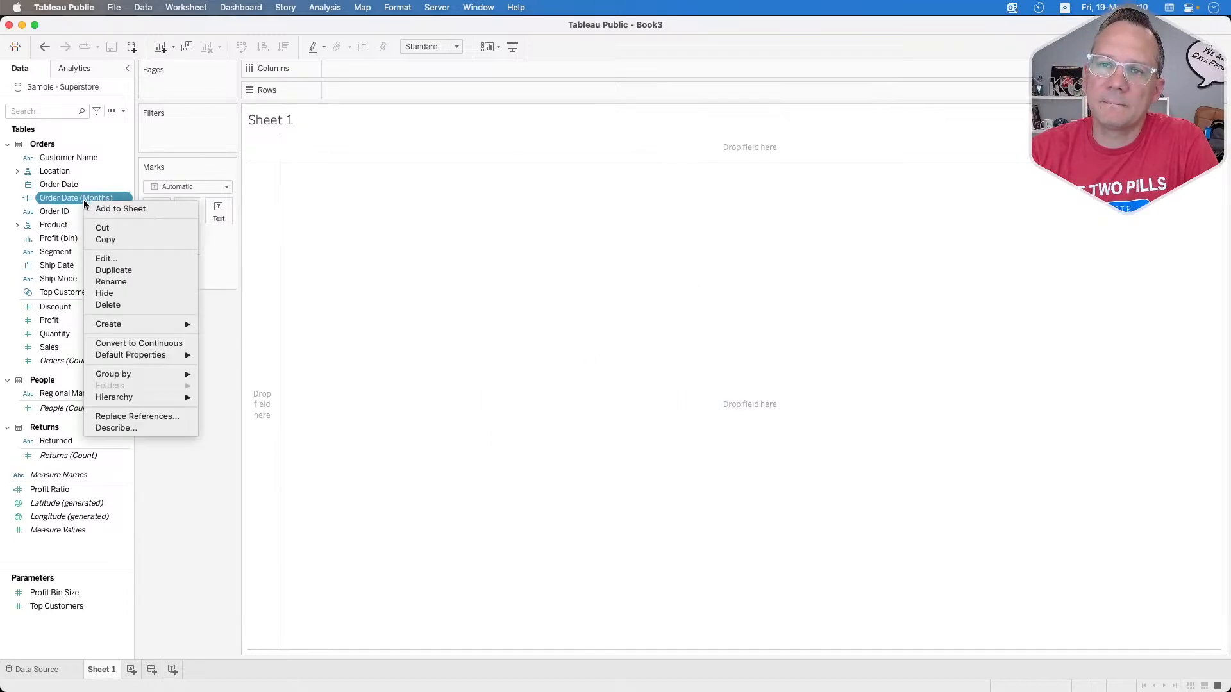
click(128, 278)
text(ORder)
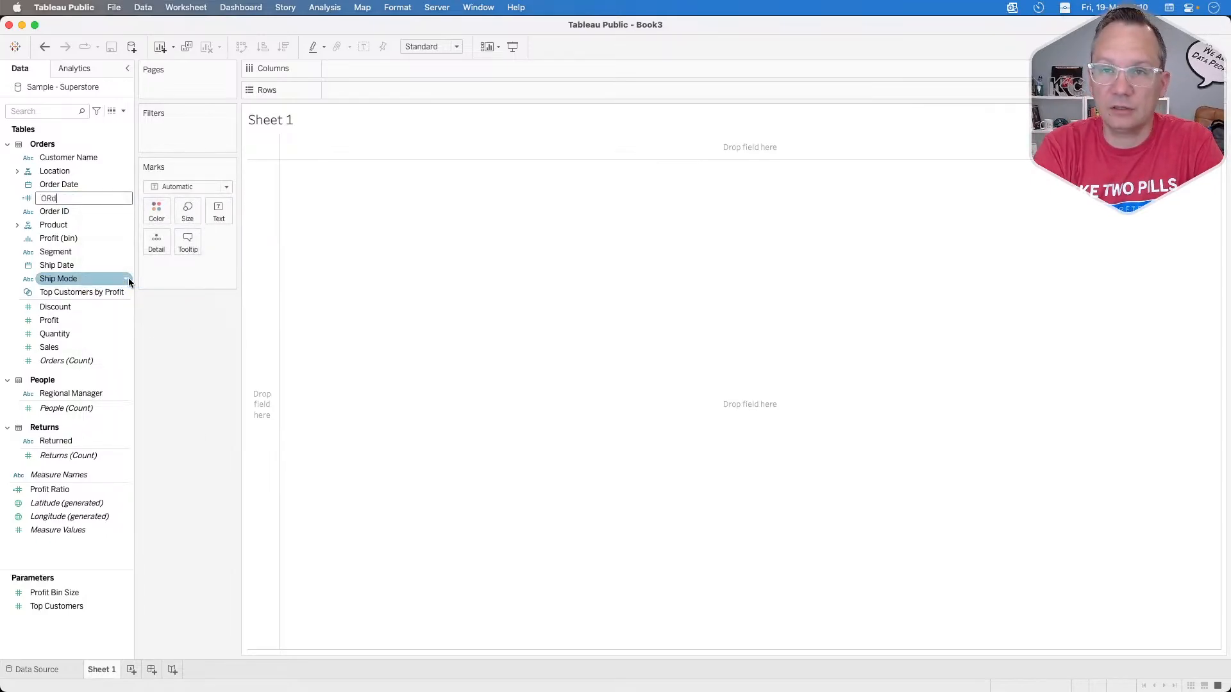
key(BackSpace)
key(BackSpace)
key(BackSpace)
key(BackSpace)
key(BackSpace)
text(rder)
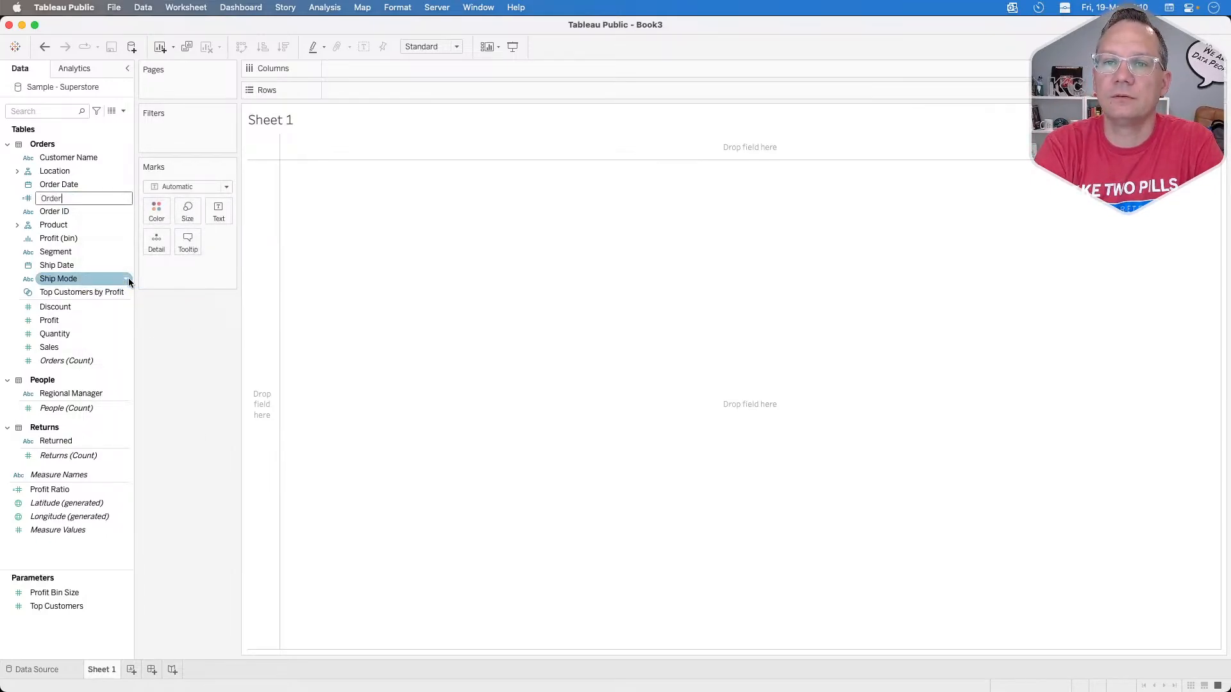
text( Month)
key(Return)
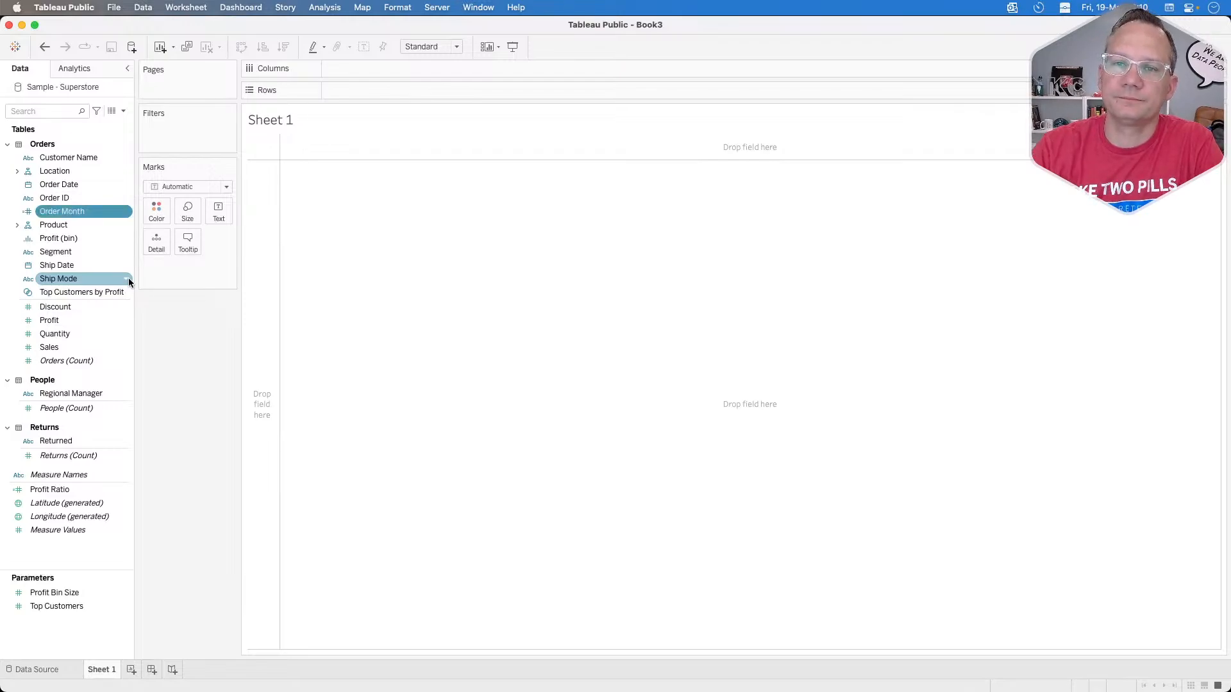
Step: Lay out the sheet with Order Month on columns and Sub-Category on rows, and fit it to Entire View
drag(77, 210, 379, 68)
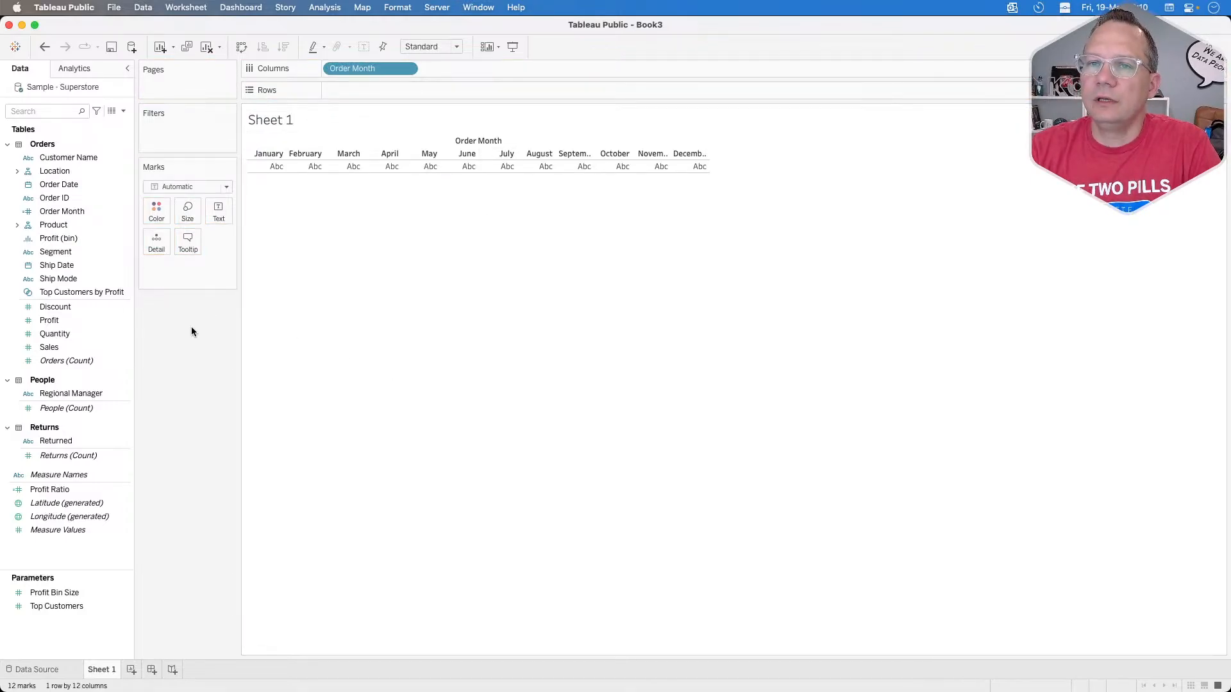
click(18, 225)
click(84, 252)
drag(84, 252, 390, 86)
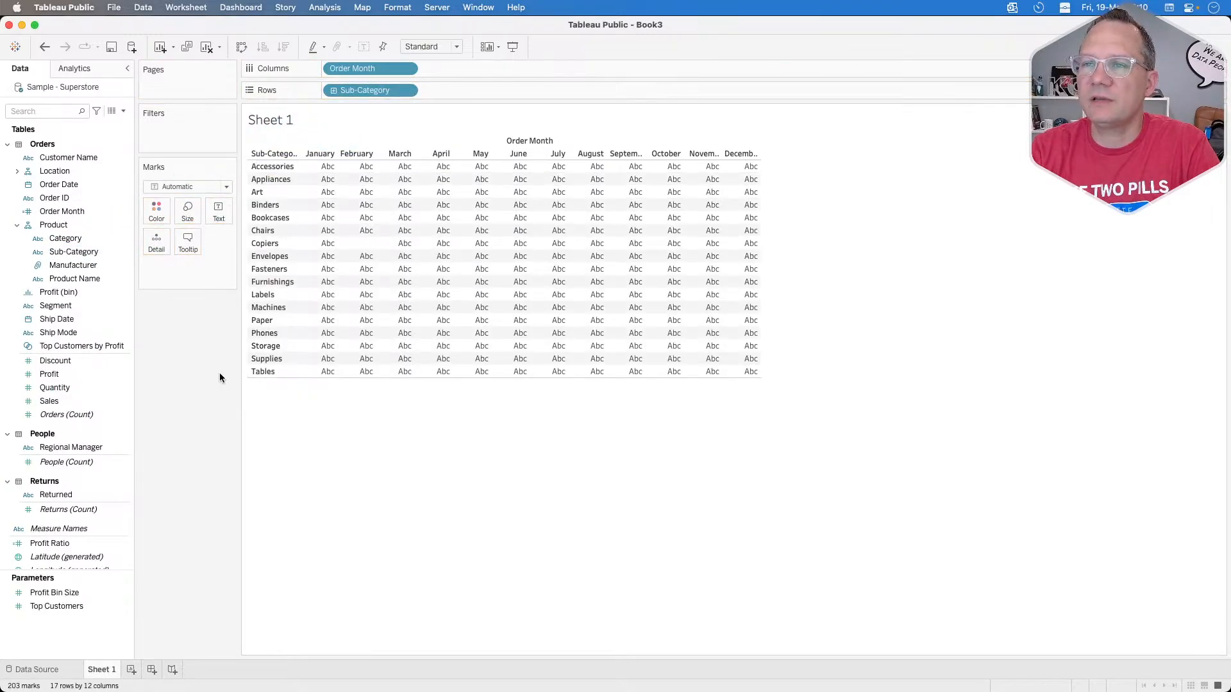
click(458, 46)
click(433, 90)
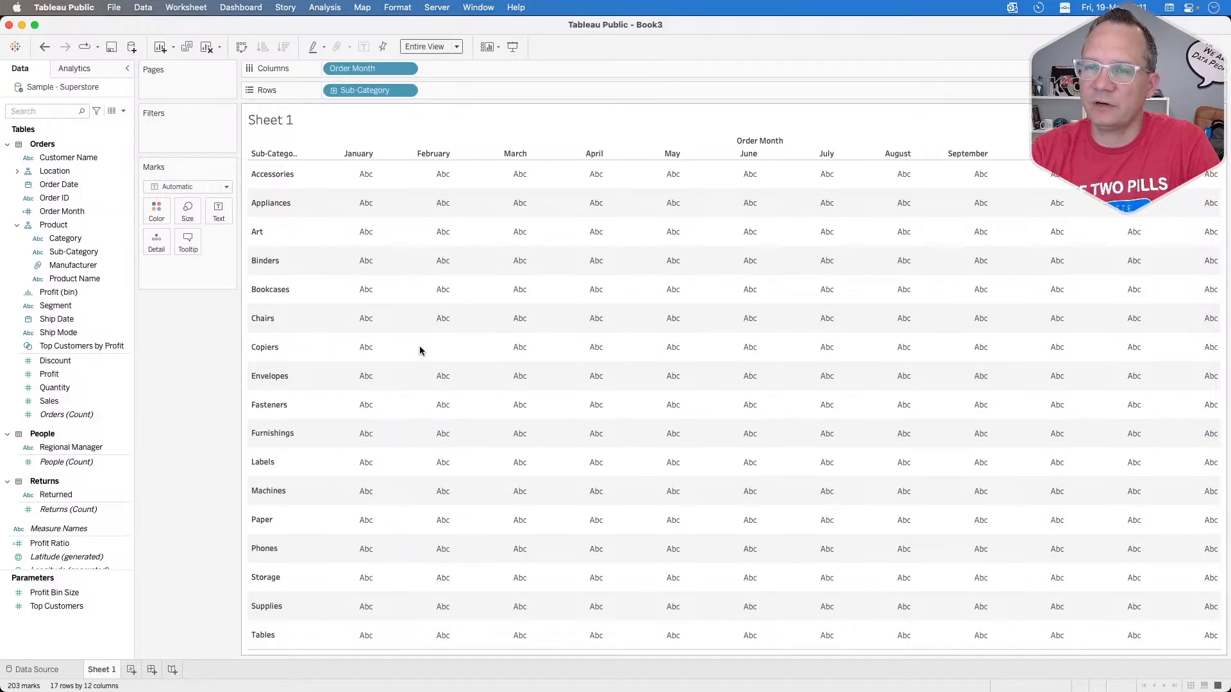
Step: Switch to Chrome and check the Copiers cell for February in the published reference heat map
key(super+Tab)
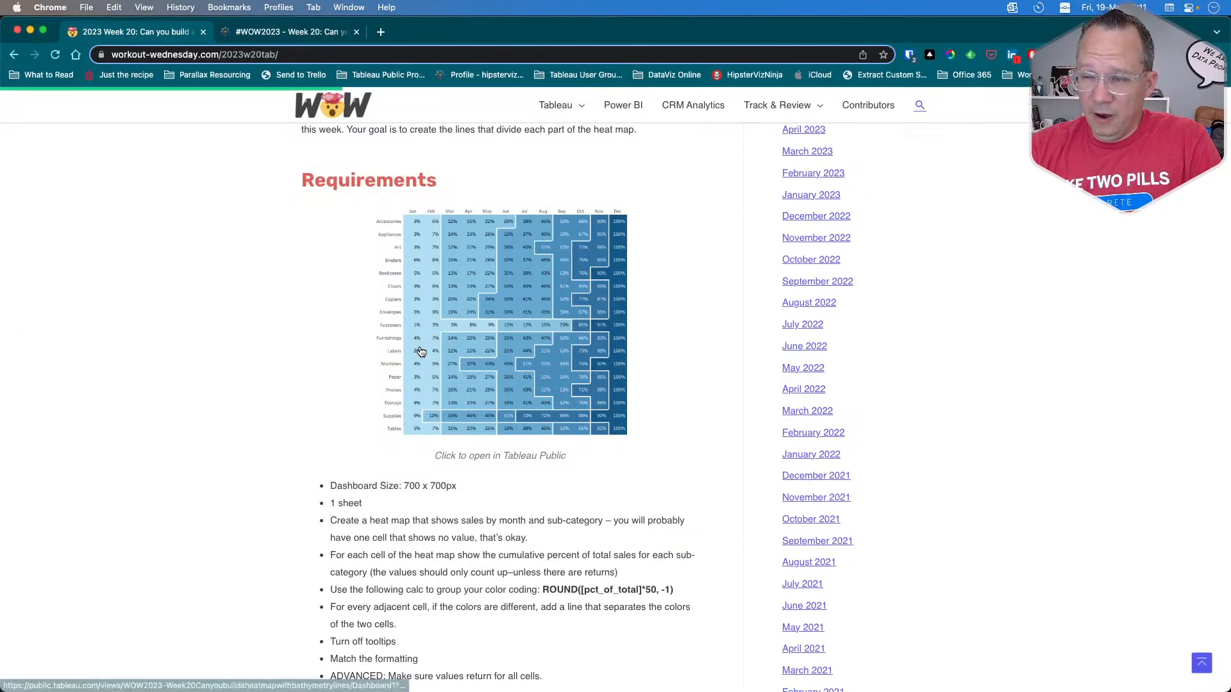
click(436, 307)
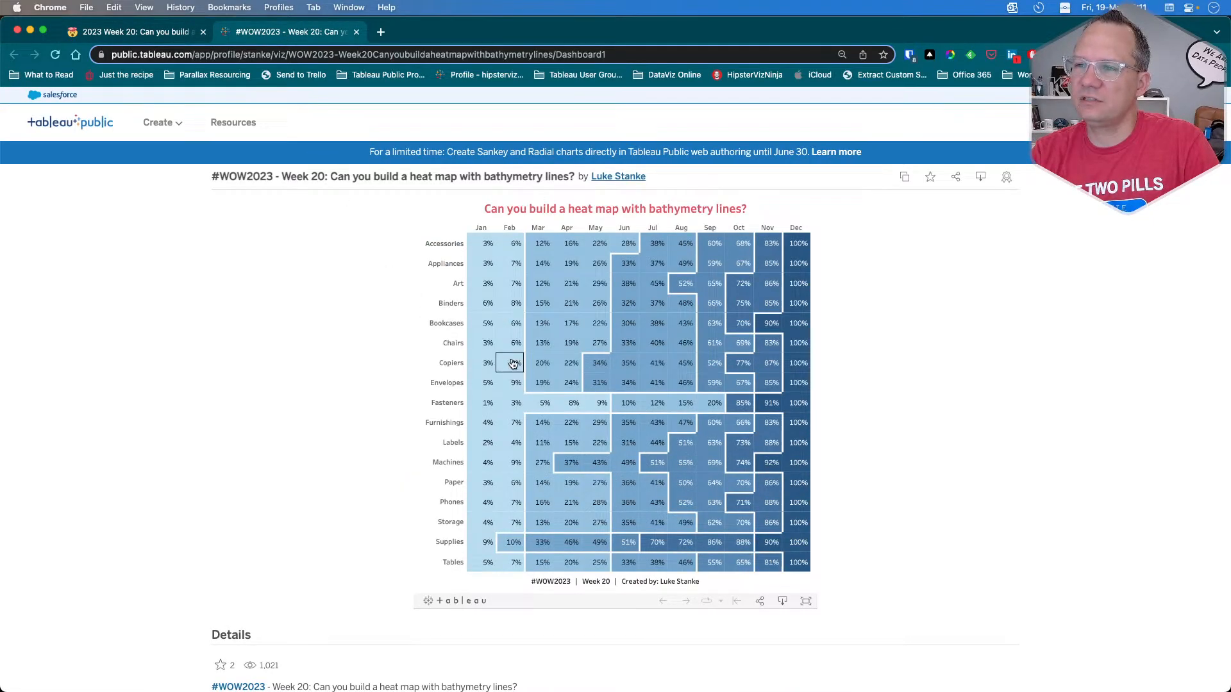
Step: Review the requirements list on the 2023 Week 20 challenge page
click(184, 35)
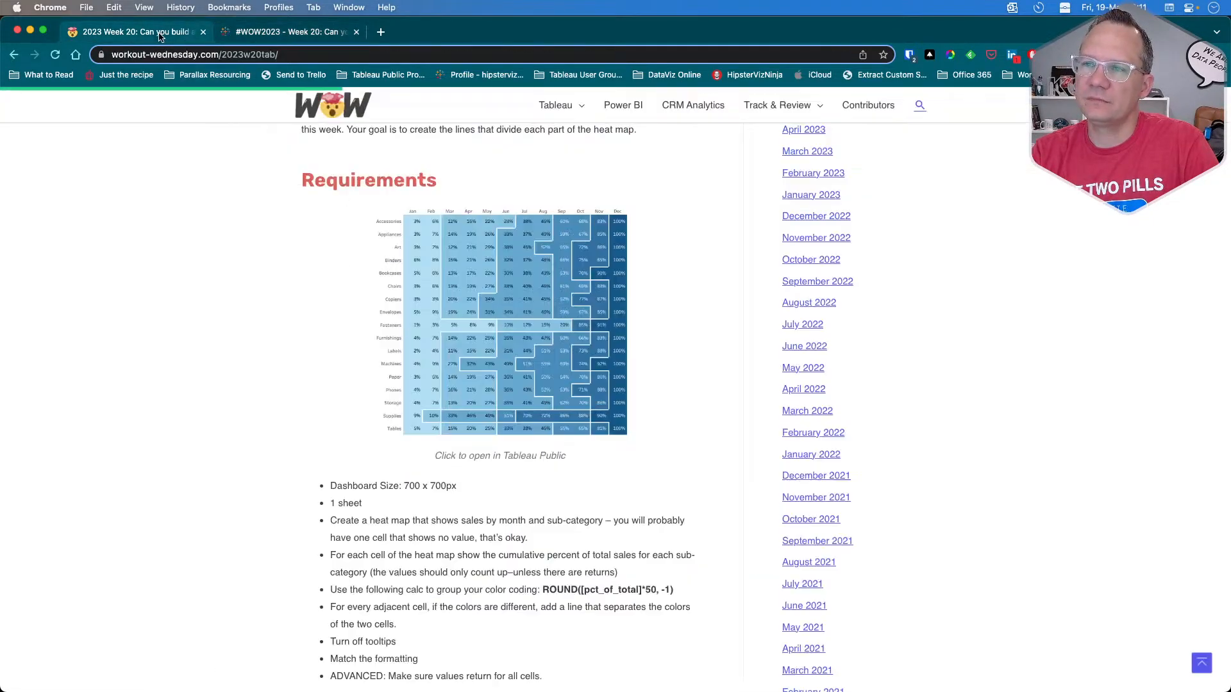
scroll(398, 510, down, 2)
scroll(398, 510, down, 1)
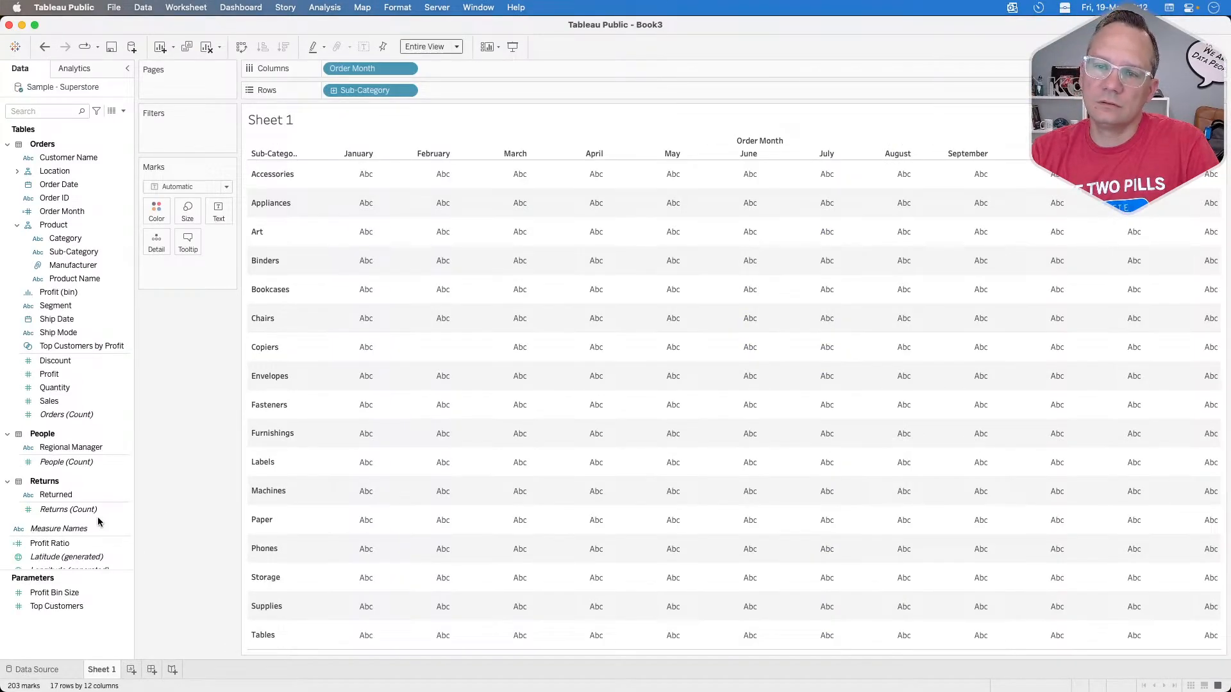
Step: Switch to Tableau Public and check the Returned field's description and domain values
click(61, 498)
right_click(61, 498)
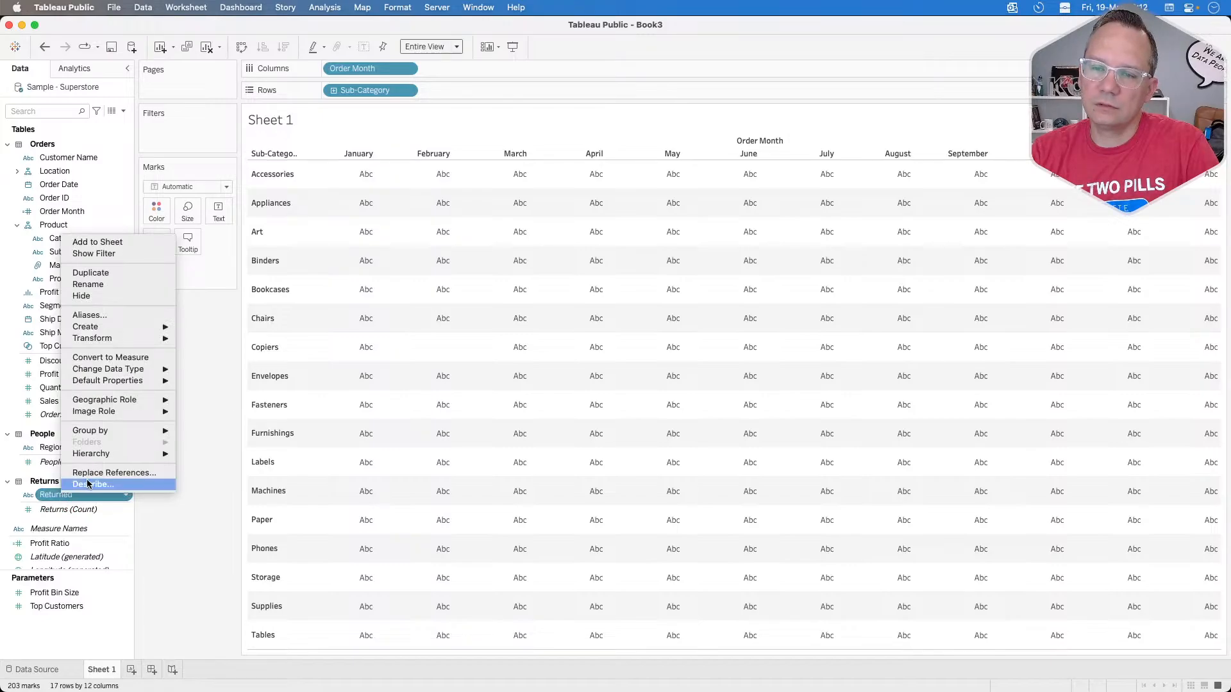
click(87, 484)
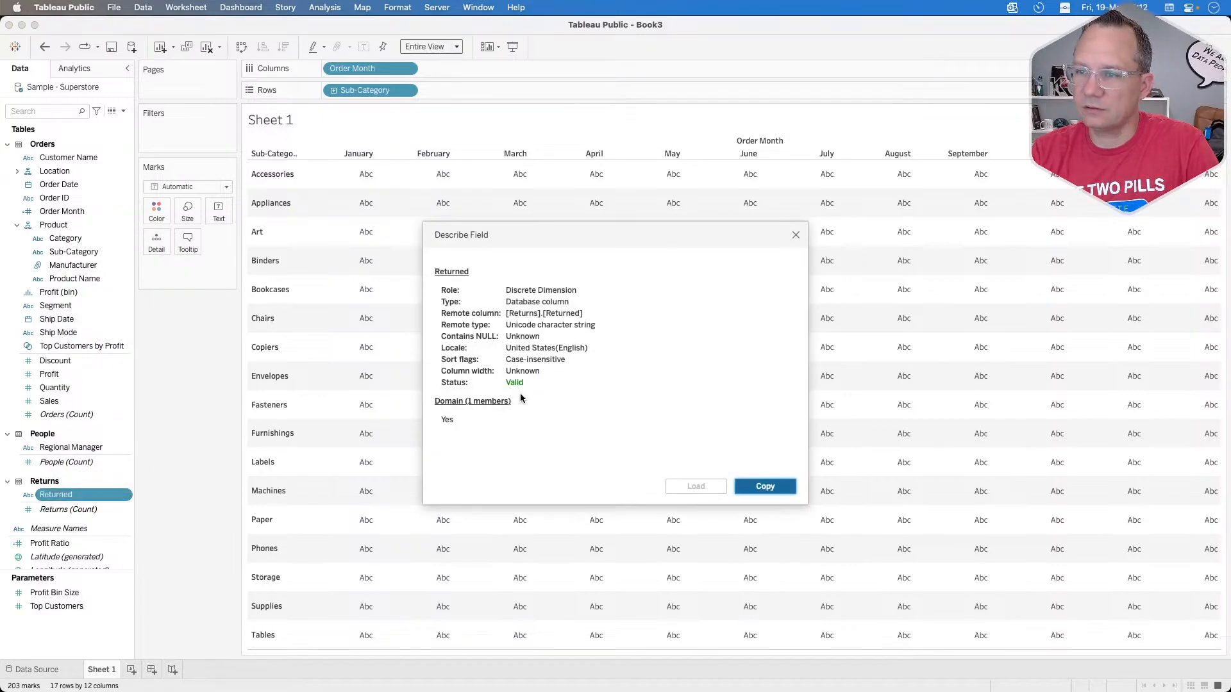
click(795, 235)
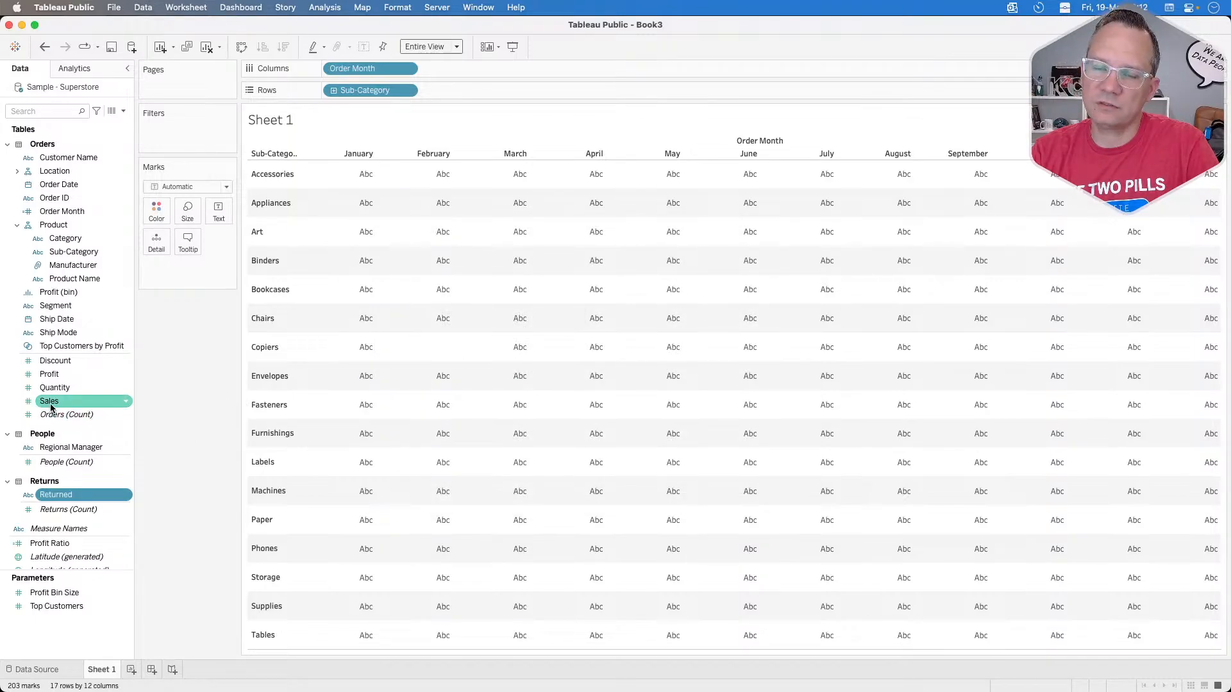
Step: Create a calculated field named Net Sales
click(123, 111)
click(104, 123)
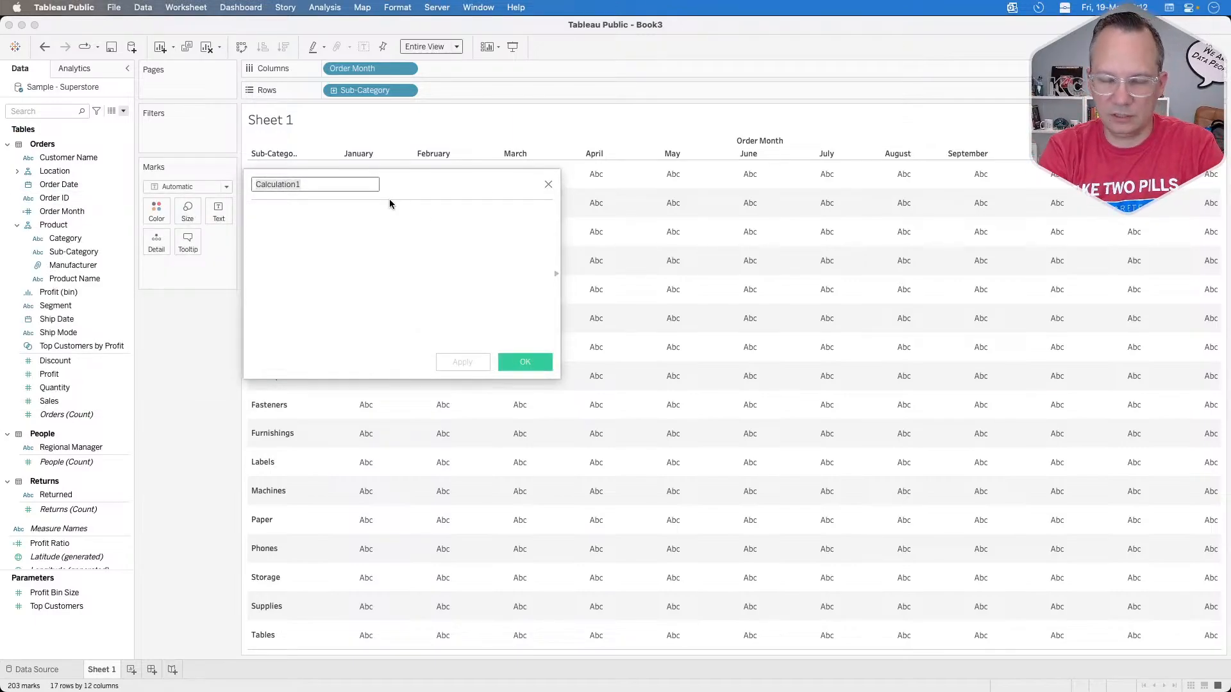
text(Net Sales)
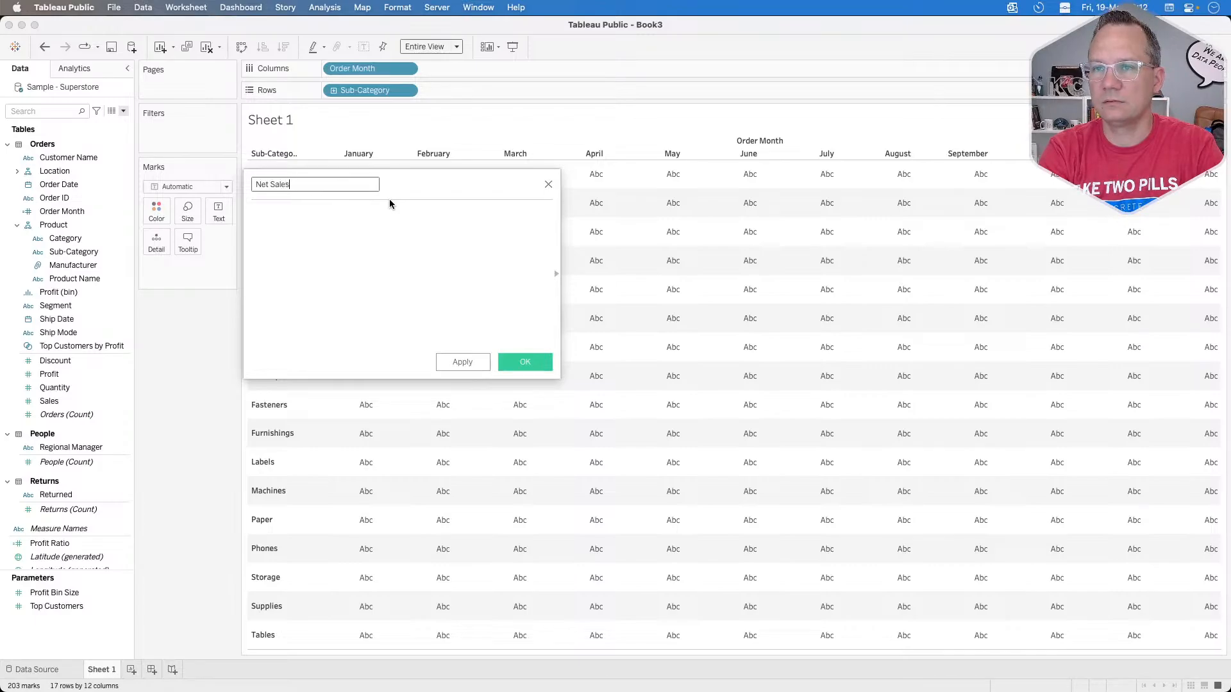
key(Tab)
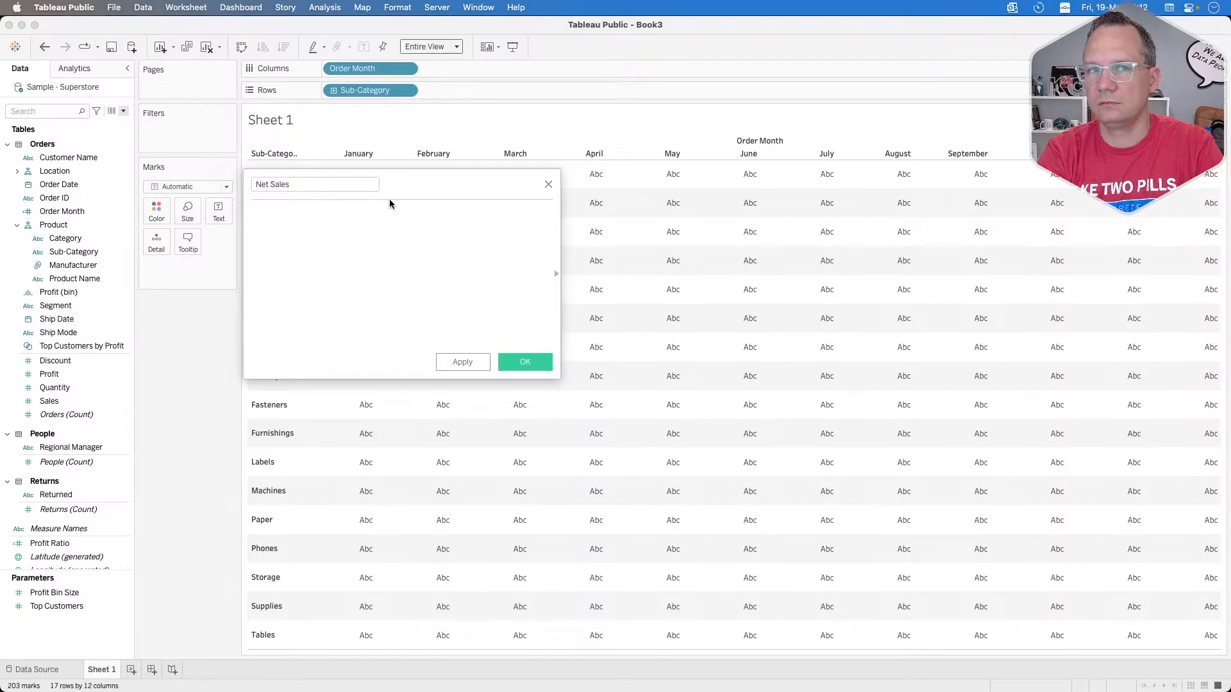
Step: Begin the Net Sales formula with the condition if [Returned]="Yes" then
text(if ret)
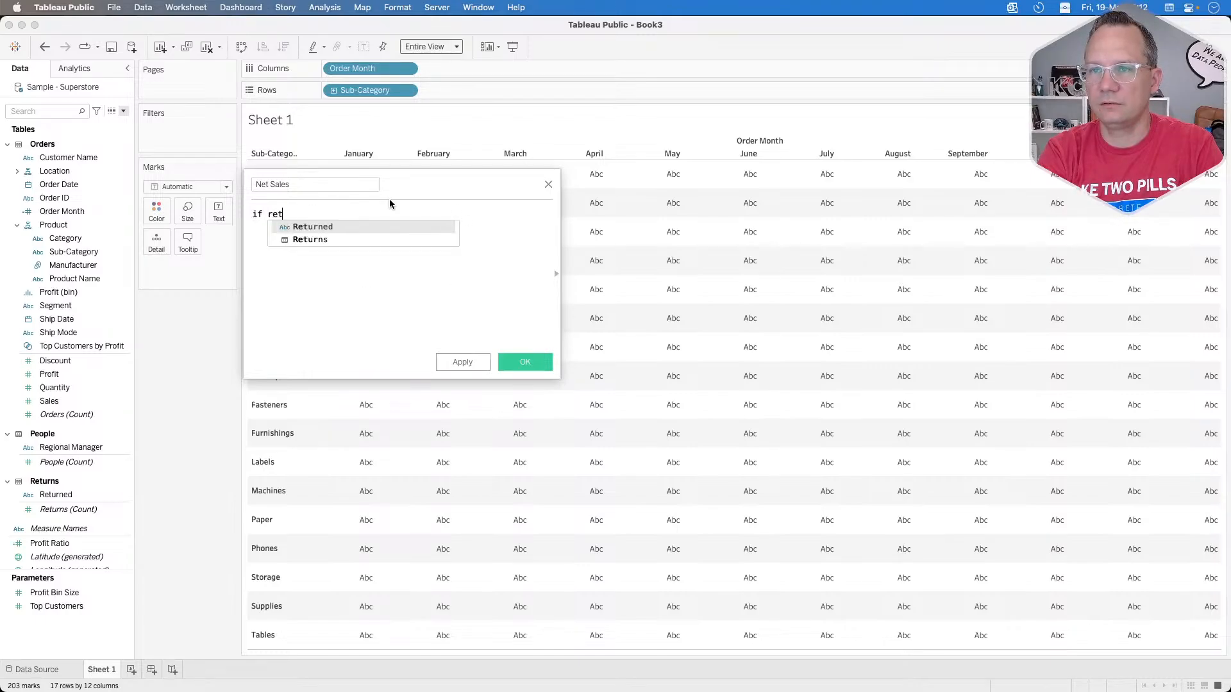
text(ur)
key(Return)
text(=")
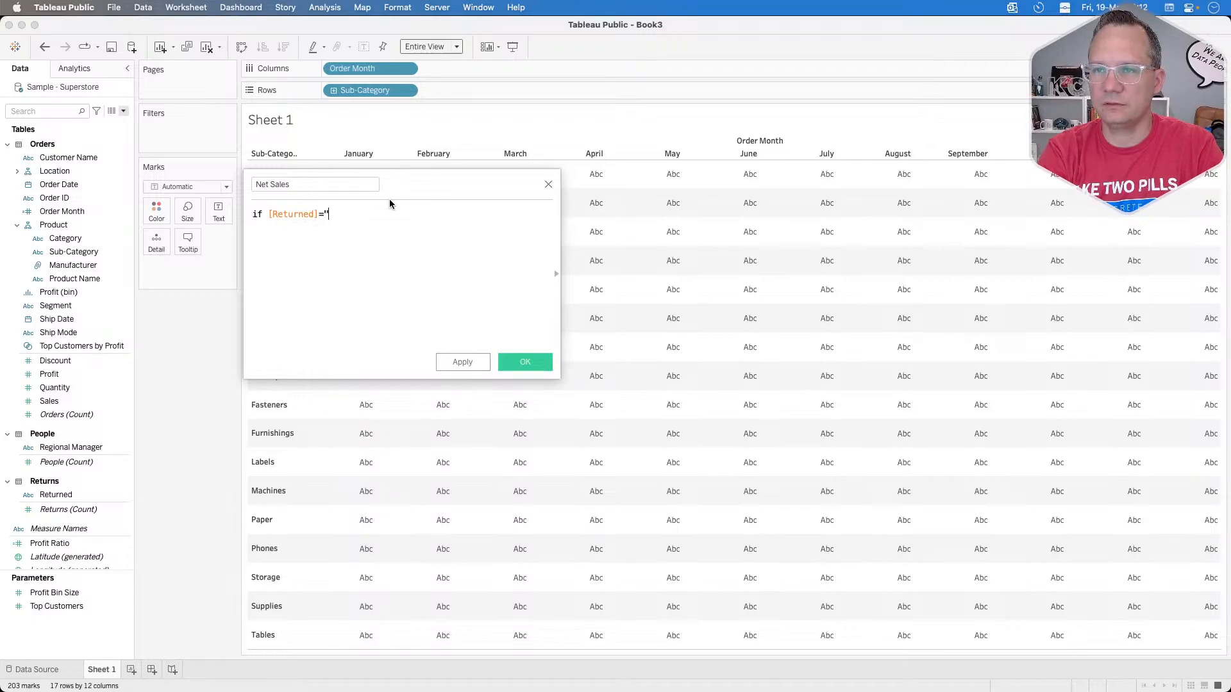
text(yes" then)
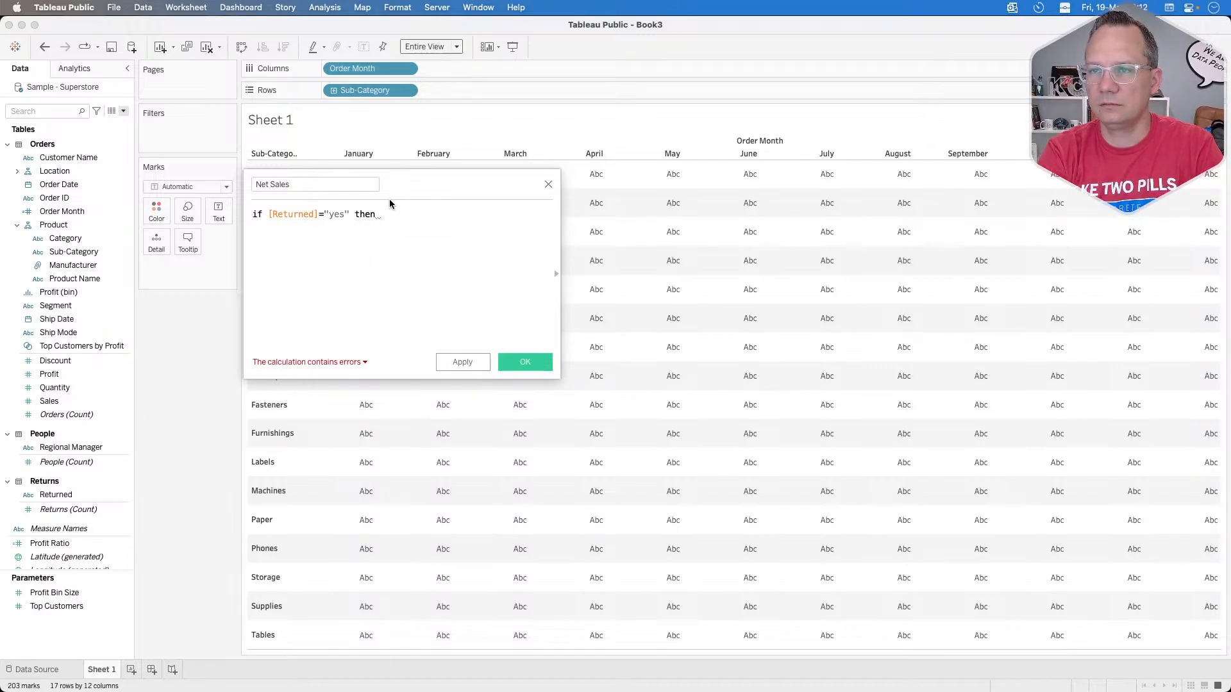
key(BackSpace)
key(BackSpace)
key(BackSpace)
key(BackSpace)
key(BackSpace)
key(BackSpace)
key(BackSpace)
key(BackSpace)
text(es)
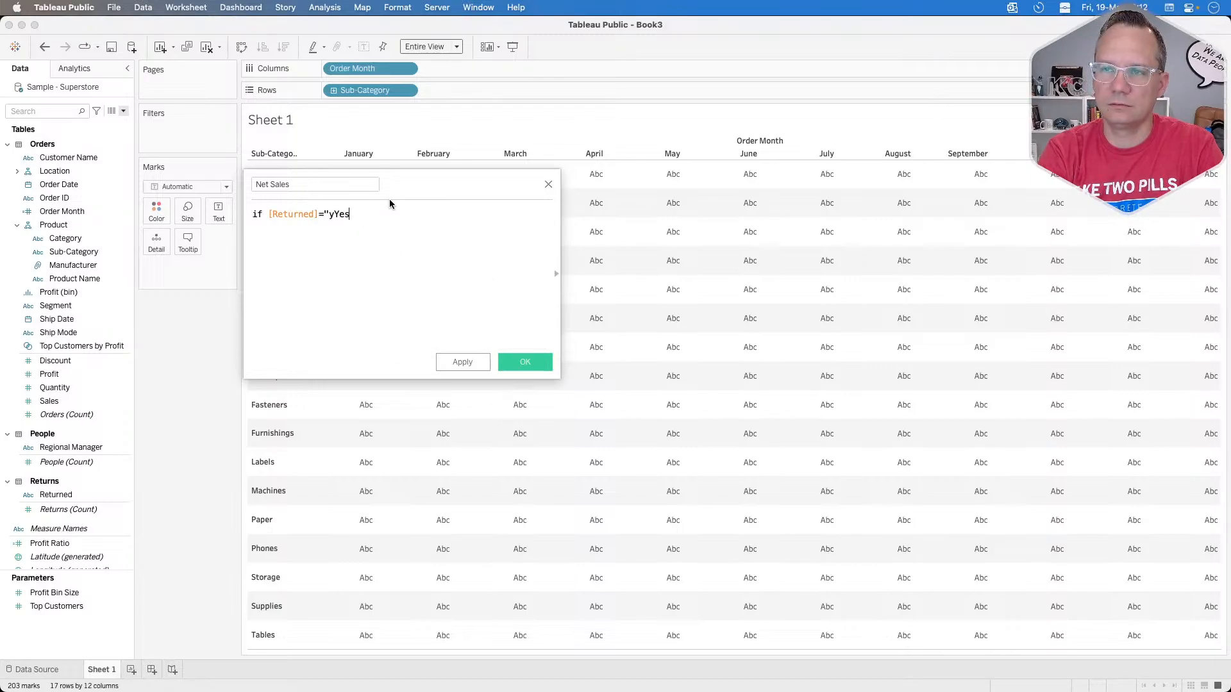
key(BackSpace)
key(BackSpace)
key(BackSpace)
text(Yes" then )
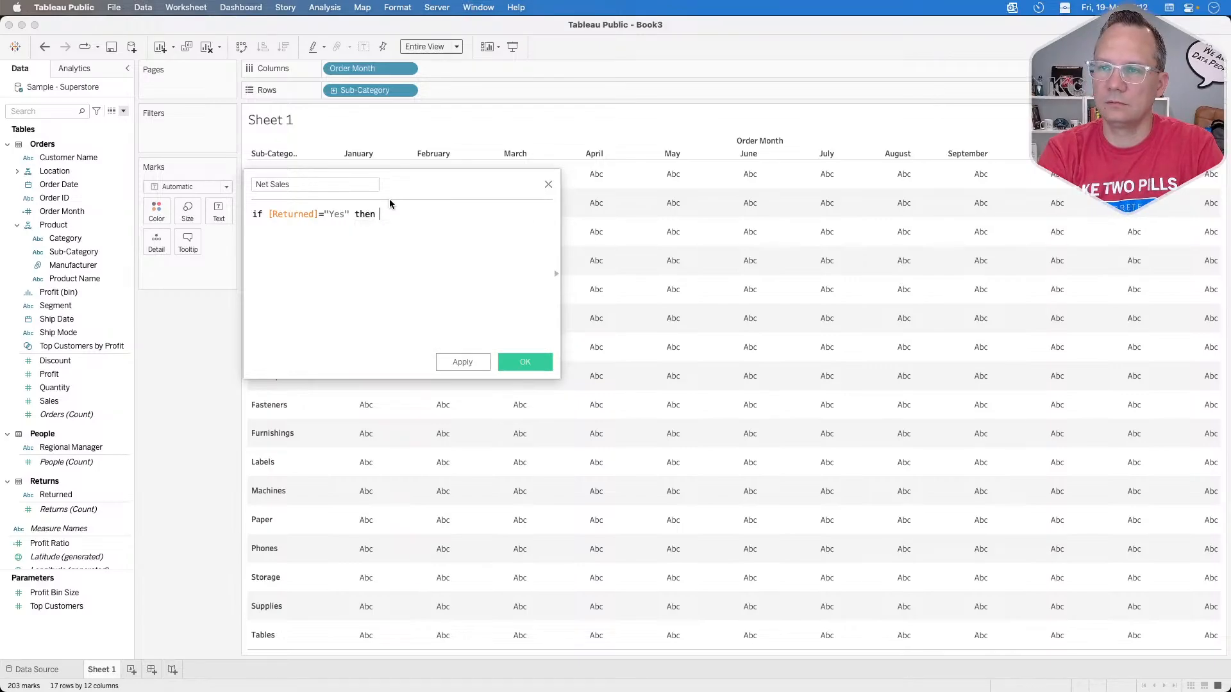
text(0)
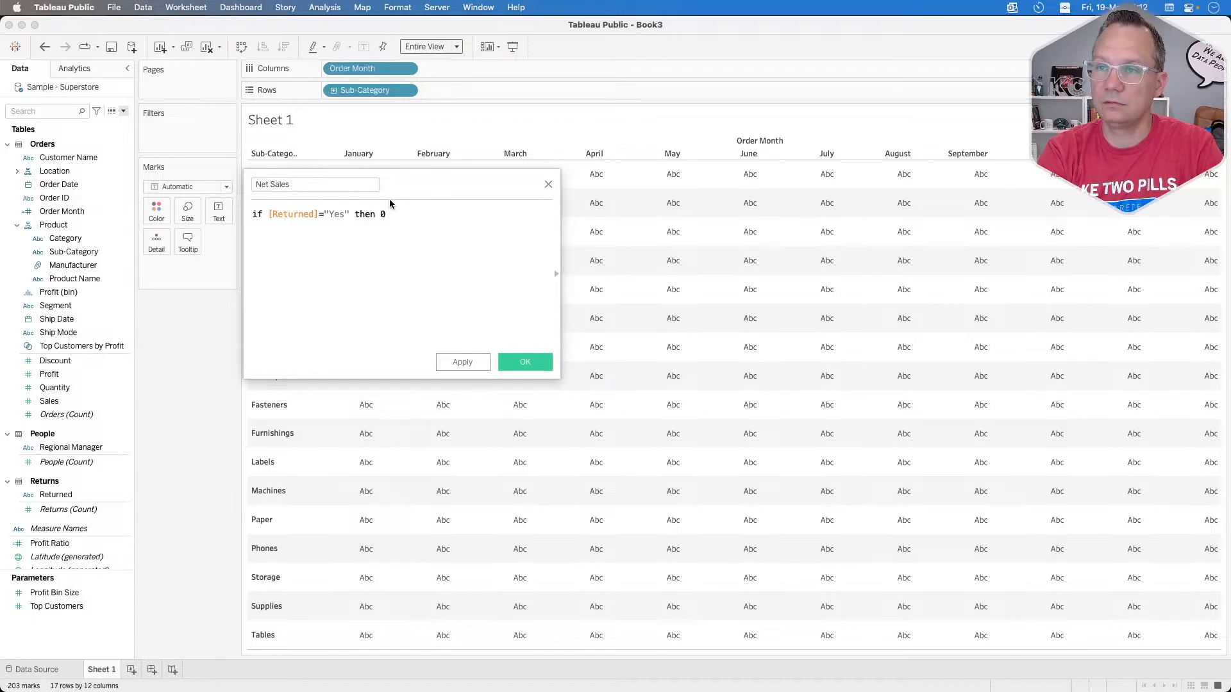
text( else s)
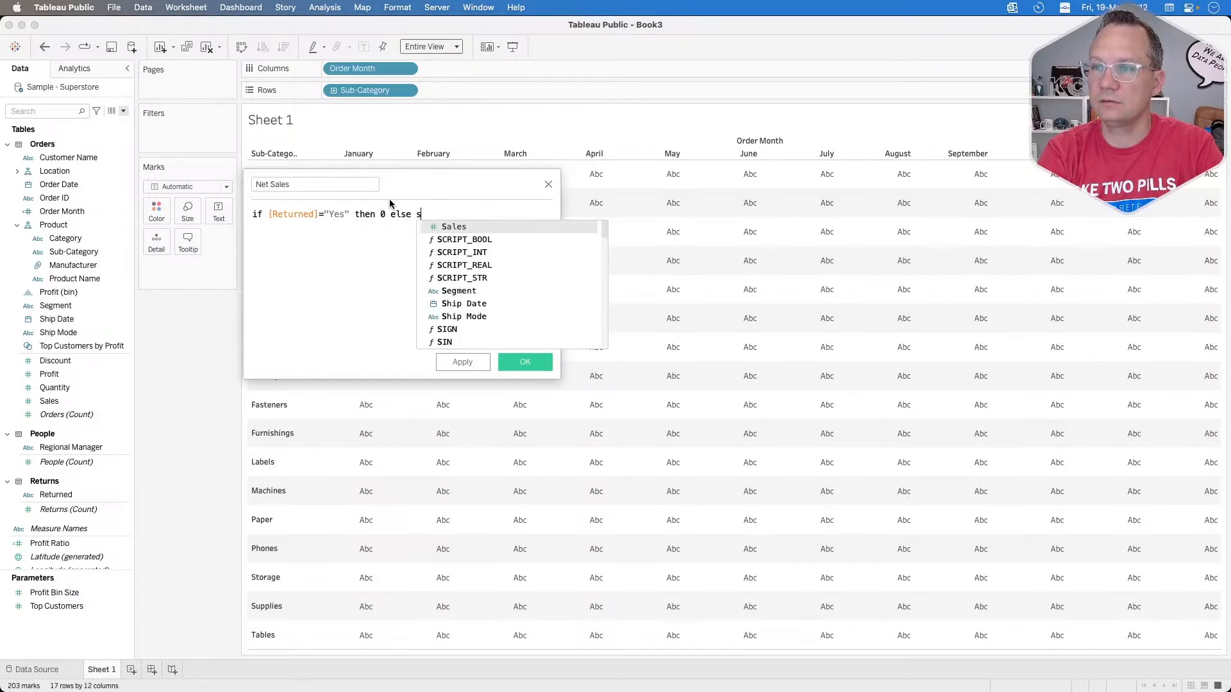
text(al)
Step: Complete the Net Sales formula with 0 else [Sales] END and save the calculation
key(Return)
text(end)
key(Return)
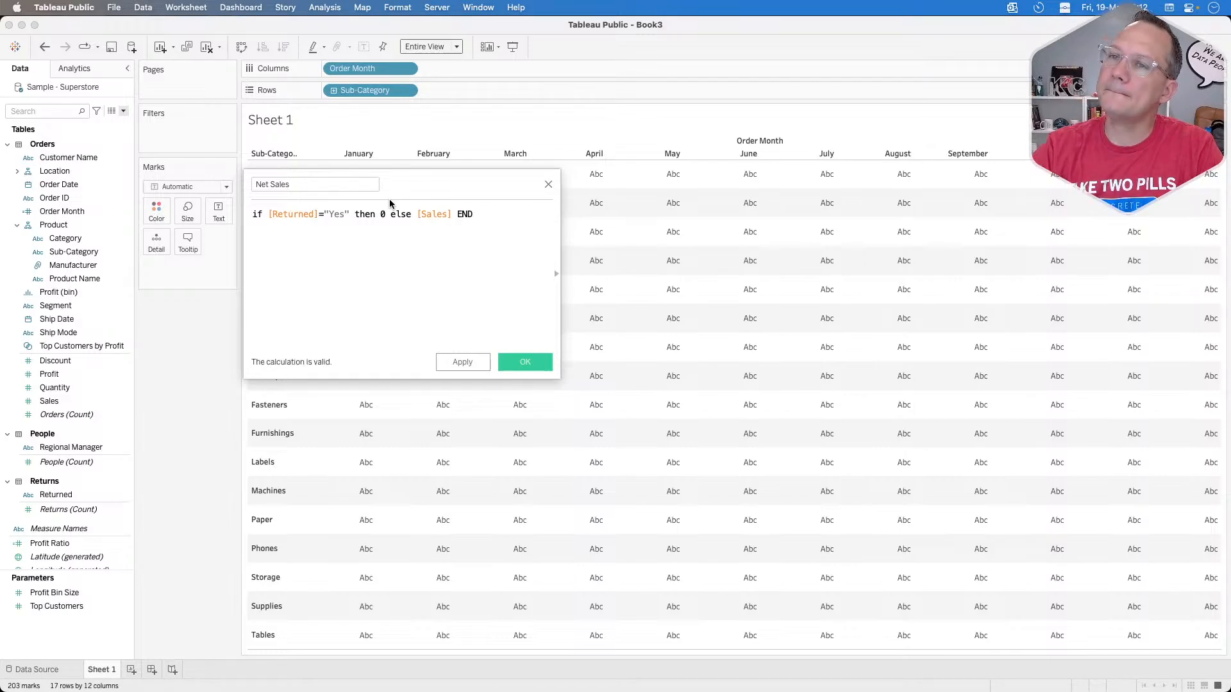
click(510, 362)
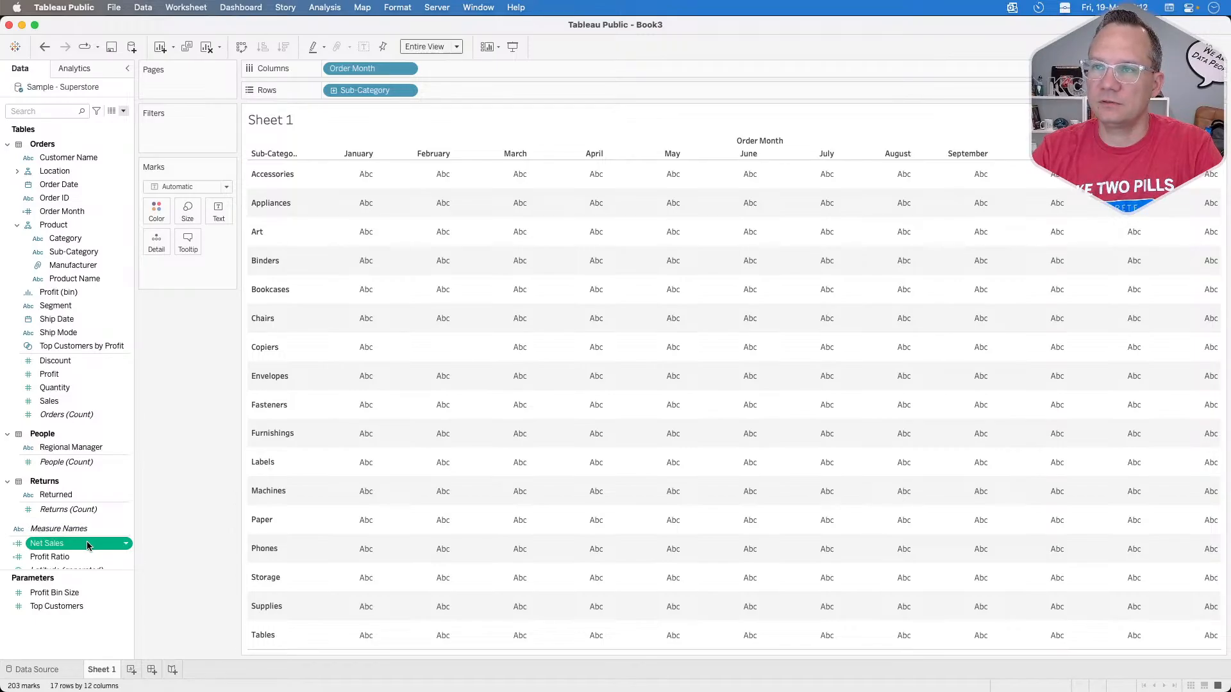
Step: Show Net Sales as the cell text and try the Returns and Orders counts as detail, removing each one again
drag(87, 545, 222, 215)
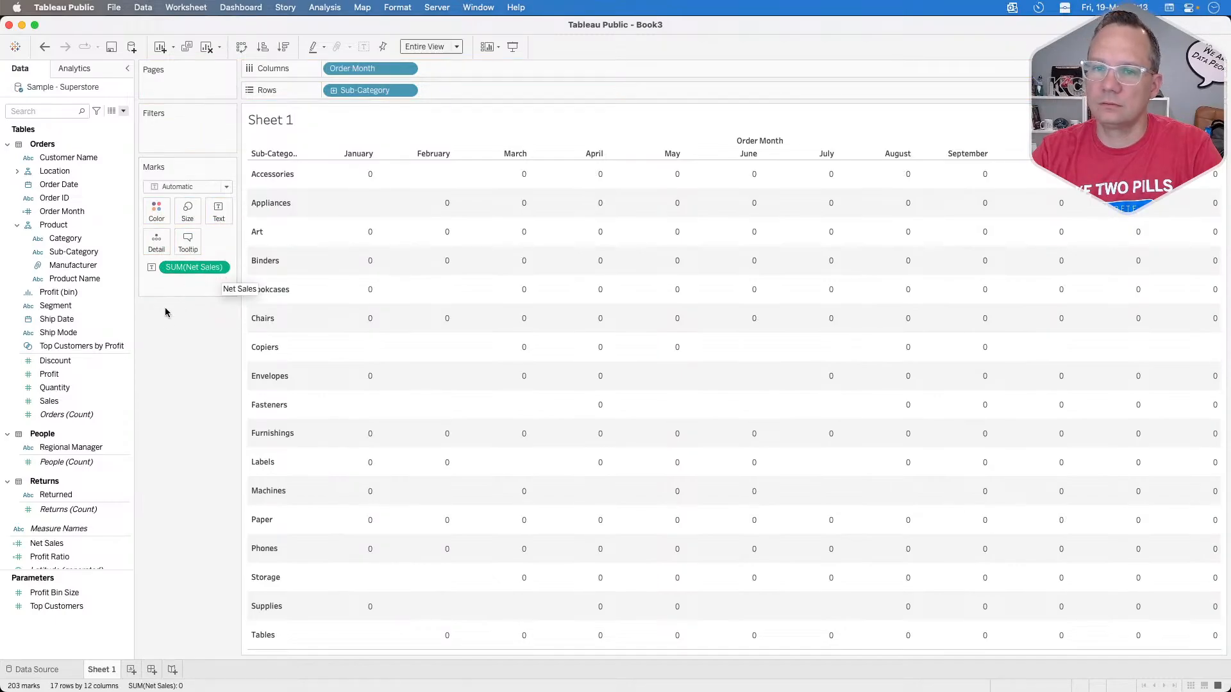
drag(86, 508, 157, 241)
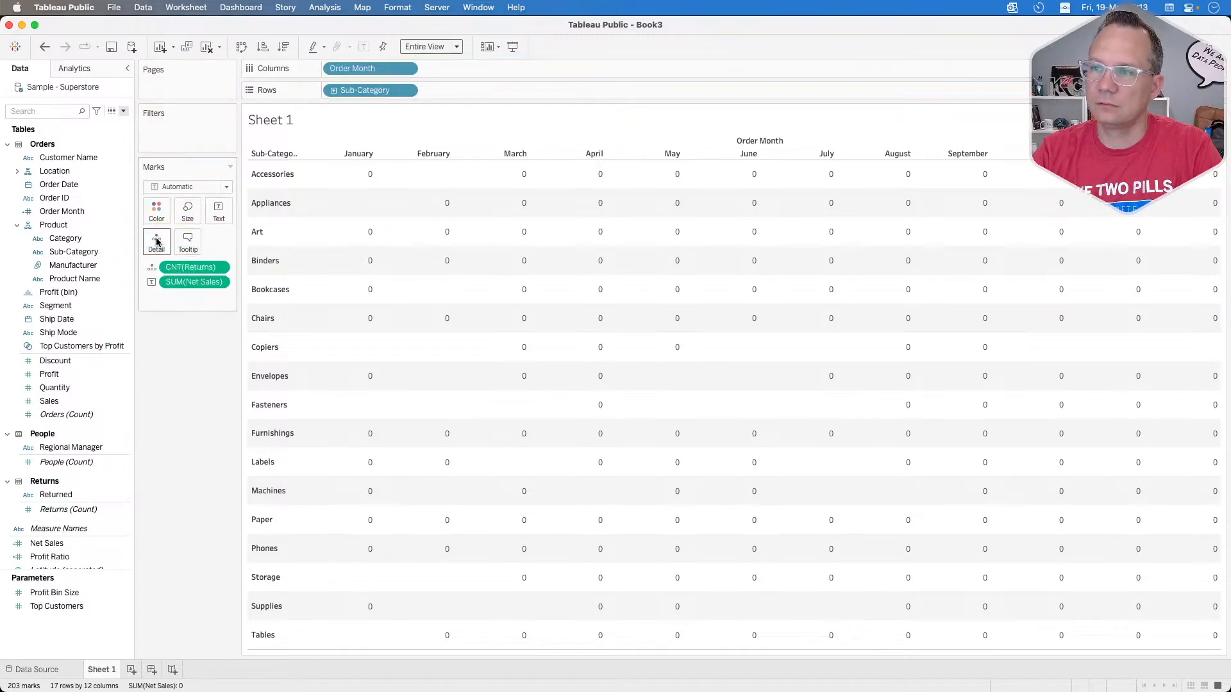
drag(193, 282, 183, 358)
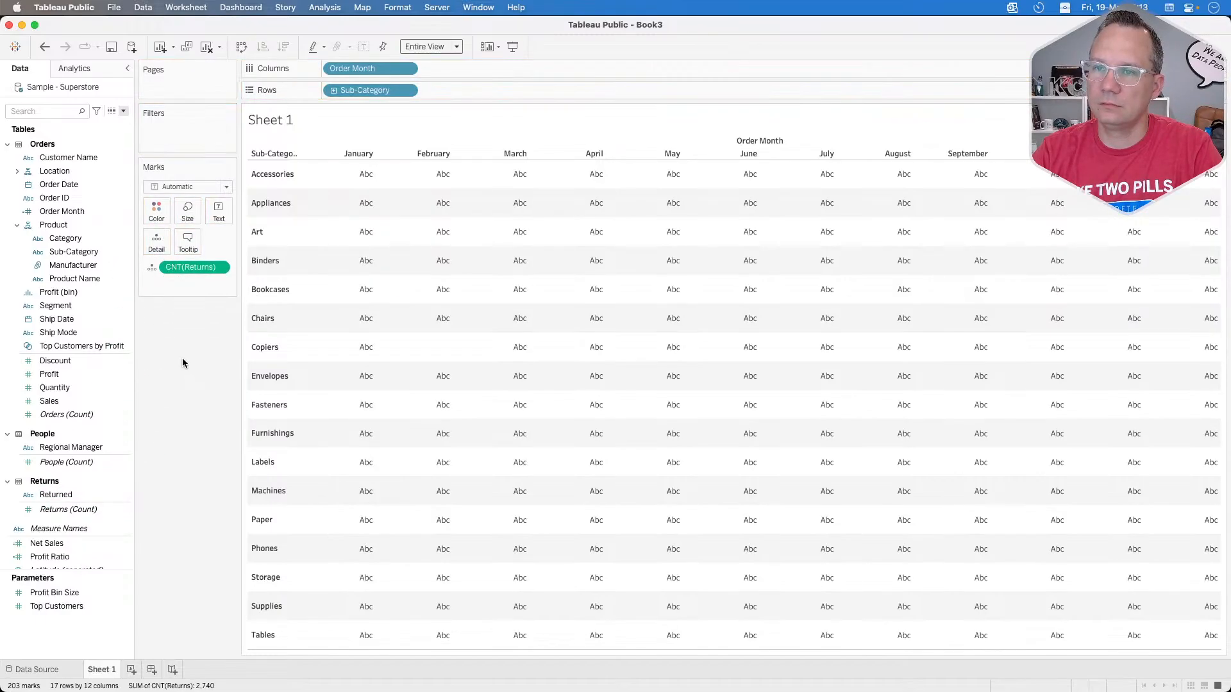
key(super+z)
drag(191, 267, 186, 402)
drag(106, 415, 154, 245)
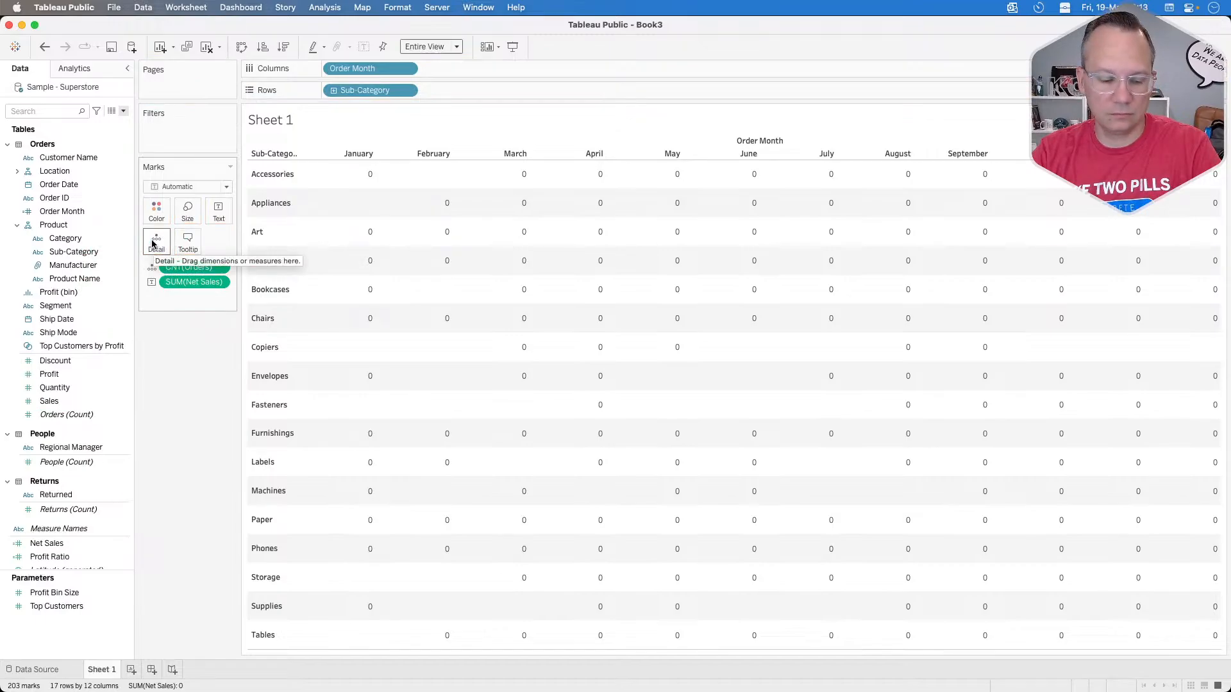
key(super+z)
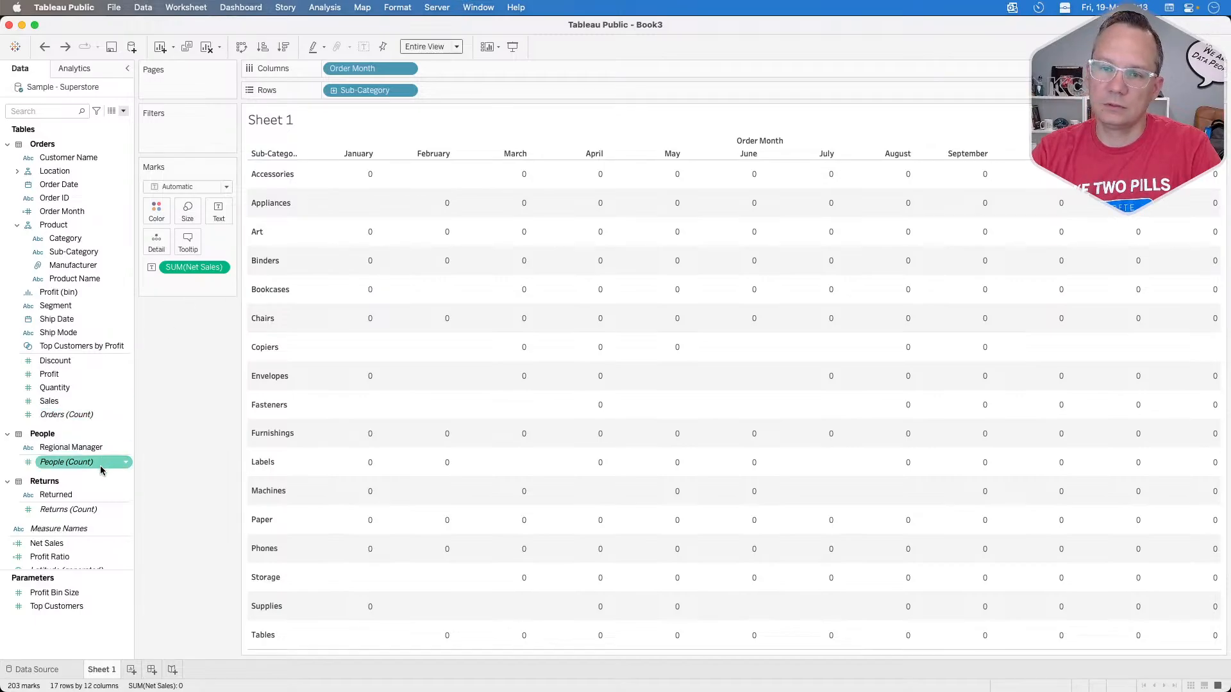
Step: Edit the Net Sales calculation so that it begins with { FIXED [Order ID]:
right_click(63, 544)
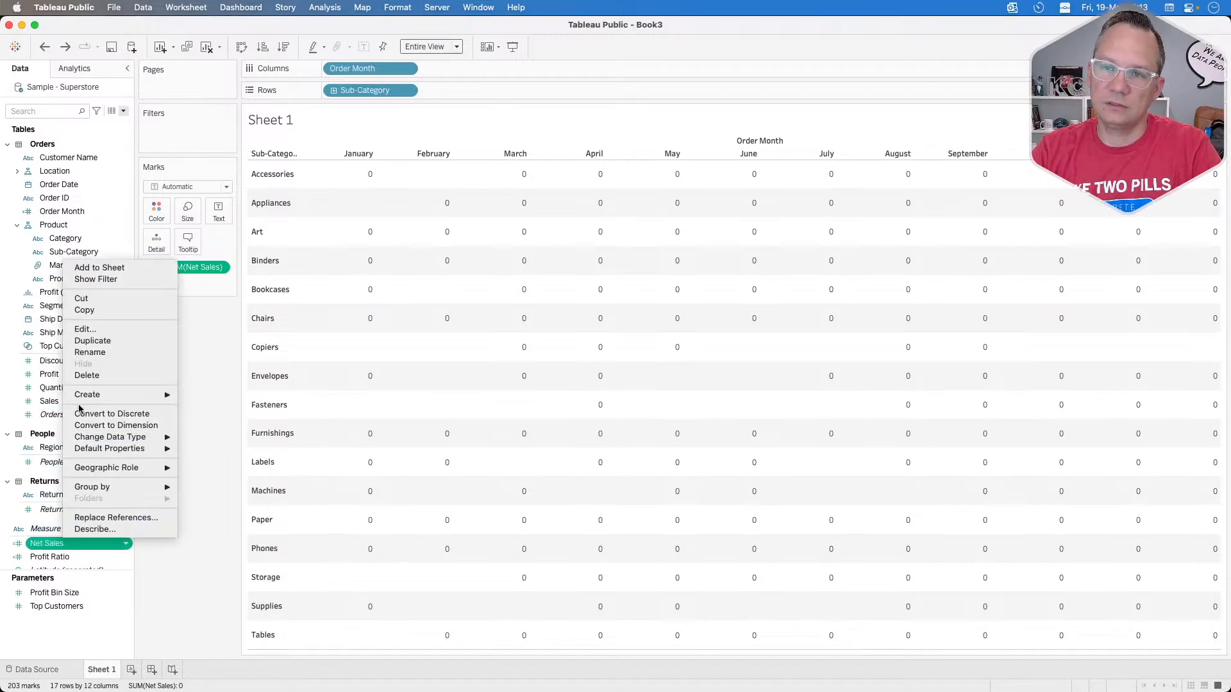
click(82, 328)
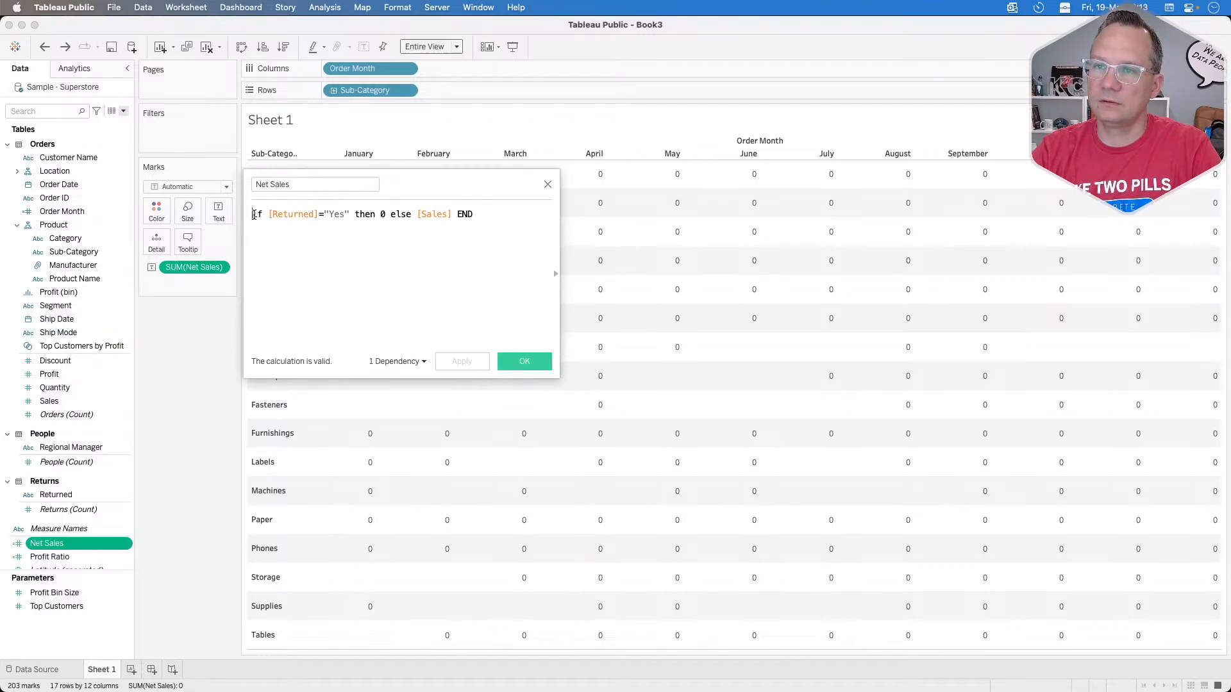
text({ FIXED ord)
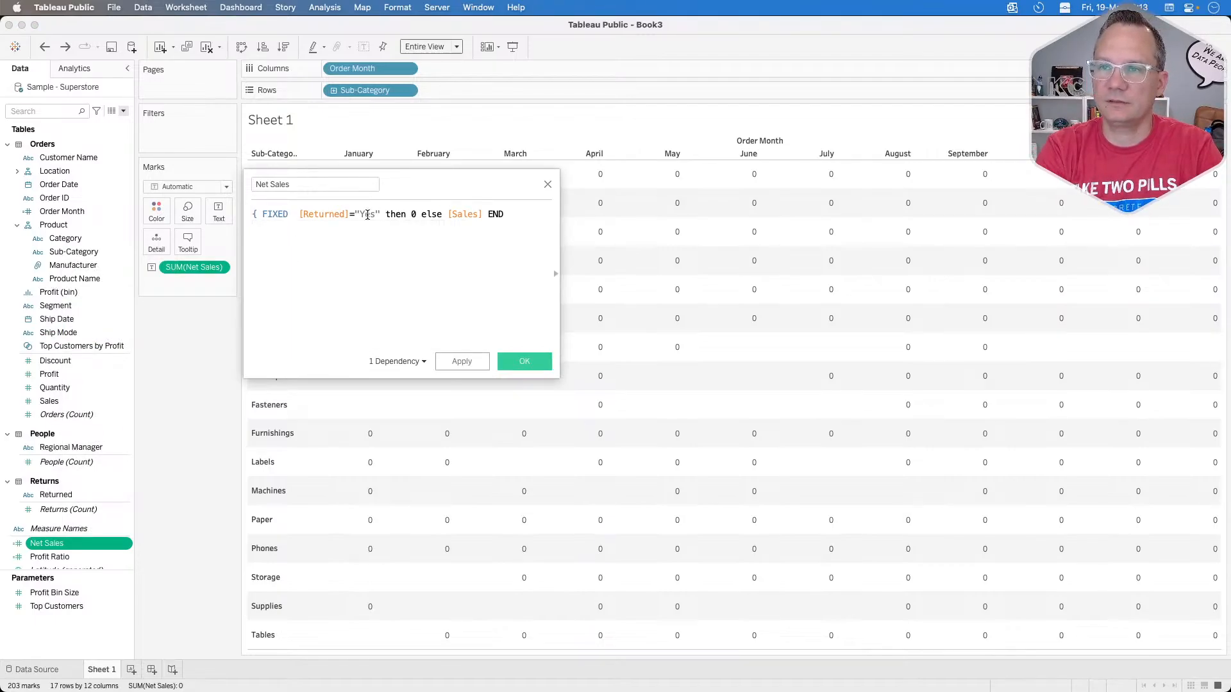
text(er)
key(Down)
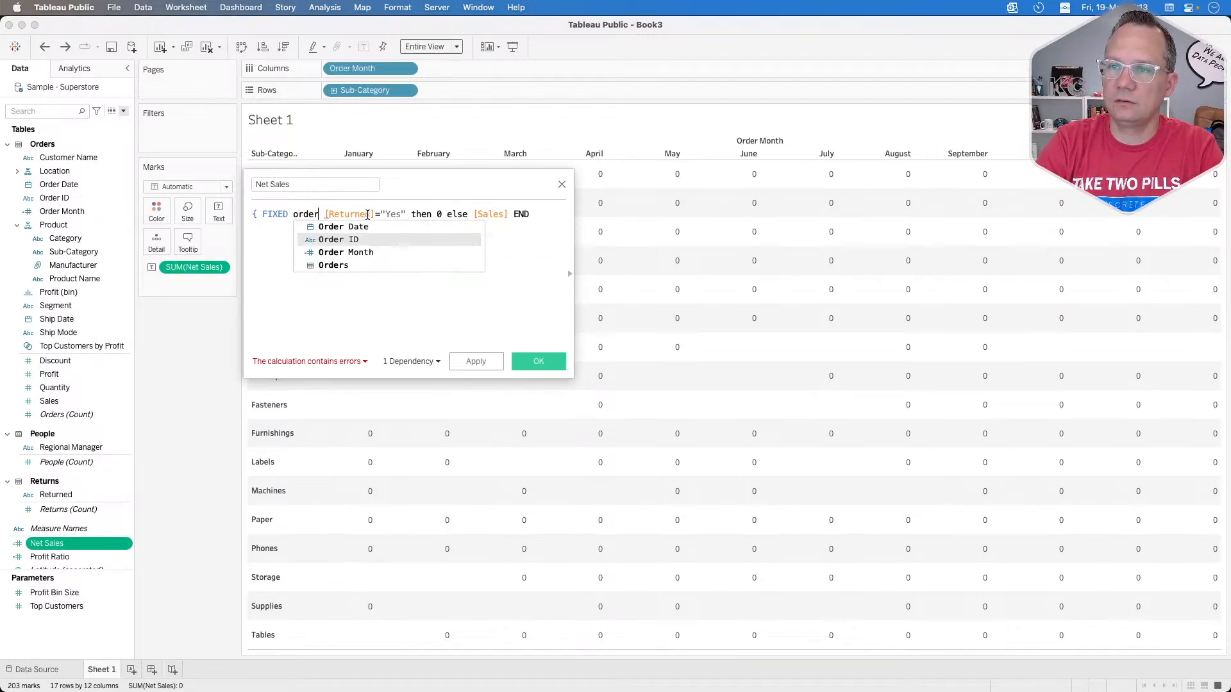
key(Return)
text(:)
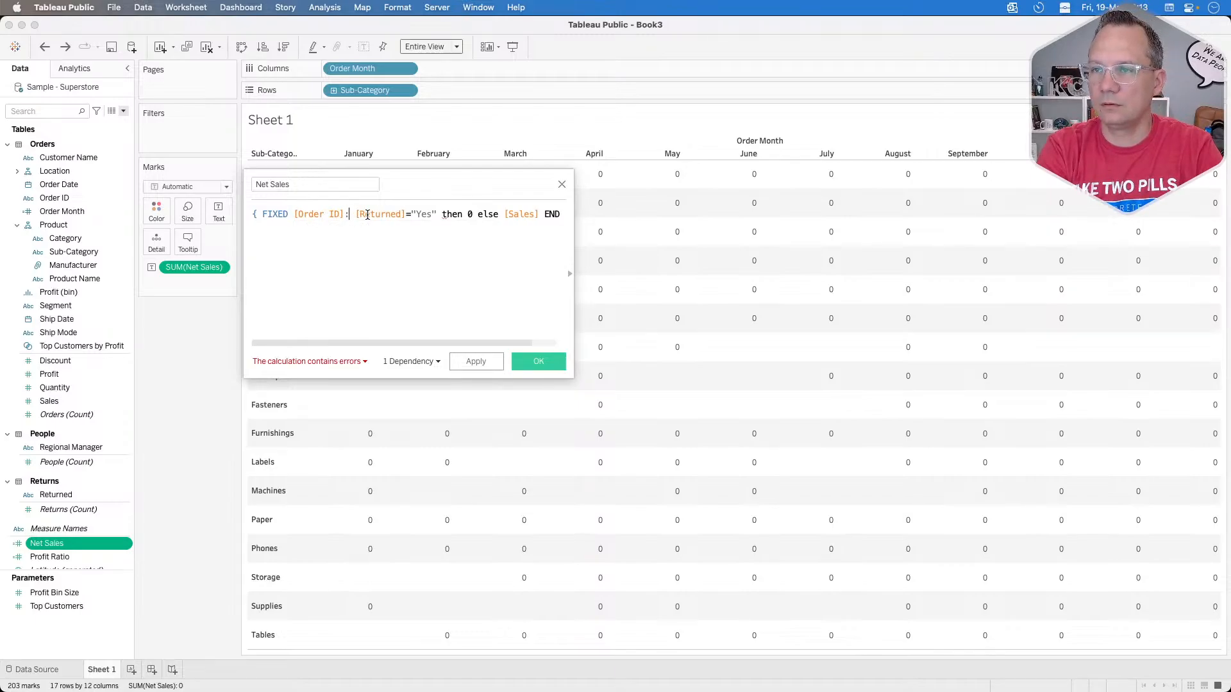
text(()
Step: Wrap the Net Sales expression as sum(if [Returned]="Yes" then 0 else [Sales] END)} and save the calculation
key(BackSpace)
key(BackSpace)
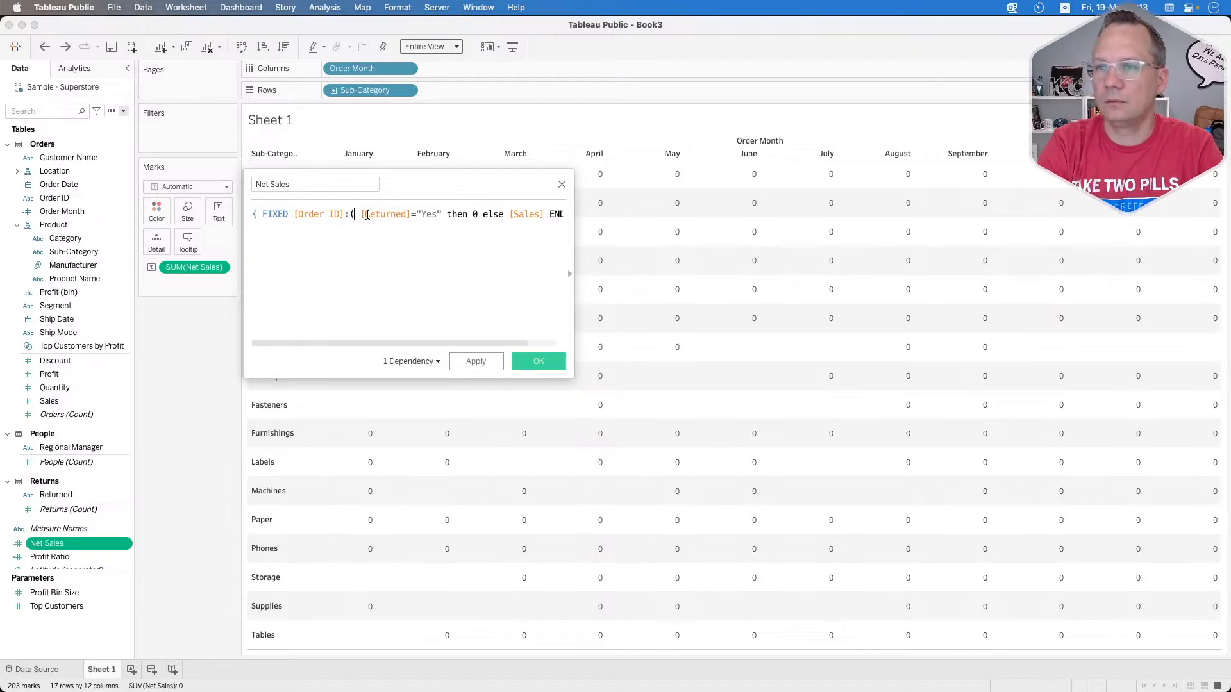
text(sum)
text((if)
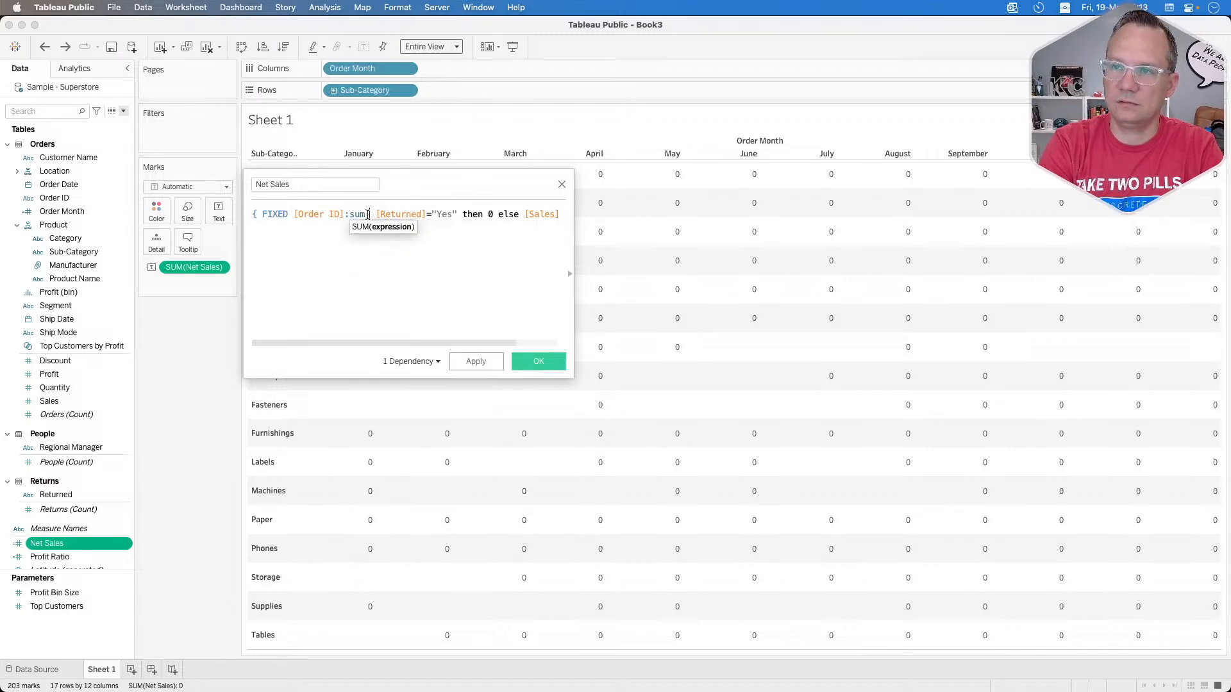
key(super+Right)
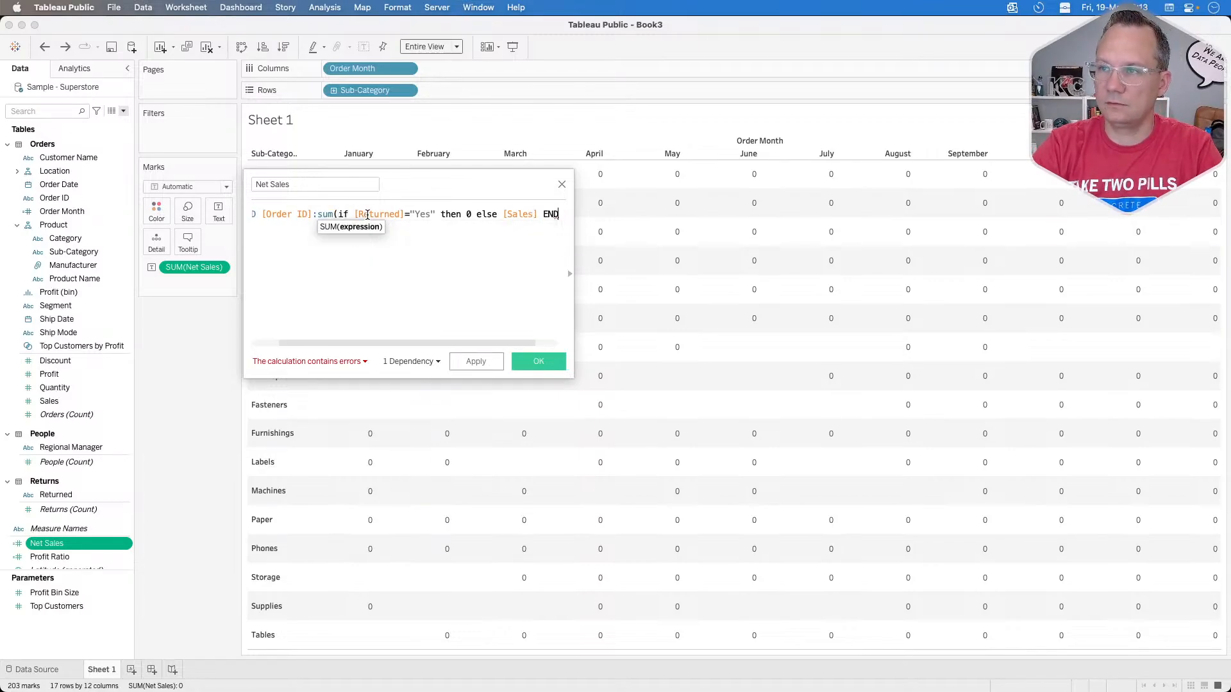
text()})
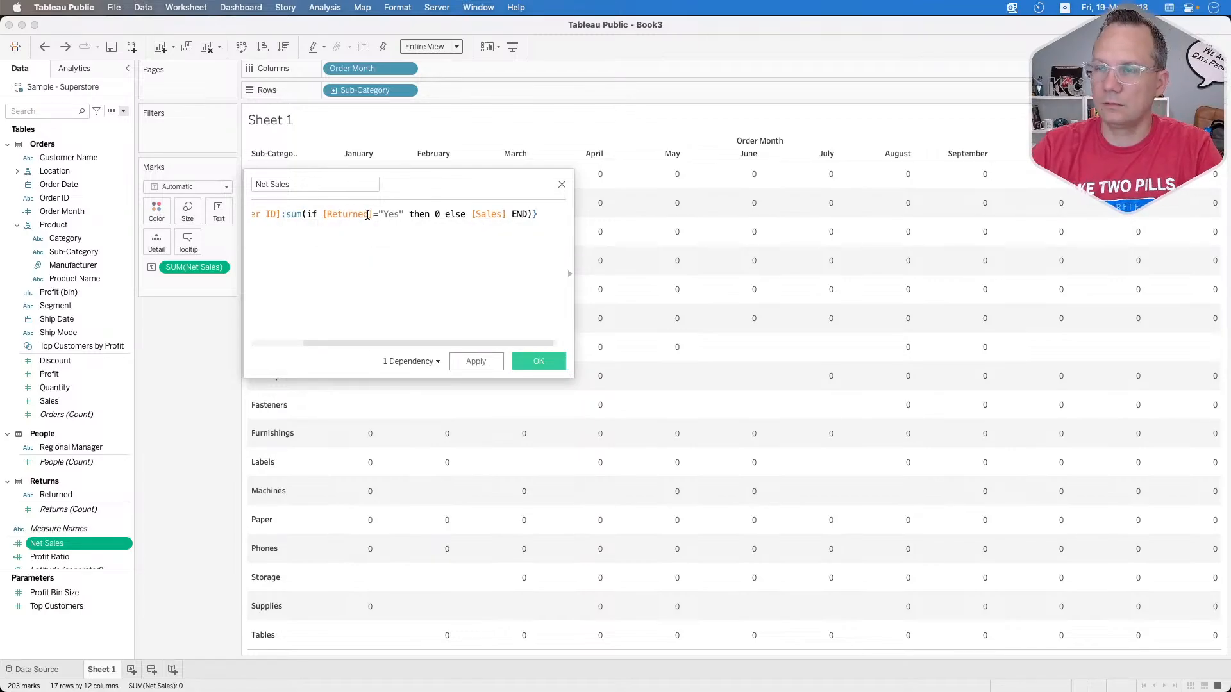
click(475, 361)
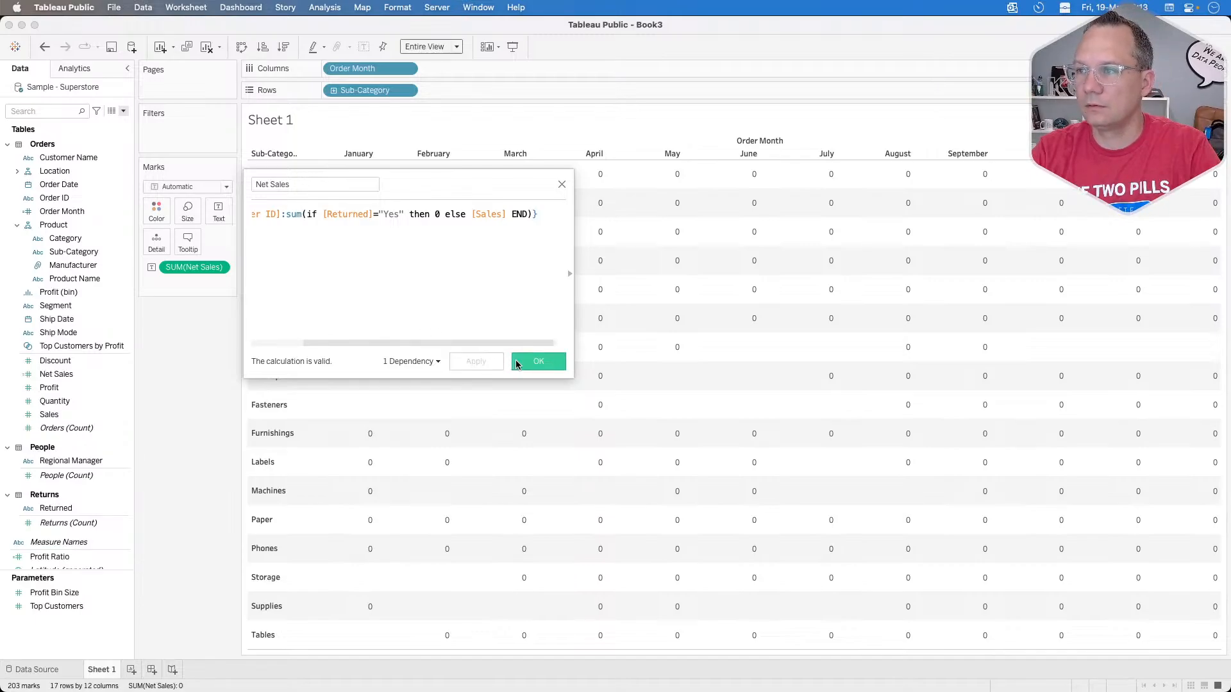
click(538, 362)
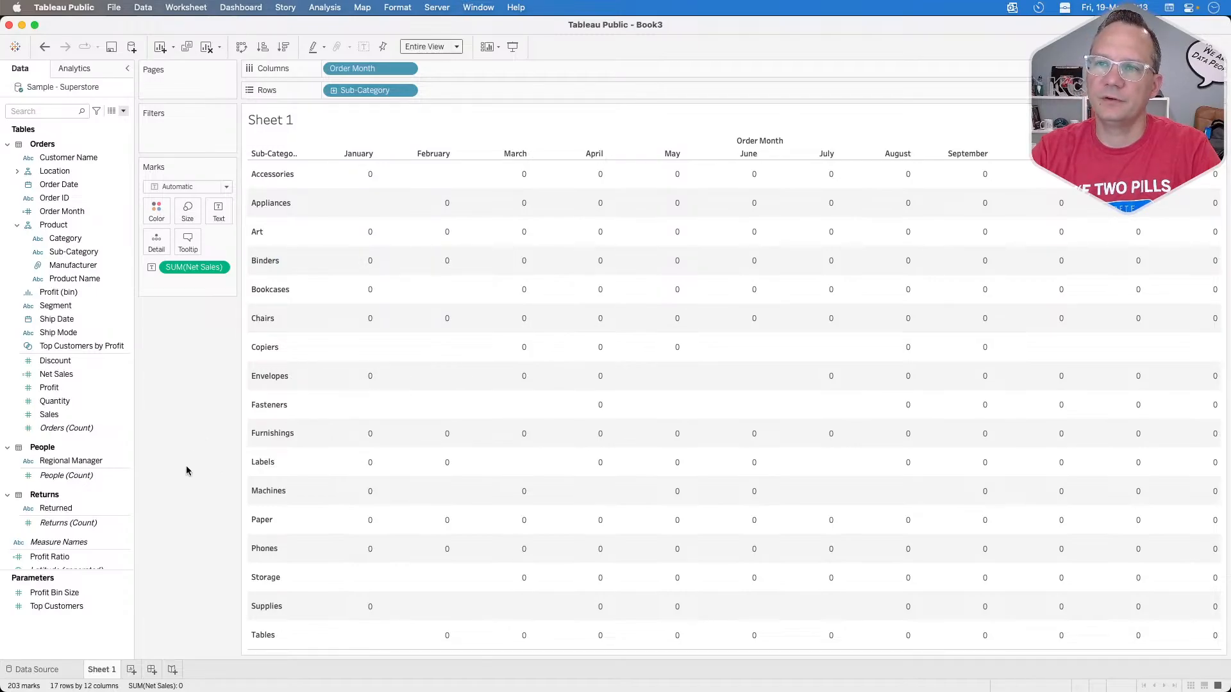
Step: Replace Net Sales with Sales as the text shown in the cells
drag(193, 267, 189, 377)
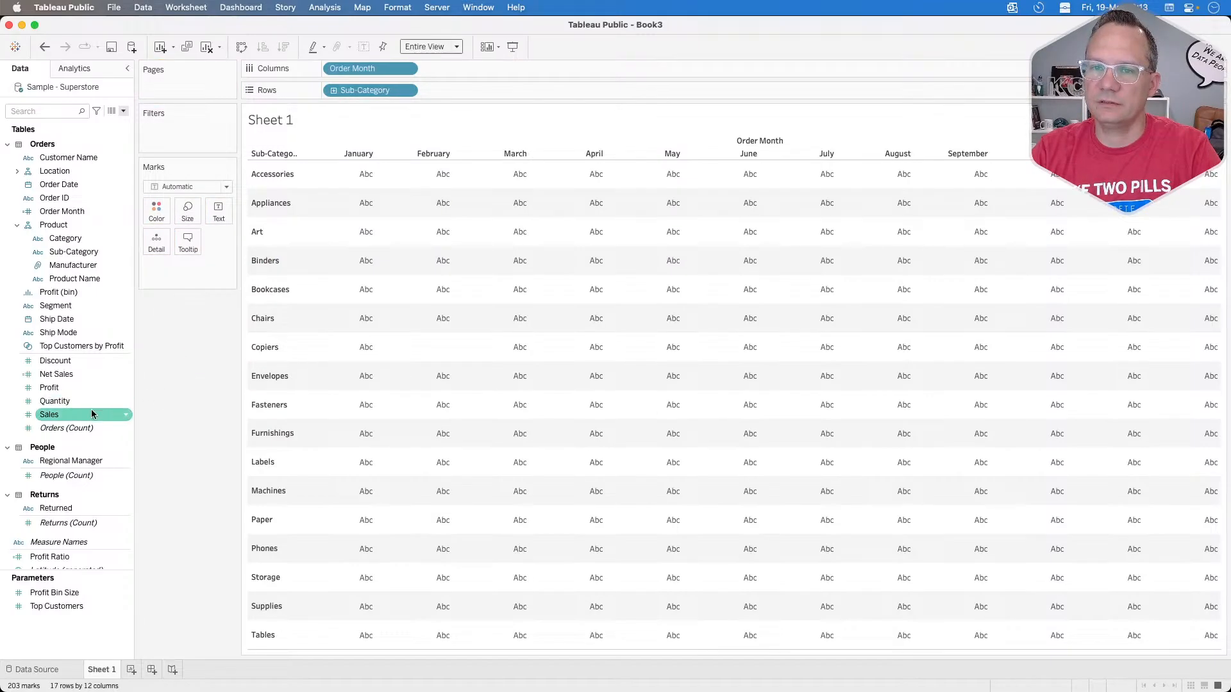
drag(93, 415, 221, 209)
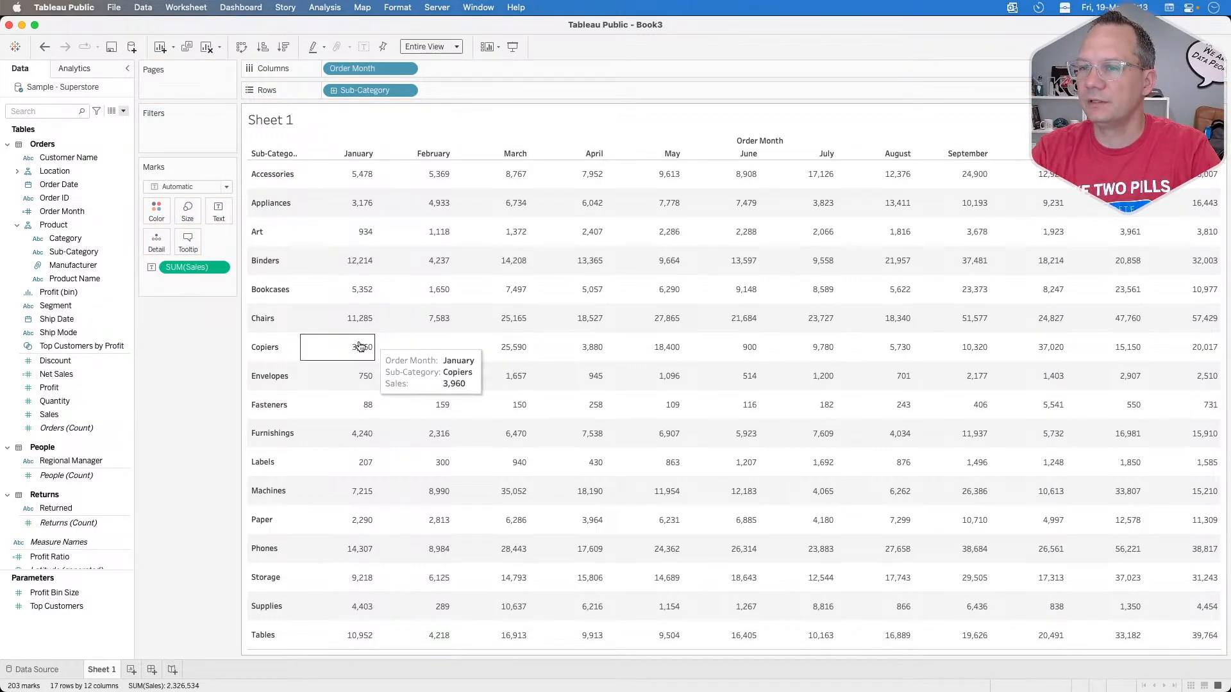
Step: Apply a Percent of Total quick table calculation to the Sales cell text
click(218, 267)
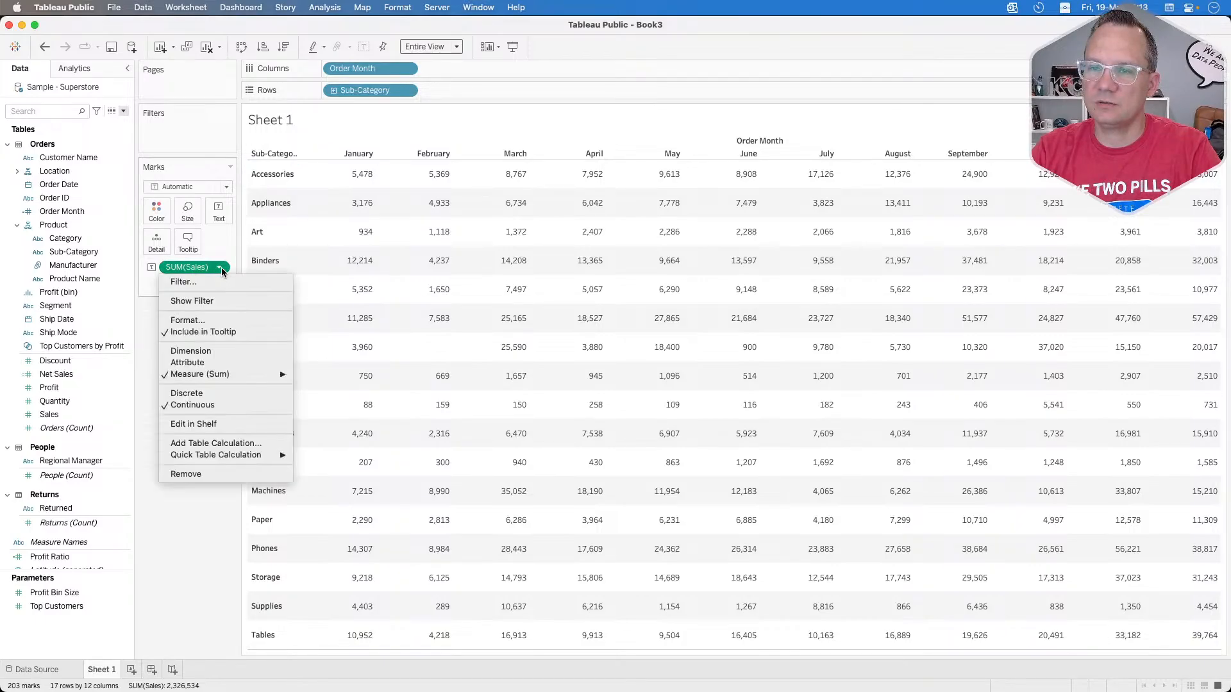
mouse_move(233, 457)
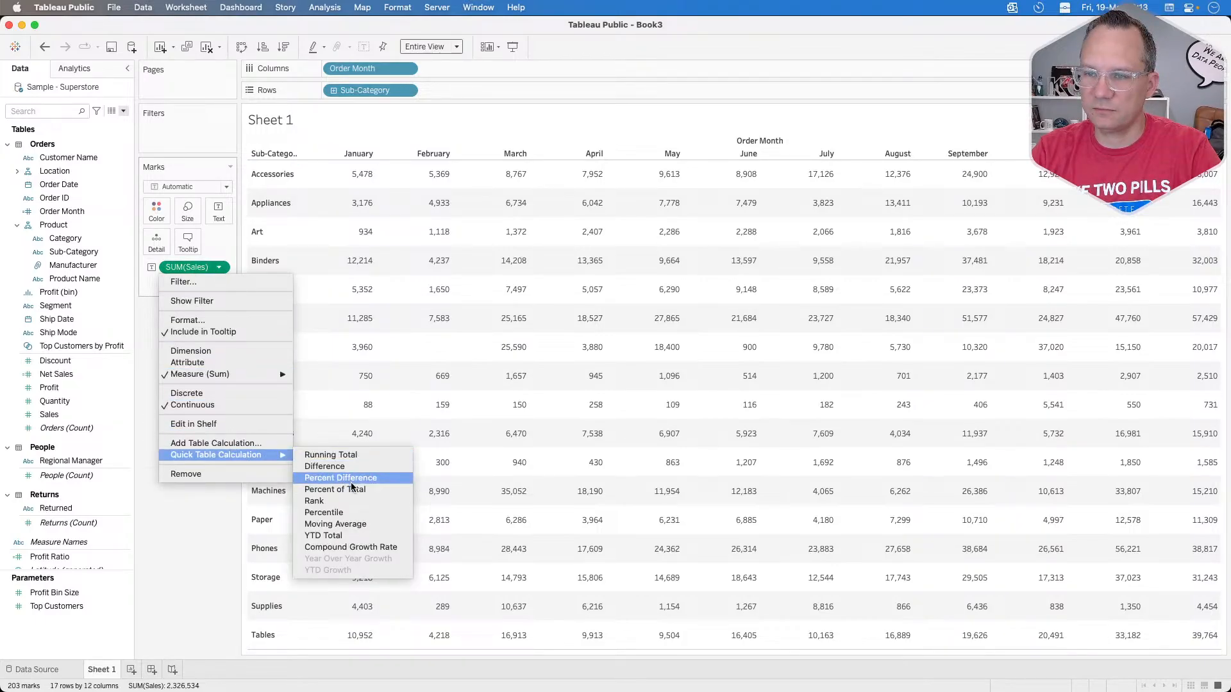
click(383, 491)
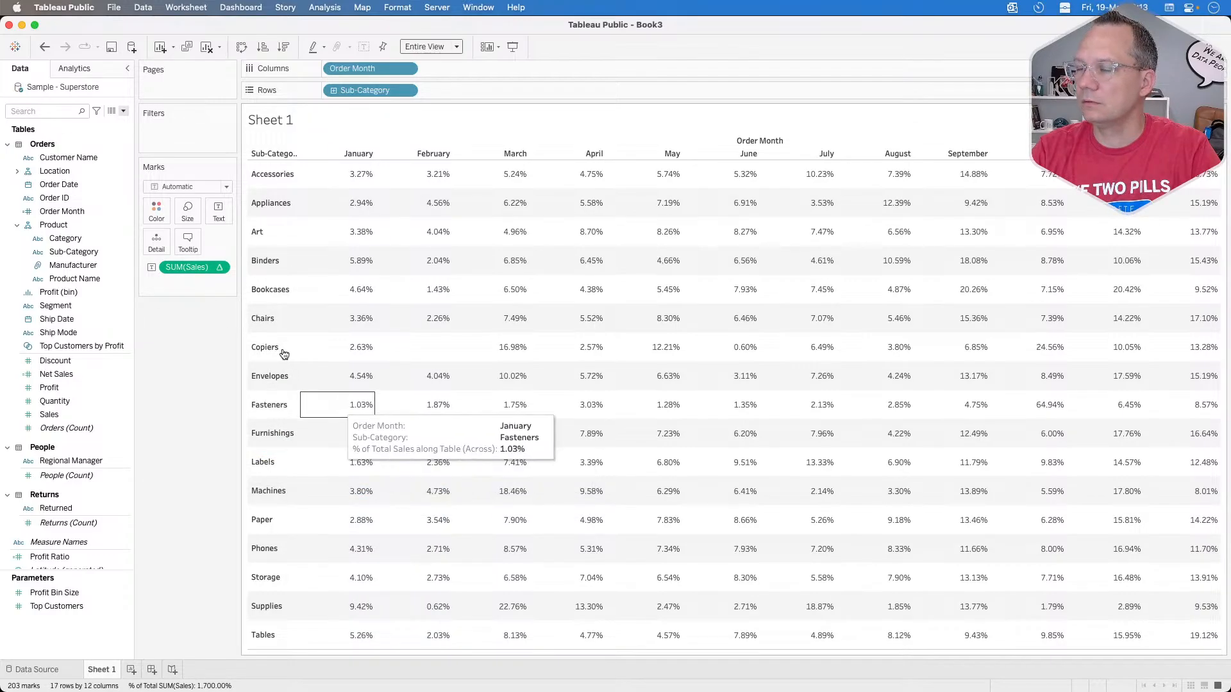
Step: Edit the Sales table calculation to compute using specific dimensions, including both Order Month and Sub-Category
click(219, 267)
mouse_move(223, 447)
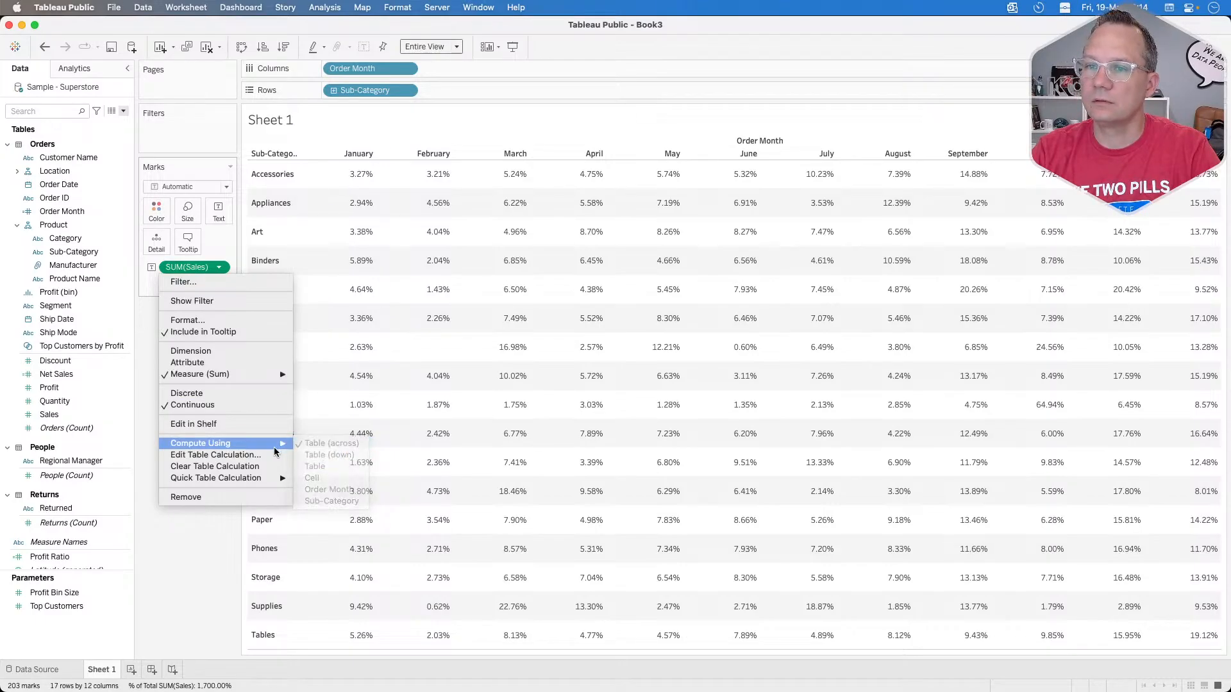
click(241, 456)
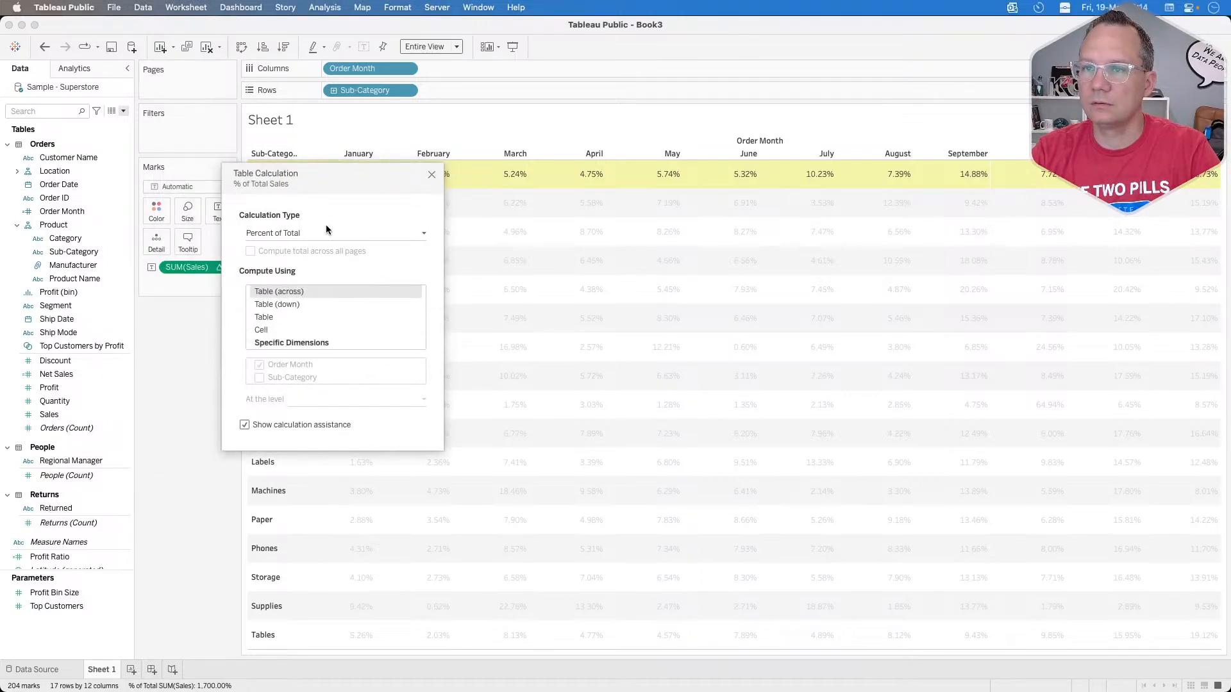
click(320, 233)
click(319, 229)
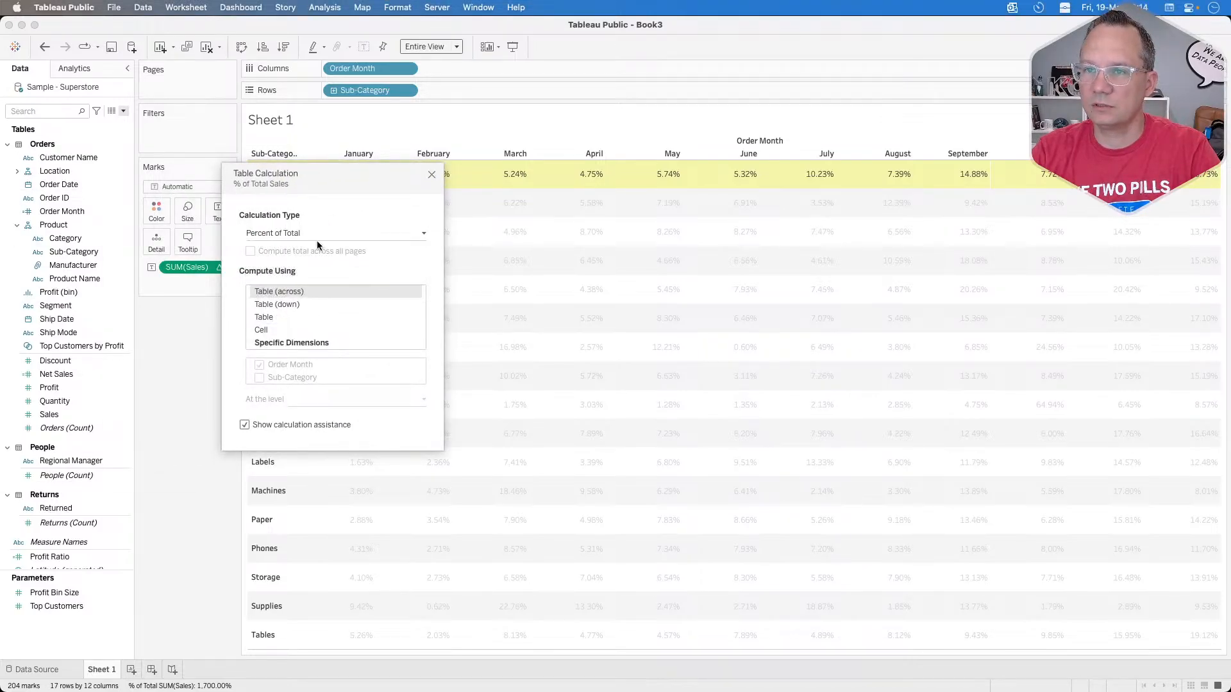
click(291, 341)
click(259, 377)
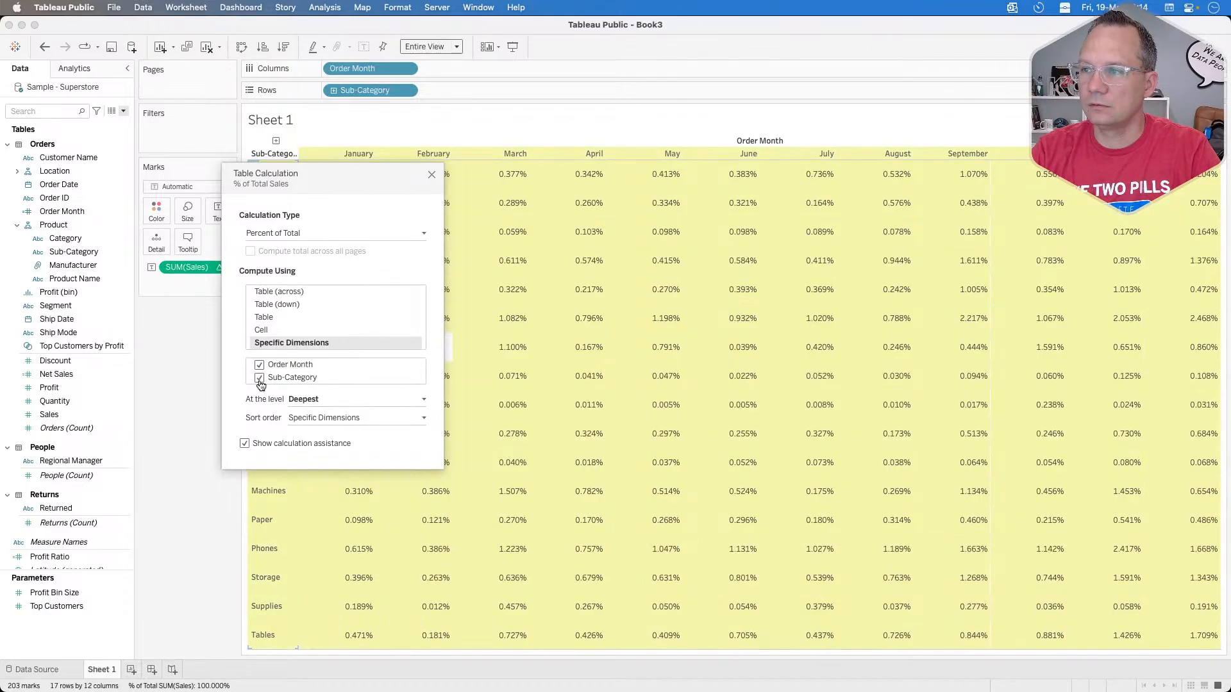
mouse_move(292, 378)
mouse_down()
mouse_move(292, 359)
mouse_move(292, 379)
mouse_up()
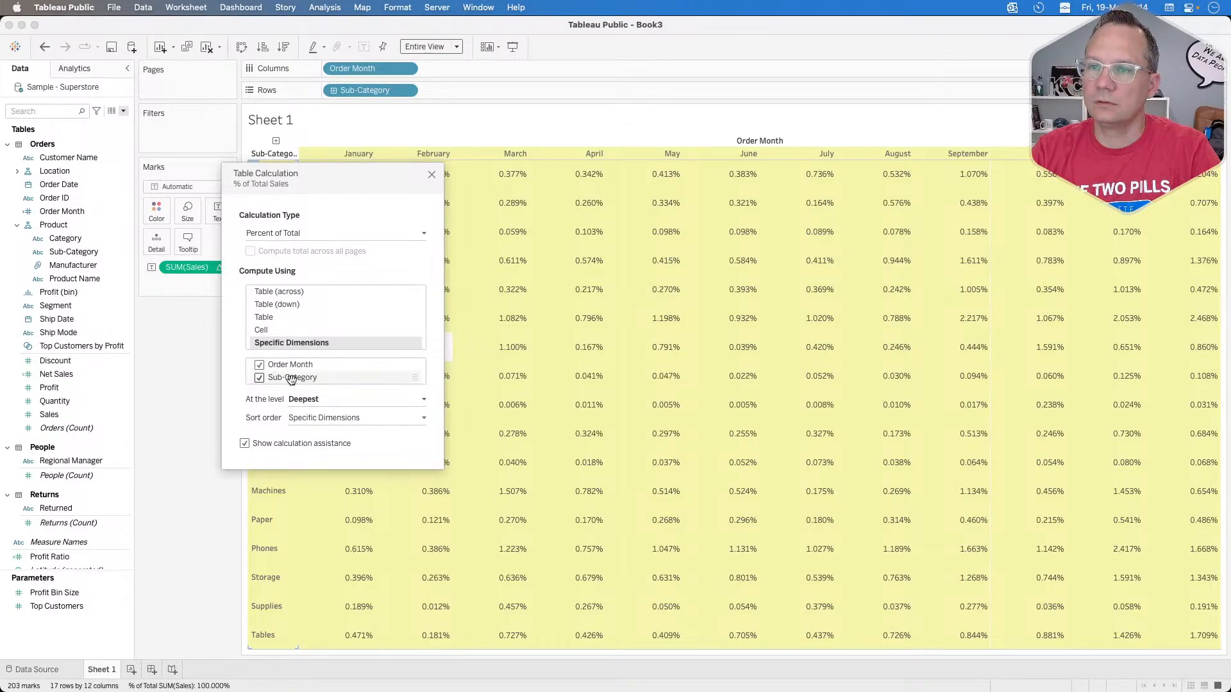
Step: Try the percent of total with only Sub-Category and only Order Month, restore both dimensions and close the table calculation settings
click(259, 366)
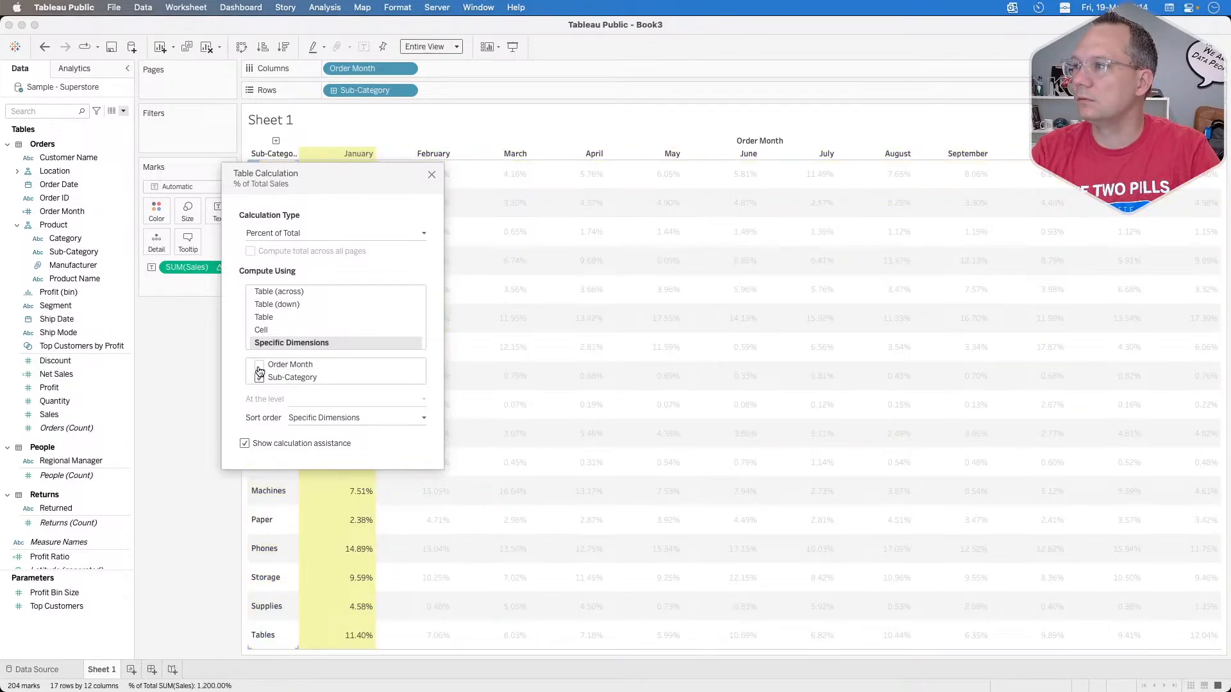
click(259, 365)
click(259, 378)
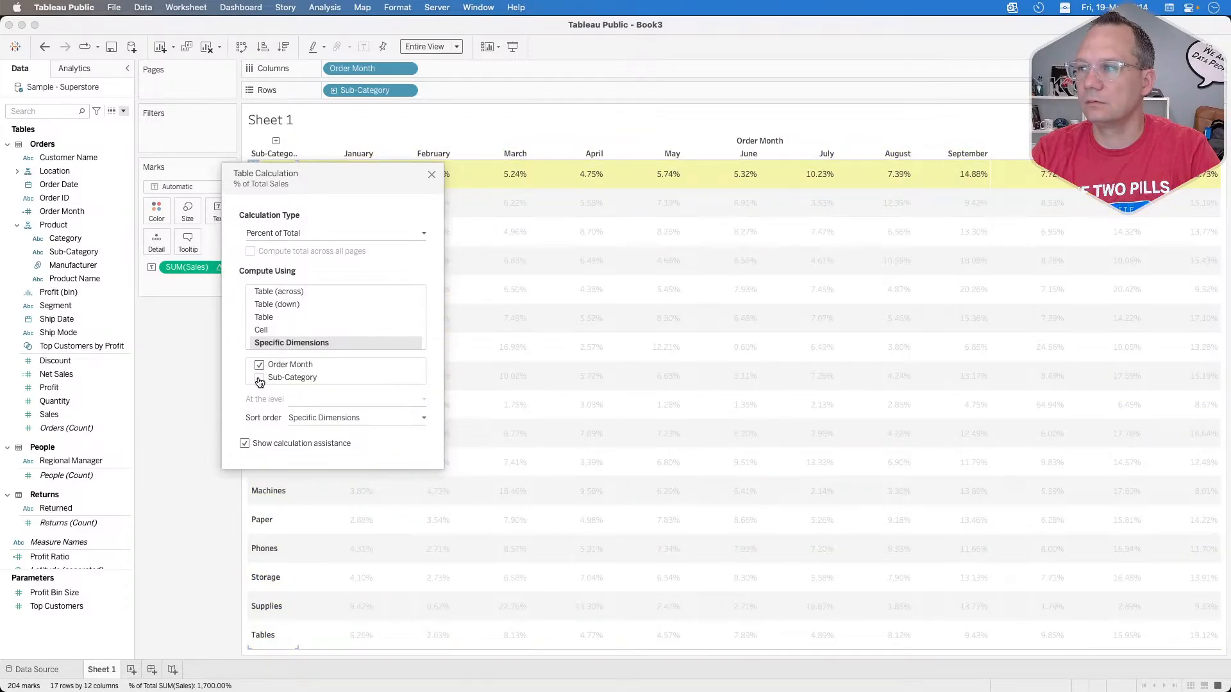
click(259, 377)
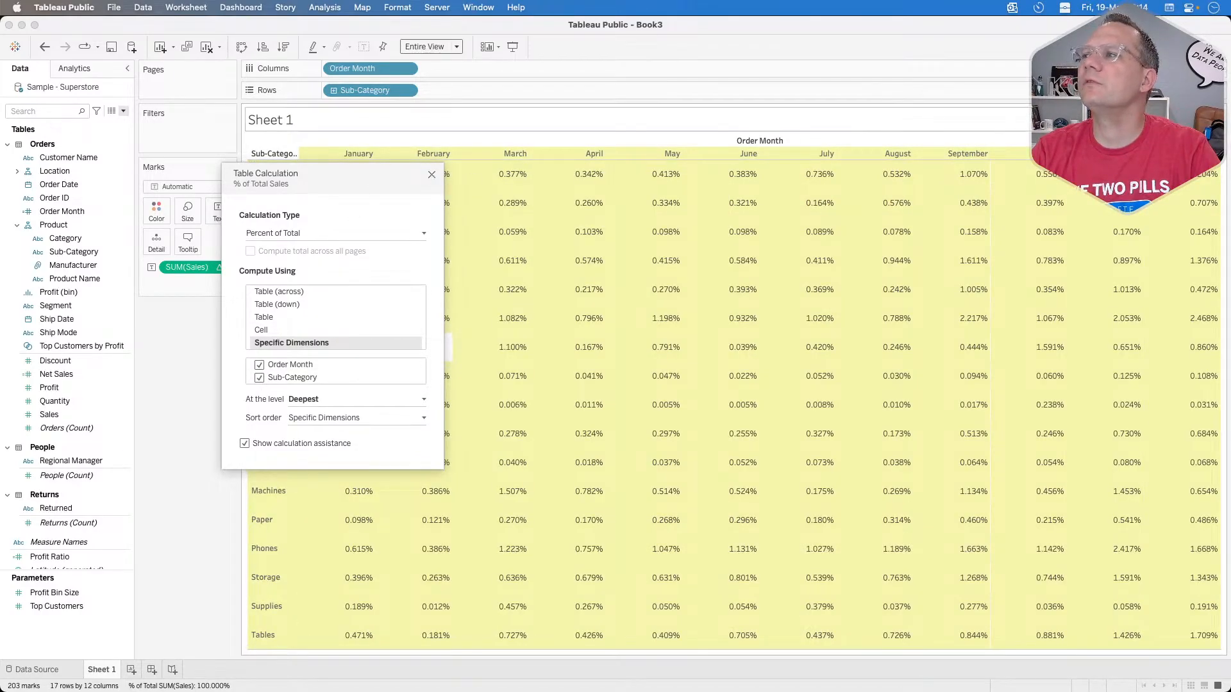
click(430, 176)
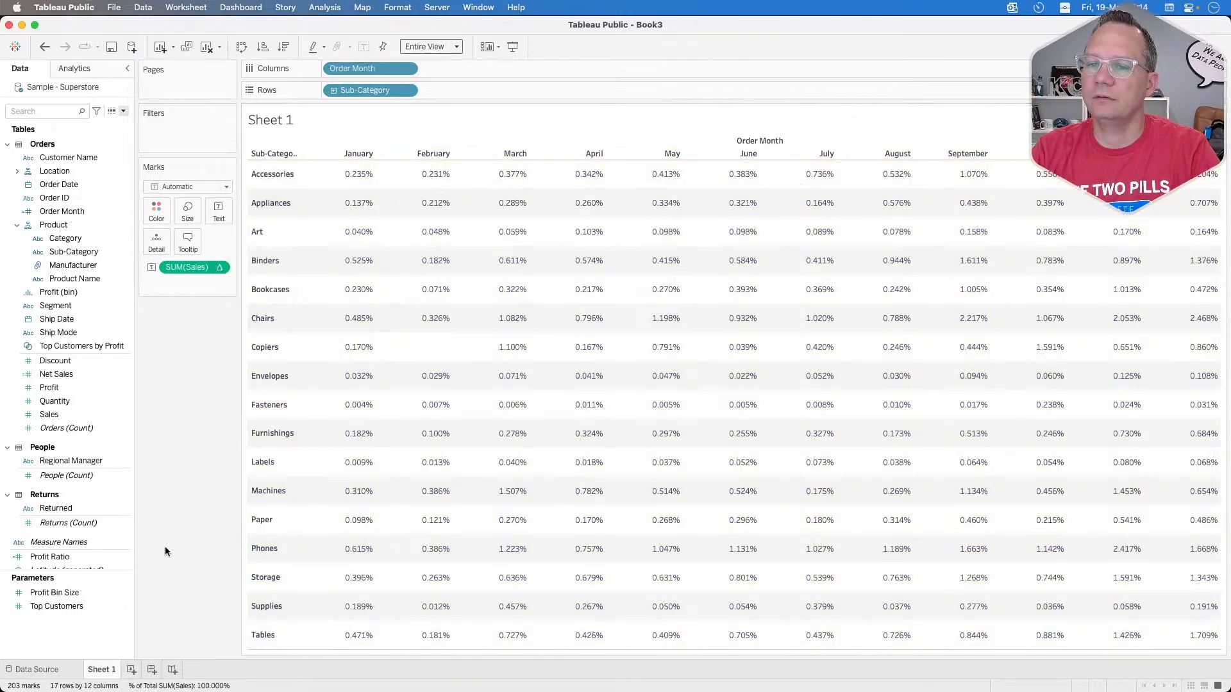
Step: Add a new worksheet and place Sub-Category followed by Order Month on its rows
click(130, 669)
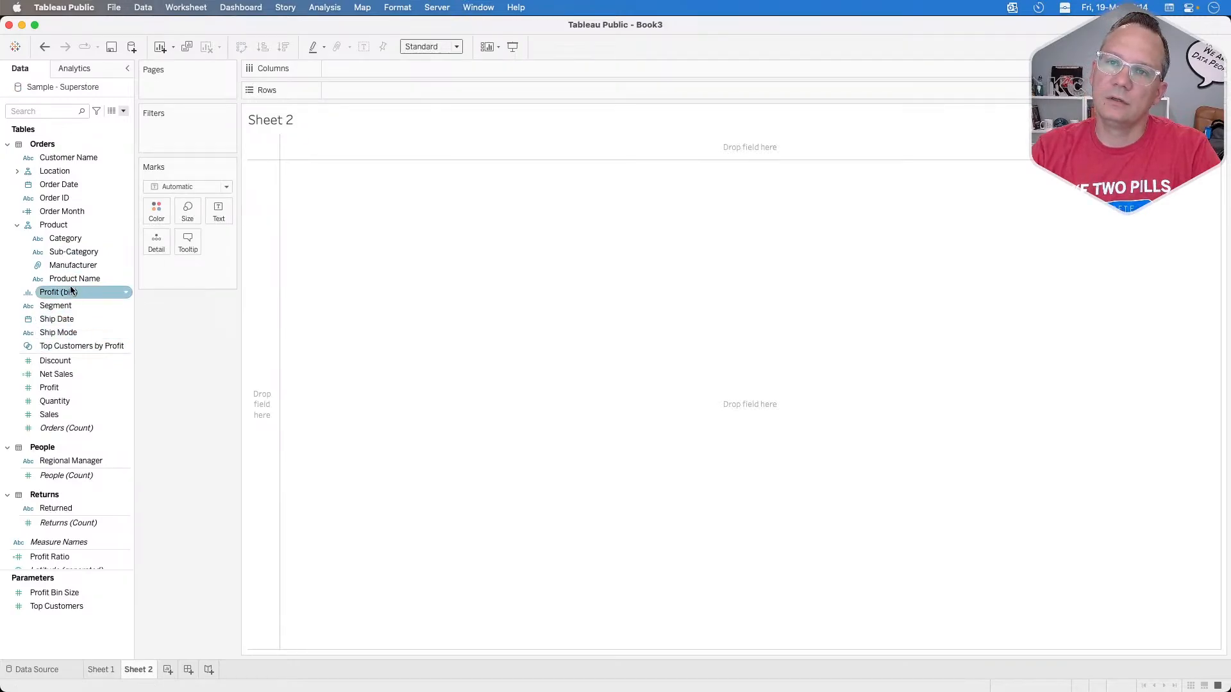
drag(68, 211, 391, 88)
click(78, 254)
drag(79, 260, 333, 90)
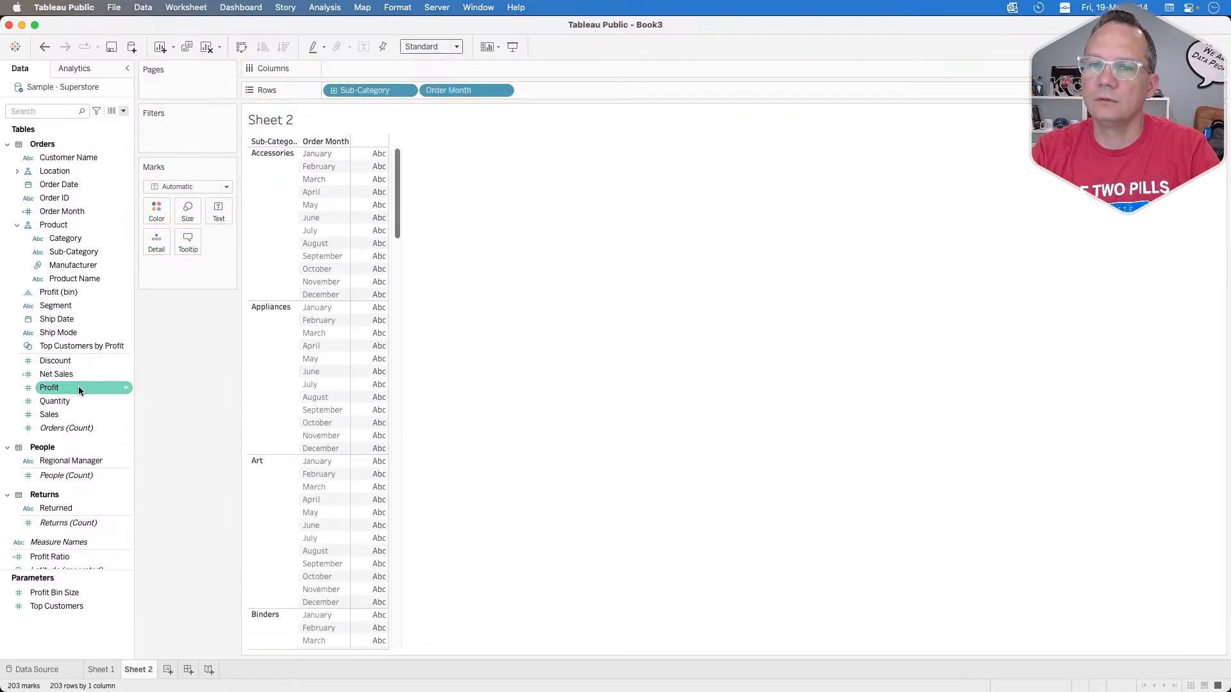
Step: Show Sales as the cell text in the new sheet with a Percent of Total quick table calculation
drag(61, 414, 192, 266)
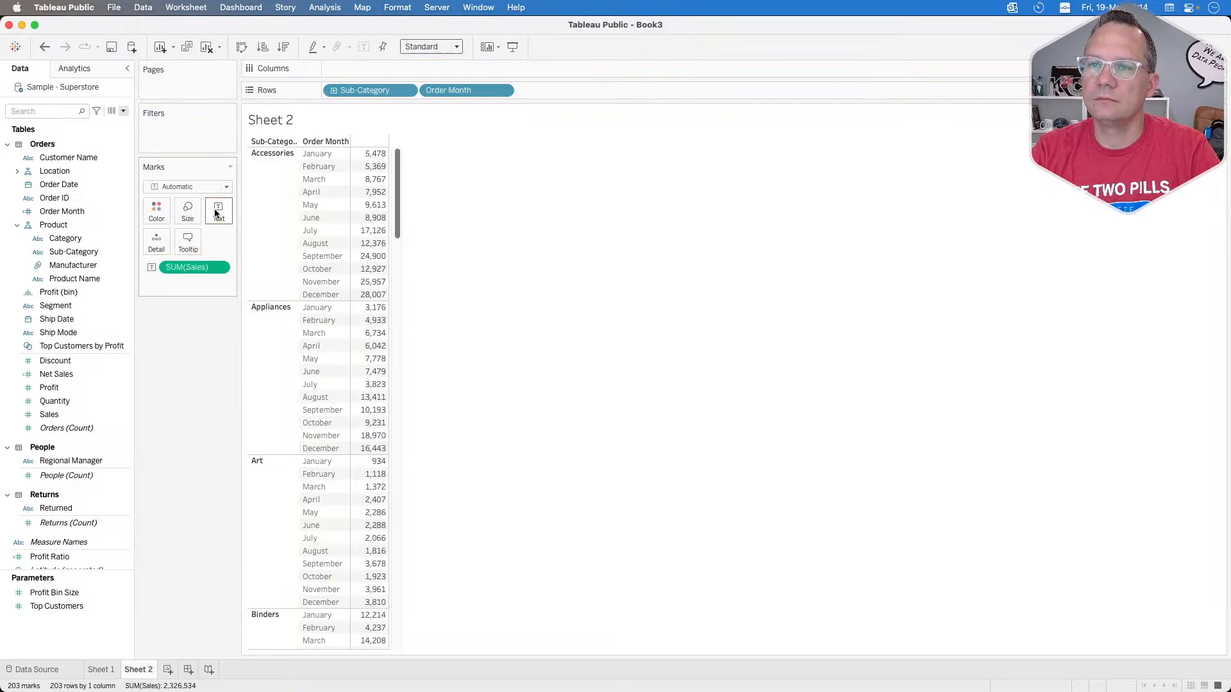
click(219, 268)
mouse_move(269, 466)
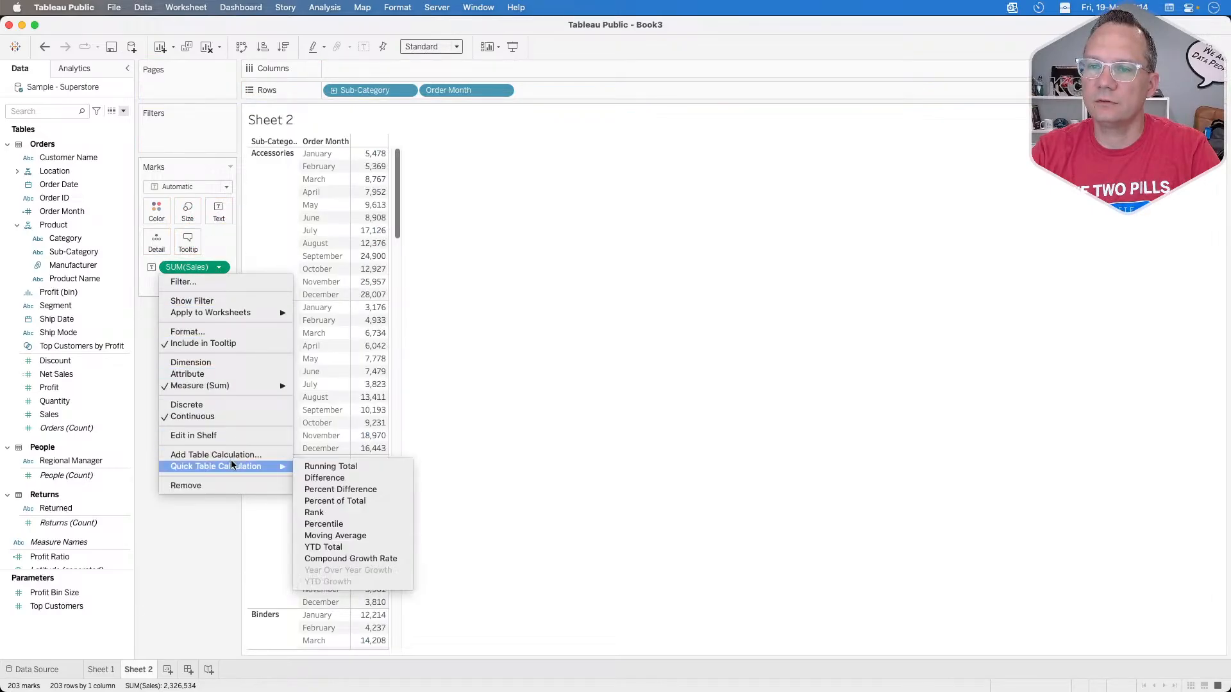
click(335, 500)
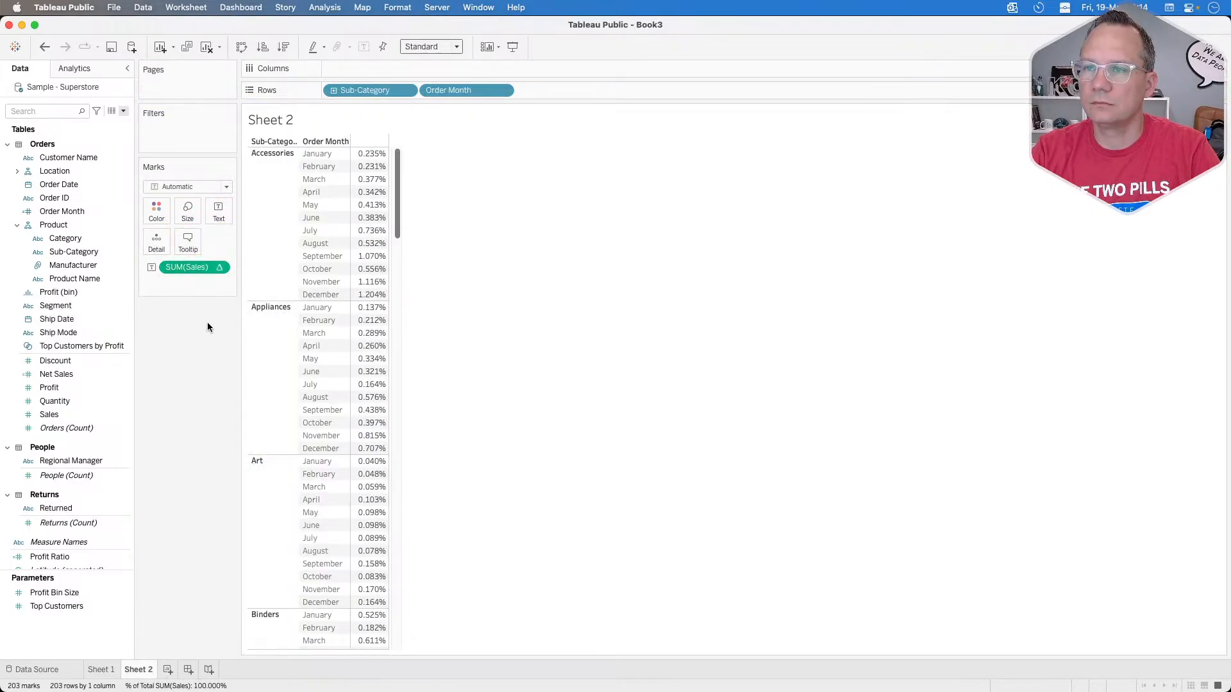
Step: Set the Sales percent of total to compute using Pane (down)
click(218, 268)
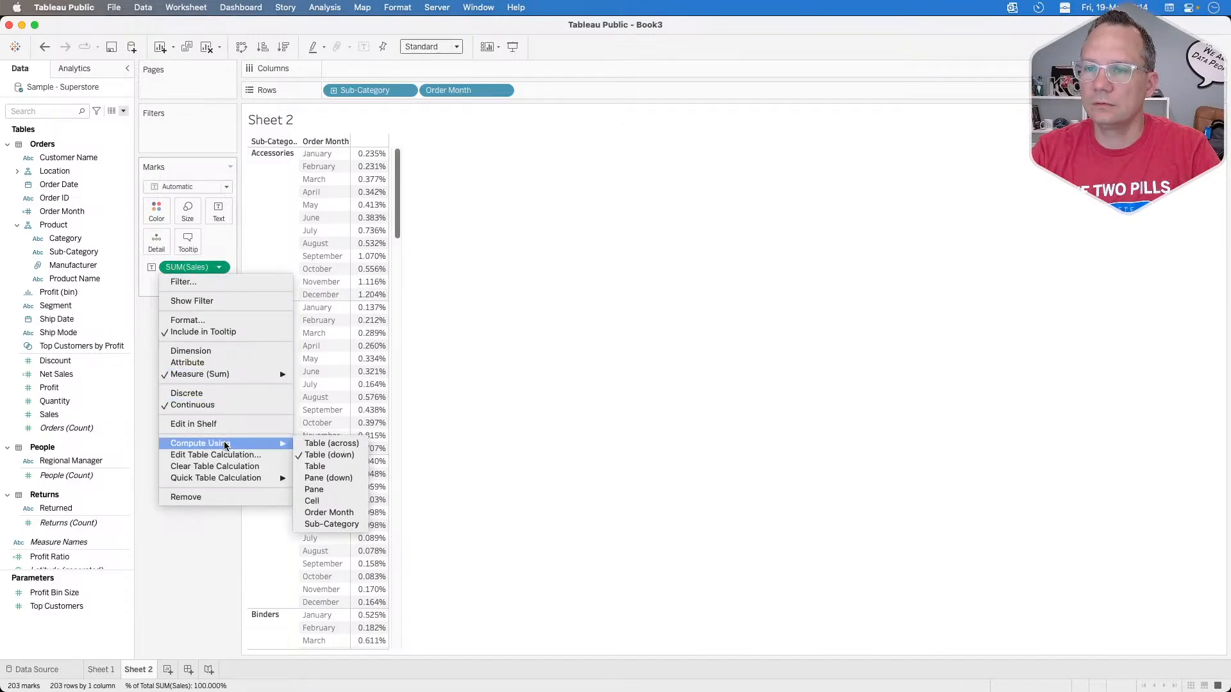
mouse_move(285, 444)
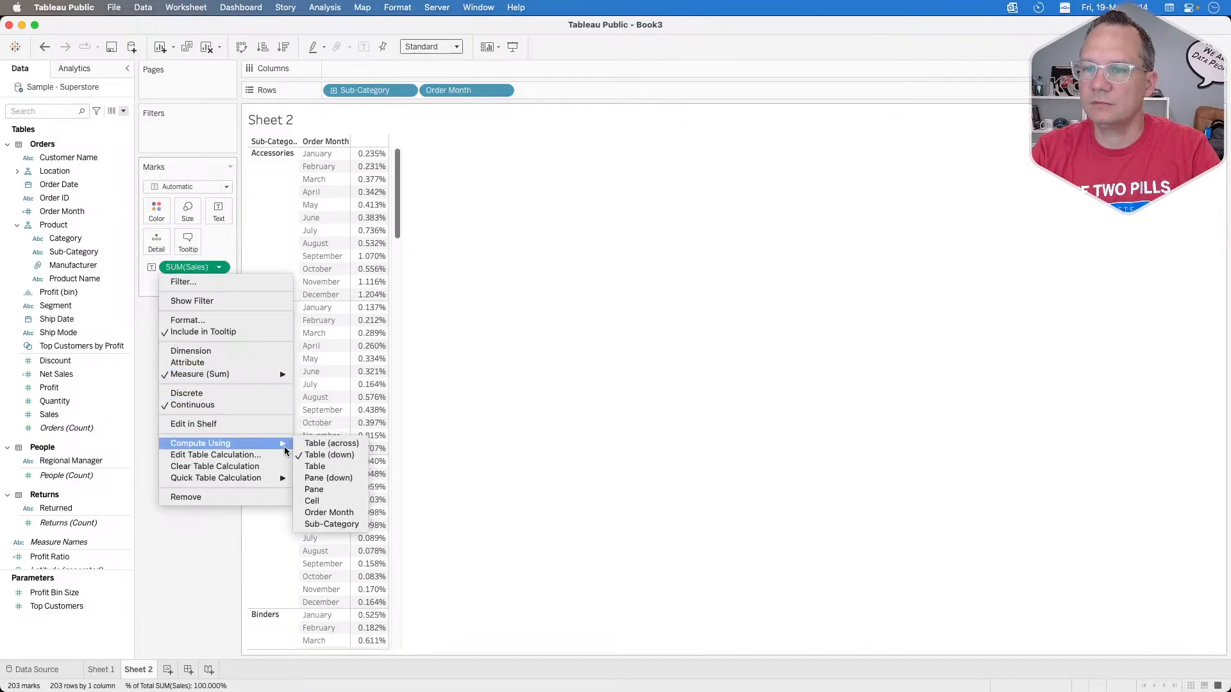
click(329, 478)
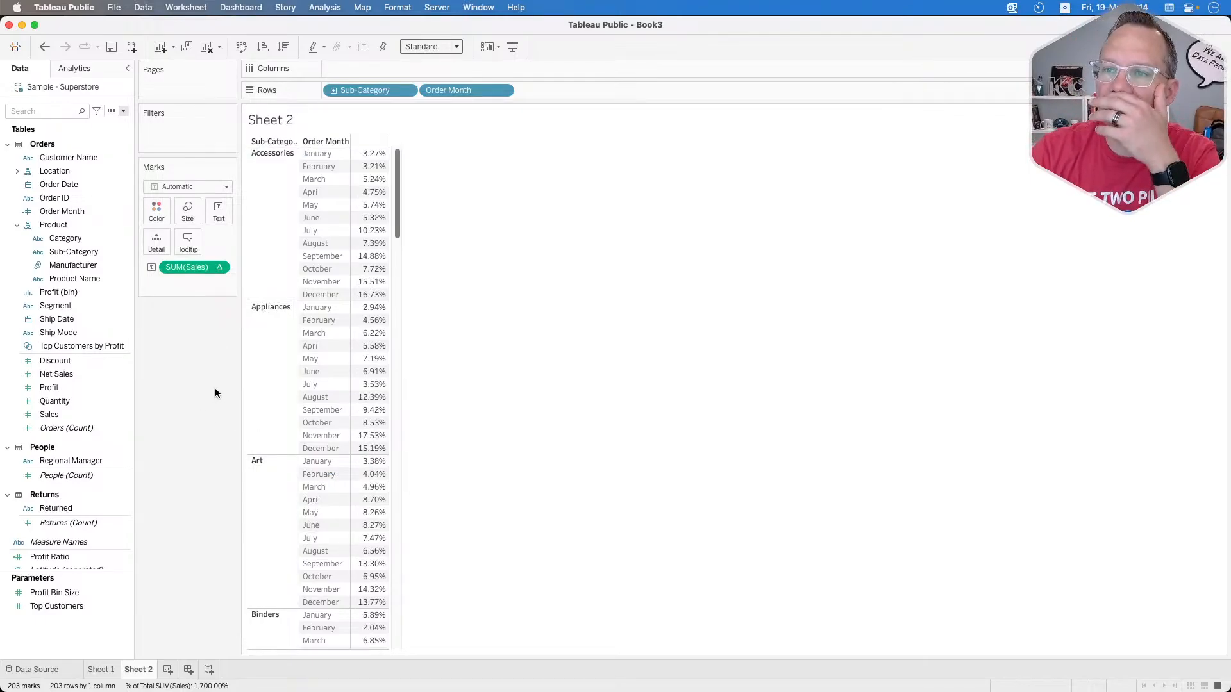
click(220, 267)
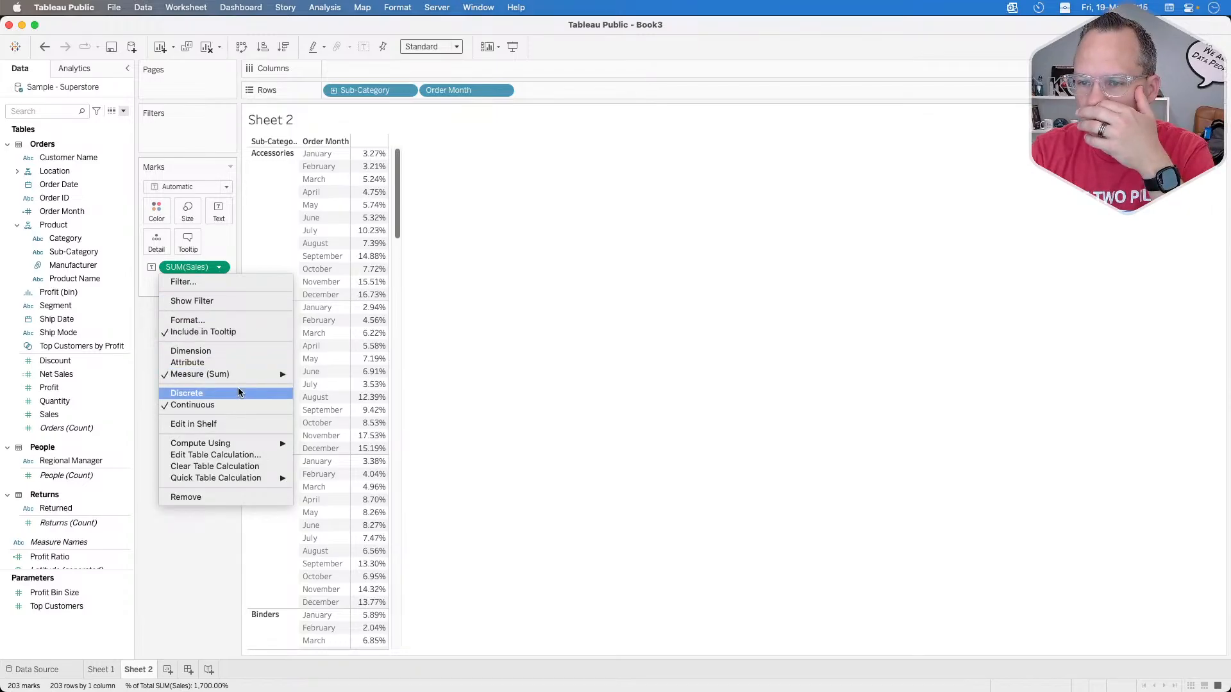
mouse_move(261, 443)
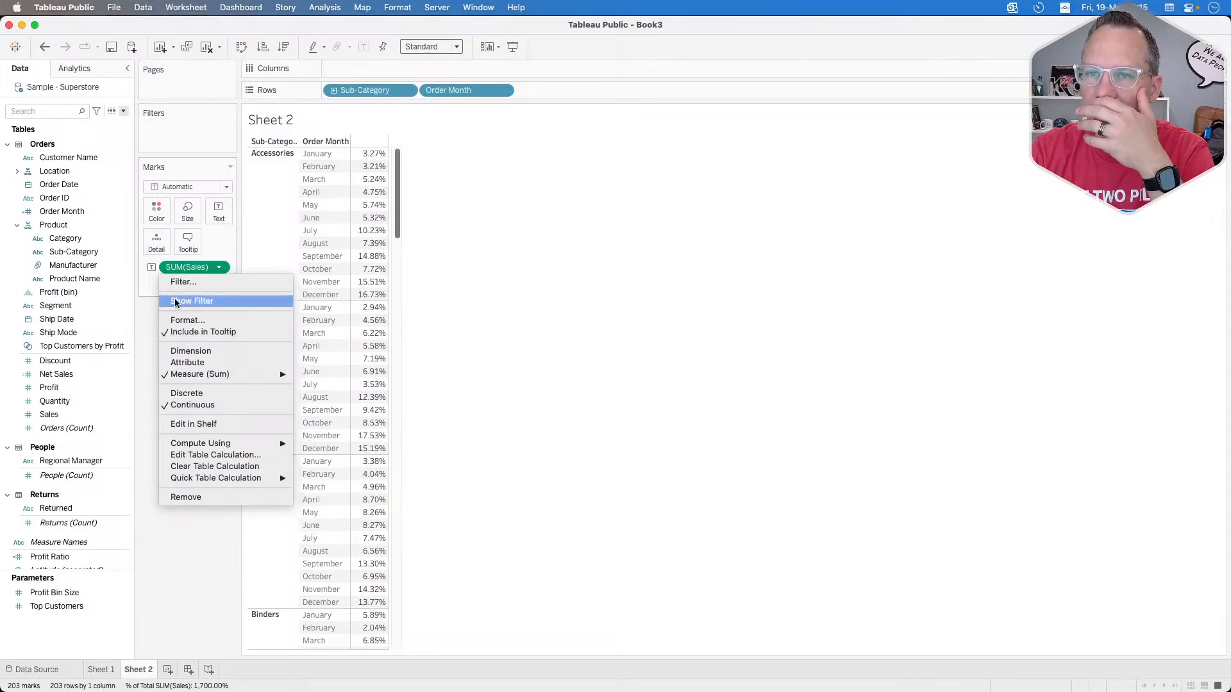
click(143, 403)
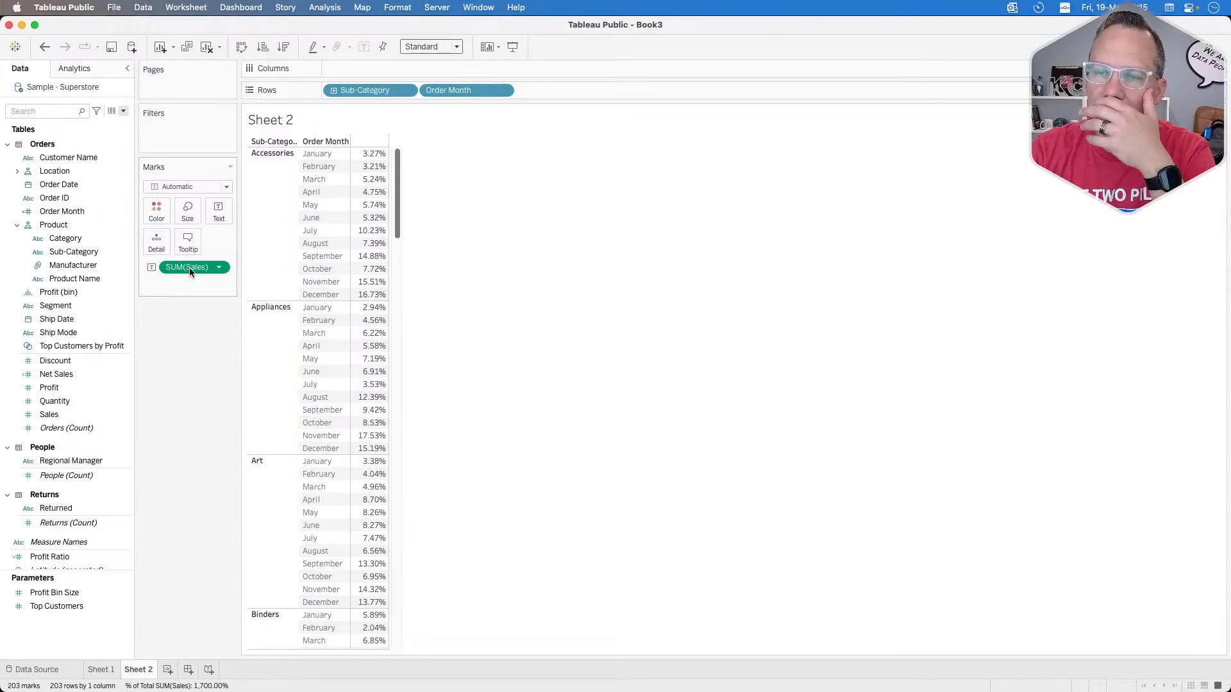
Step: Try to turn the Sales percent of total expression into a running calculation by putting RUNNING_AVG at its start
key(Left)
key(Left)
key(Left)
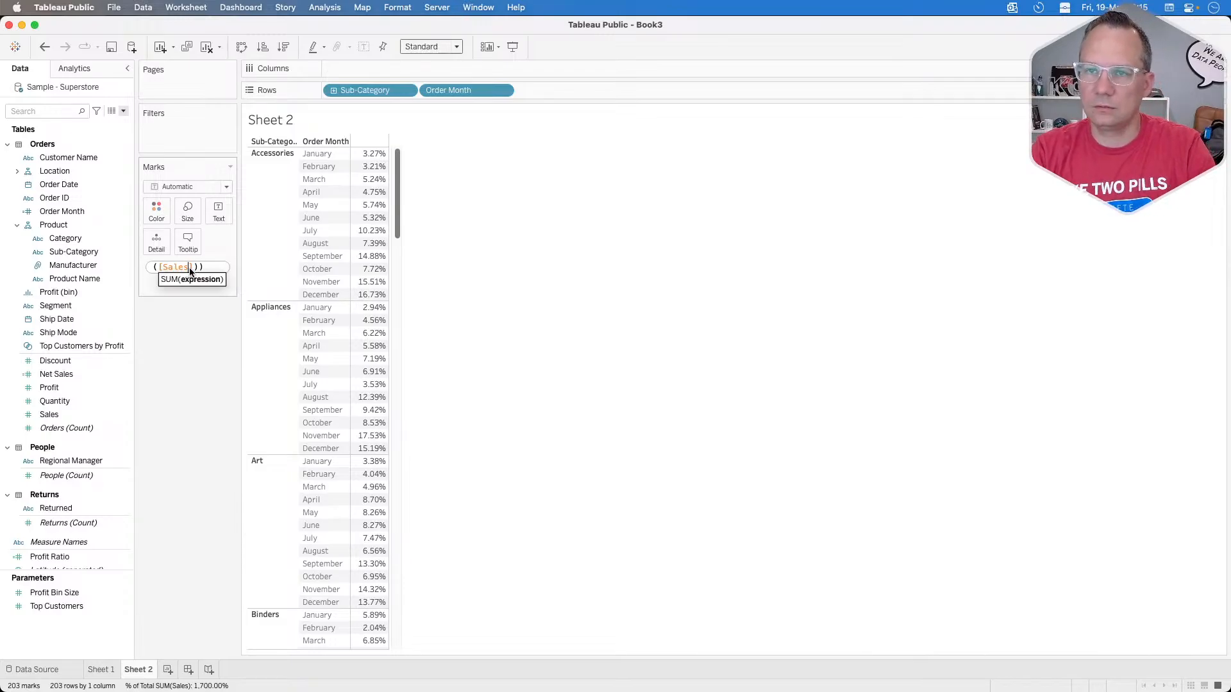
key(Left)
key(Left)
key(Left)
key(Left)
key(Left)
key(Left)
key(Left)
key(Left)
key(Left)
key(Left)
key(Left)
key(Left)
key(Left)
key(Left)
key(Left)
key(Left)
key(Left)
key(Left)
key(Left)
key(Left)
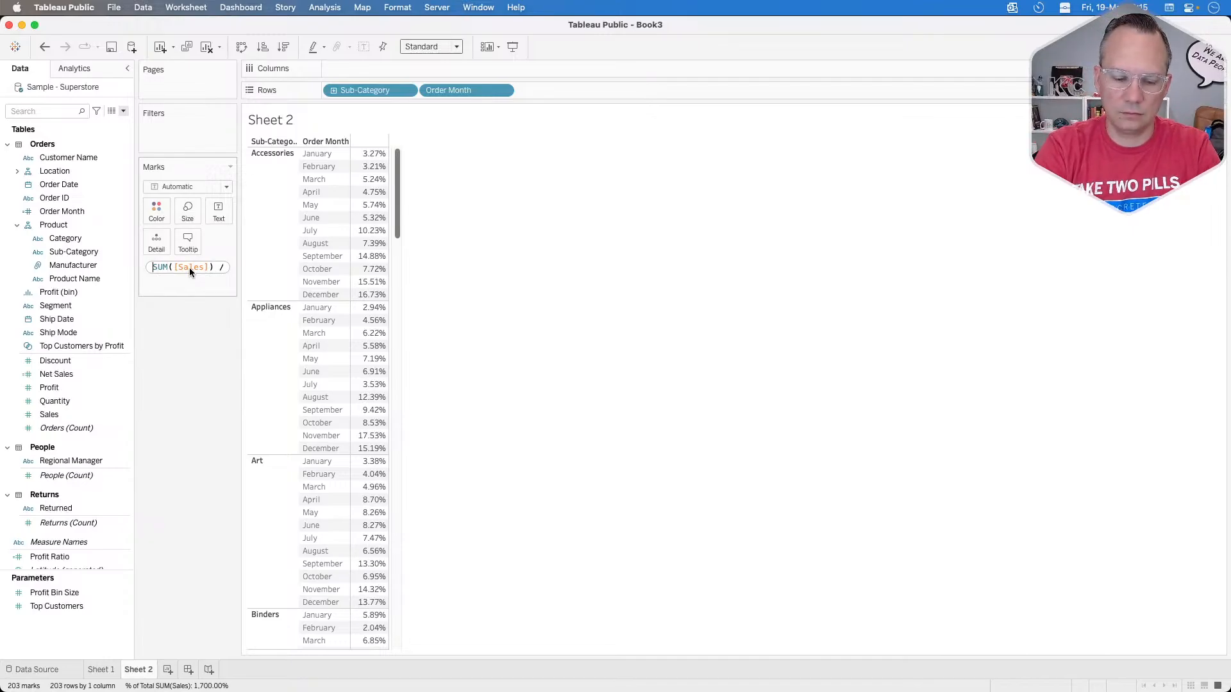
text(running_SUM([S)
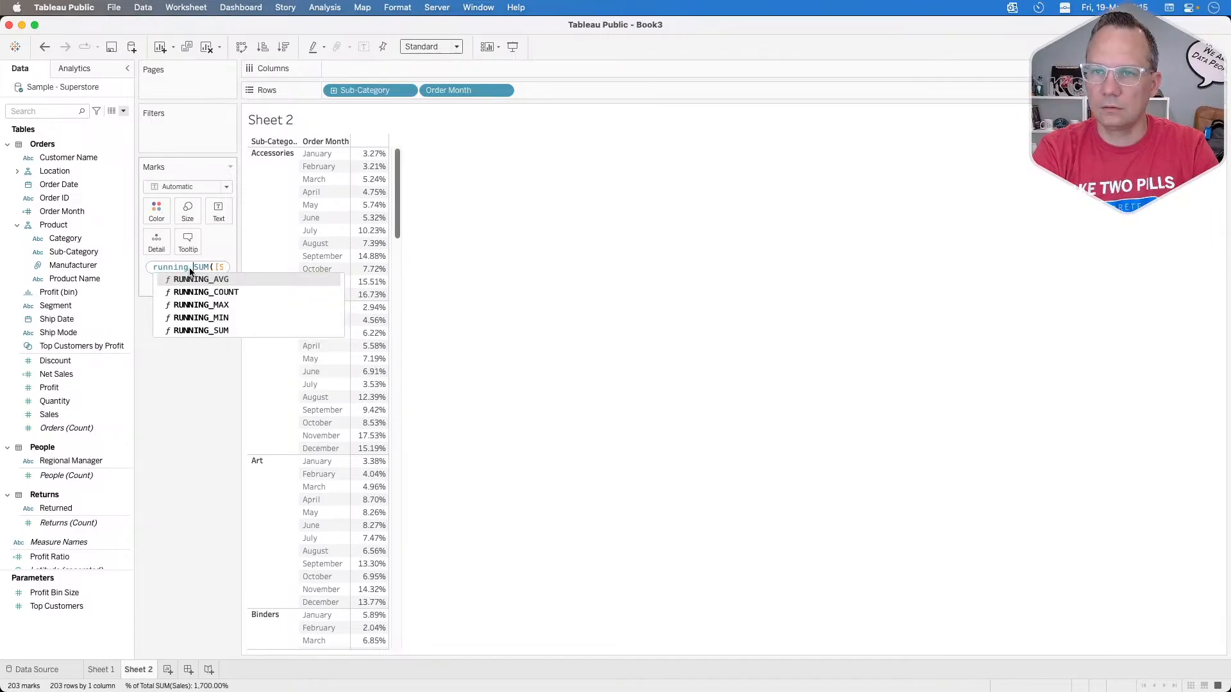
key(Return)
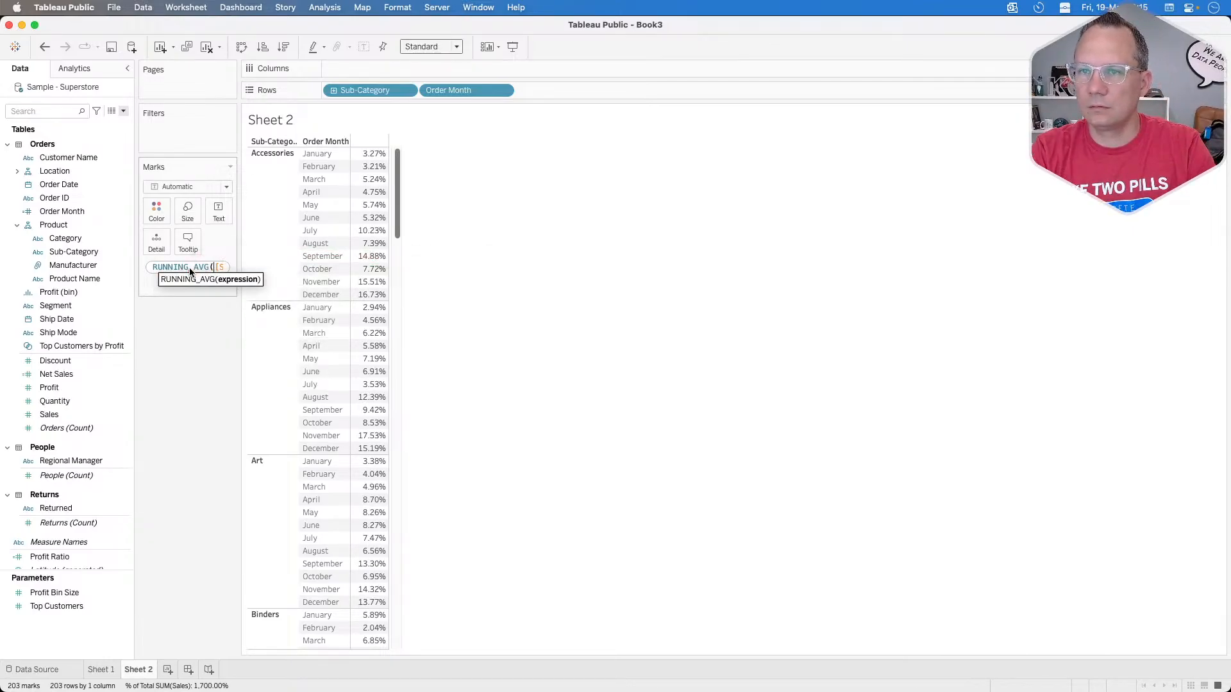
key(Return)
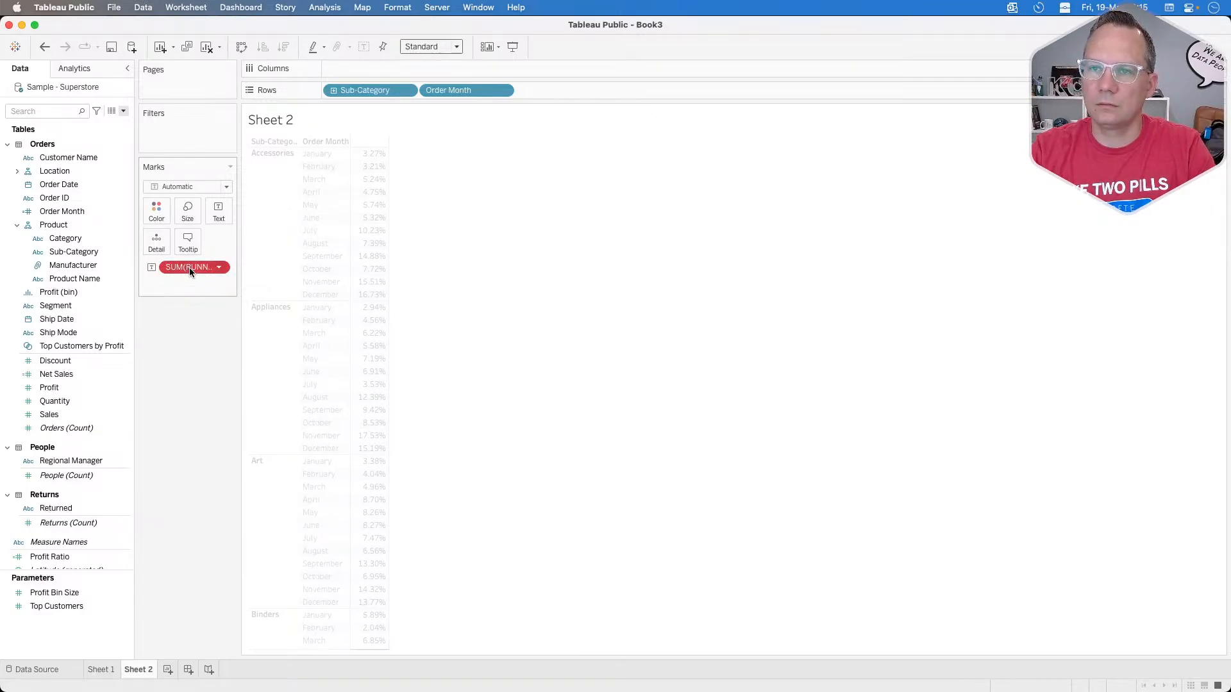
Step: Replace RUNNING_AVG with RUNNING_SUM at the start of the Sales expression and apply it
double_click(190, 268)
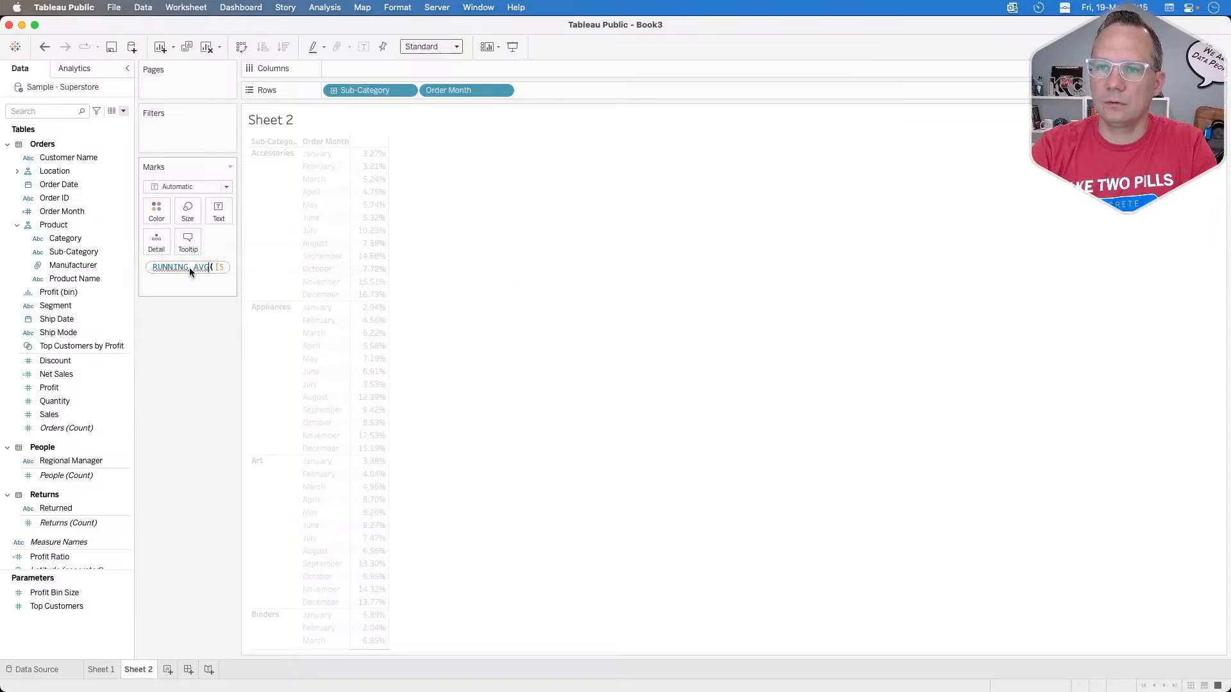
key(BackSpace)
key(BackSpace)
key(BackSpace)
key(BackSpace)
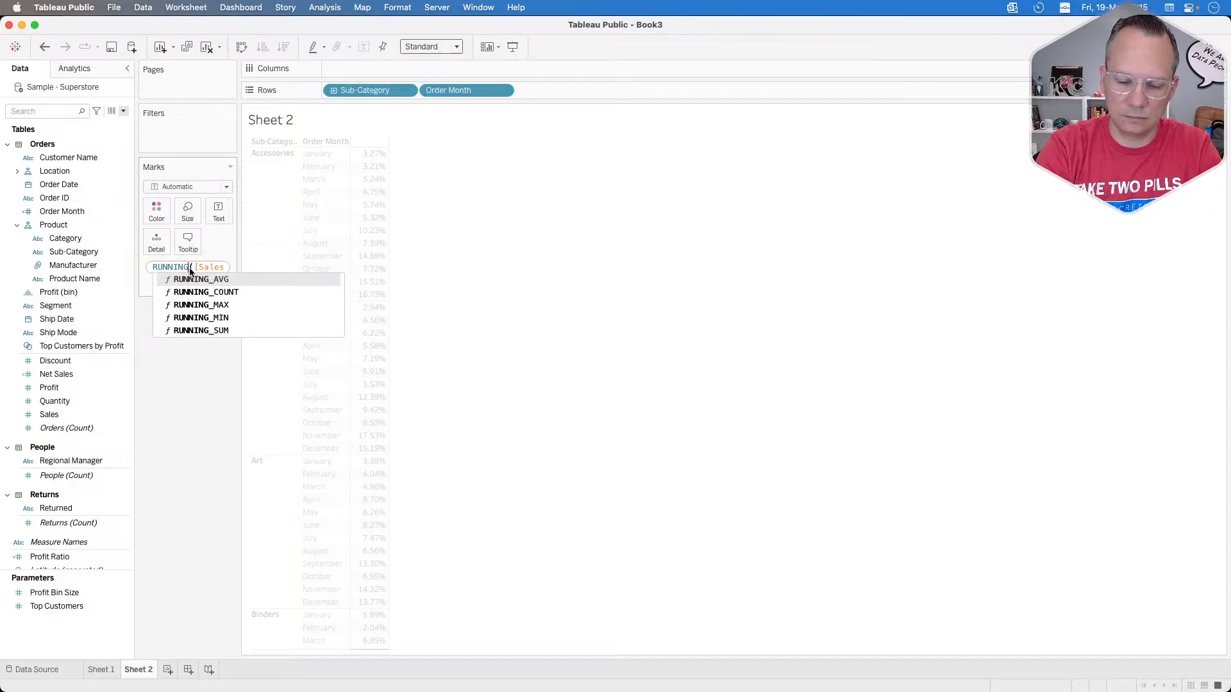
text(_sum([Sales]))
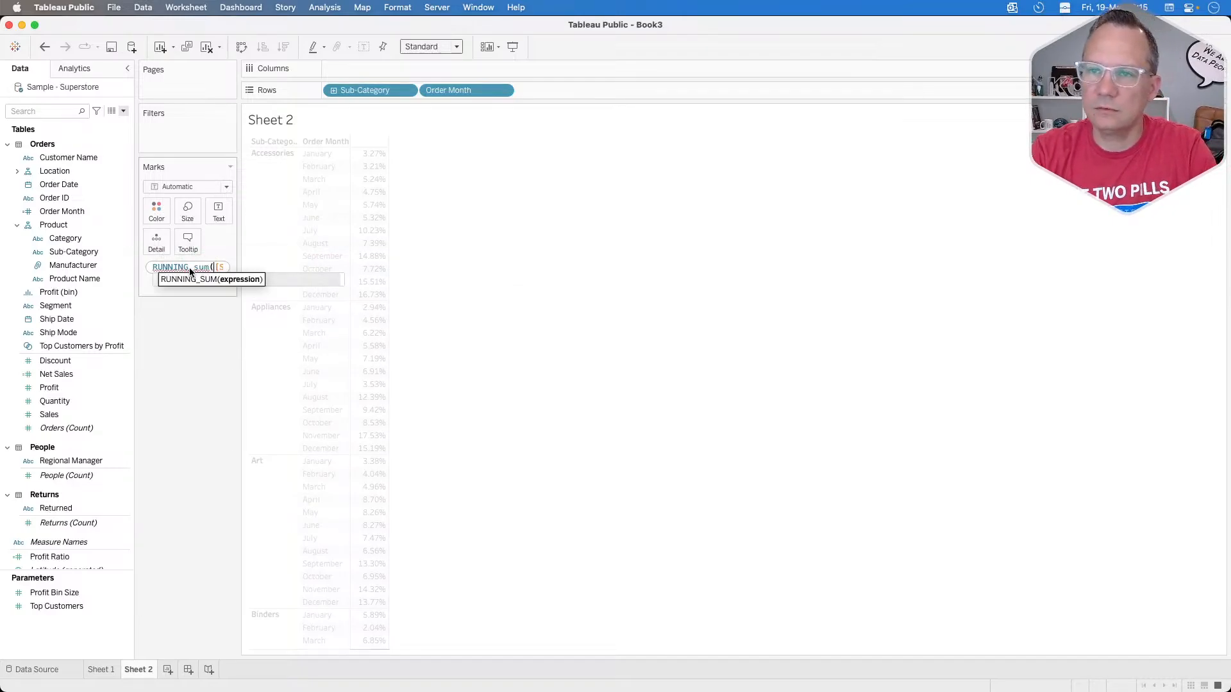
key(Right)
key(Right)
key(Right)
key(Right)
key(Right)
key(Right)
key(Right)
key(Right)
key(Right)
key(Right)
key(Right)
key(Right)
key(Right)
key(Right)
key(Right)
key(Right)
key(Right)
key(Right)
key(Right)
key(Right)
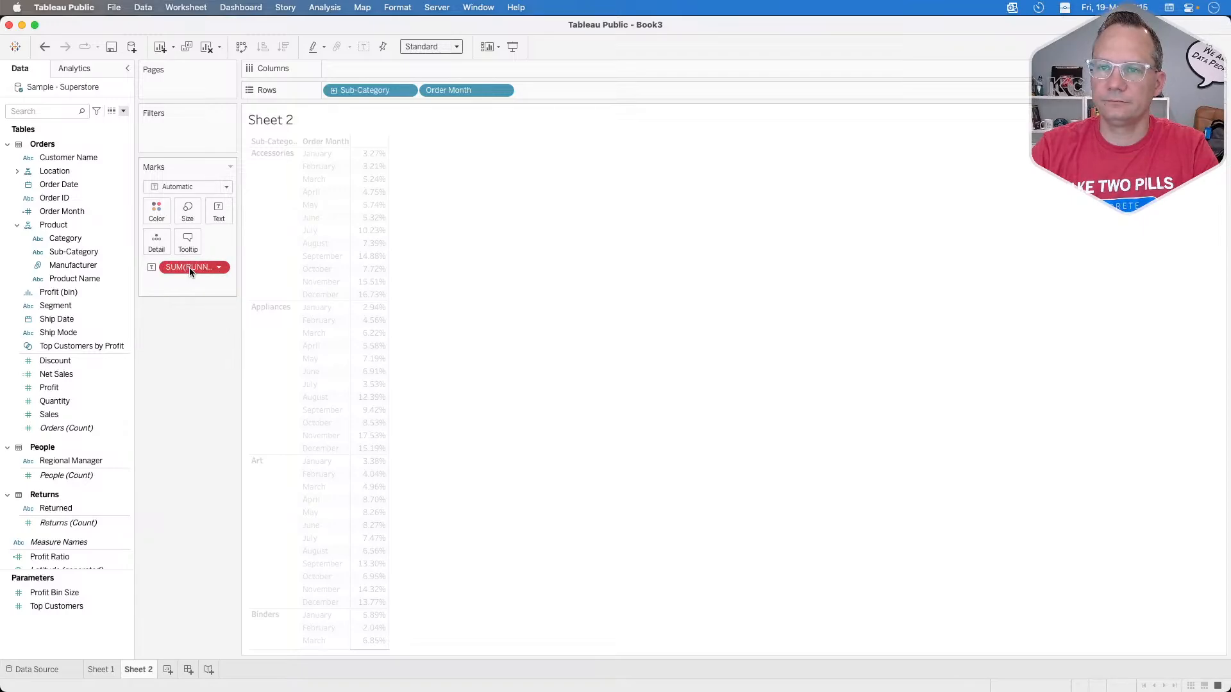
Step: Remove the running sum expression from the cell text of the new sheet
right_click(190, 267)
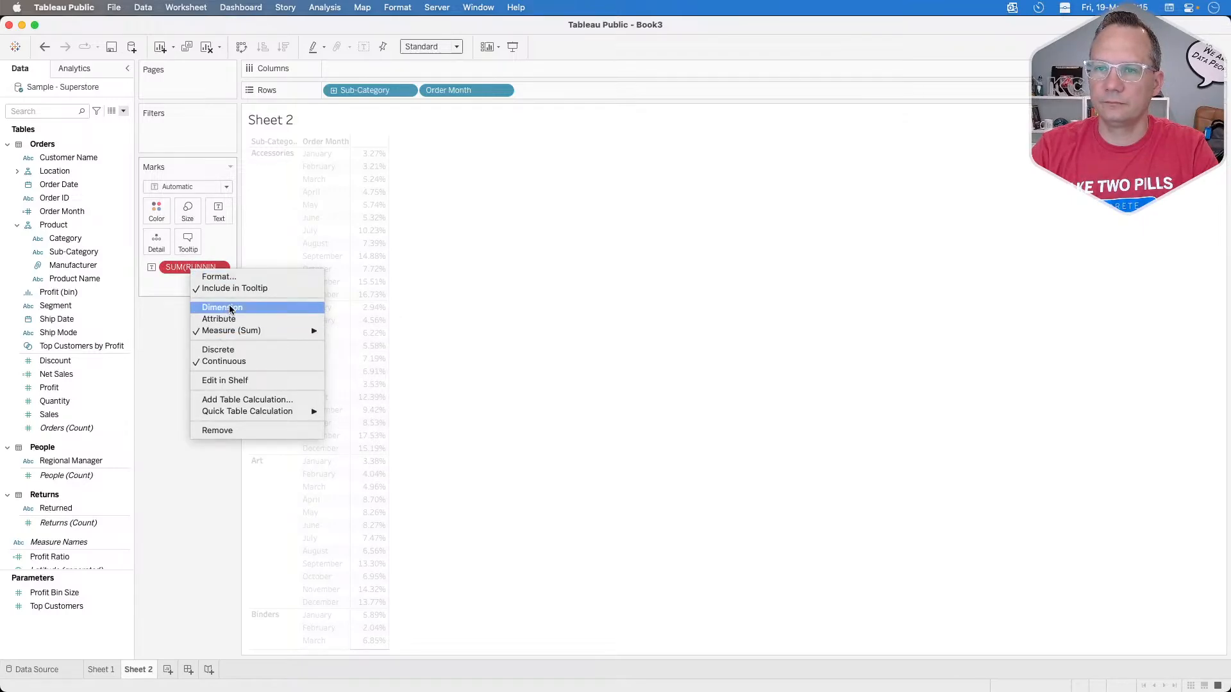
click(171, 346)
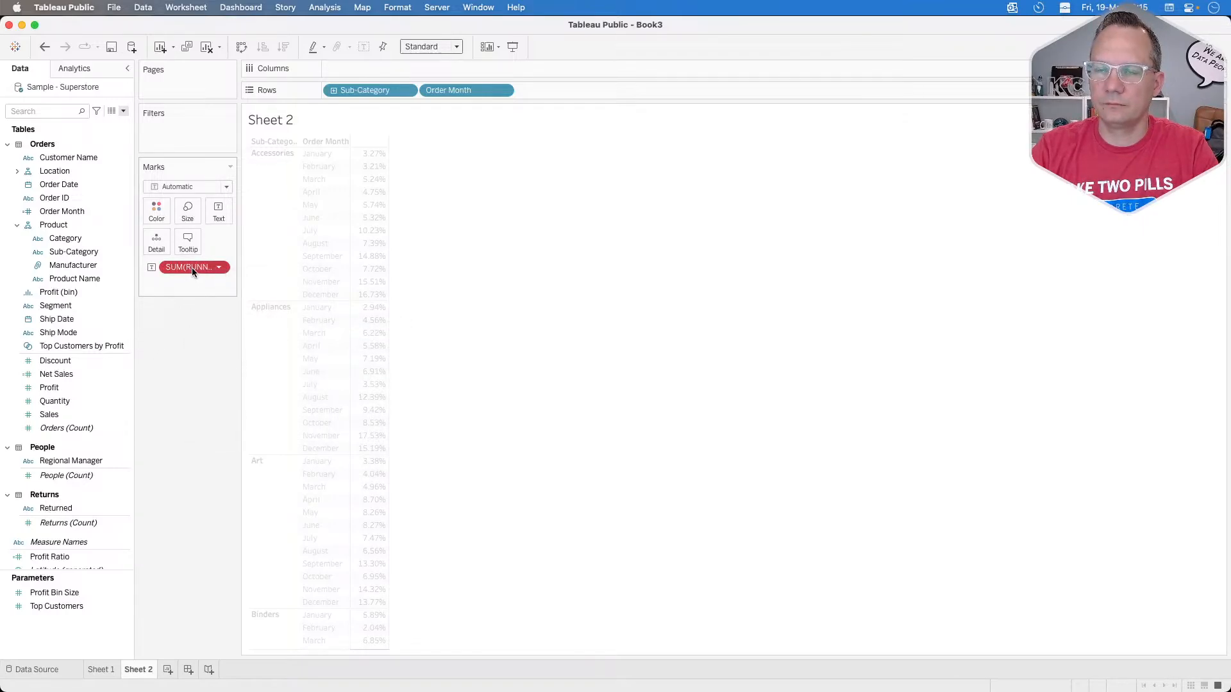
drag(192, 321, 192, 321)
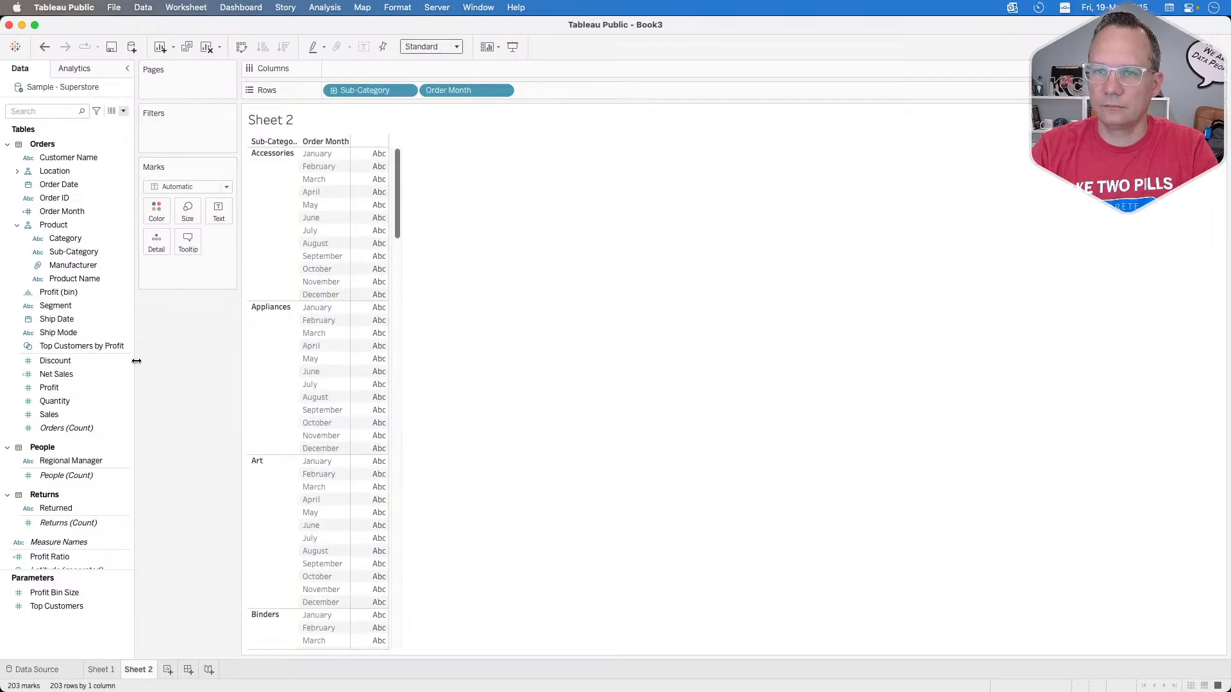
Step: Start a new expression among the marks of Sheet 2 with RUNNING_SUM(SUM([Sales]))
text(run)
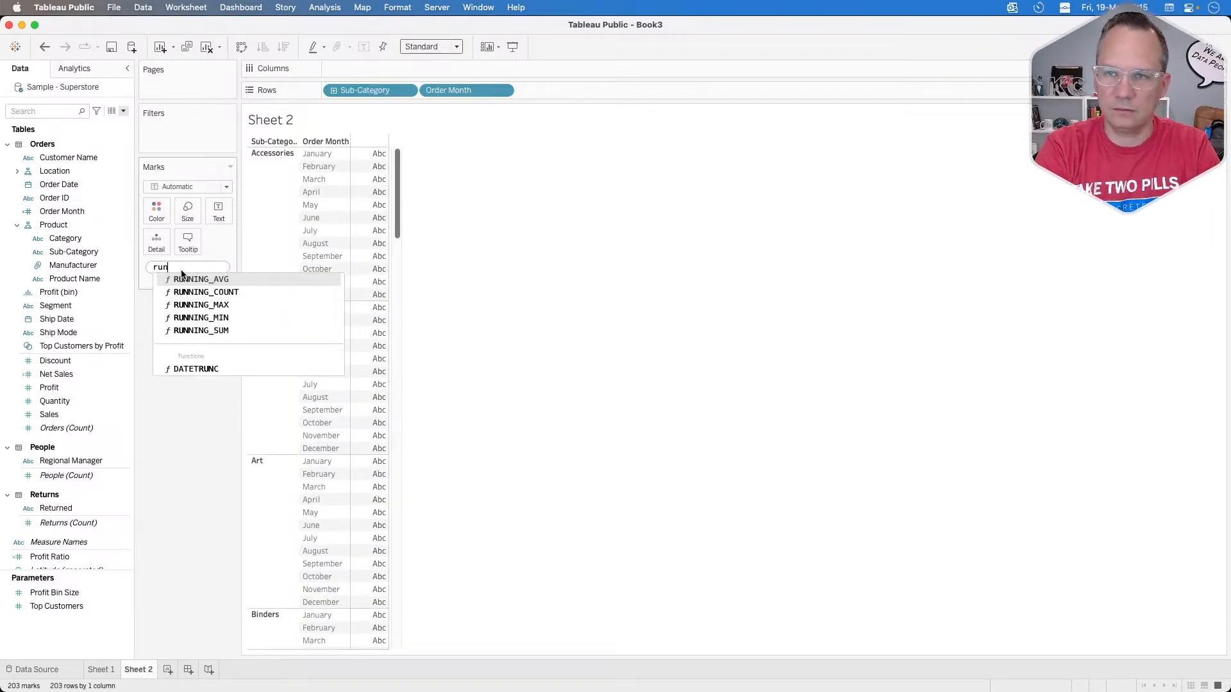
text(ning)
key(Down)
key(Down)
key(Down)
key(Down)
key(Return)
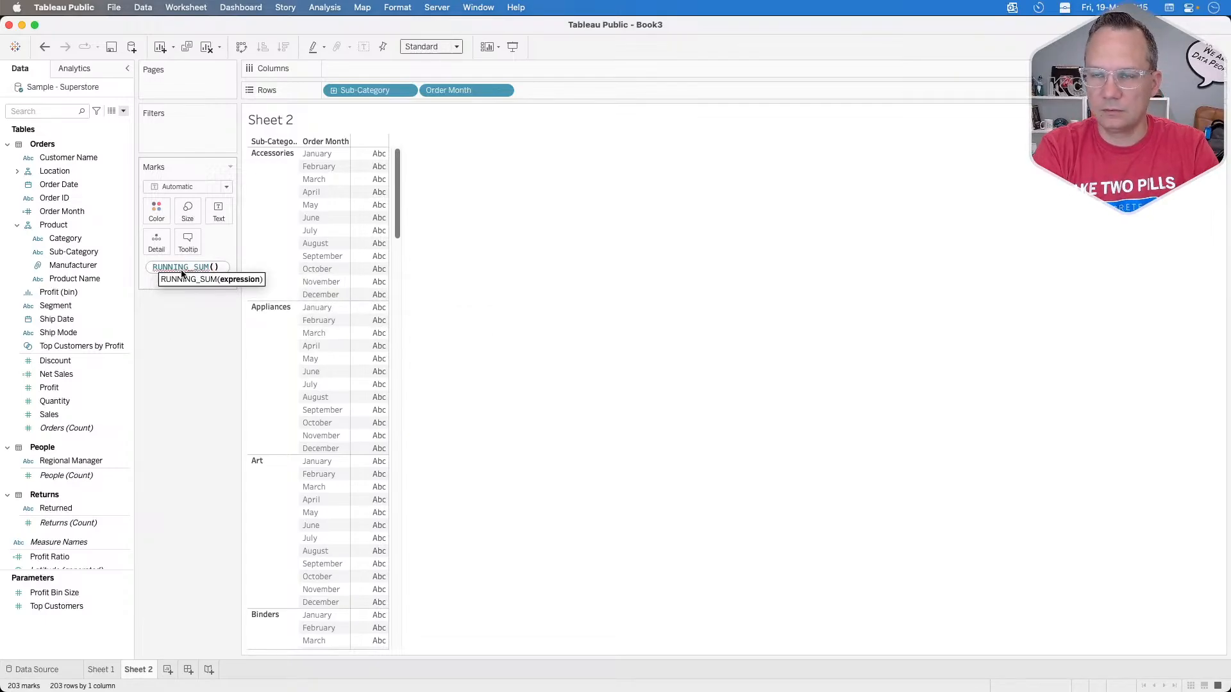
text(SUM([Sales]))
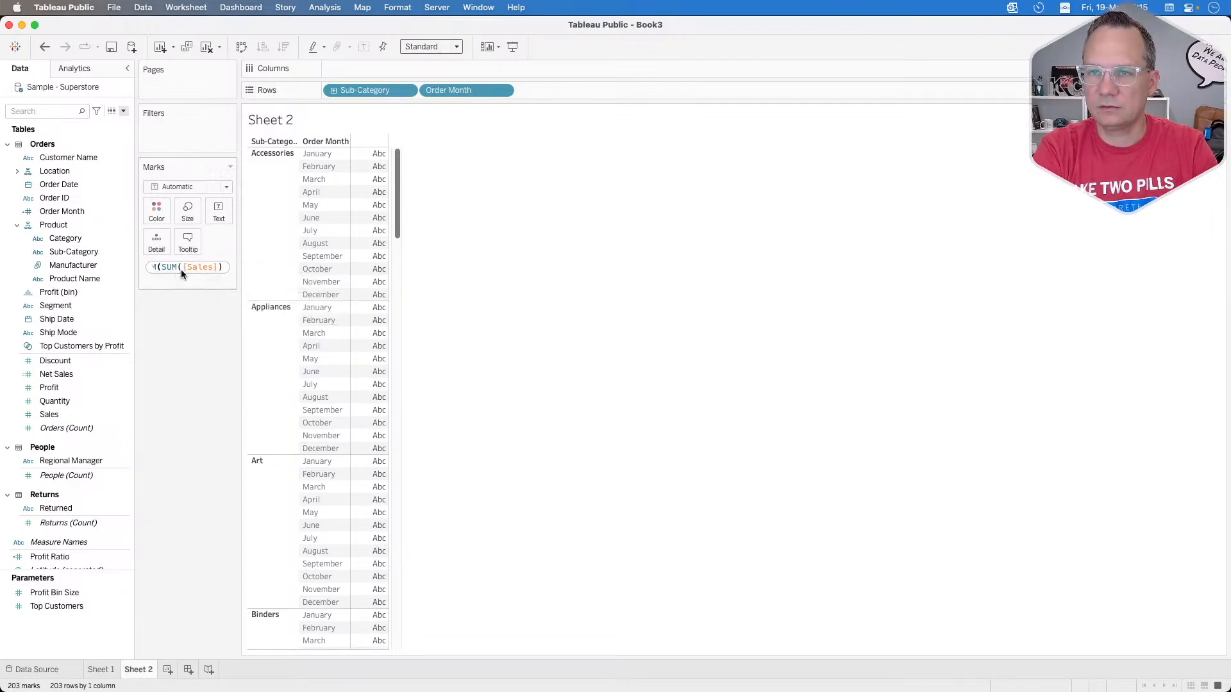
text(/su)
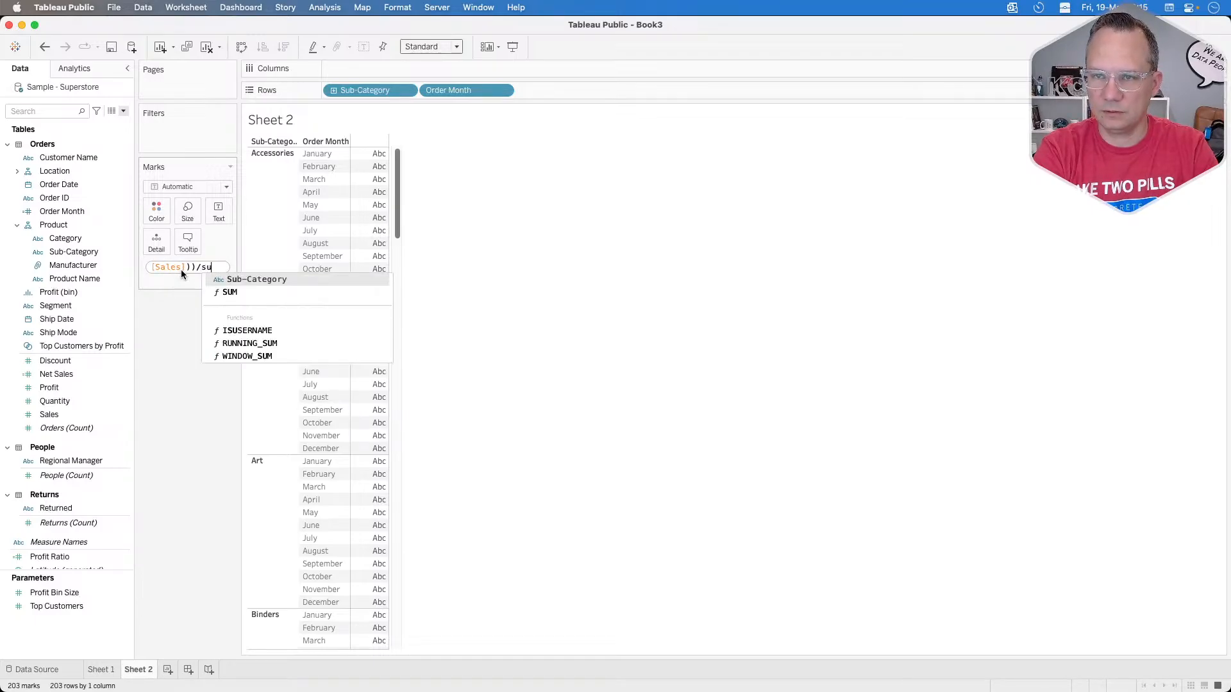
Step: Extend the running sum expression with a division by total and apply it
key(BackSpace)
key(BackSpace)
text(total)
key(Return)
key(Return)
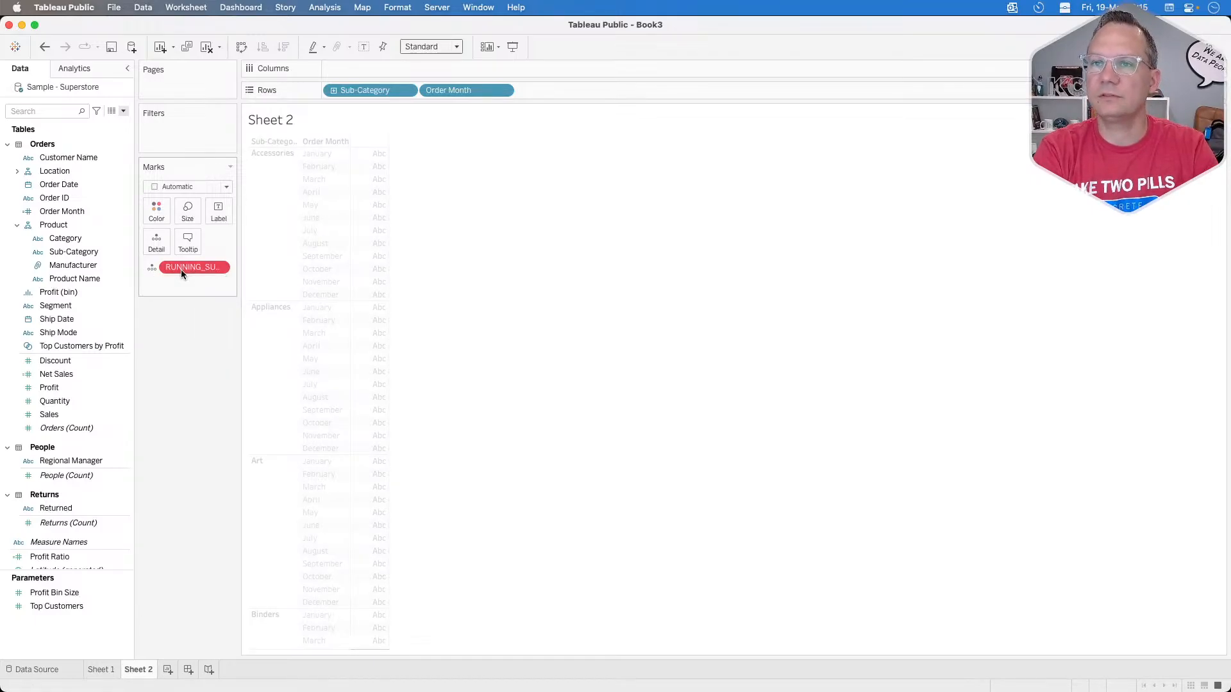
Step: Reopen the running sum expression, complete its divisor as TOTAL(SUM([Sales])), and apply it
double_click(181, 269)
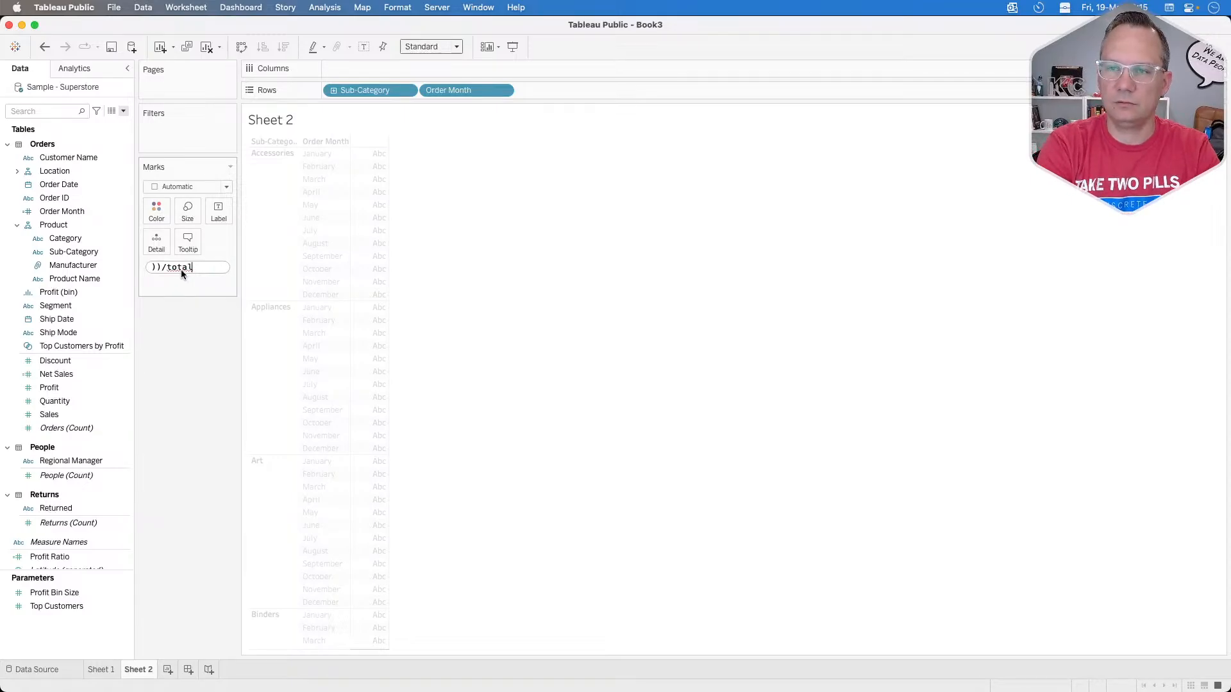
key(Return)
text(su)
key(Return)
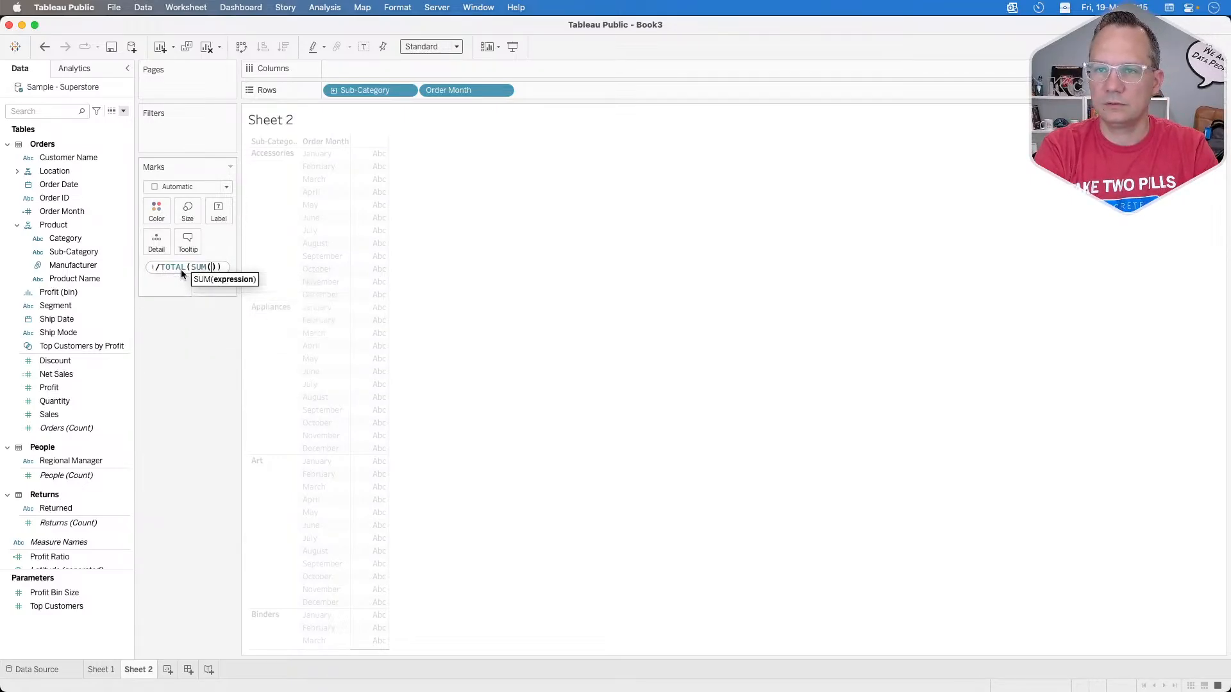
text(sale)
key(Return)
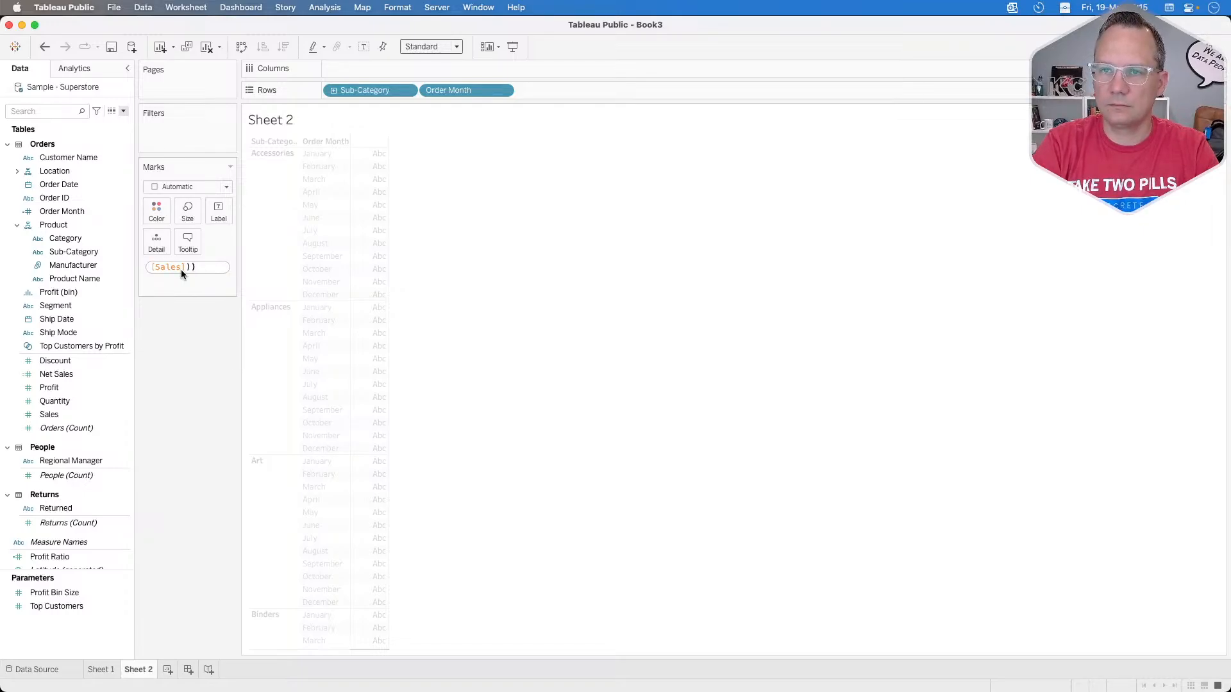
key(Return)
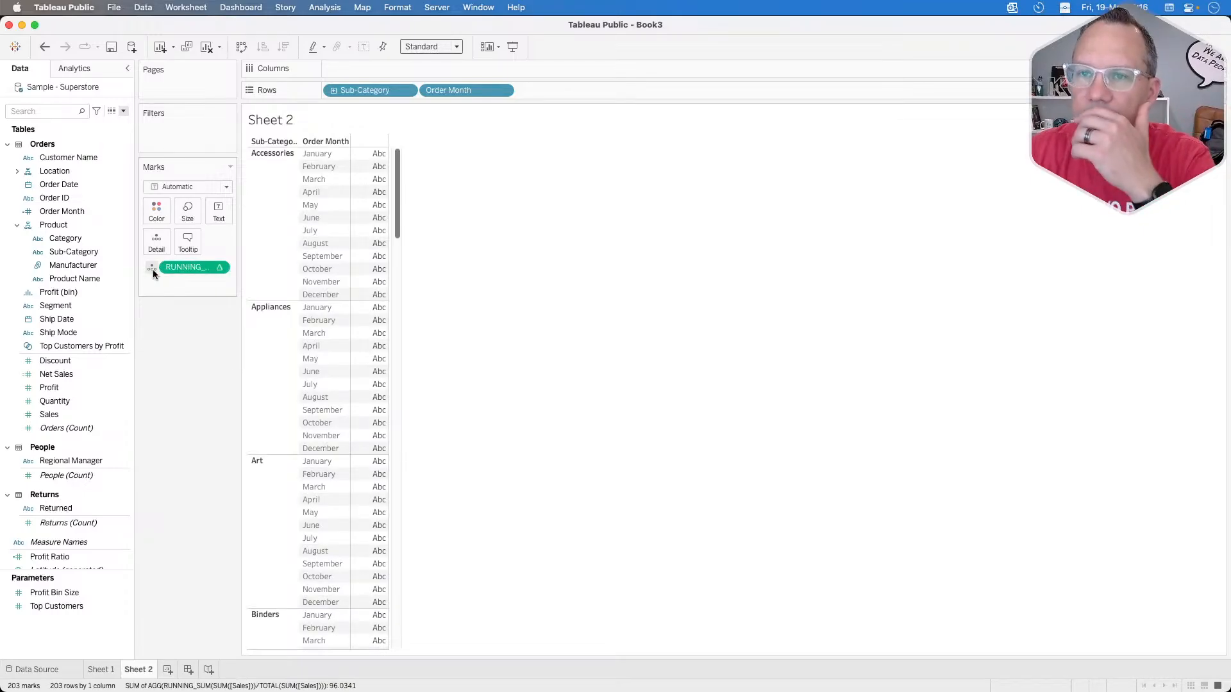
Step: Show the running sum ratio as cell text and compute it using Pane (down then across)
click(152, 268)
click(179, 296)
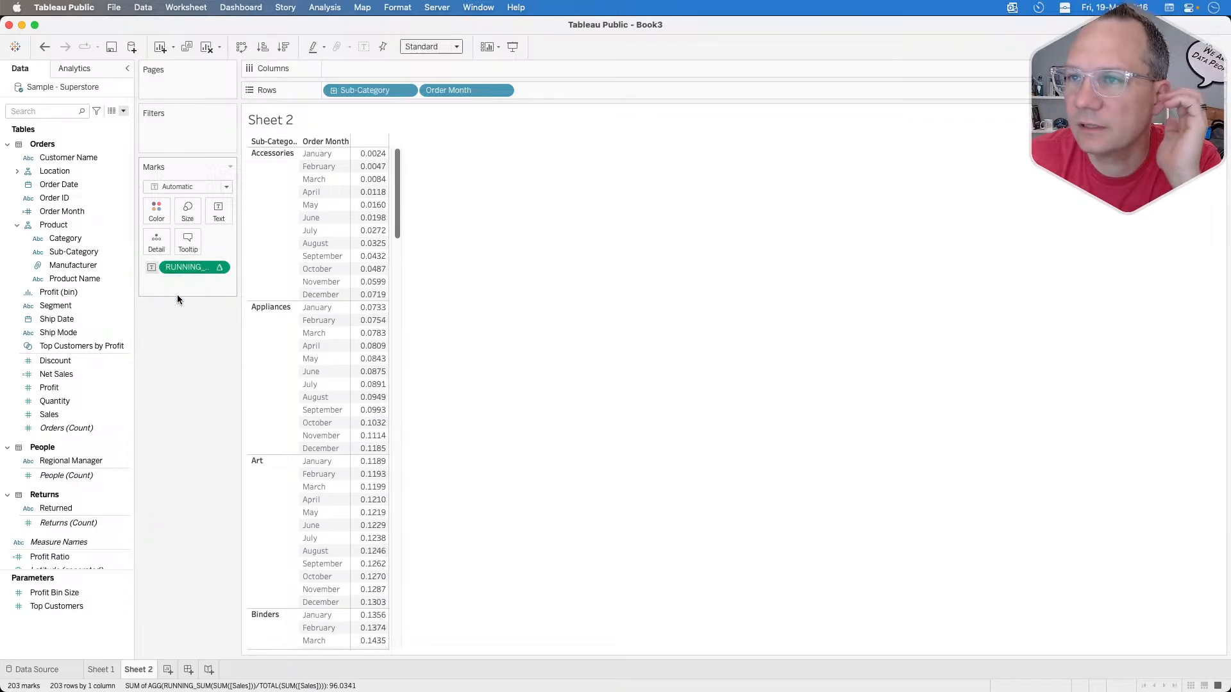
click(219, 268)
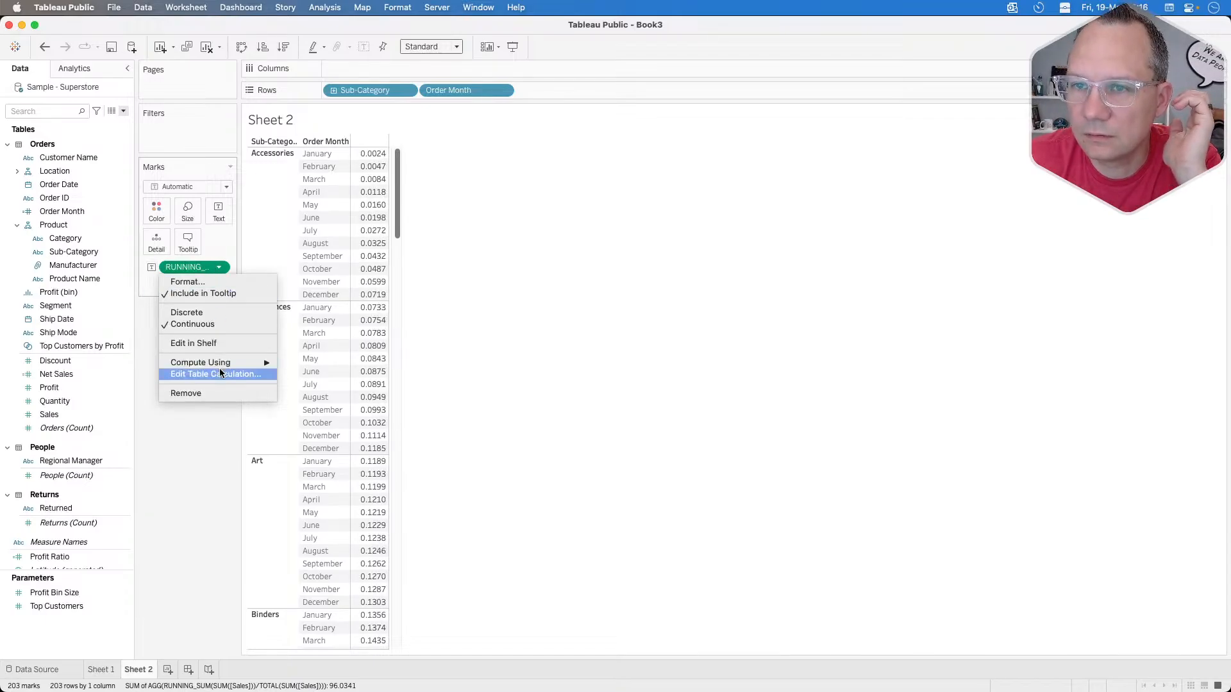
mouse_move(237, 363)
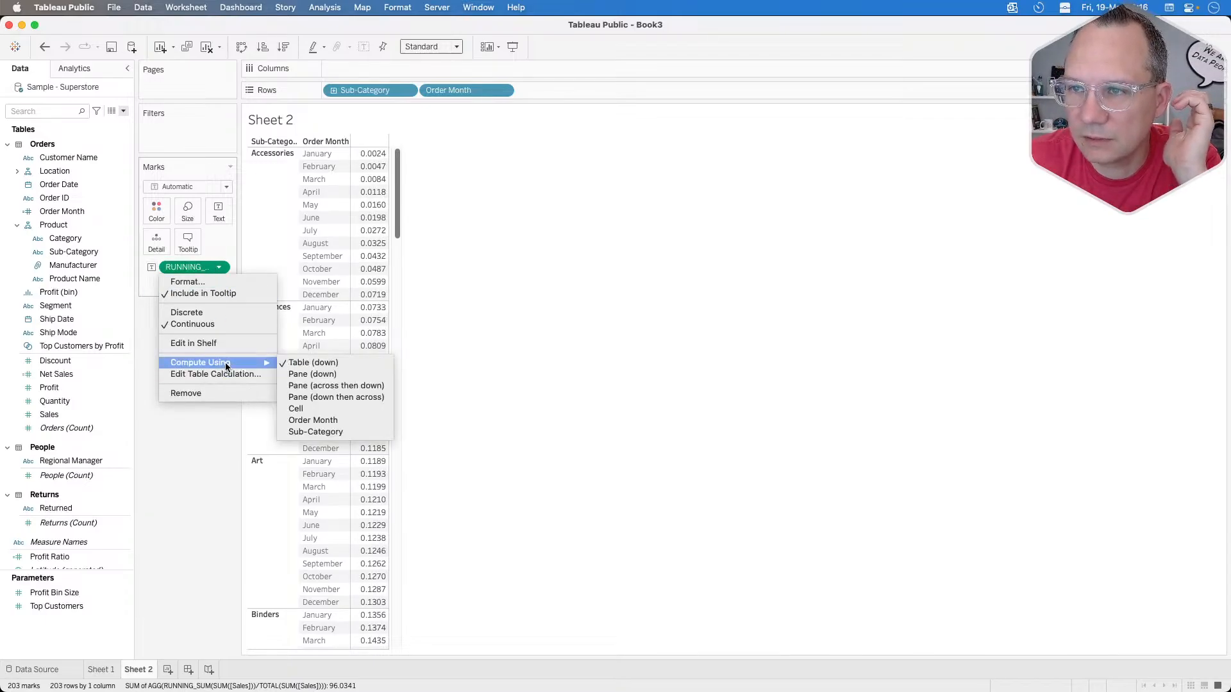
click(341, 397)
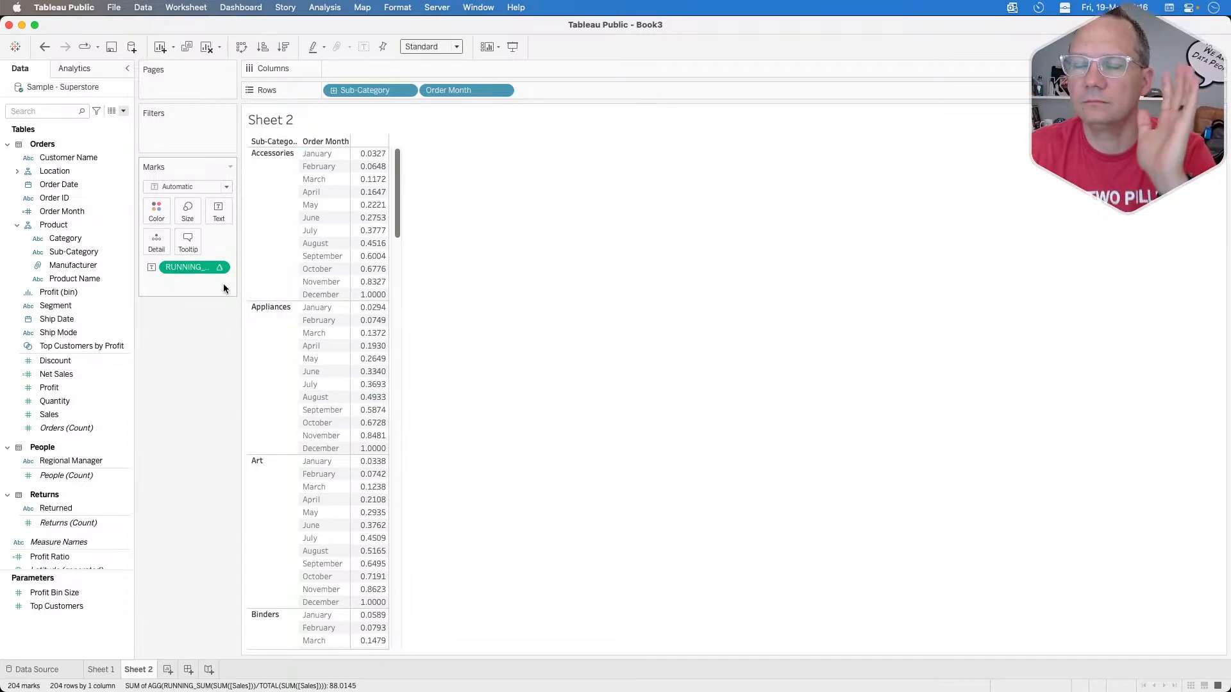
mouse_move(201, 269)
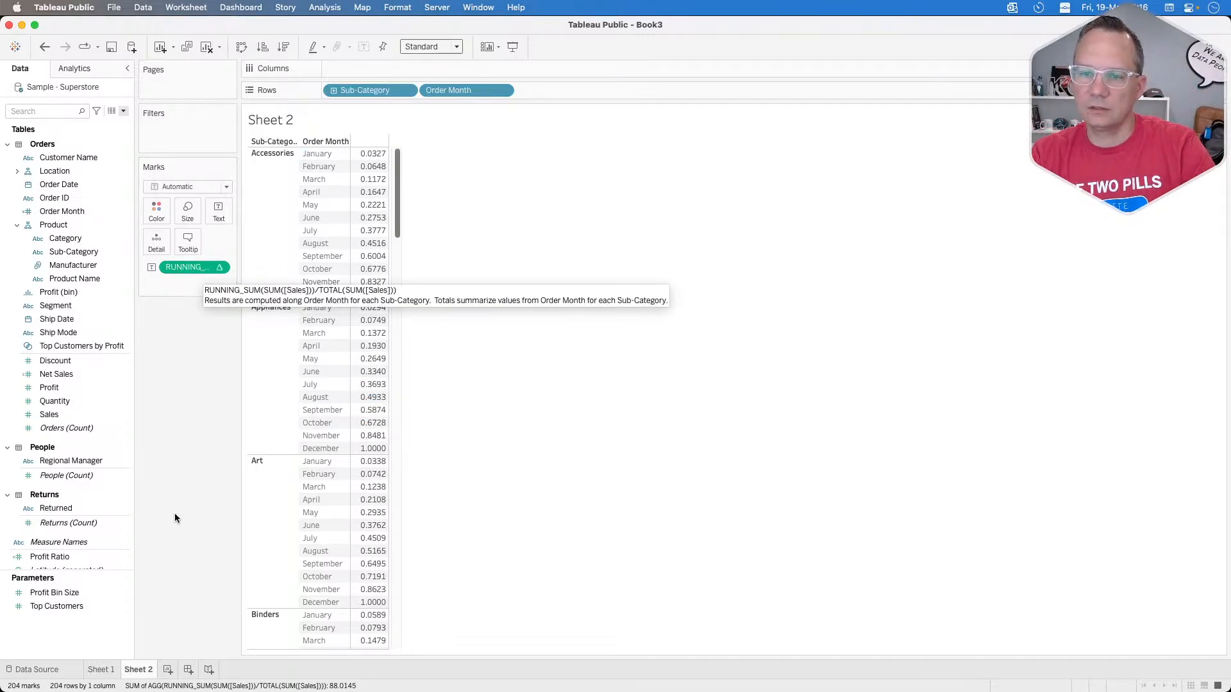
Step: On Sheet 1, change the Sales quick table calculation to Running Total
click(102, 669)
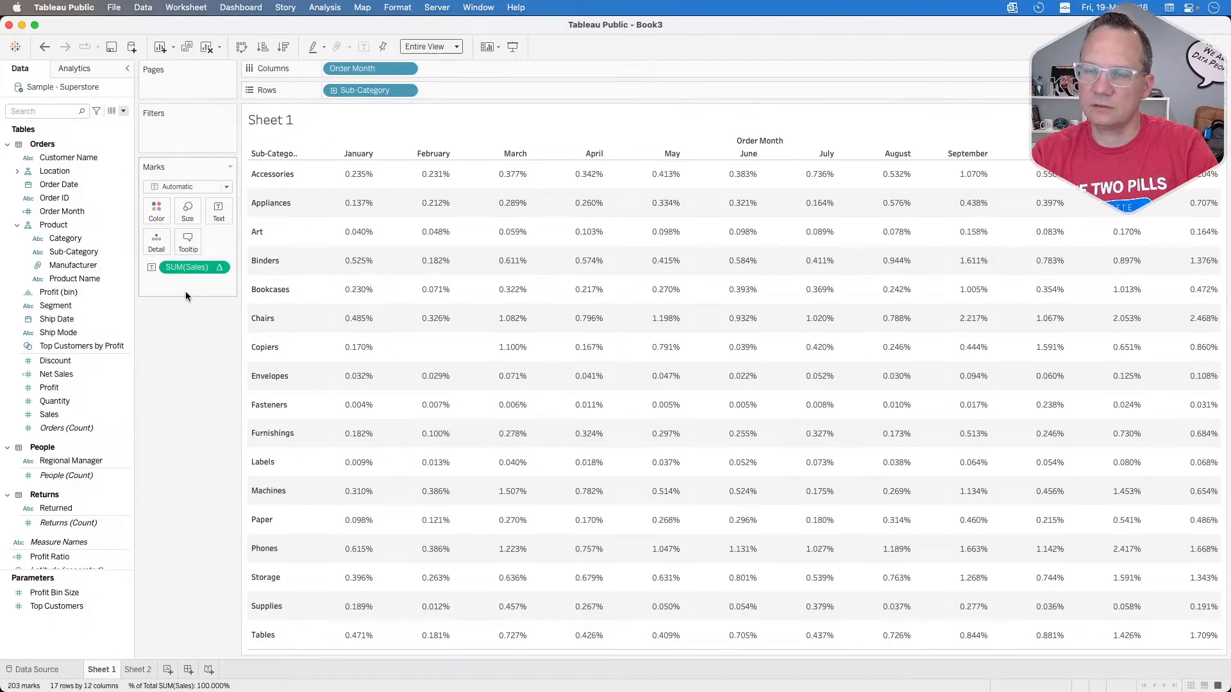
click(220, 268)
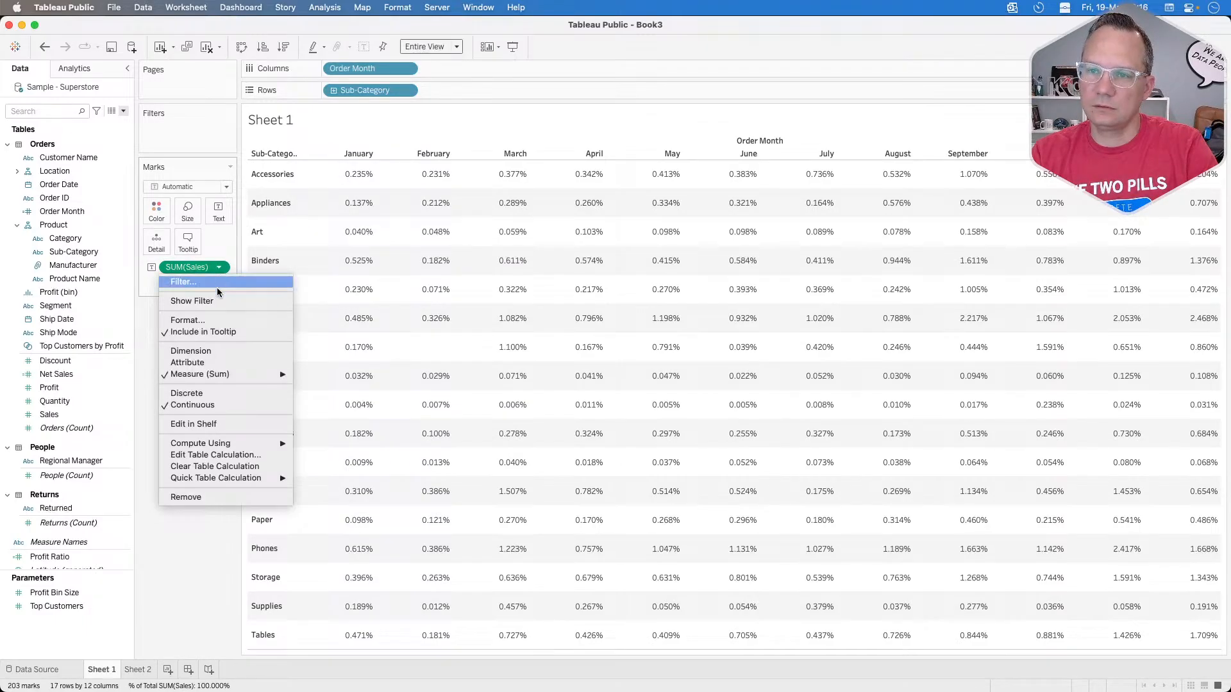
mouse_move(226, 443)
mouse_move(269, 478)
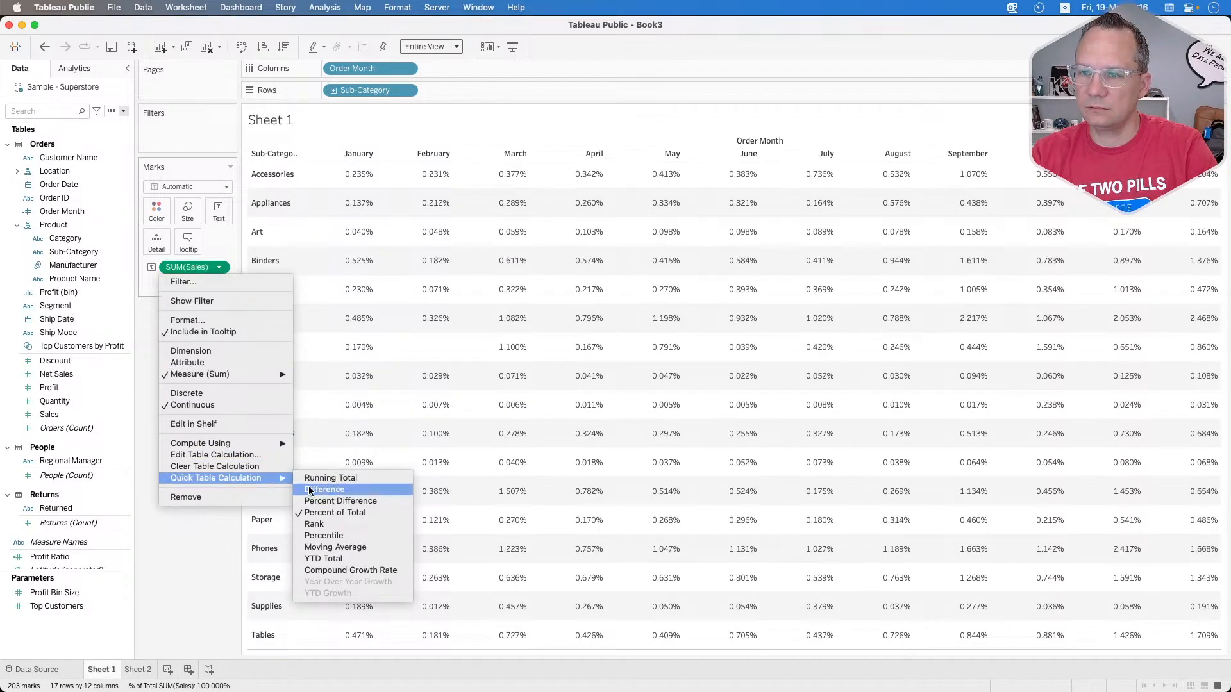
click(327, 479)
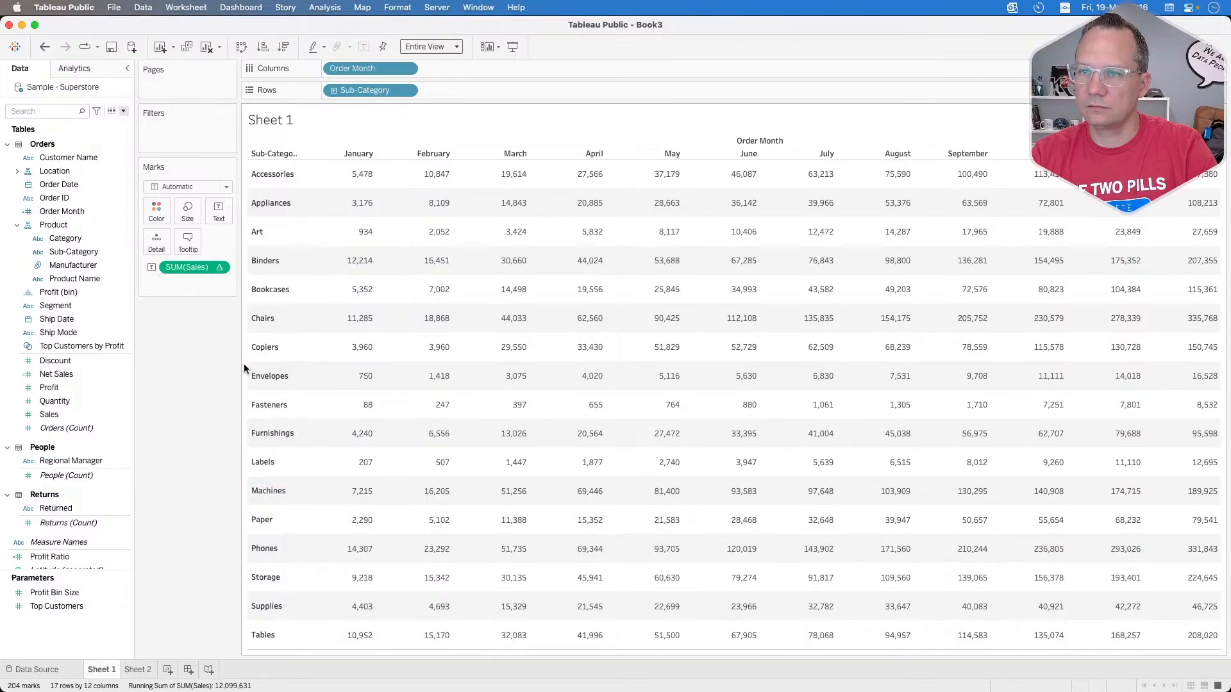
Step: Add a secondary Percent of Total calculation to the Sales running total
click(219, 269)
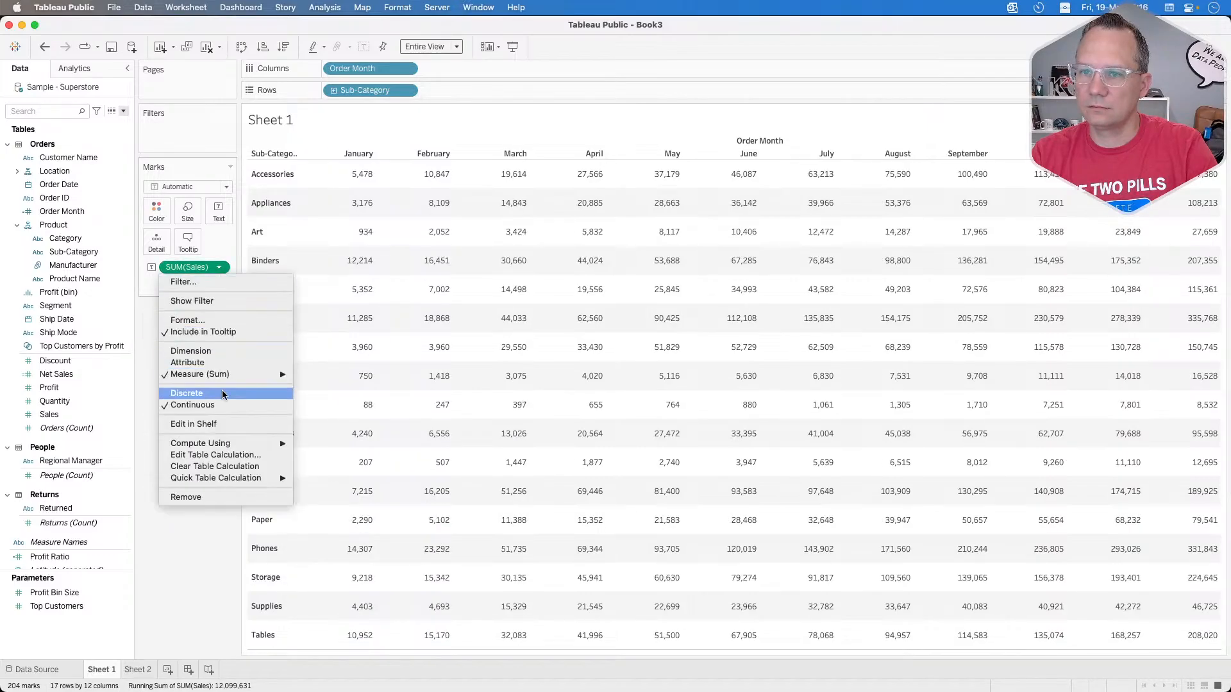
click(225, 456)
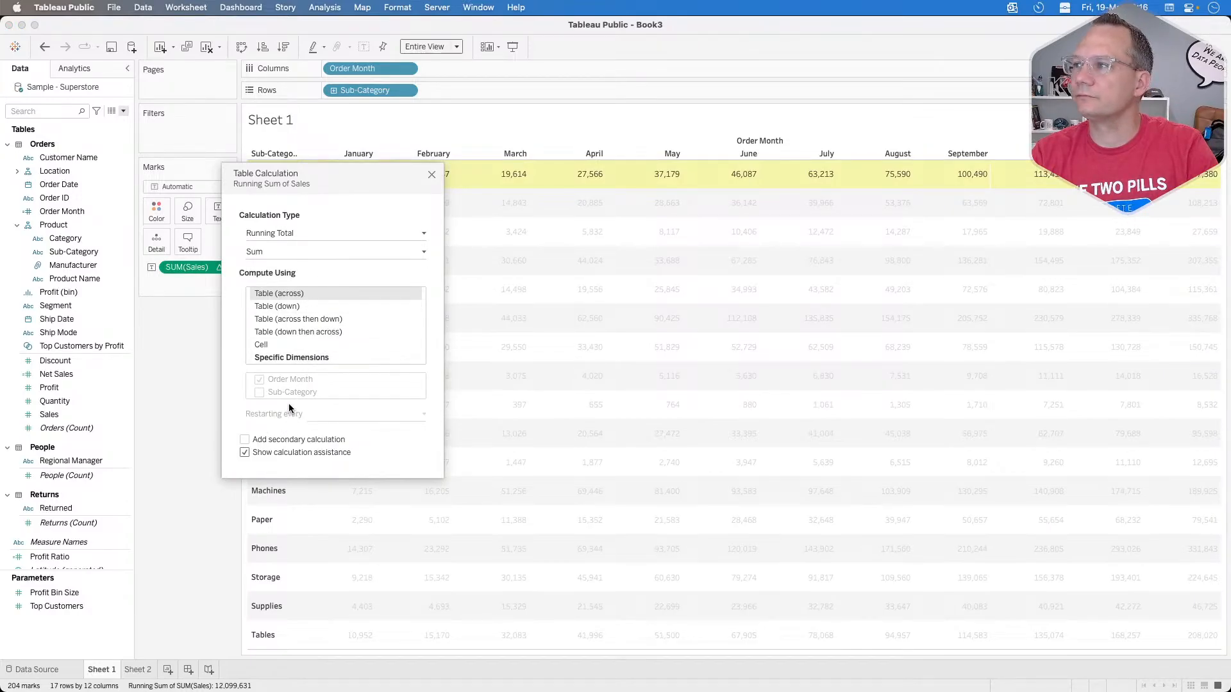
click(280, 439)
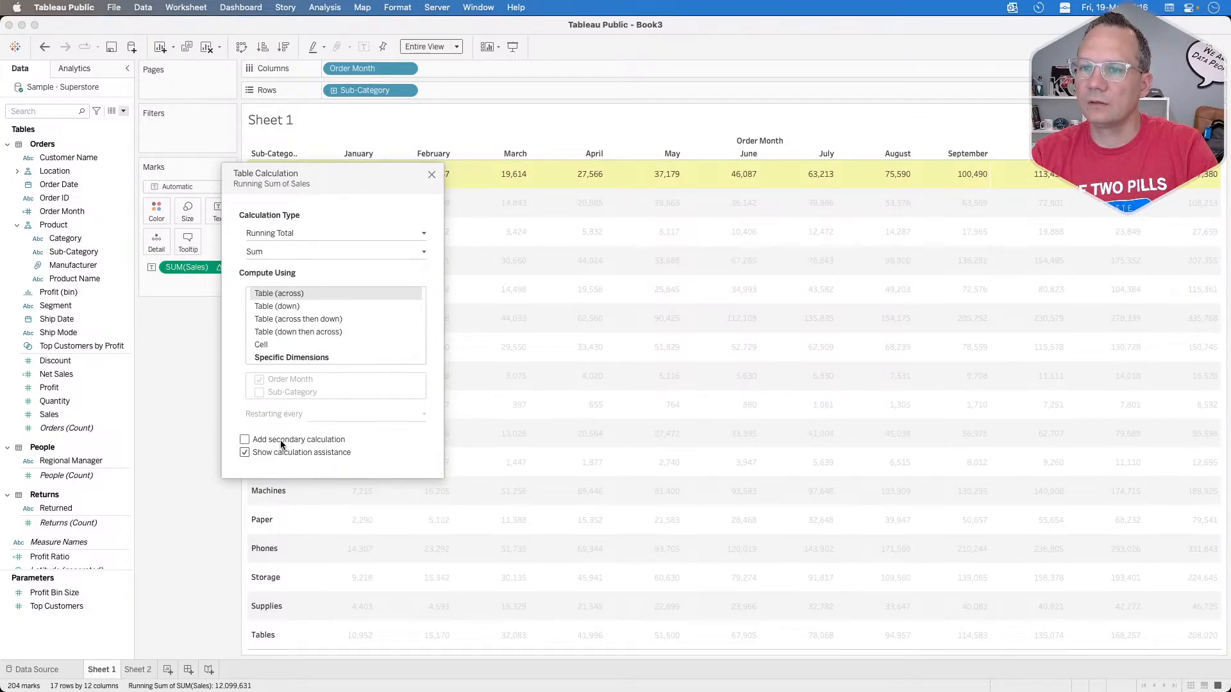
click(547, 237)
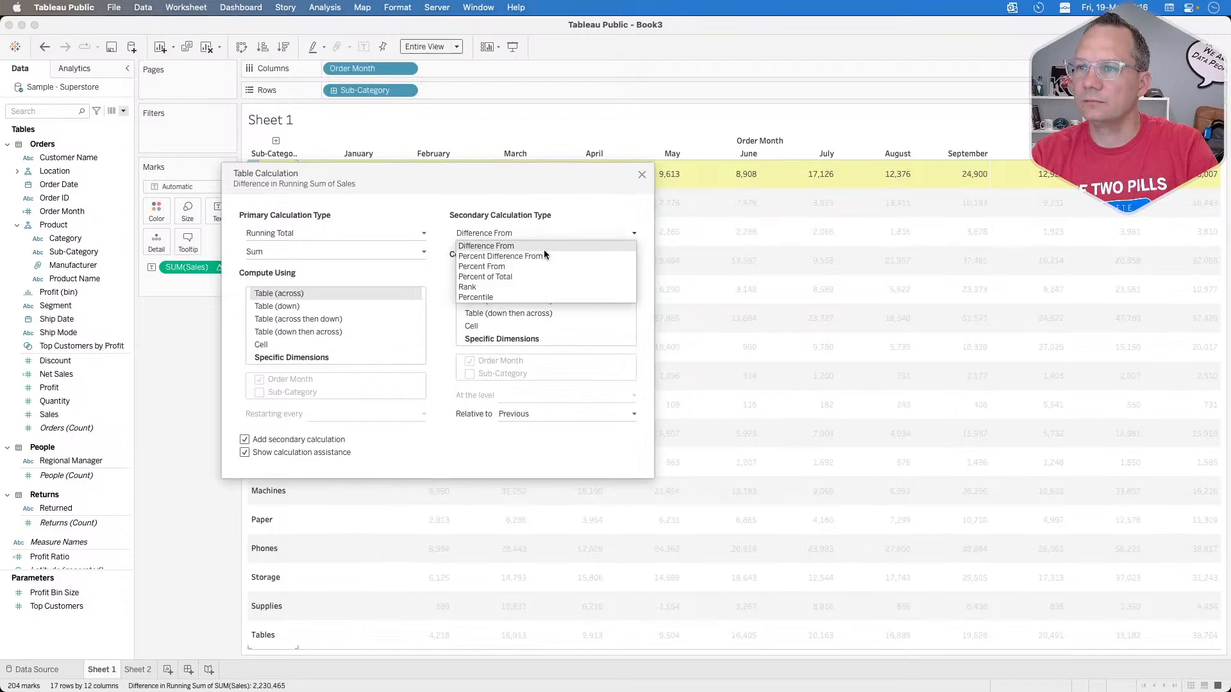
click(517, 276)
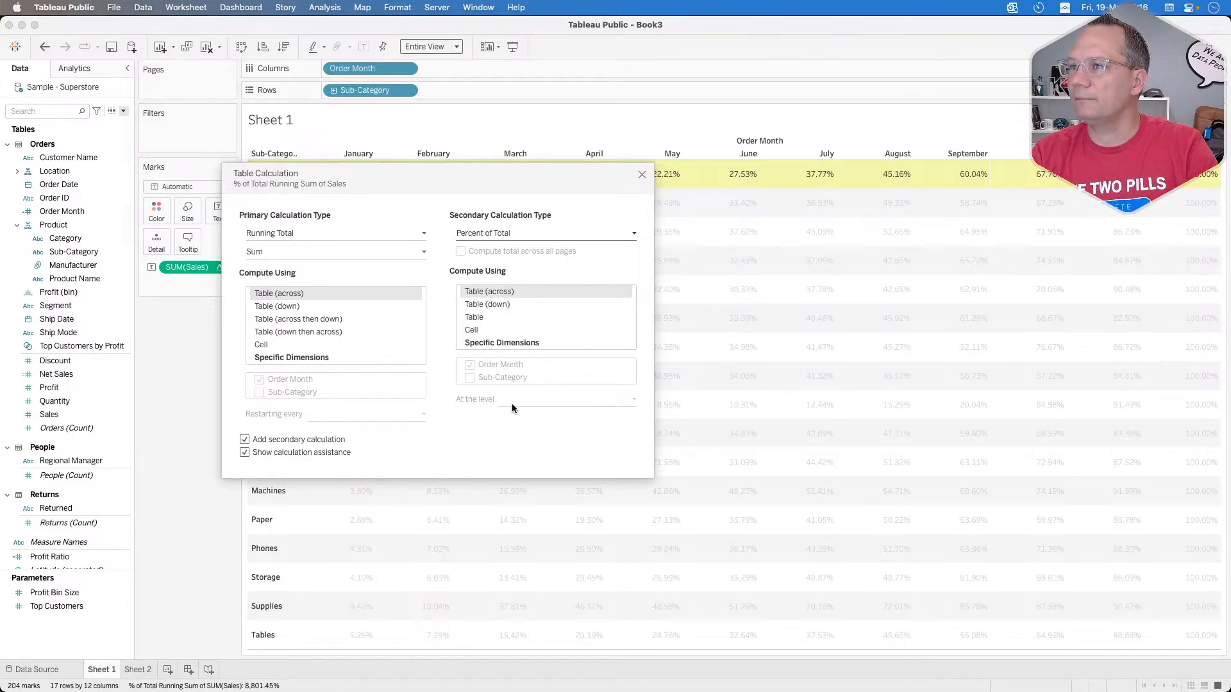
click(642, 175)
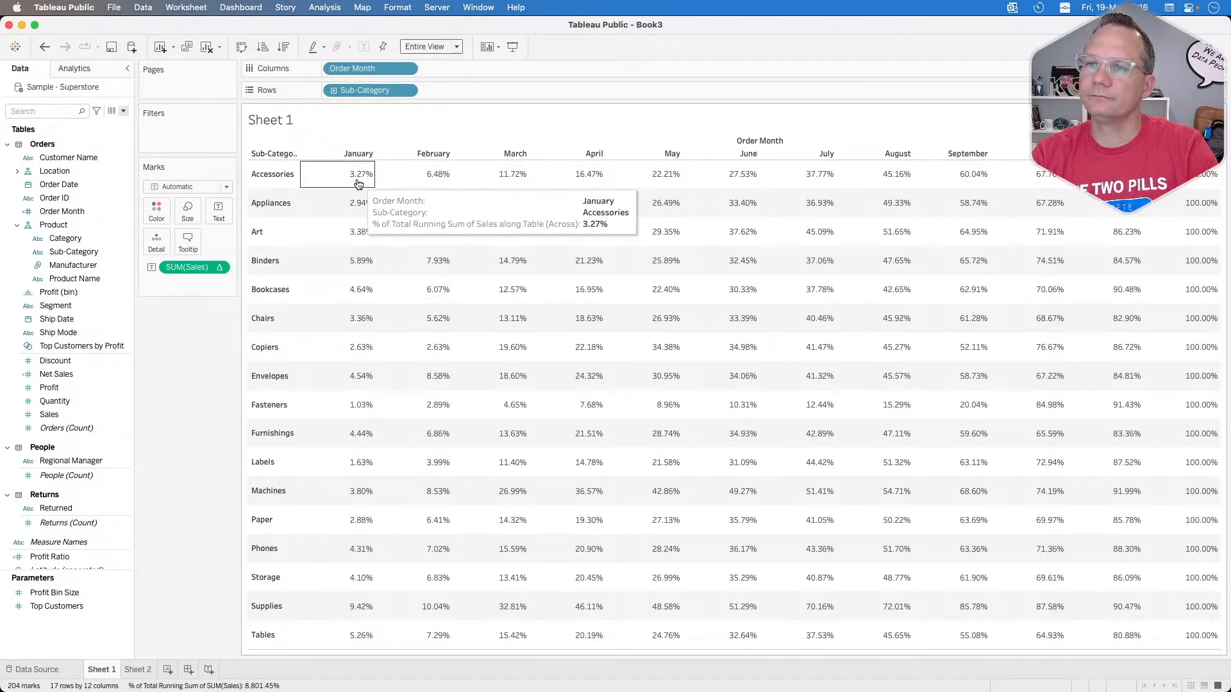
Step: Format the Sales cell values as percentages with 0 decimal places
right_click(191, 269)
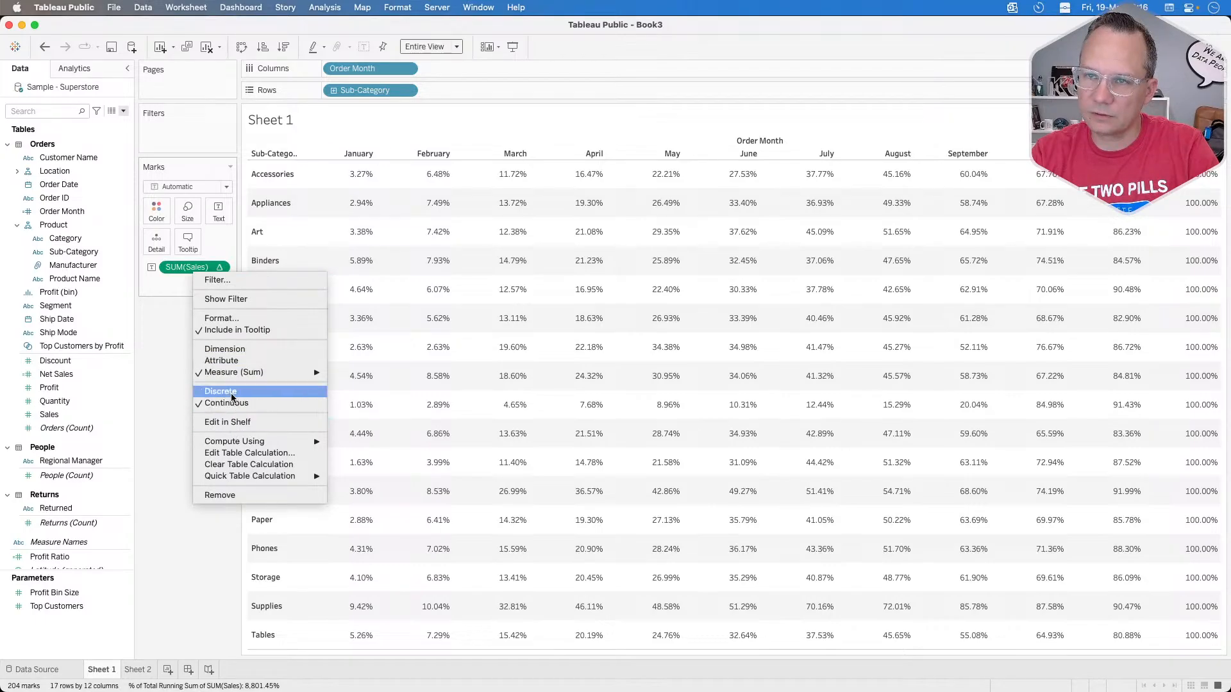
click(229, 319)
click(74, 202)
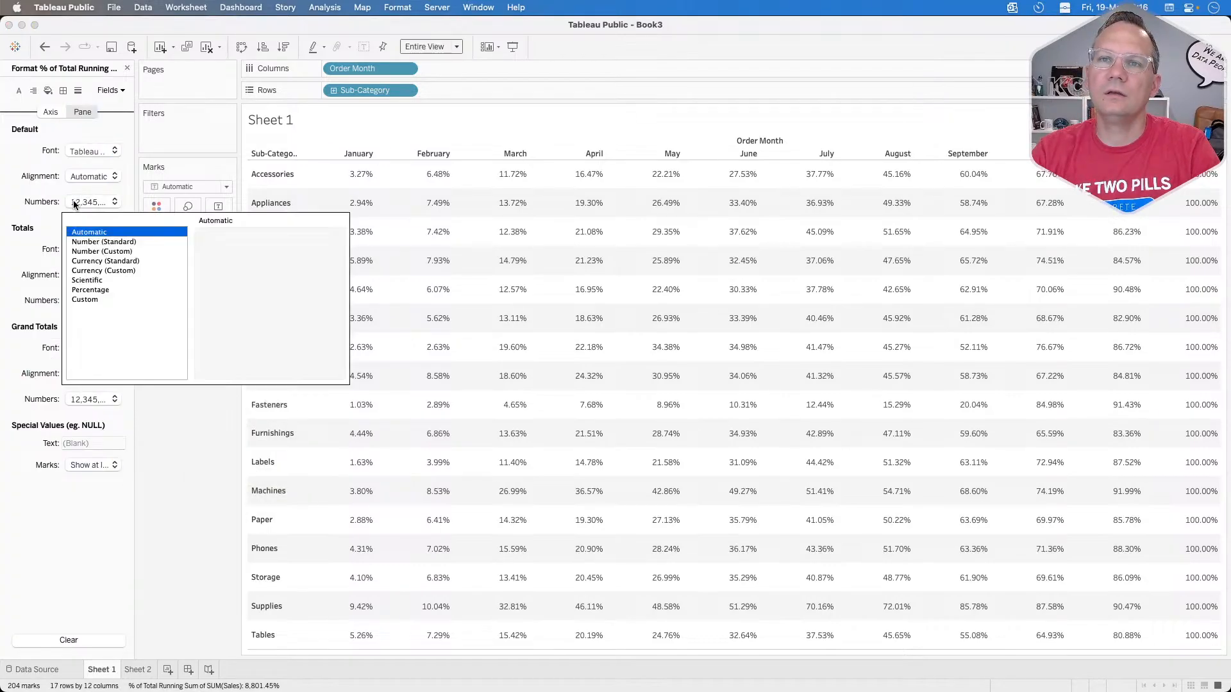
click(94, 291)
click(238, 256)
click(237, 255)
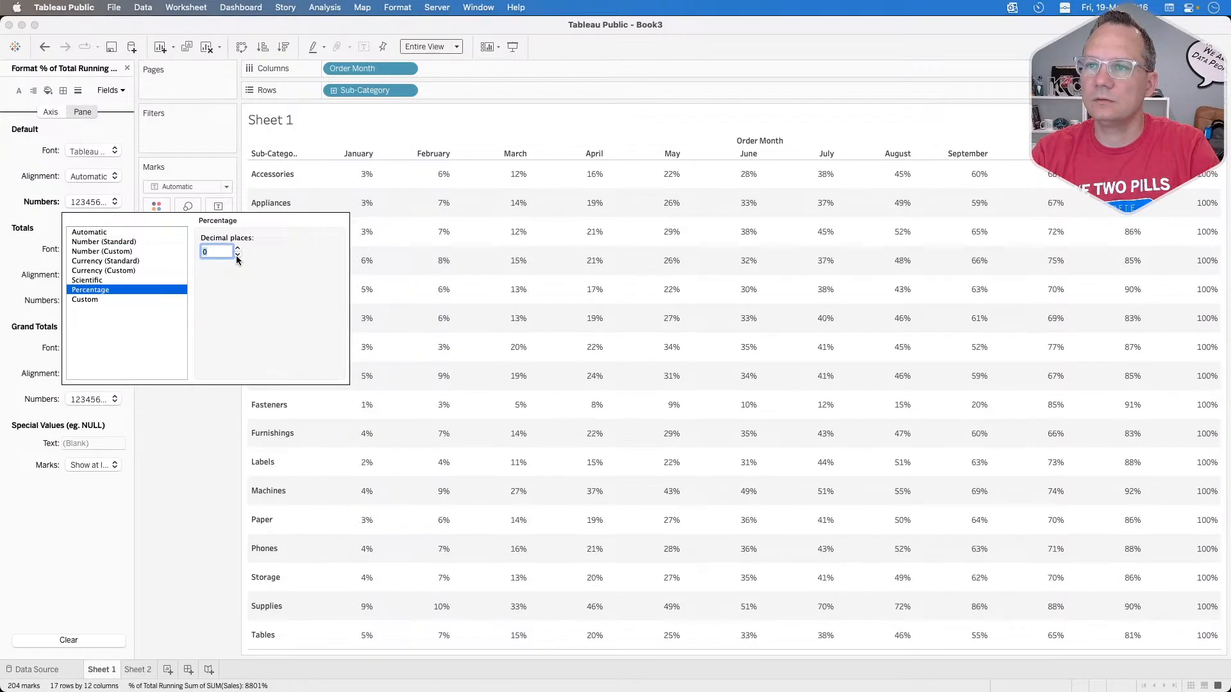
click(195, 489)
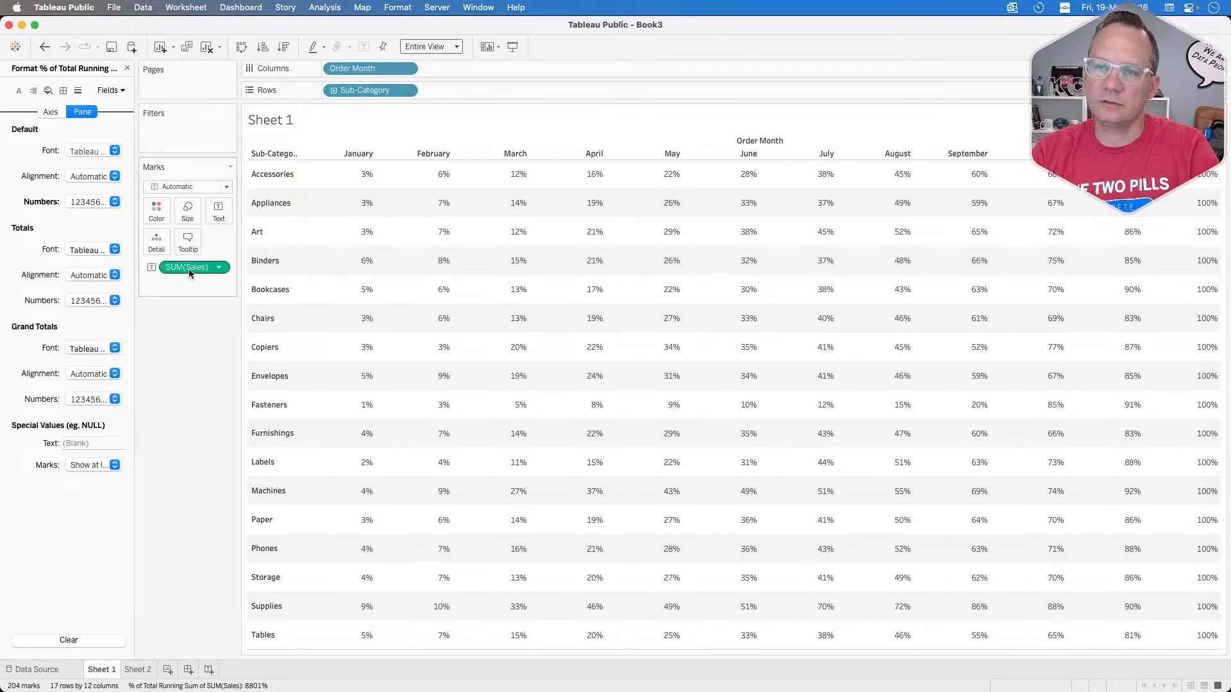
Step: Color the cells by a copy of the Sales calculation, set the mark type to Square, and close the formatting pane
drag(188, 268, 157, 220)
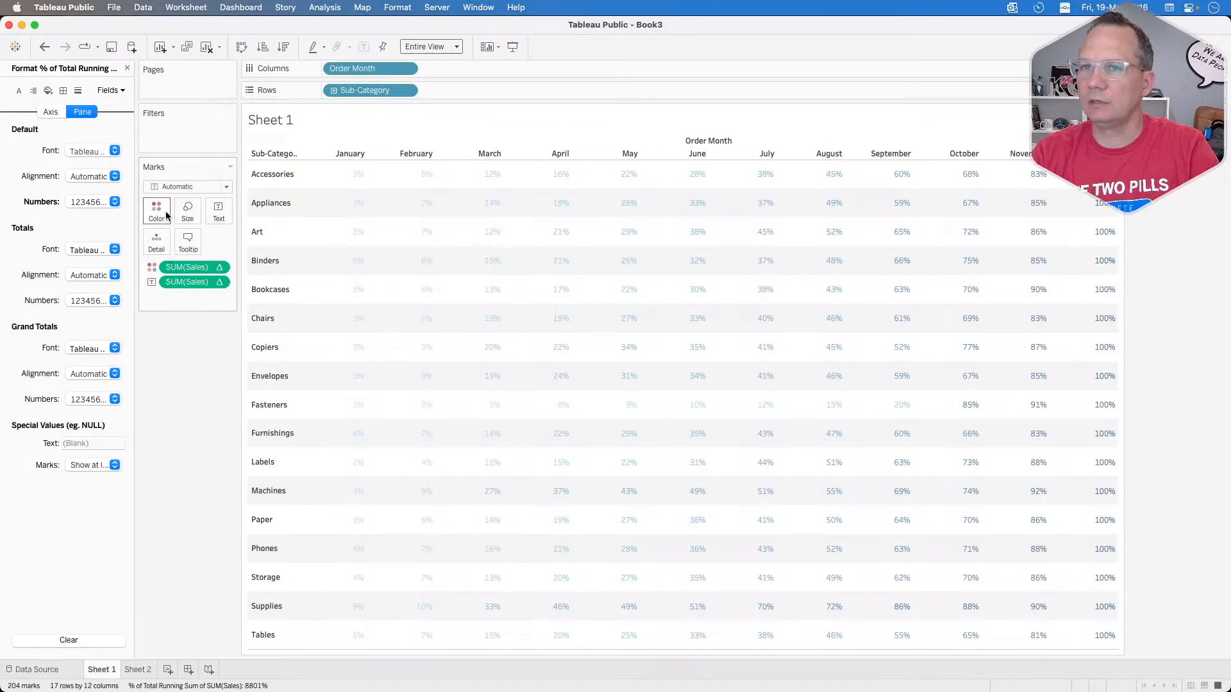
click(173, 186)
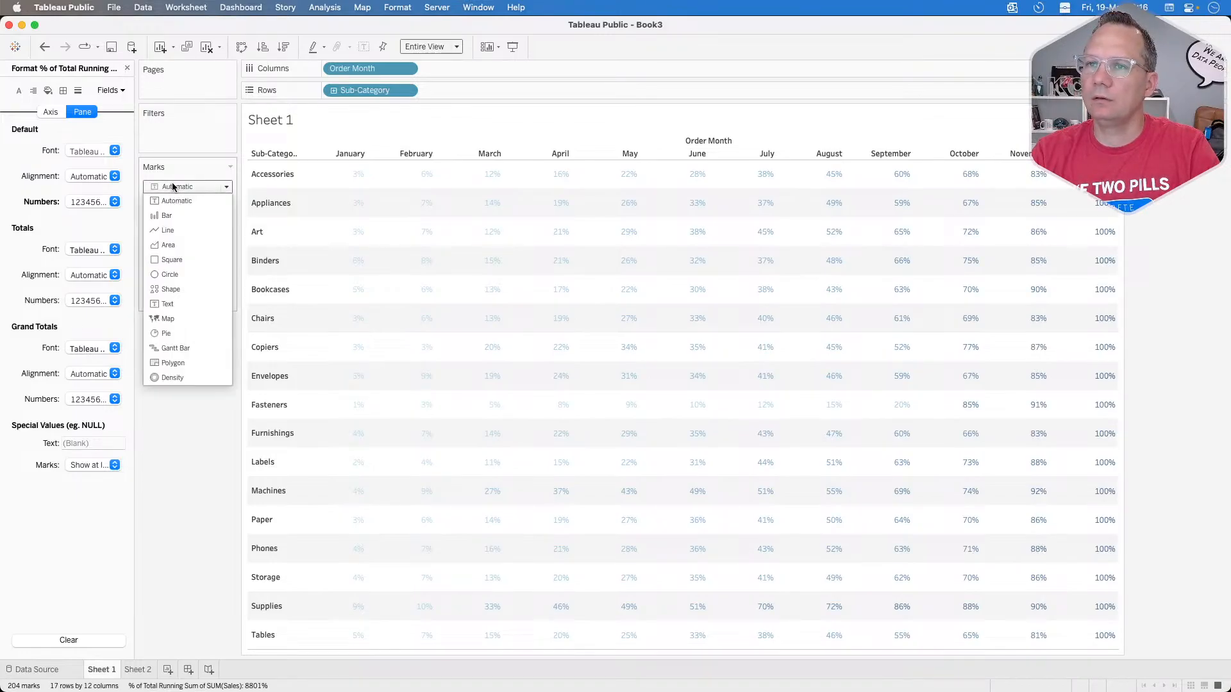
click(172, 260)
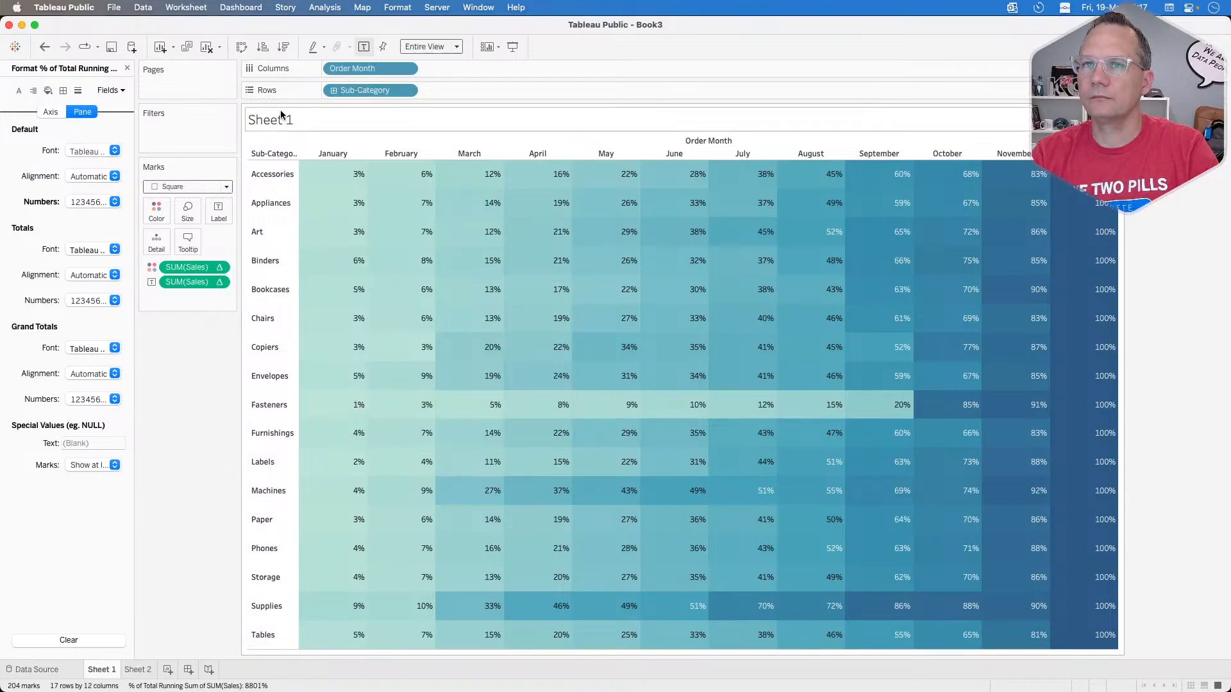
click(128, 70)
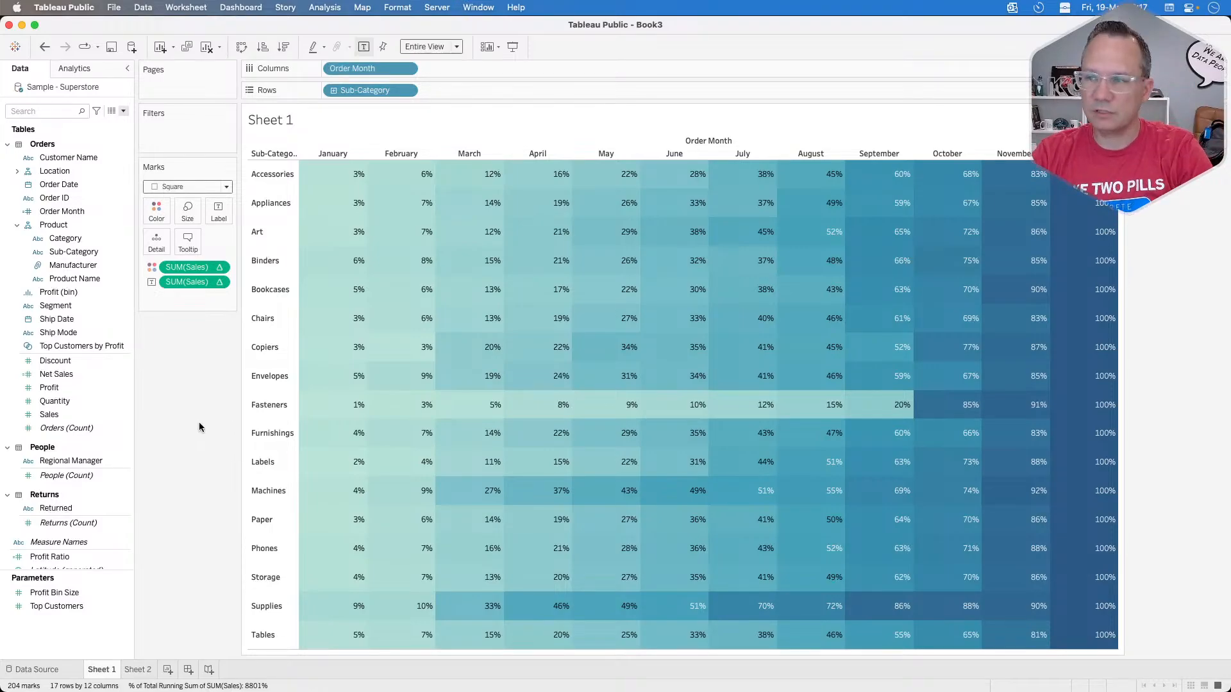
Step: Check the challenge page in Chrome, return to Tableau Public, and apply stepped color to the Sales color palette
key(super+Tab)
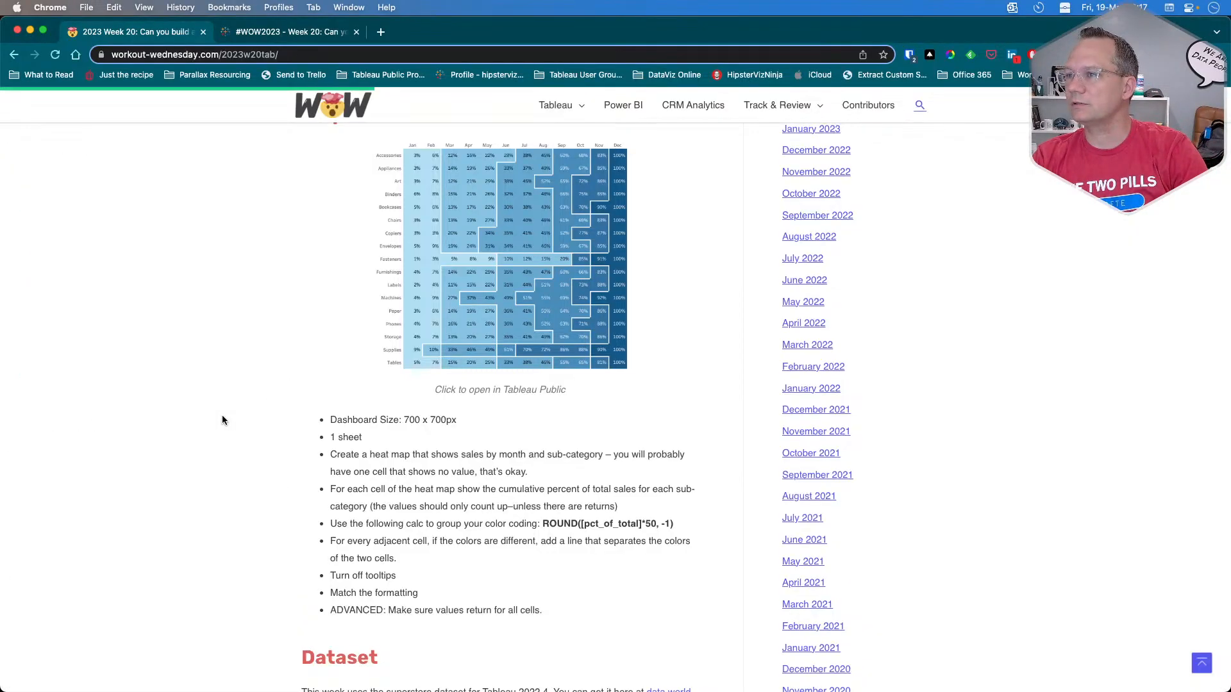
key(super+Tab)
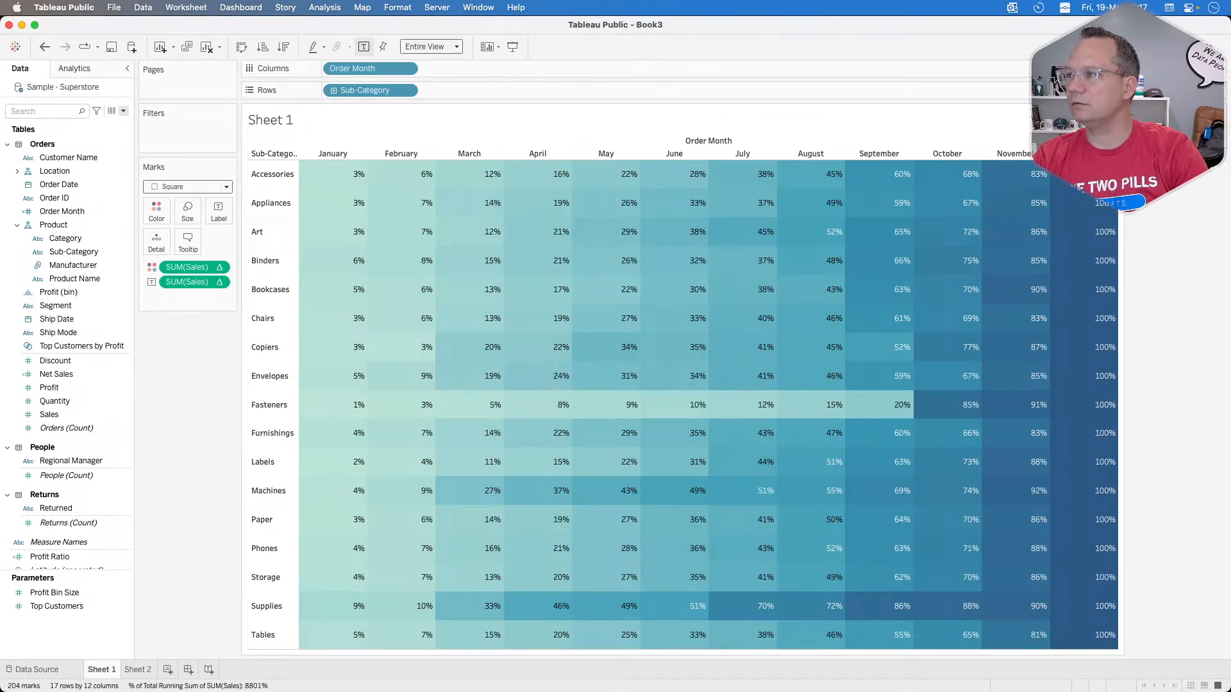
click(156, 209)
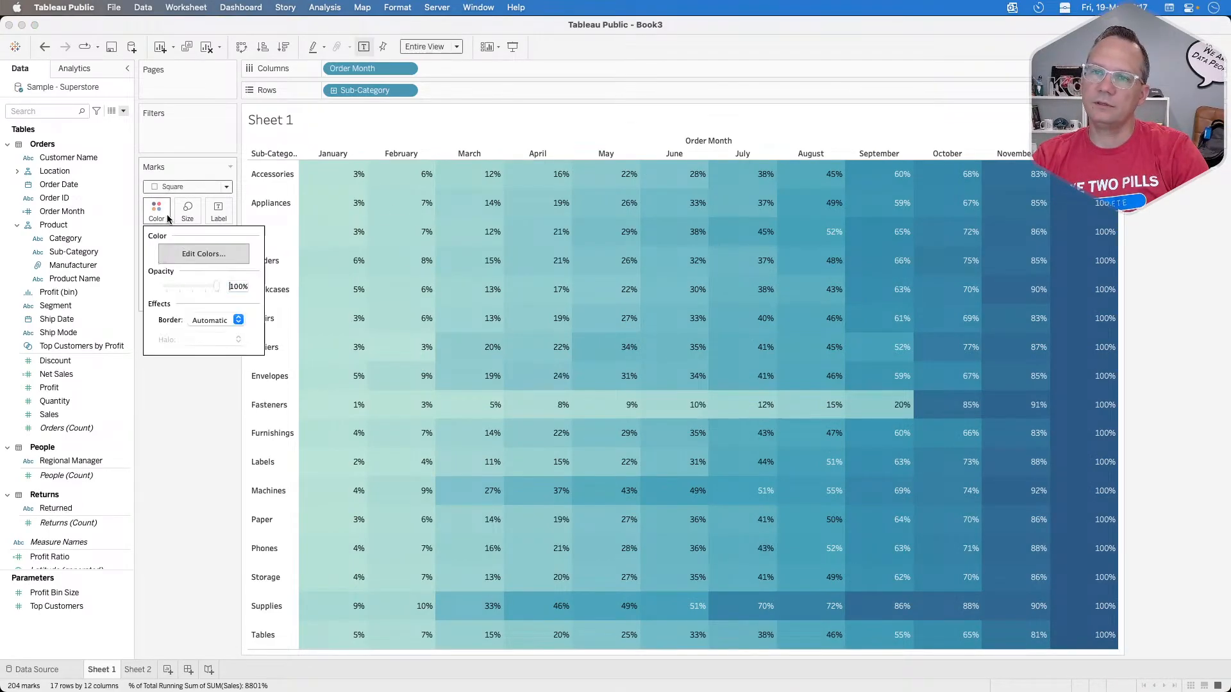
click(197, 253)
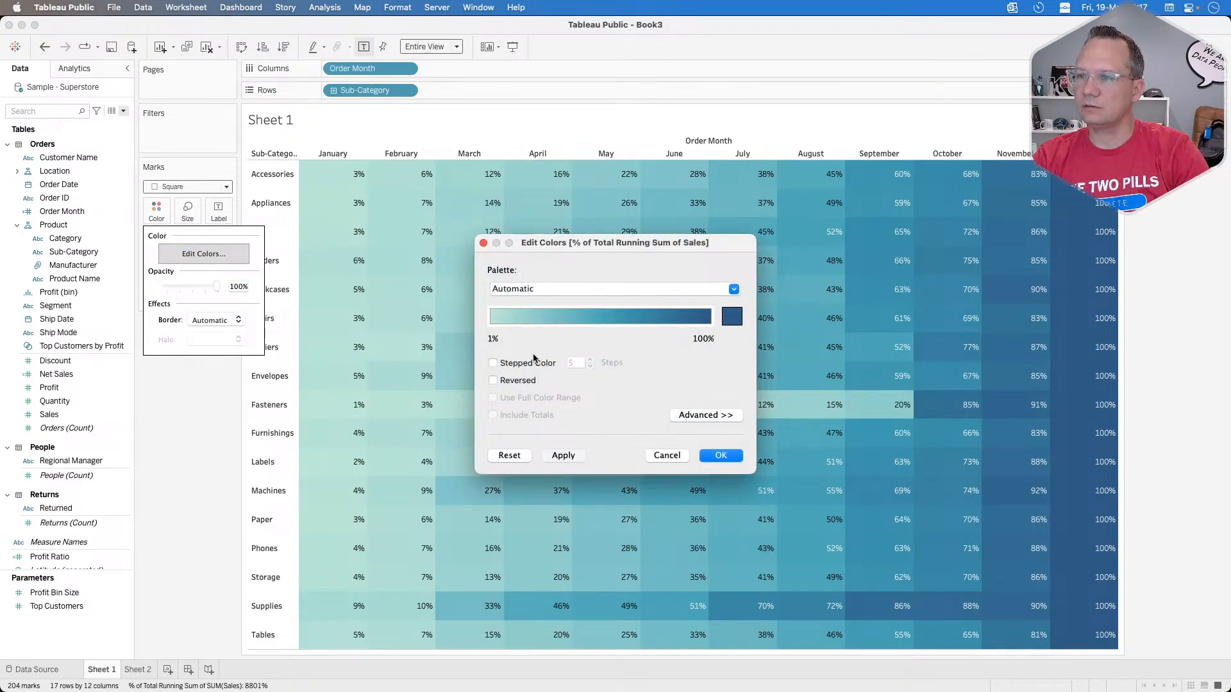
click(526, 364)
click(561, 456)
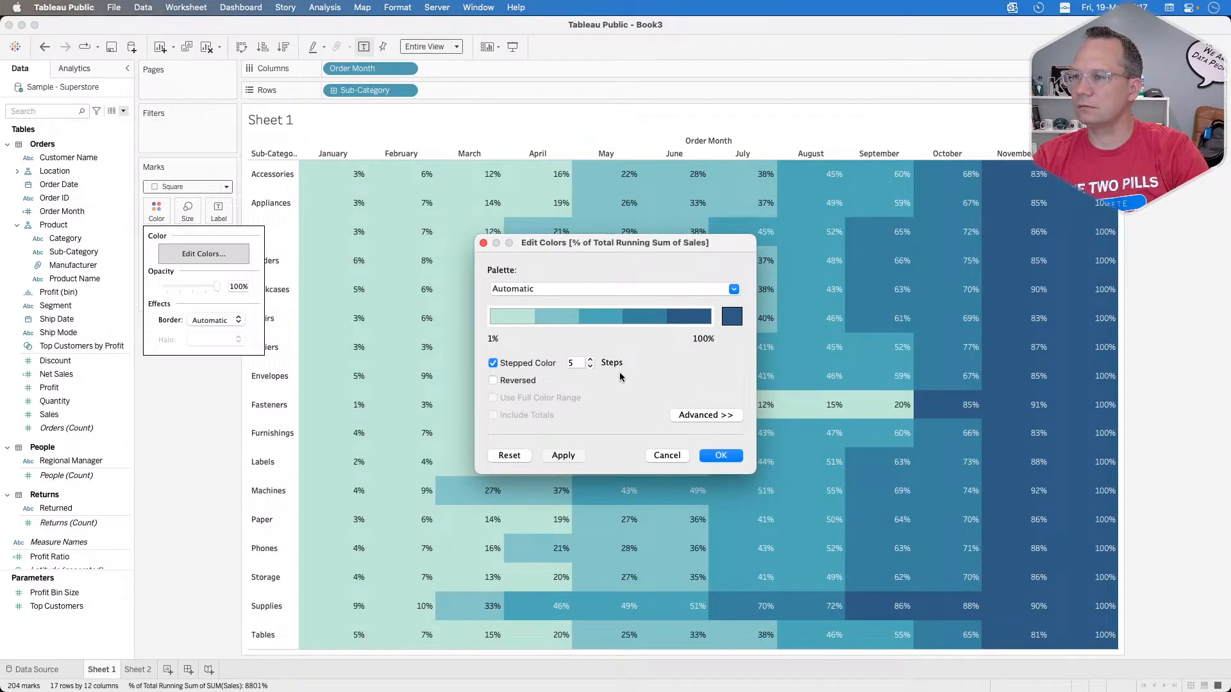
Step: Try 10 color steps for the Sales palette, compare with the challenge page in Chrome, and close Tableau's color settings
double_click(575, 363)
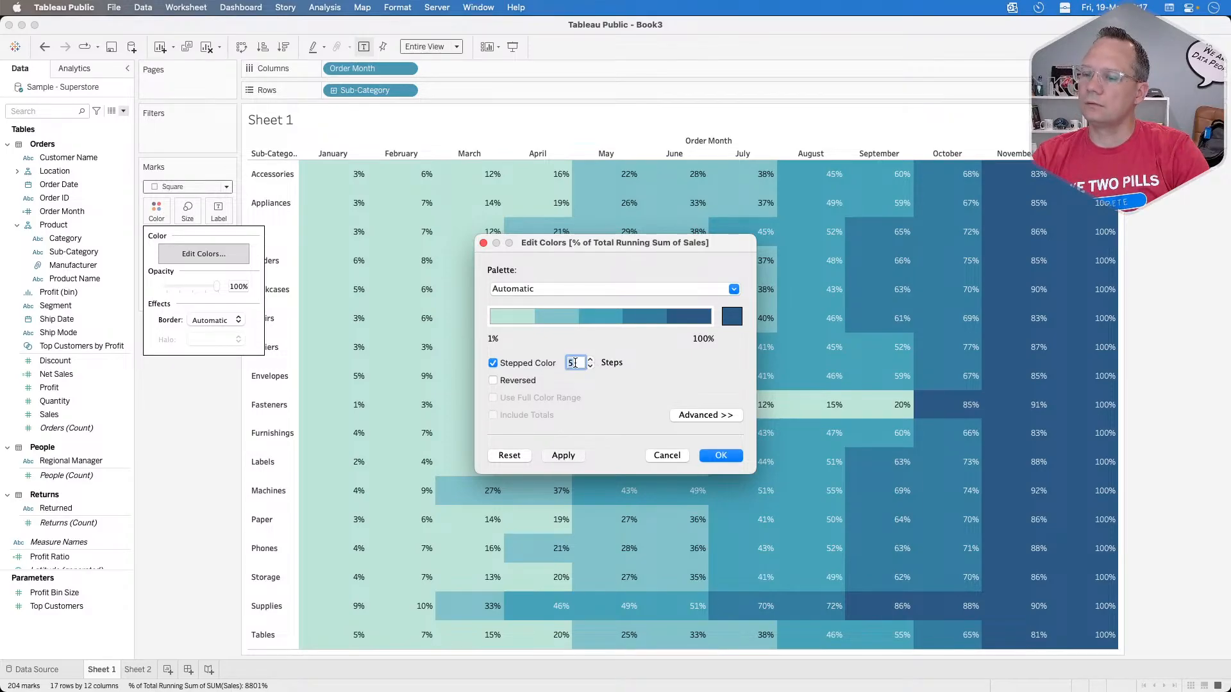
text(10)
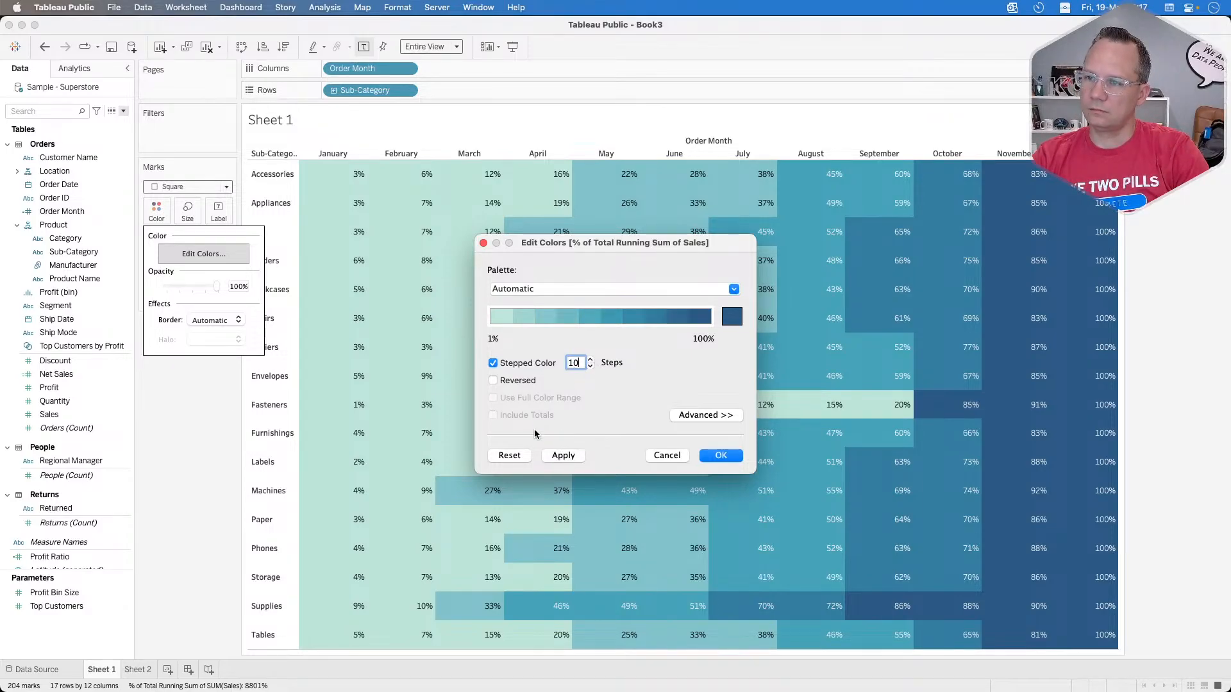
click(564, 456)
key(super+Tab)
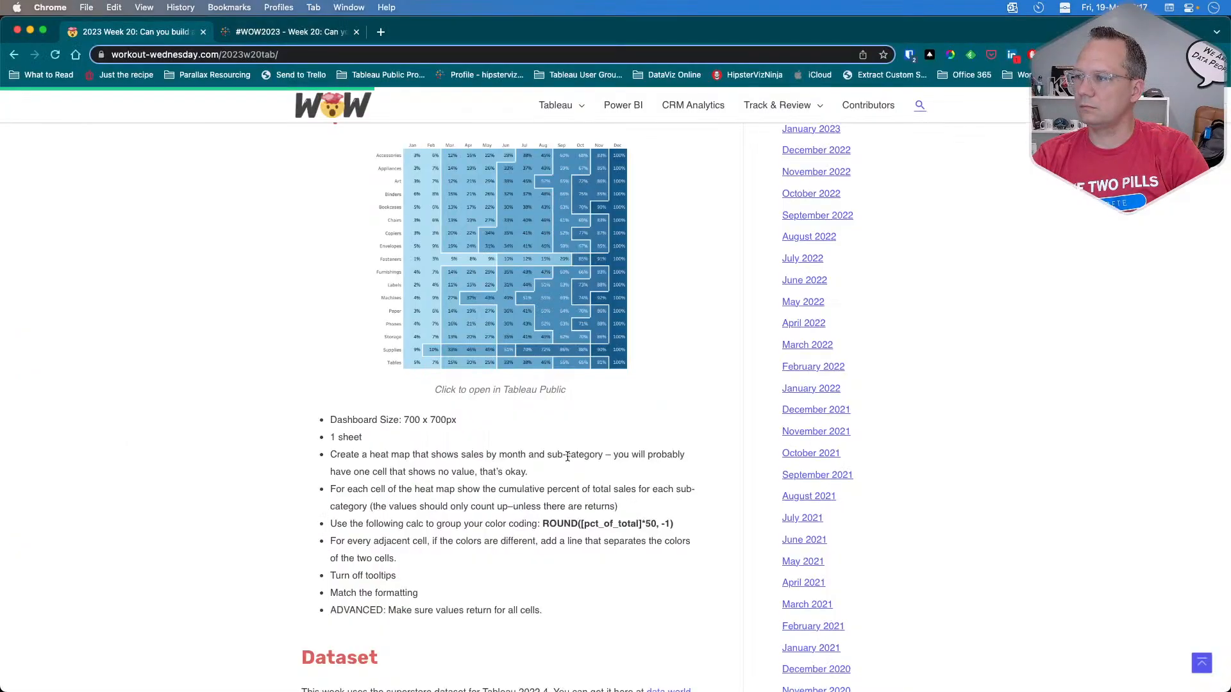
key(super+Tab)
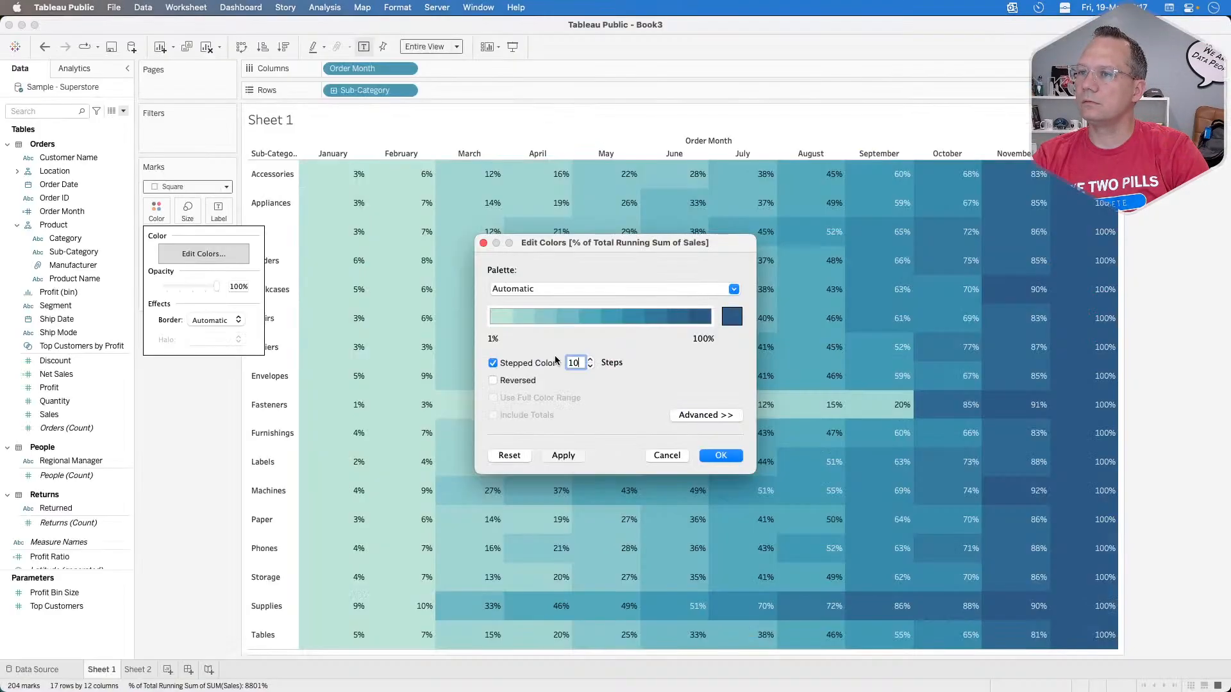
key(super+Tab)
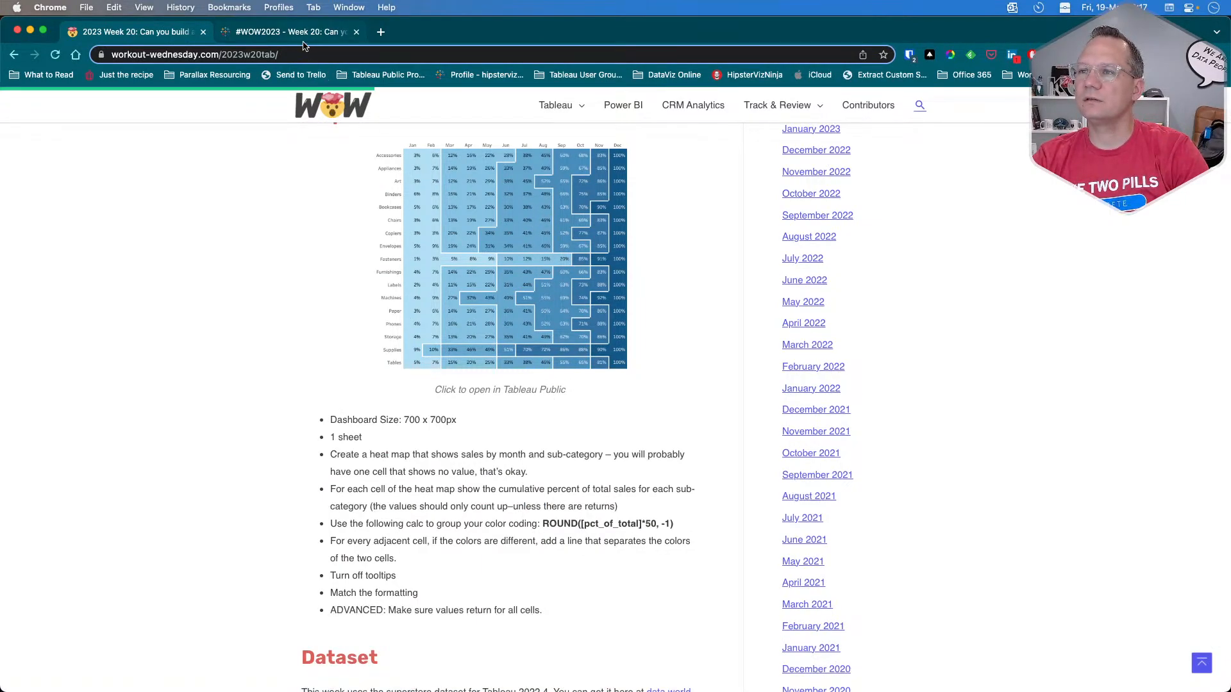
key(super+Tab)
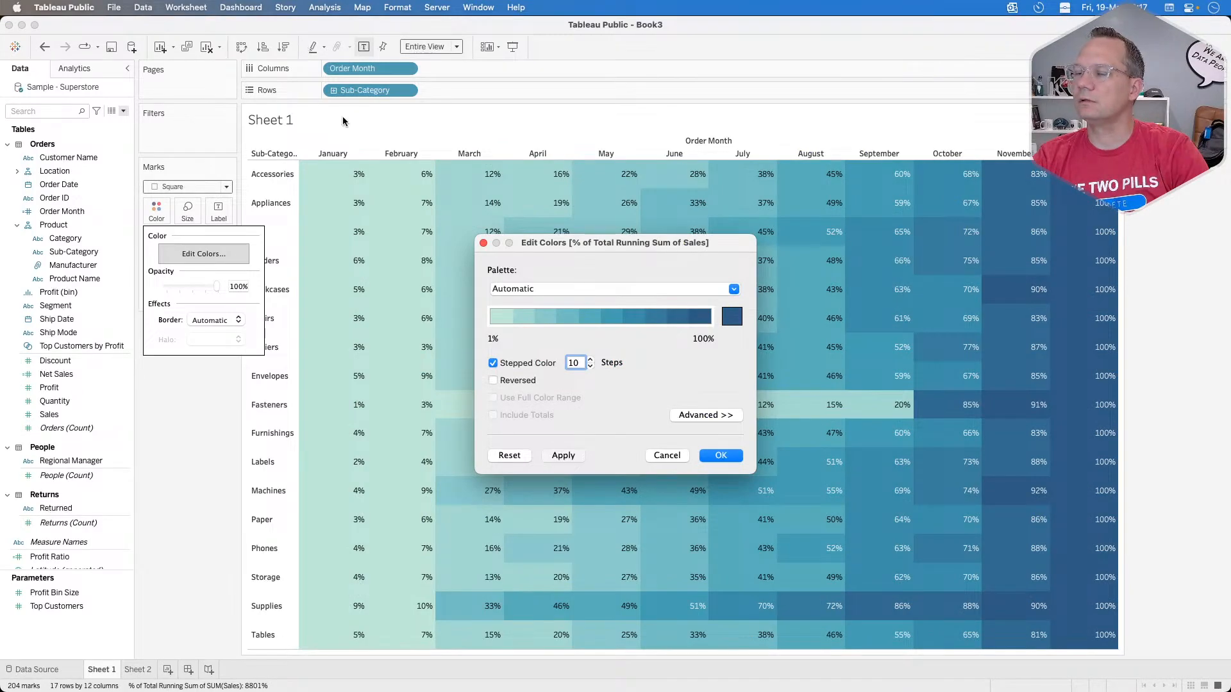
click(667, 456)
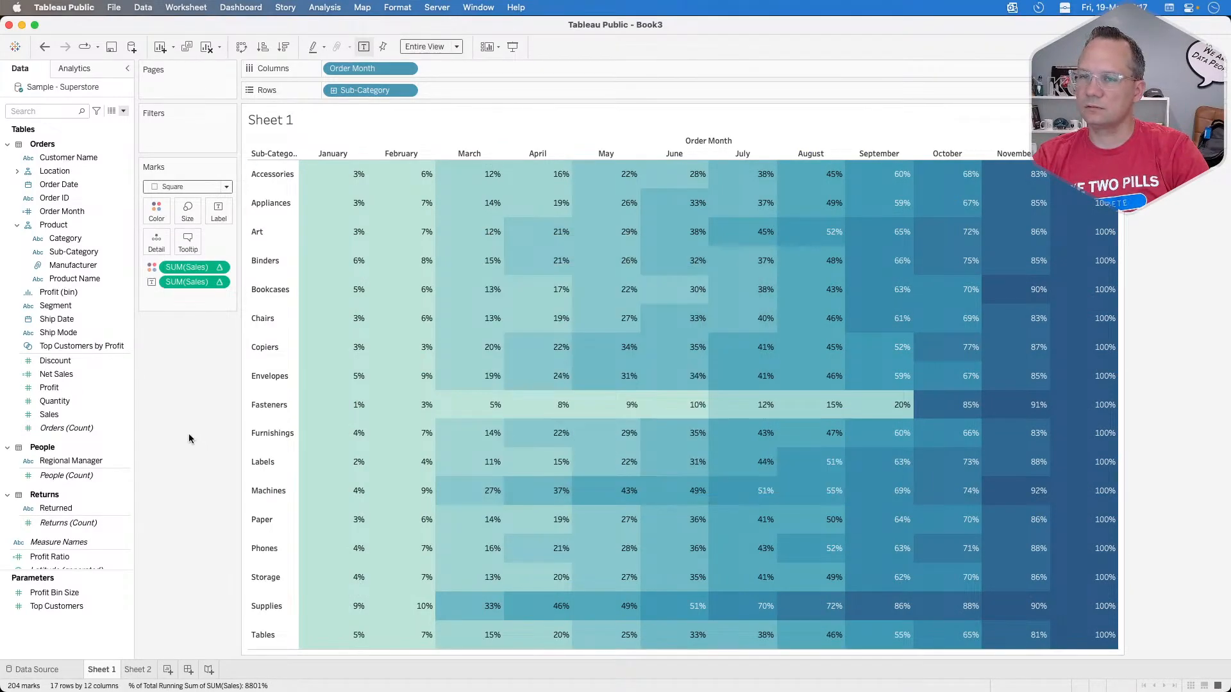
Step: Switch to Chrome to review the color-grouping formula ROUND([pct_of_total]*50, -1) and the target heat map, and return to Tableau Public
key(super+Tab)
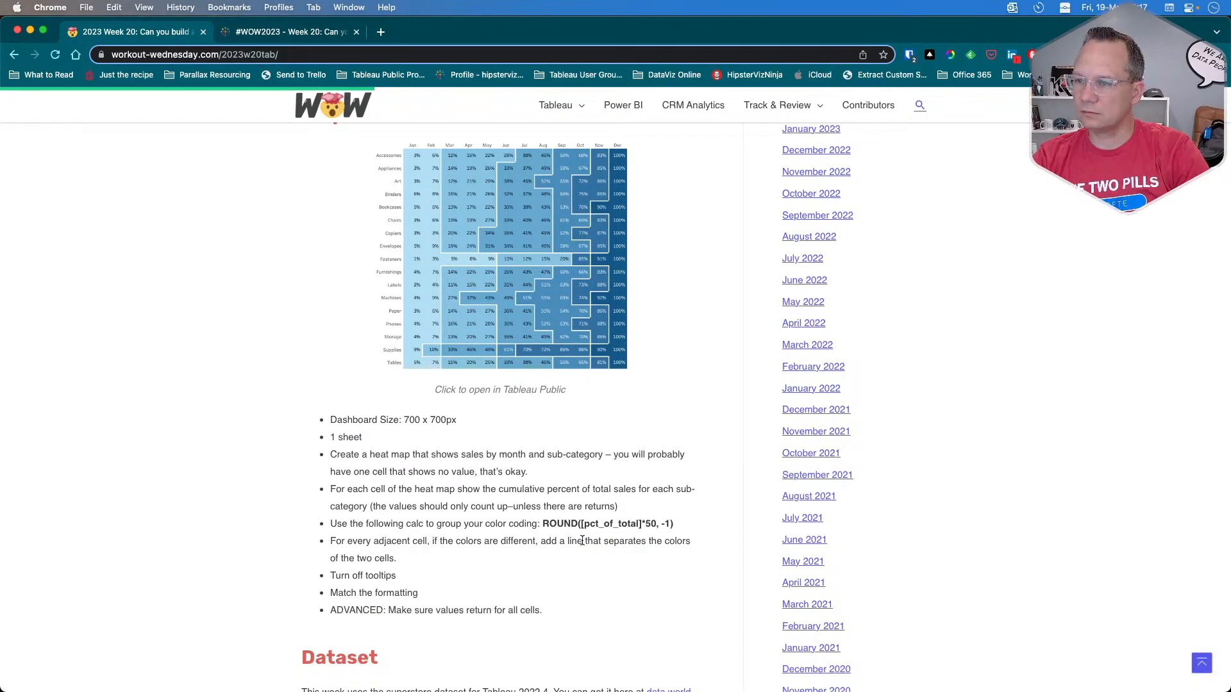
drag(549, 525, 654, 524)
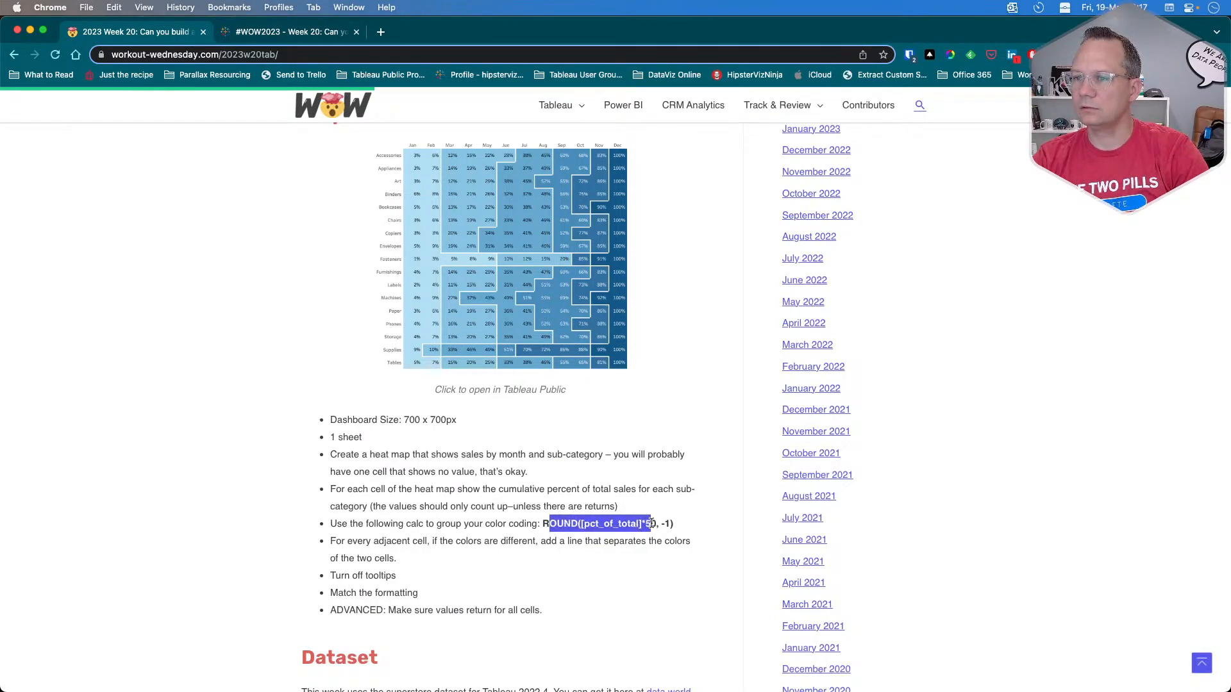
click(424, 526)
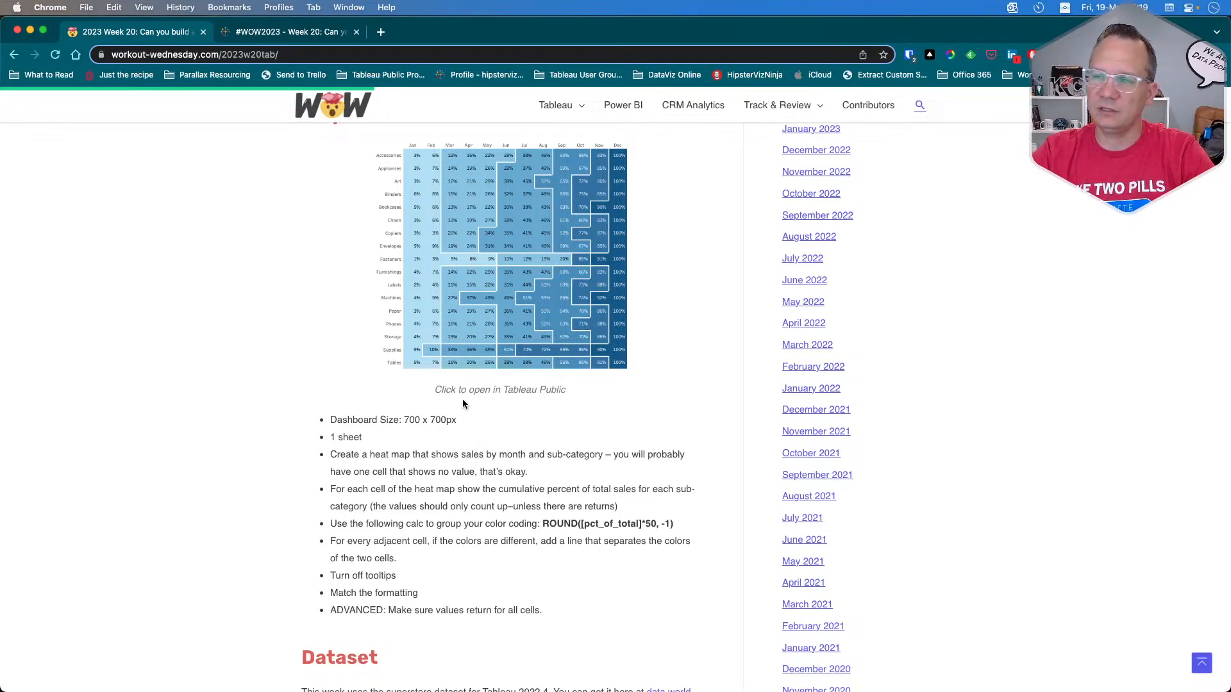
scroll(368, 401, up, 1)
scroll(369, 401, up, 2)
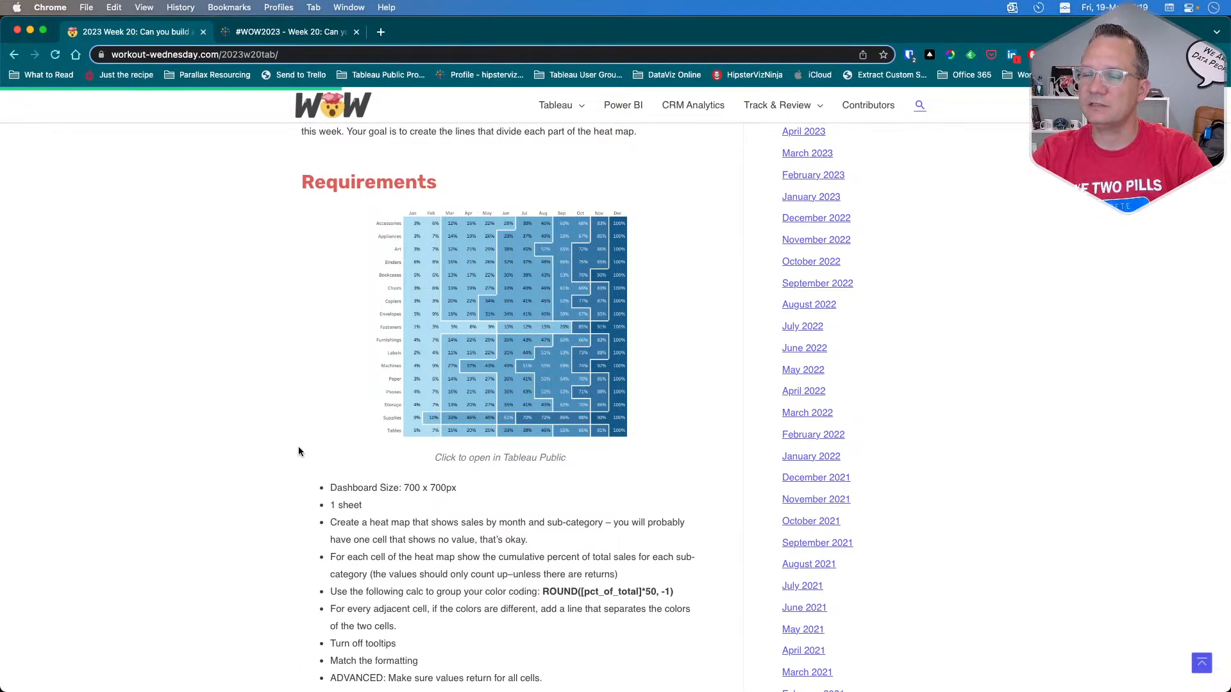
key(super+Tab)
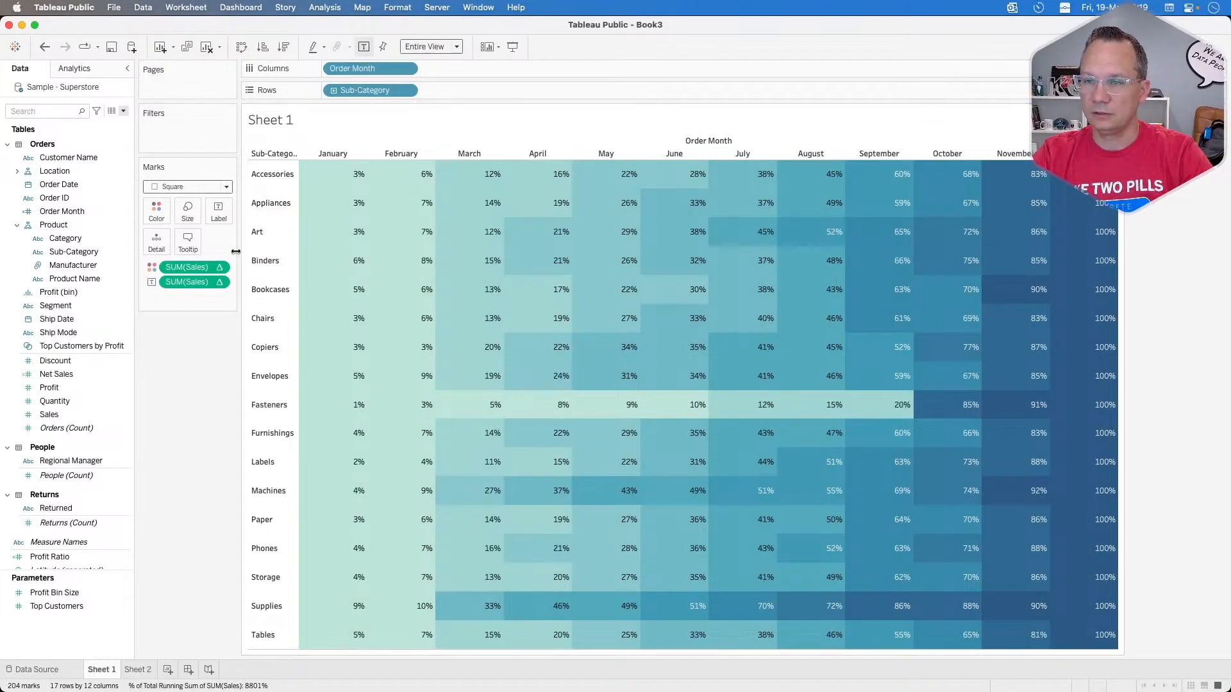
click(124, 111)
click(114, 134)
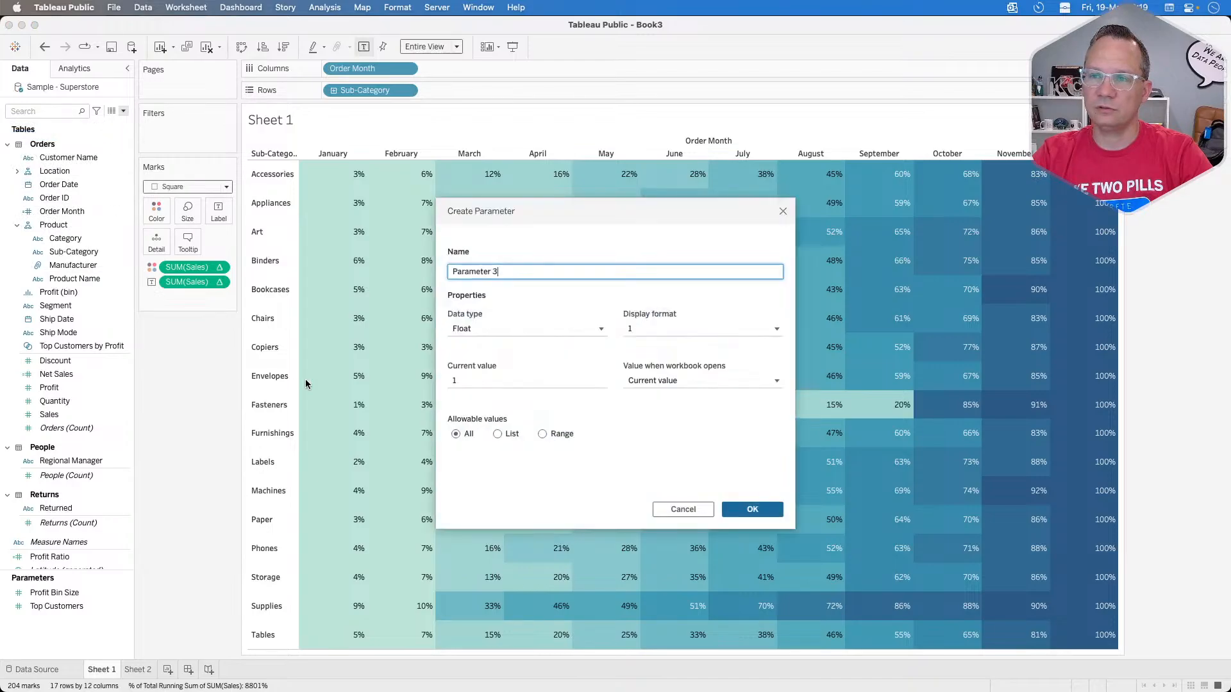
click(781, 212)
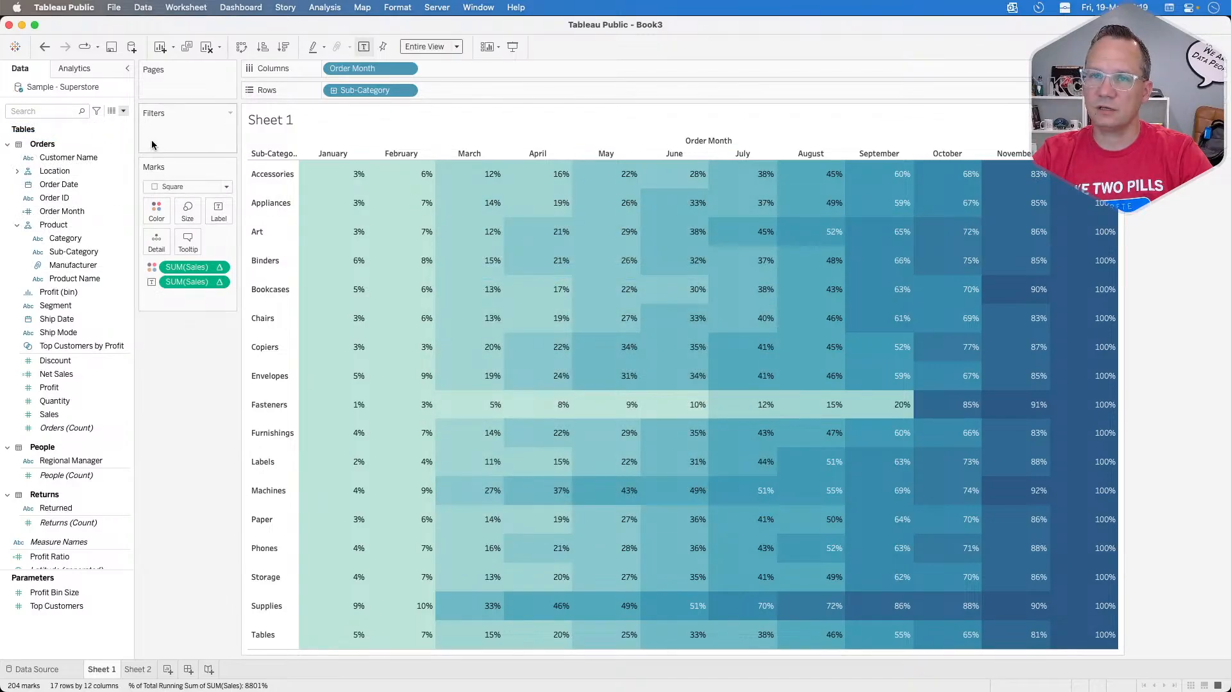
Step: Start a calculated field with a ROUND function containing the Sales running percent-of-total calculation from the color encoding
click(123, 111)
click(120, 124)
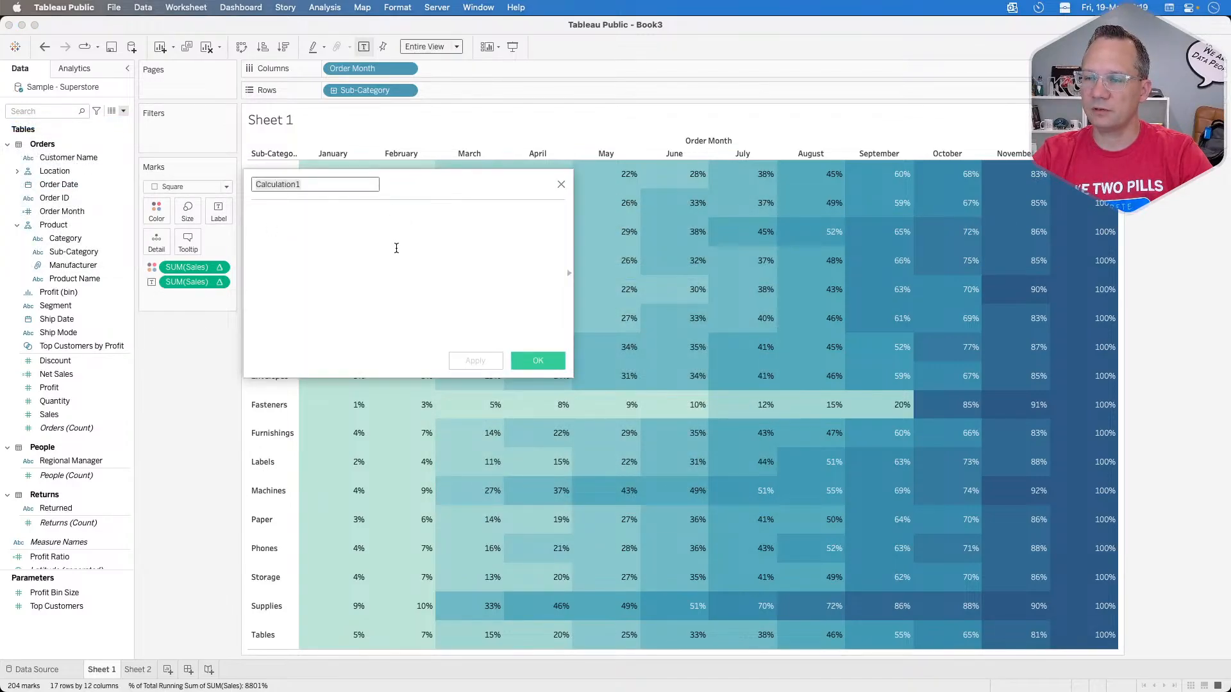
drag(439, 184, 541, 176)
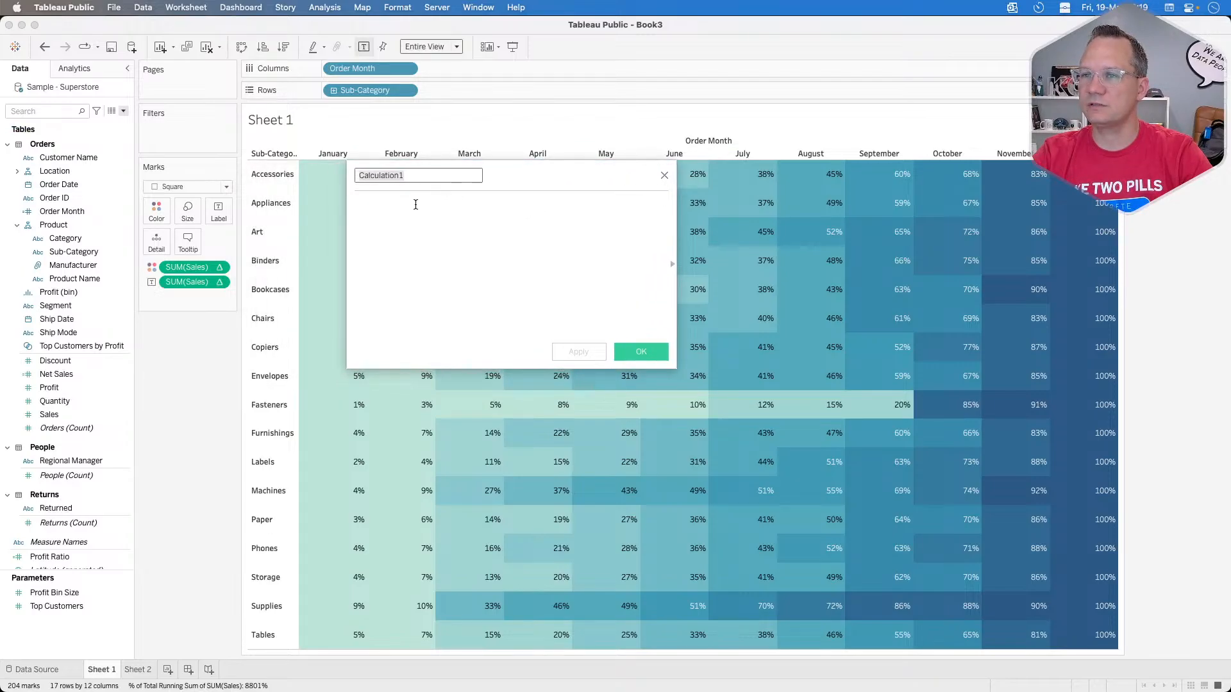
click(415, 204)
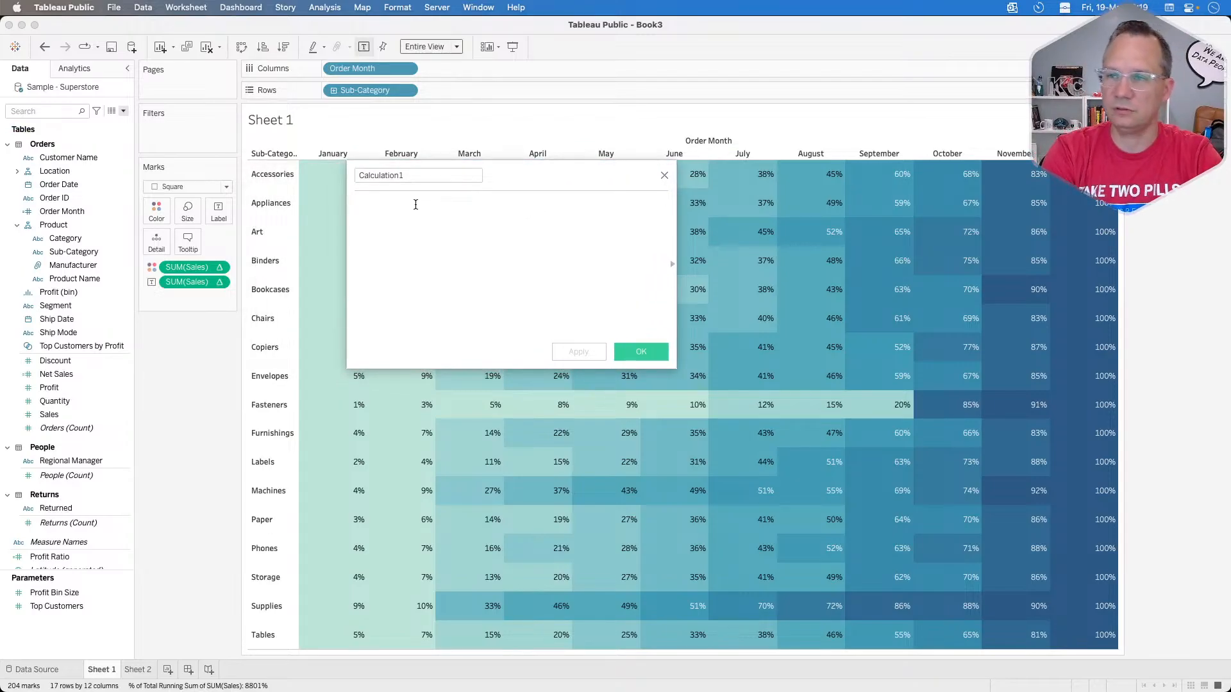
text(round()
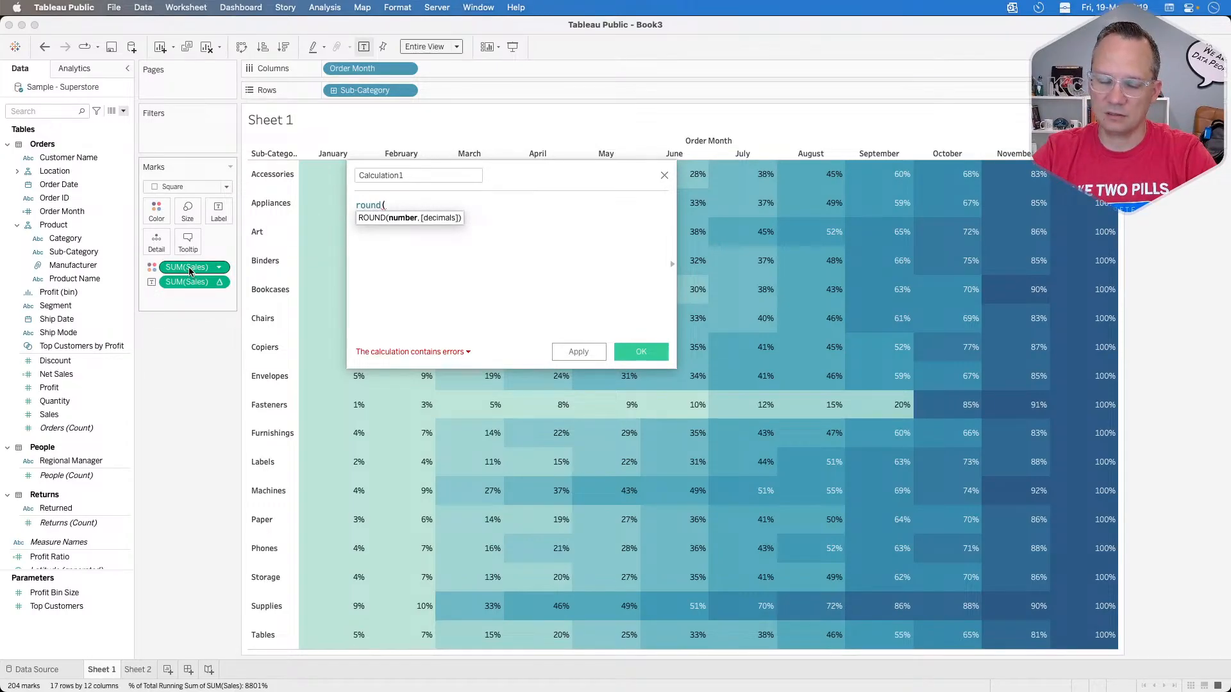
drag(190, 272, 430, 235)
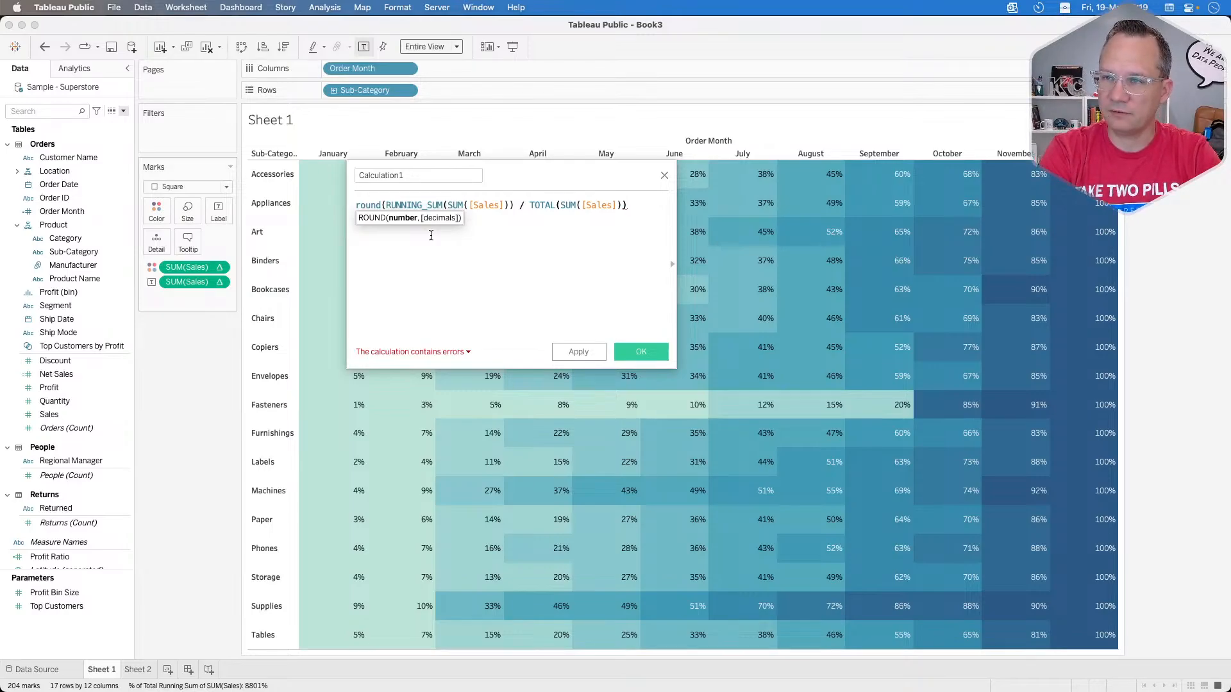
Step: Complete the formula as round((RUNNING_SUM(SUM([Sales])) / TOTAL(SUM([Sales]))*50),-1)
text(,)
key(BackSpace)
key(BackSpace)
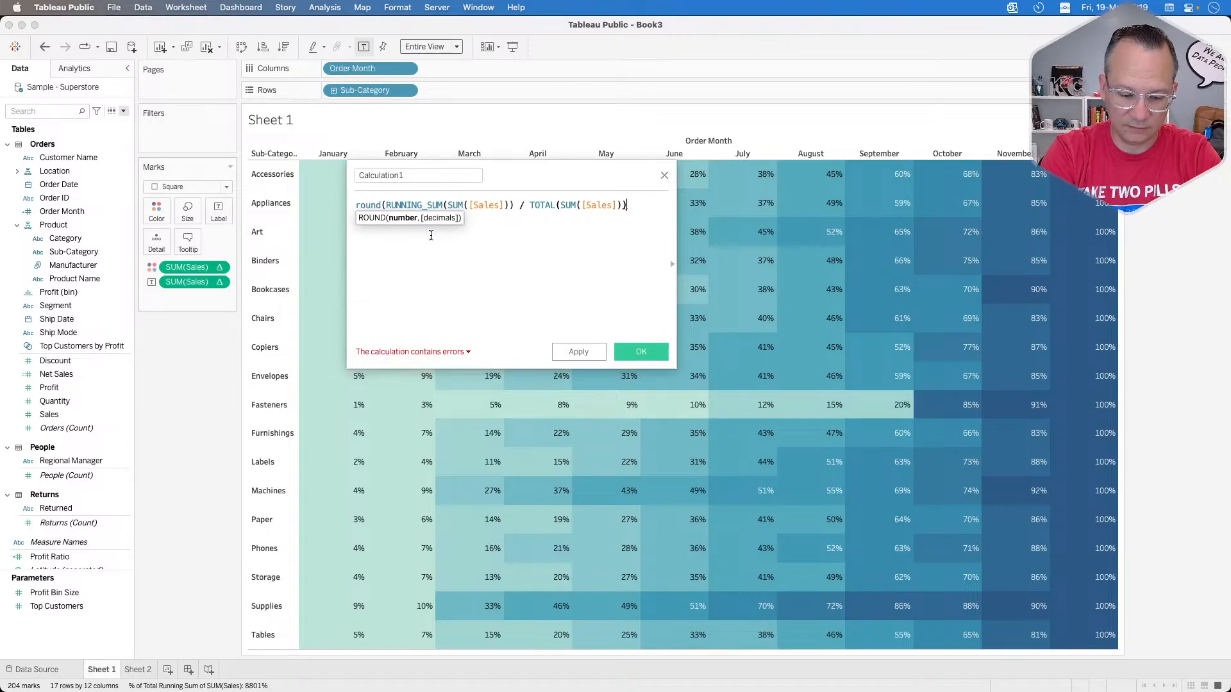
text(*50)
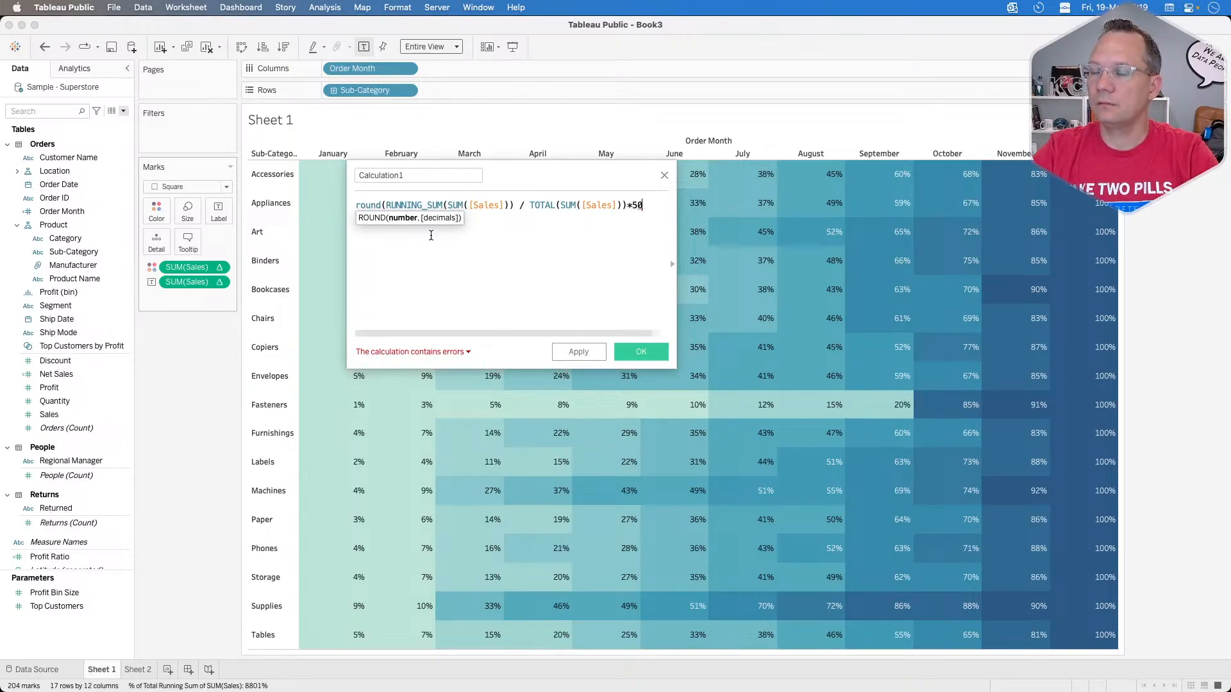
click(386, 205)
text(()
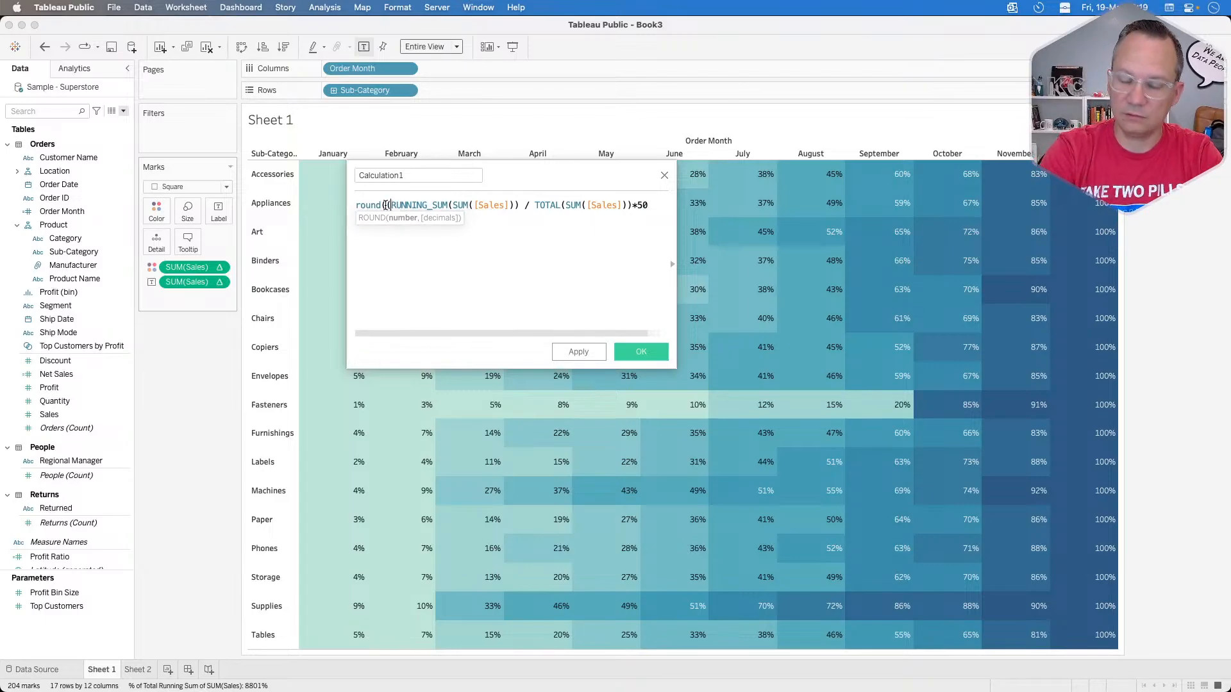
click(655, 206)
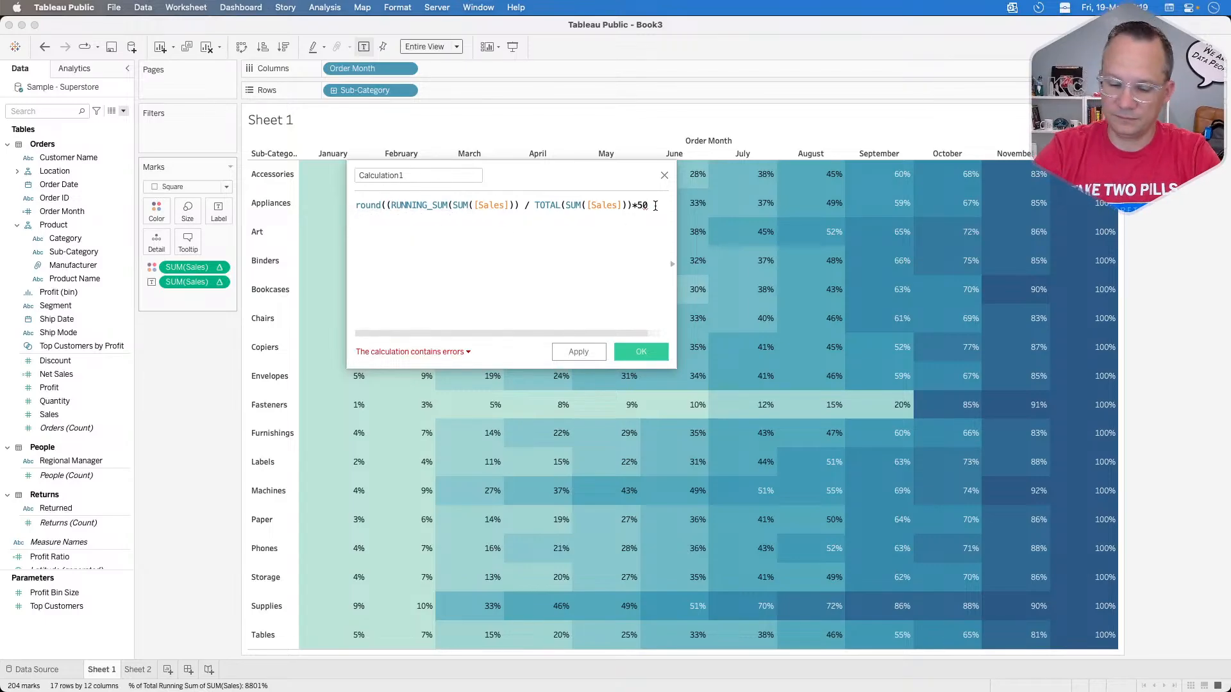
text(),-1))
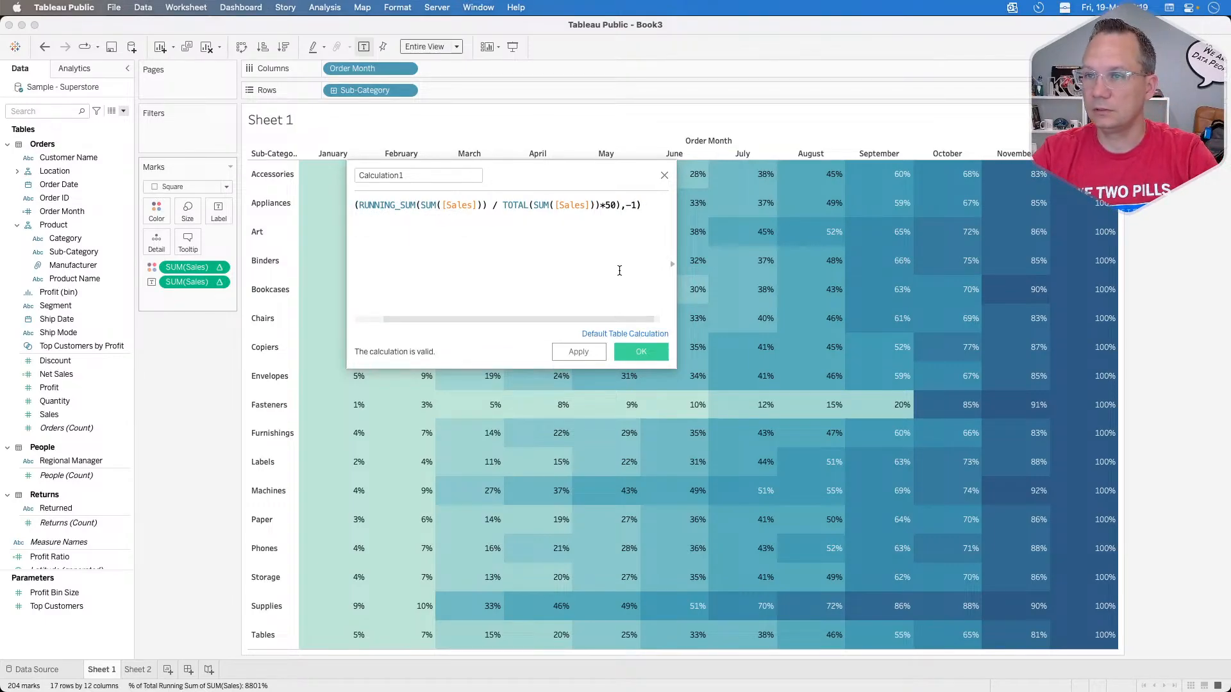
Step: Name the calculated field Tens and save it
click(431, 178)
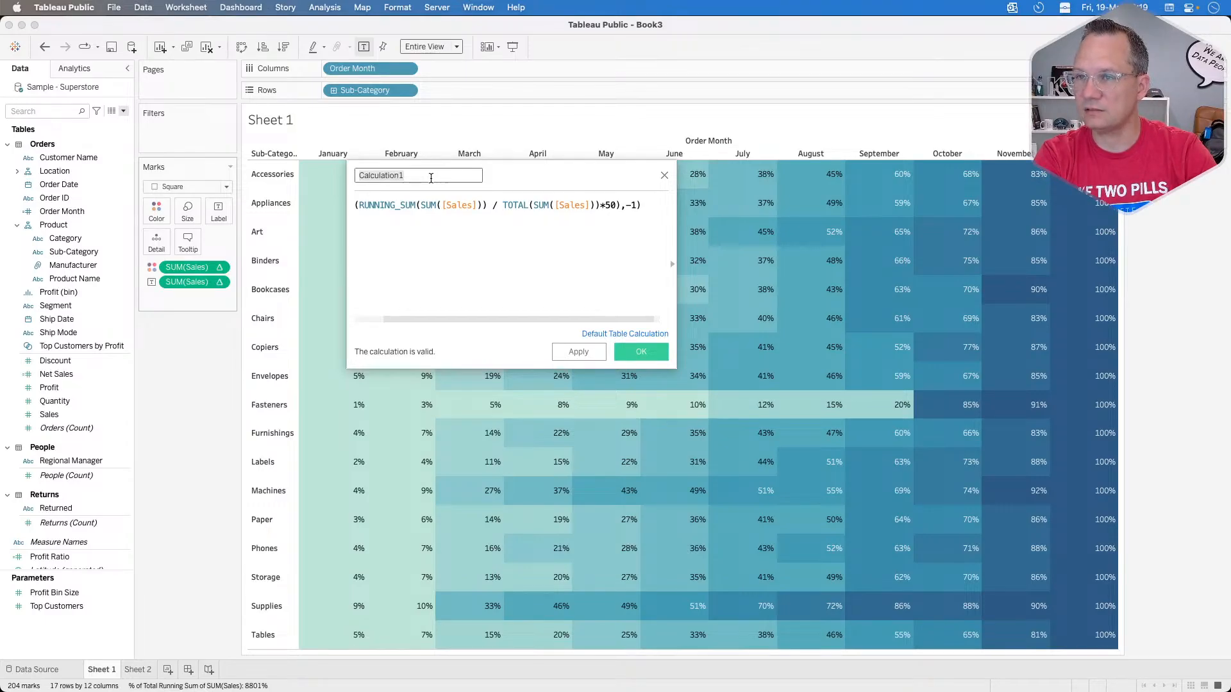
text(Tens)
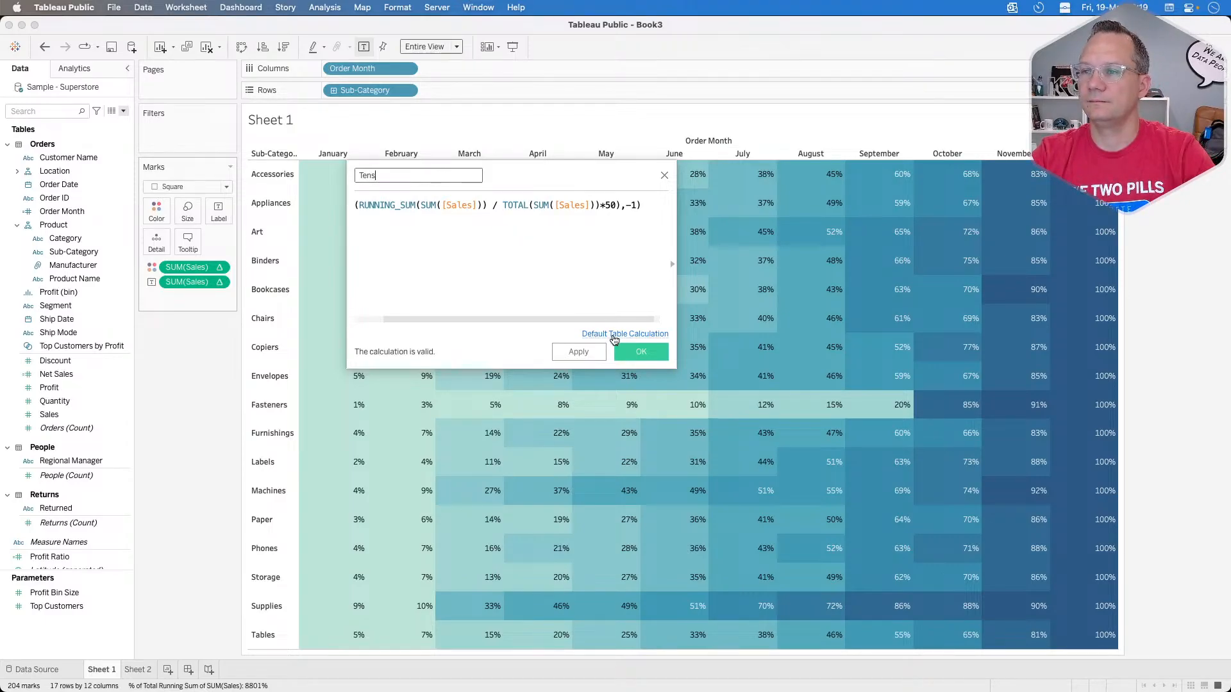
click(641, 352)
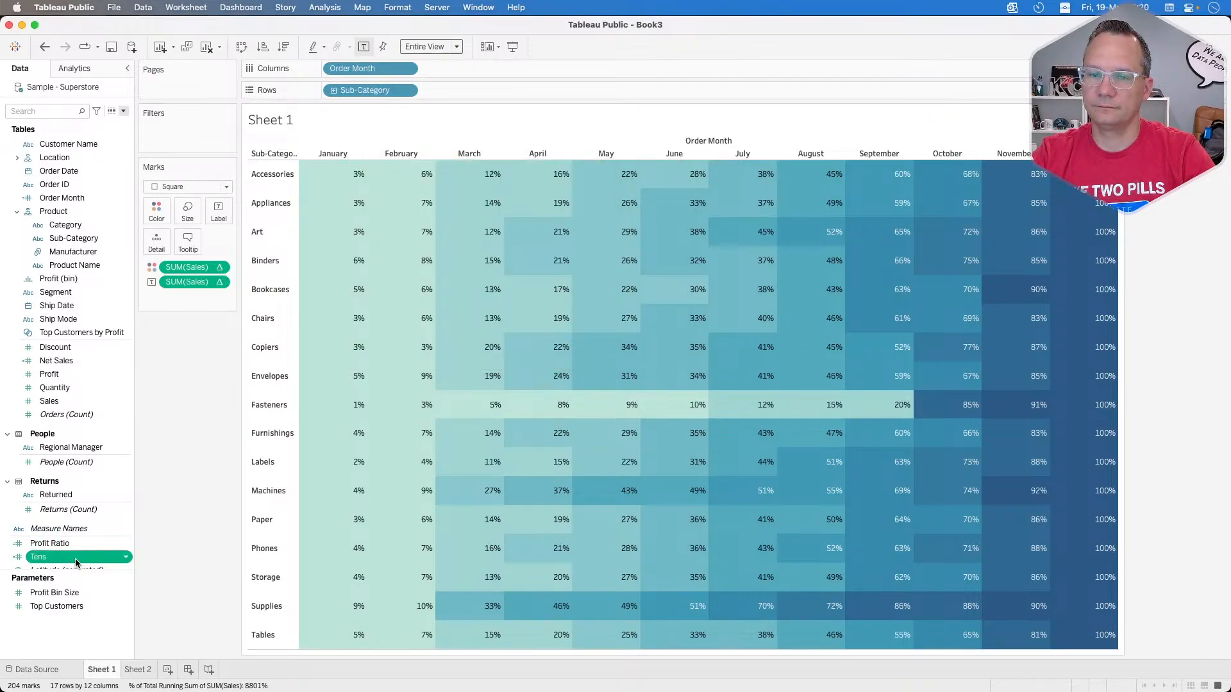
Step: Add Tens to the heat map labels, then move it to the color encoding in place of the Sales calculation
drag(99, 555, 217, 222)
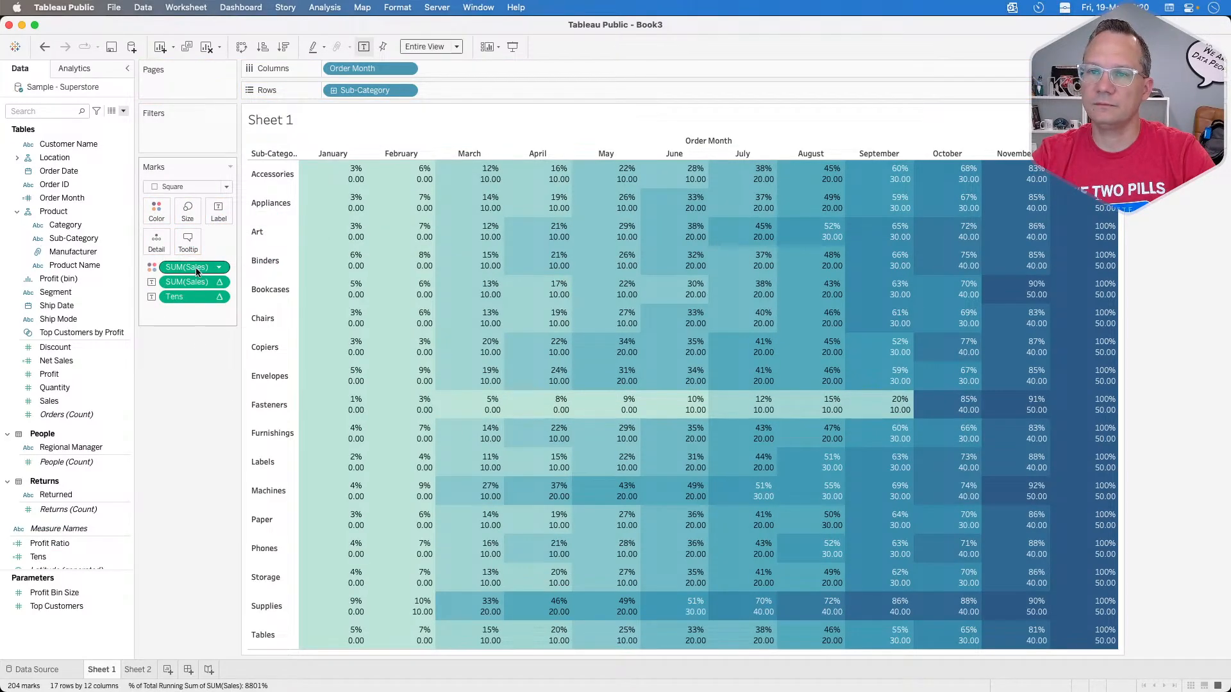
drag(180, 297, 182, 267)
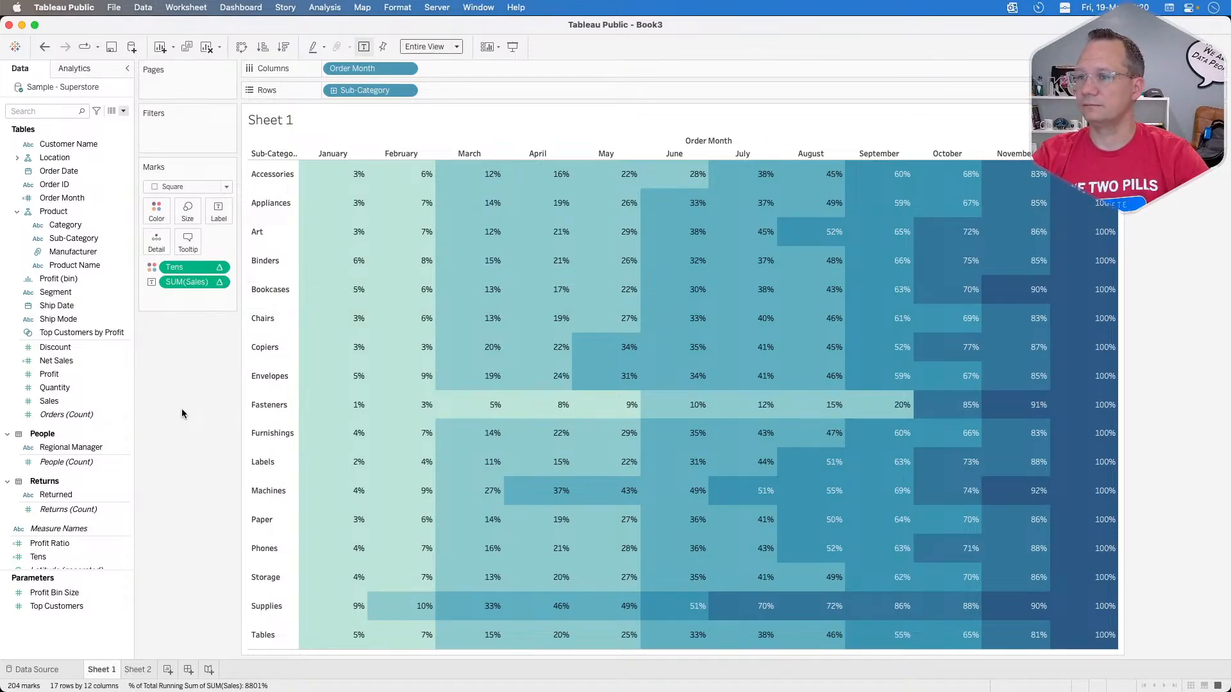
mouse_move(347, 411)
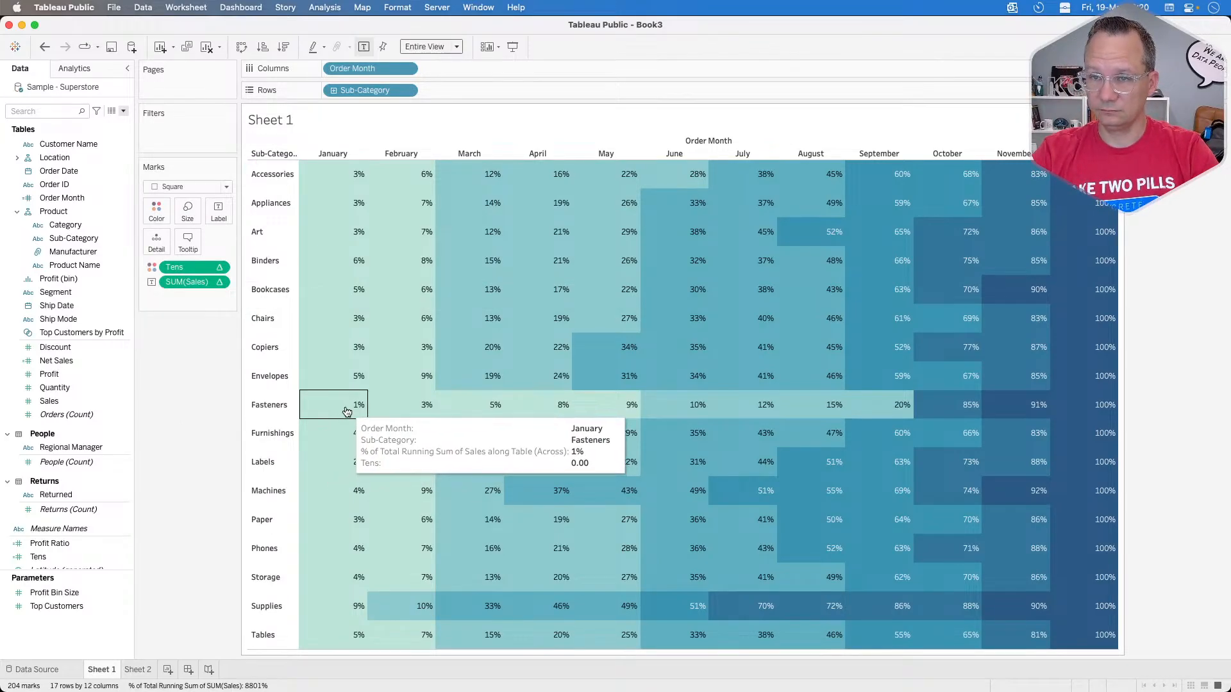
Step: Set the Tens color encoding to a stepped palette with 5 steps
click(157, 210)
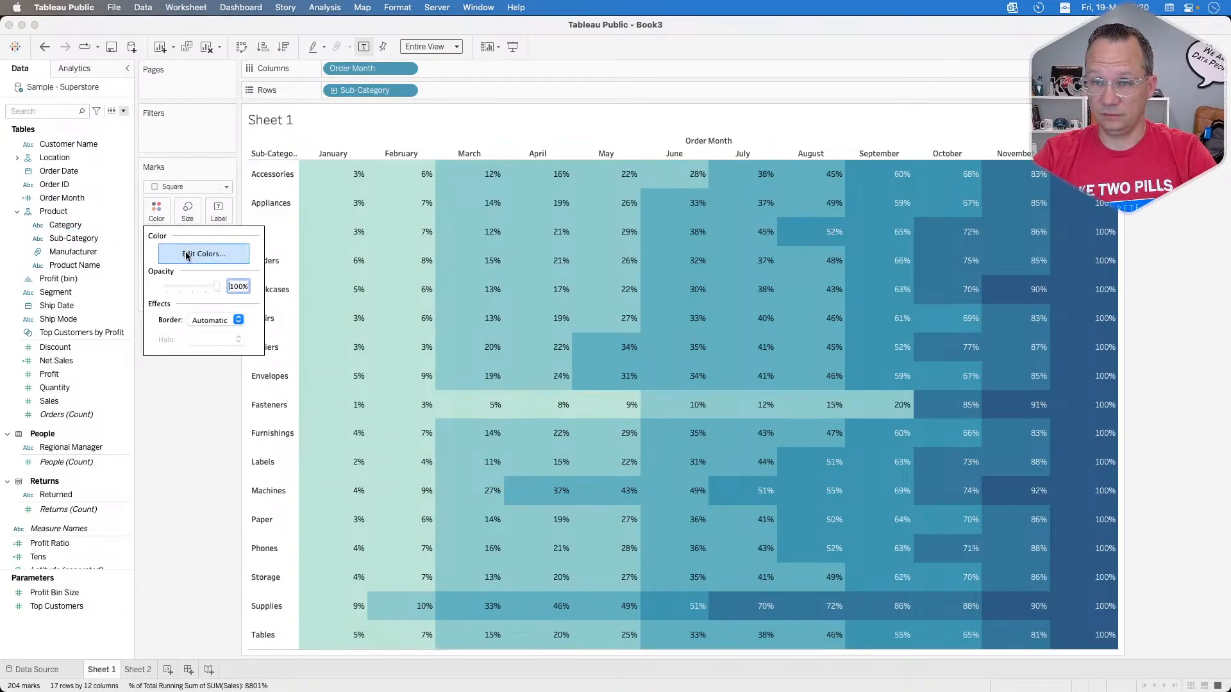
click(203, 253)
click(520, 363)
click(563, 455)
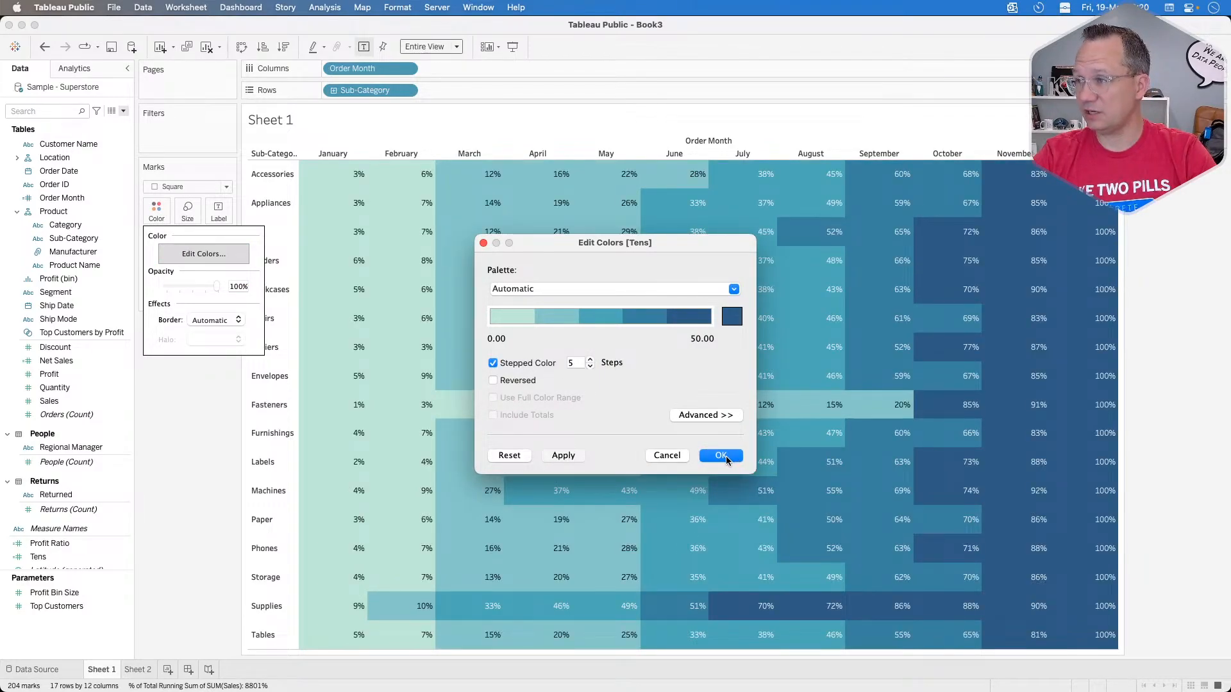
click(721, 455)
Step: Switch to Chrome to check the challenge's heat map requirements, and return to the Tableau Public worksheet
key(super+Tab)
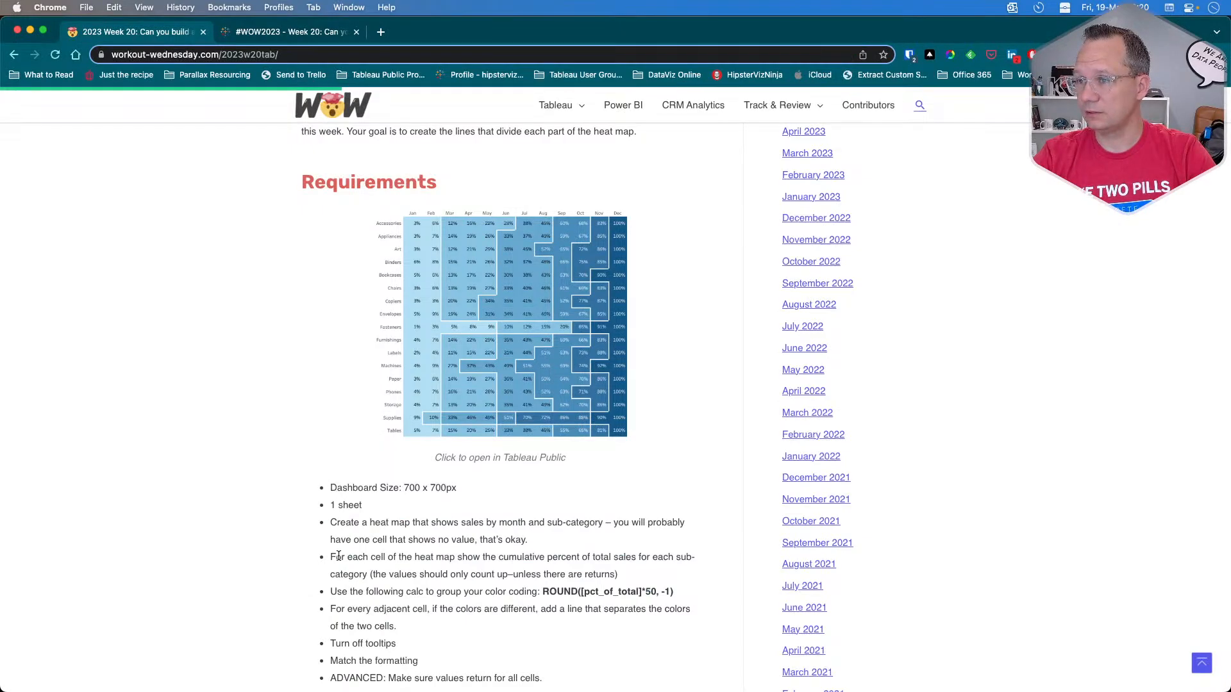
key(super+Tab)
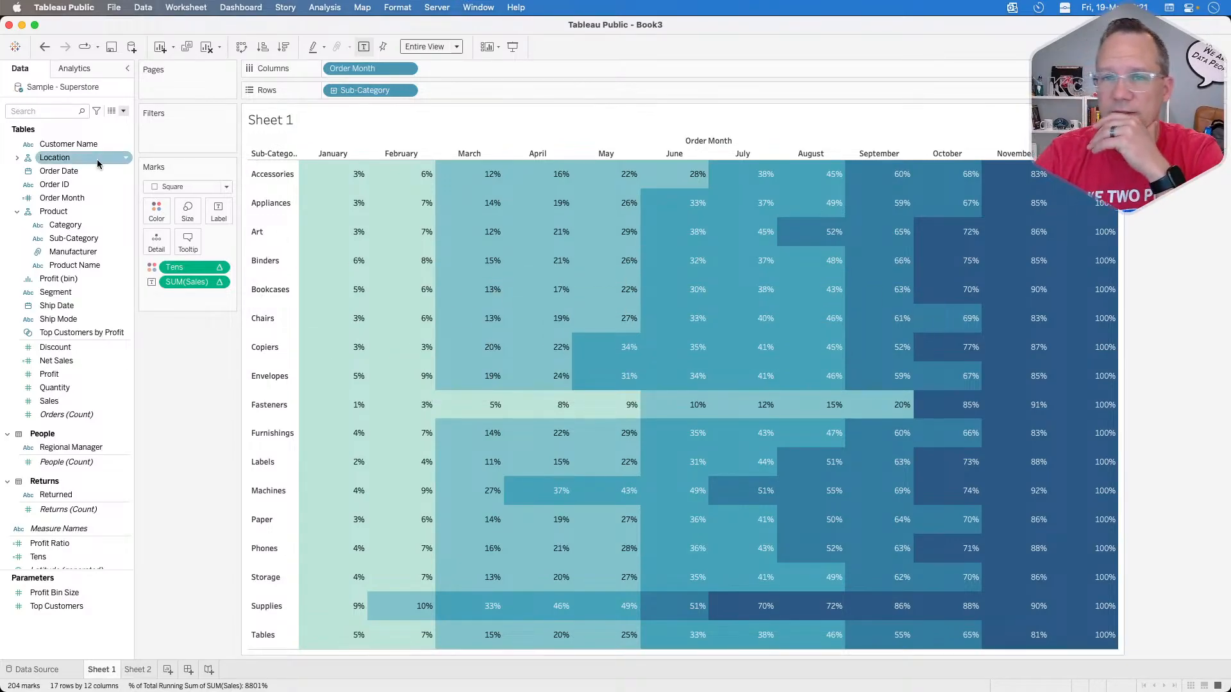
click(84, 70)
click(27, 75)
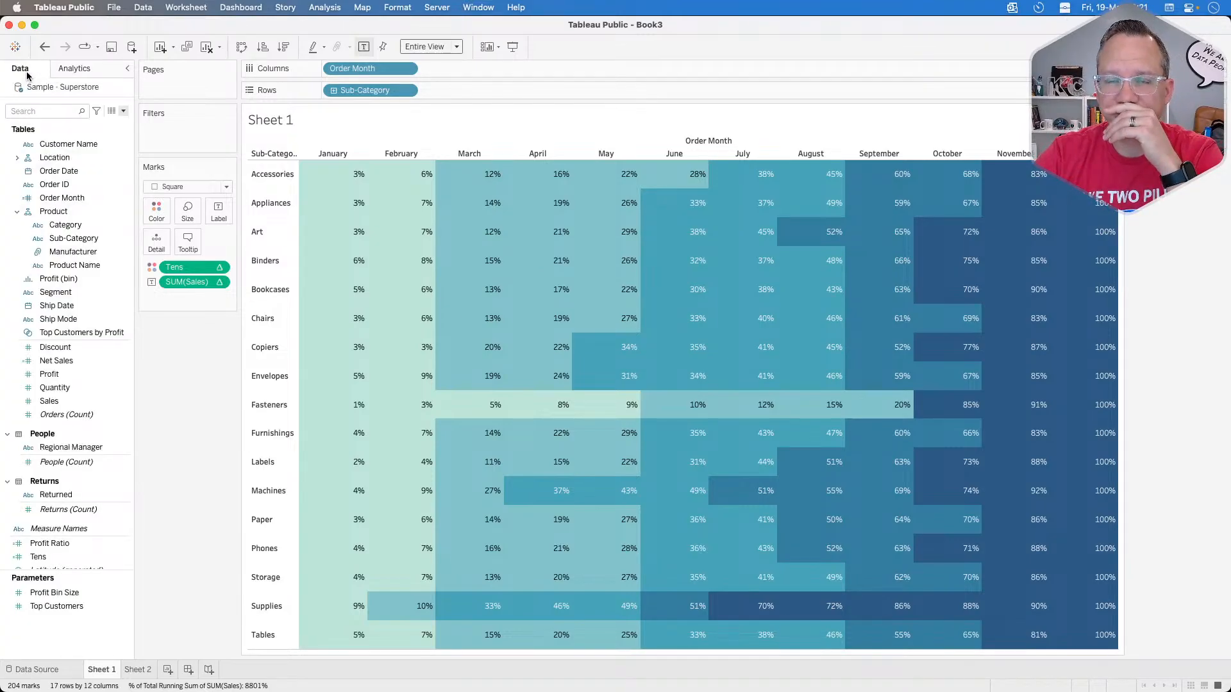
Step: Open the sheet's border formatting options from the heat map
right_click(471, 230)
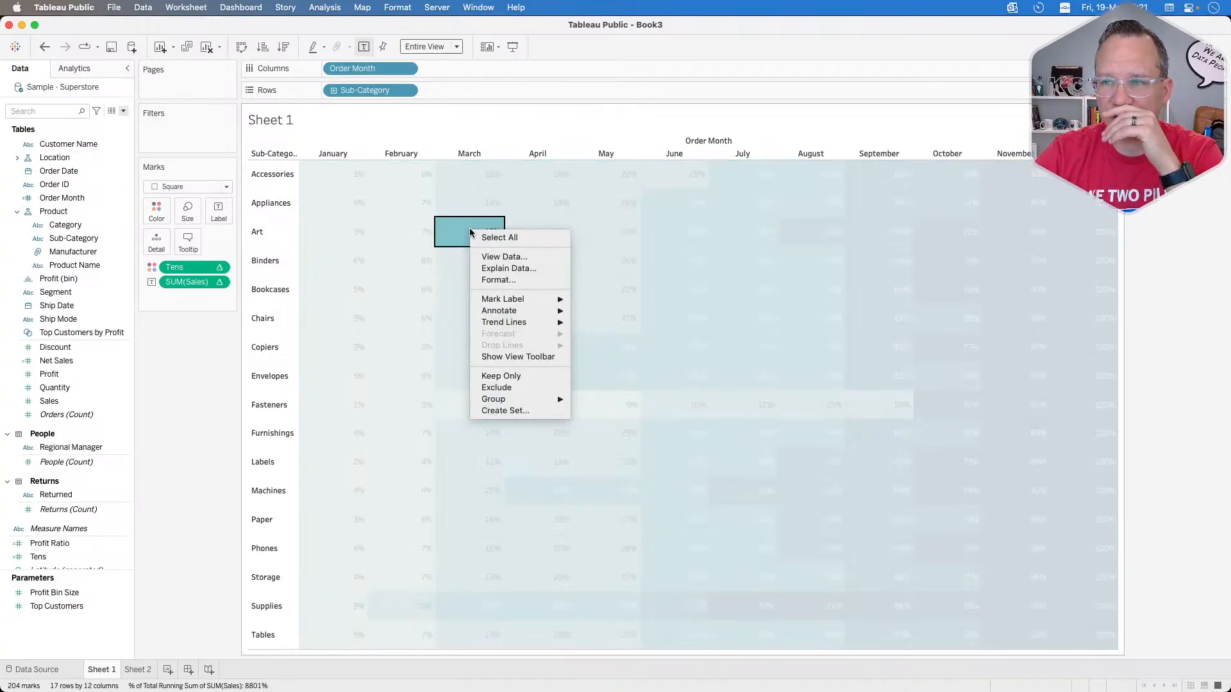
click(499, 281)
click(65, 92)
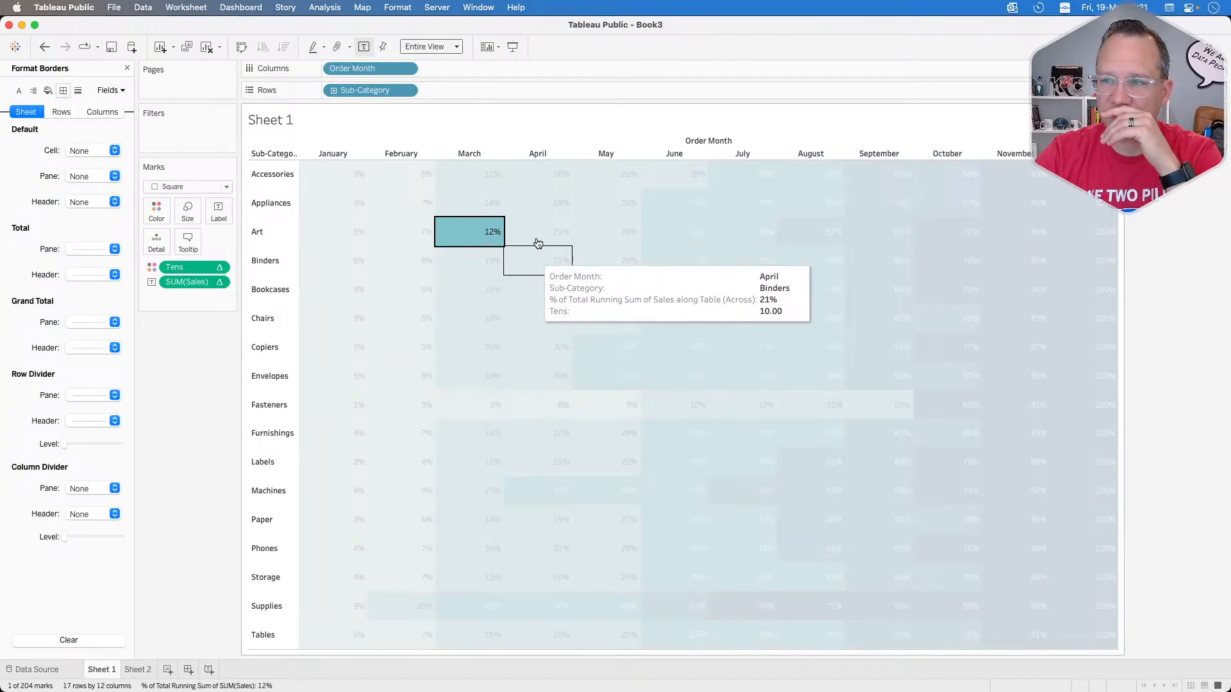
Step: Try a thick white row divider for the panes at the highest level, and clear the pane setting
click(114, 395)
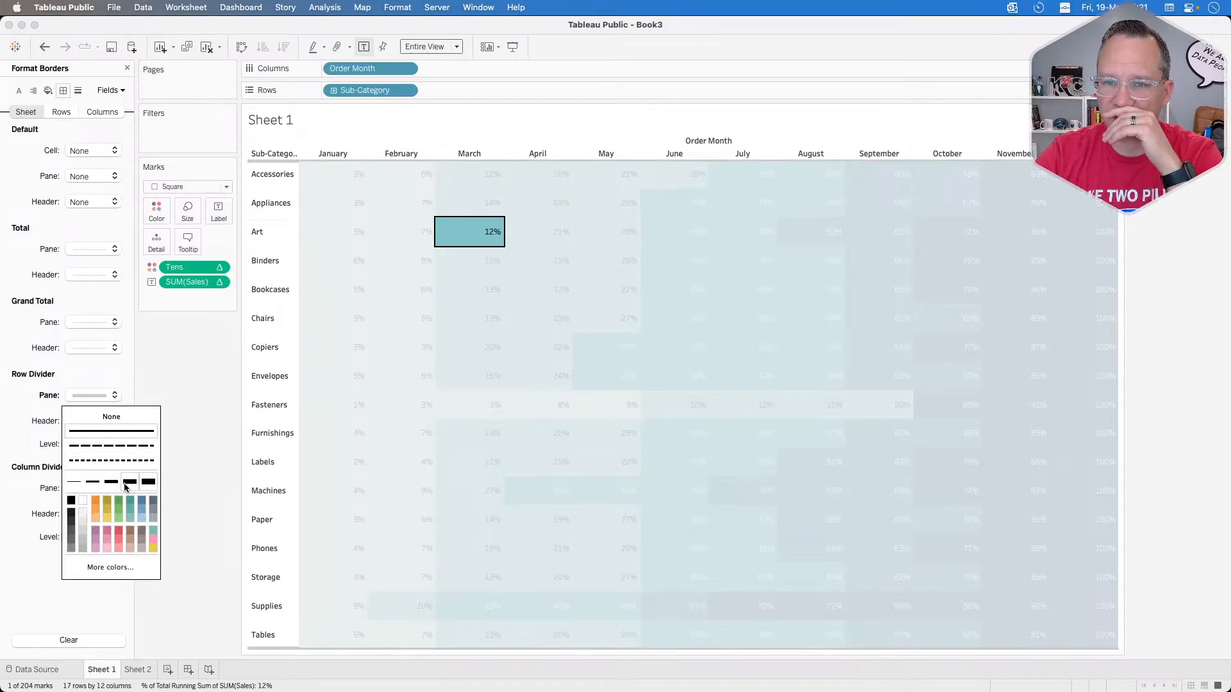
click(85, 503)
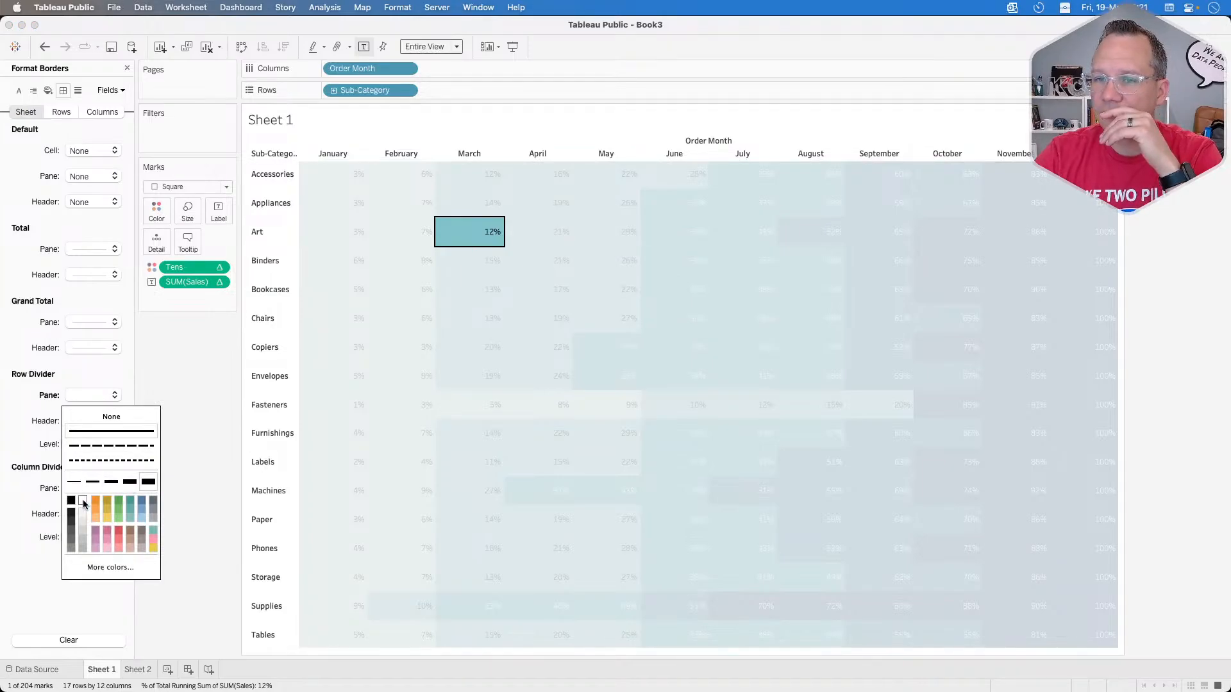
click(37, 425)
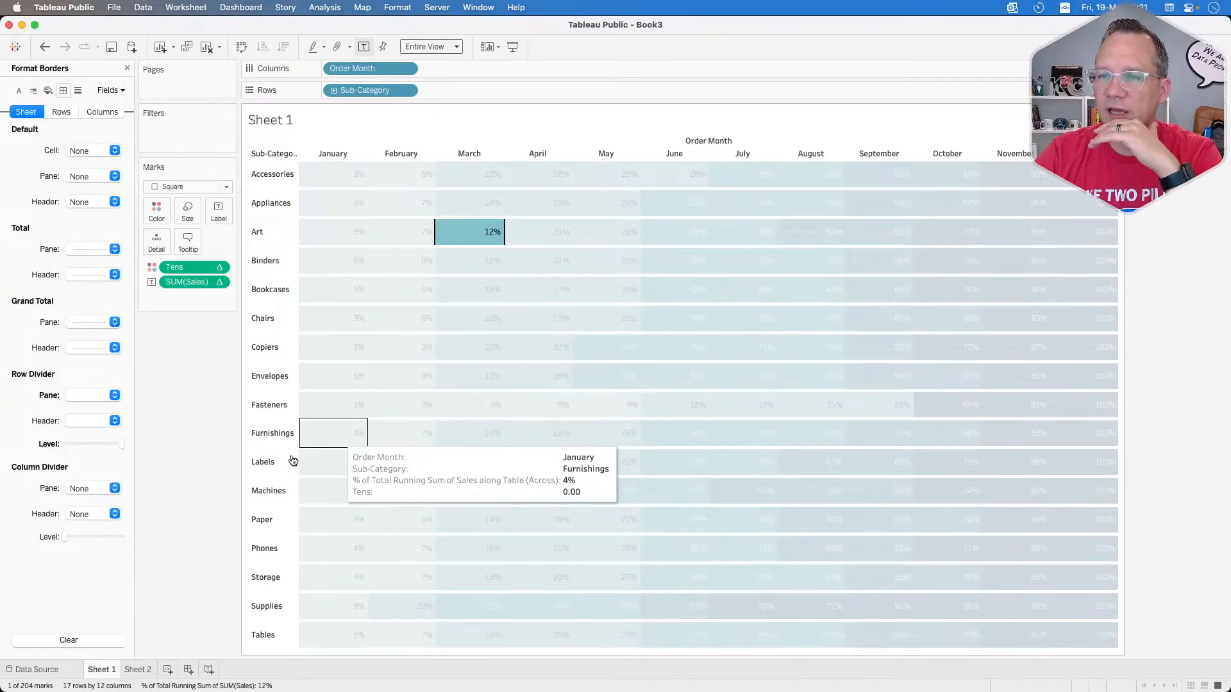
click(247, 469)
click(200, 490)
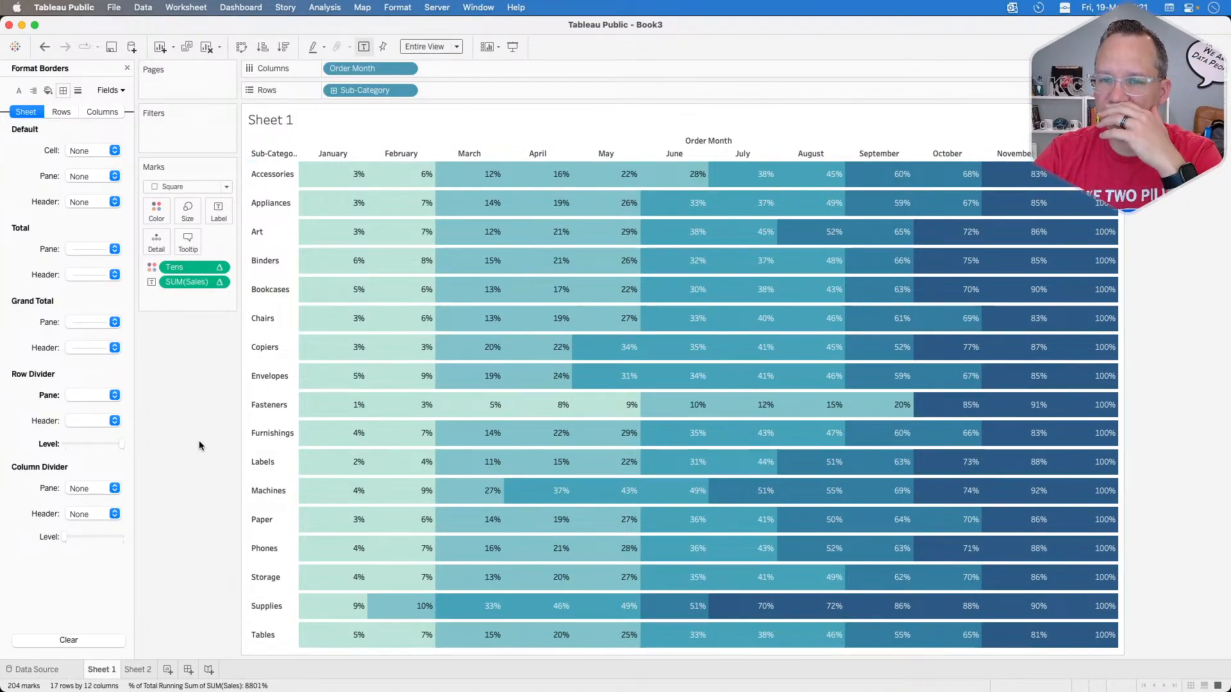
right_click(48, 398)
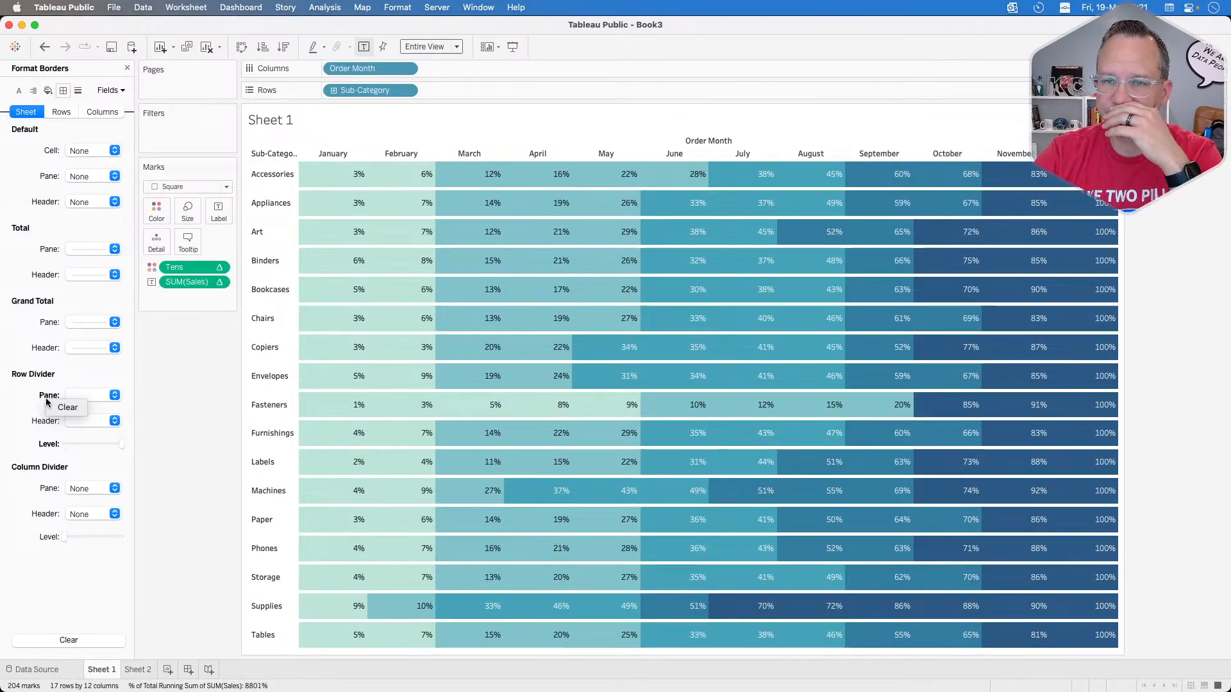
click(67, 407)
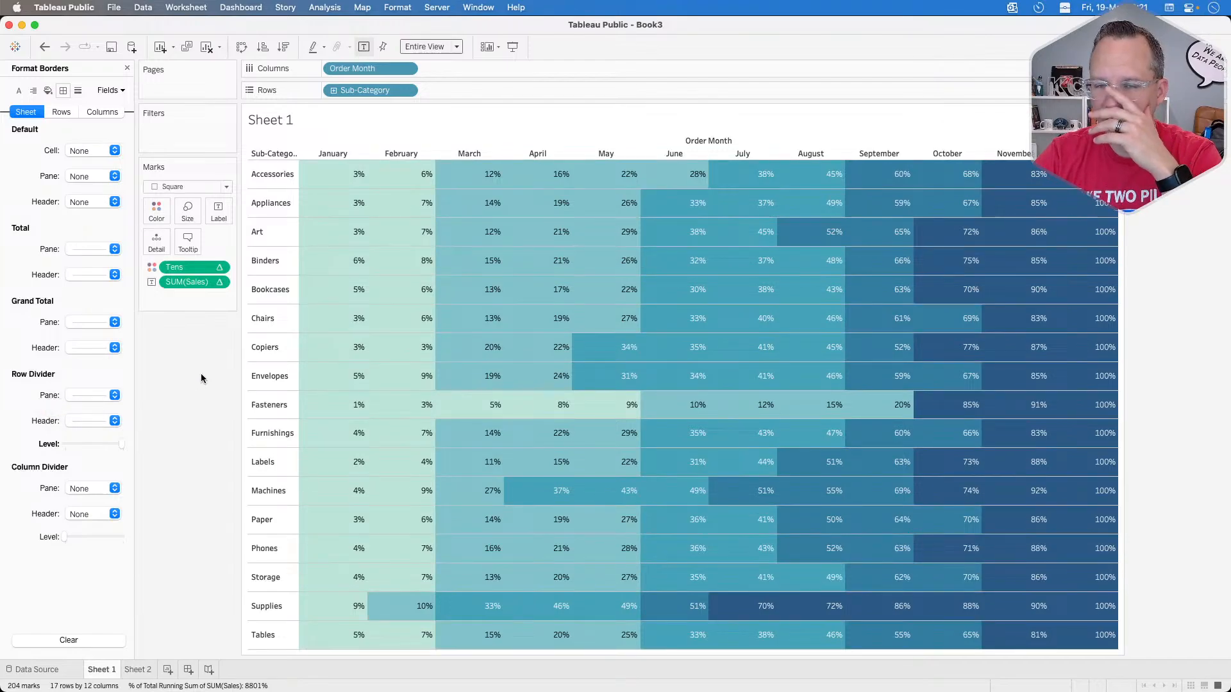
Step: Set the pane borders of both the row divider and the column divider to None
click(103, 395)
click(111, 416)
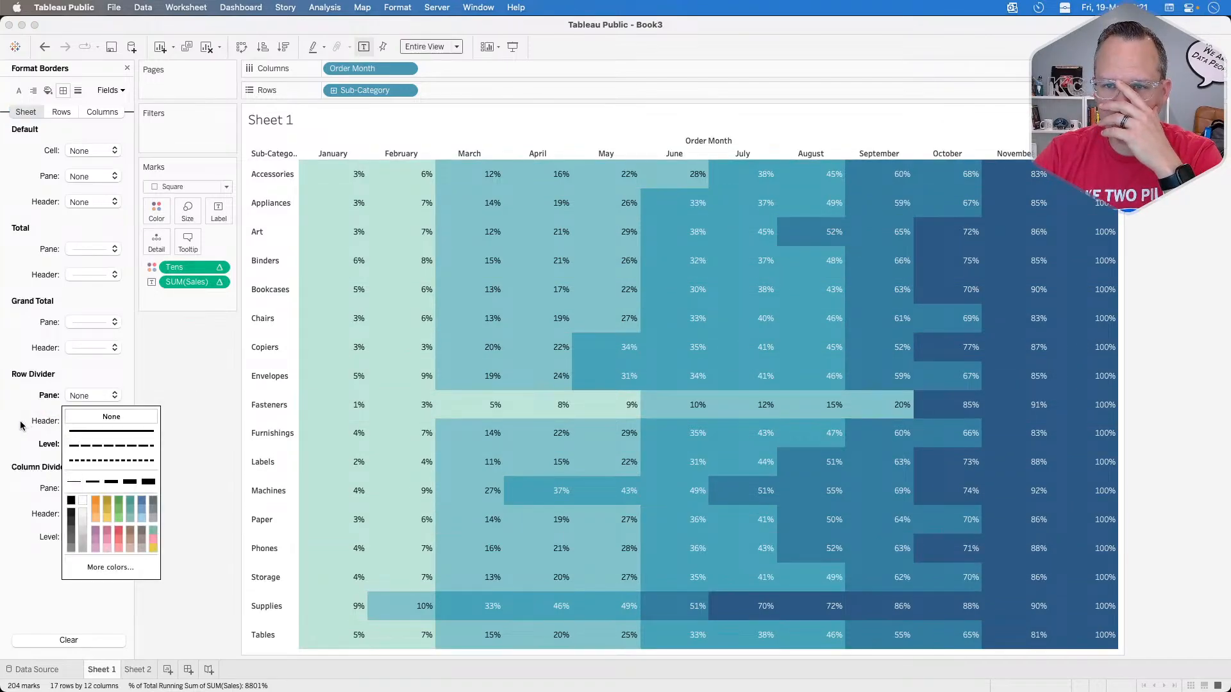
click(83, 490)
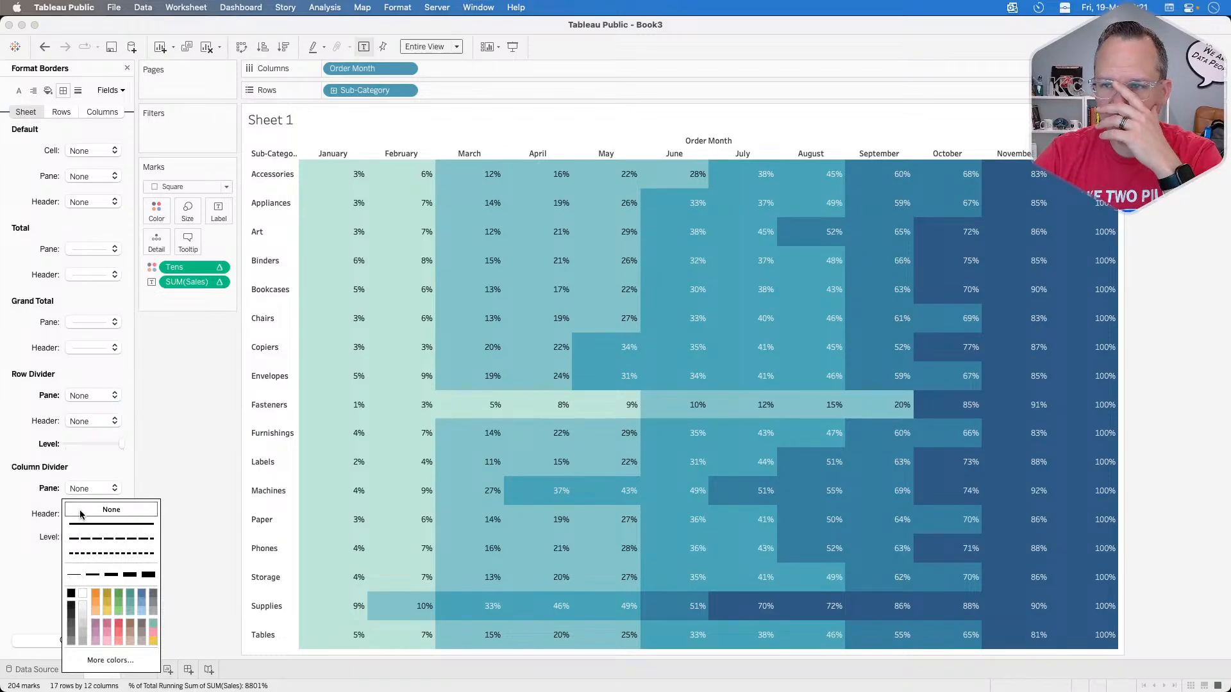
click(81, 510)
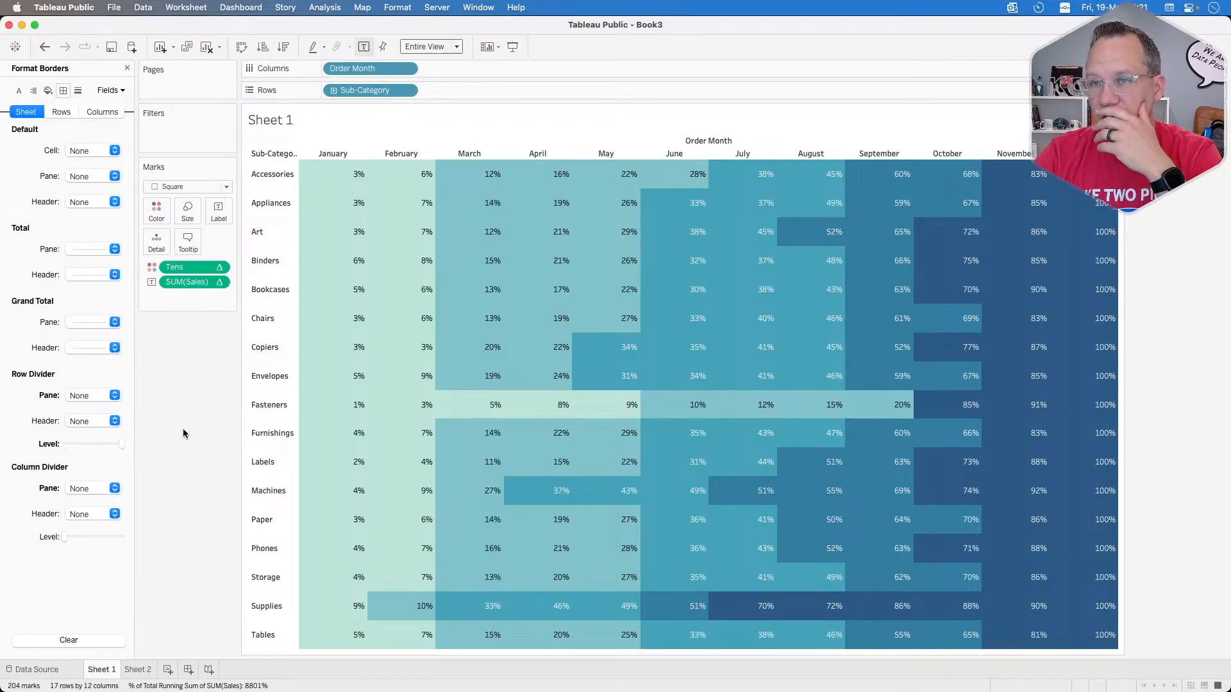
Step: Hide the Sub-Category and Order Month field labels on the heat map and close the border formatting options
right_click(259, 156)
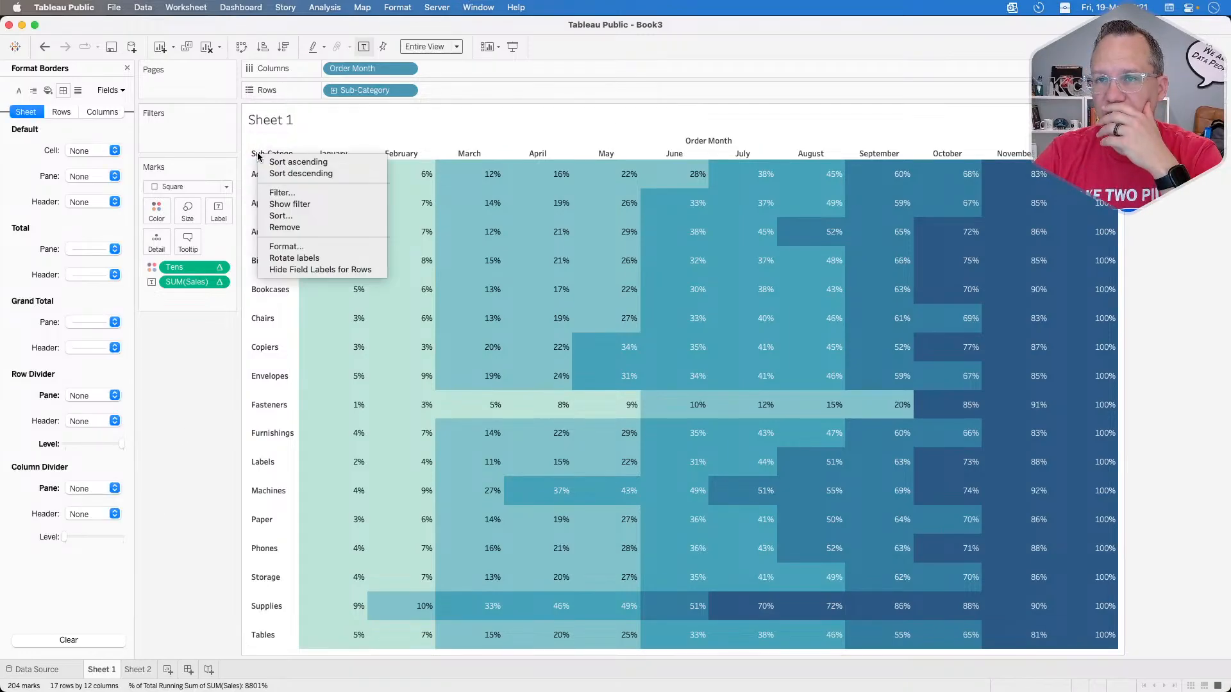
click(307, 270)
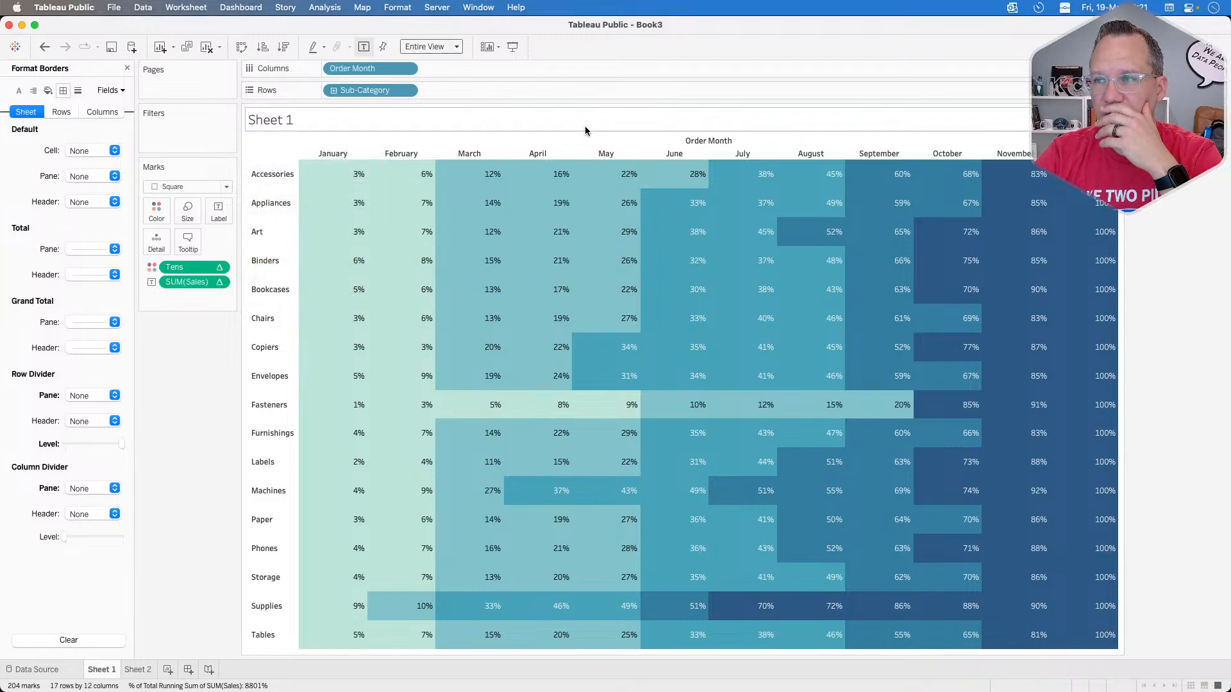
right_click(628, 138)
click(671, 186)
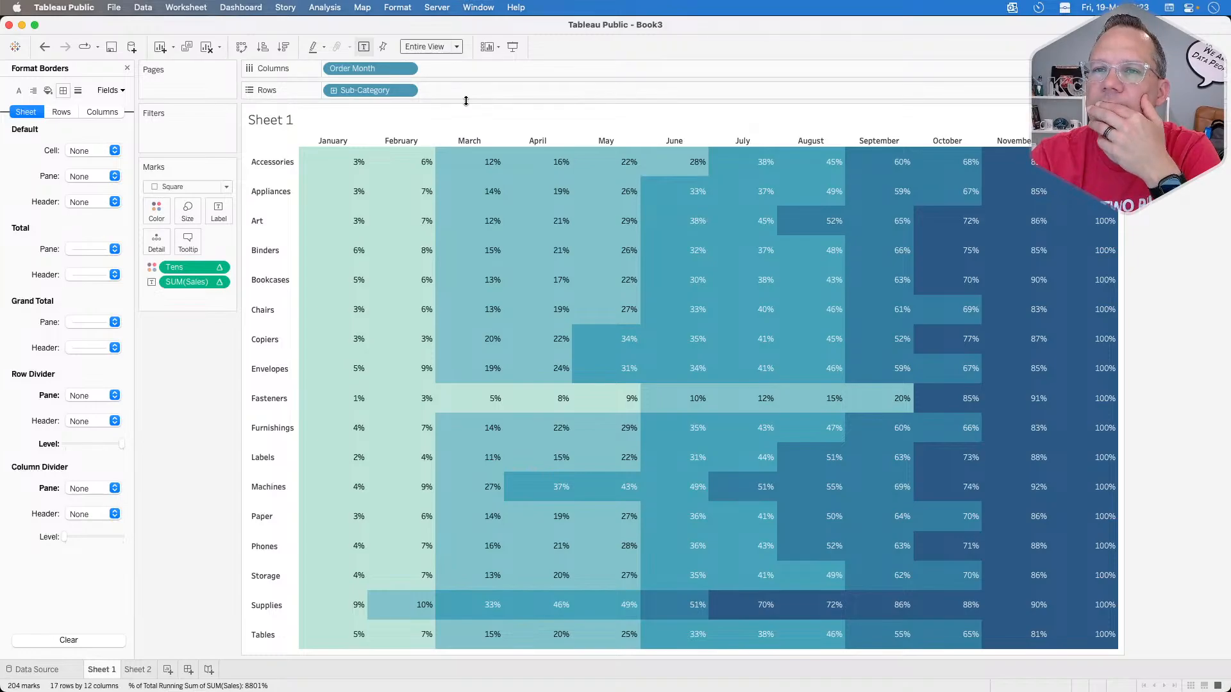
click(126, 68)
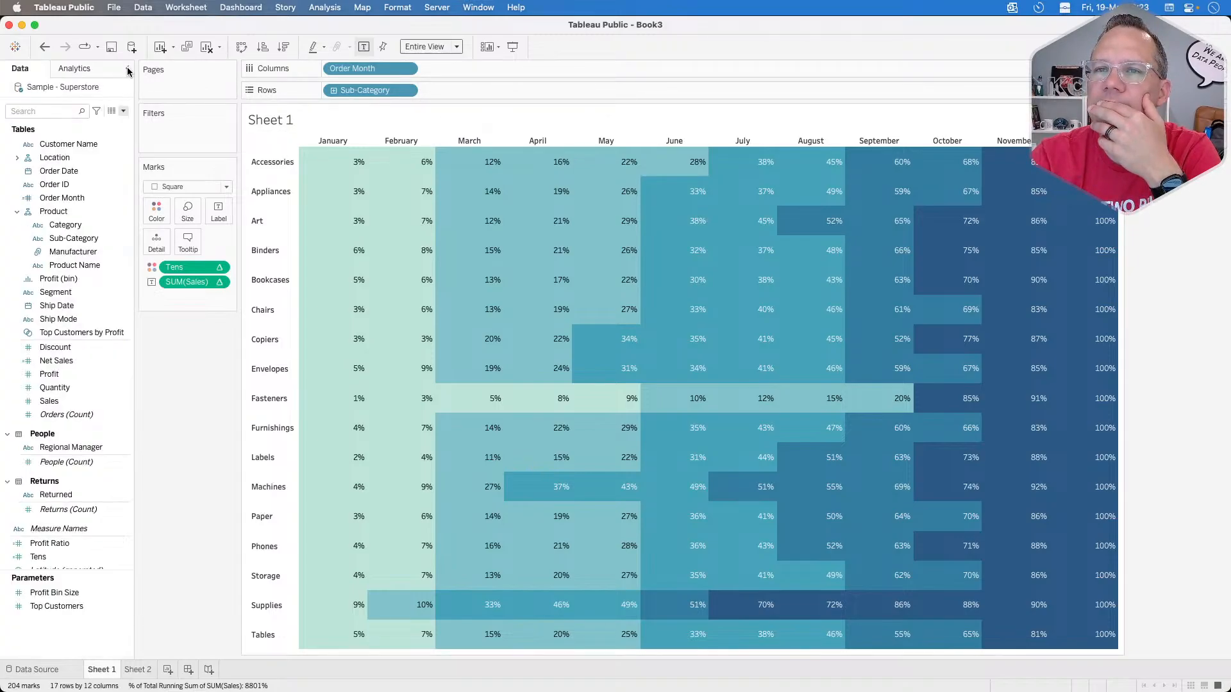
Step: Create a new calculated field named PH Column
click(123, 111)
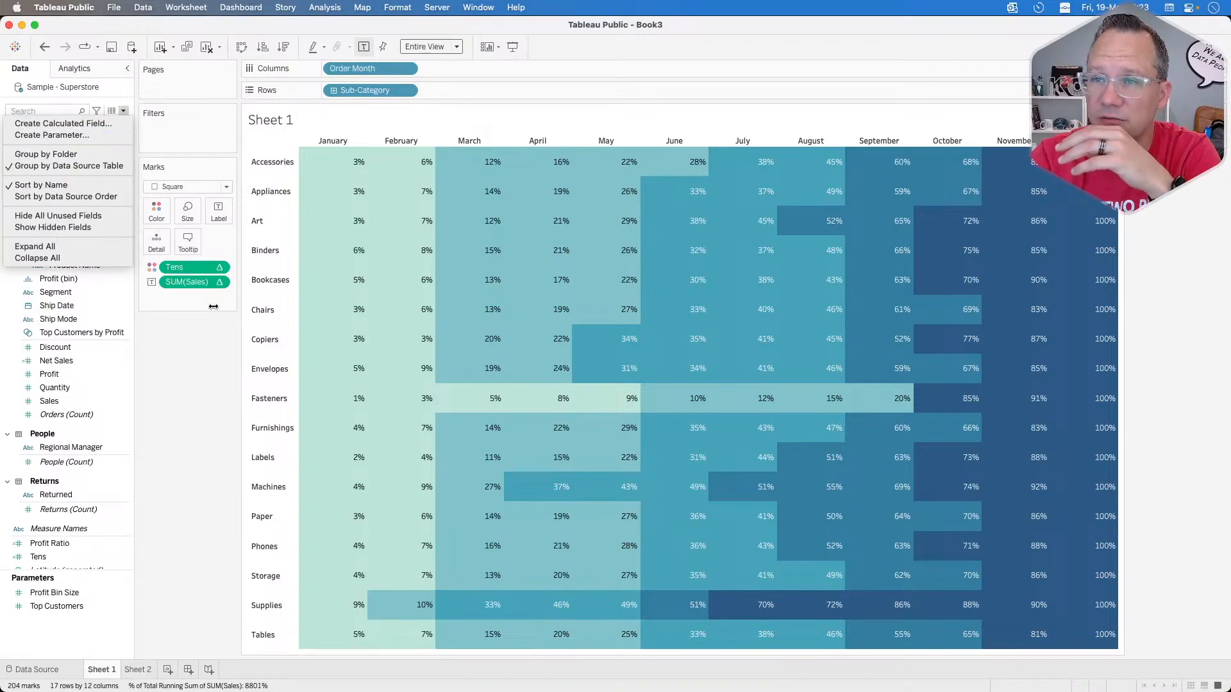
click(210, 427)
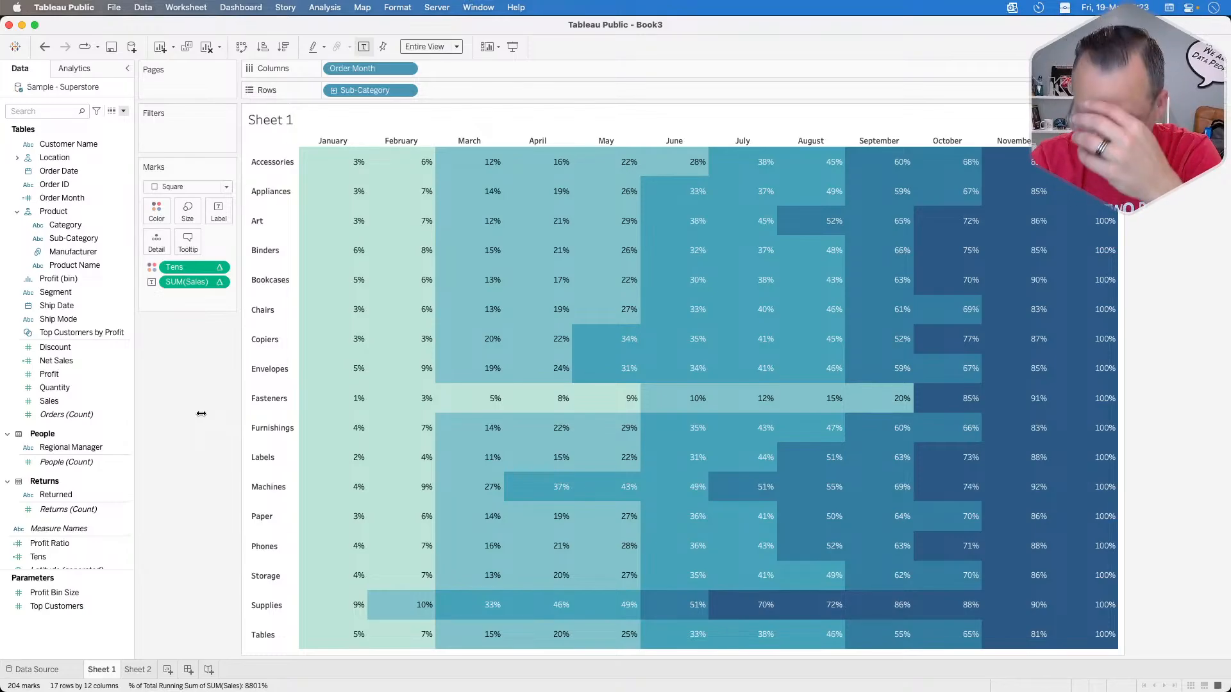
click(123, 111)
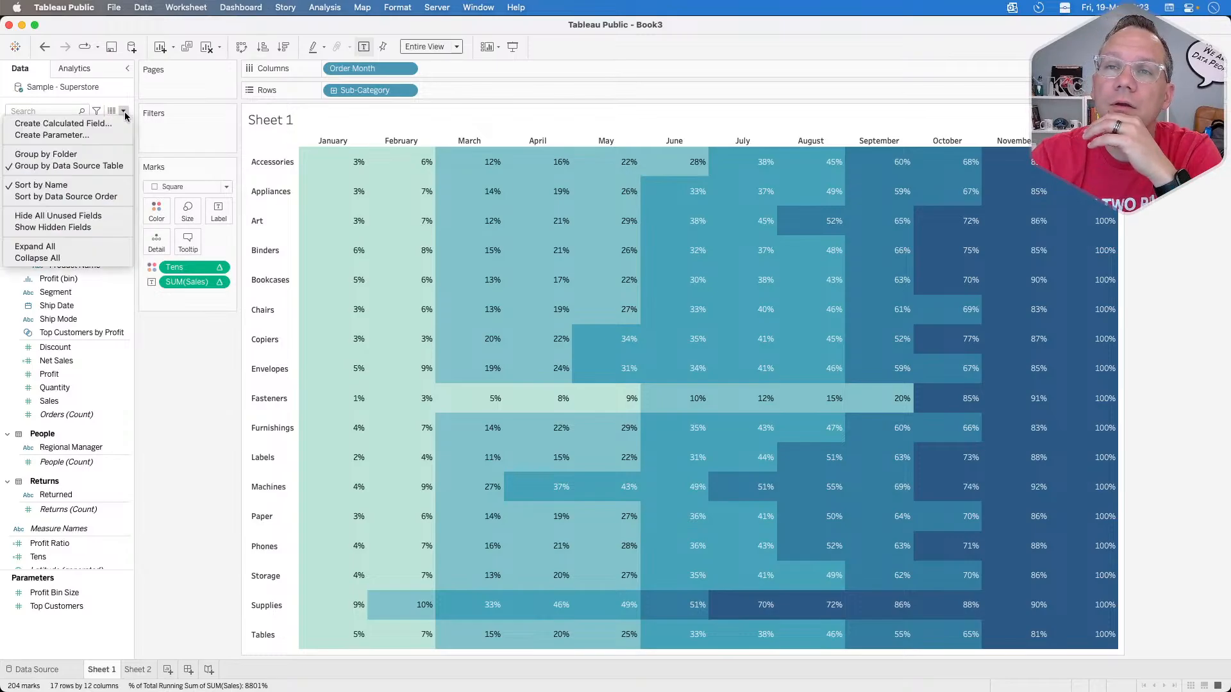
click(64, 123)
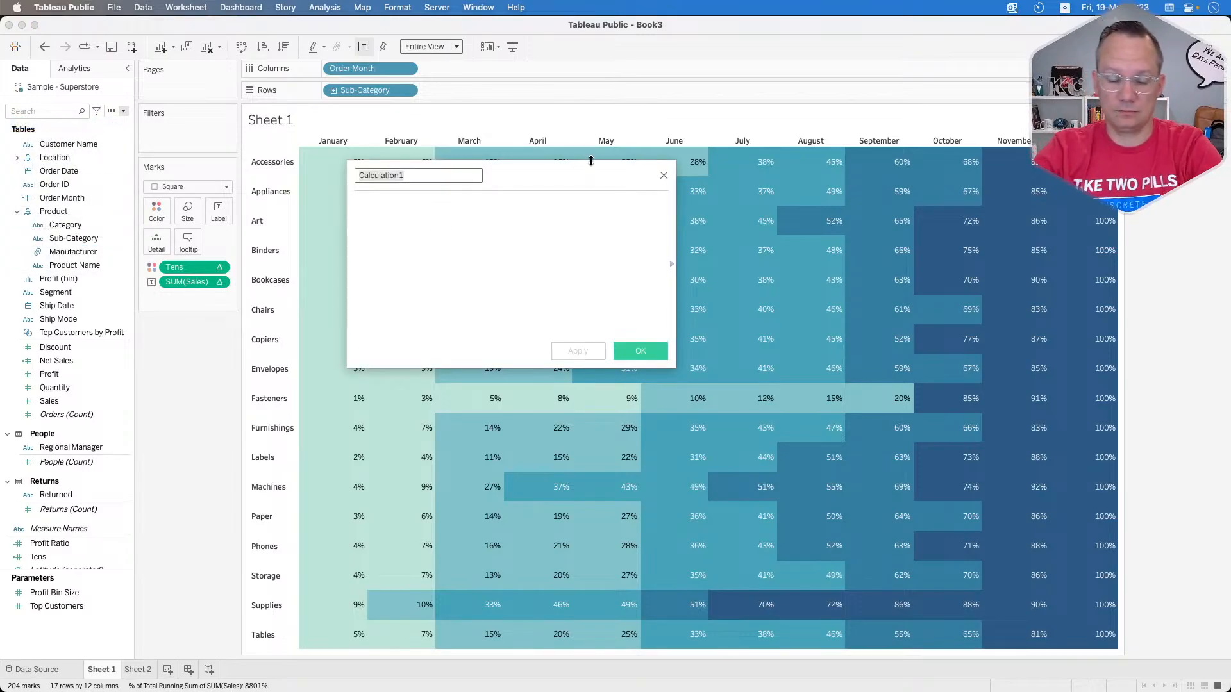
key(BackSpace)
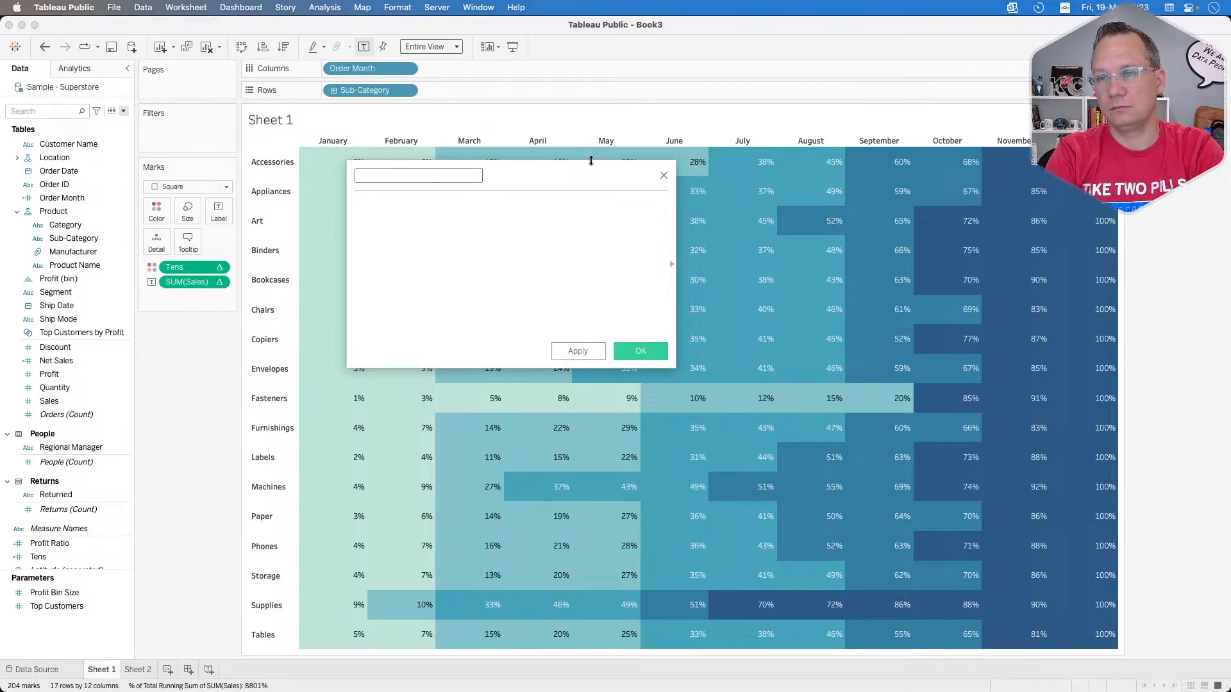
text(PH)
key(BackSpace)
key(BackSpace)
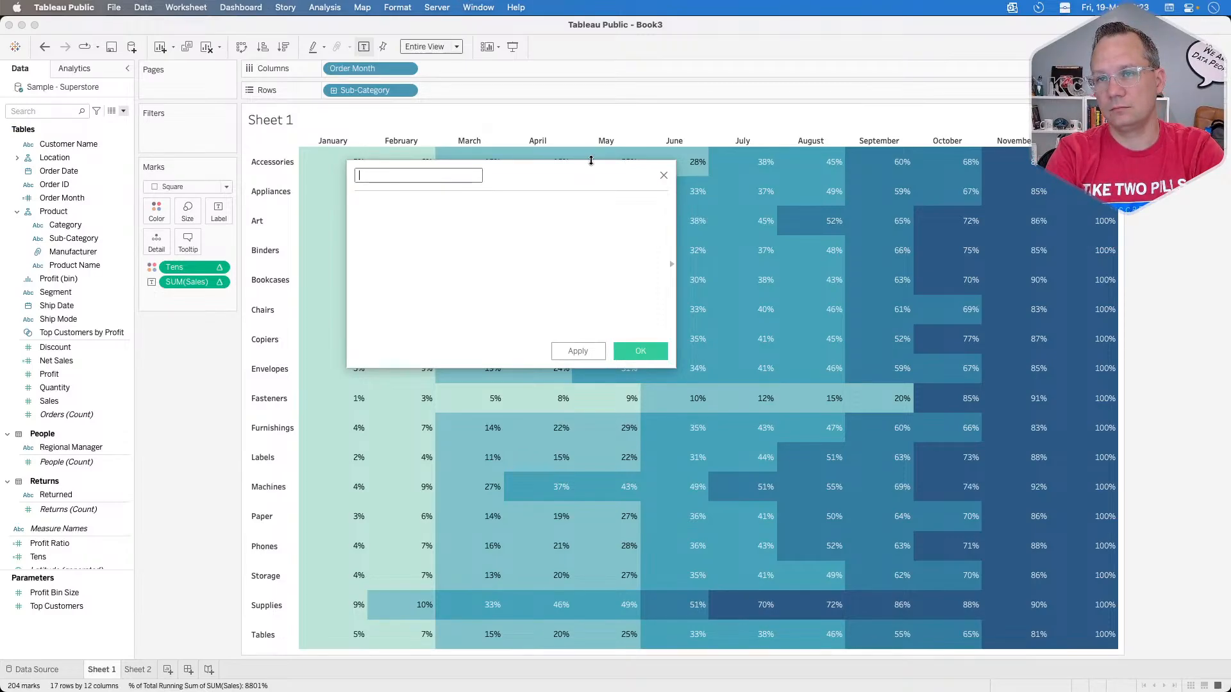
text(Gr)
key(BackSpace)
key(BackSpace)
text(PH COlo)
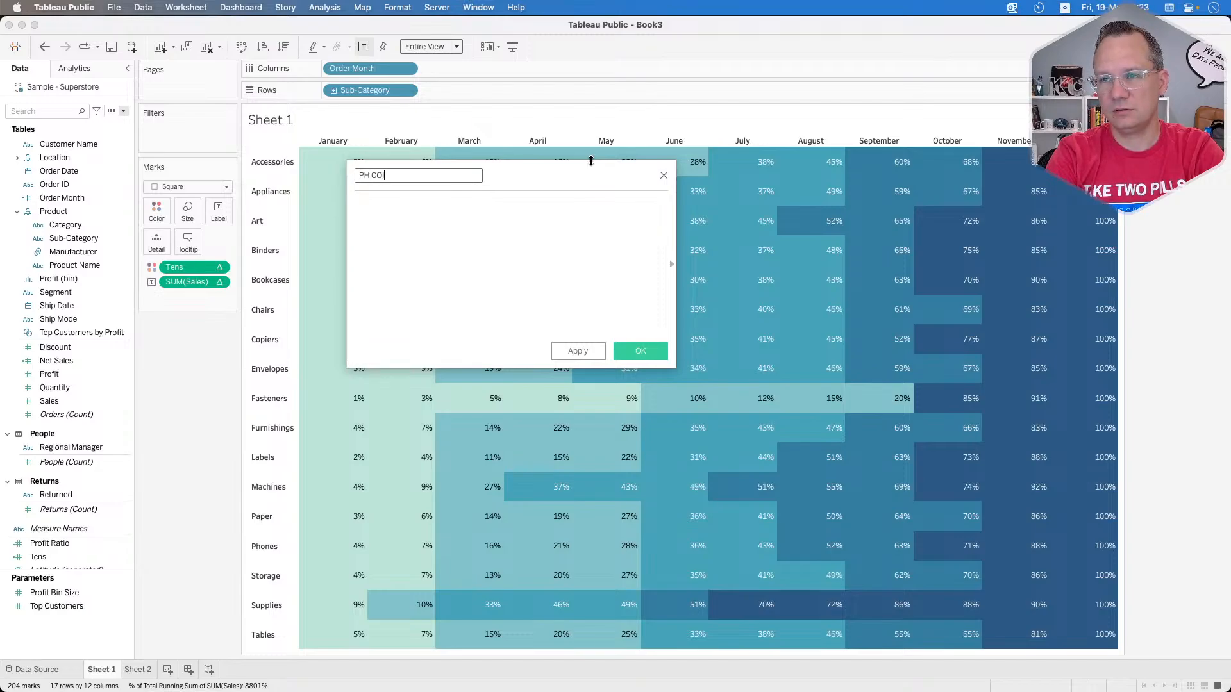
key(BackSpace)
key(BackSpace)
key(BackSpace)
text(olumn)
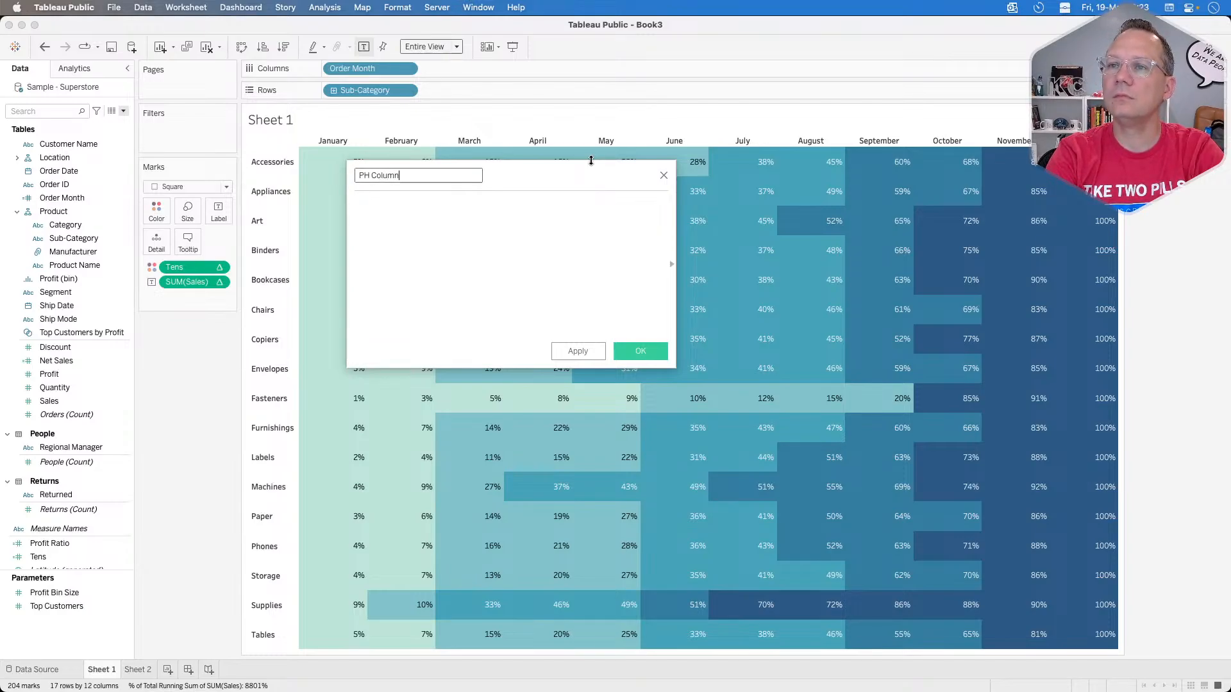
key(Tab)
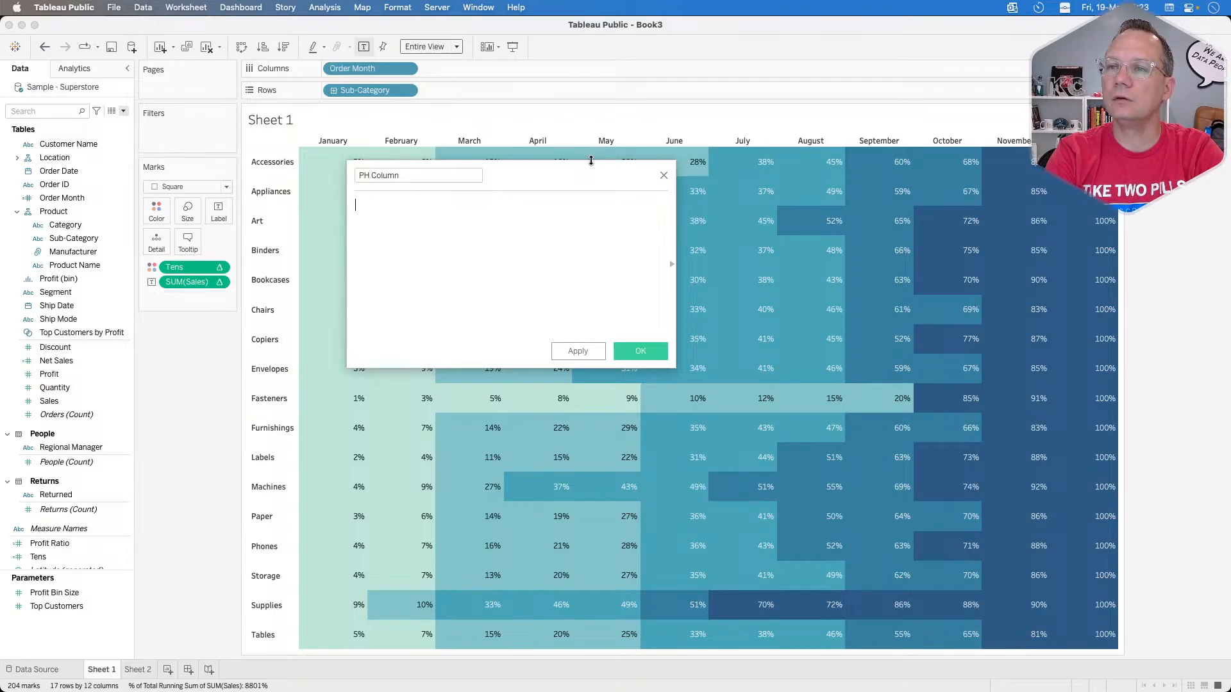
Step: Enter MIN(0.0) as the PH Column formula and save the field
text(min)
key(Return)
text(0.0))
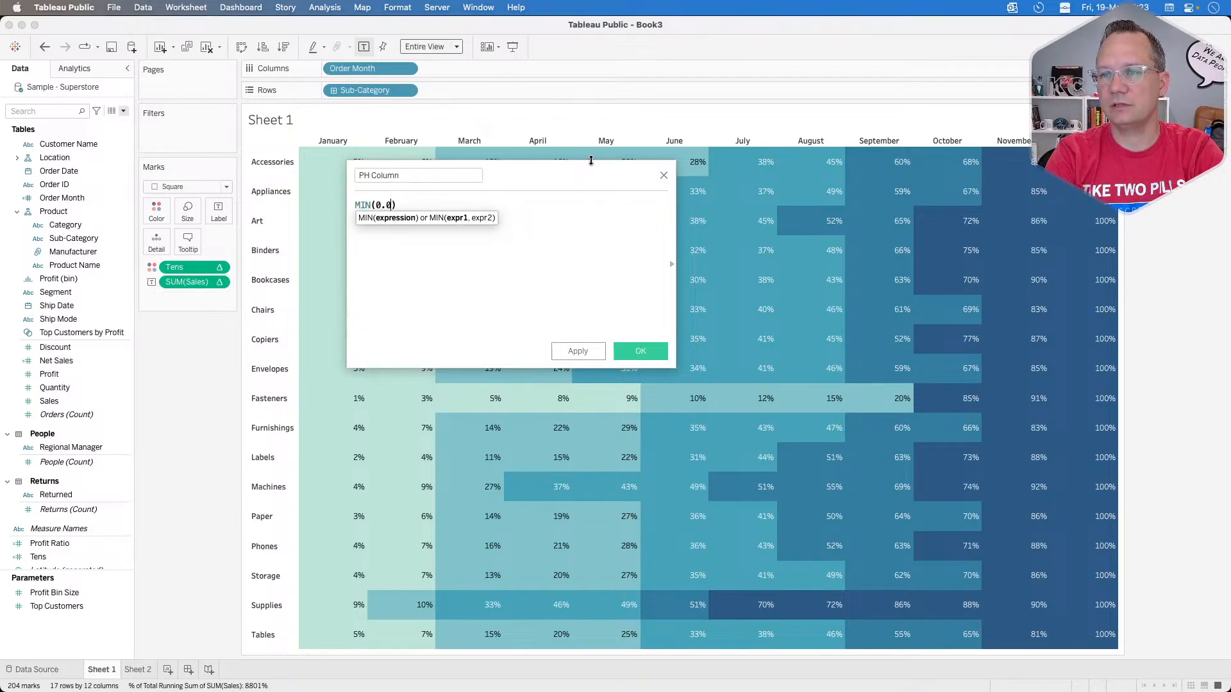
click(627, 350)
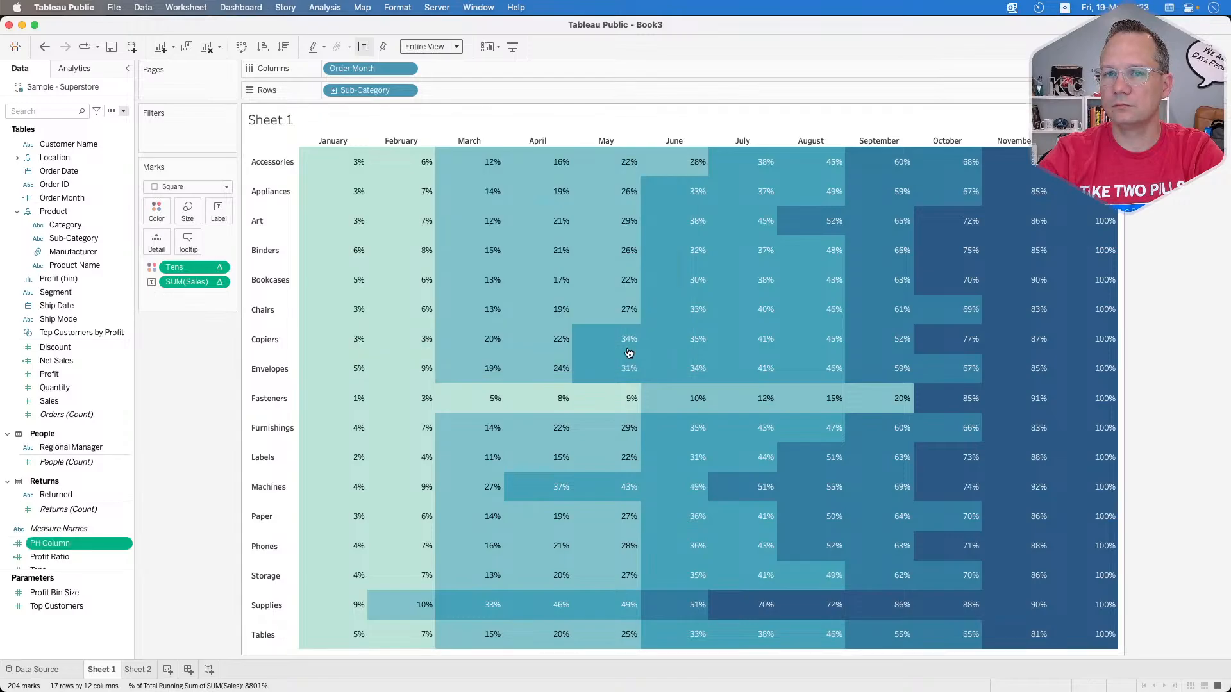
Step: Duplicate the PH Column calculated field, rename the copy PH Row, and save it
right_click(81, 550)
click(109, 359)
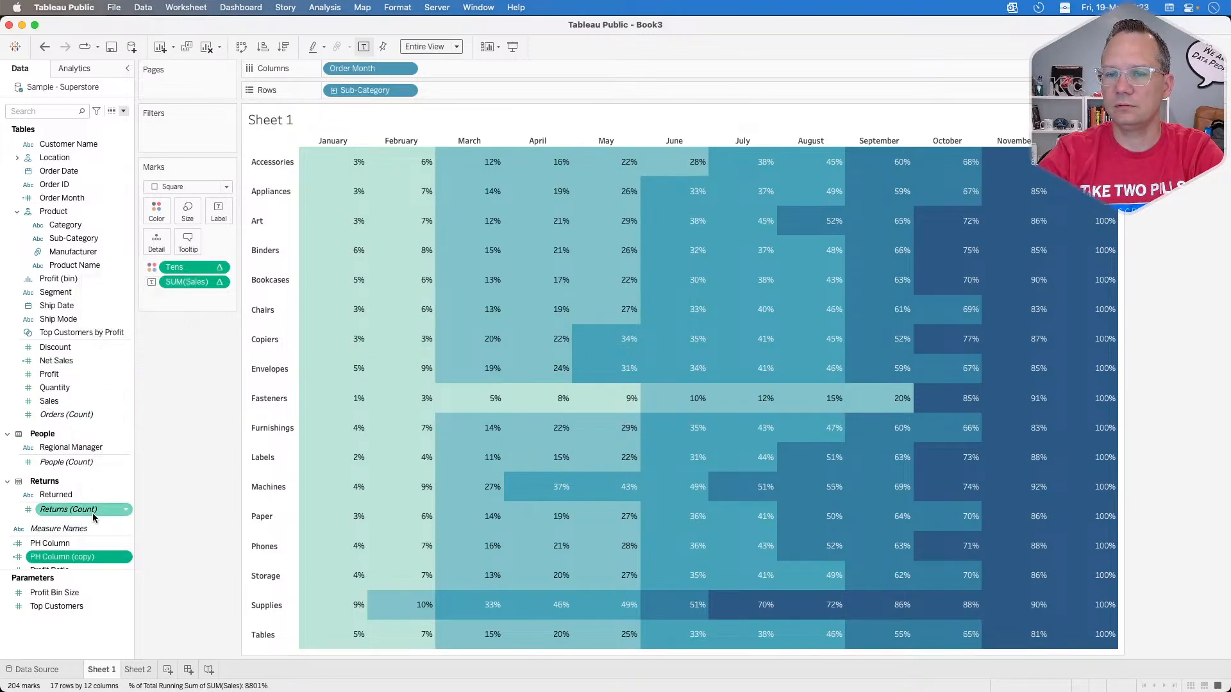
right_click(73, 559)
click(106, 356)
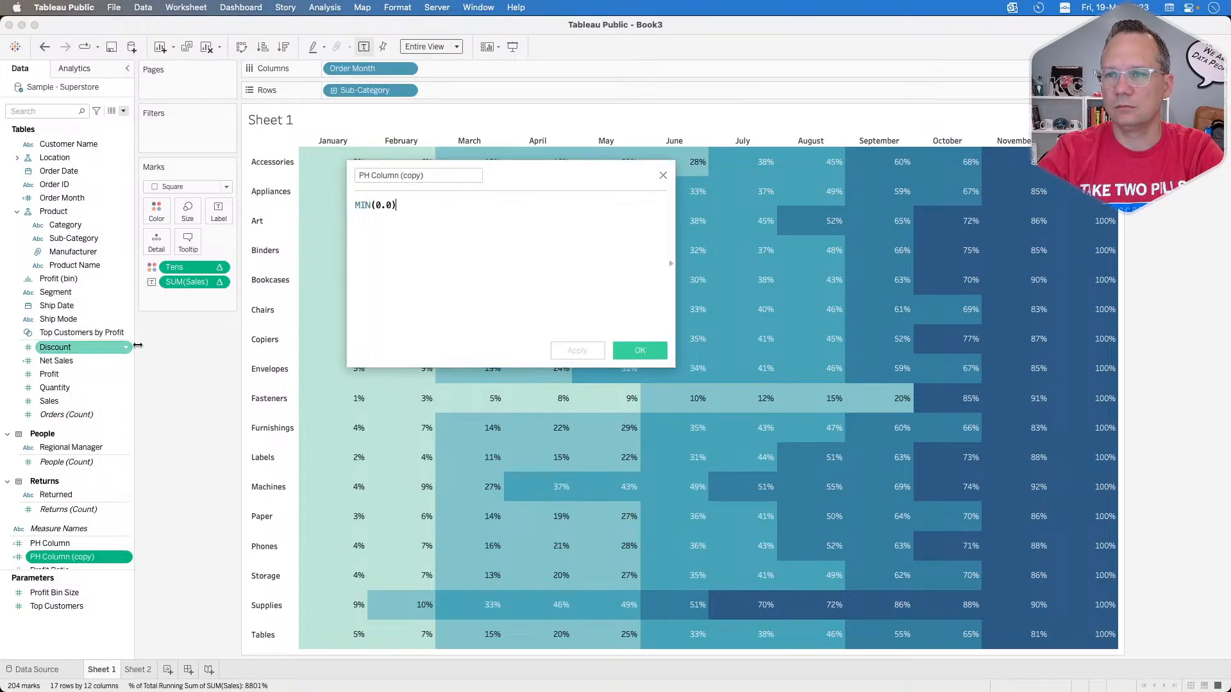
click(377, 175)
drag(373, 174, 527, 164)
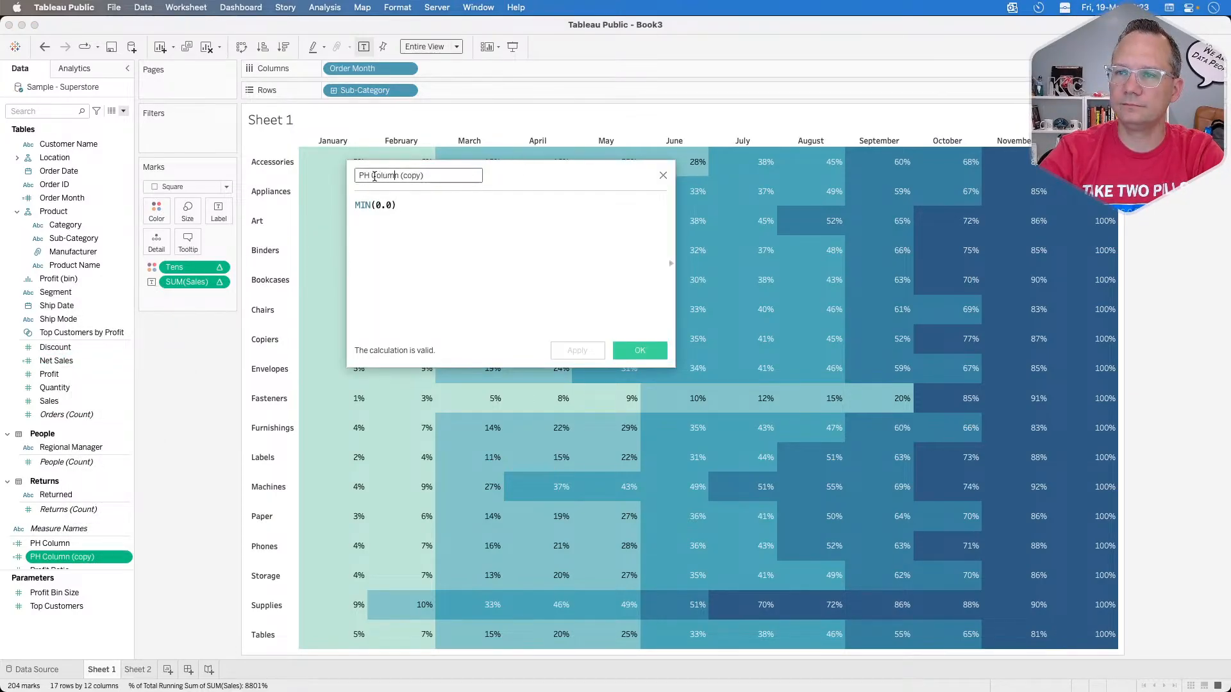
drag(372, 176, 524, 178)
text(Row)
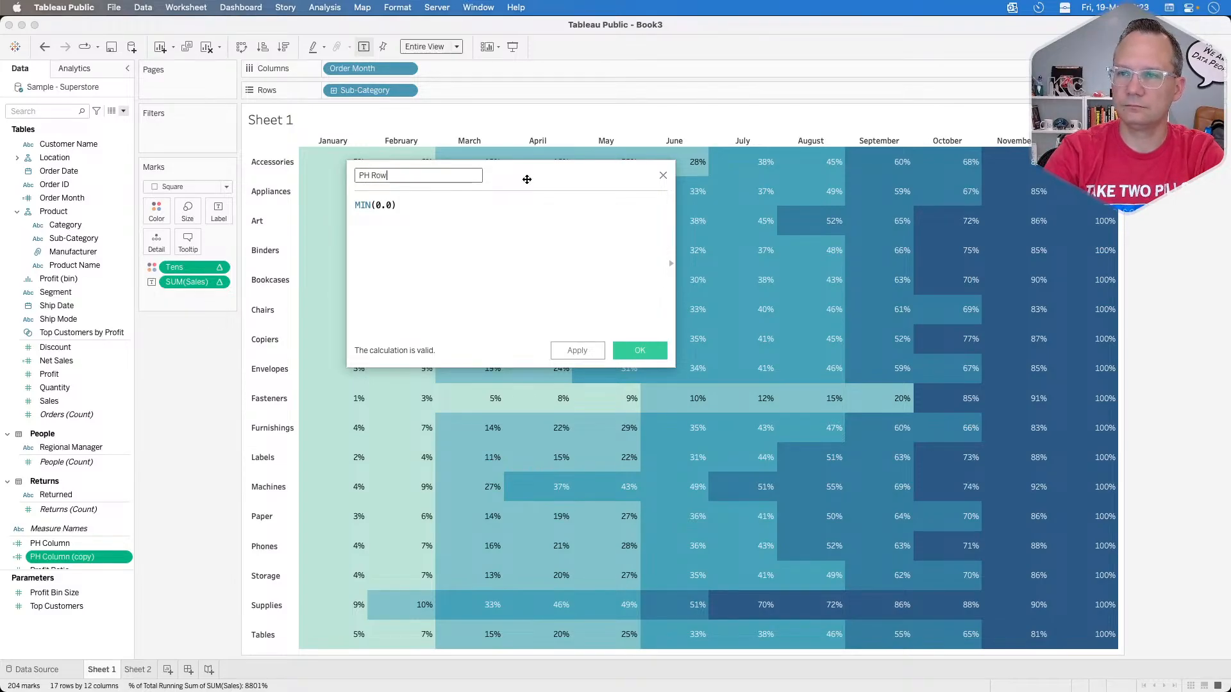
click(640, 351)
click(77, 545)
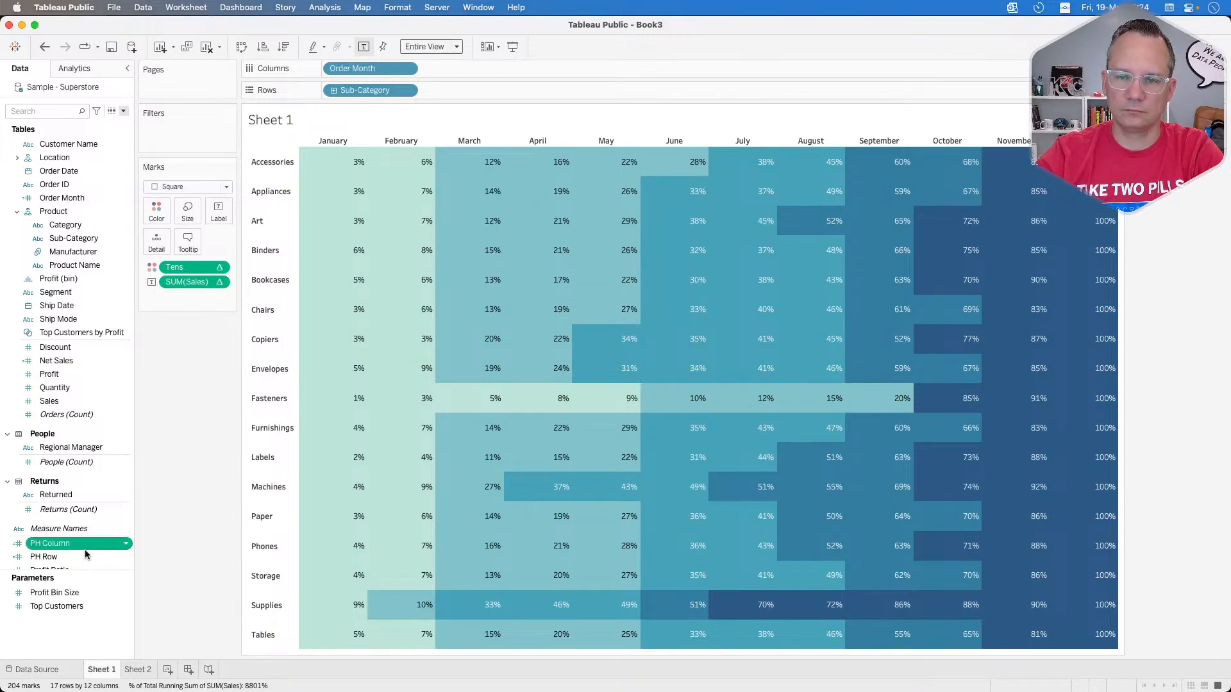
super+click(86, 556)
right_click(85, 557)
mouse_move(172, 480)
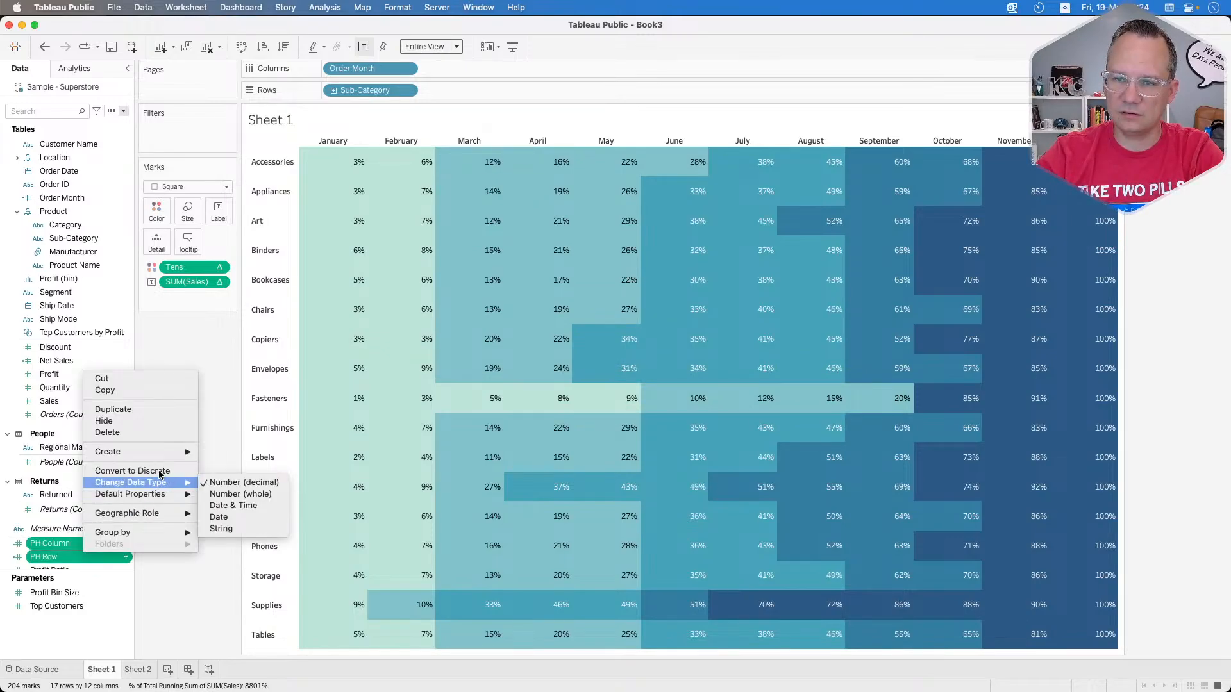
click(184, 596)
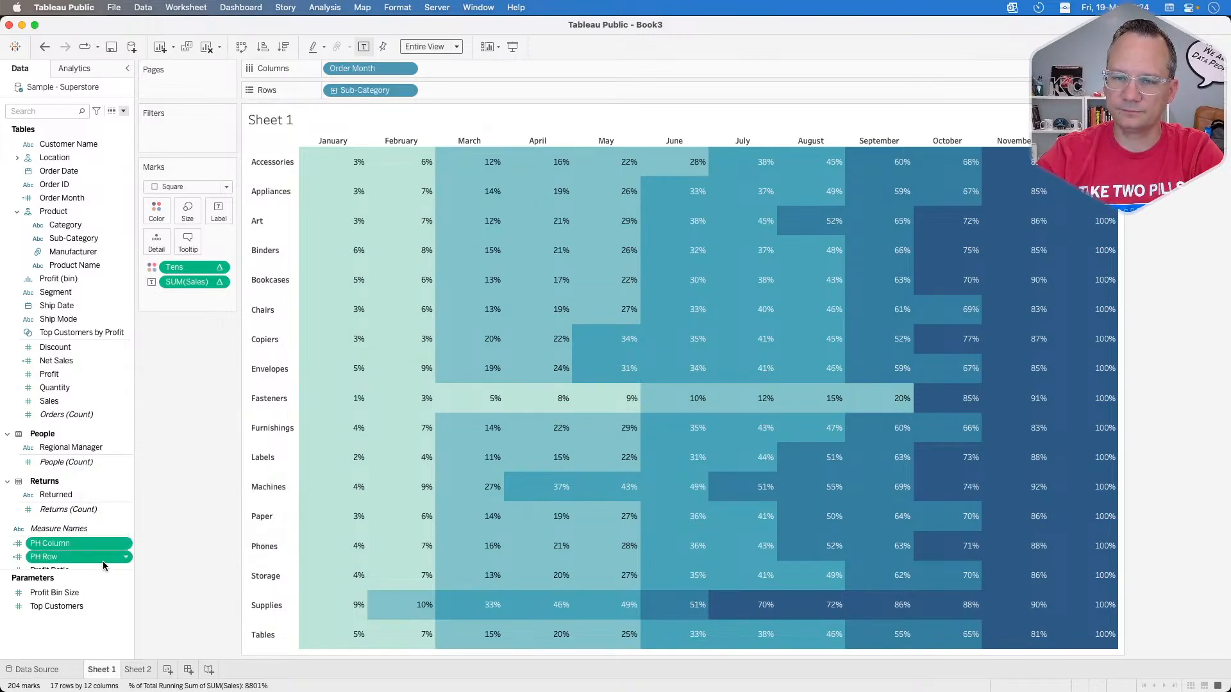
Step: Add PH Column to Columns after Order Month and PH Row to Rows after Sub-Category
click(59, 545)
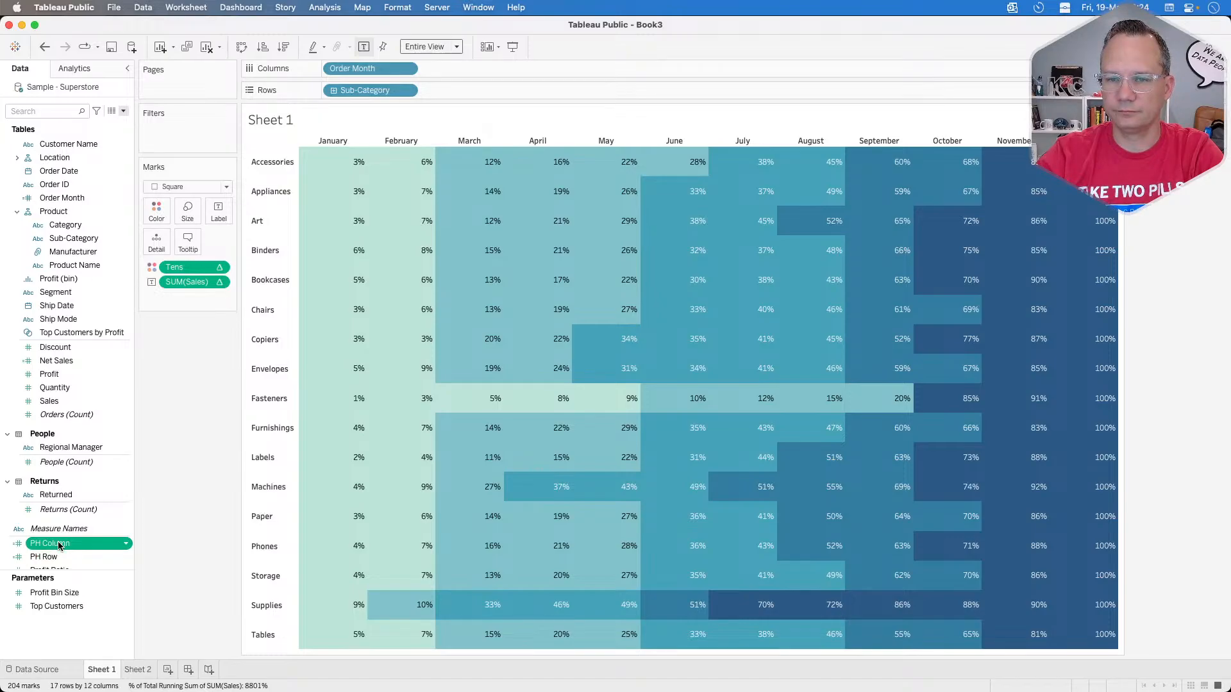
drag(62, 541, 449, 70)
drag(43, 557, 474, 99)
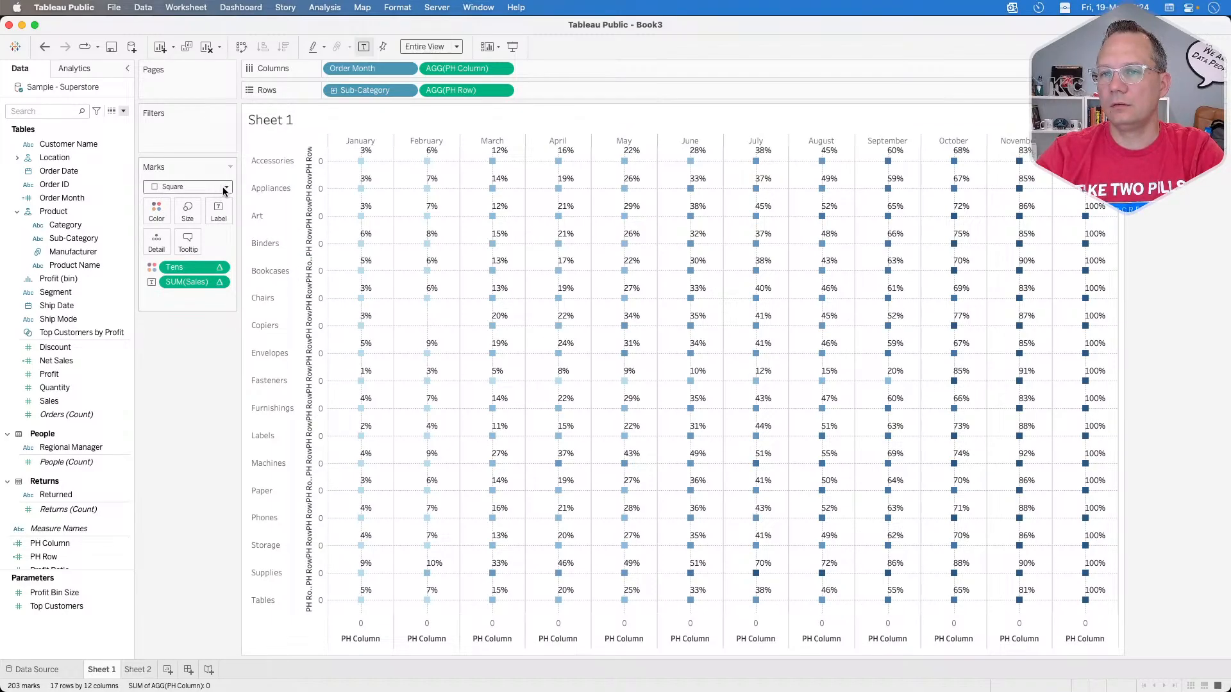
Step: Increase the size of the square marks to the maximum so they fill the heat map cells
click(187, 211)
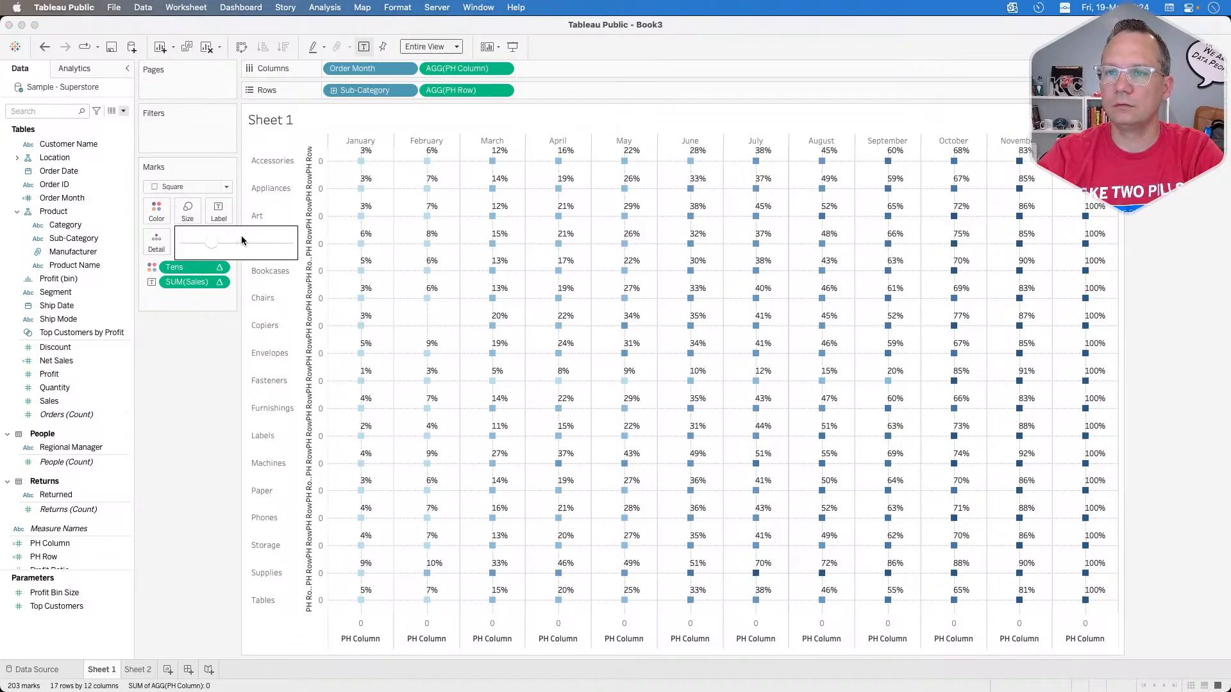
click(290, 245)
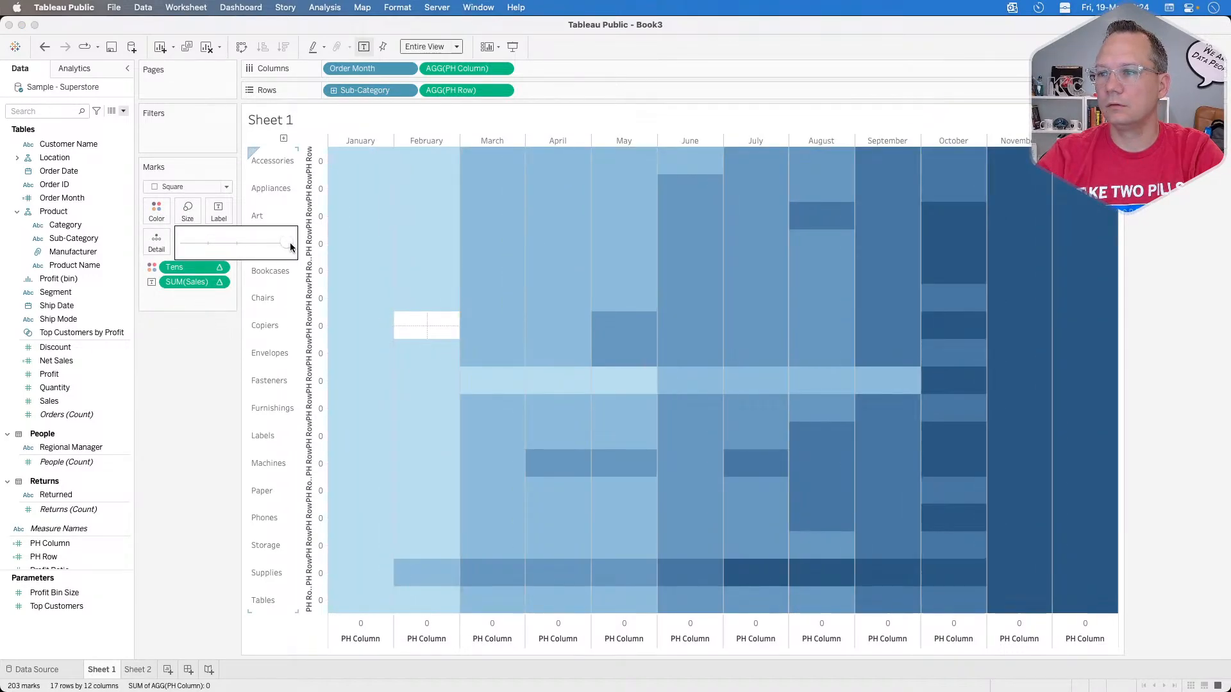
click(218, 400)
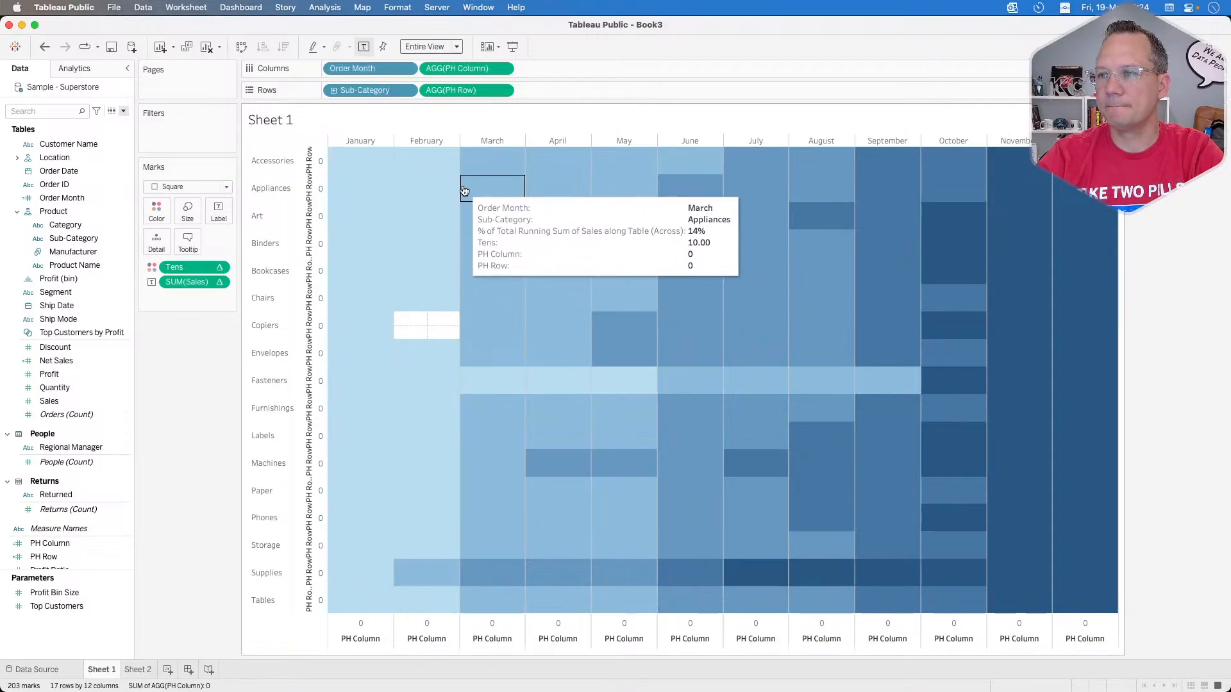
scroll(78, 473, down, 2)
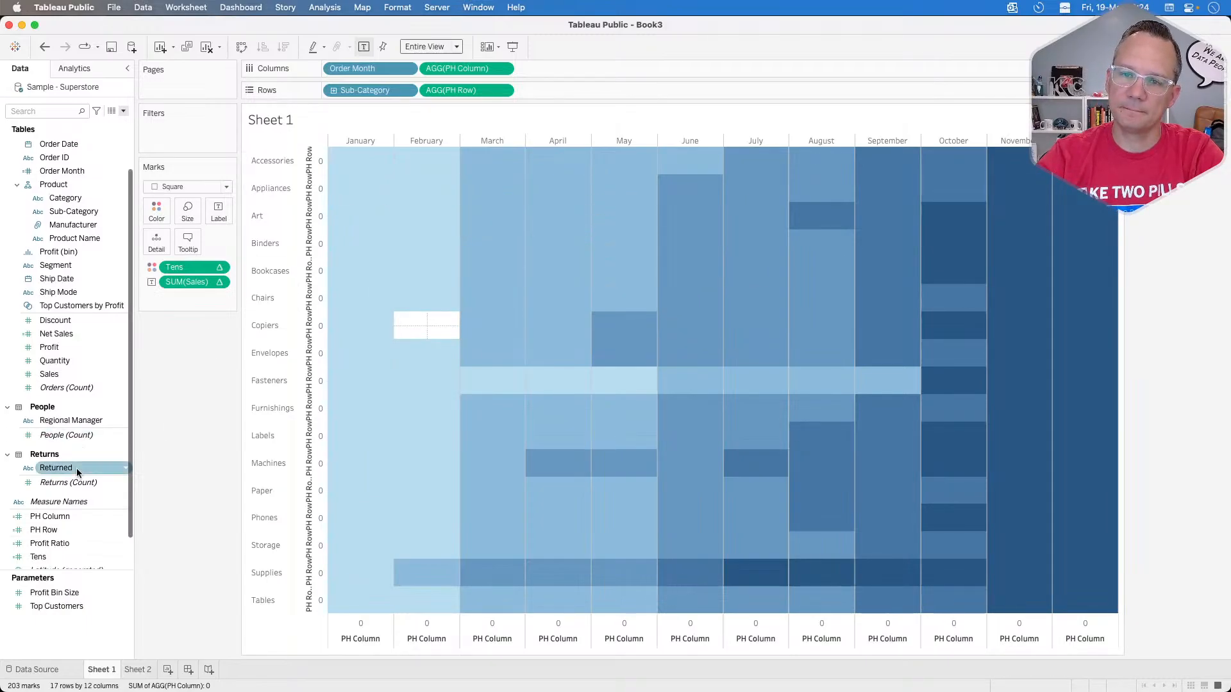
scroll(78, 473, down, 3)
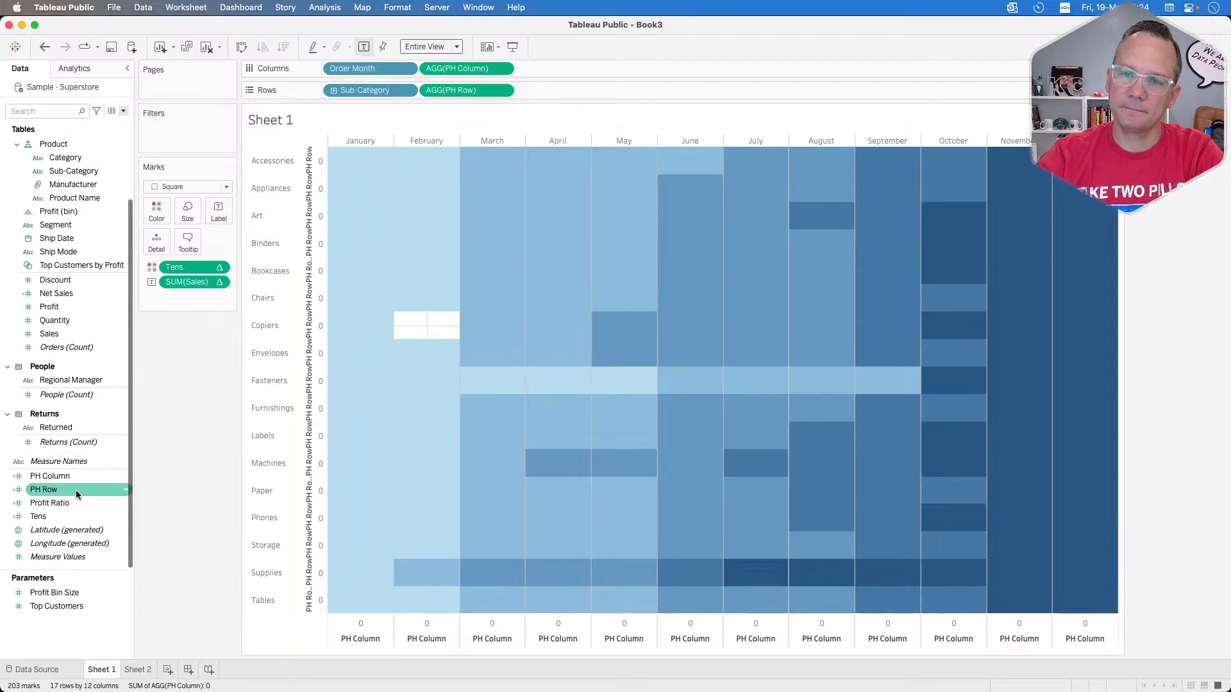
click(220, 268)
click(222, 268)
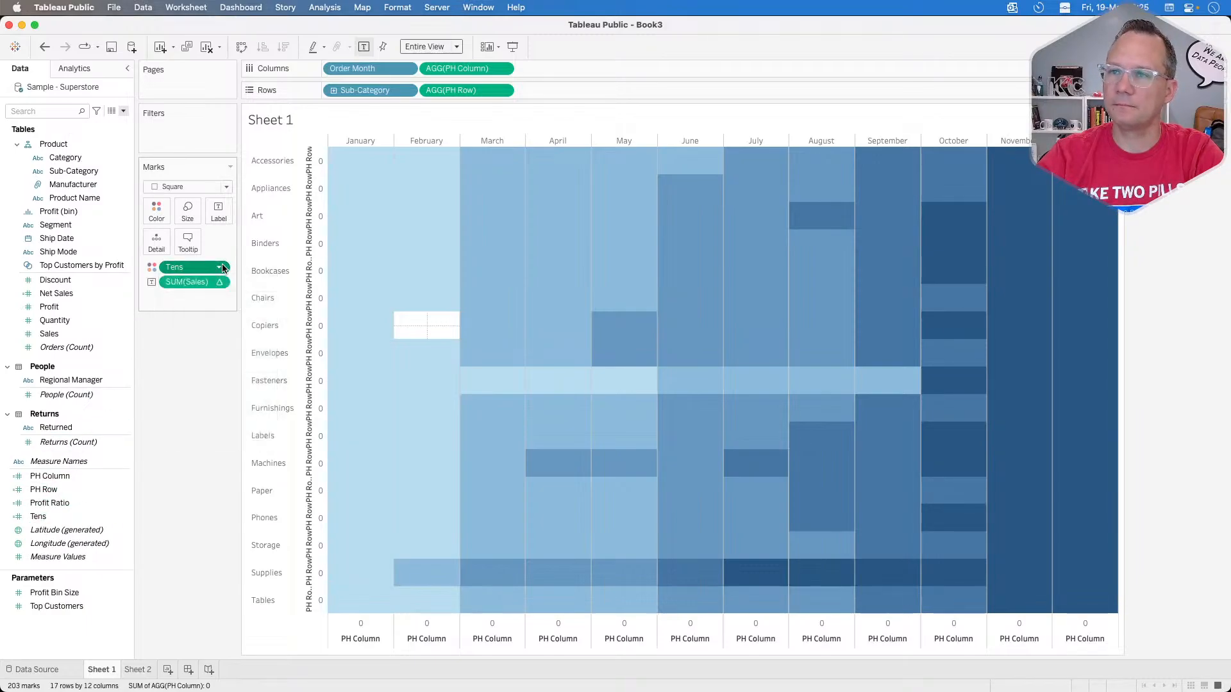
mouse_move(436, 181)
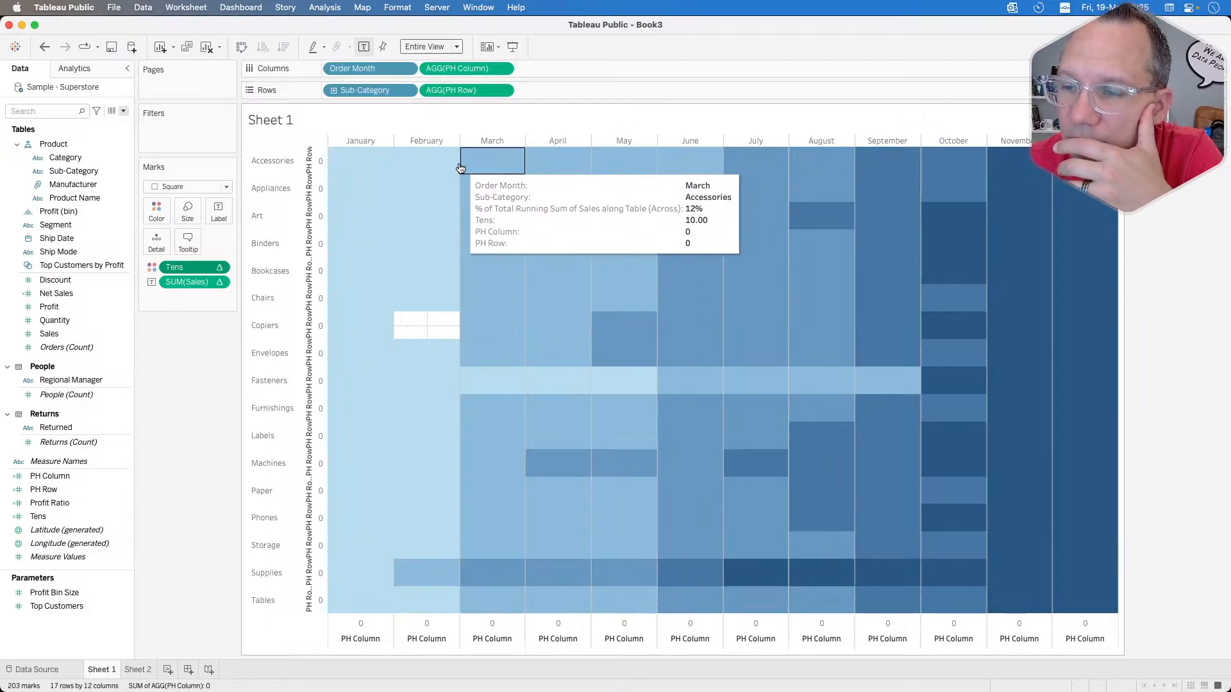
Step: Set the PH Column axis to a fixed range from 0 to 1 and close the axis settings
click(468, 625)
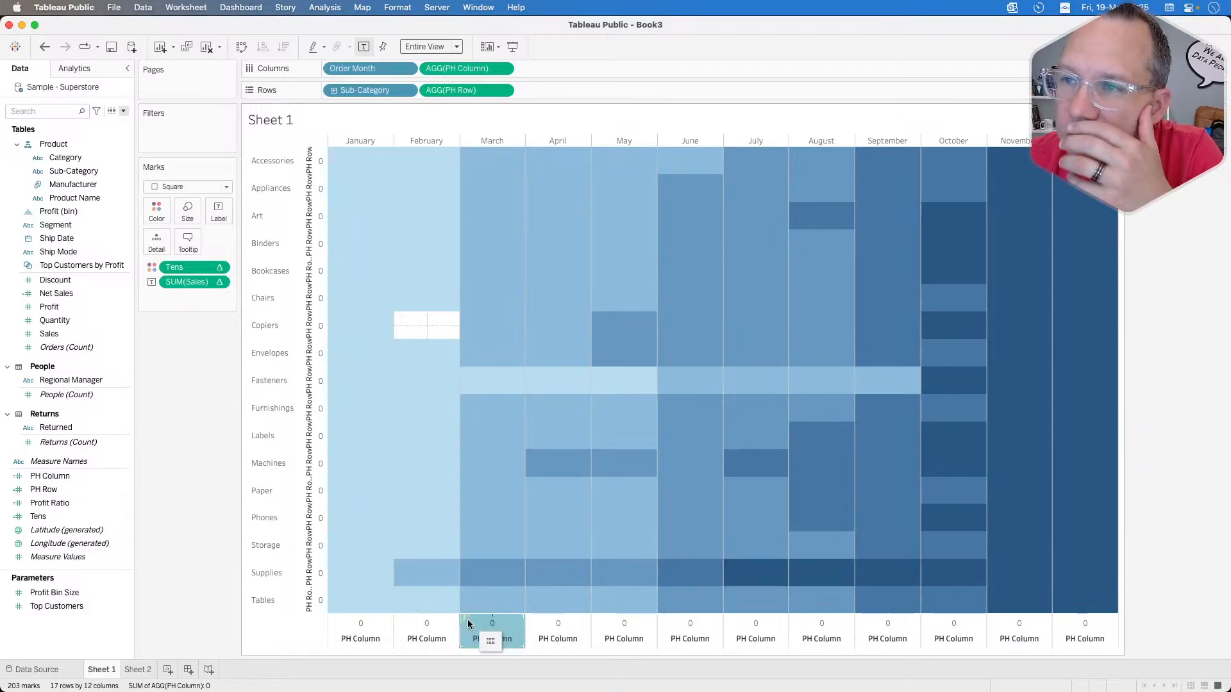
right_click(428, 635)
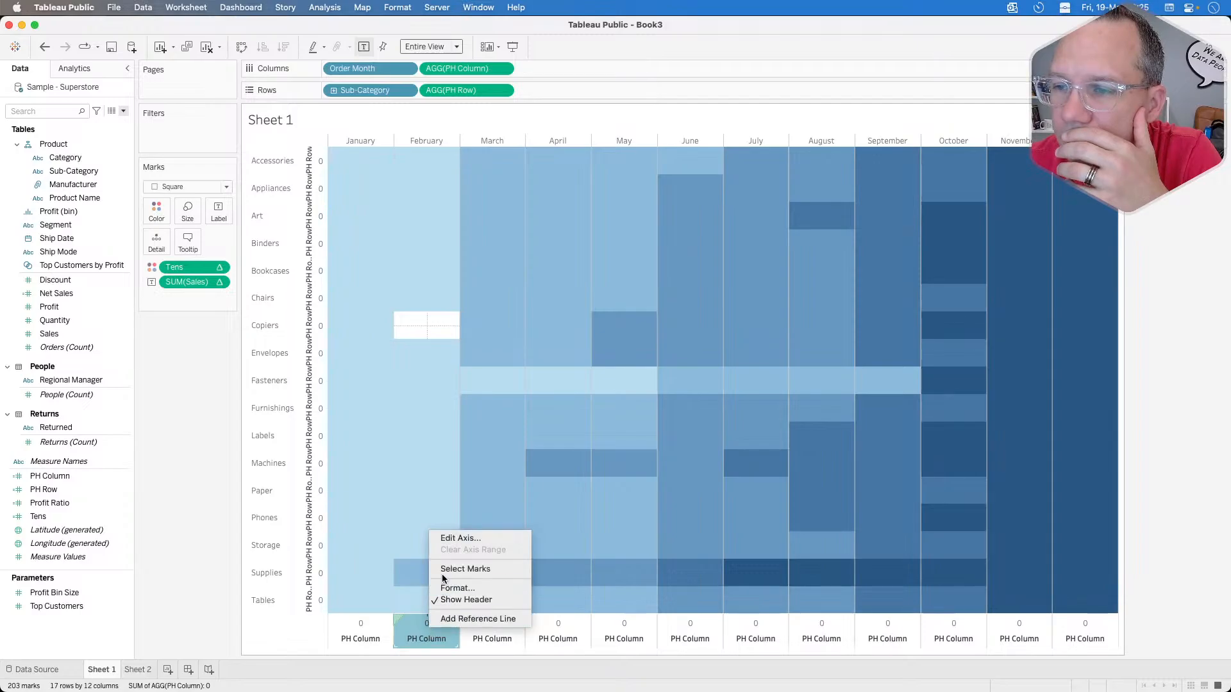
click(455, 539)
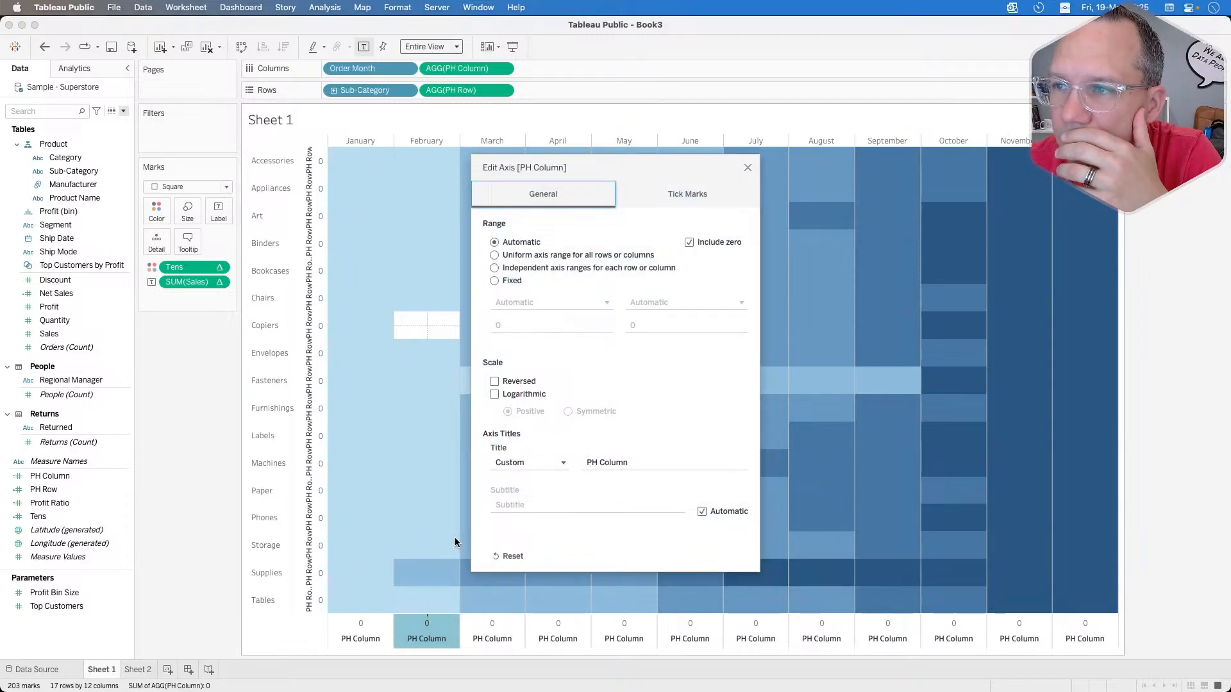
click(506, 281)
click(630, 325)
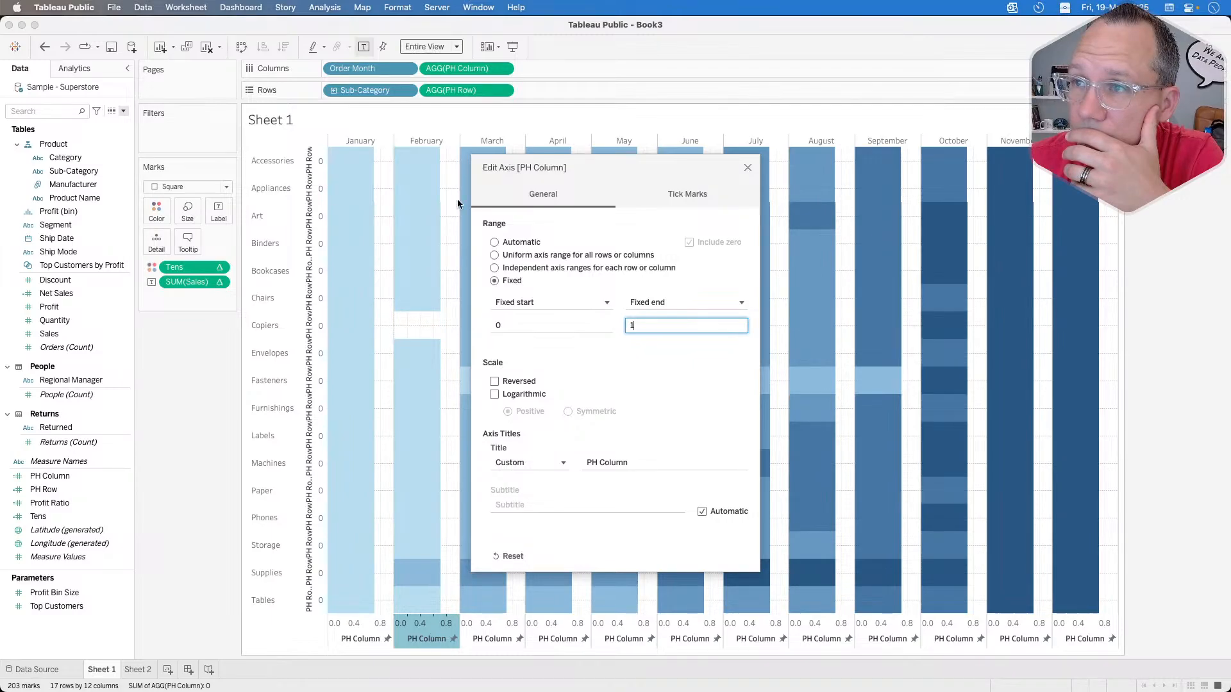
click(747, 167)
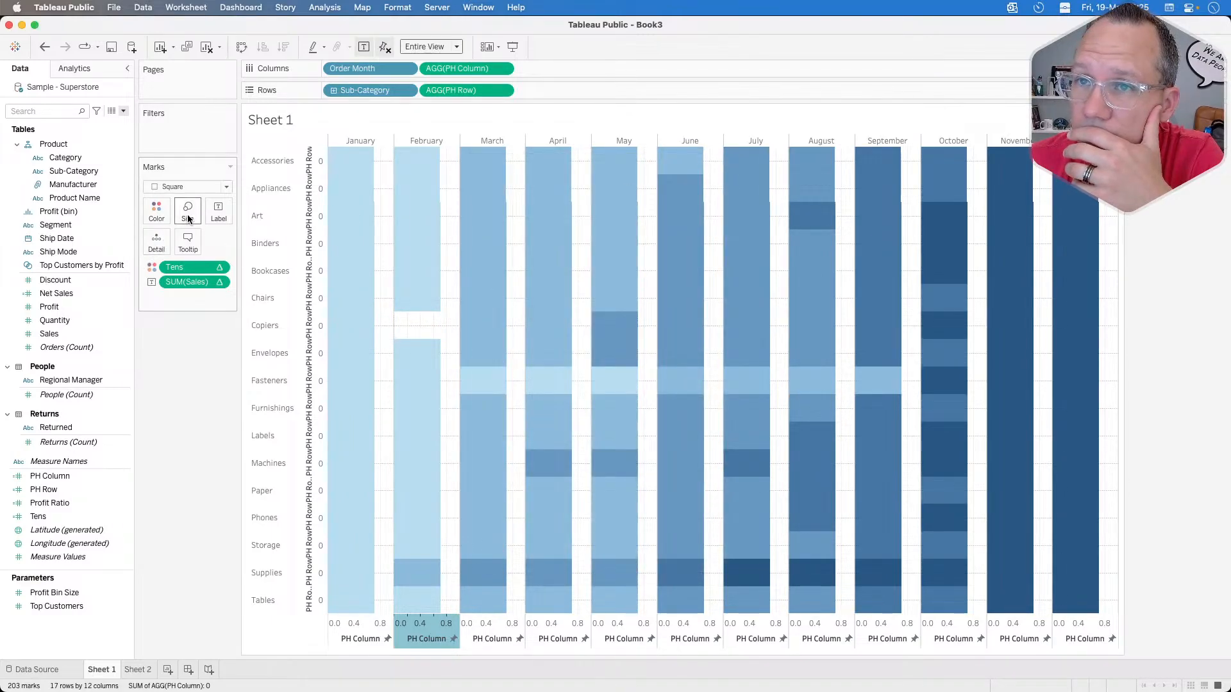
Step: Change the mark type of the heat map from Square to Bar
click(188, 216)
click(193, 187)
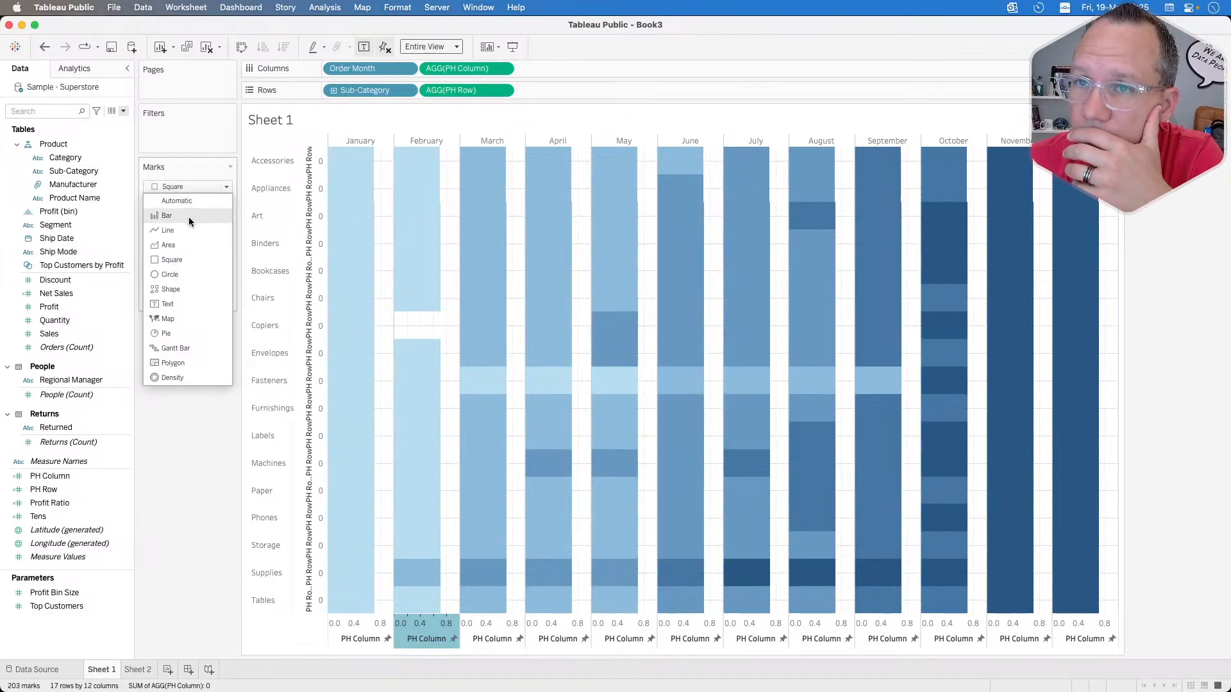
click(188, 216)
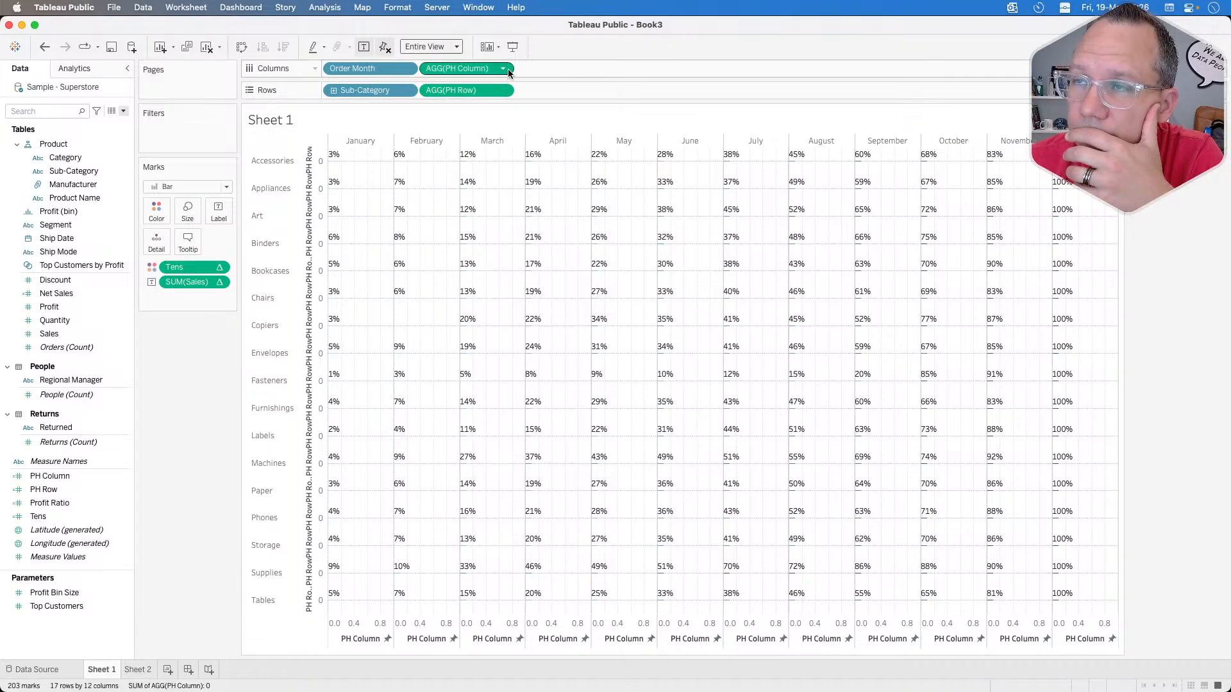
Step: Change the PH Column formula to MIN(01.0) and apply it to the view
right_click(58, 472)
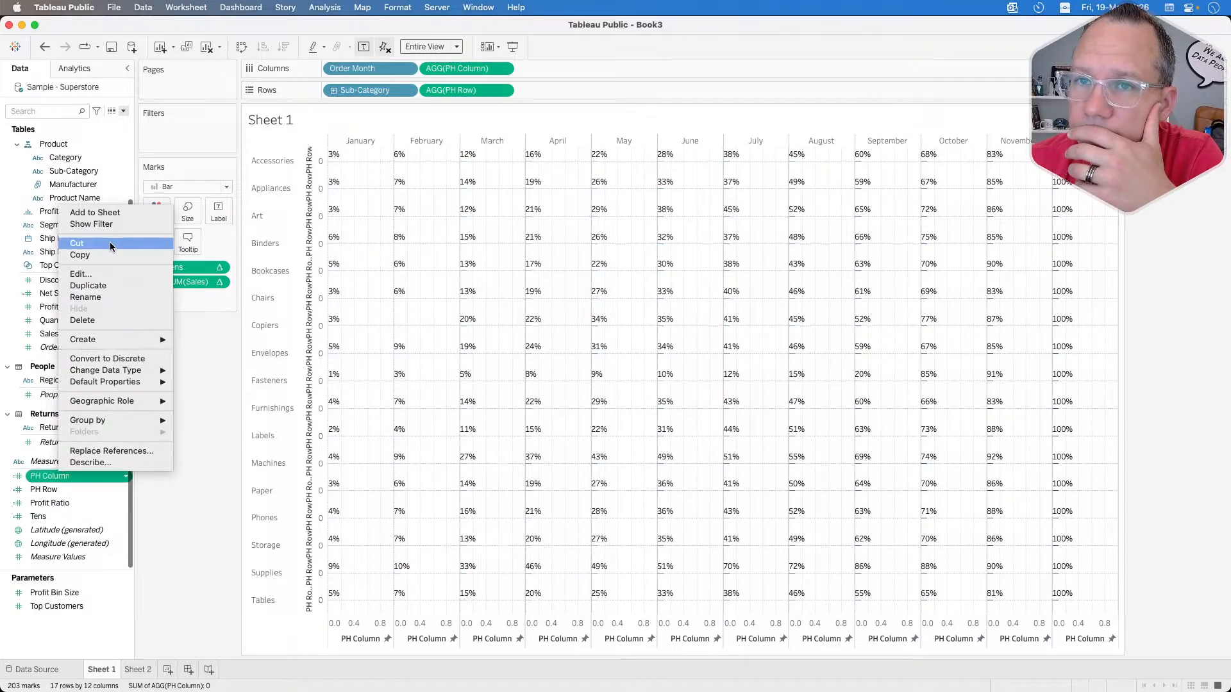
click(103, 275)
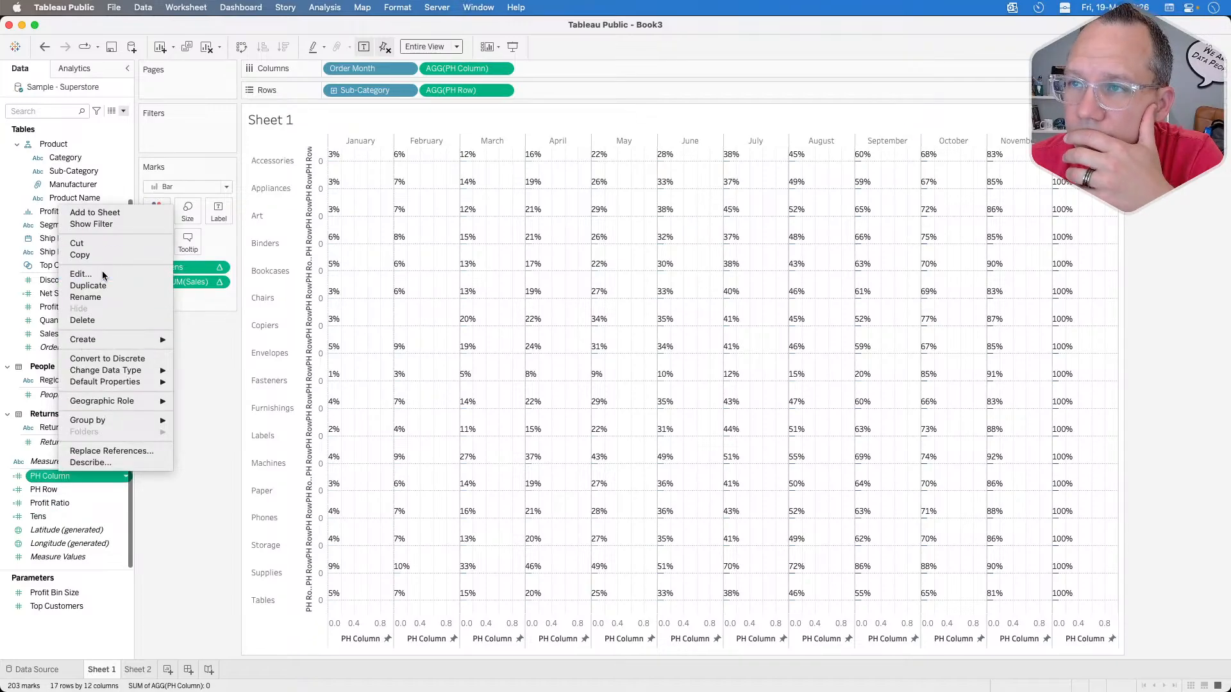
click(377, 205)
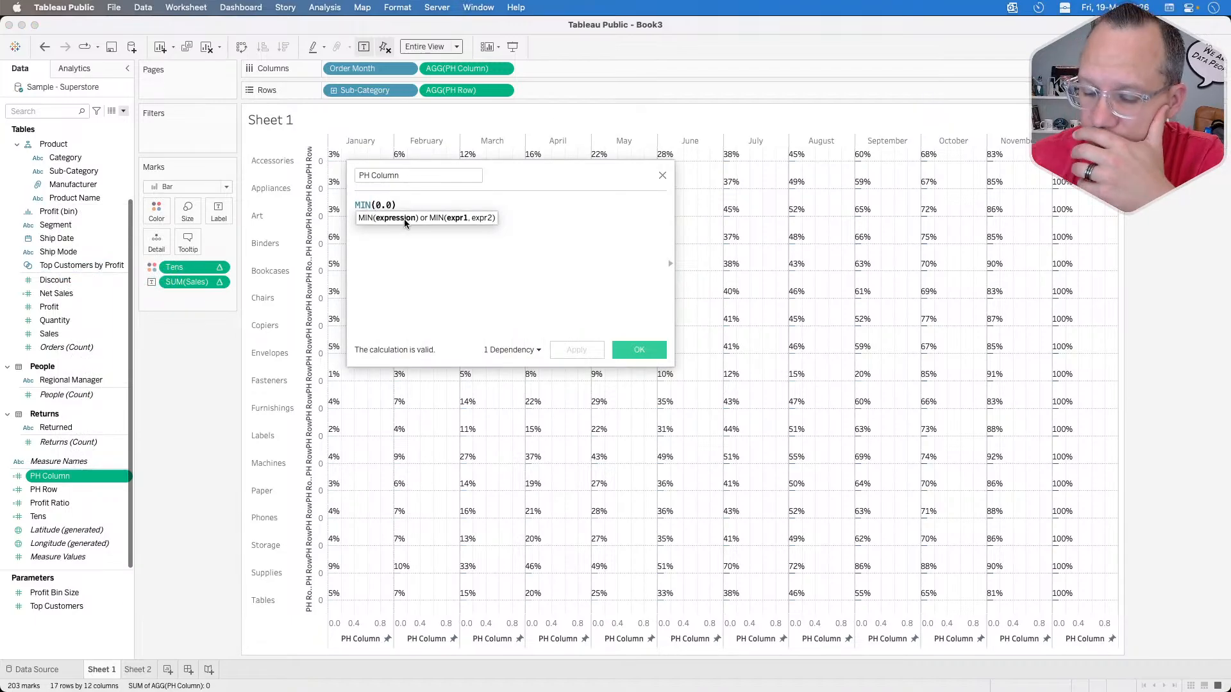
text(1)
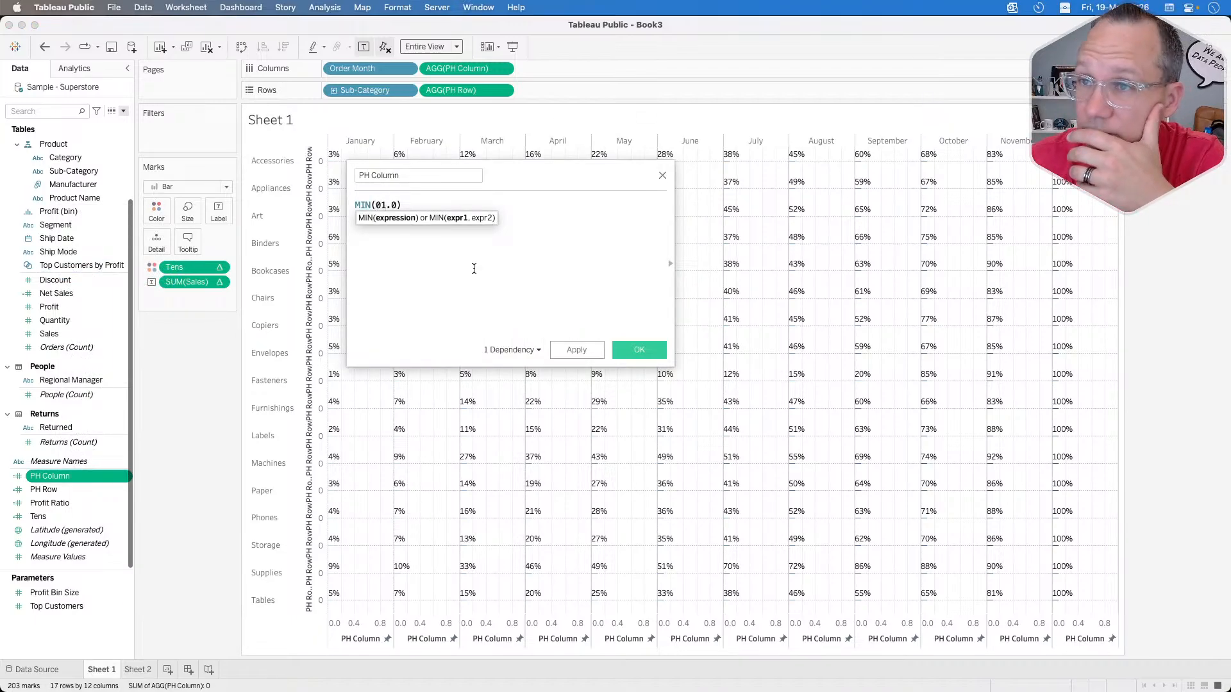
click(570, 351)
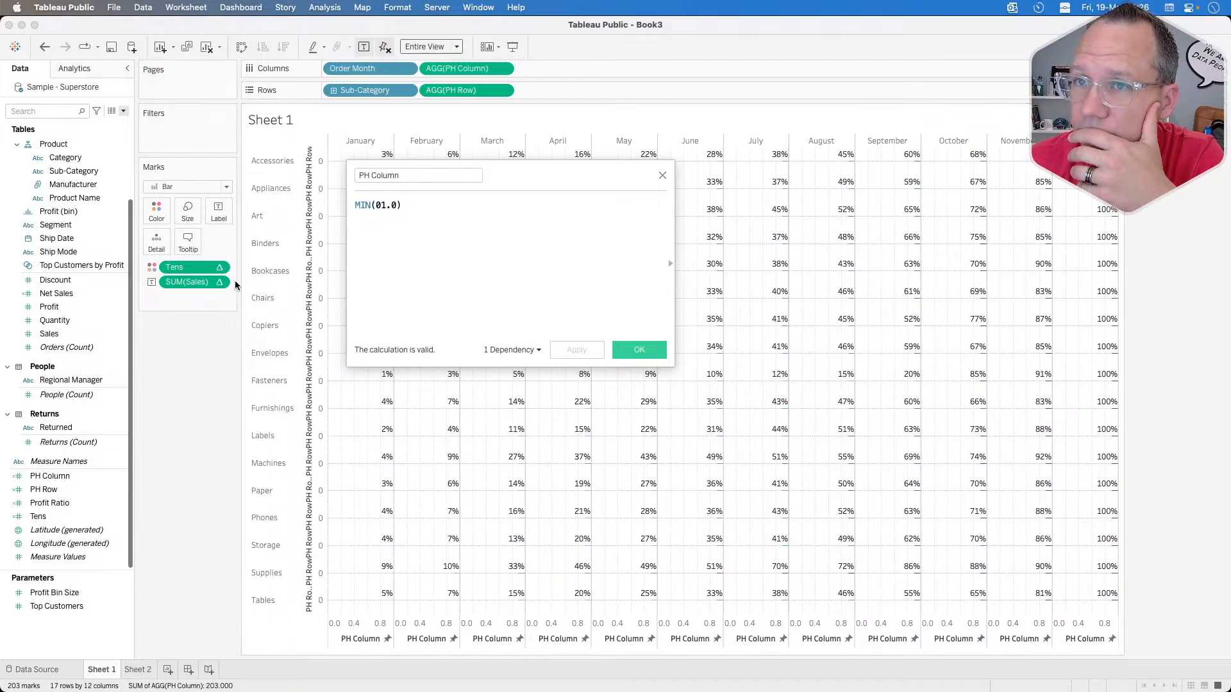
click(188, 218)
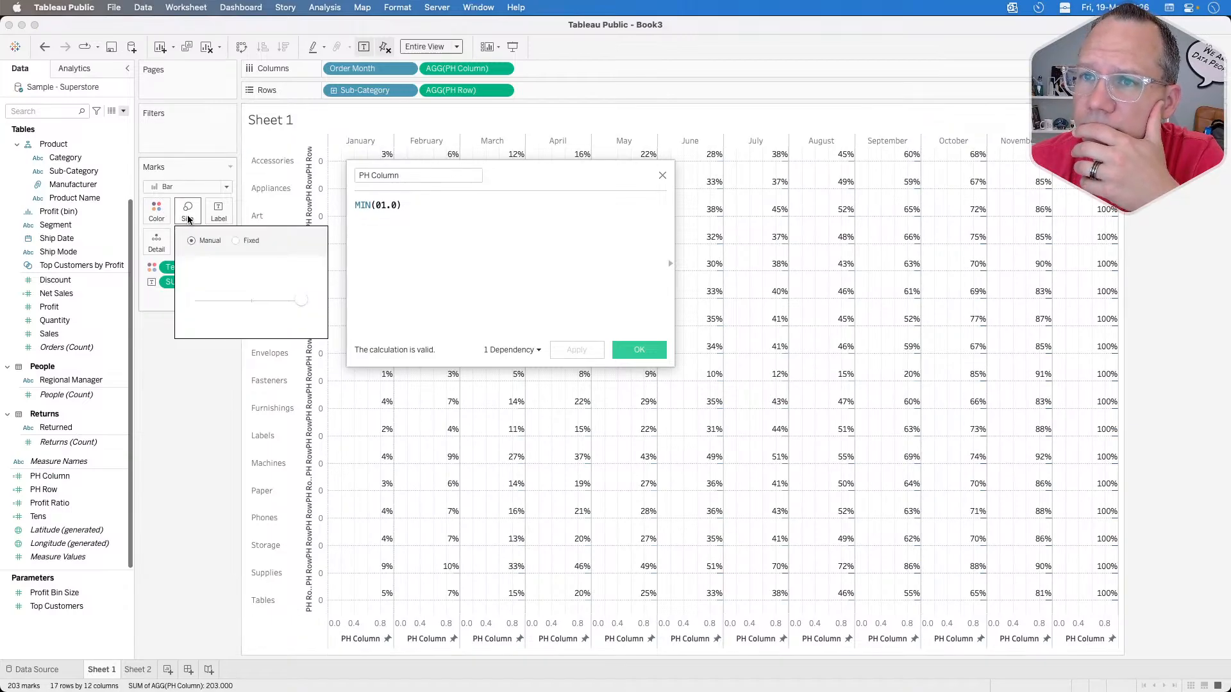
click(236, 240)
click(210, 241)
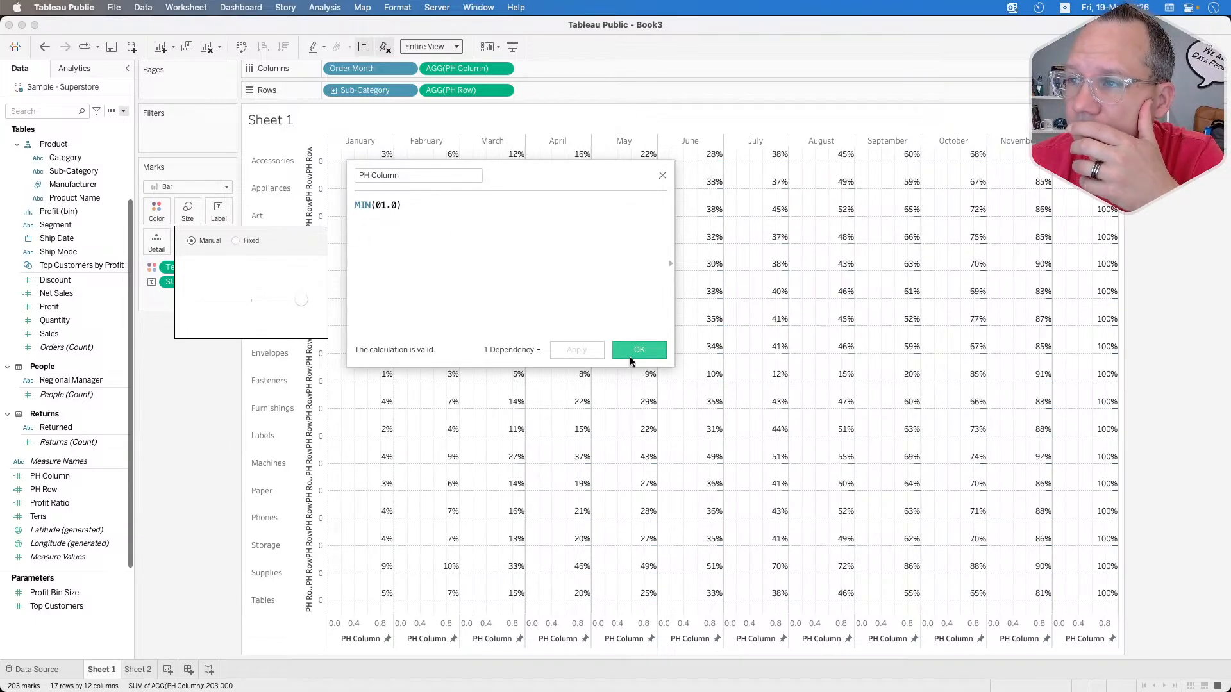
Step: Close the PH Column calculation editor and convert the PH Column field on Columns to discrete
click(663, 176)
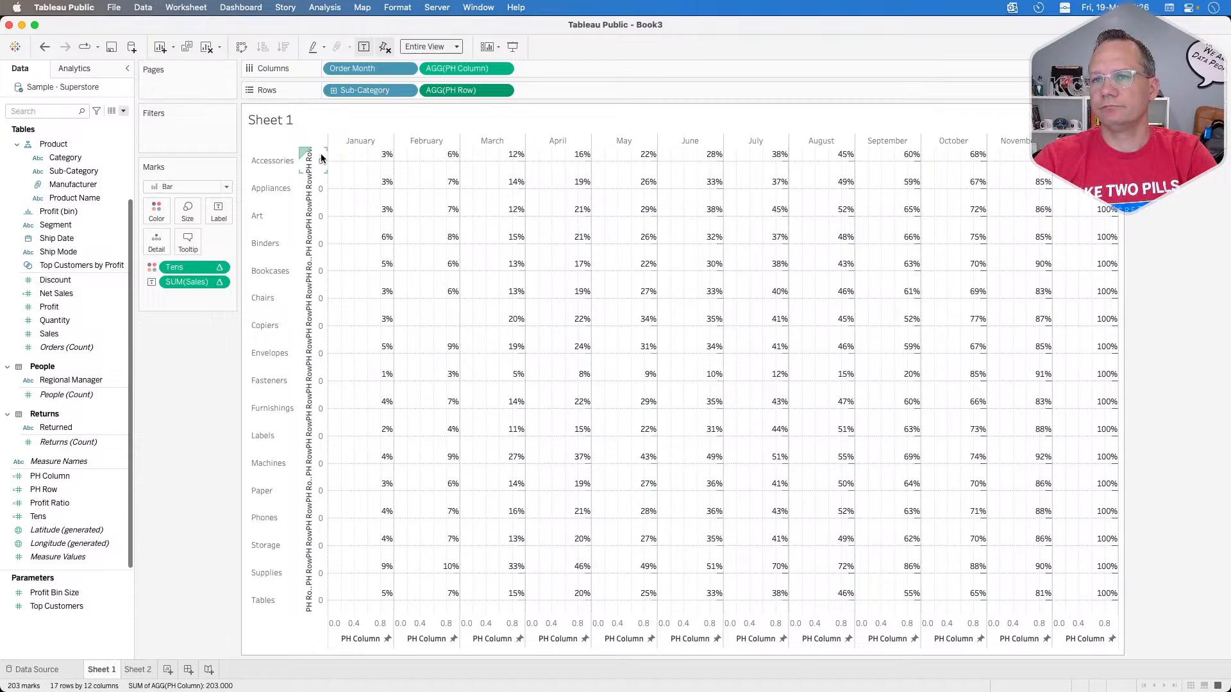
click(187, 210)
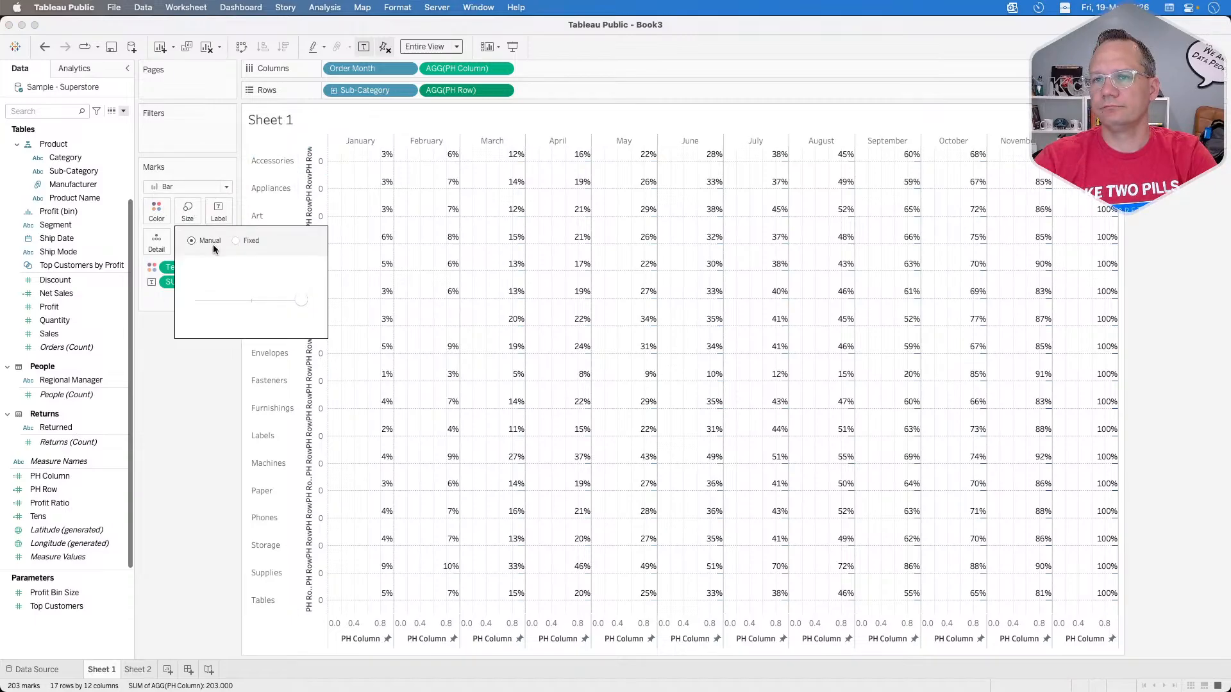
click(556, 68)
click(503, 69)
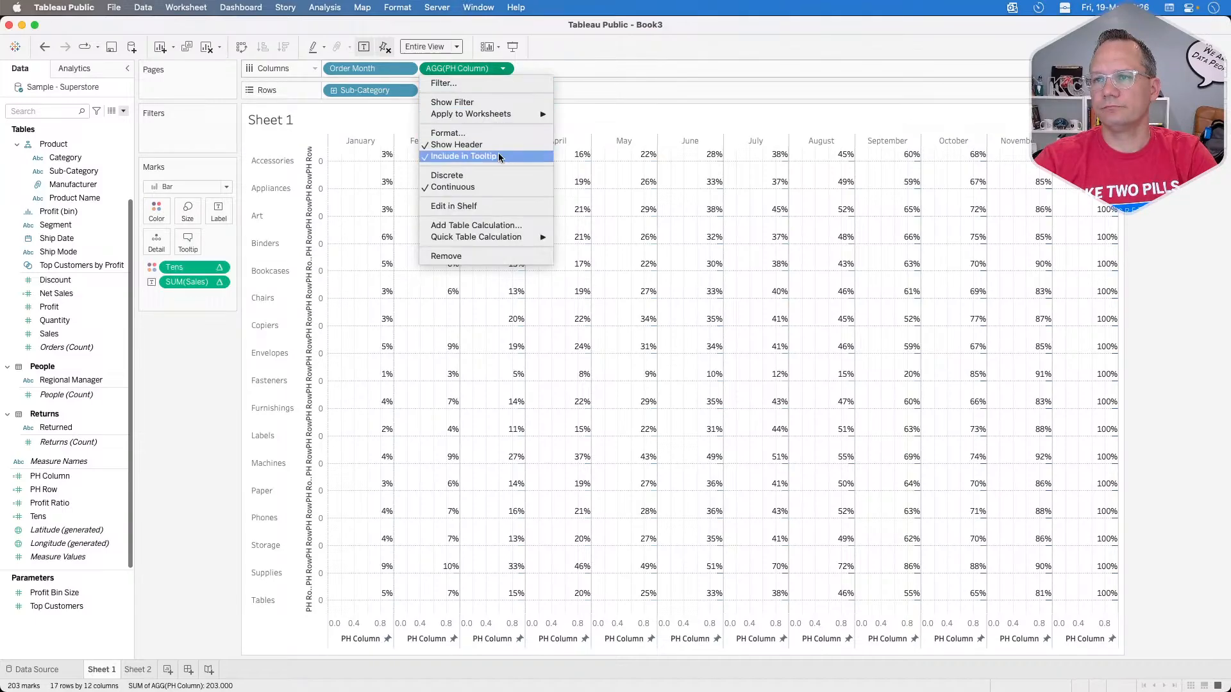
click(487, 175)
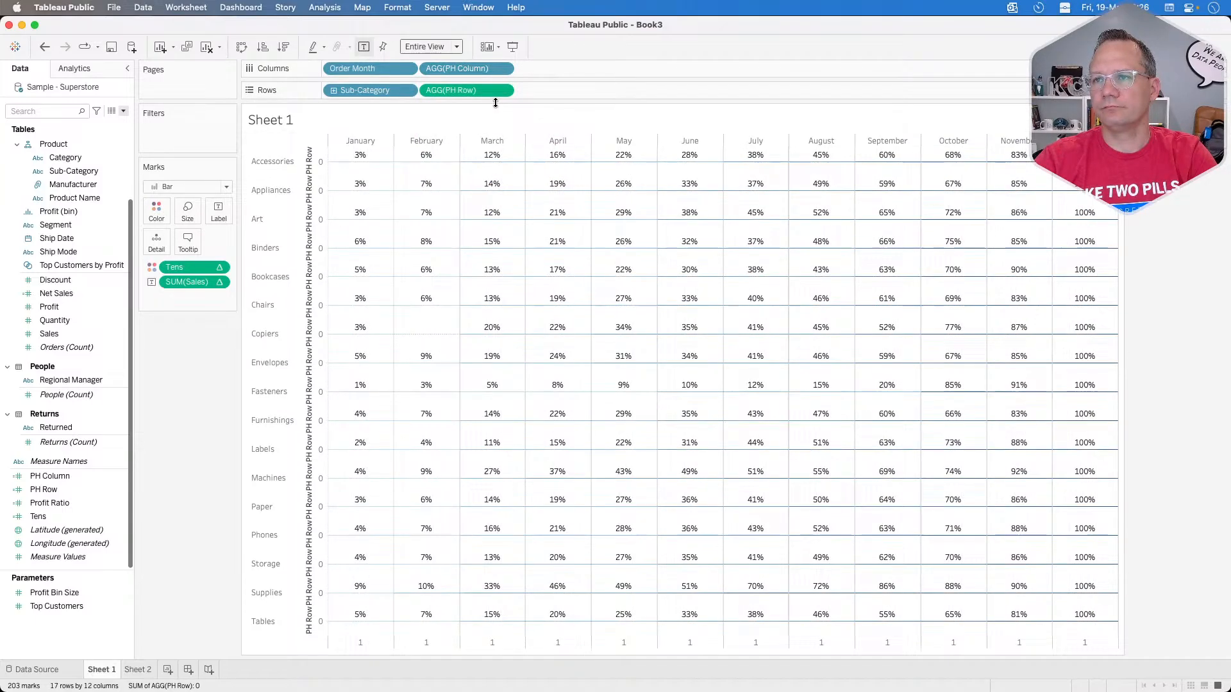
Step: Convert the PH Row field on Rows to discrete
click(503, 90)
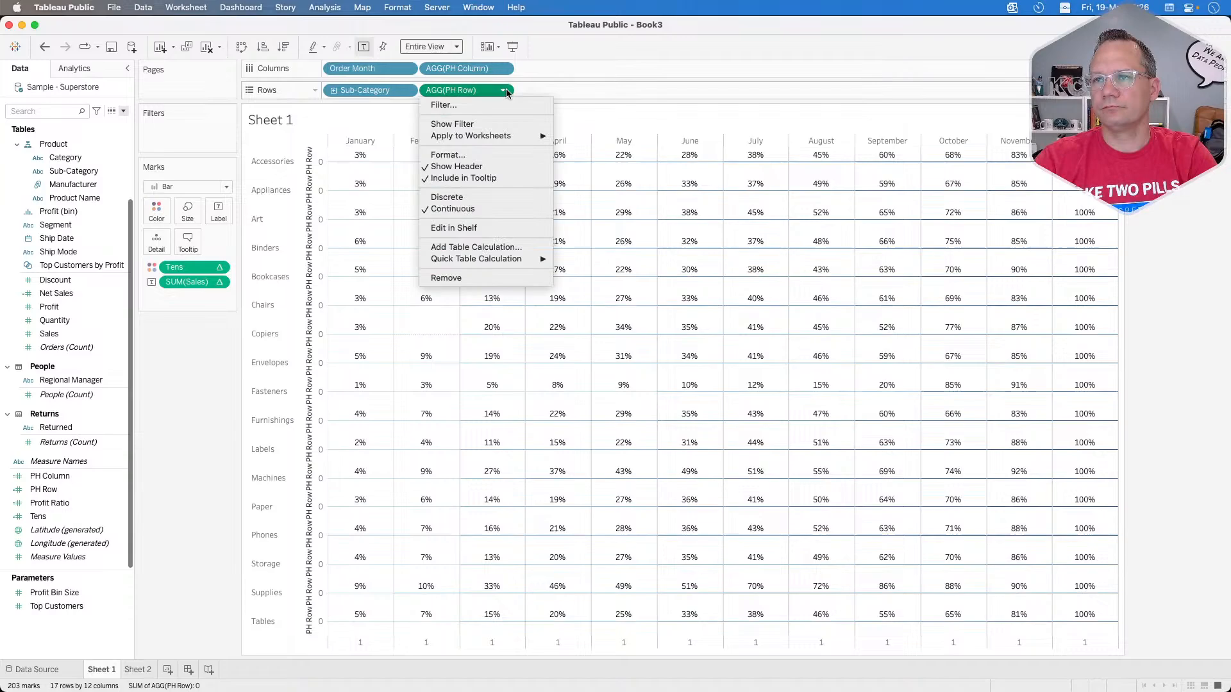
click(476, 199)
Step: Undo the recent PH Row, PH Column and mark type changes back to the Square heat map with a continuous PH Column
key(super+z)
key(super+z)
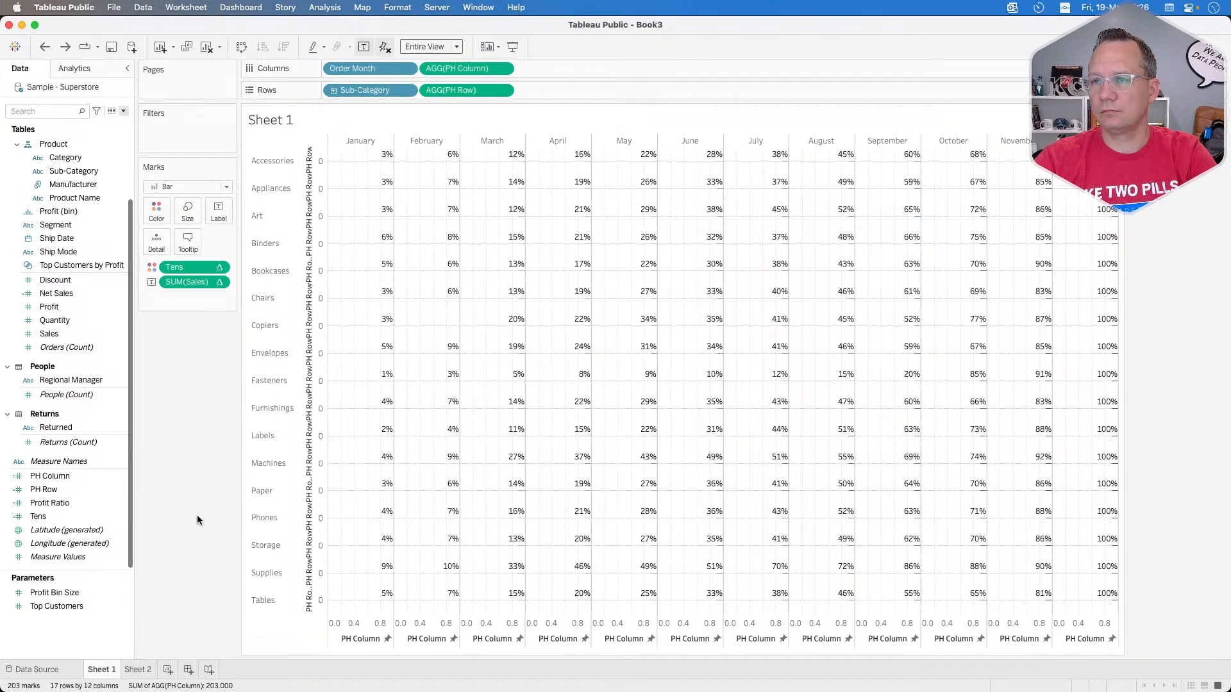
key(super+z)
key(super+z)
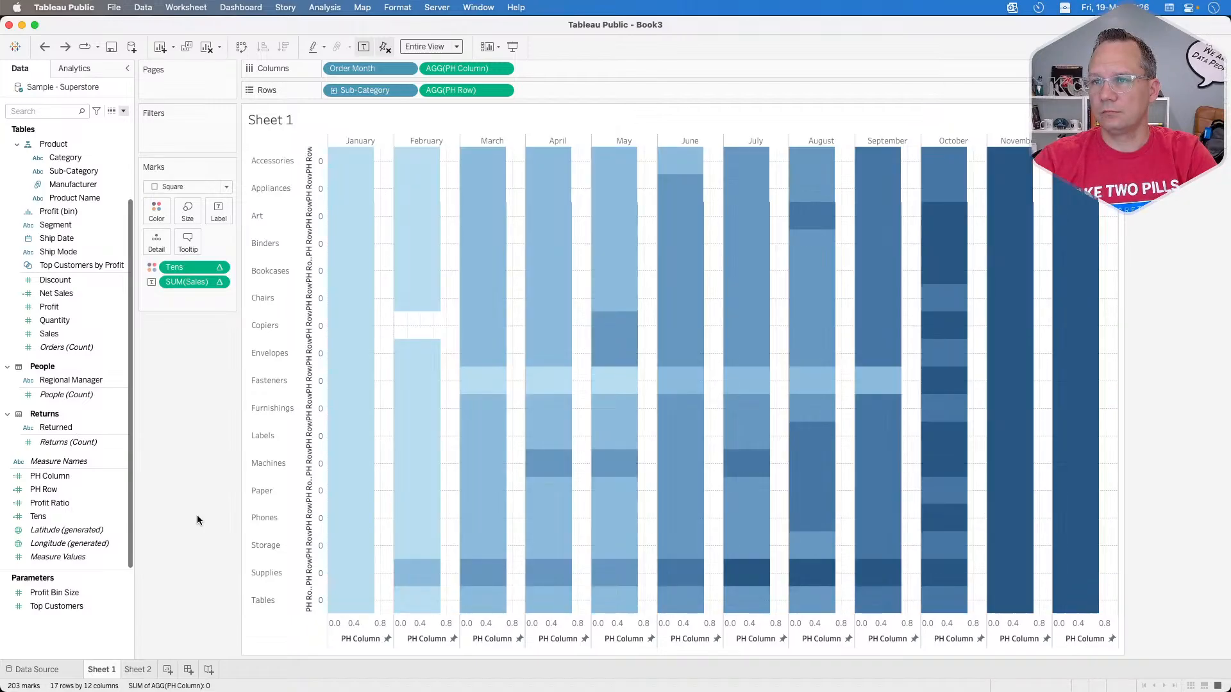
Step: Change the heat map's mark type to Bar and check the tooltip of the January bar for Copiers
click(189, 187)
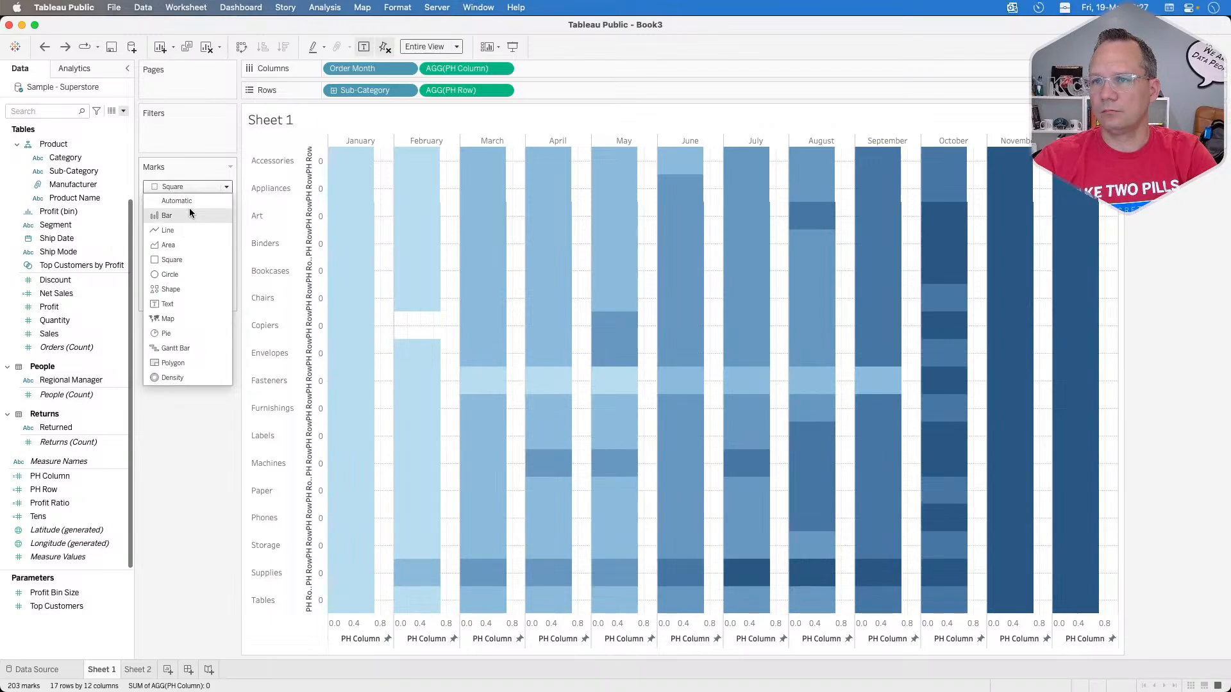
click(190, 214)
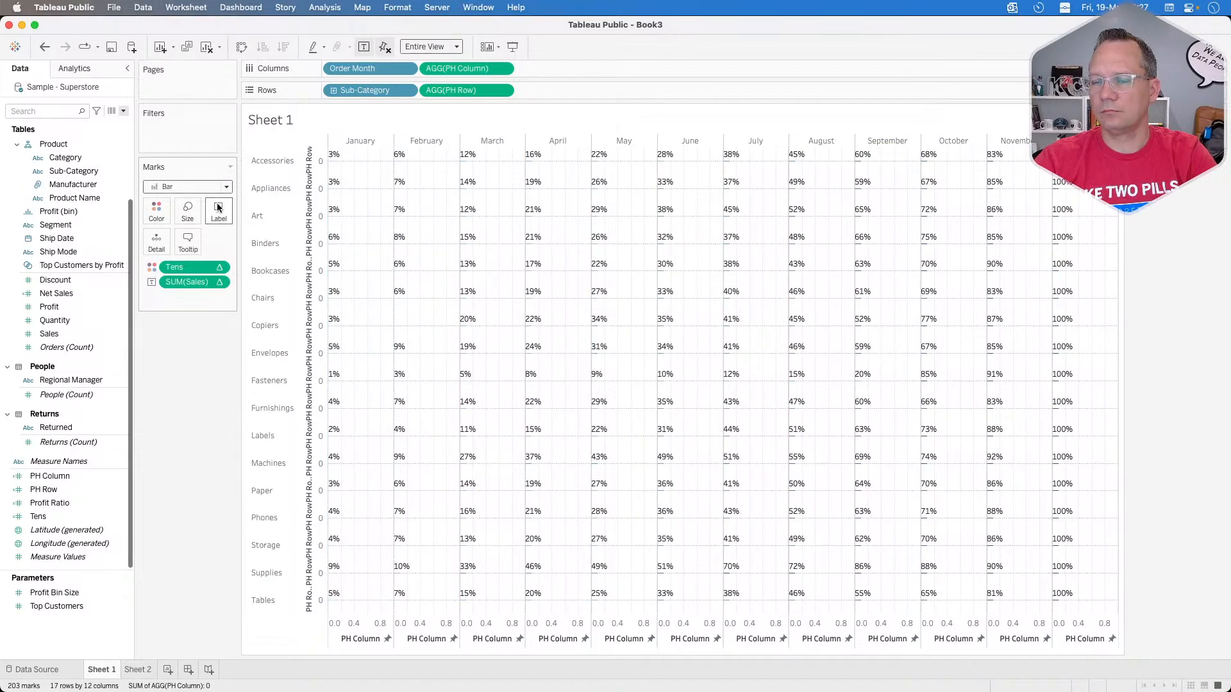
mouse_move(333, 165)
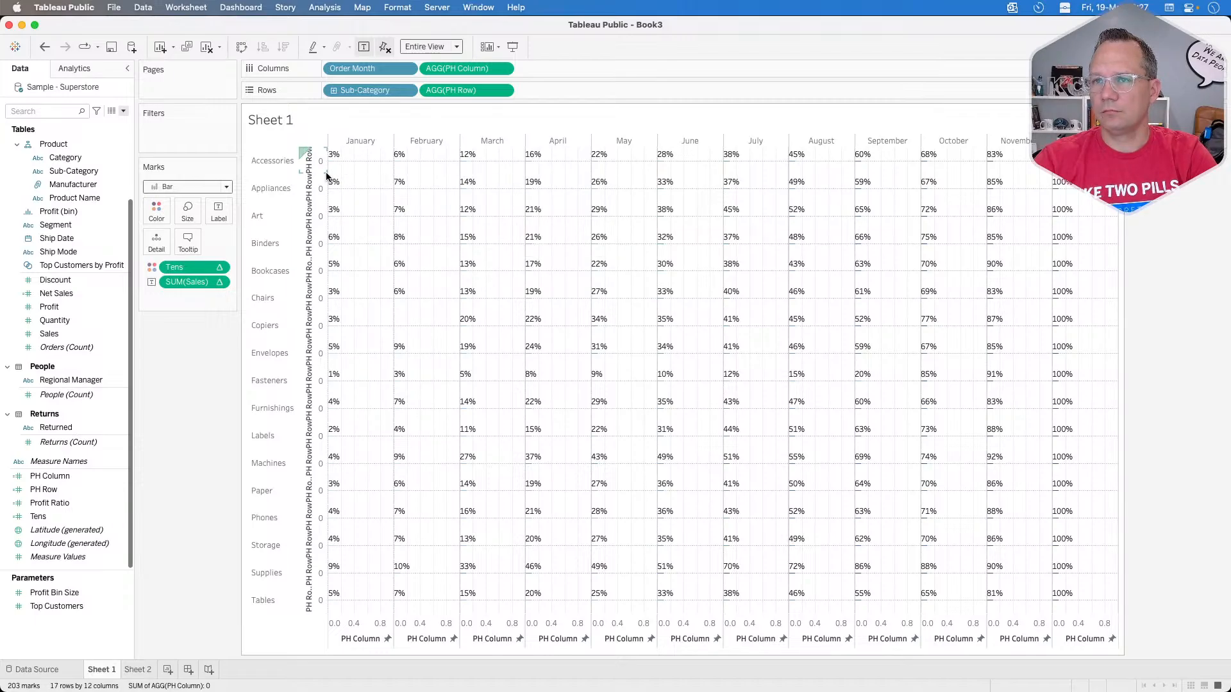
mouse_move(334, 329)
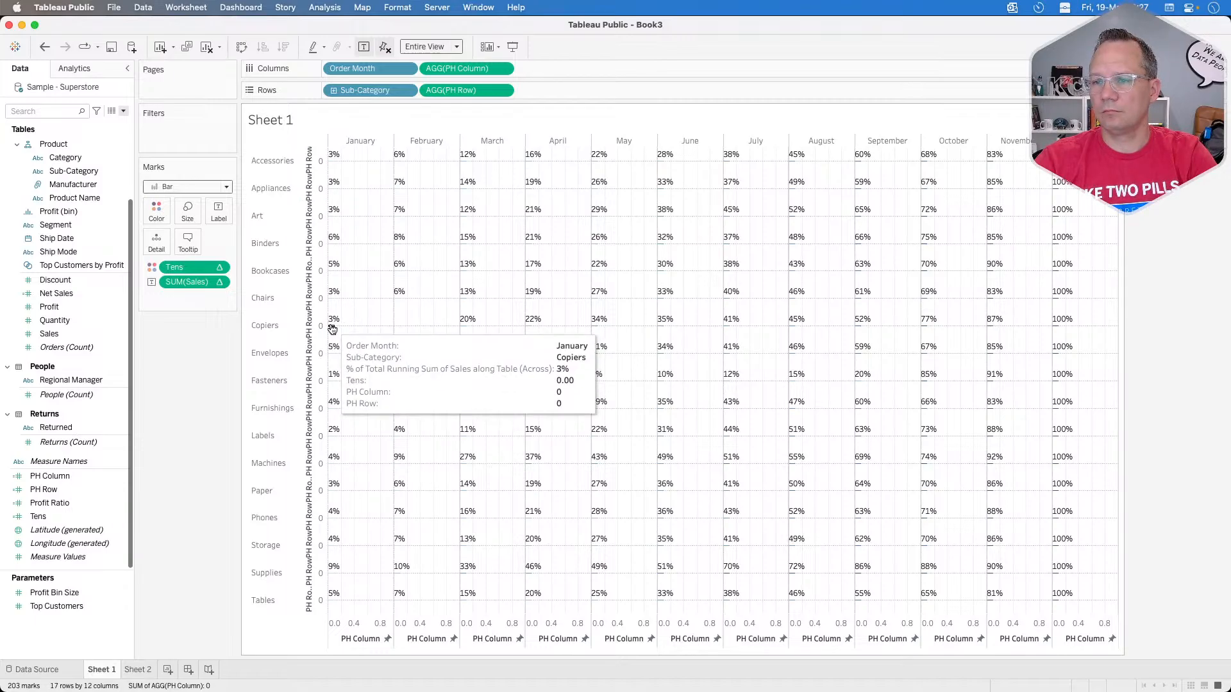
Step: Turn off the fixed axes so the PH Column axis scales automatically, and check the January bar for Accessories
click(384, 48)
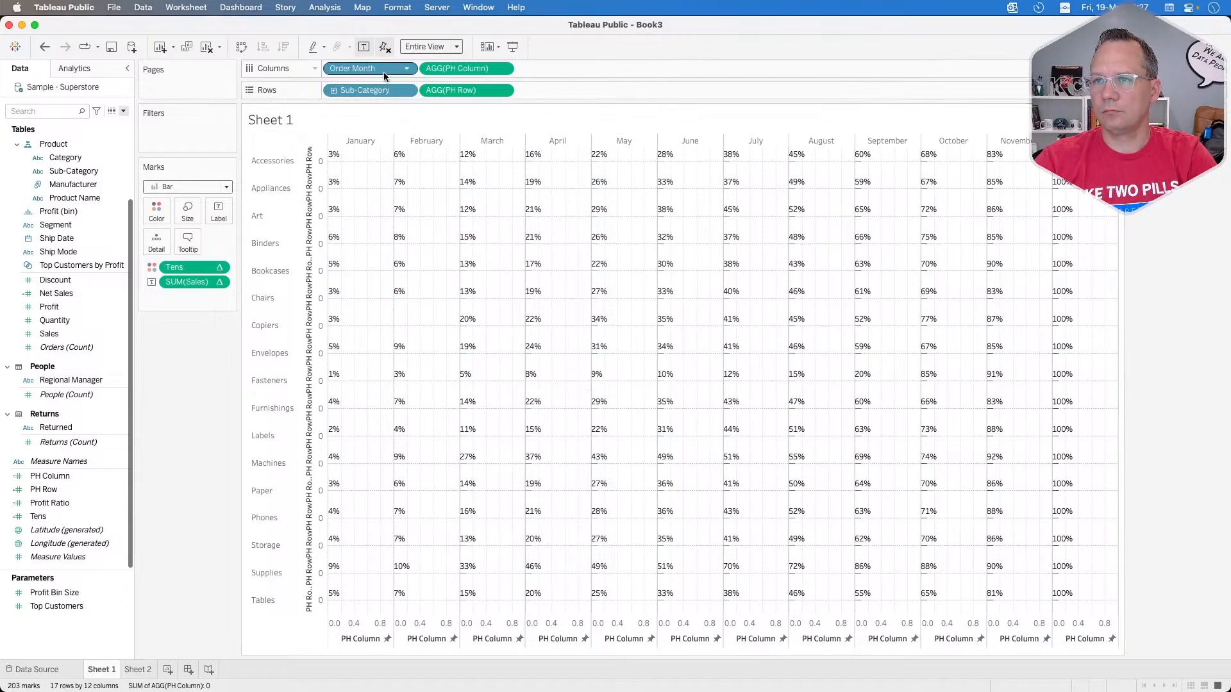
click(384, 47)
click(385, 49)
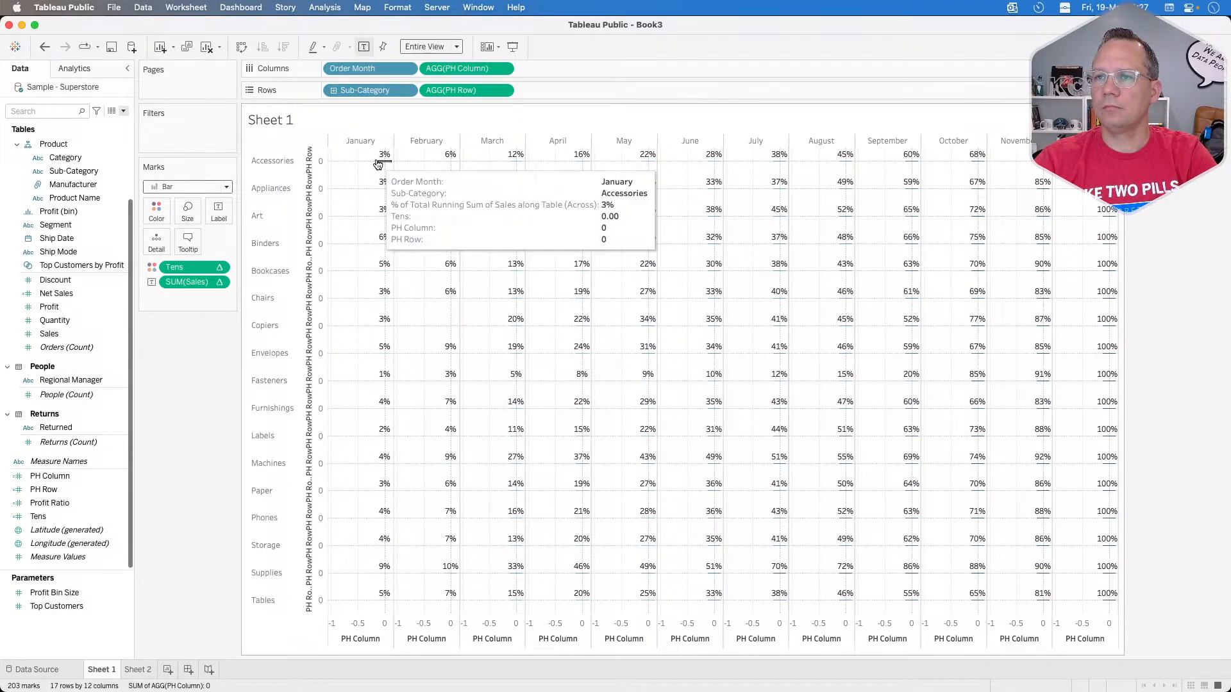
mouse_move(383, 165)
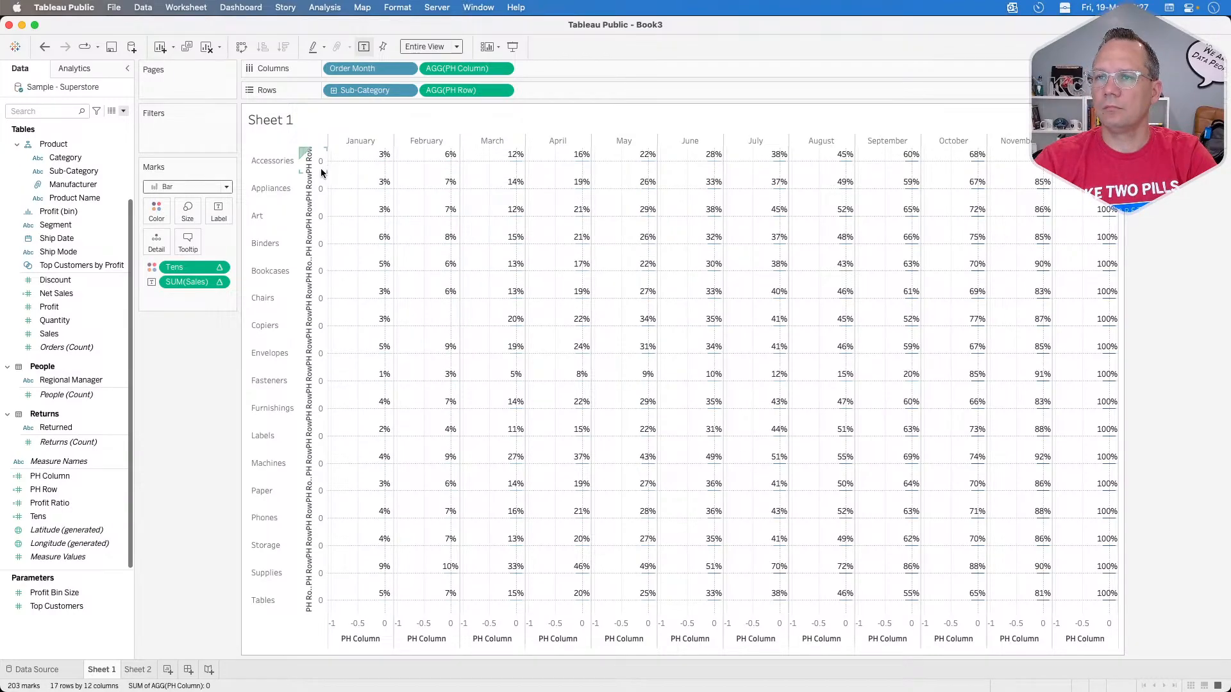
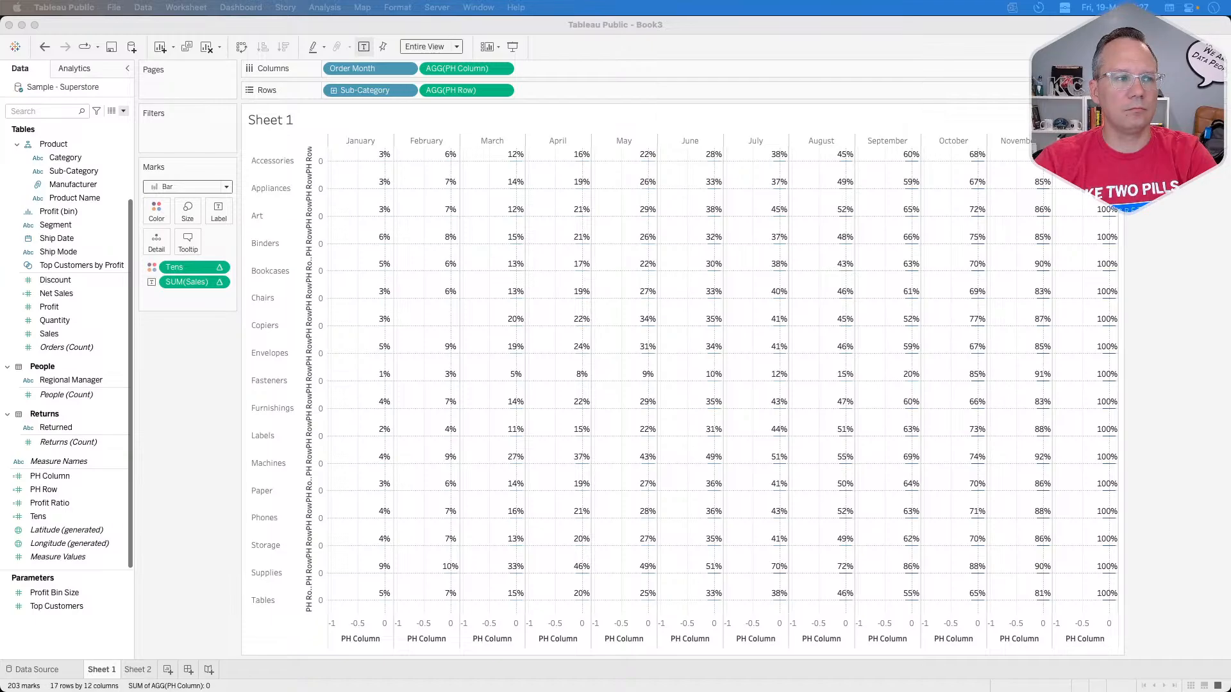
click(187, 378)
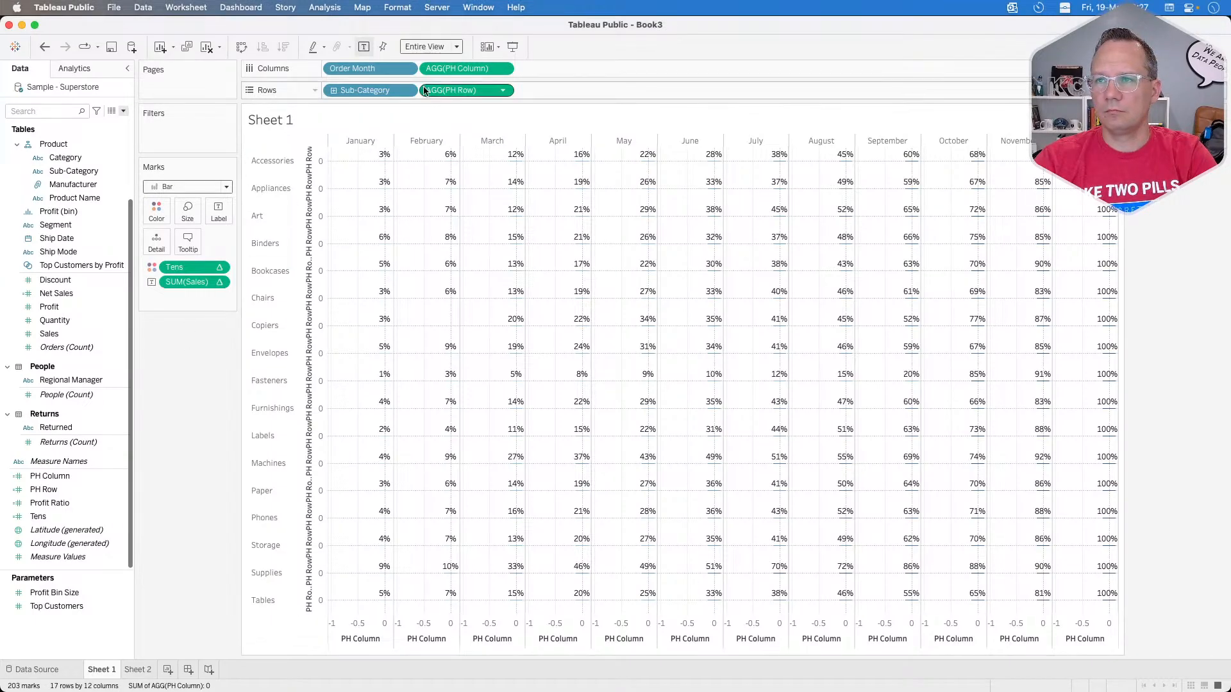
mouse_move(462, 71)
mouse_down()
mouse_move(301, 165)
mouse_move(179, 215)
mouse_move(465, 76)
mouse_up()
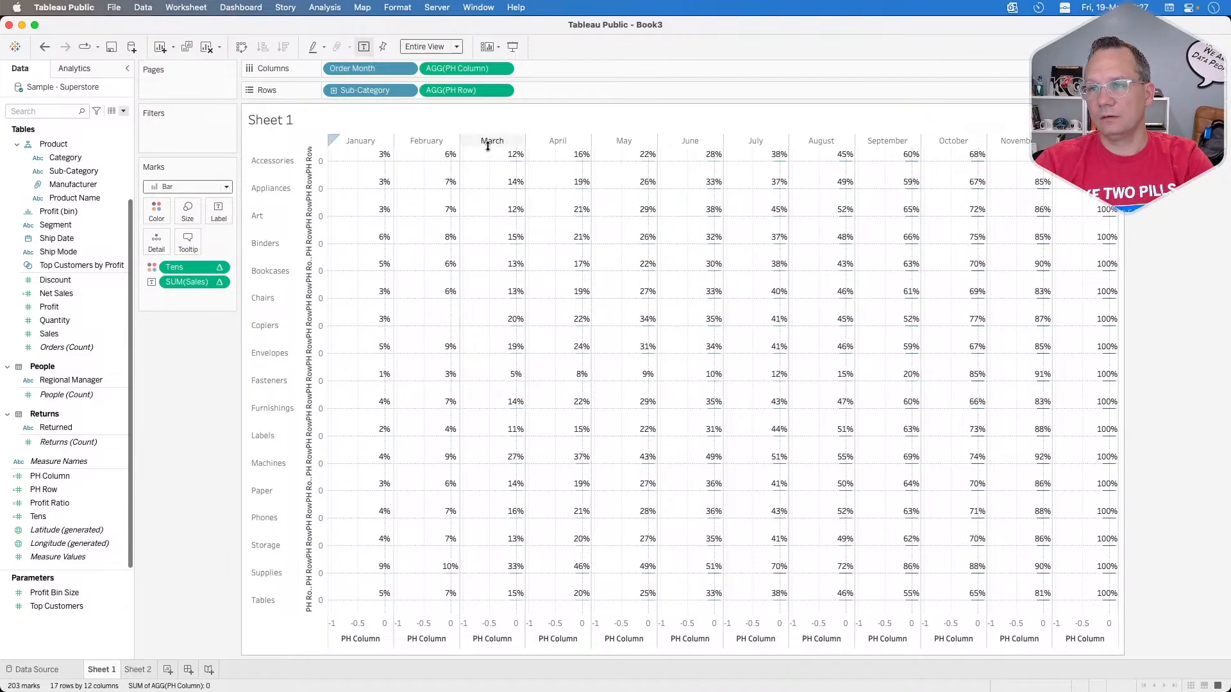
mouse_move(515, 165)
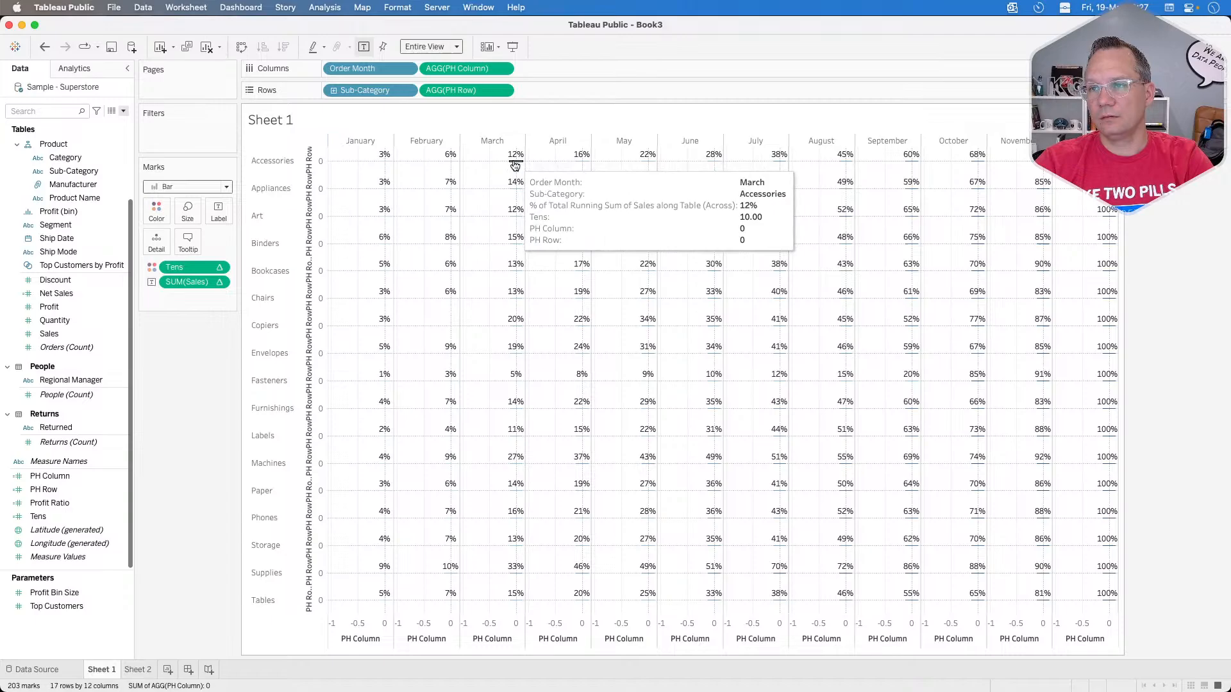
click(190, 215)
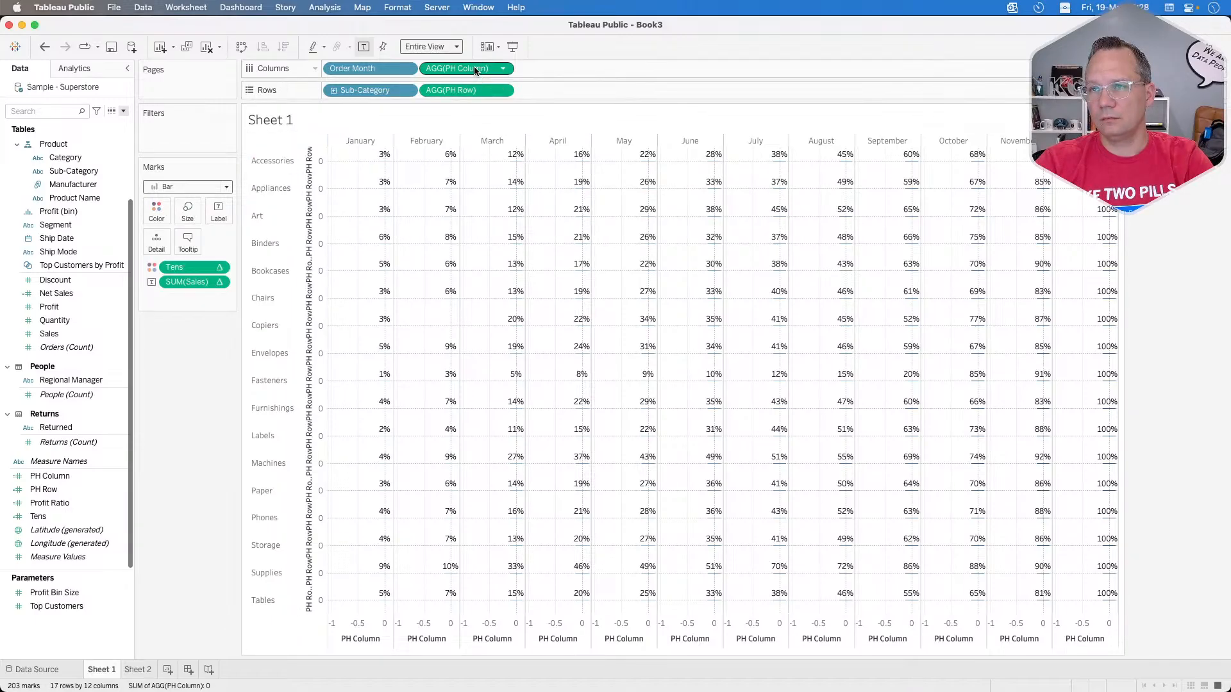
mouse_move(461, 68)
mouse_down()
mouse_move(229, 203)
mouse_move(184, 209)
mouse_move(461, 68)
mouse_up()
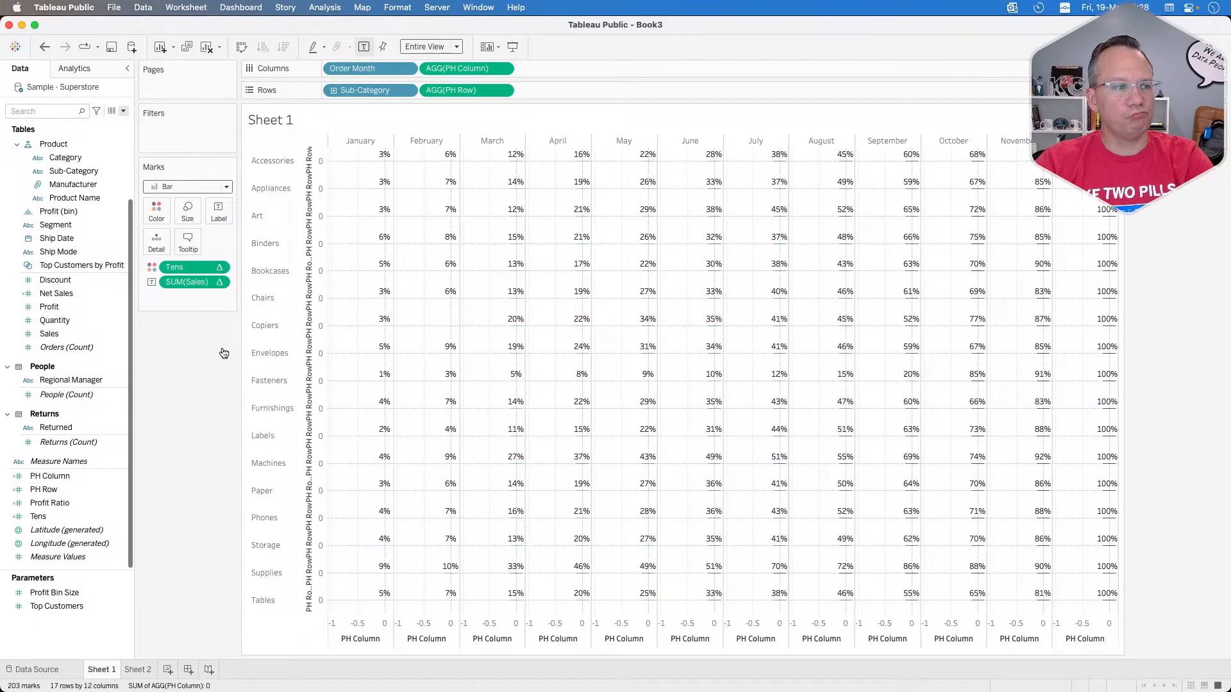
key(super+Tab)
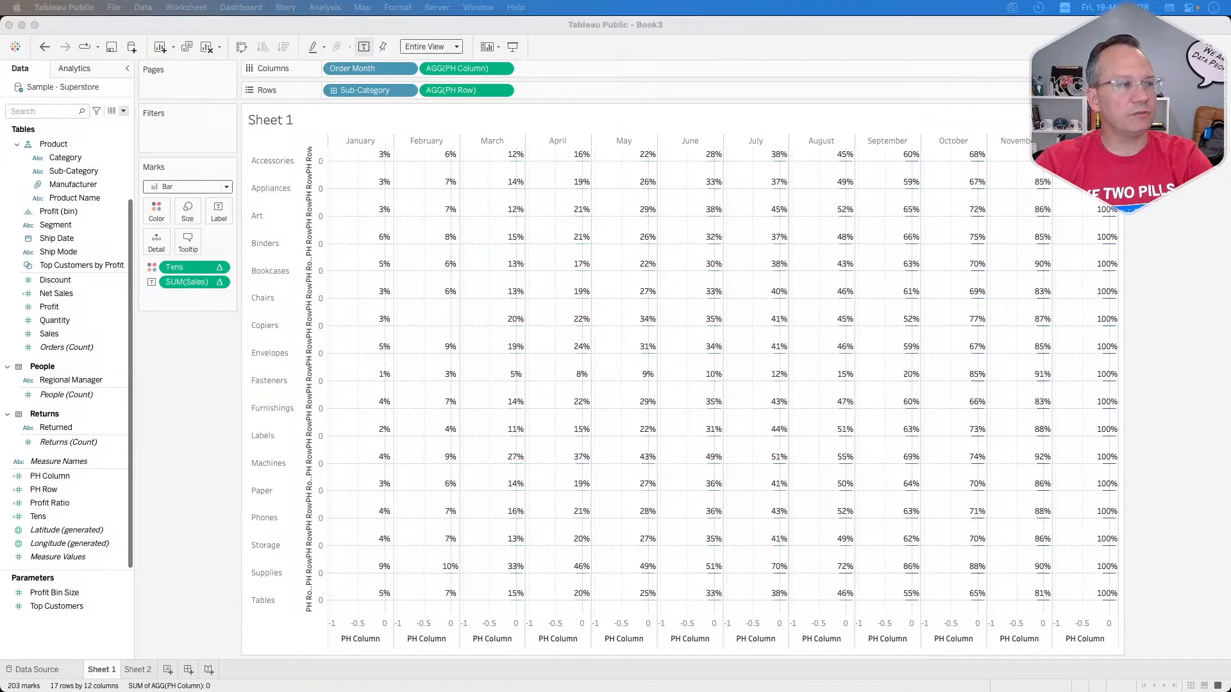
click(179, 410)
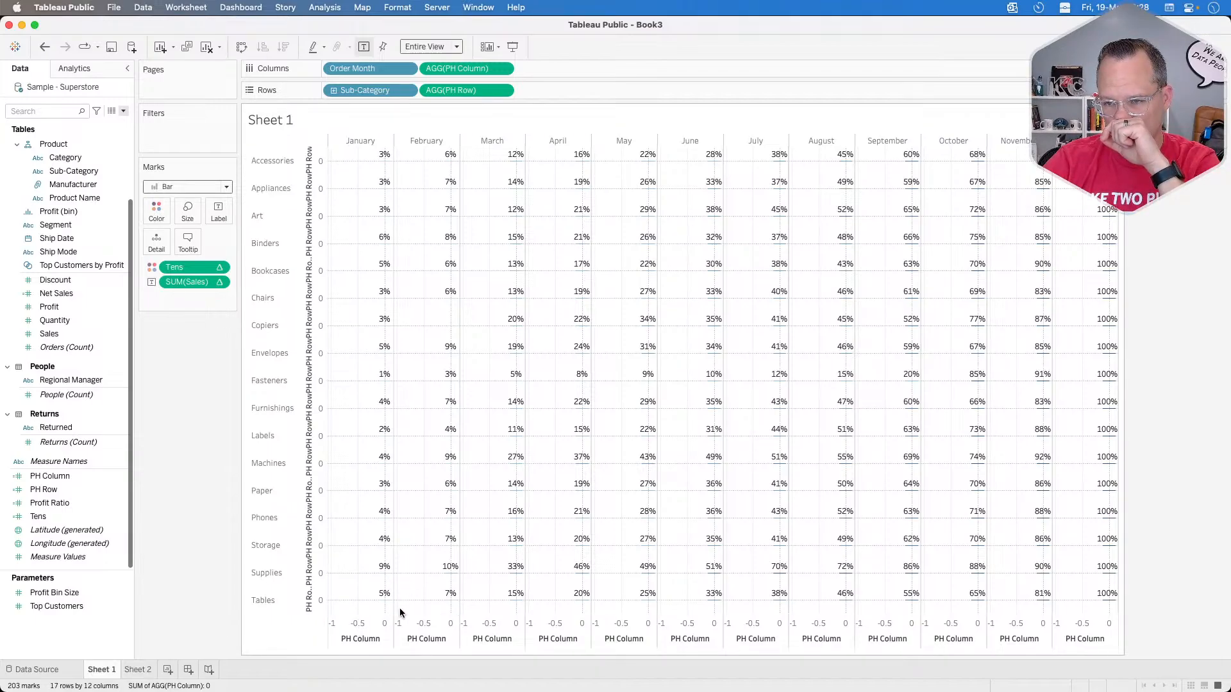
Step: Set the PH Column axis to a fixed range starting at 0 and ending at 1
right_click(357, 631)
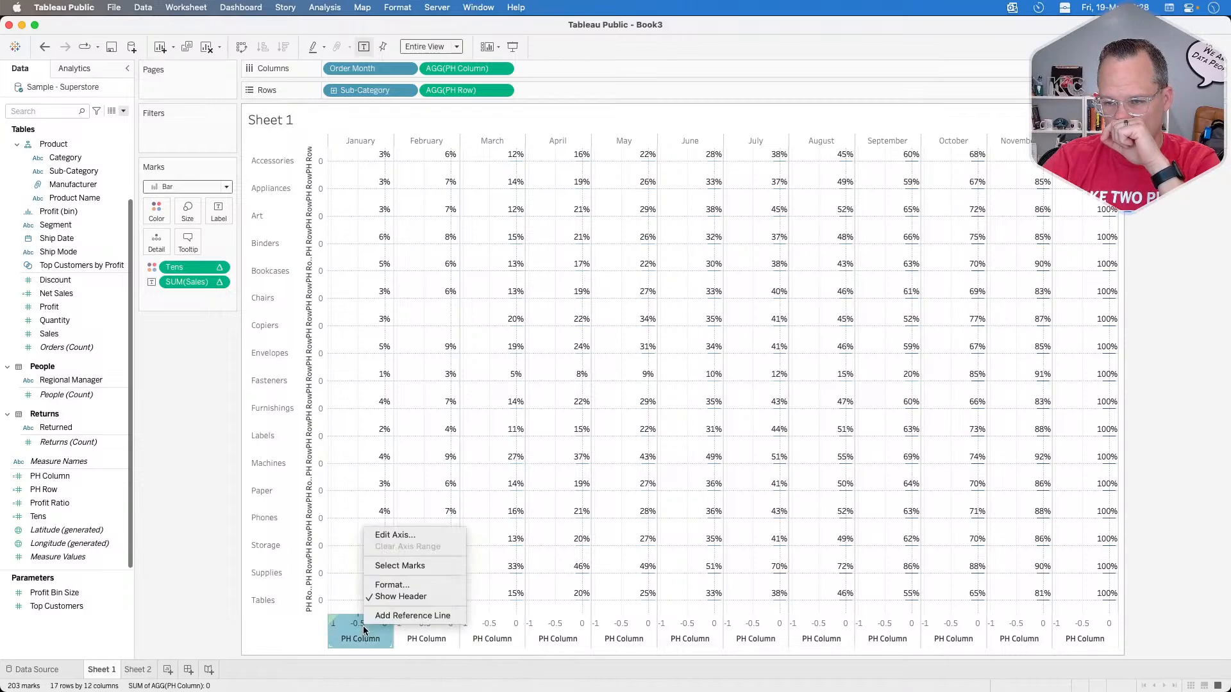
click(384, 539)
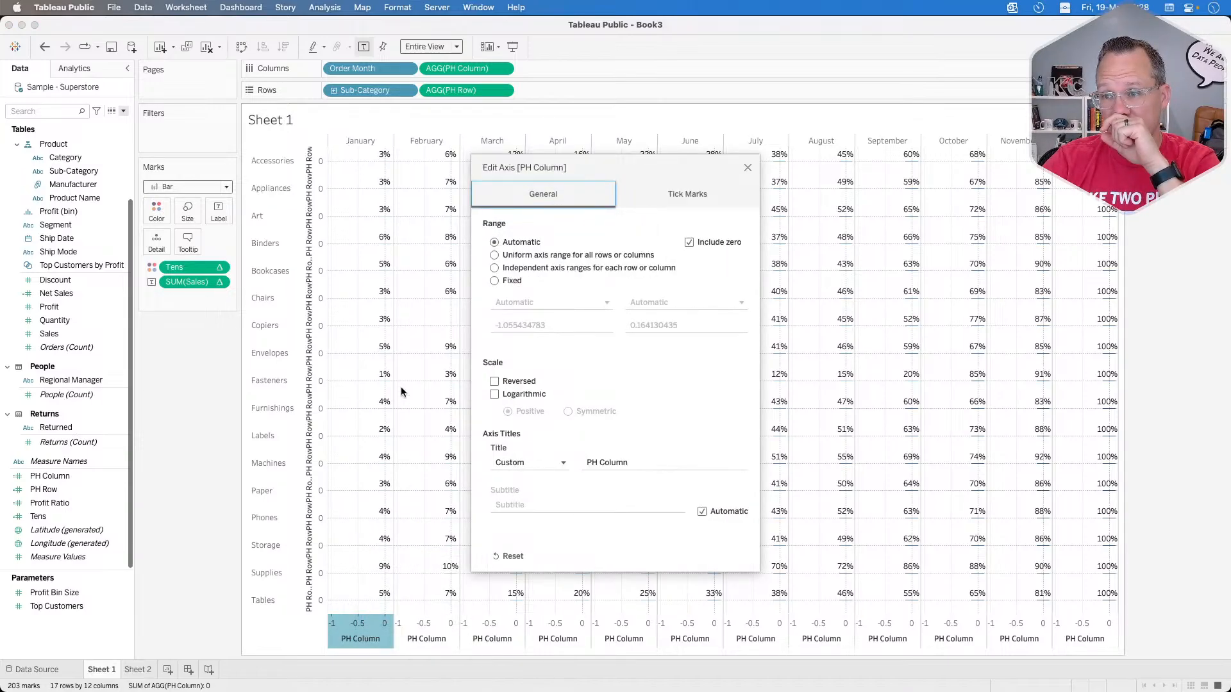
click(503, 282)
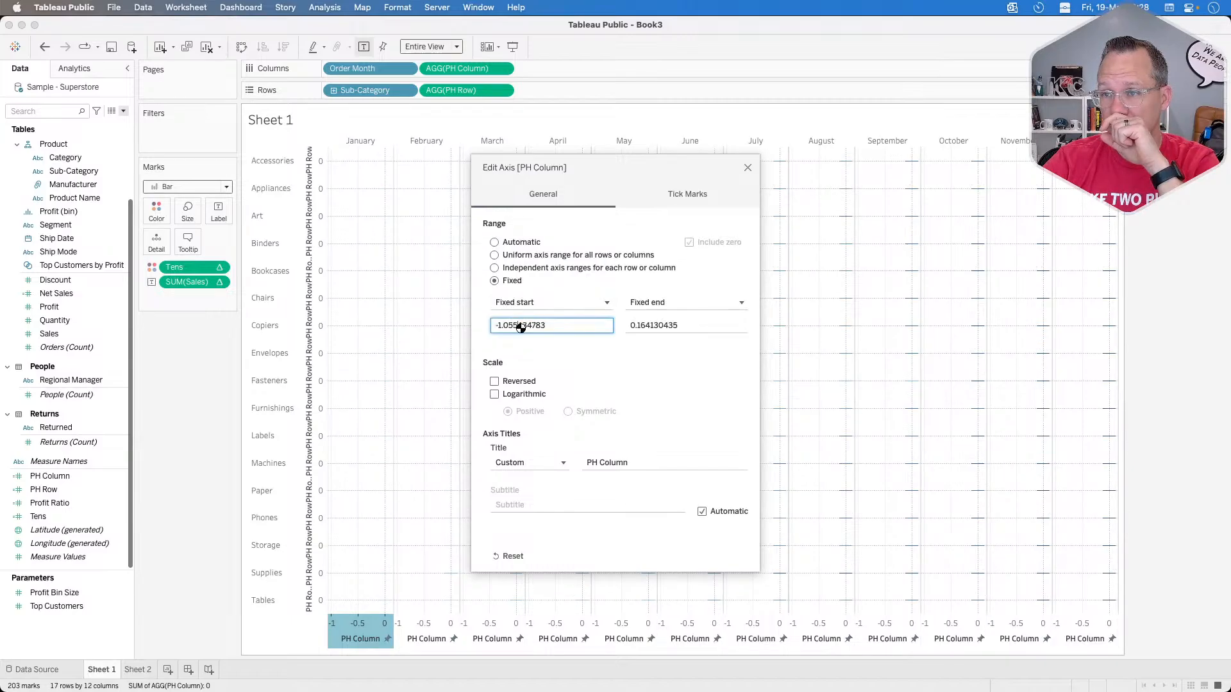
double_click(516, 326)
text(0)
key(Tab)
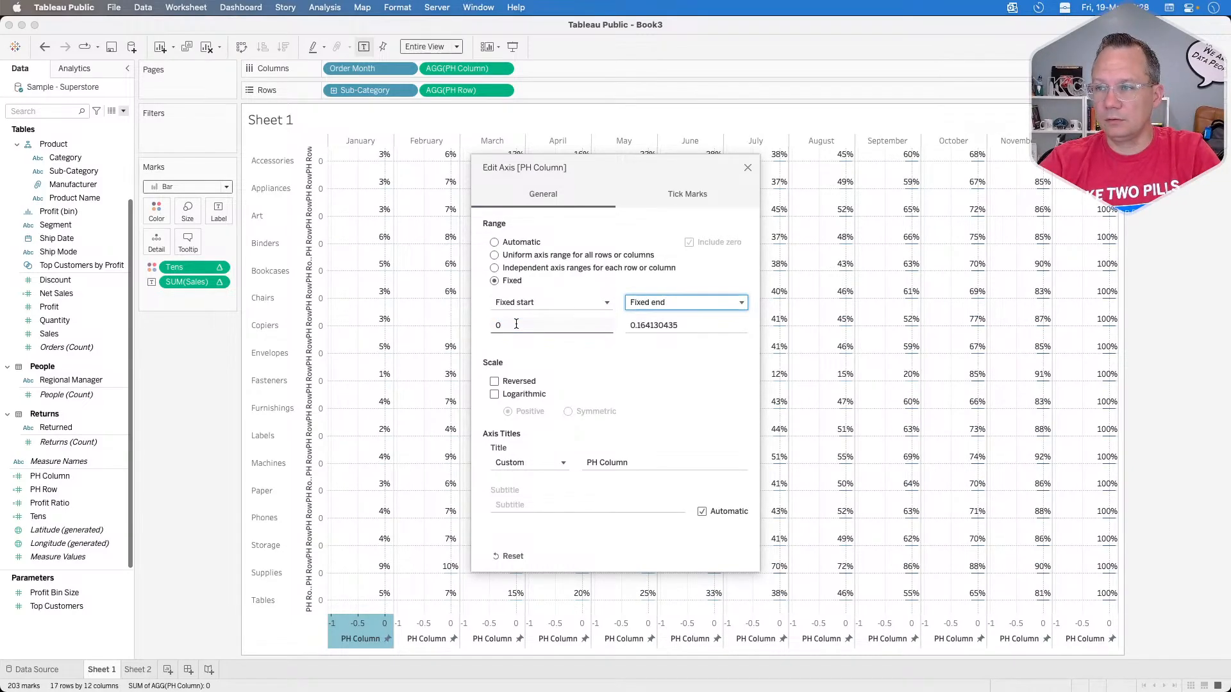
key(Tab)
text(1)
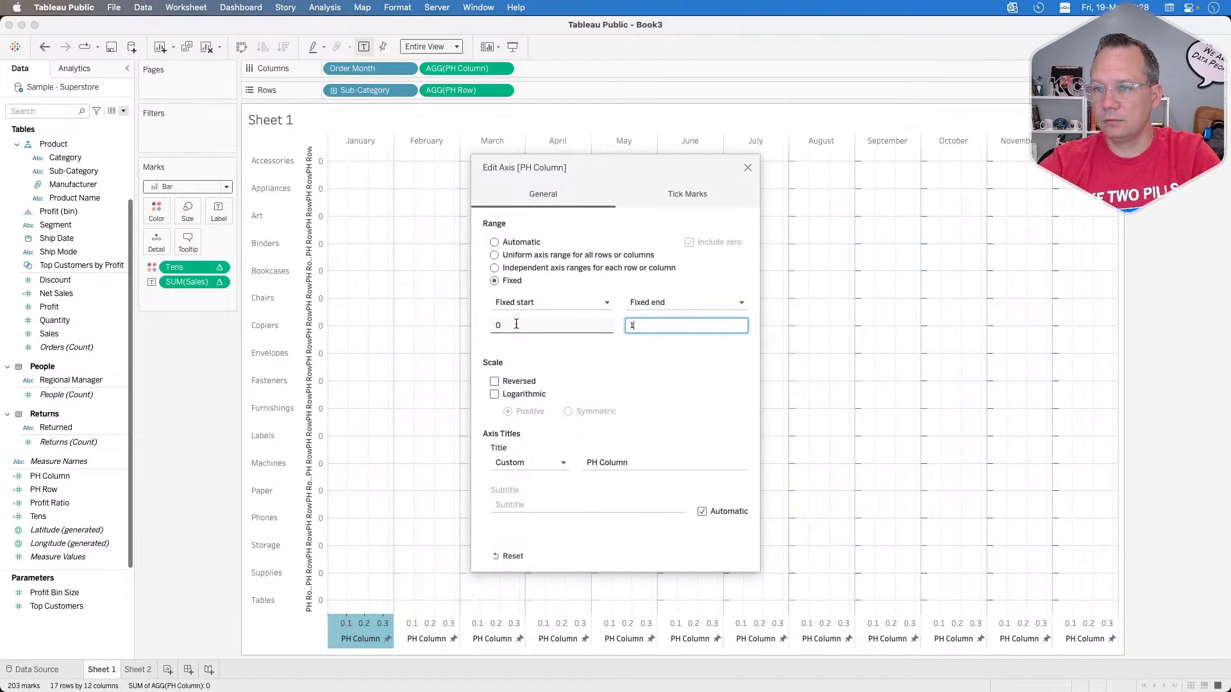
click(747, 168)
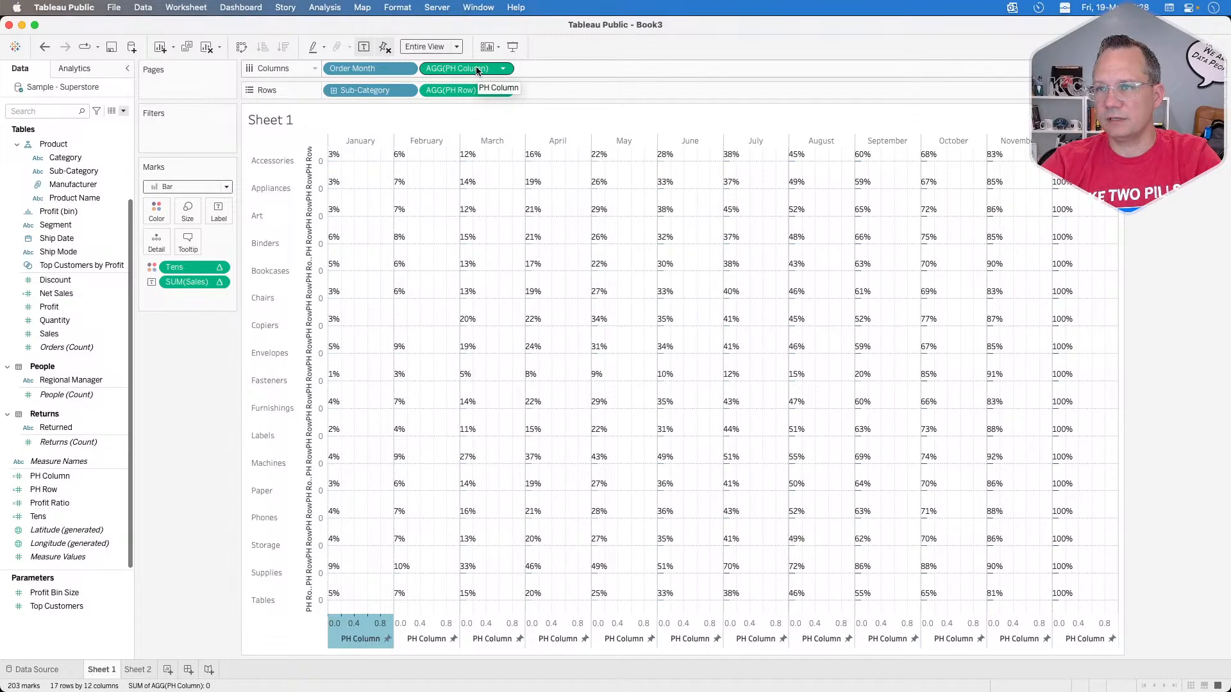
Step: Assign the PH Column field to the size of the marks and check the tooltip of the January bar for Accessories
drag(478, 71, 189, 211)
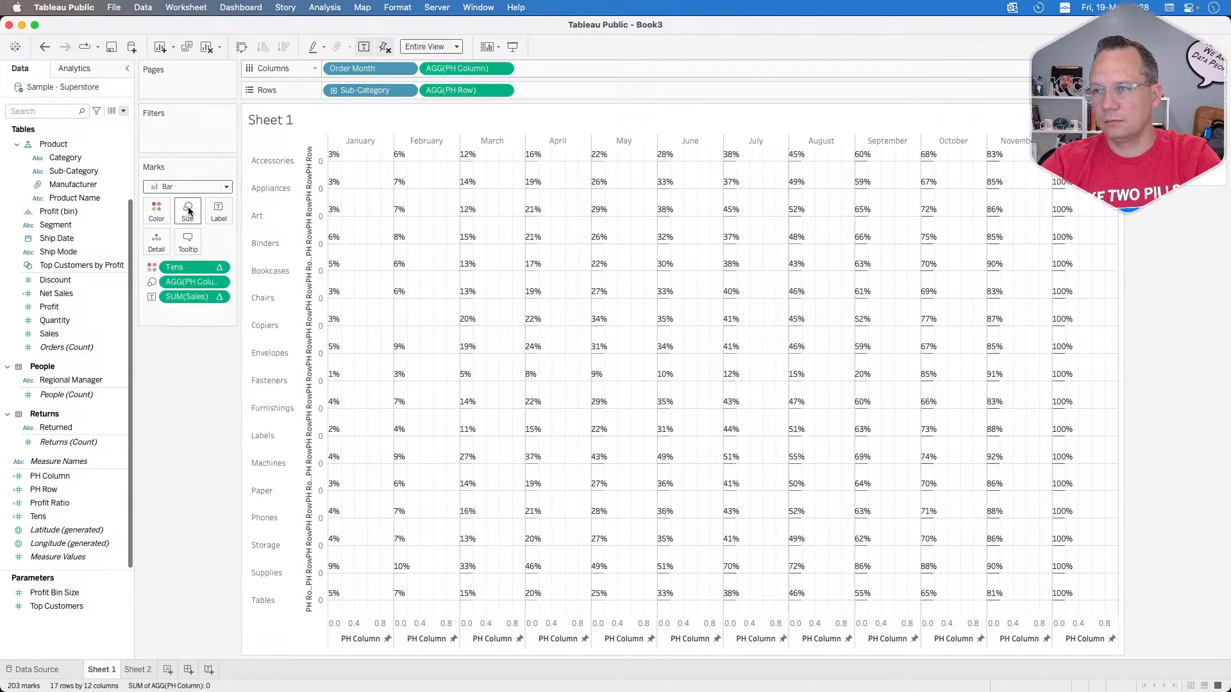
mouse_move(342, 164)
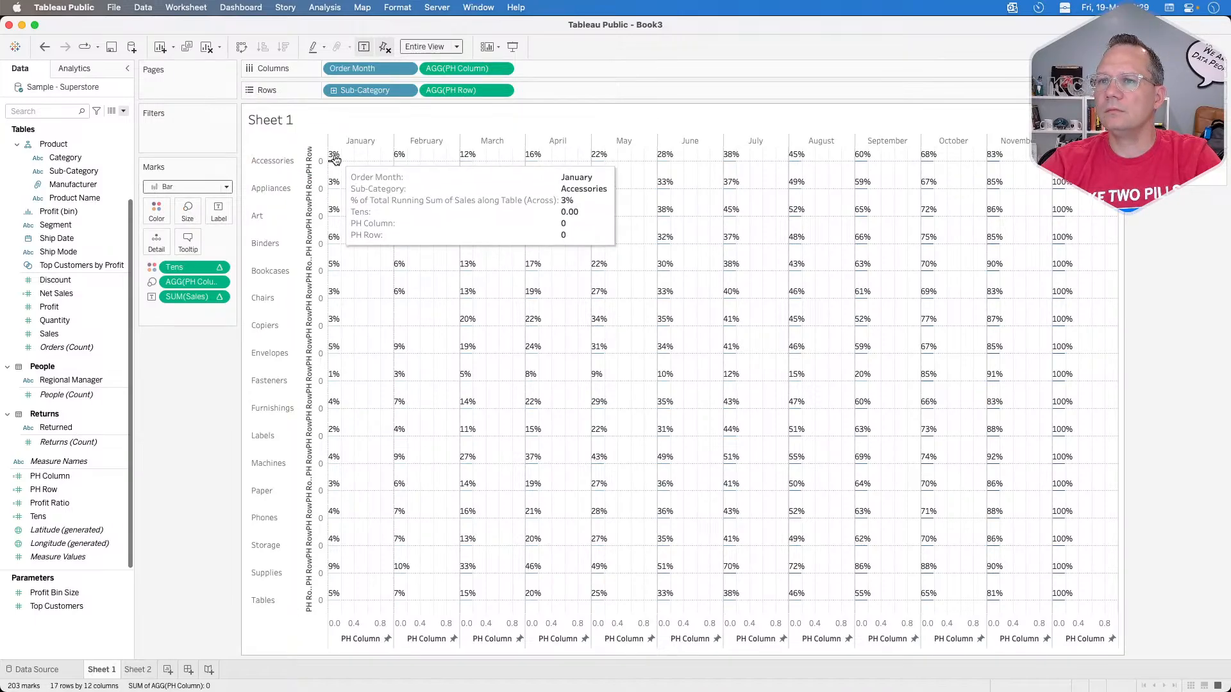
mouse_move(407, 166)
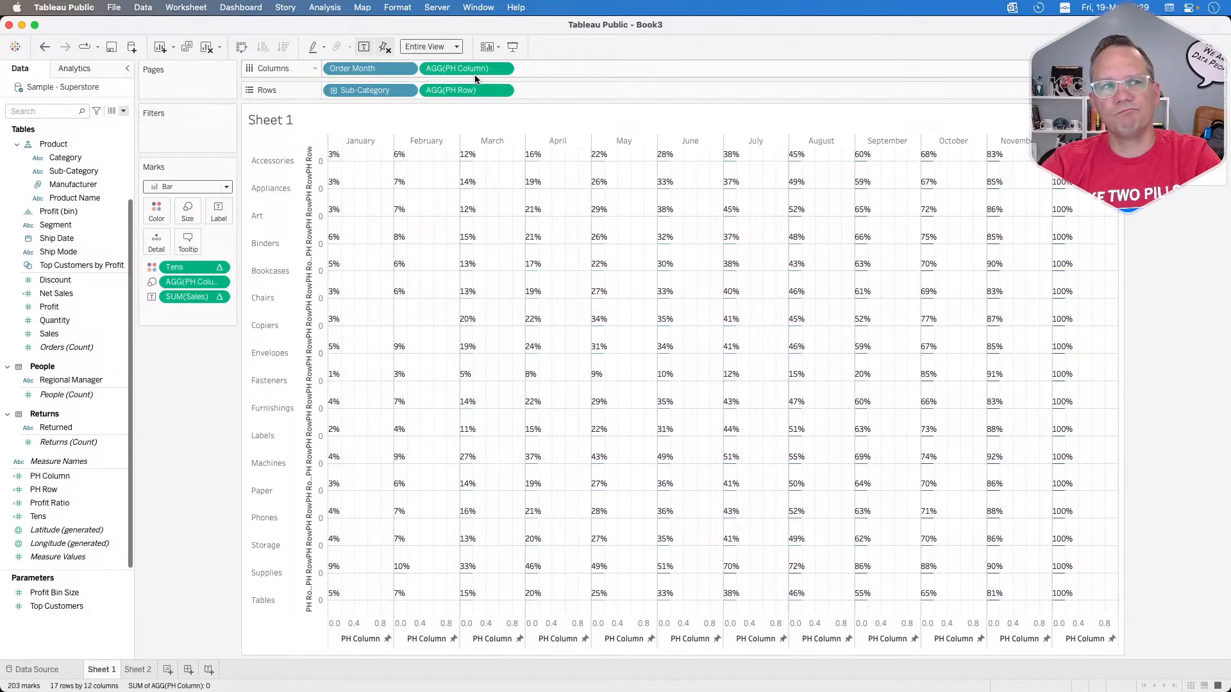
key(super+Tab)
click(626, 76)
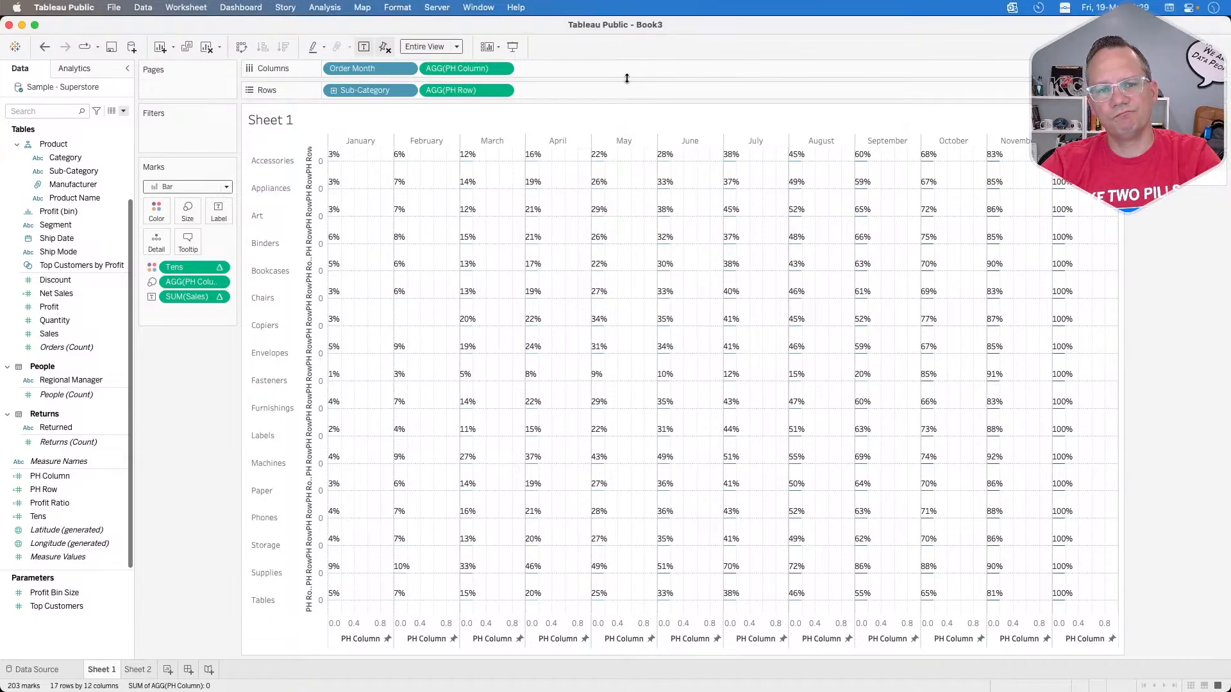
key(super+Tab)
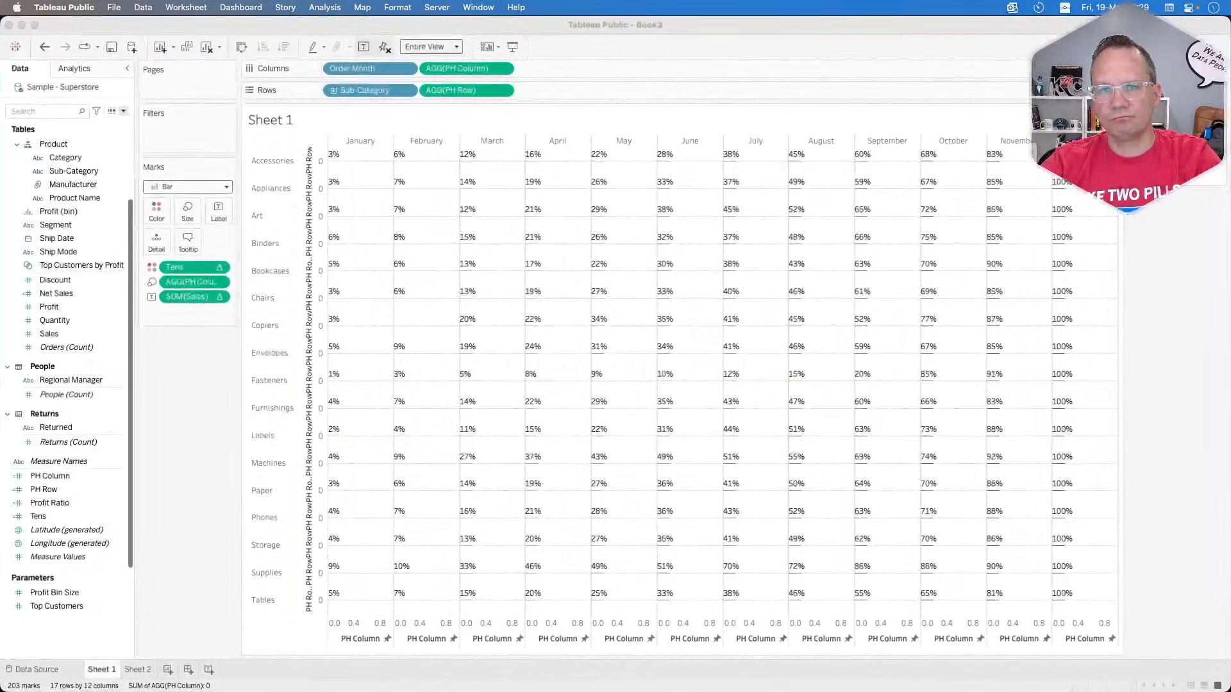
click(182, 401)
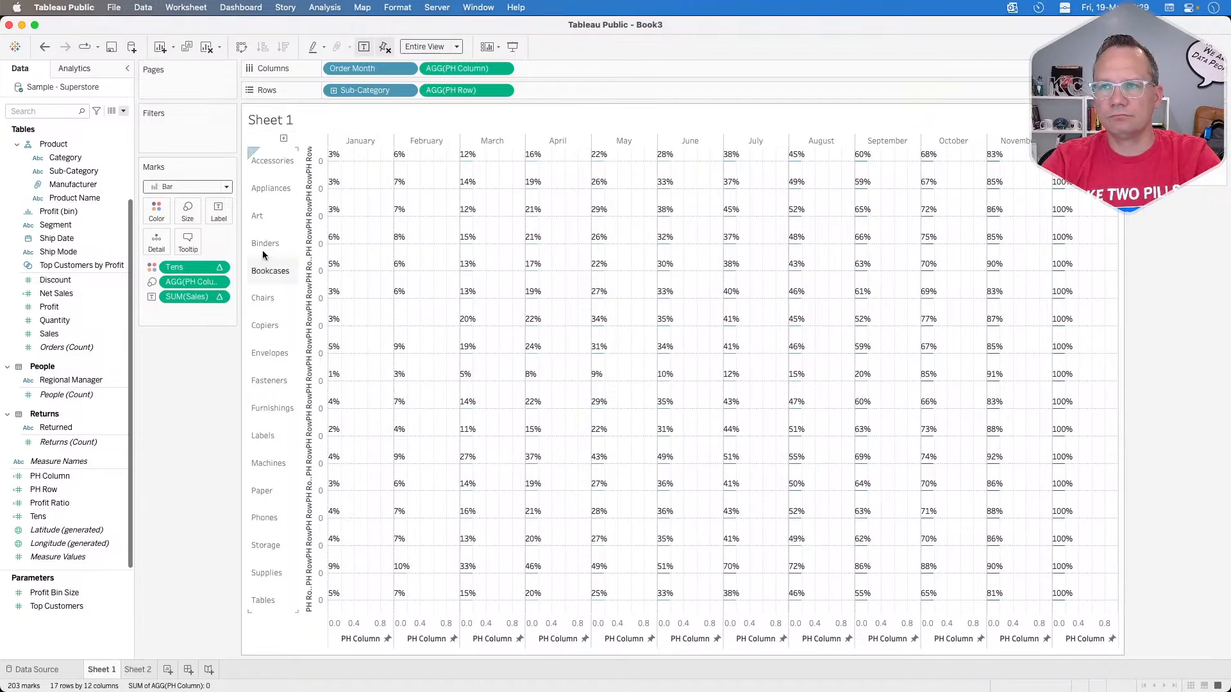
mouse_move(452, 68)
mouse_down()
mouse_move(186, 216)
mouse_move(458, 68)
mouse_up()
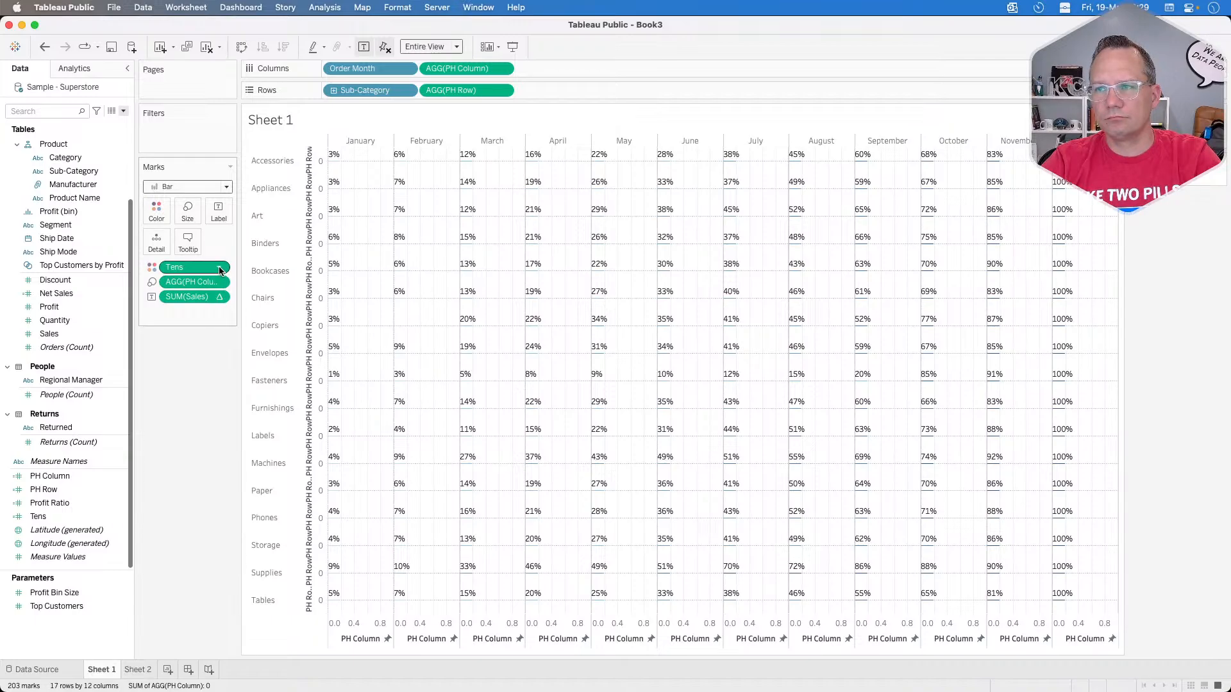
Step: Try the Automatic and Square mark types on the heat map and set the mark type back to Bar
click(191, 190)
click(187, 198)
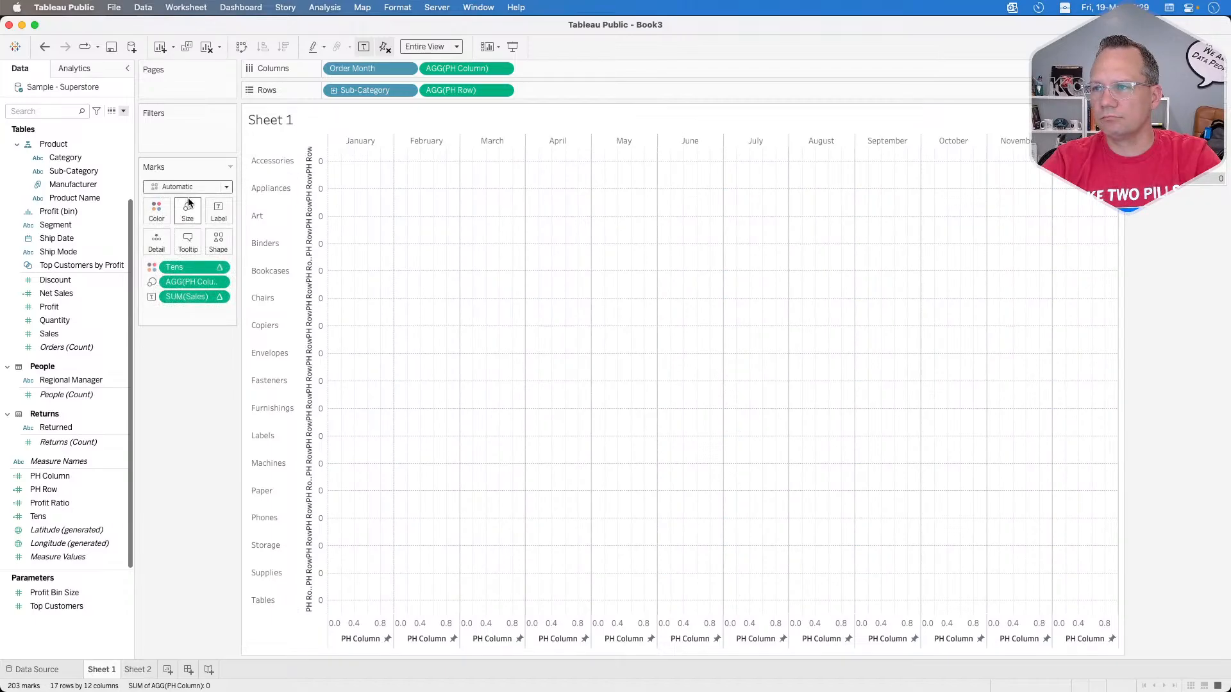
click(188, 189)
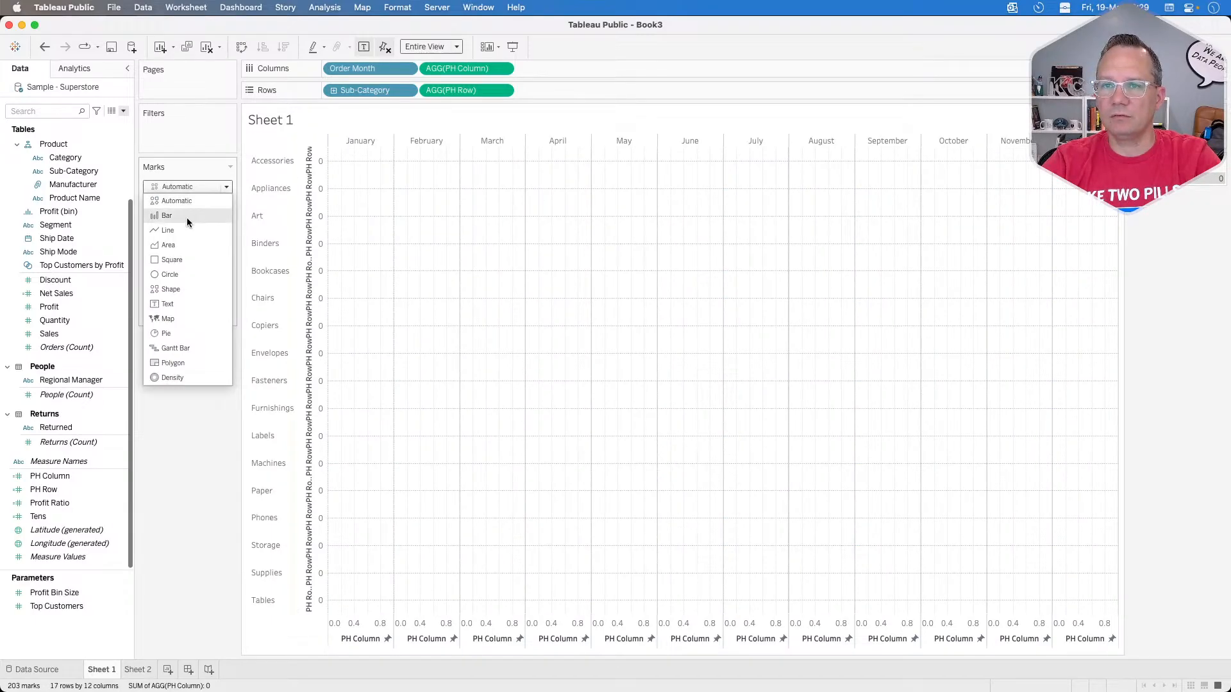
click(182, 260)
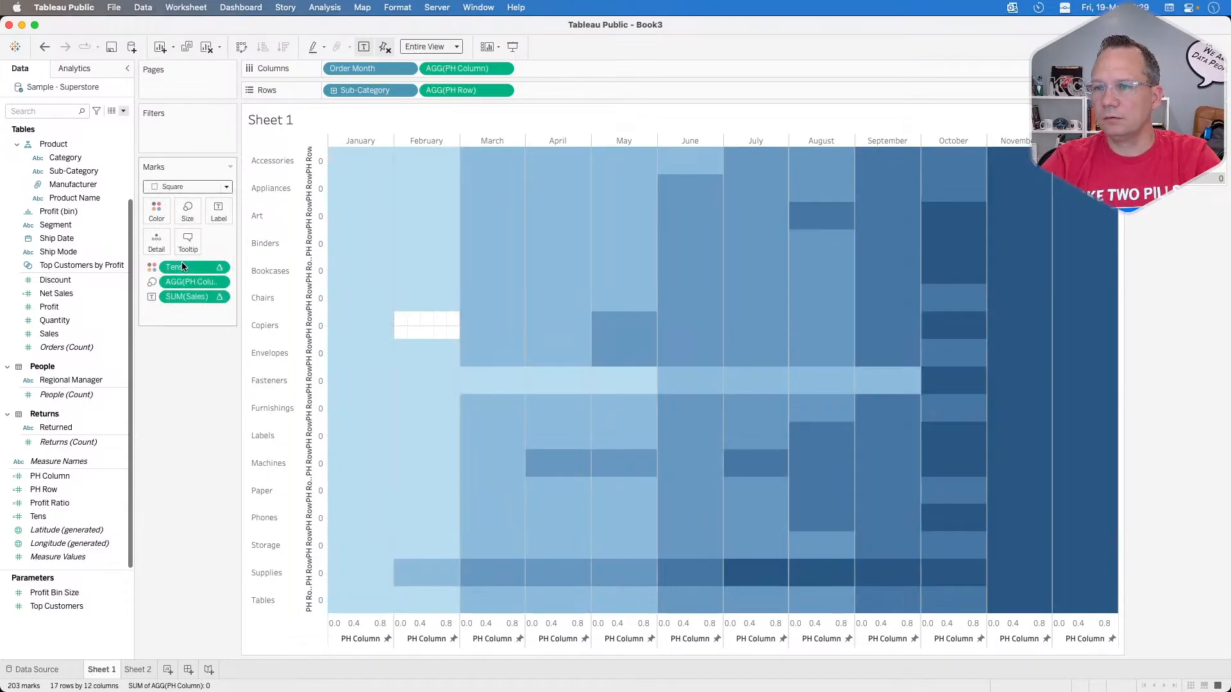
click(363, 162)
click(362, 162)
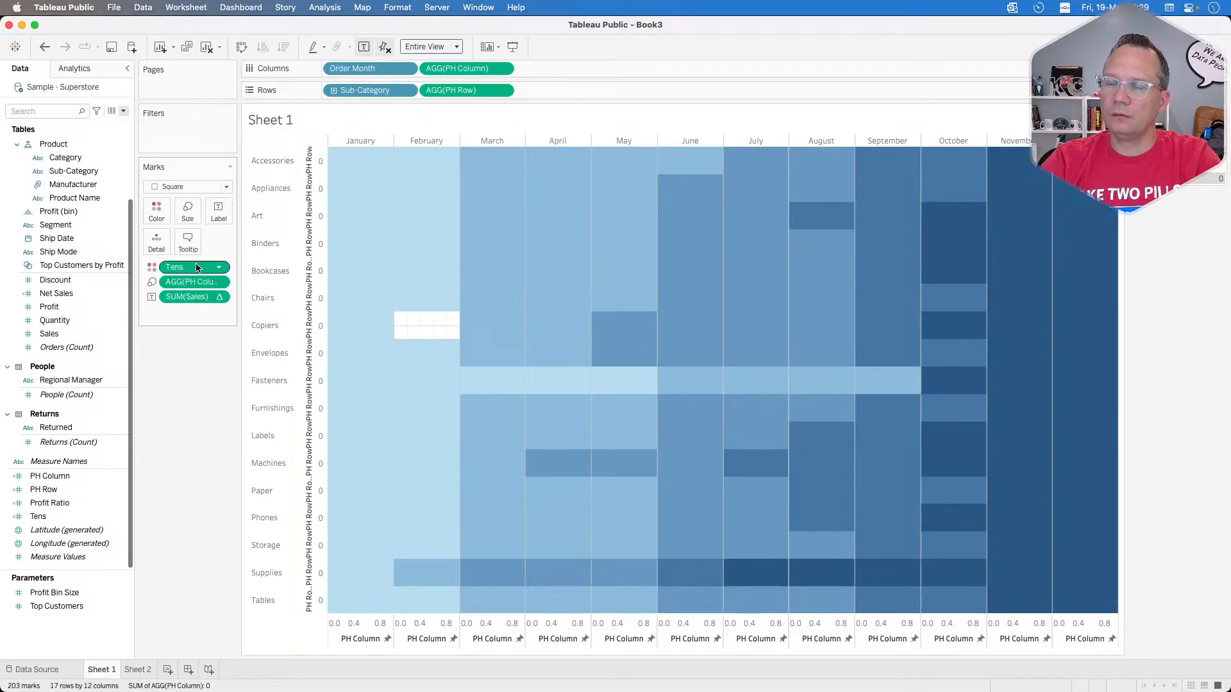
click(188, 188)
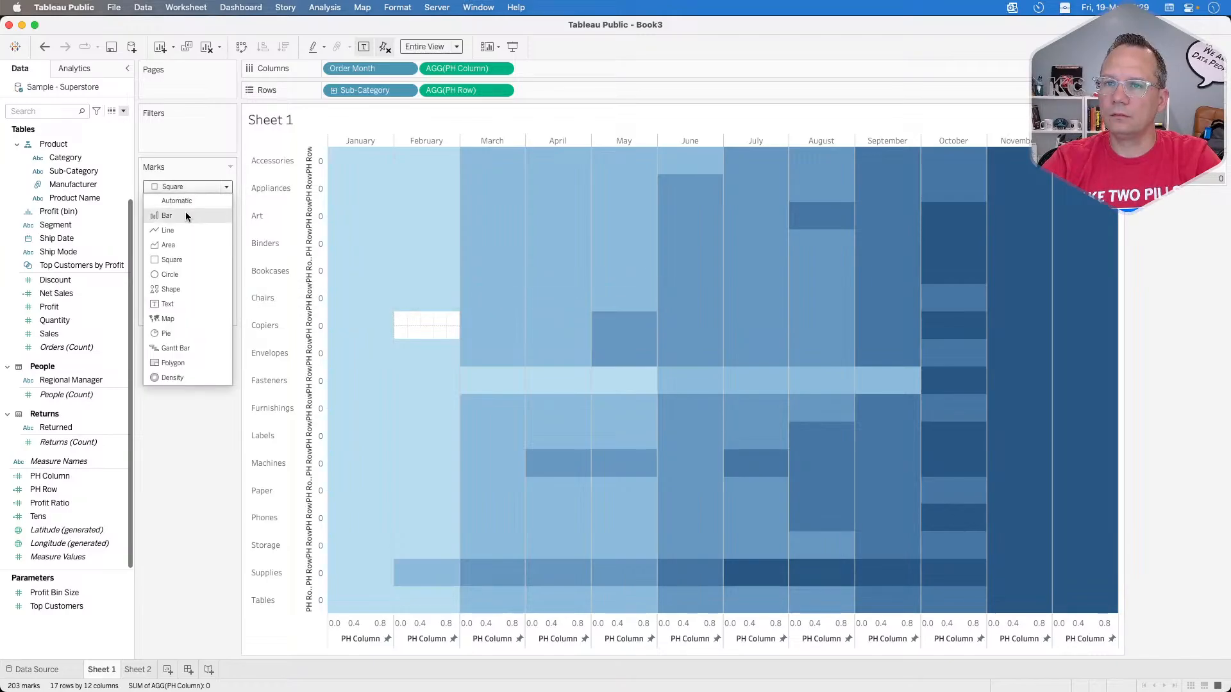
click(185, 215)
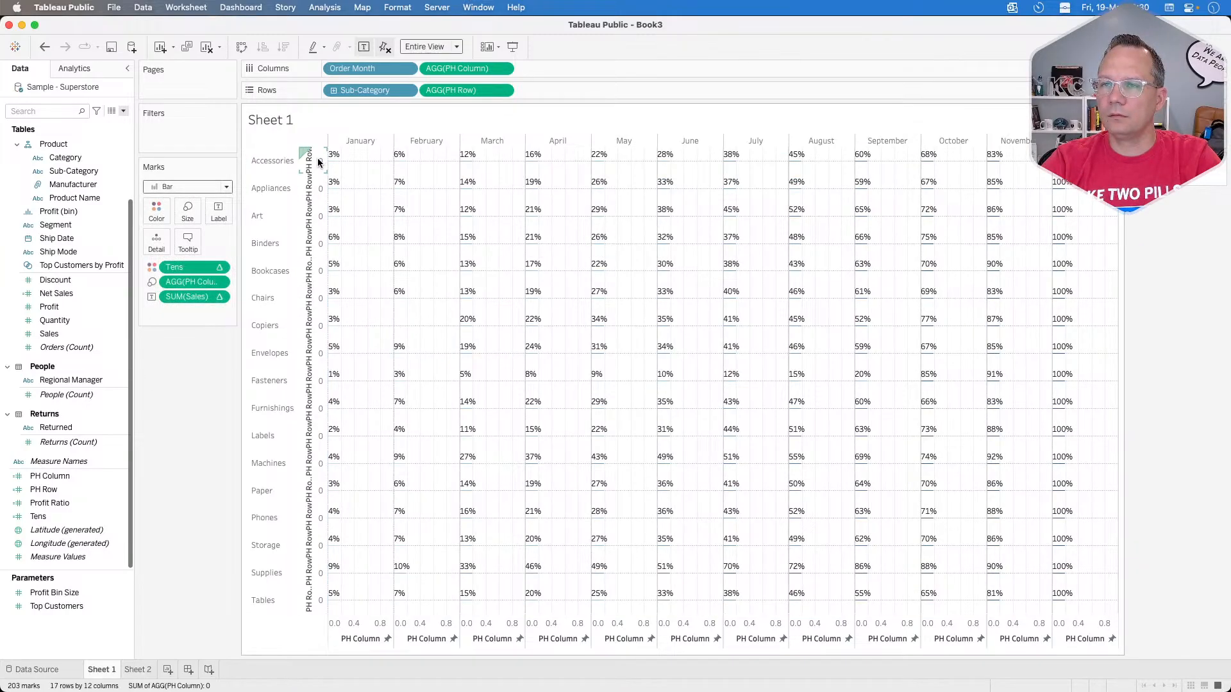
Step: Set the PH Row axis to a fixed range from -.25 to .25 and check the October bar for Copiers
right_click(319, 162)
click(340, 168)
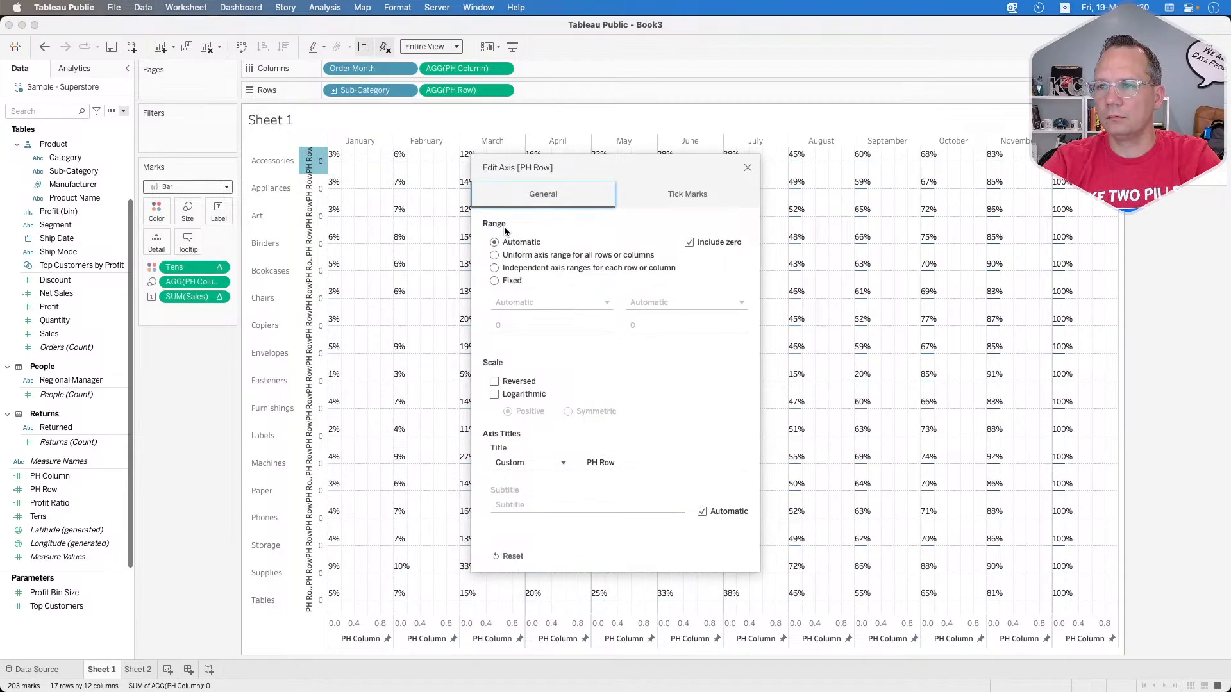
click(514, 280)
click(507, 324)
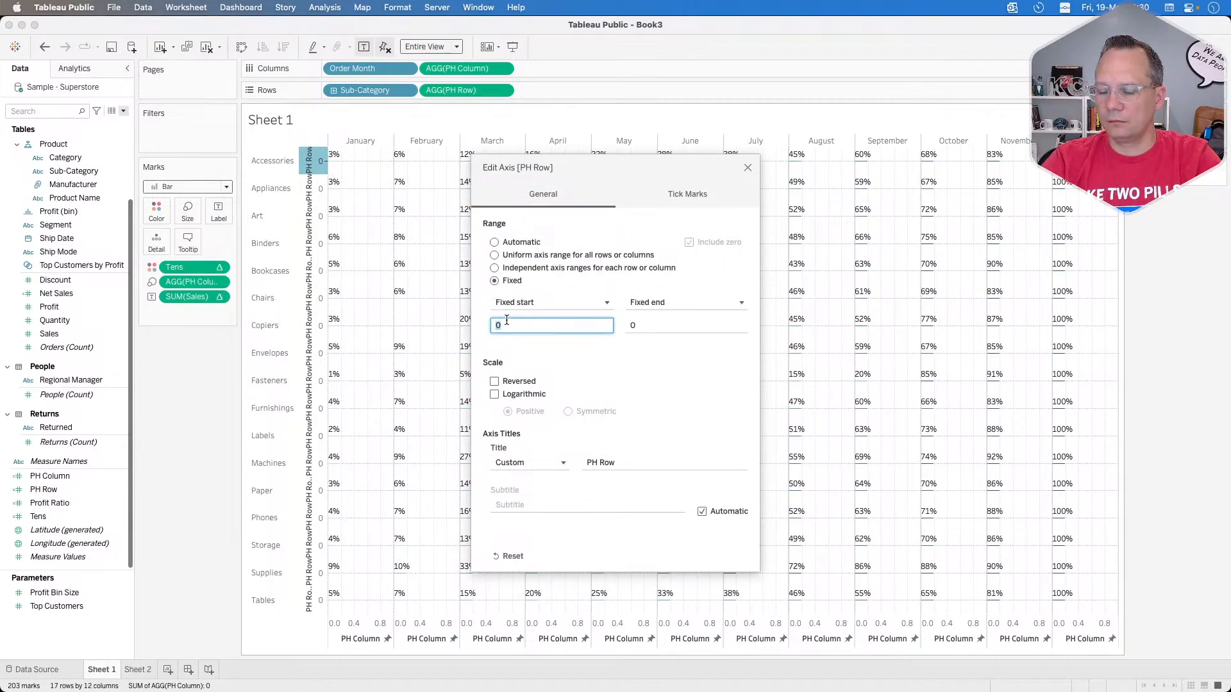
text(-.2)
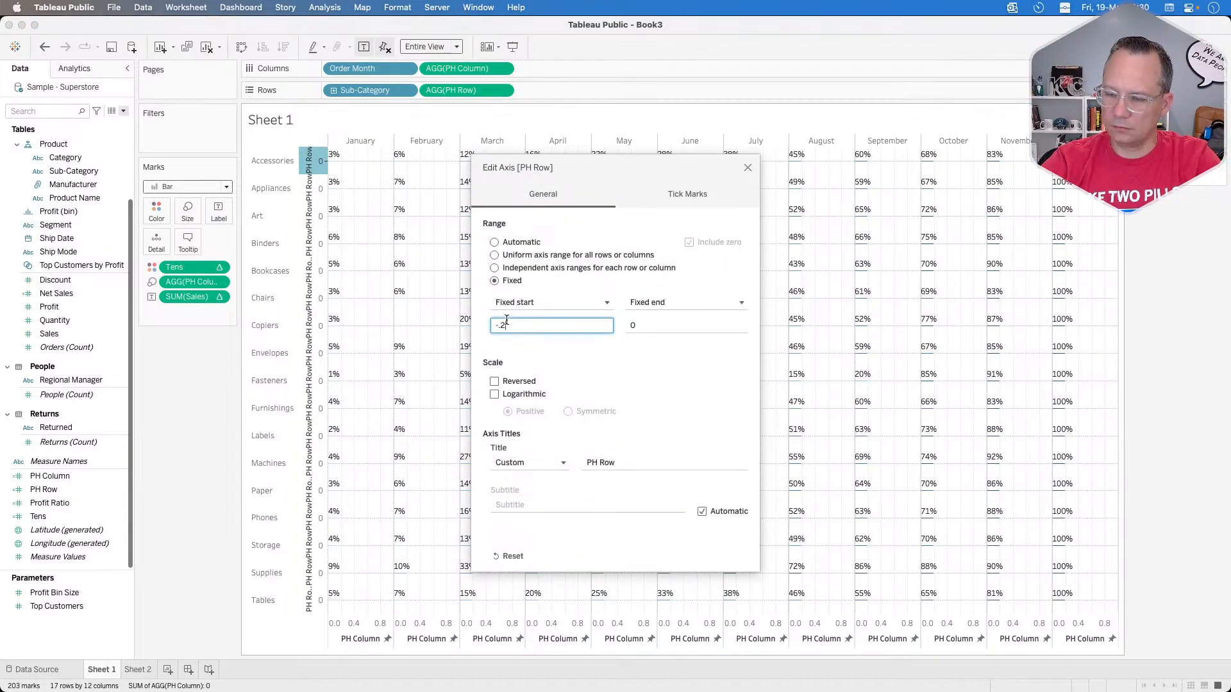
text(5)
key(Tab)
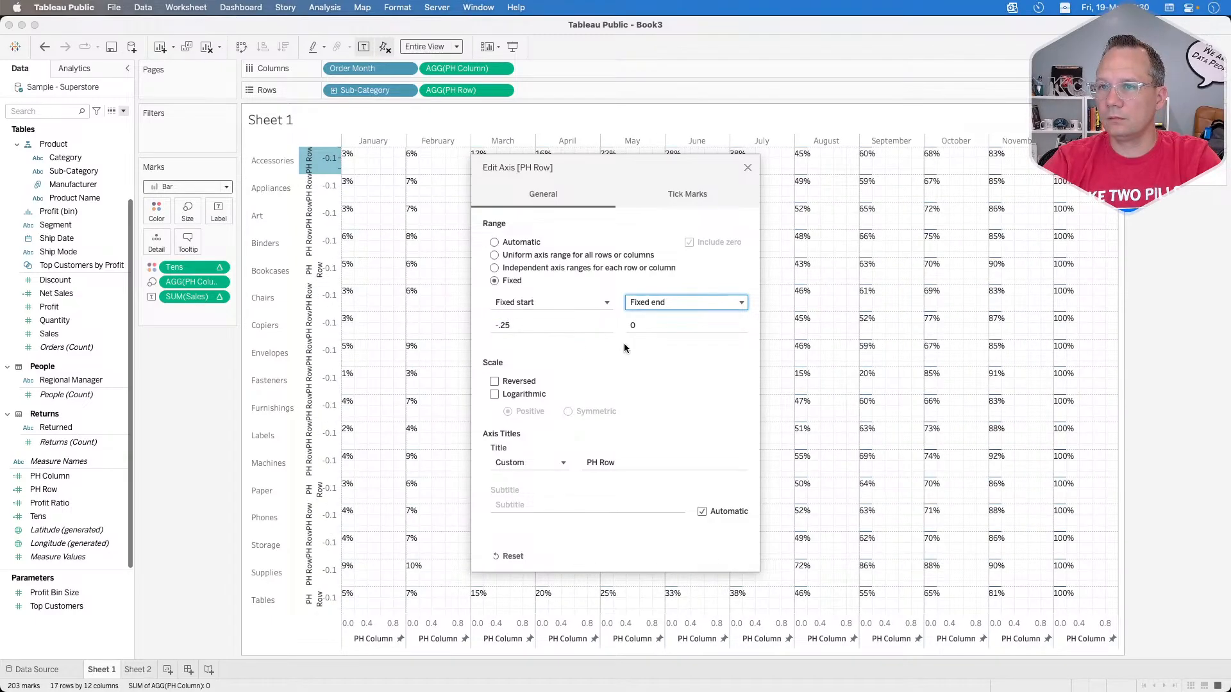
click(638, 325)
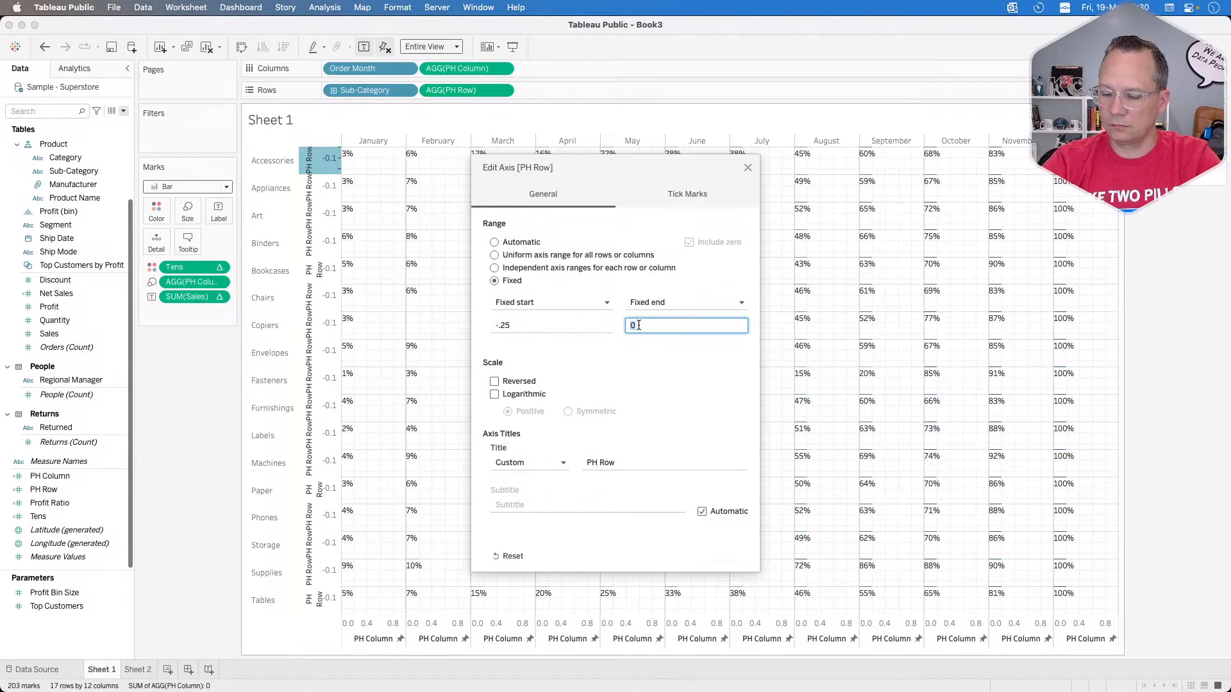
text(.25)
key(Tab)
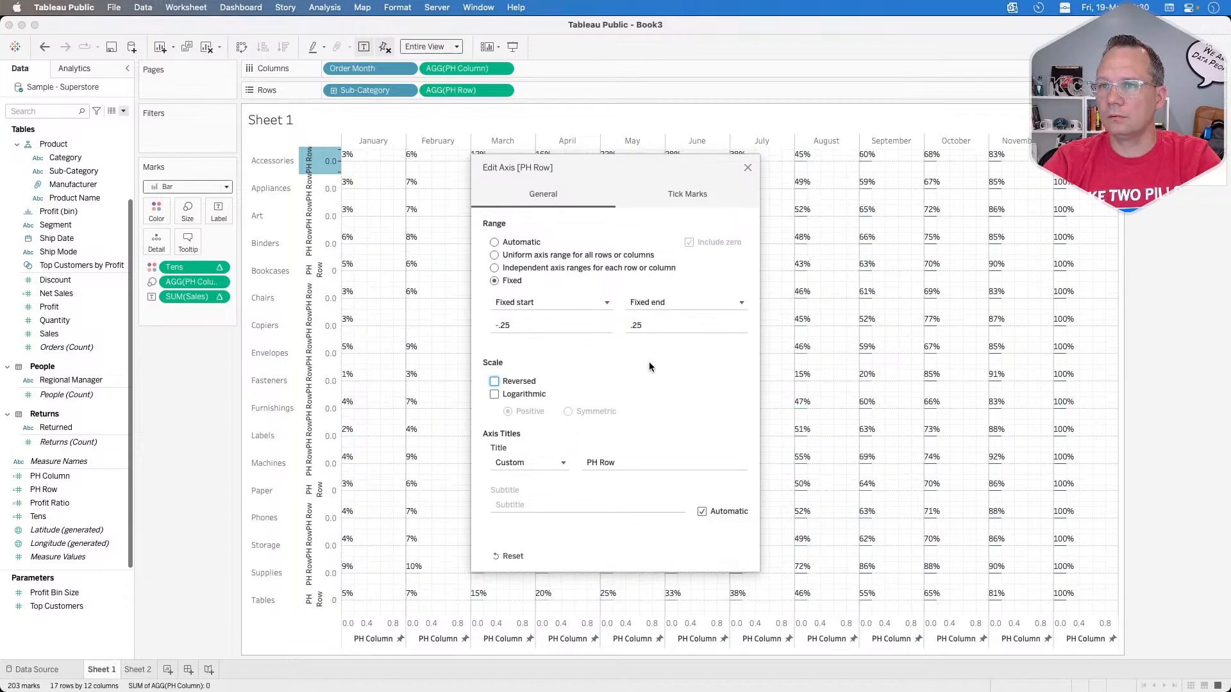
click(748, 167)
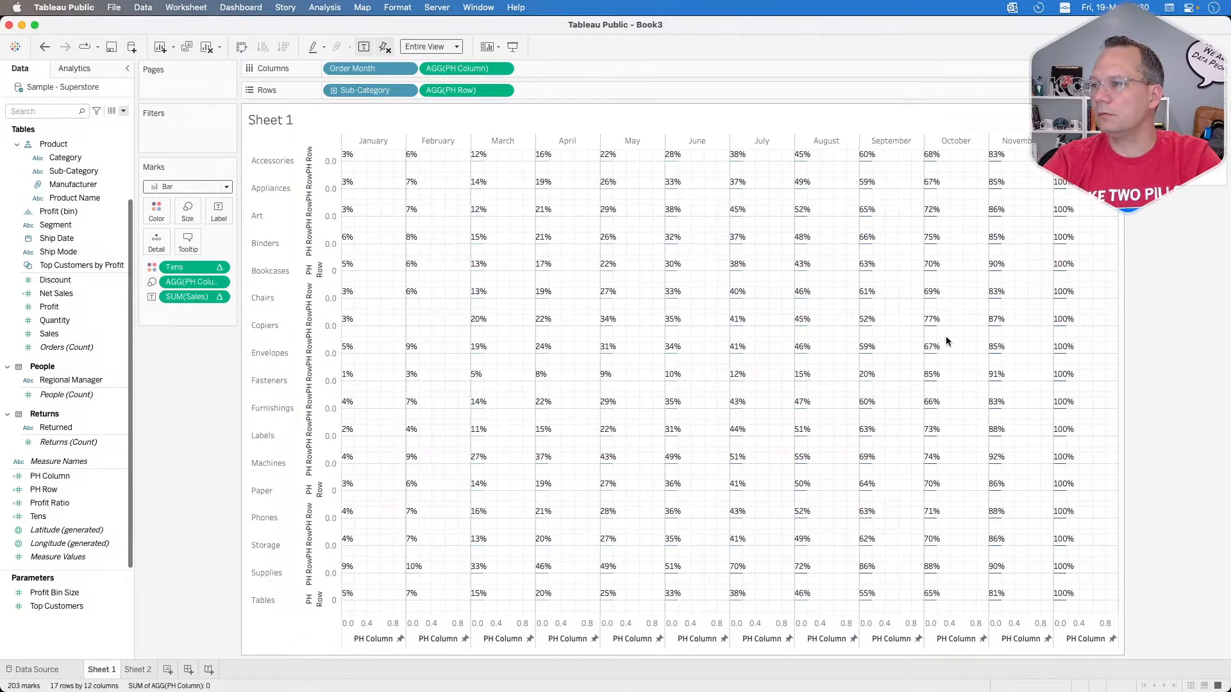
mouse_move(935, 332)
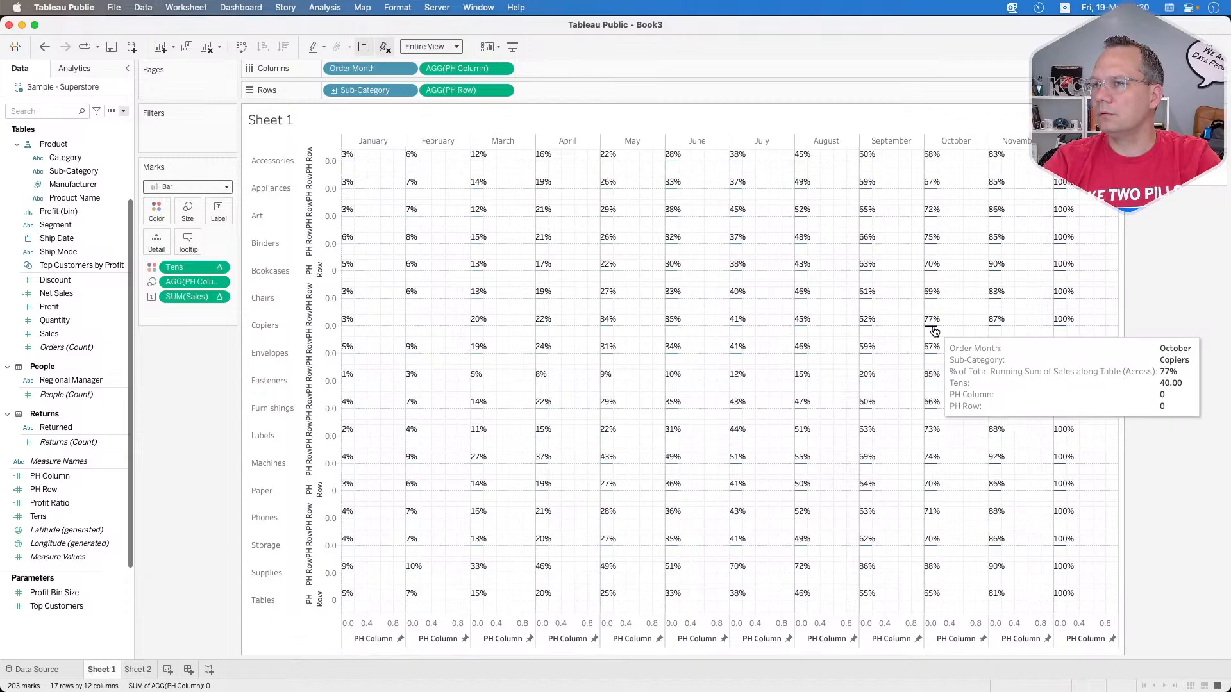
click(935, 332)
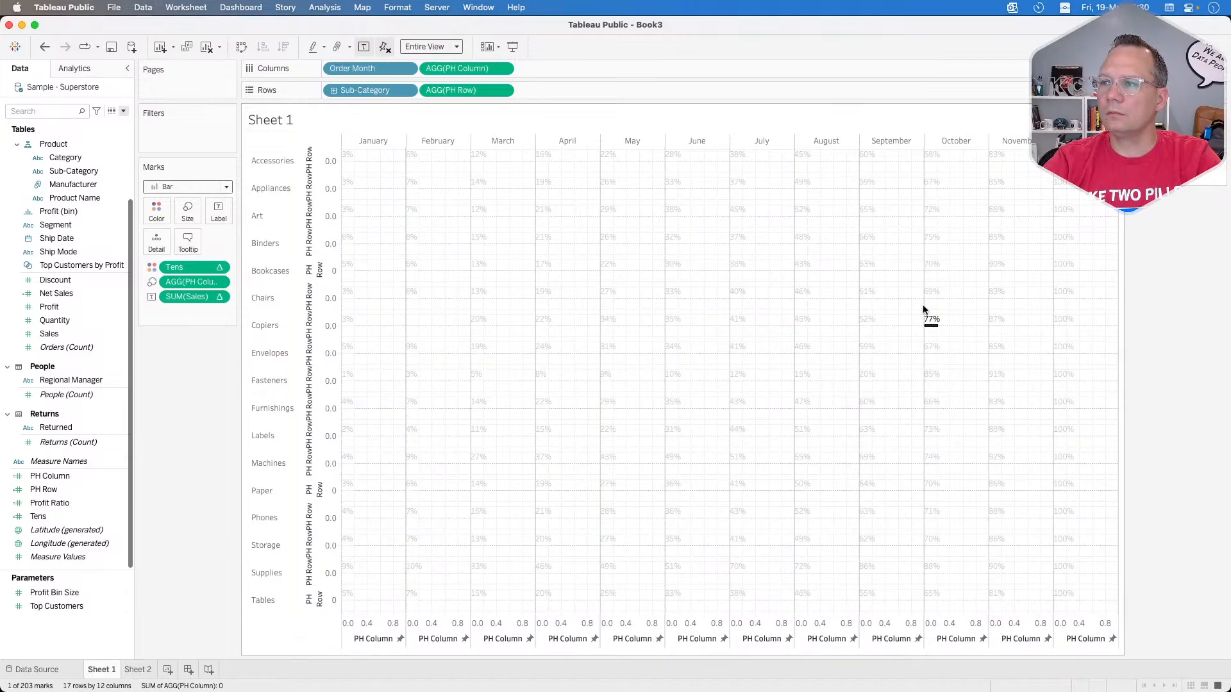
Step: Clear the bar selection and change the PH Row calculation to MIN(1.0)
click(939, 329)
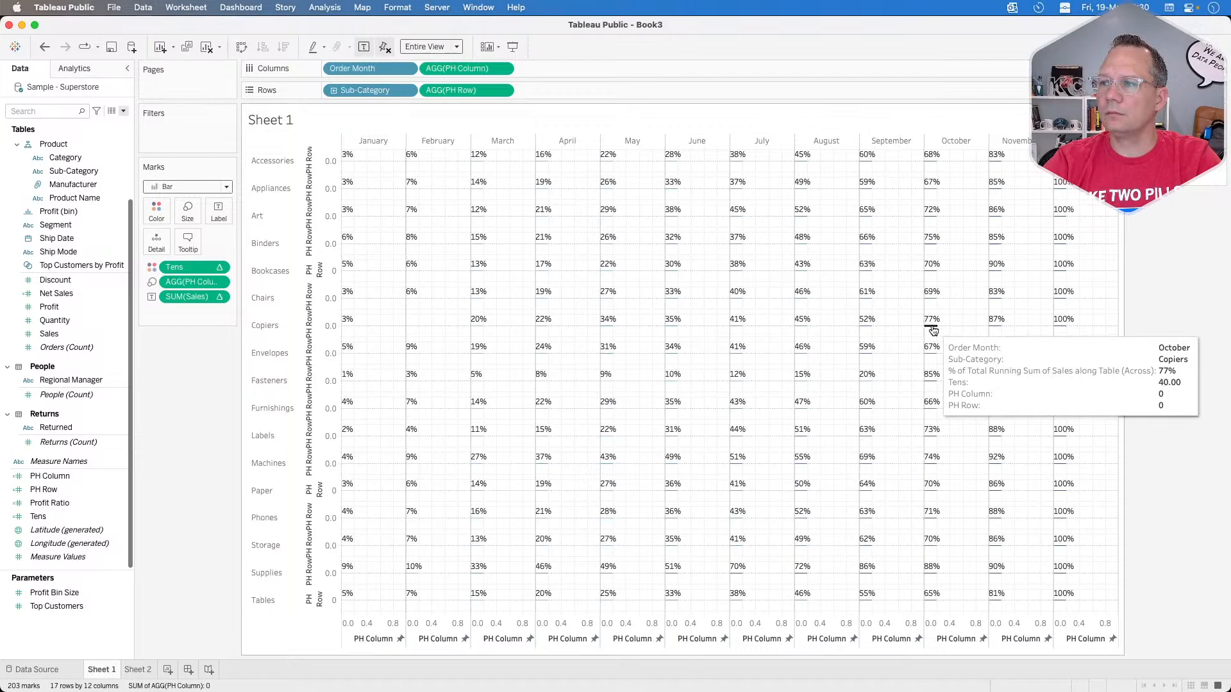
right_click(66, 492)
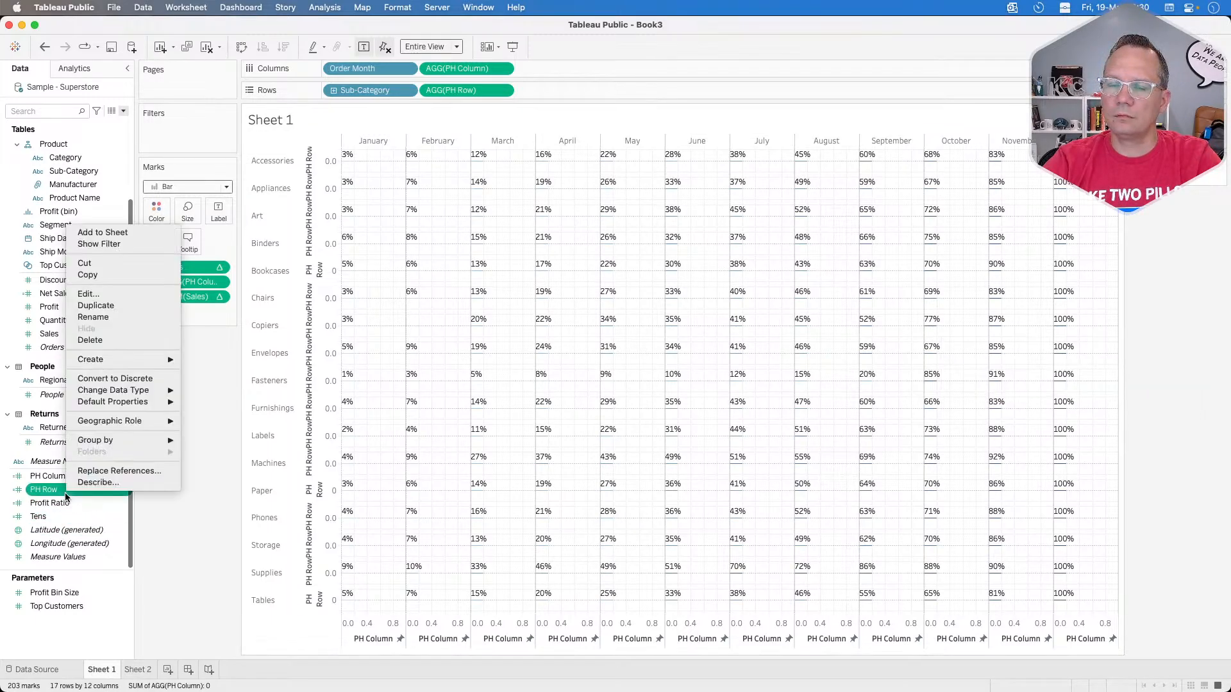
click(106, 294)
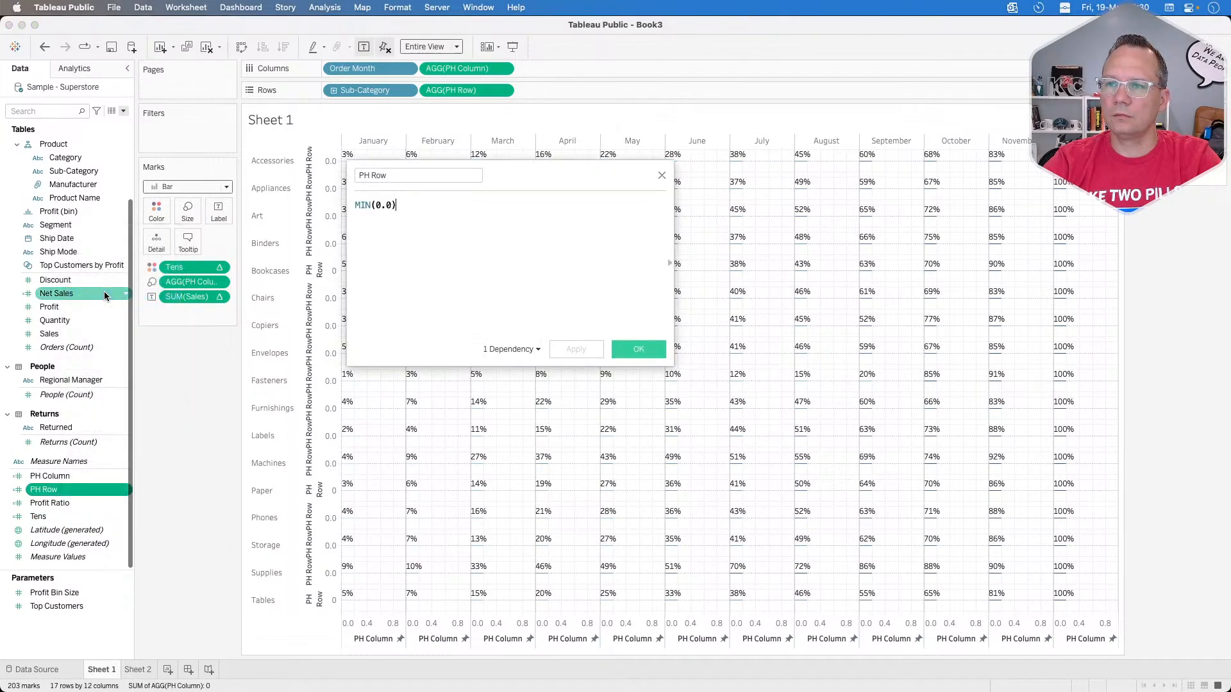
click(382, 203)
key(BackSpace)
text(1)
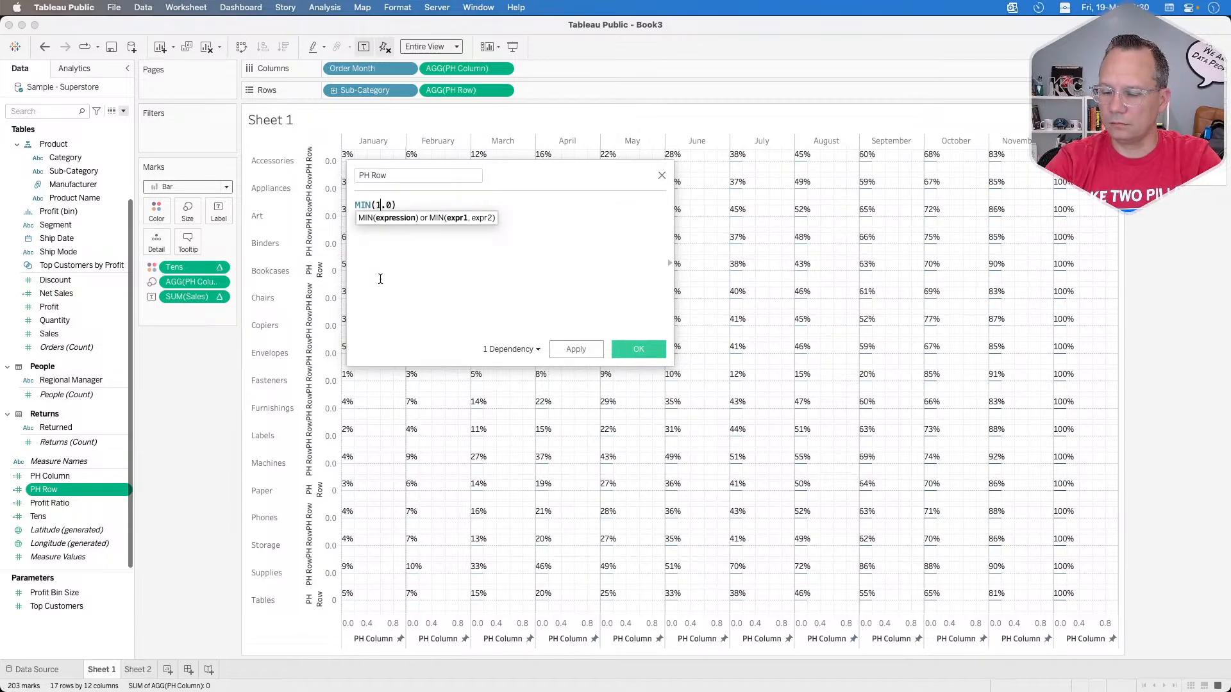
click(577, 348)
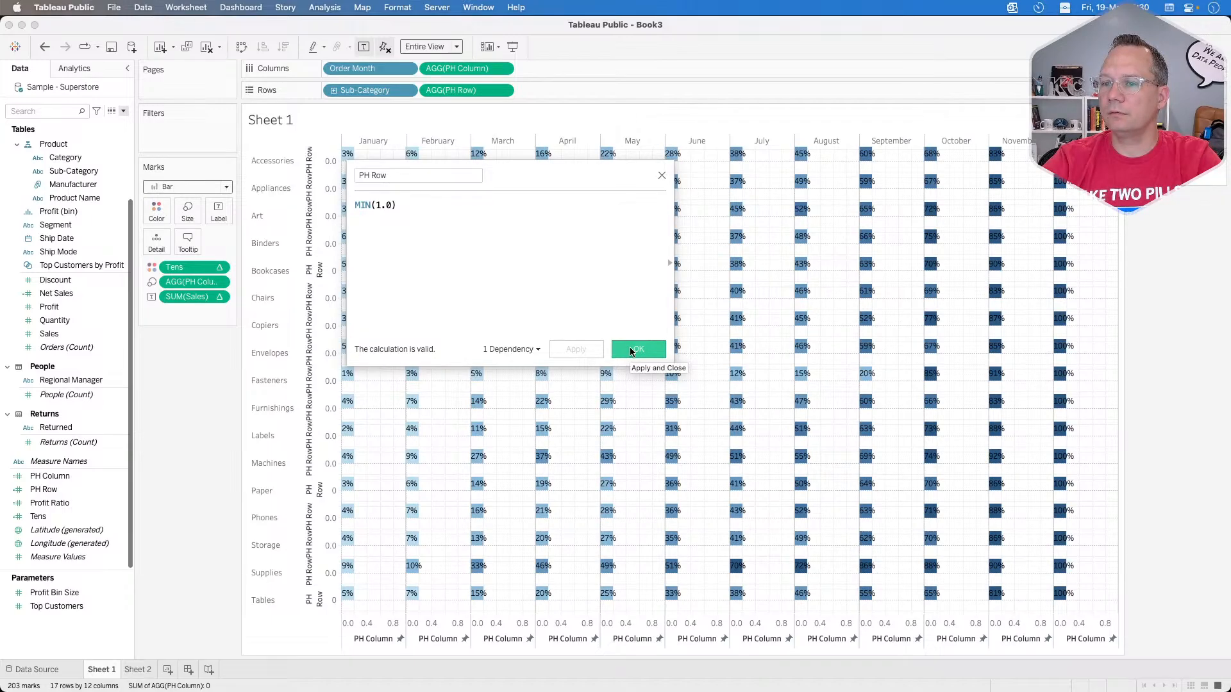
click(637, 349)
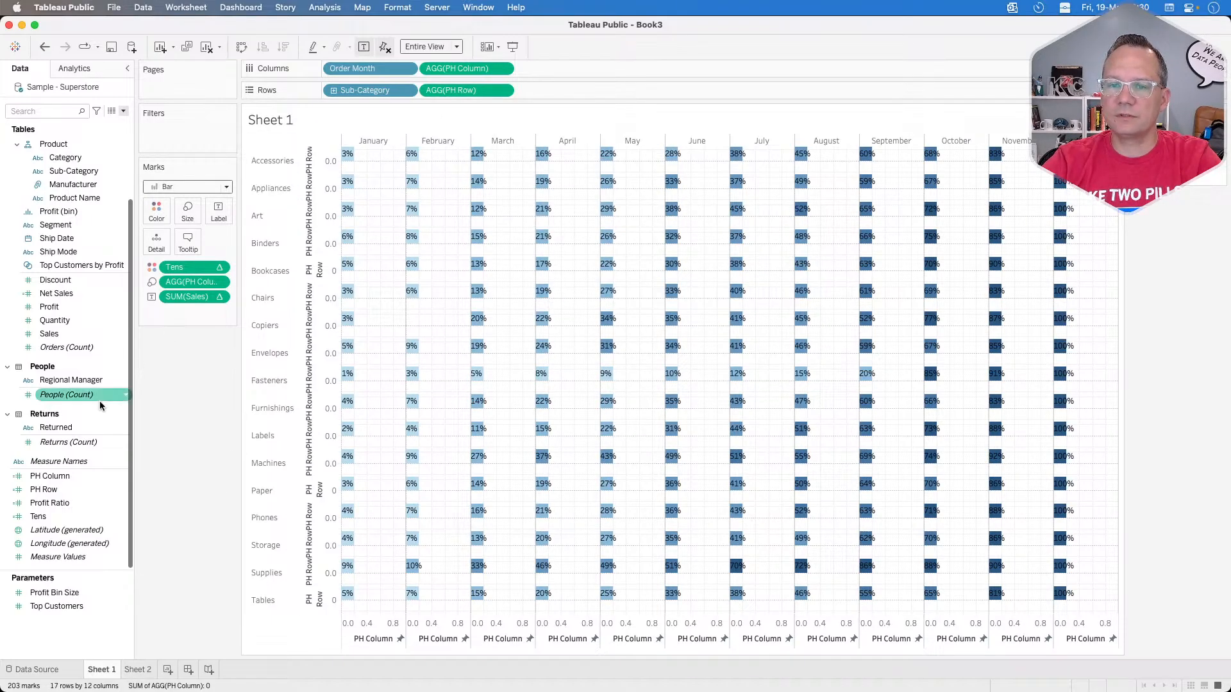
Step: Change the PH Column calculation to MIN(1.0)
right_click(55, 483)
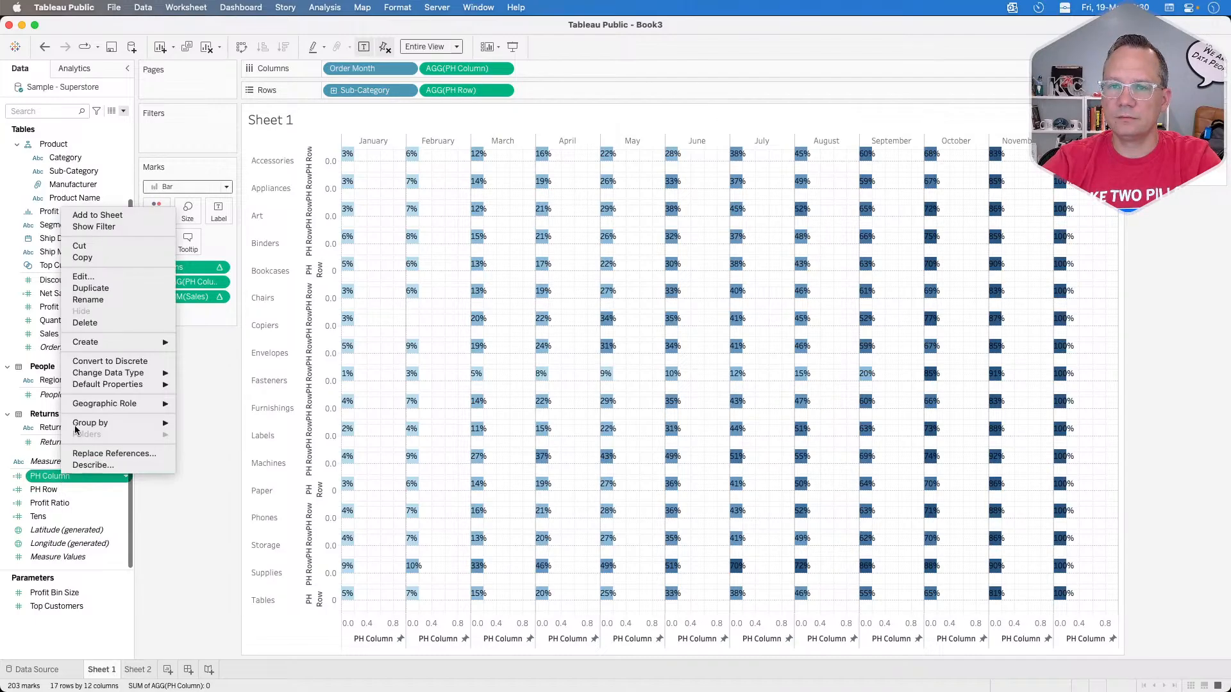
click(109, 277)
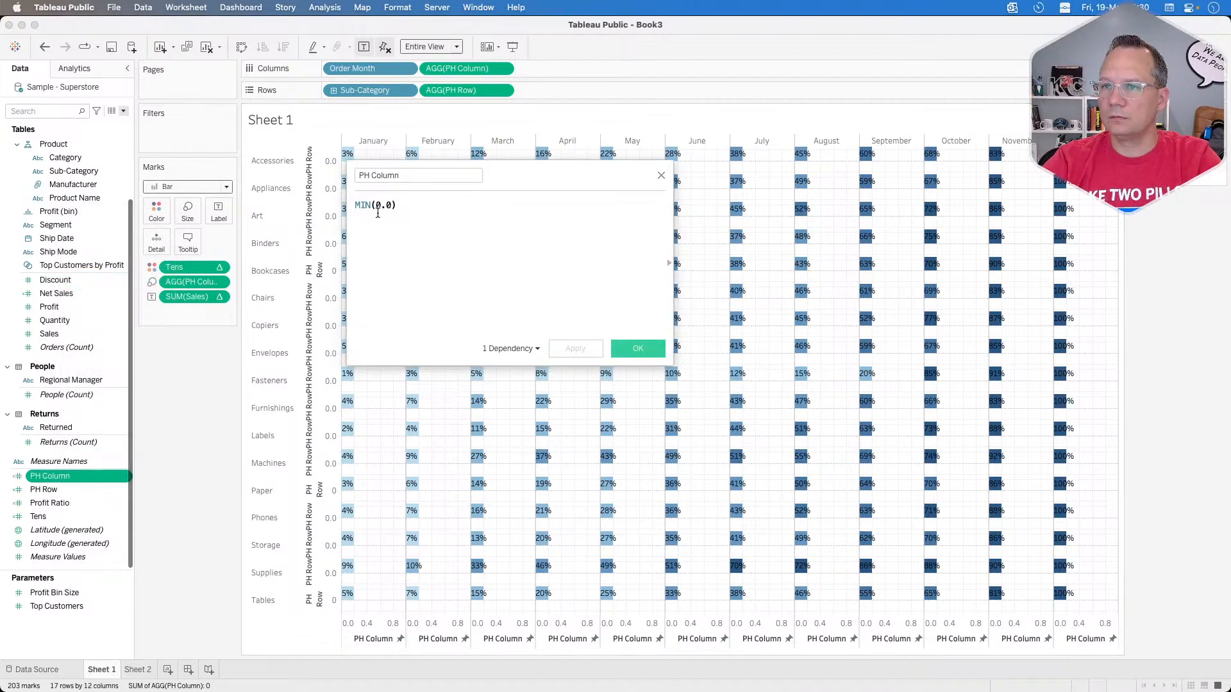
click(381, 206)
key(BackSpace)
text(1)
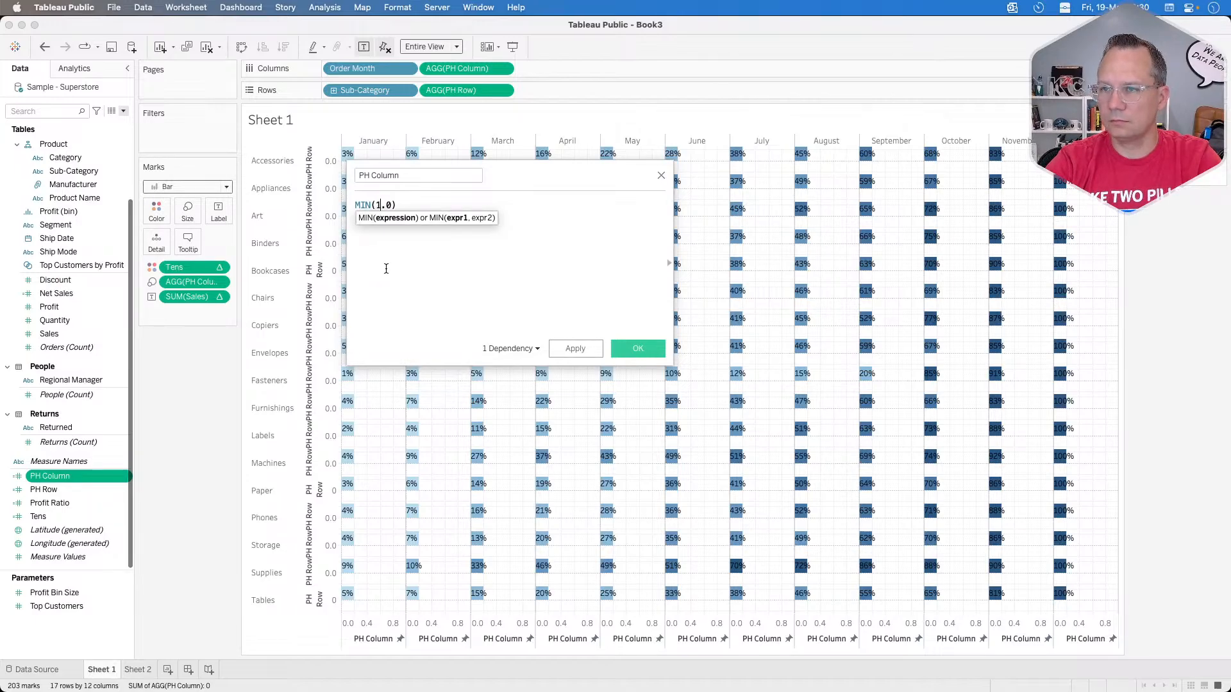
click(563, 347)
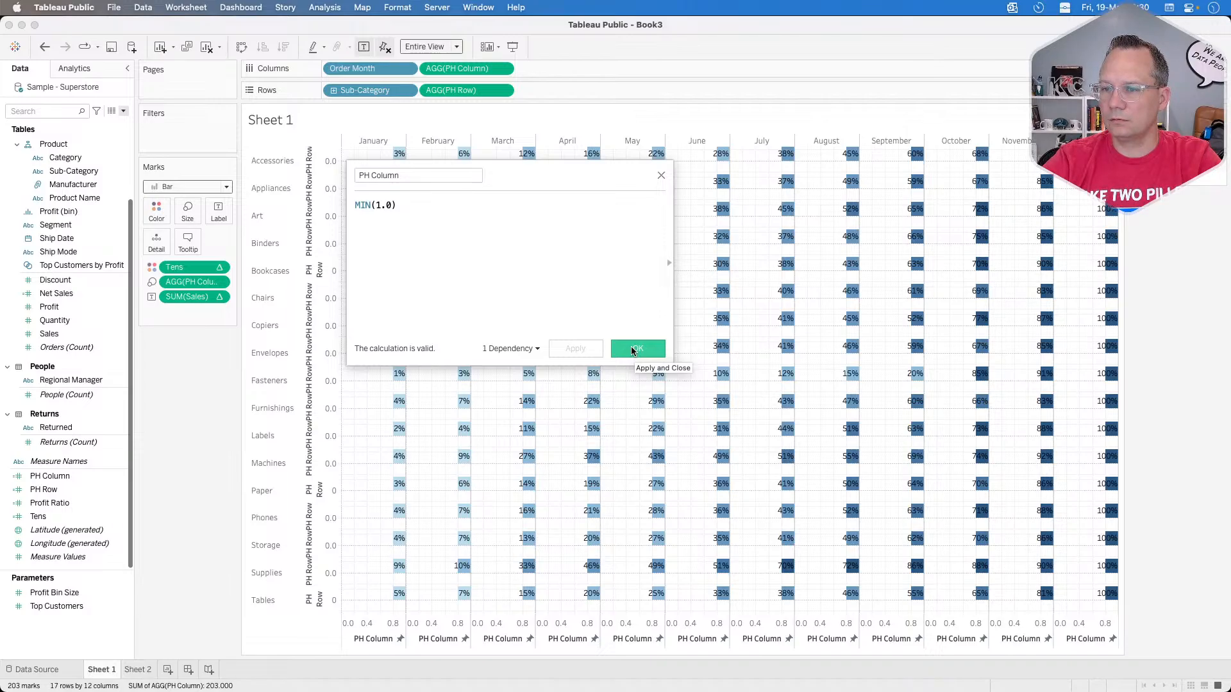
click(632, 350)
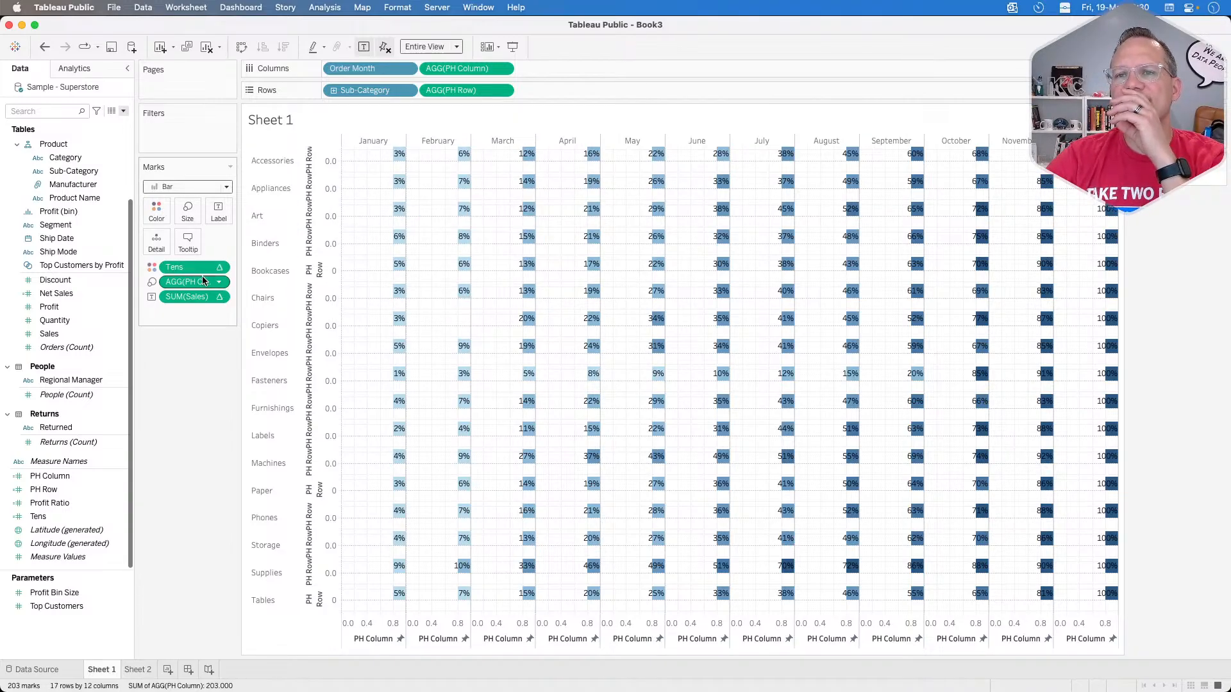
Step: Try the Fixed bar size, set it back to Manual, and inspect the January bar for Tables
click(188, 209)
click(235, 241)
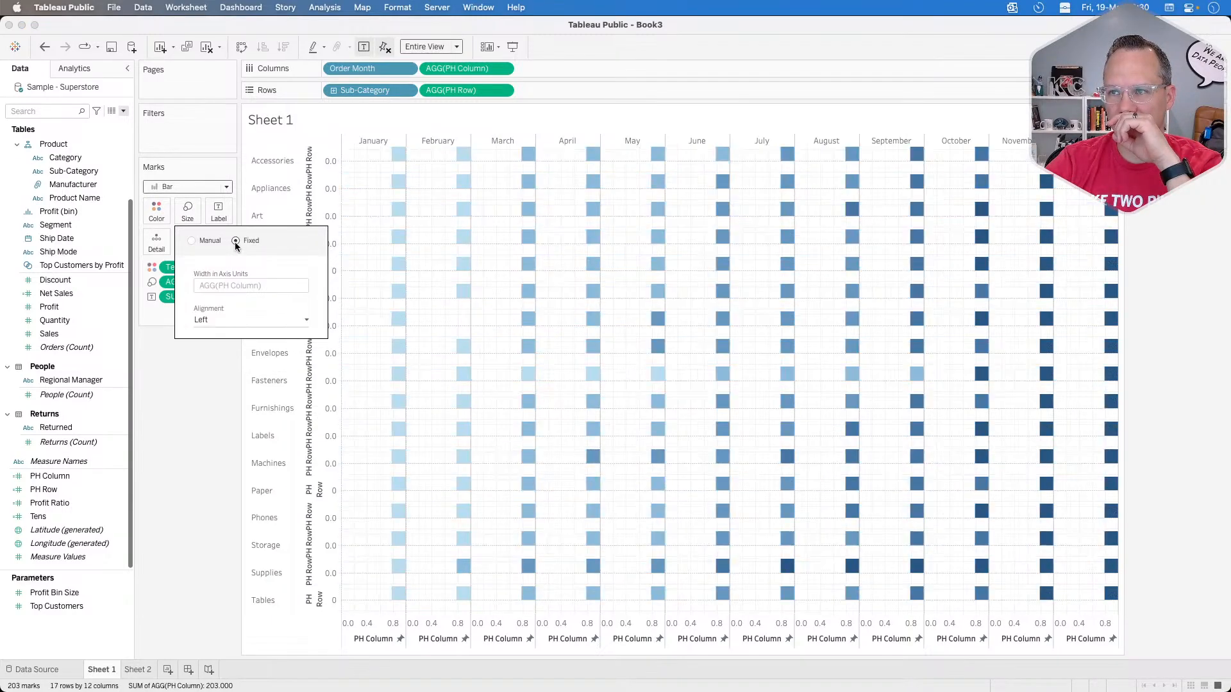
click(206, 241)
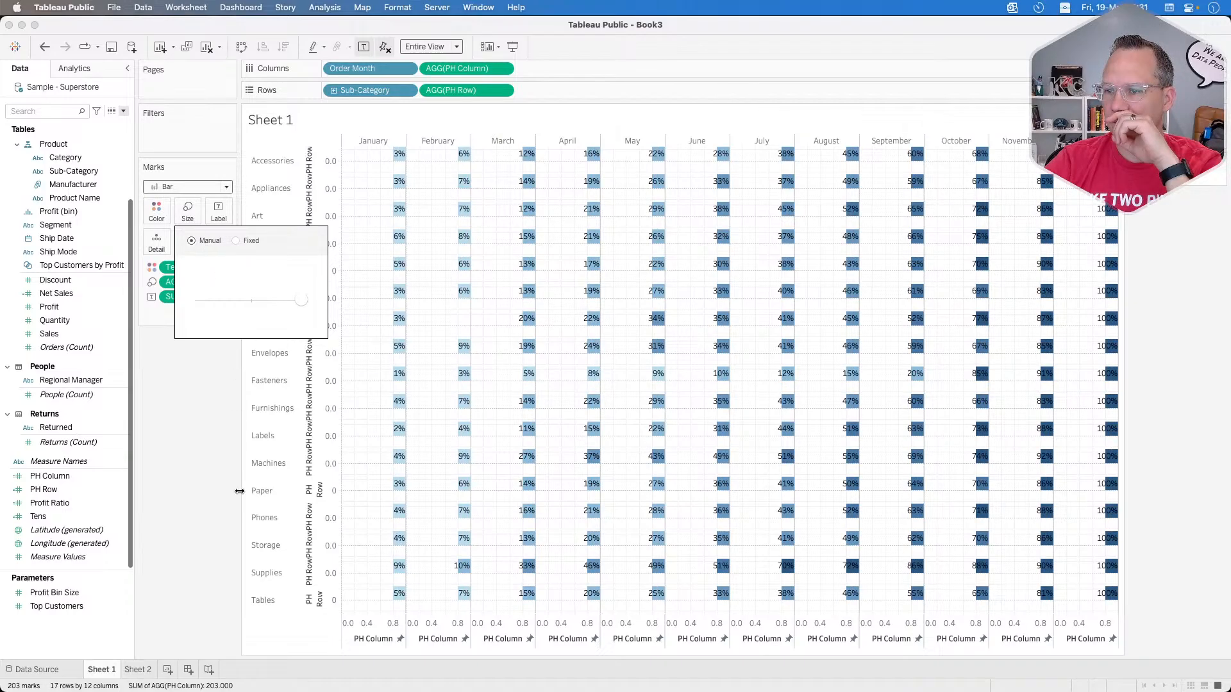
click(232, 566)
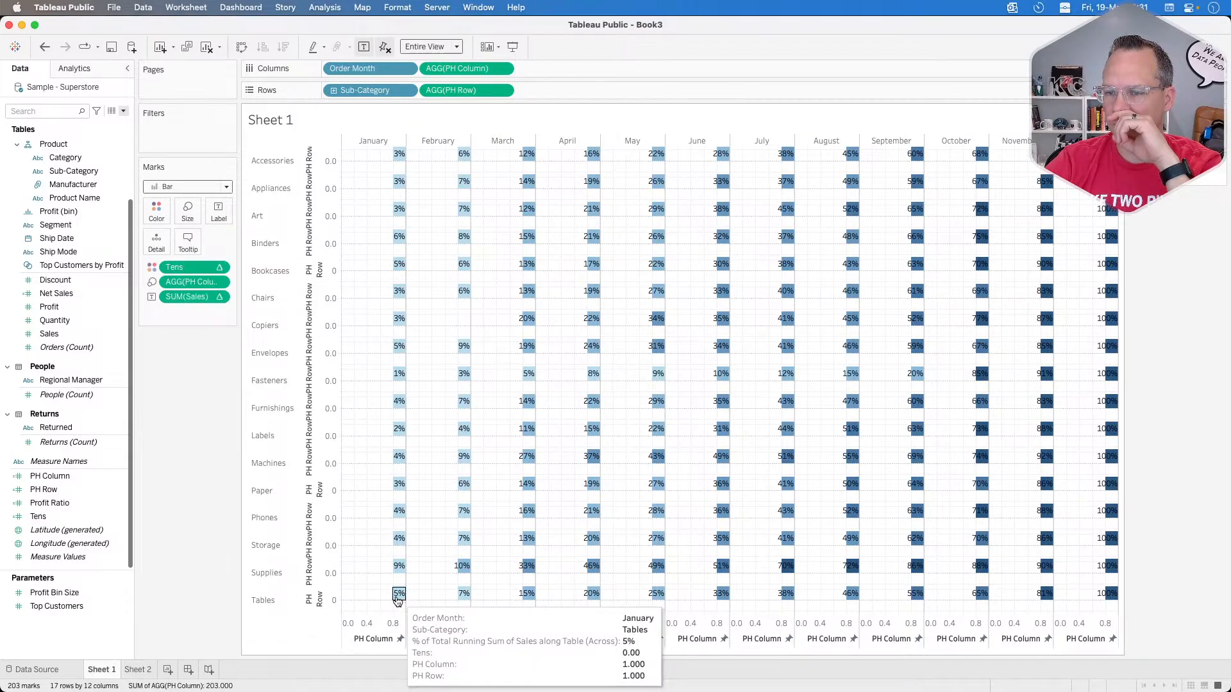
click(398, 595)
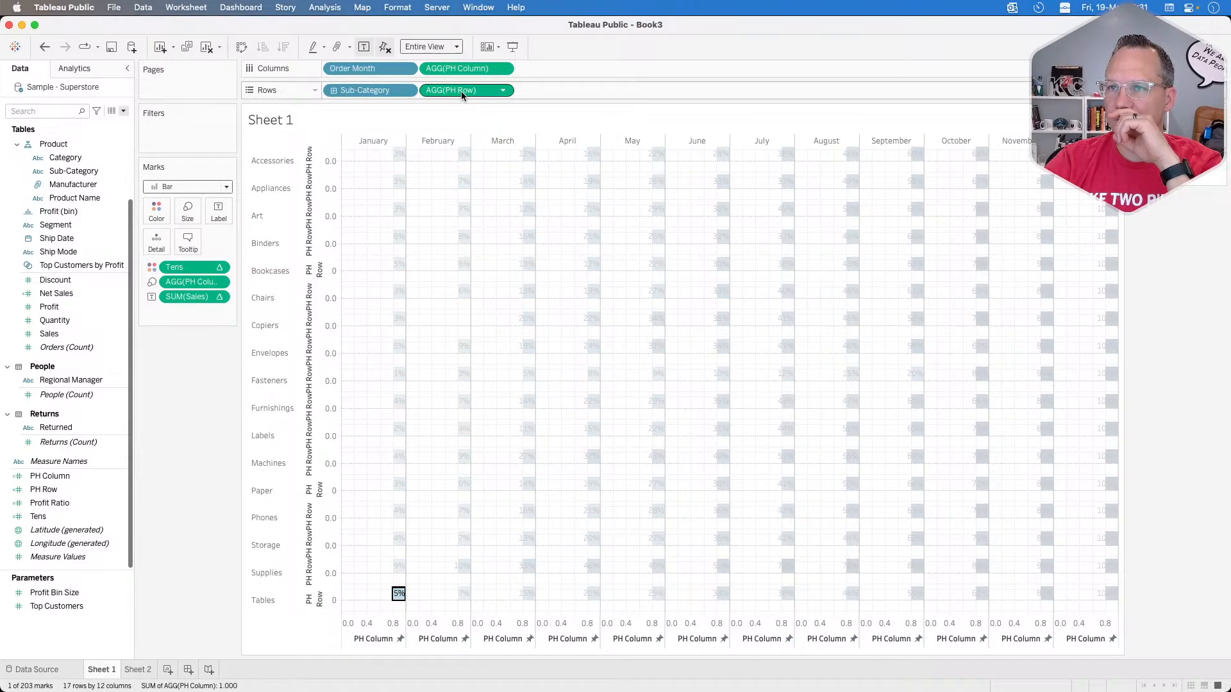
Step: Take PH Row off the rows and try a medium bar size before returning it to the maximum
drag(460, 91, 207, 406)
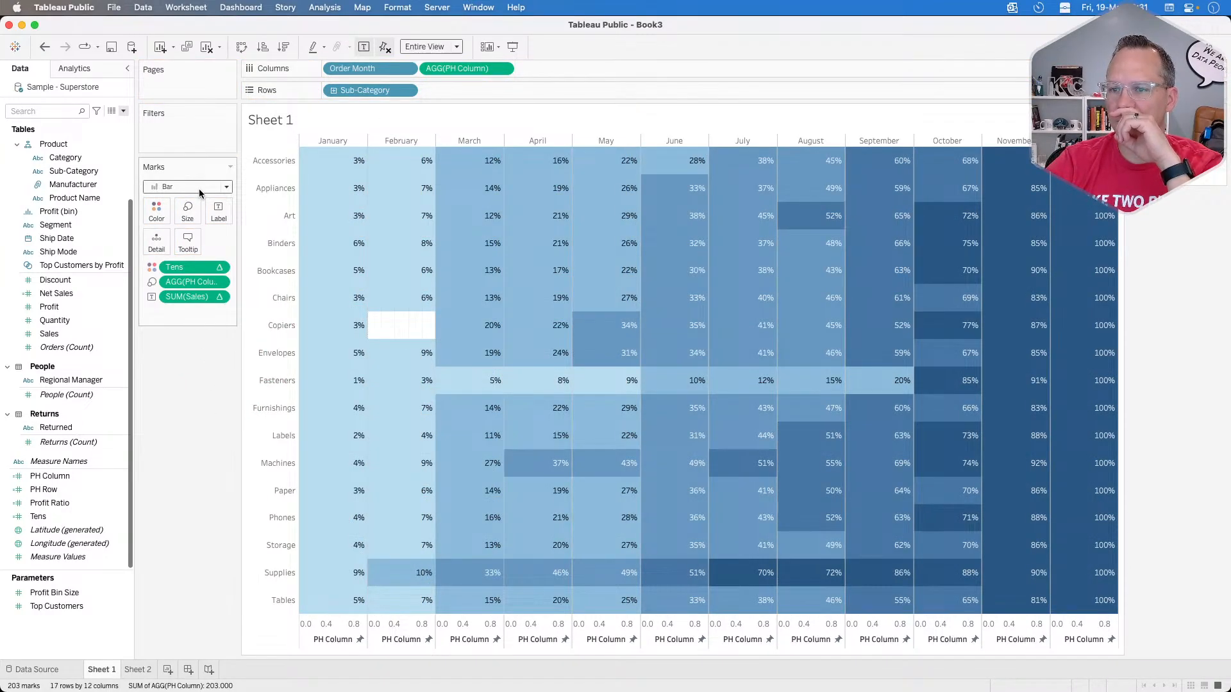
mouse_move(348, 172)
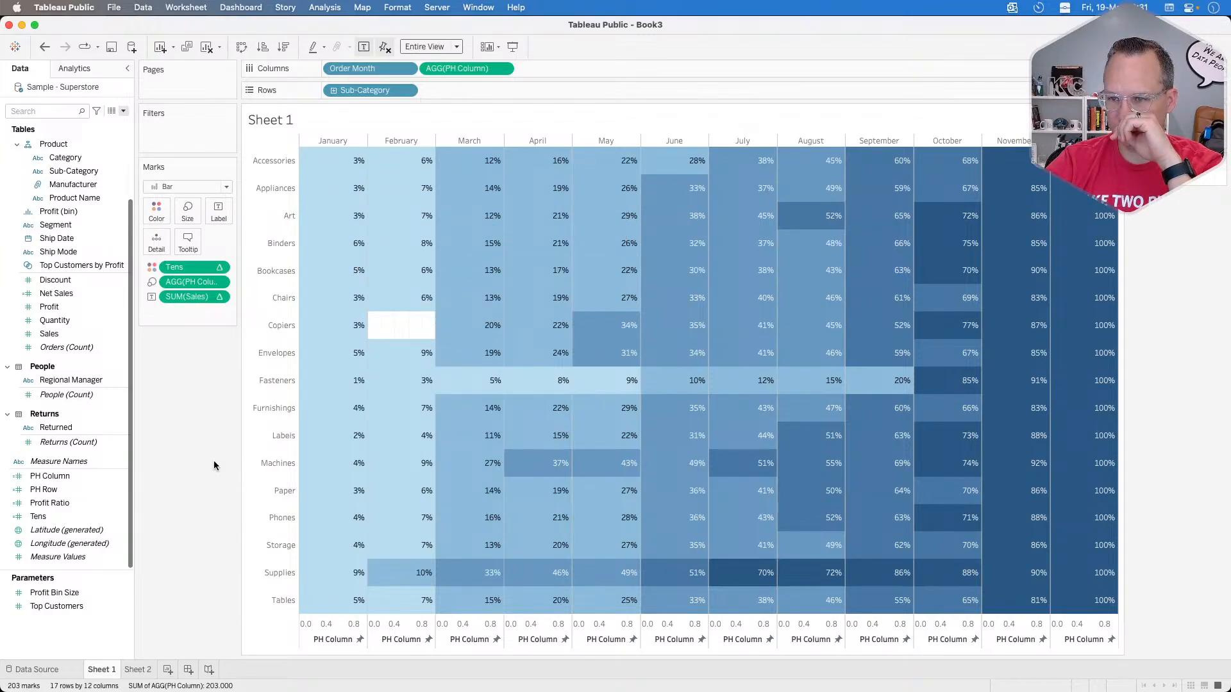
click(187, 211)
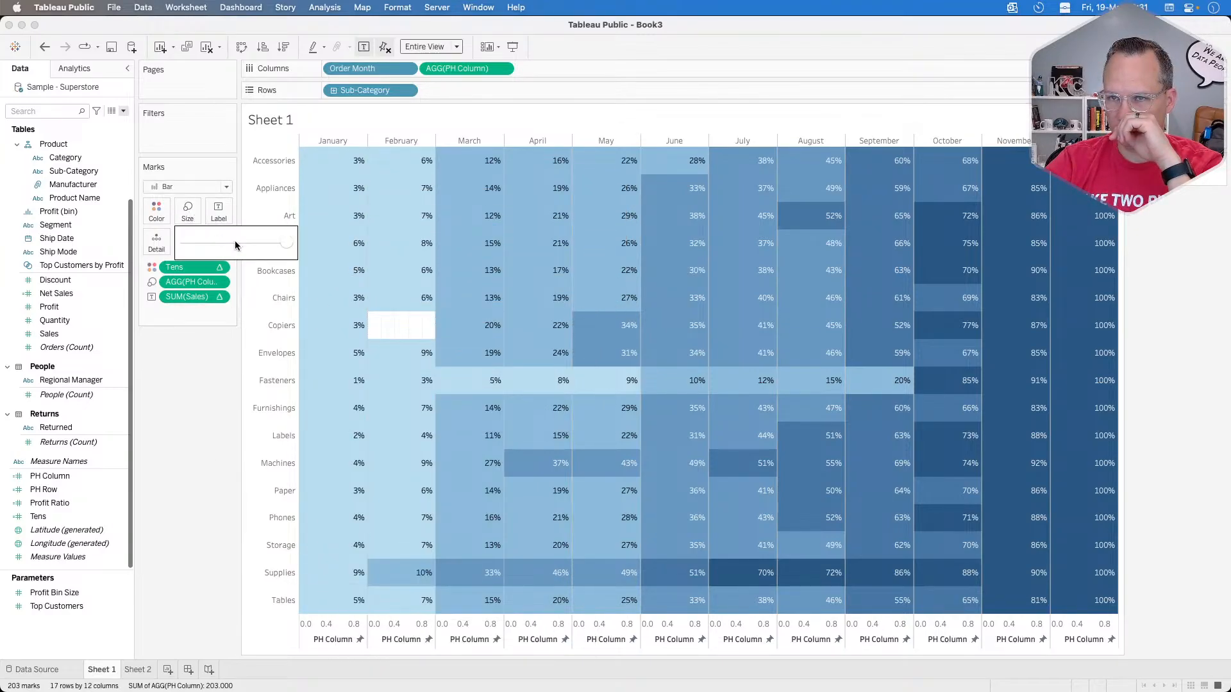
click(237, 243)
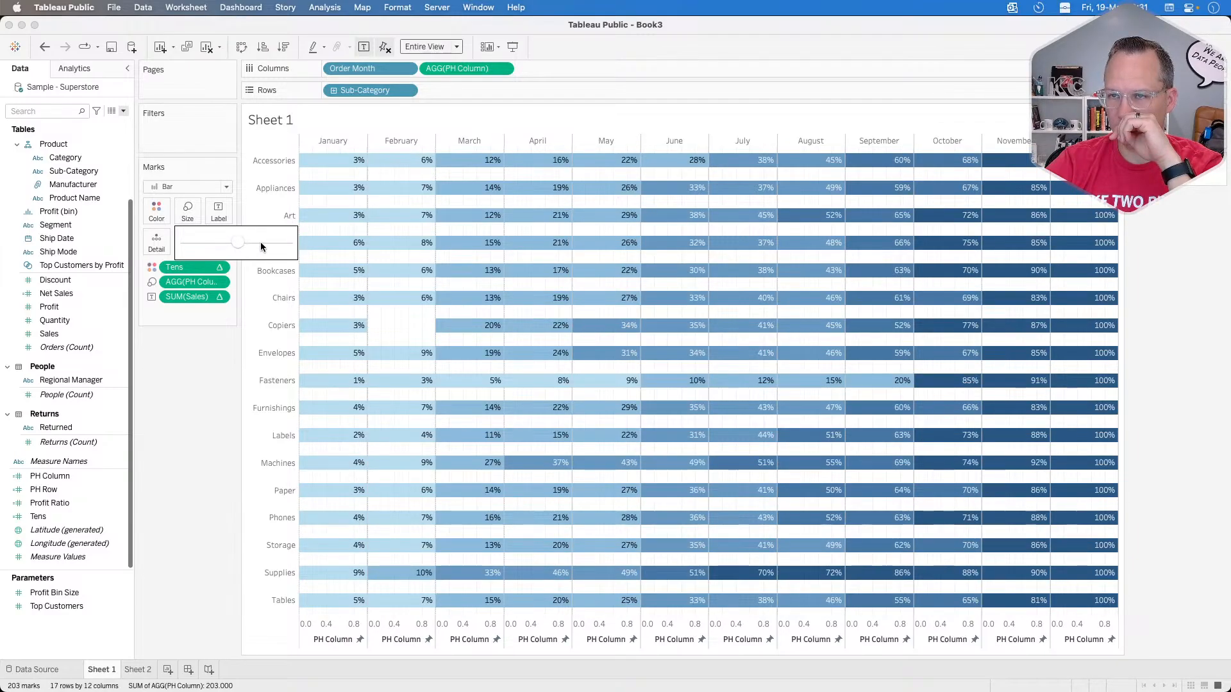
click(286, 243)
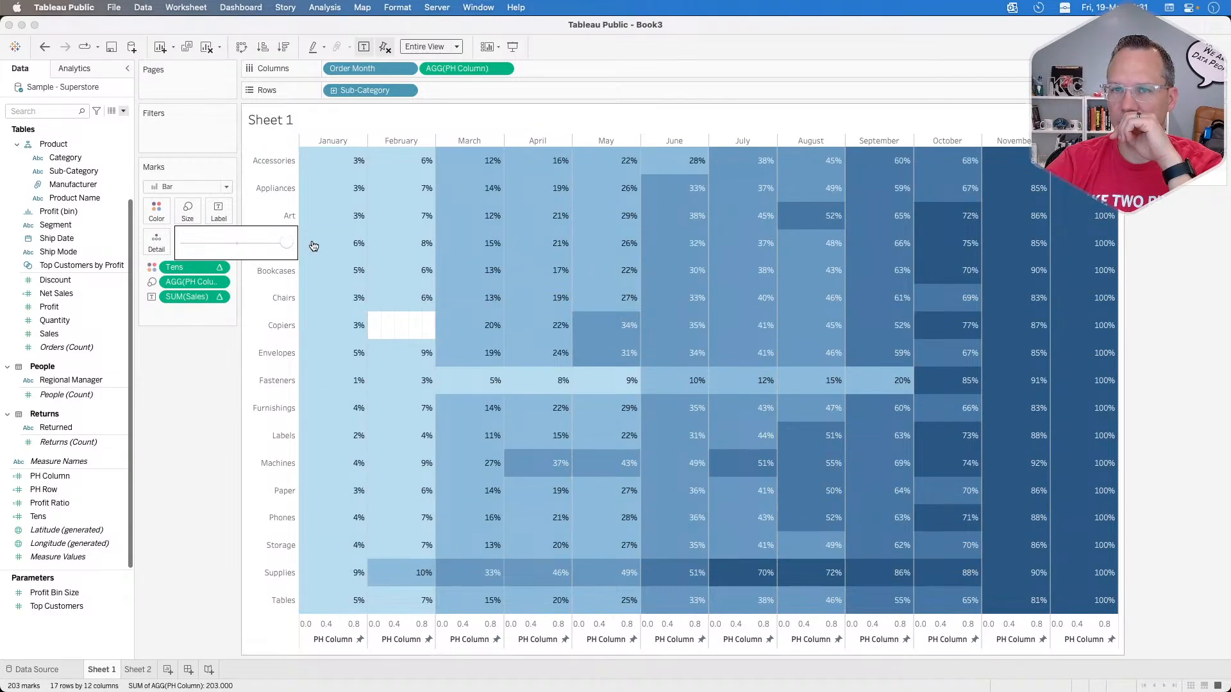
key(super+Tab)
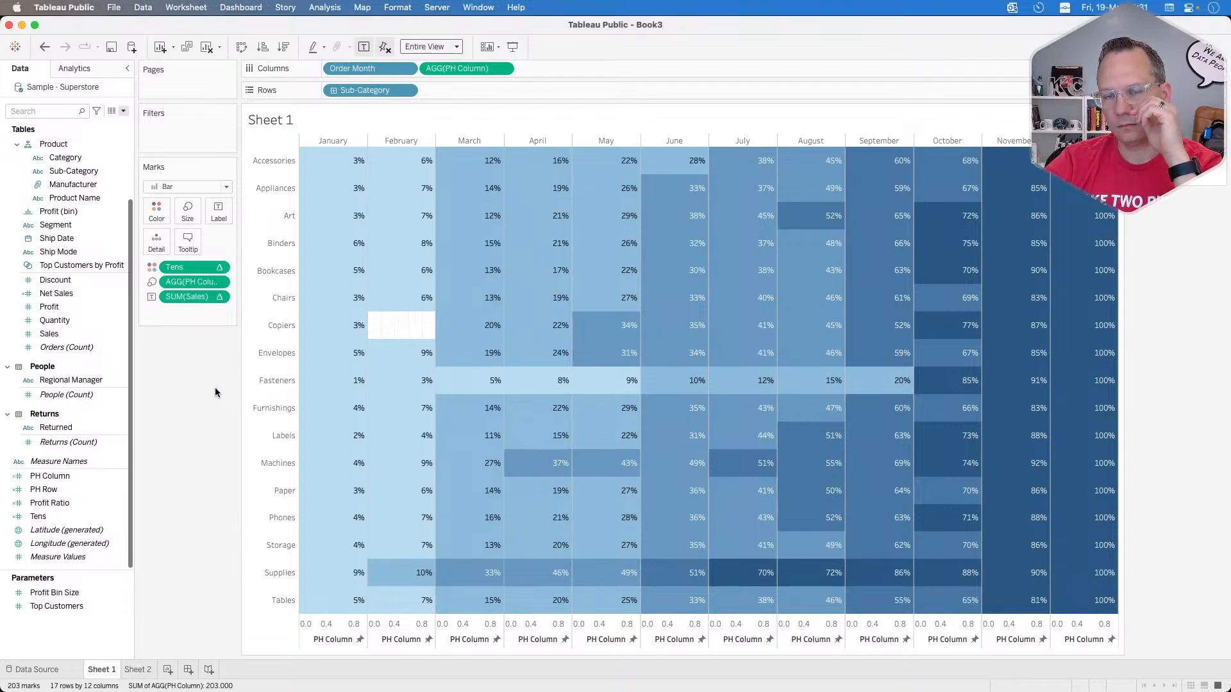
Step: Set the PH Row calculation to MIN(0.0)
right_click(62, 491)
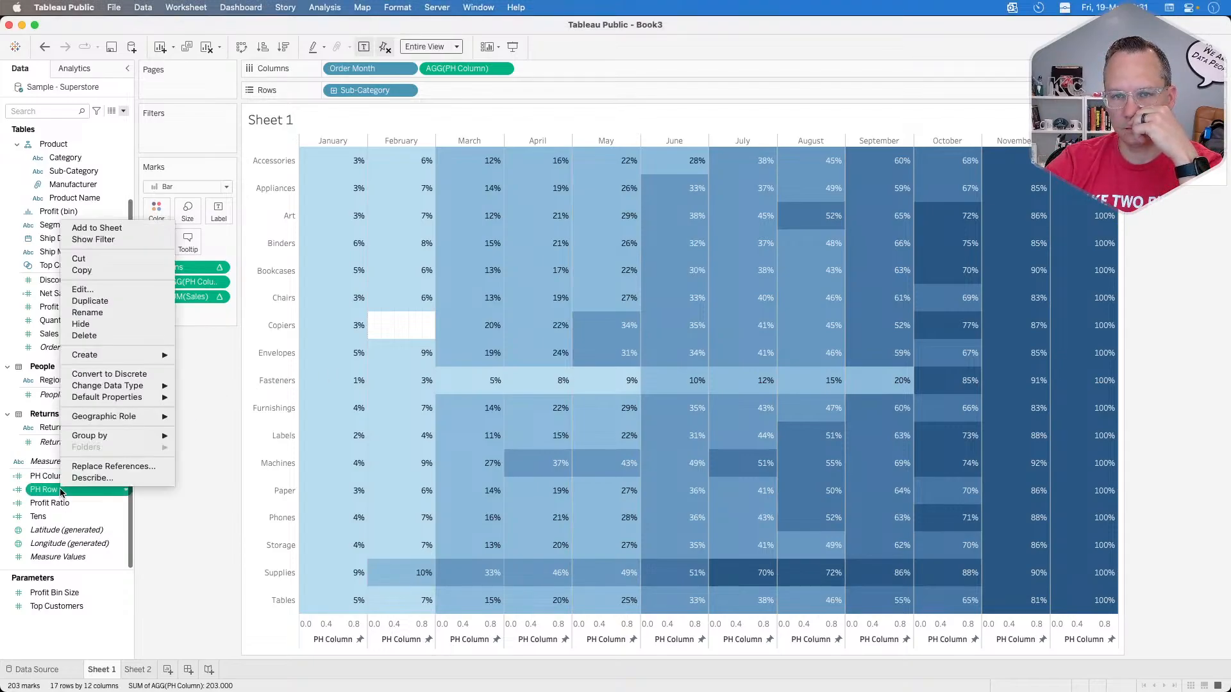
click(90, 292)
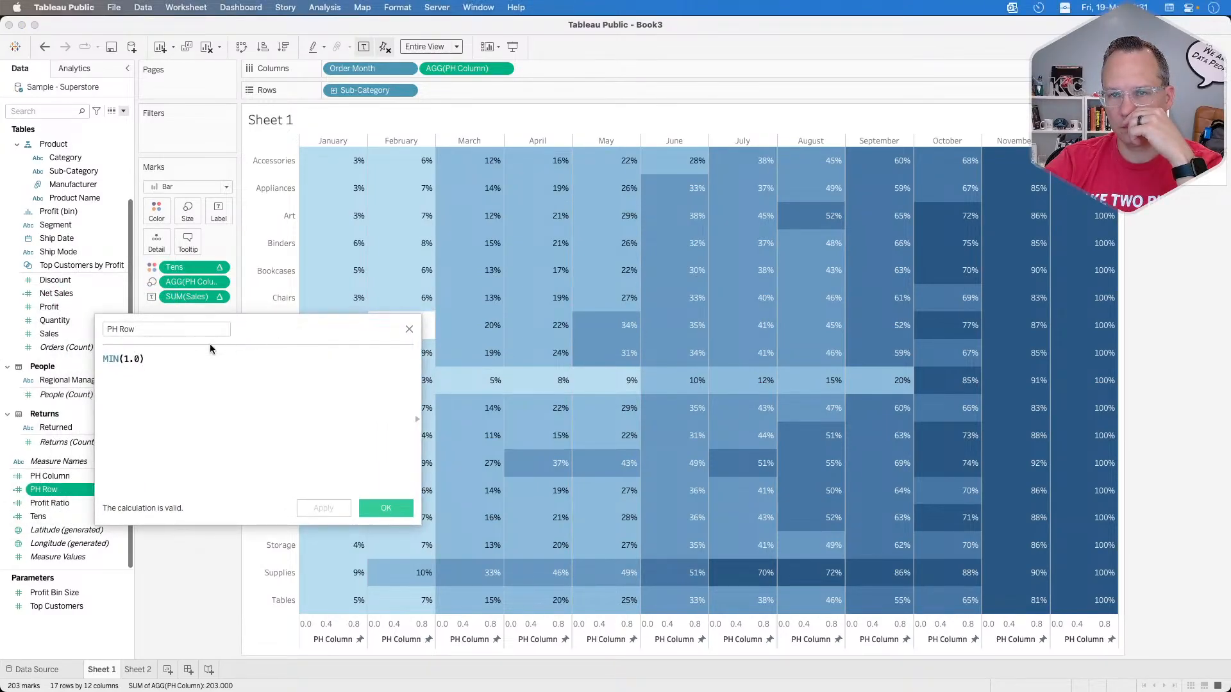
click(128, 359)
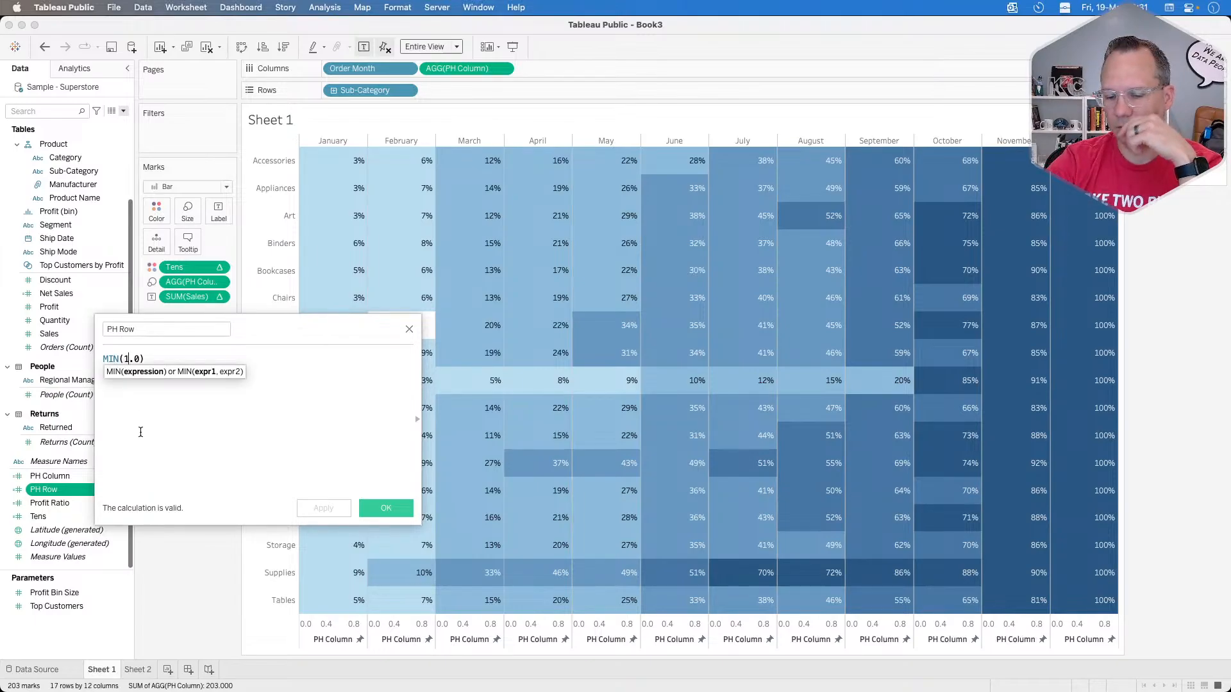
key(BackSpace)
text(0)
click(318, 507)
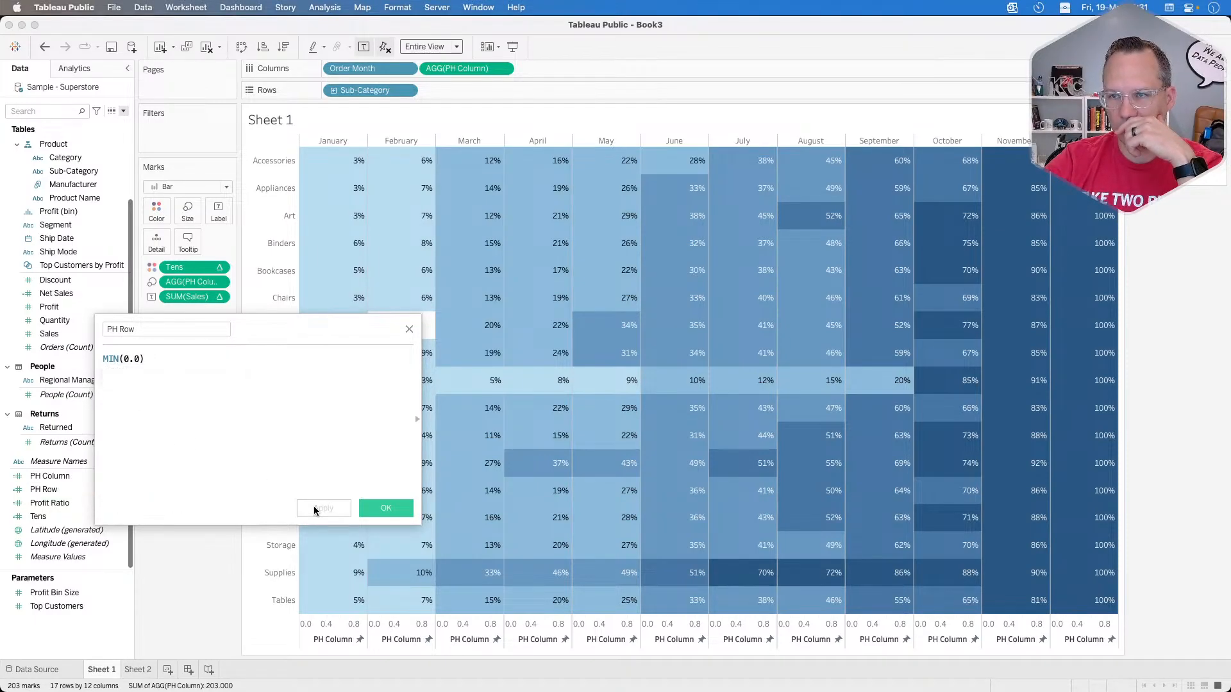
click(378, 508)
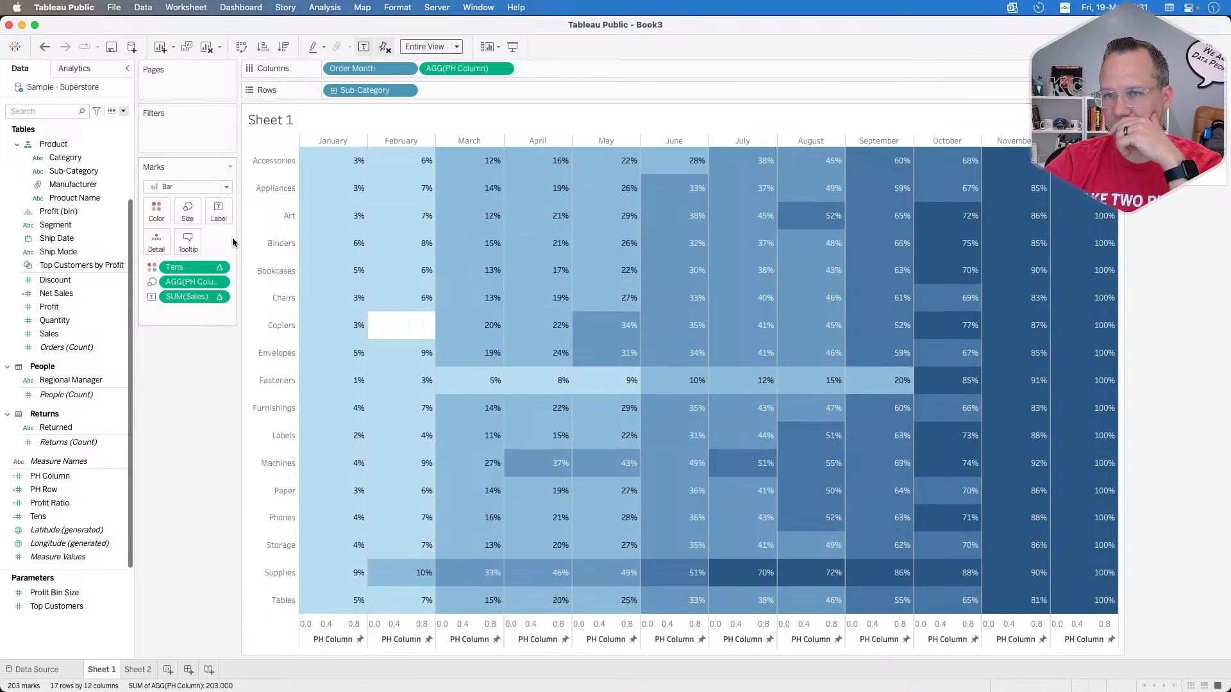
Step: Try the bar size again, return it to the maximum, and examine the tooltips of the January and February cells
click(187, 213)
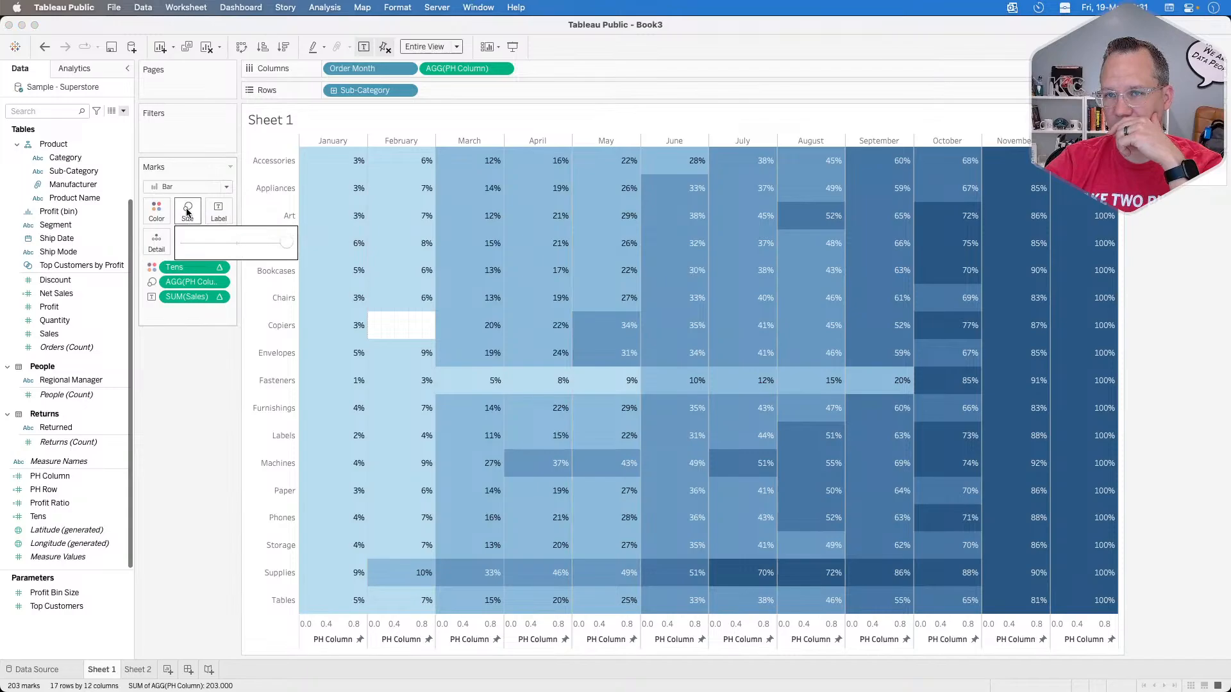
click(236, 243)
drag(236, 242, 297, 243)
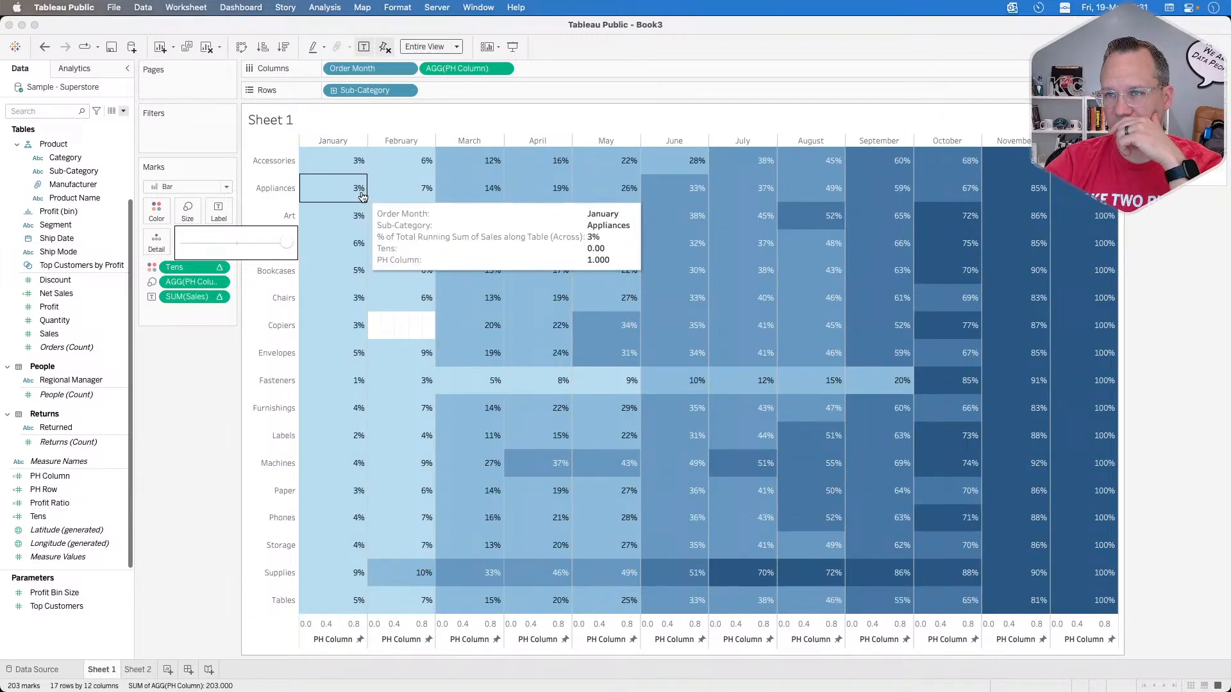
mouse_move(396, 163)
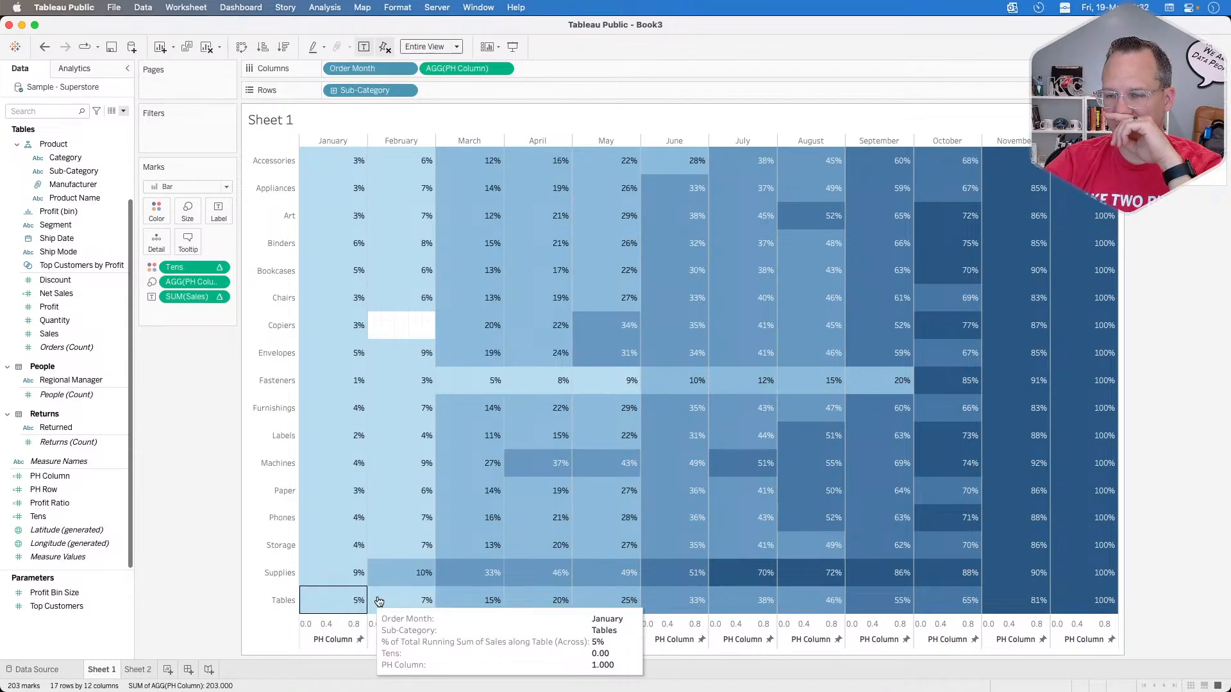
click(435, 602)
click(435, 602)
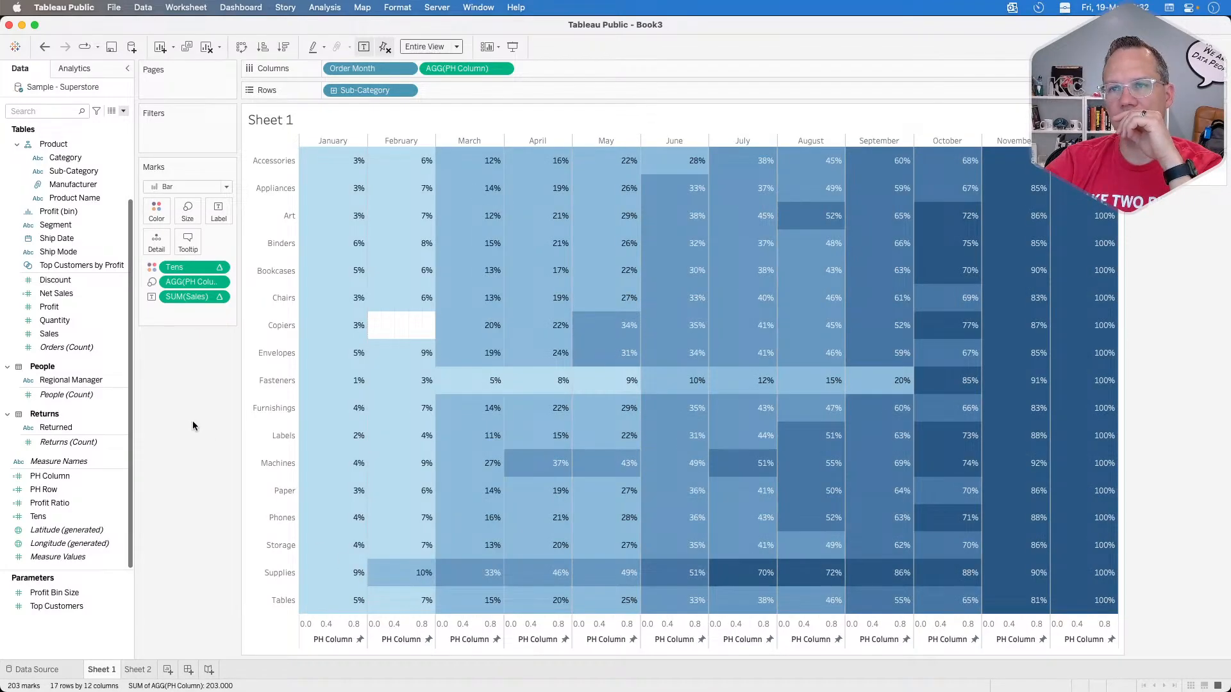
click(101, 502)
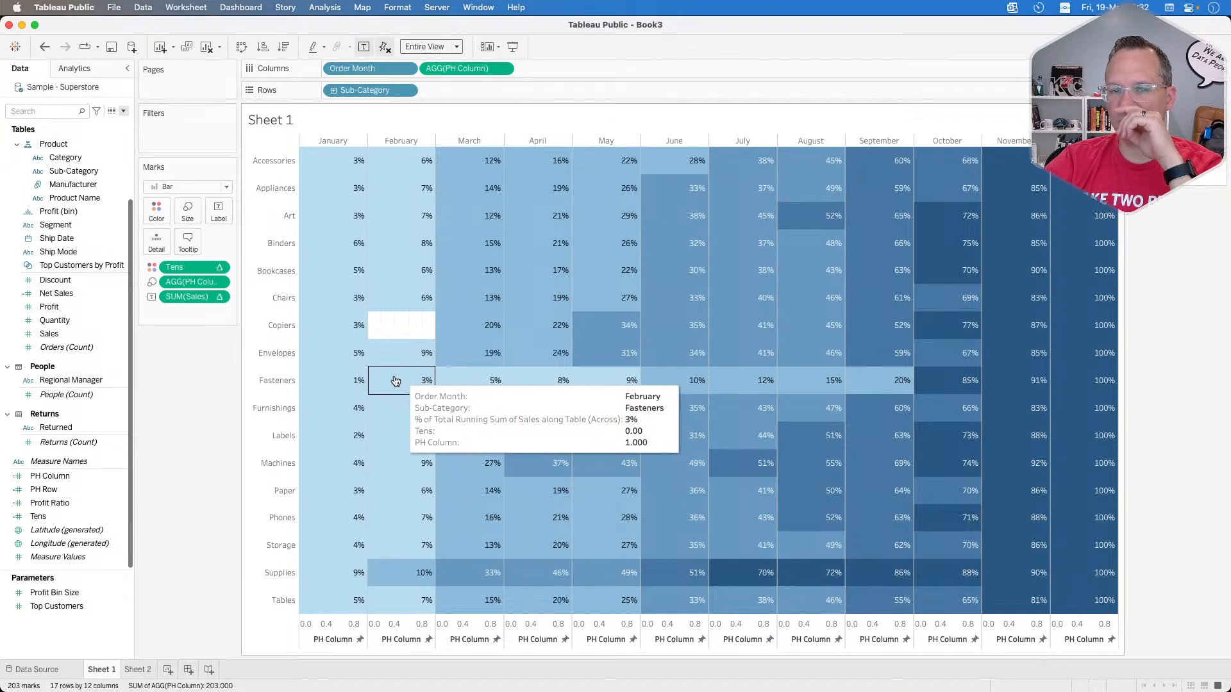
Step: Put PH Row back on the rows and remove PH Column from the mark size, with the manual bar size at maximum
drag(58, 490, 467, 87)
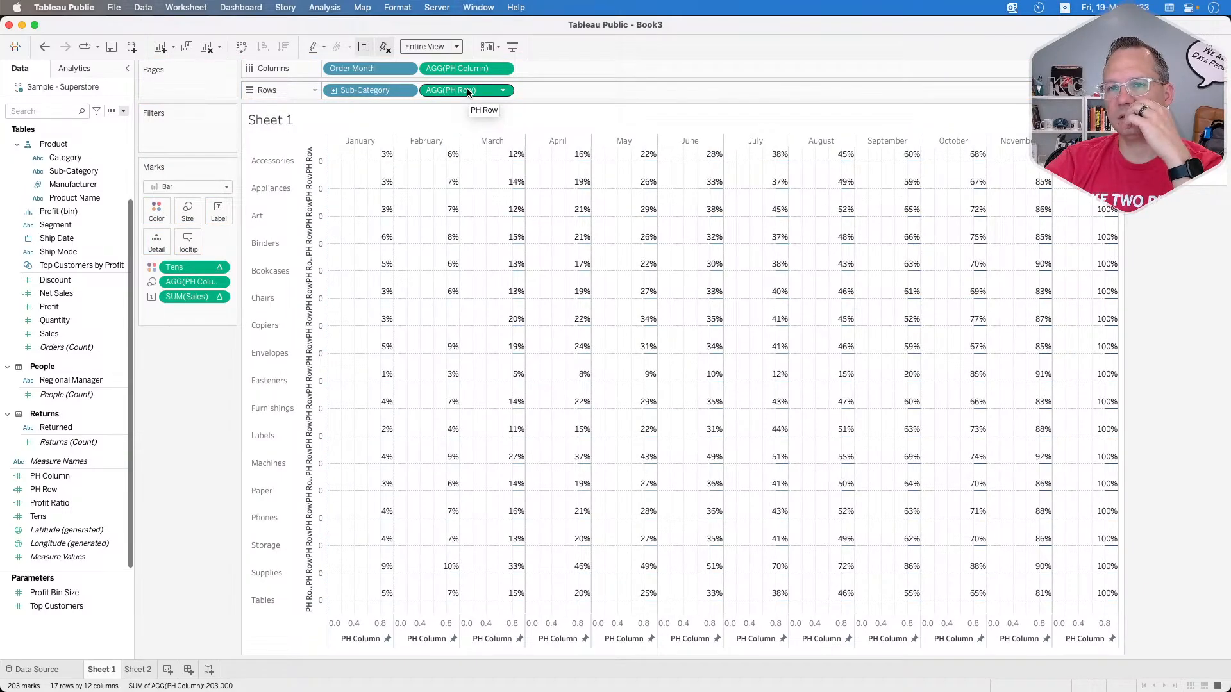
drag(195, 282, 190, 456)
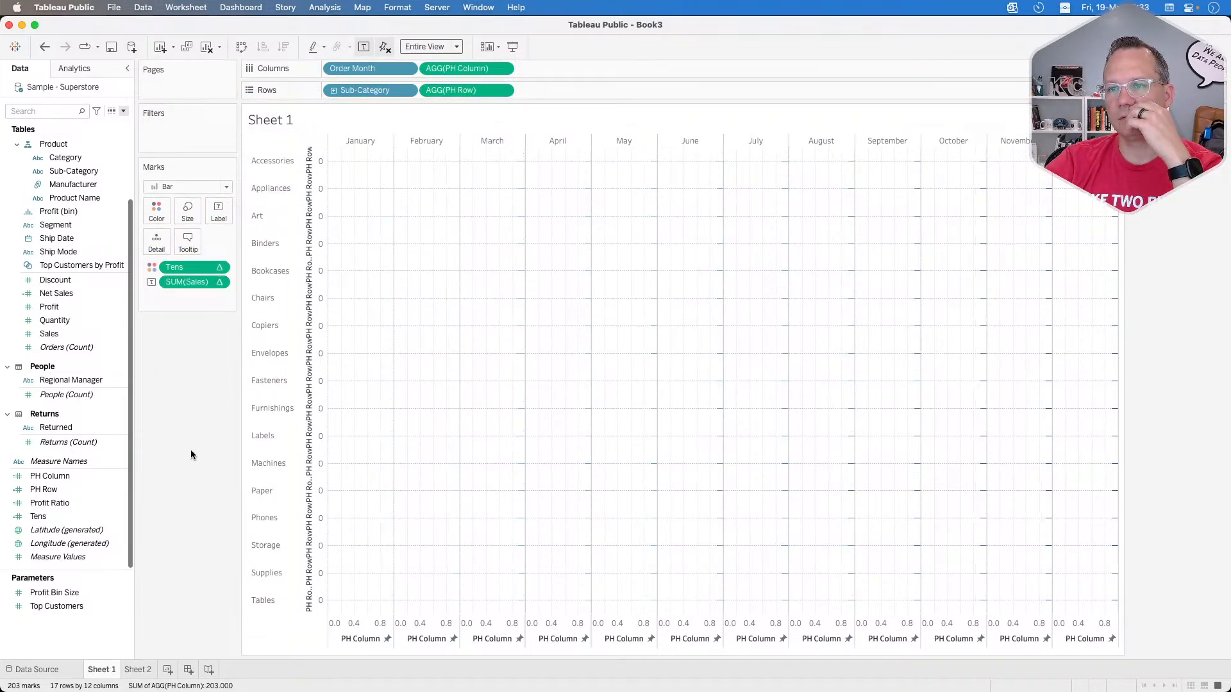
click(187, 210)
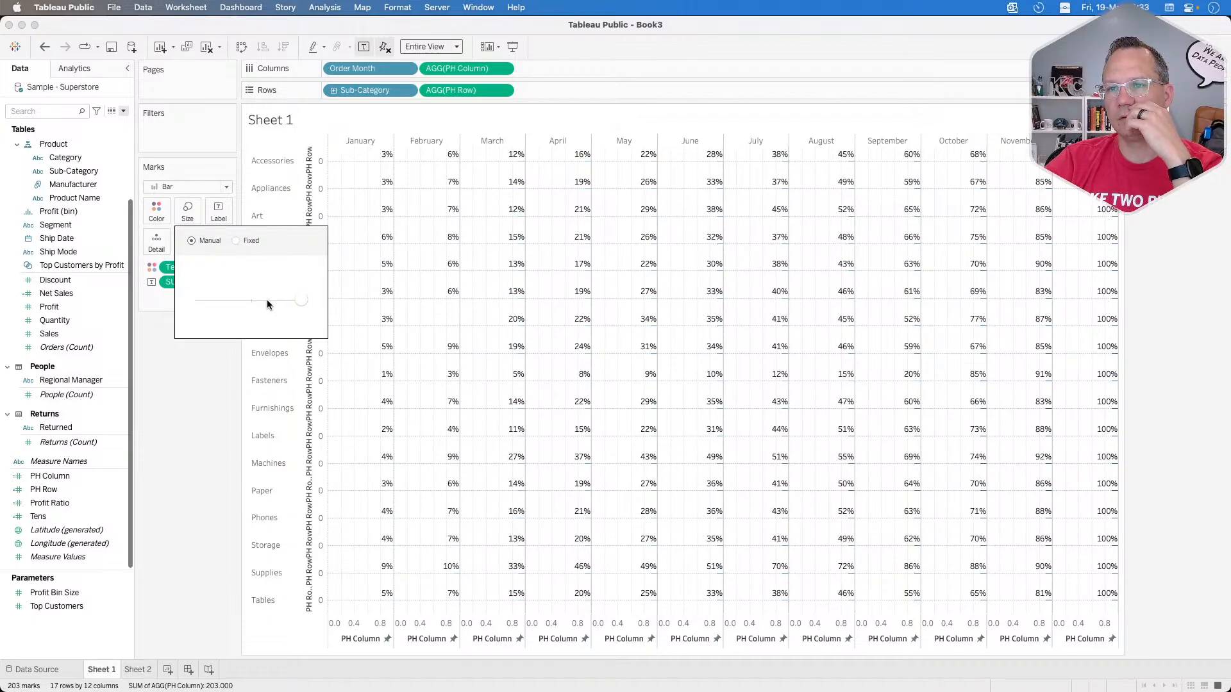
drag(266, 300, 306, 301)
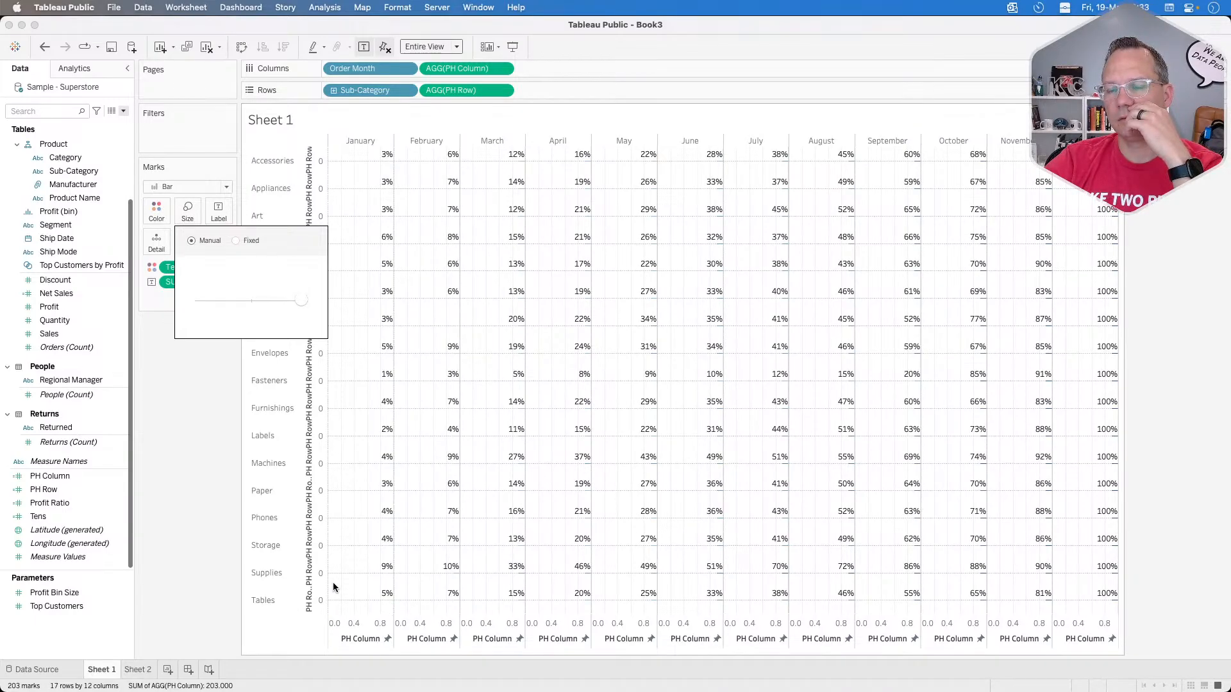
click(144, 561)
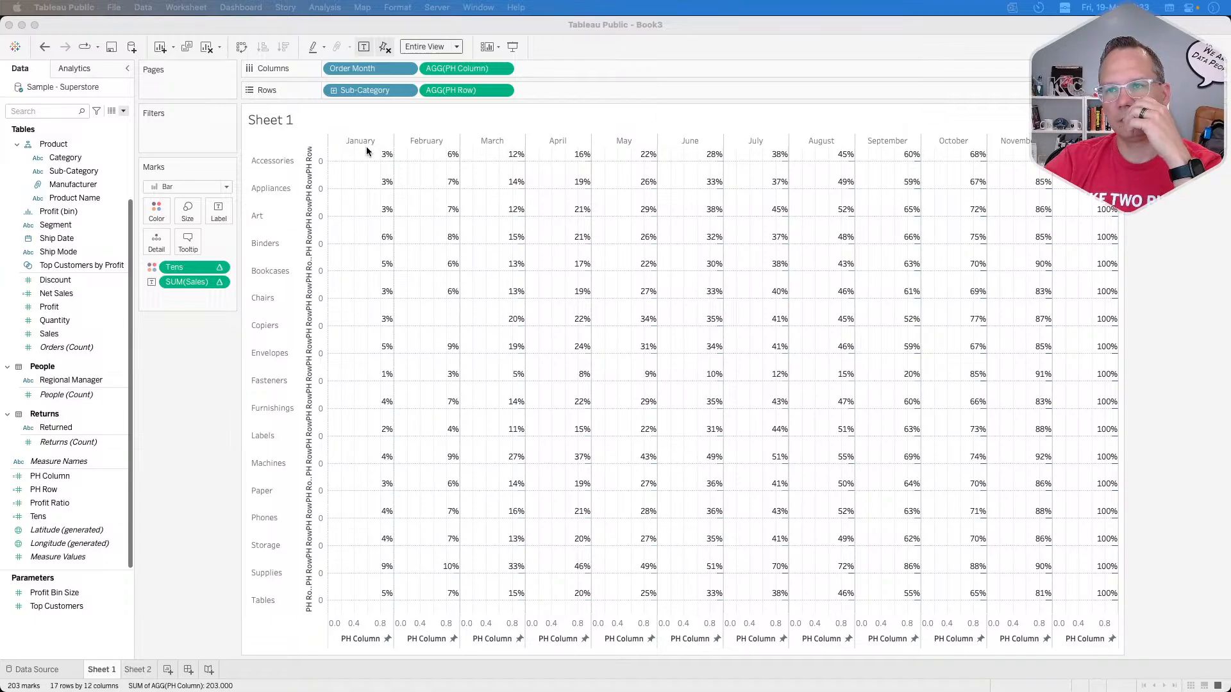
click(242, 358)
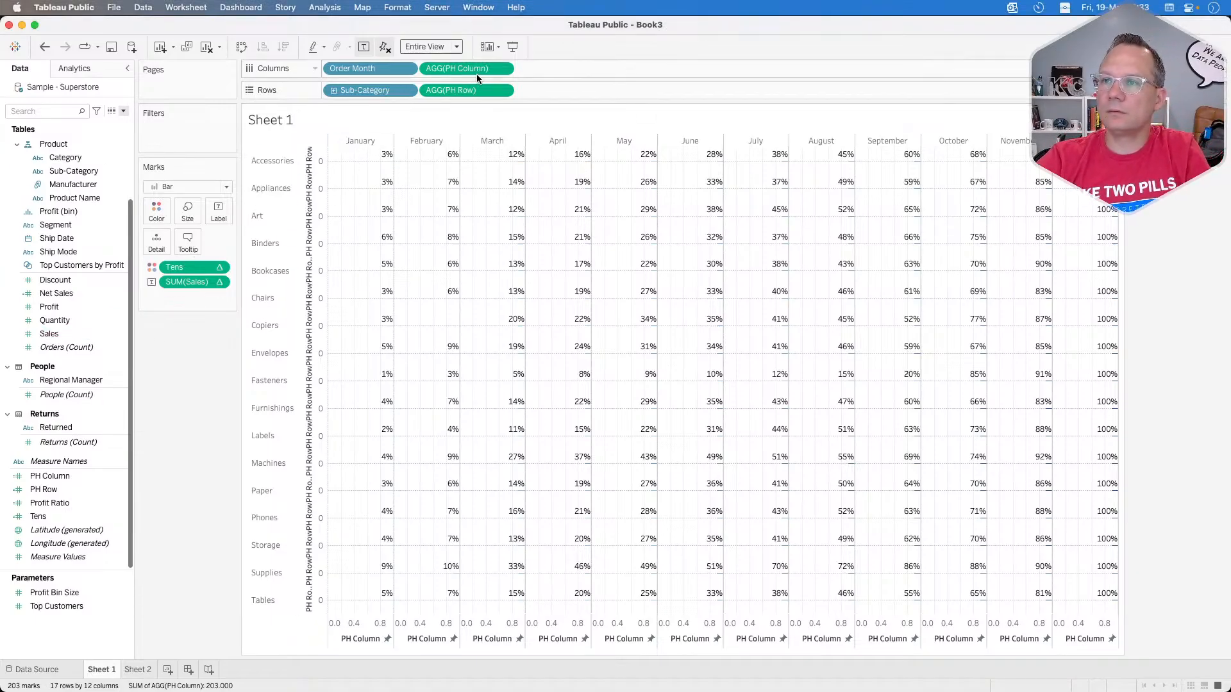
click(504, 68)
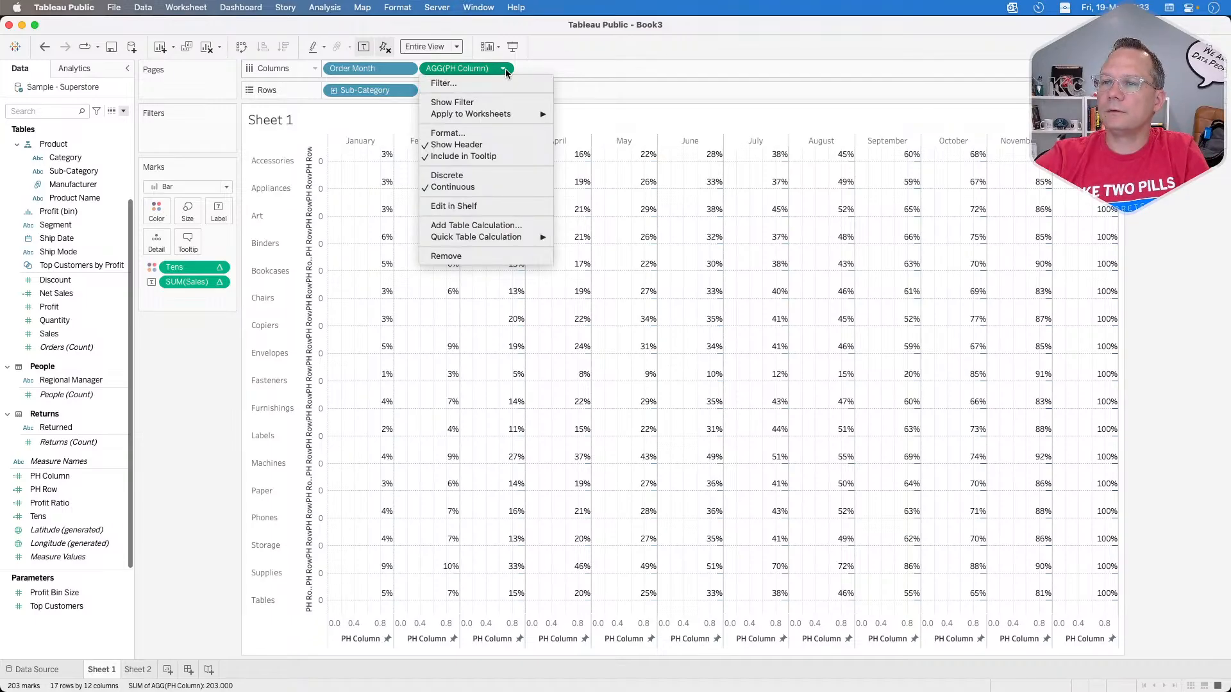
click(506, 72)
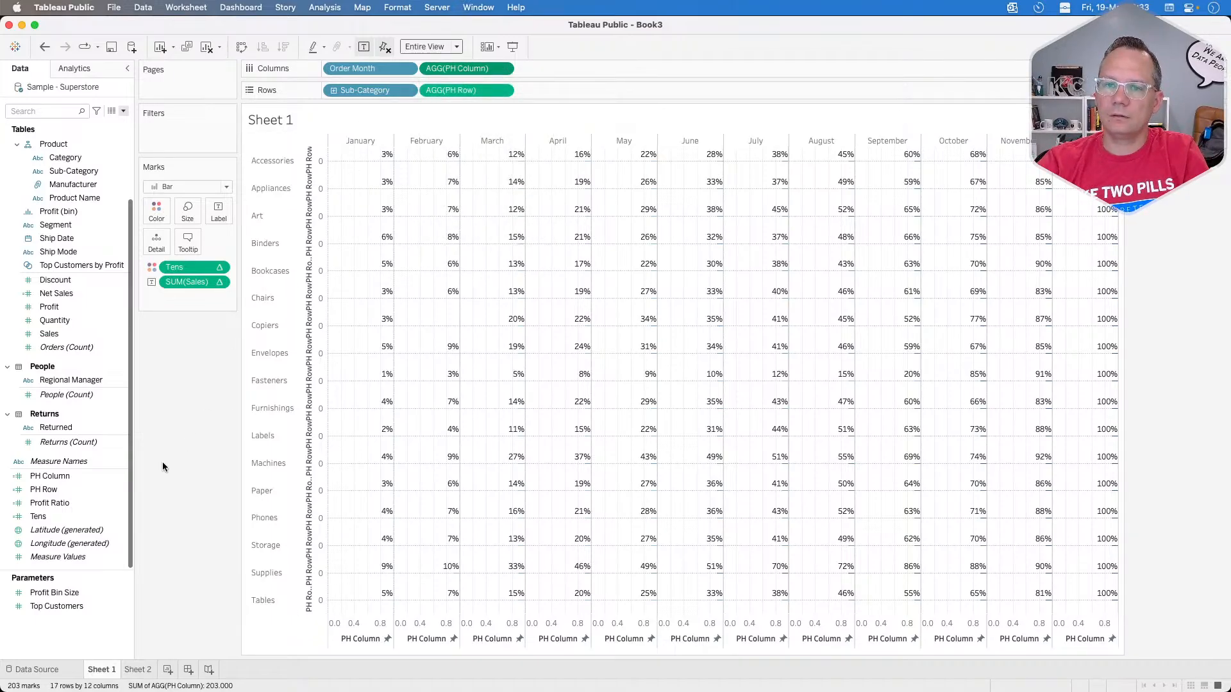
Step: Inspect the formula of the PH Column calculation and close it without changes
right_click(76, 482)
click(69, 484)
right_click(62, 485)
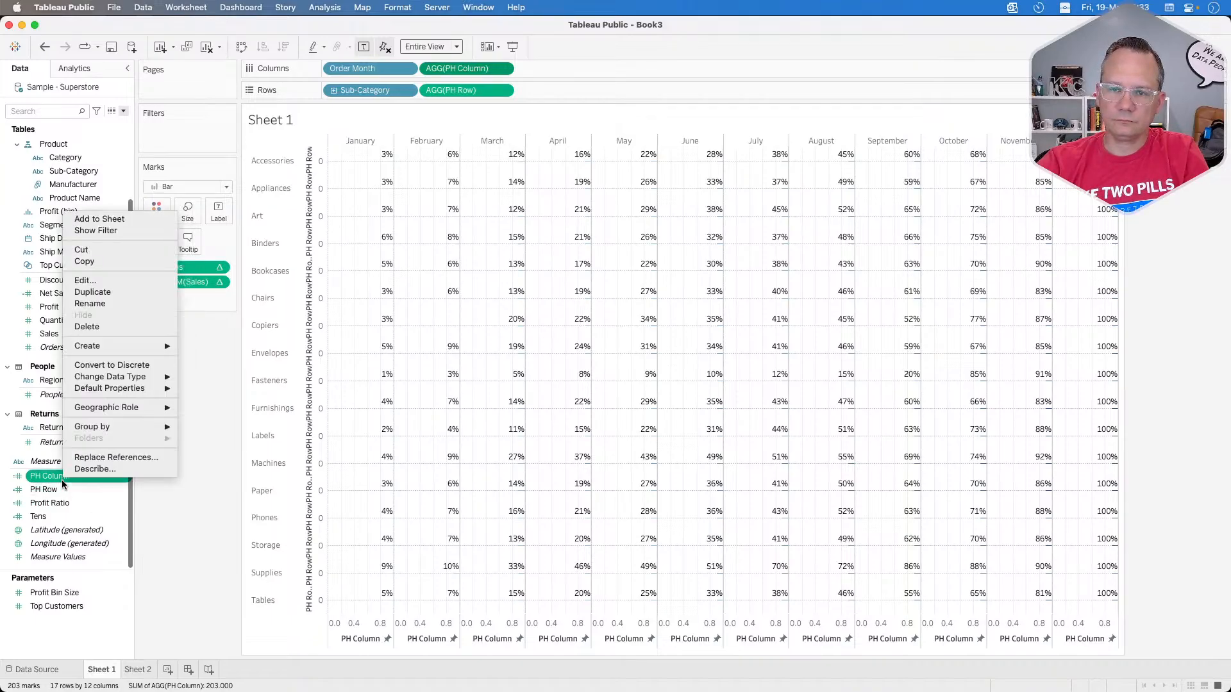
click(98, 281)
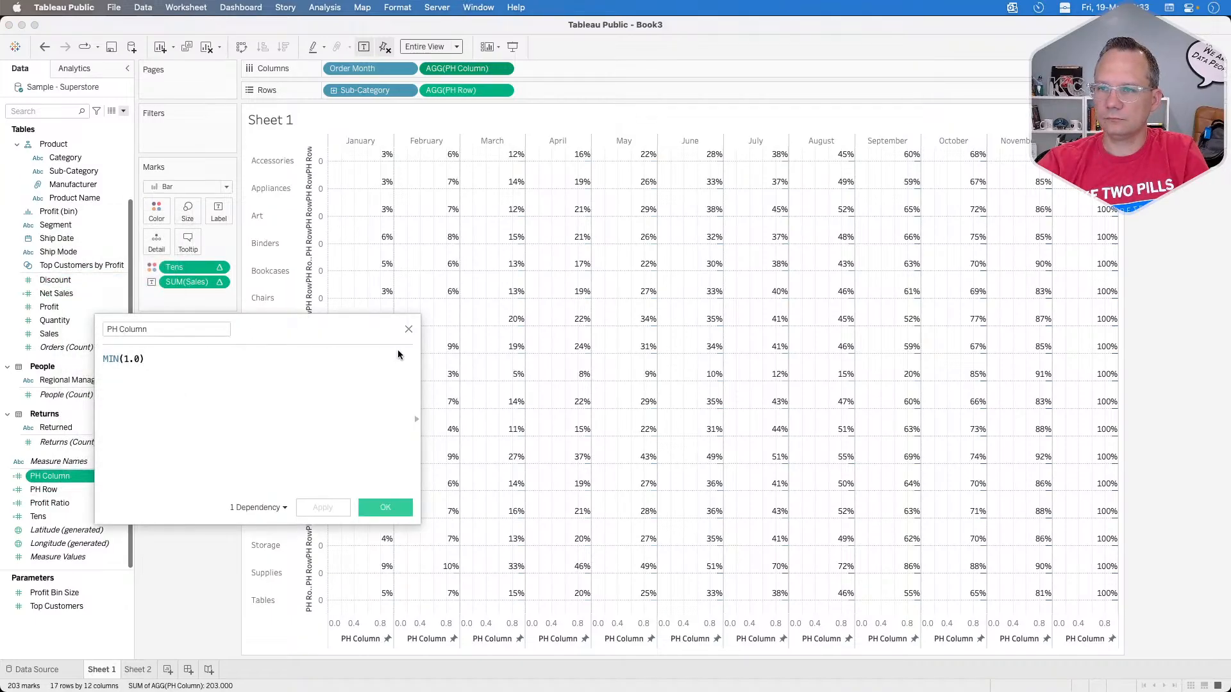
click(409, 329)
Step: Remove MIN from the PH Row calculation, leaving (0.0), and convert the PH Row pill on the rows to a dimension
right_click(66, 496)
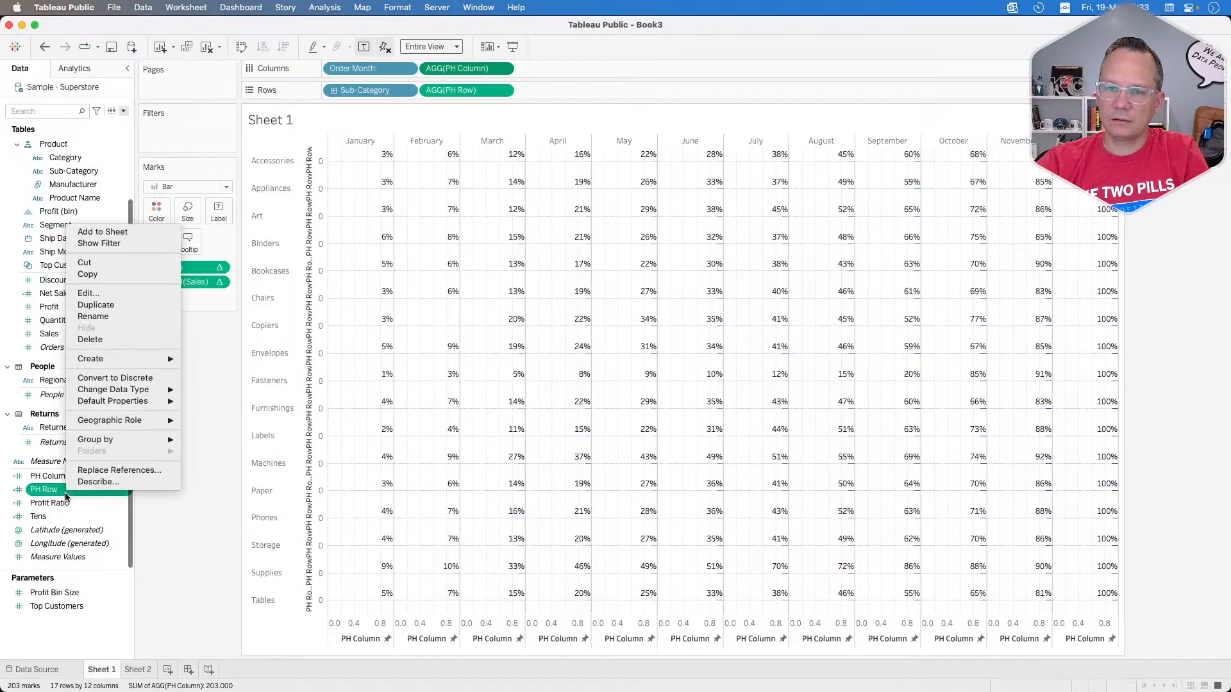
click(91, 293)
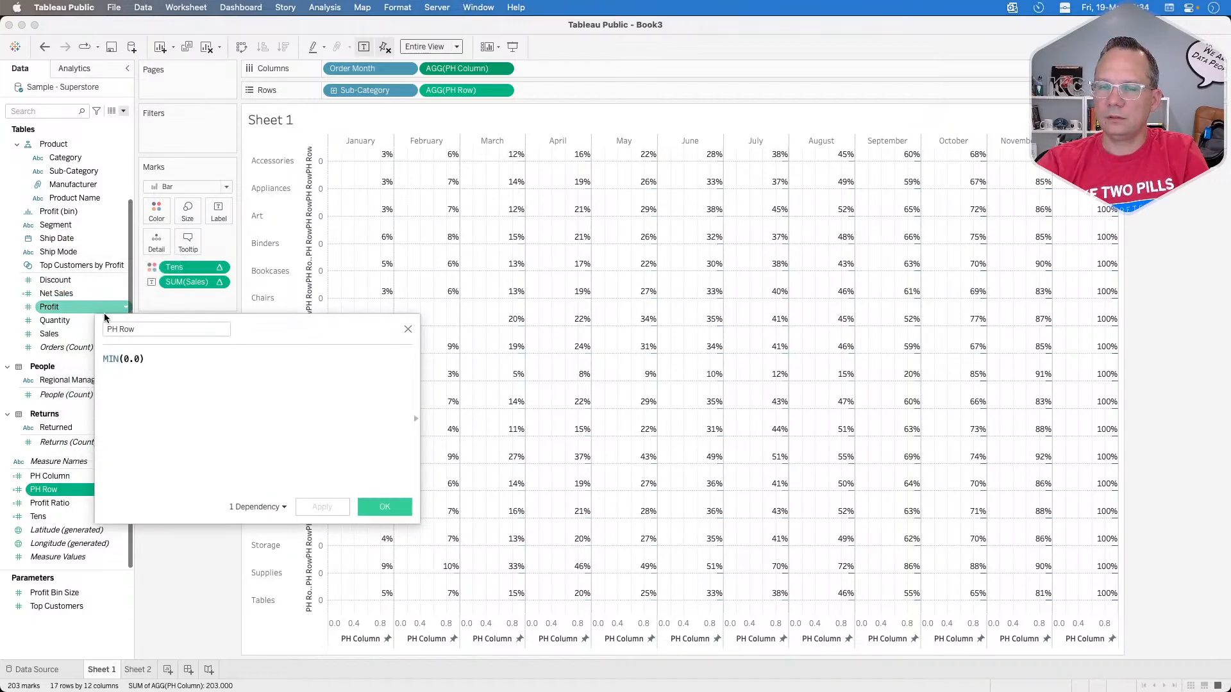
double_click(113, 358)
key(BackSpace)
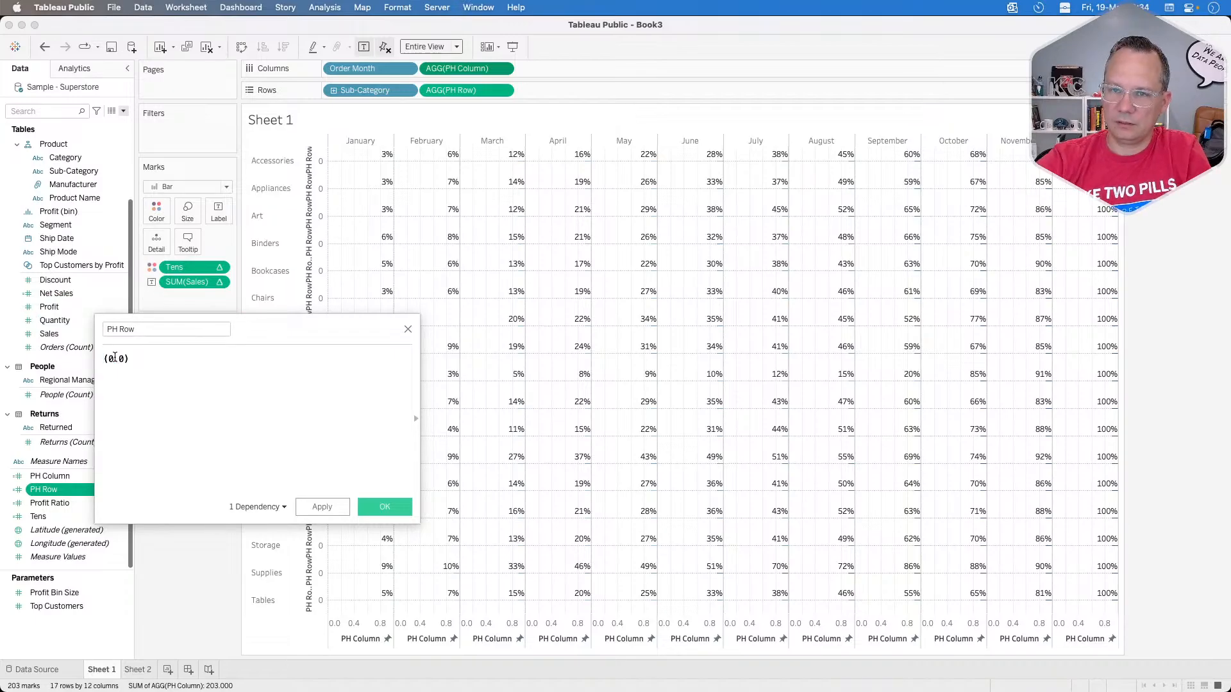
click(322, 507)
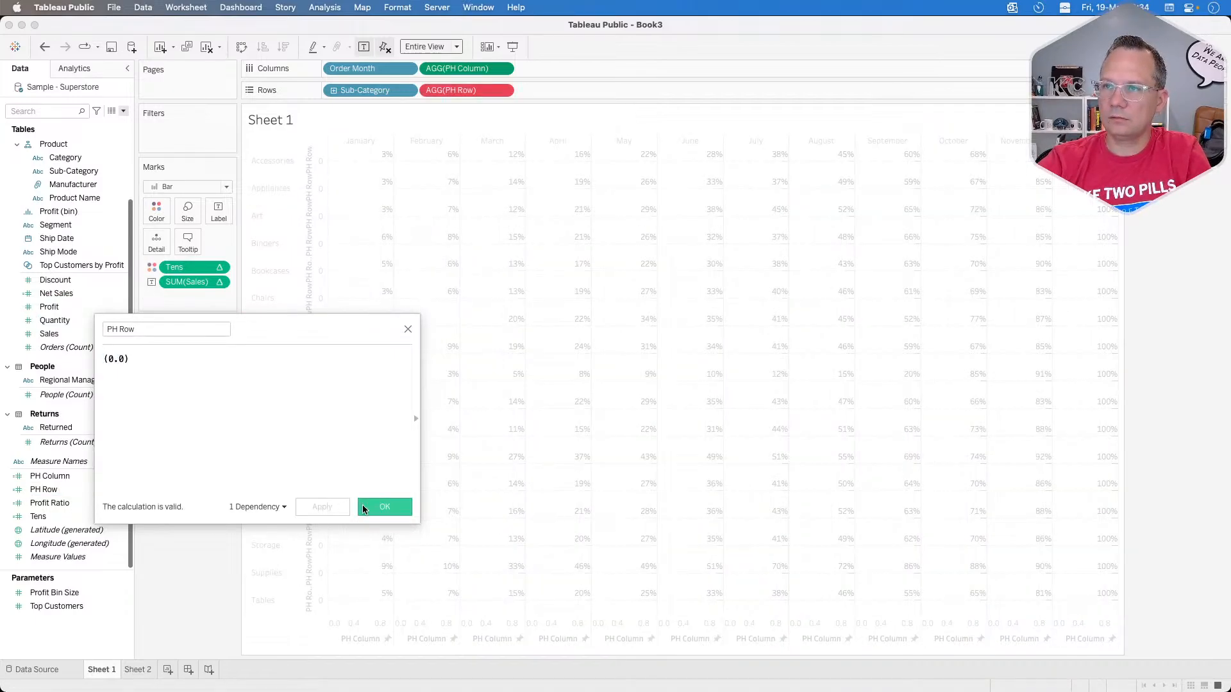
click(378, 507)
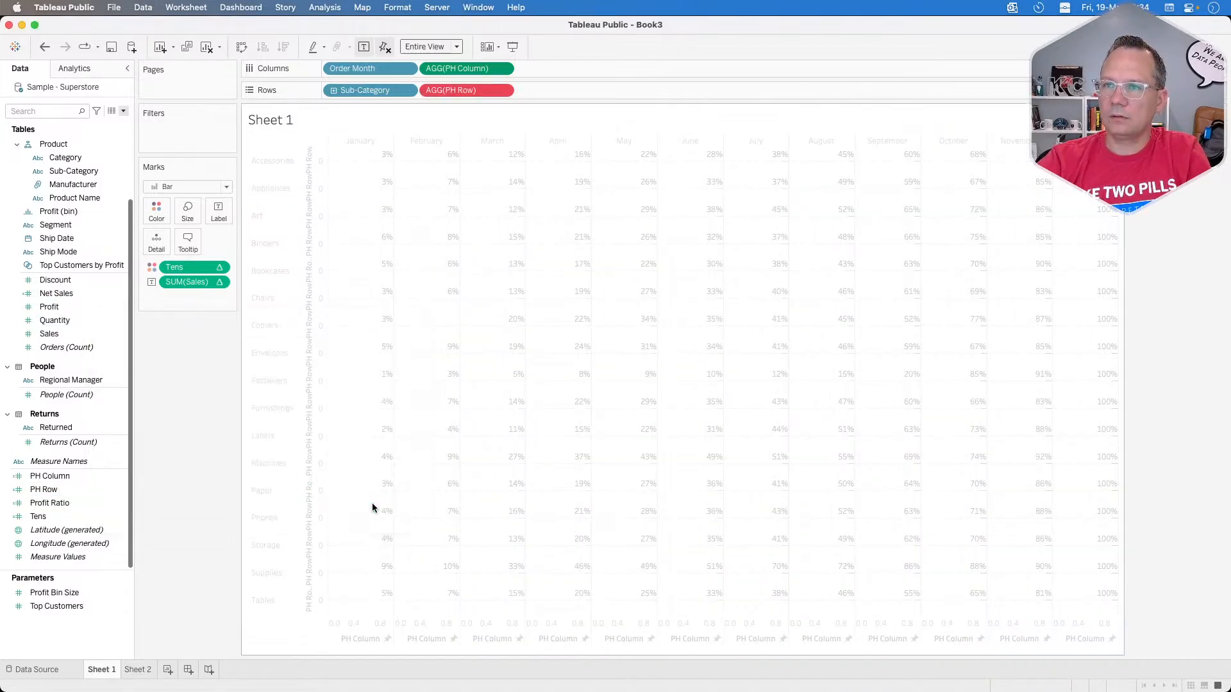
click(503, 90)
click(471, 187)
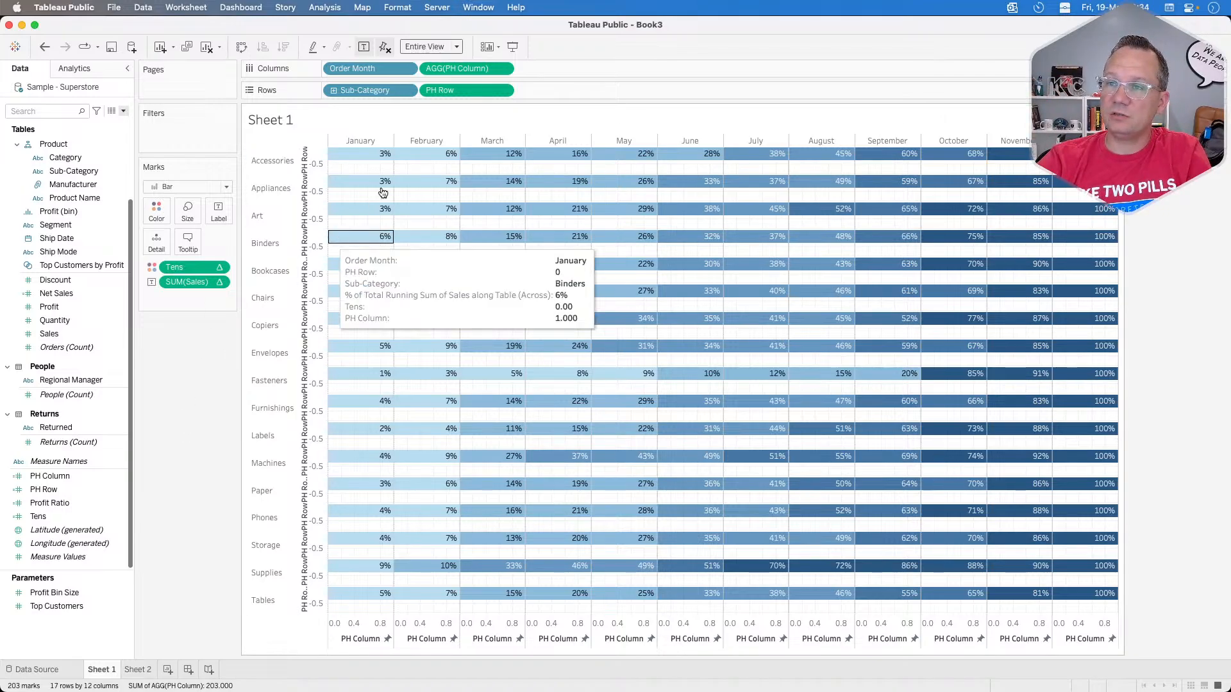
Step: Try the PH Column calculation as (1.0) without MIN and as a dimension on the columns, and undo it
click(503, 69)
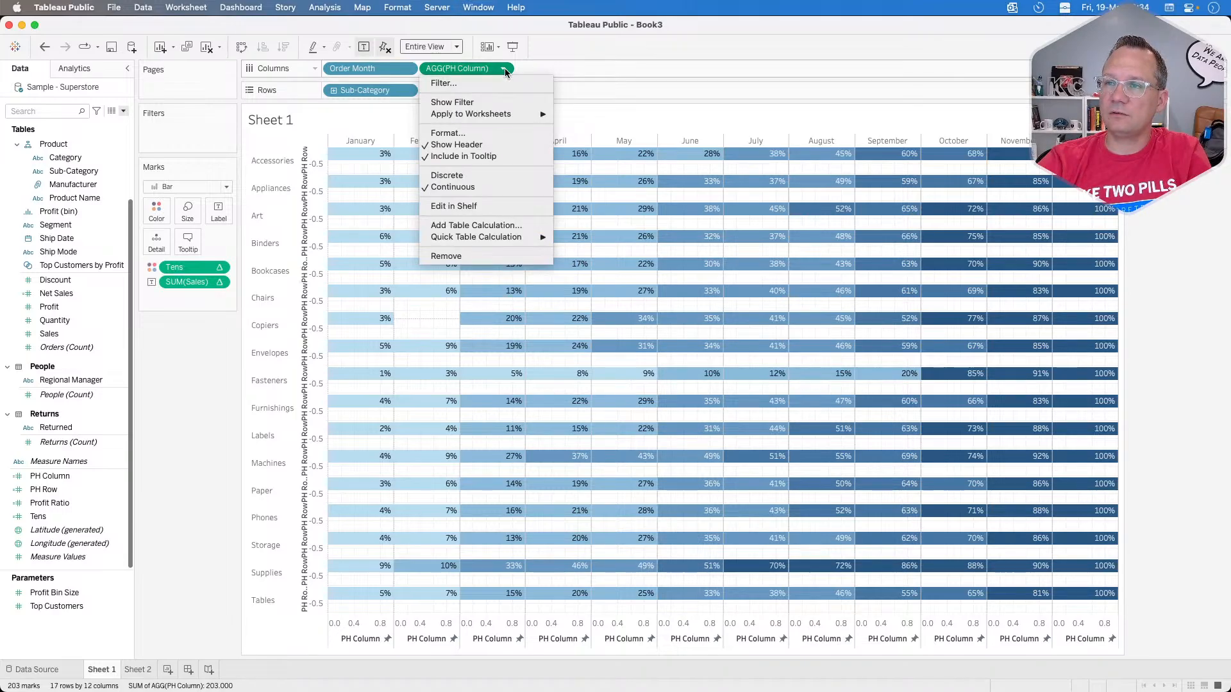
click(483, 69)
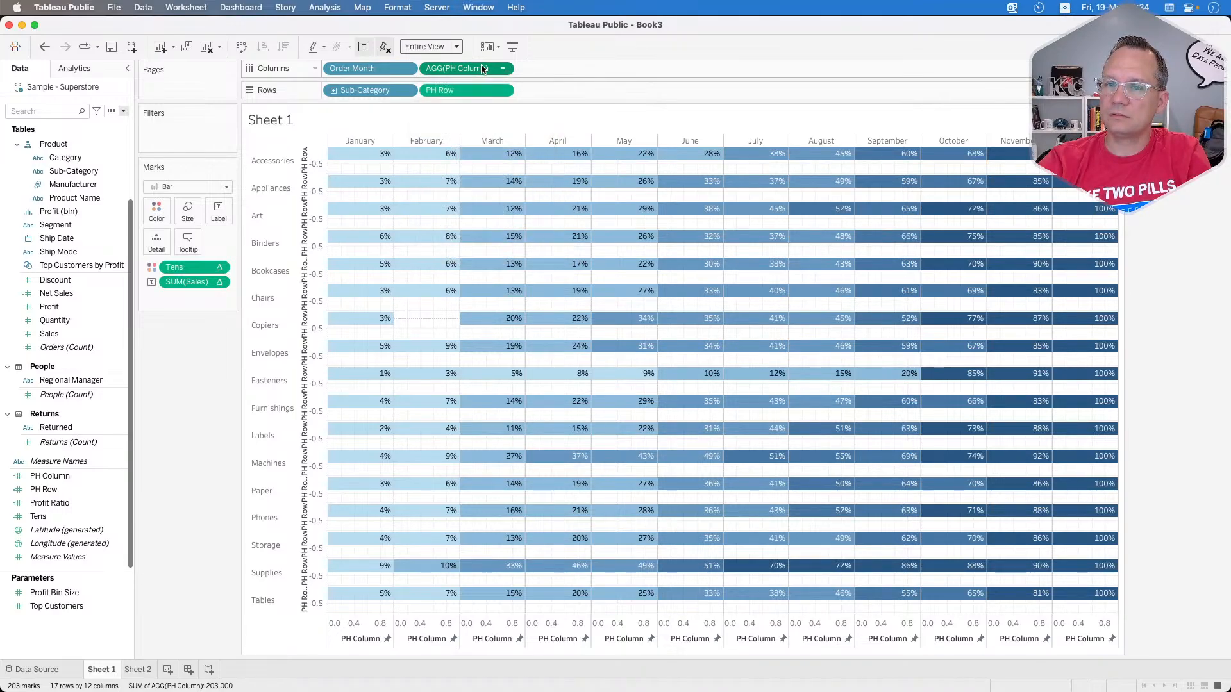
right_click(63, 476)
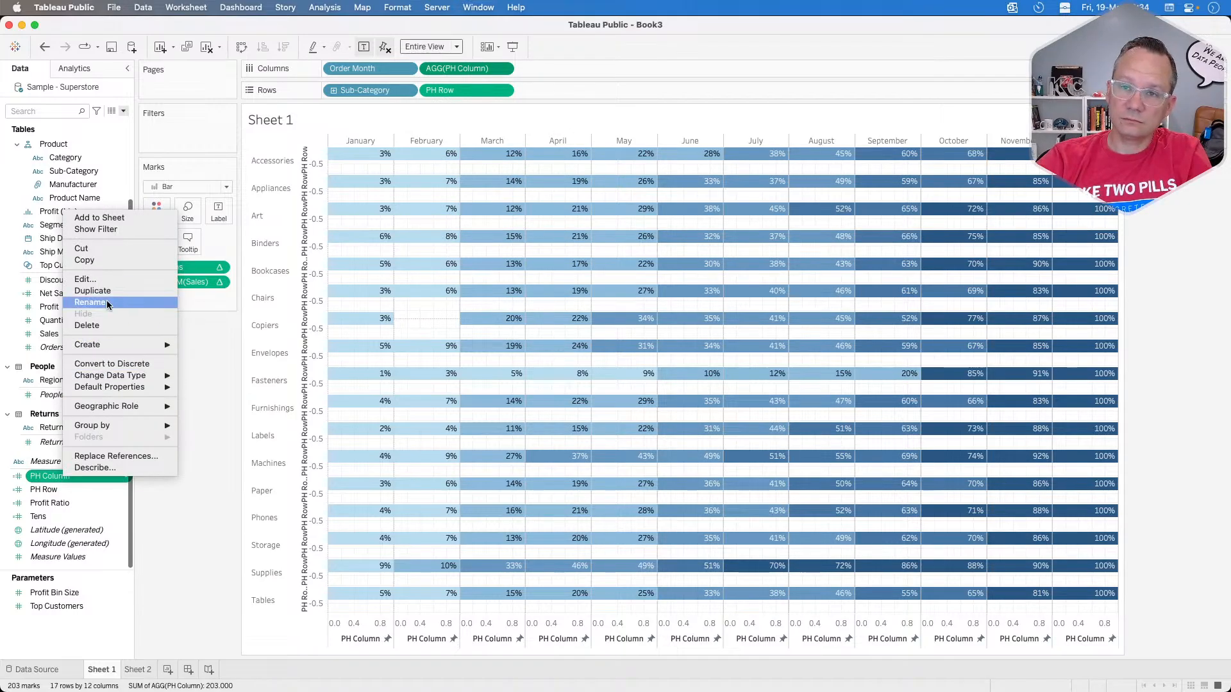
click(96, 279)
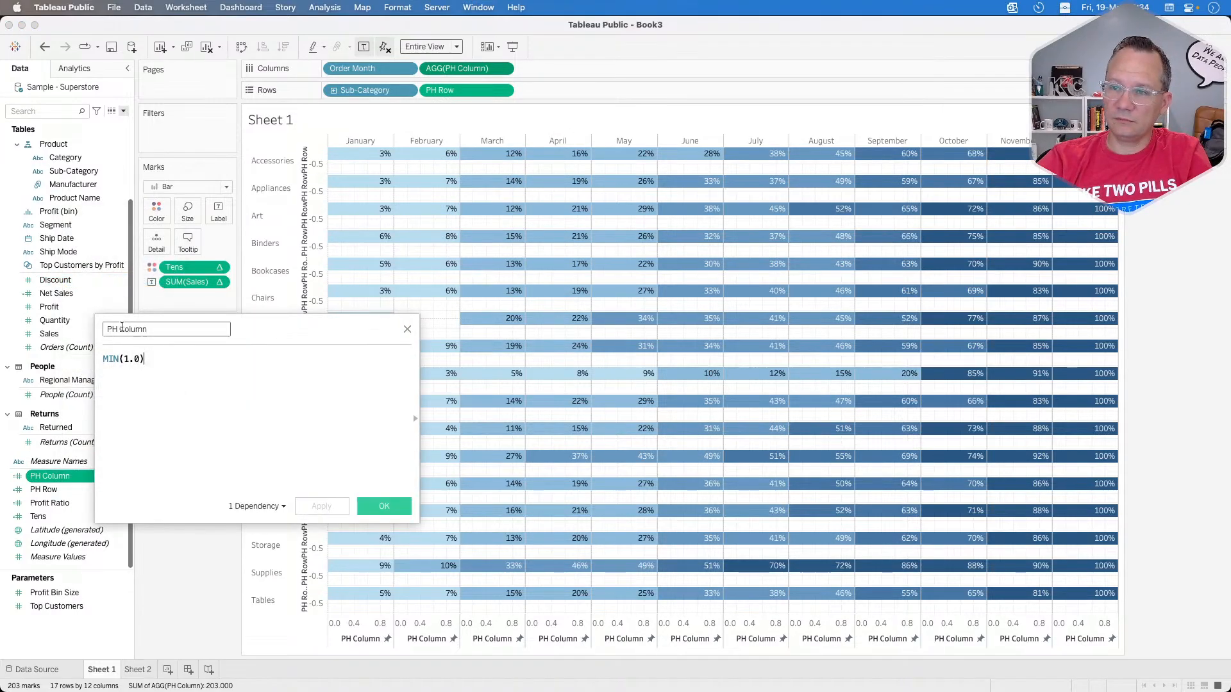
double_click(114, 358)
key(BackSpace)
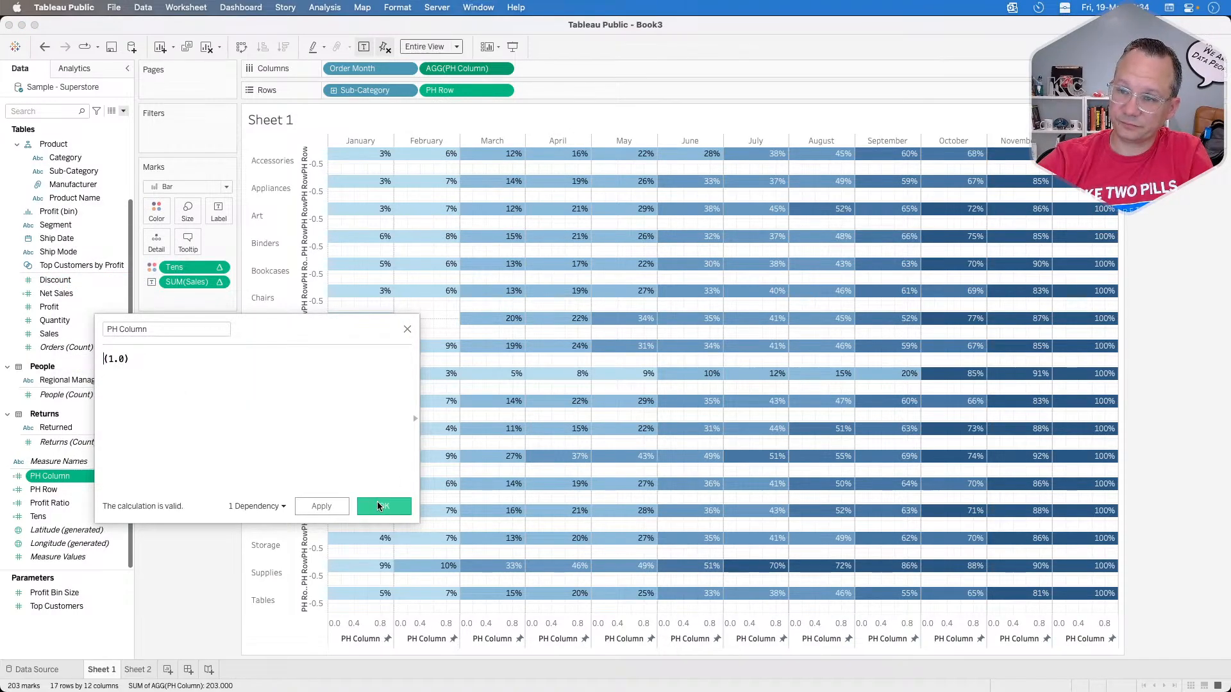
click(377, 502)
click(503, 69)
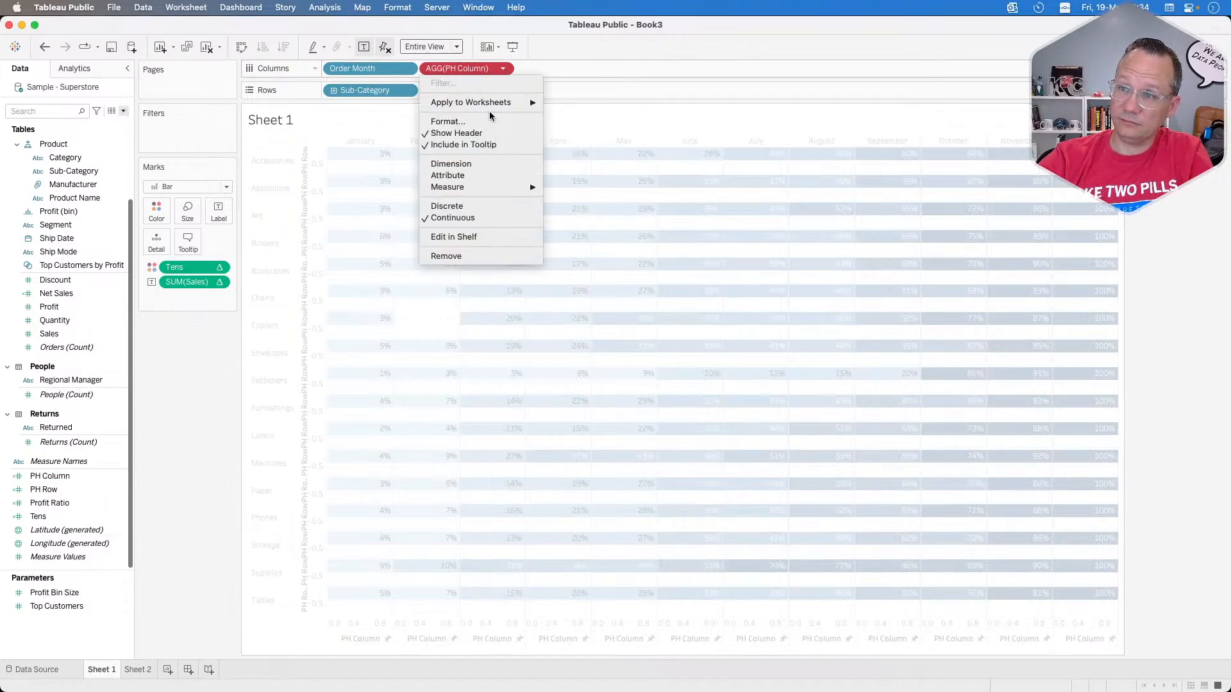
click(467, 164)
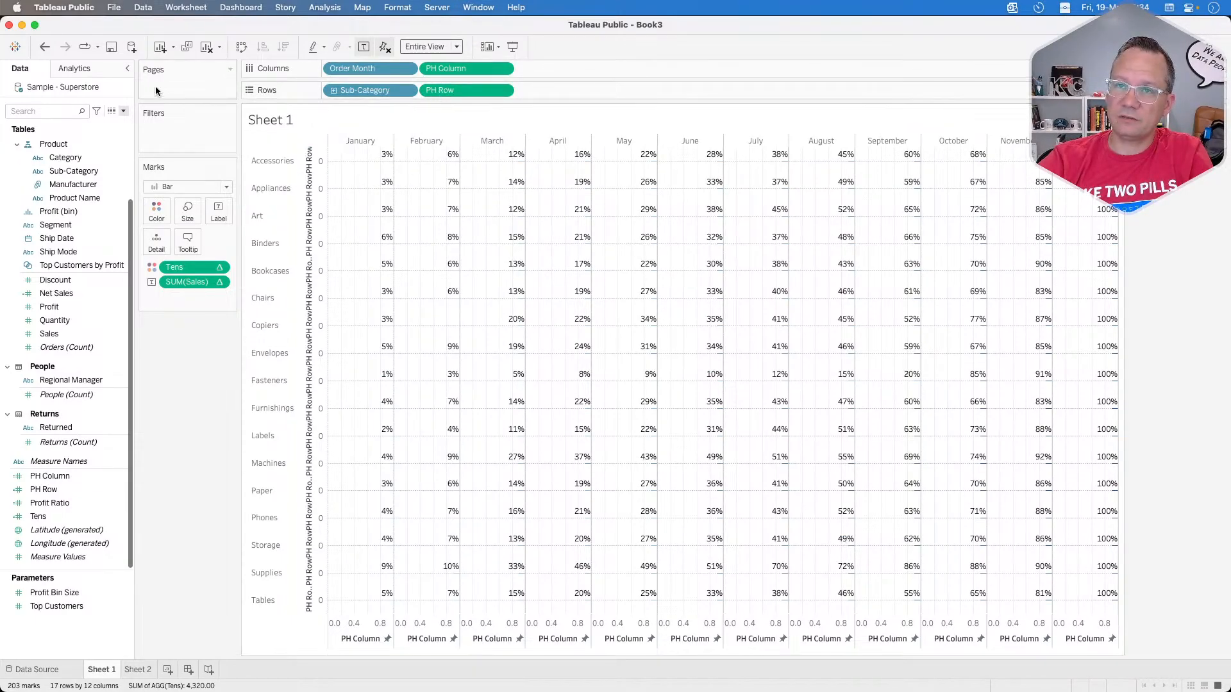
click(45, 48)
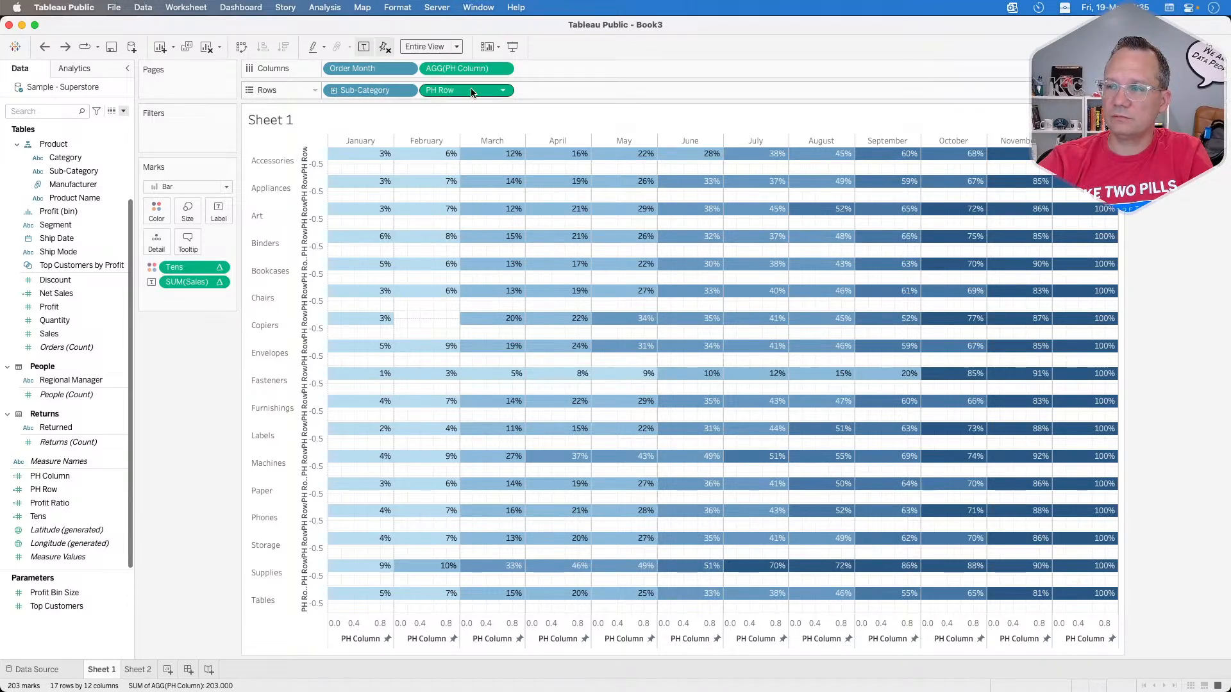
click(185, 218)
click(185, 219)
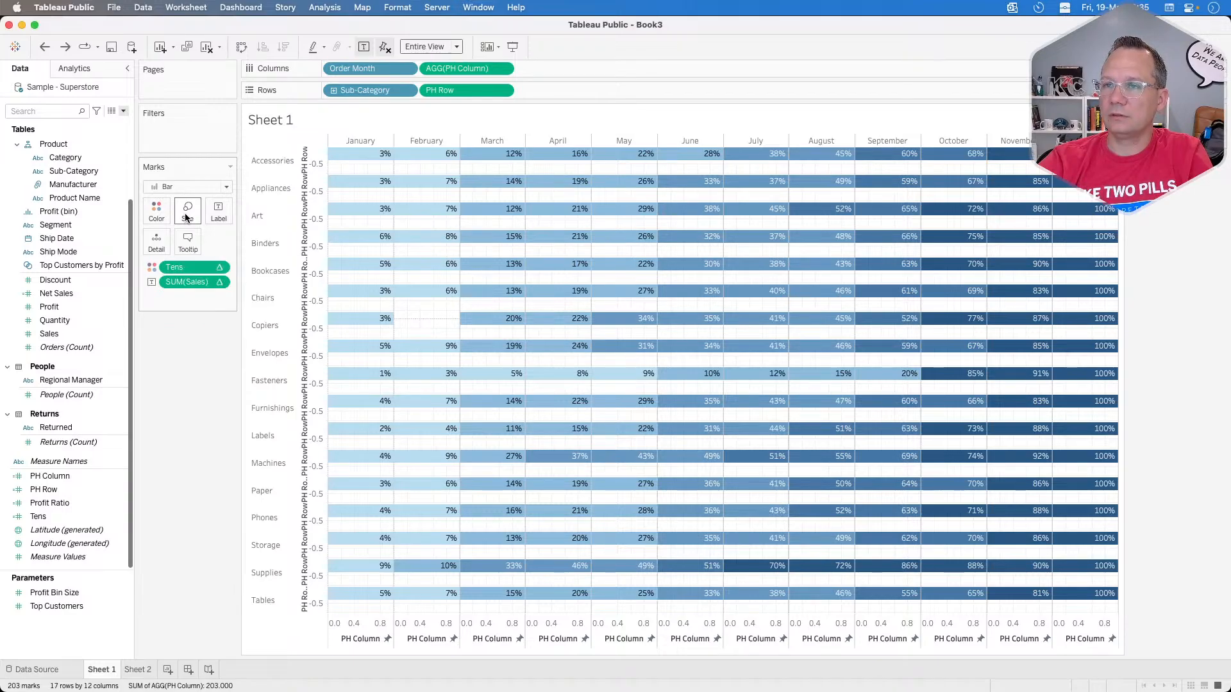
Step: Fix the PH Row axis range from -.25 to .25
mouse_move(354, 165)
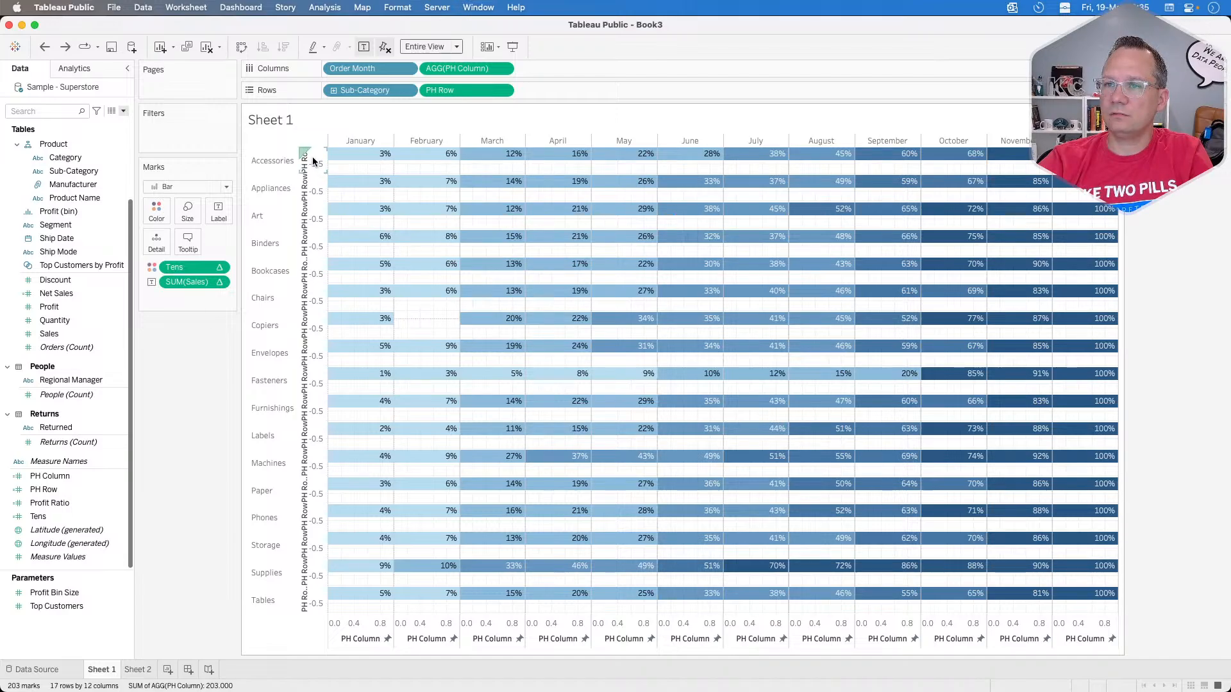
right_click(314, 161)
click(340, 166)
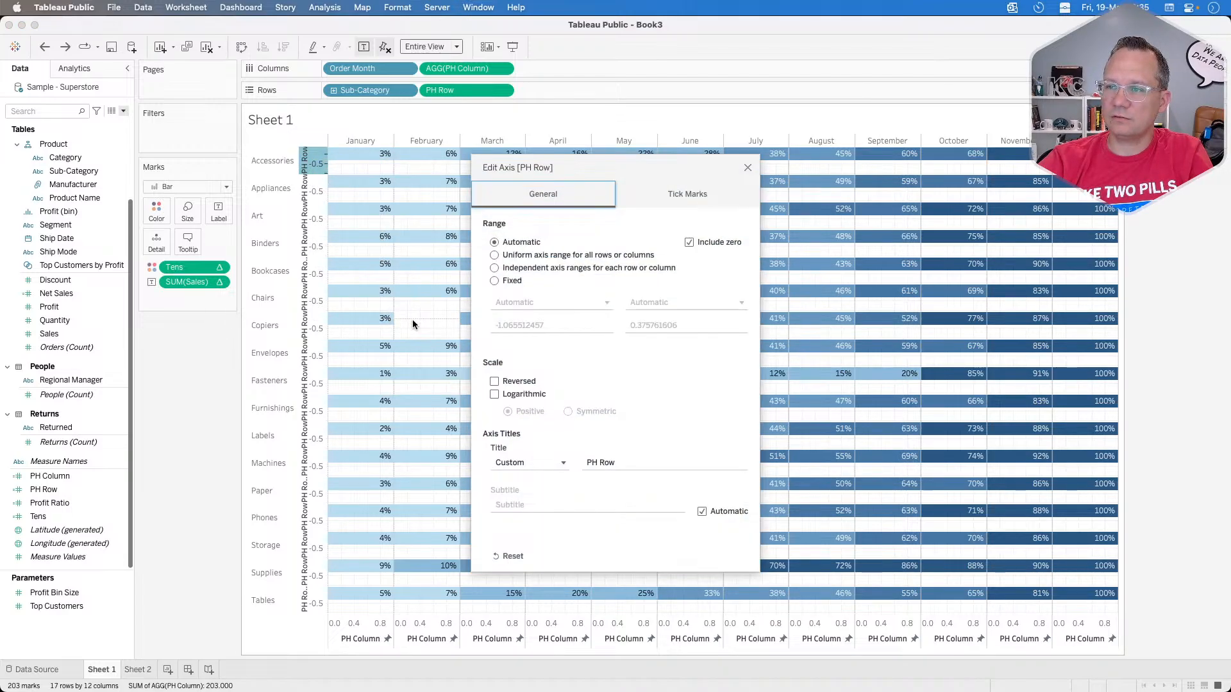
click(506, 281)
click(519, 325)
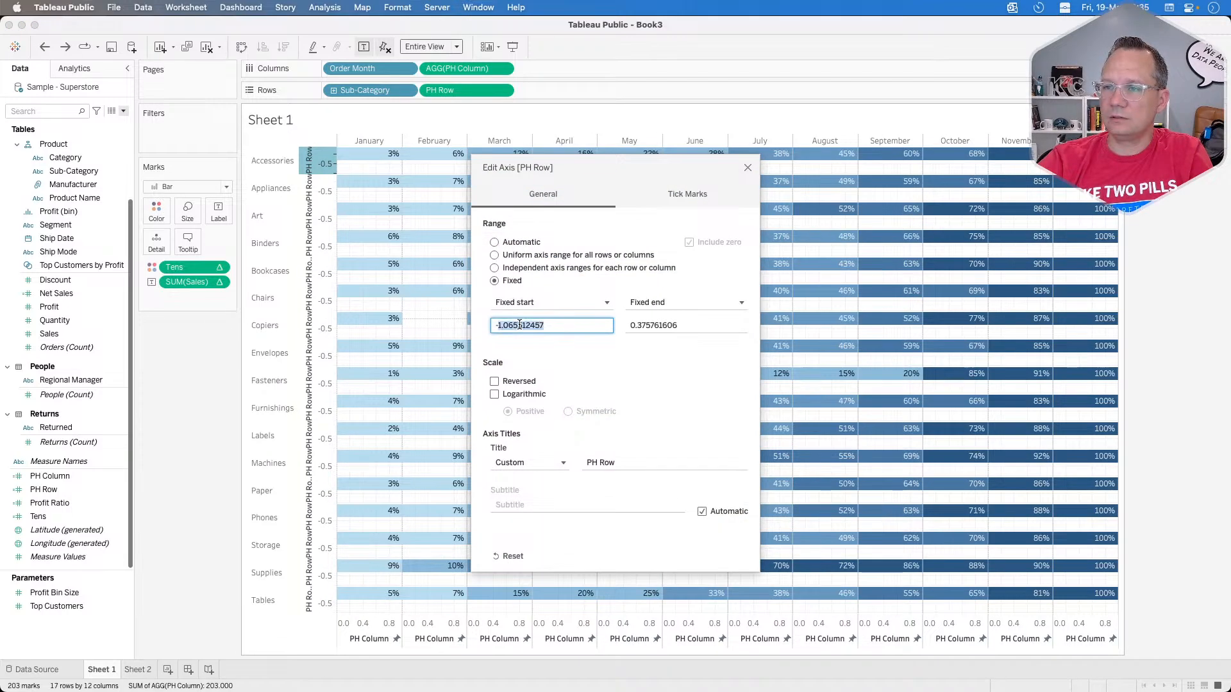
text(.25)
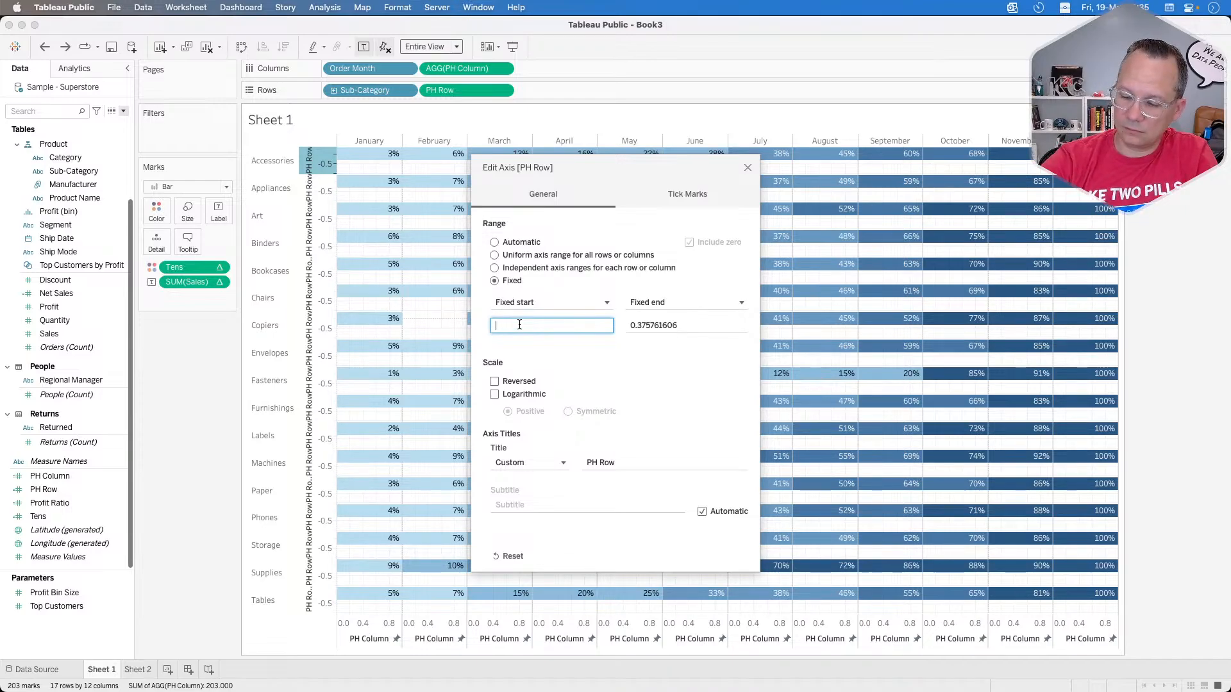
double_click(659, 327)
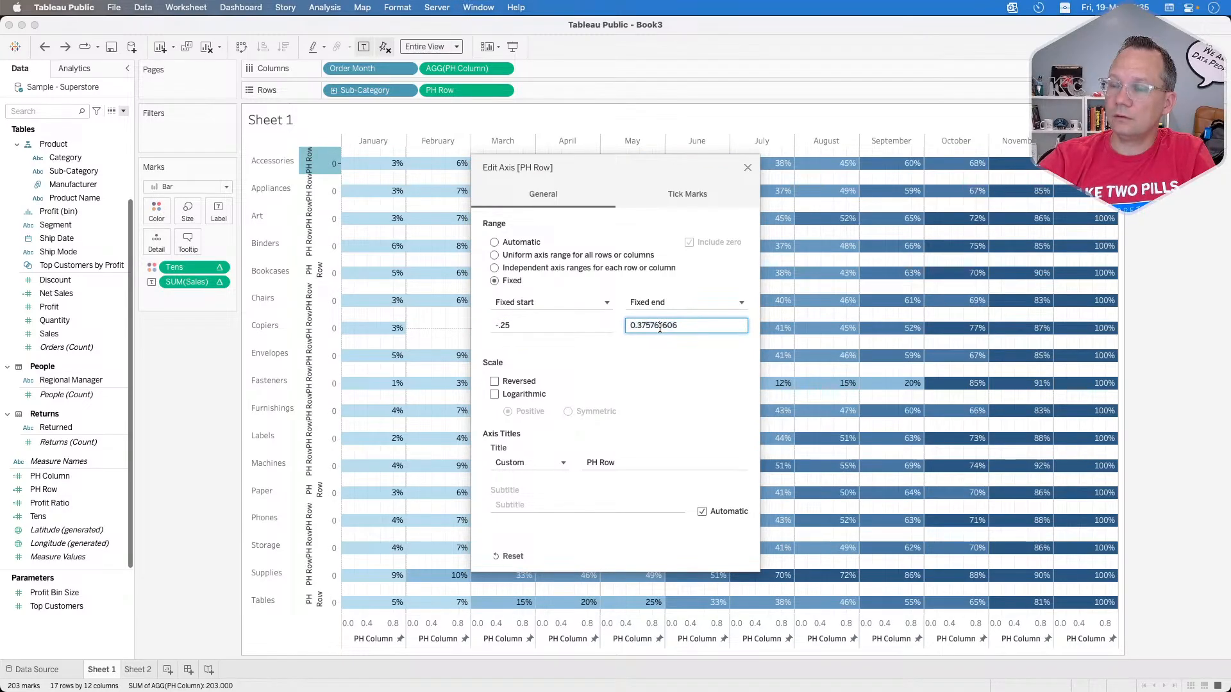
text(.25)
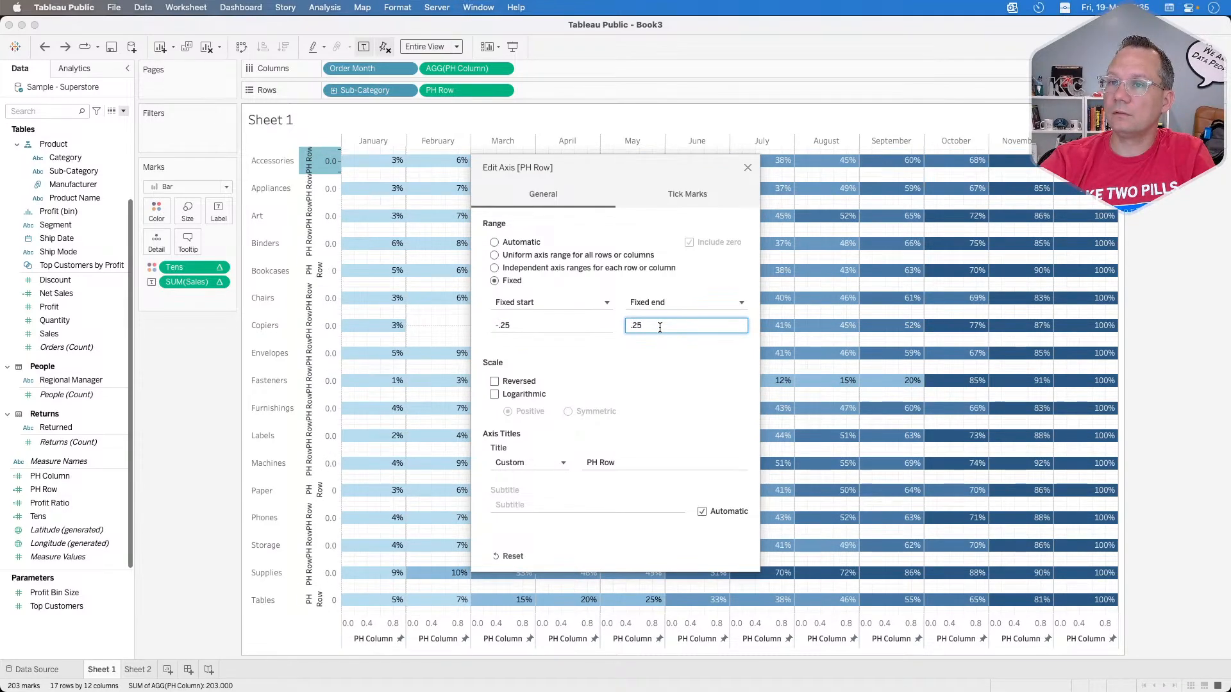
click(748, 169)
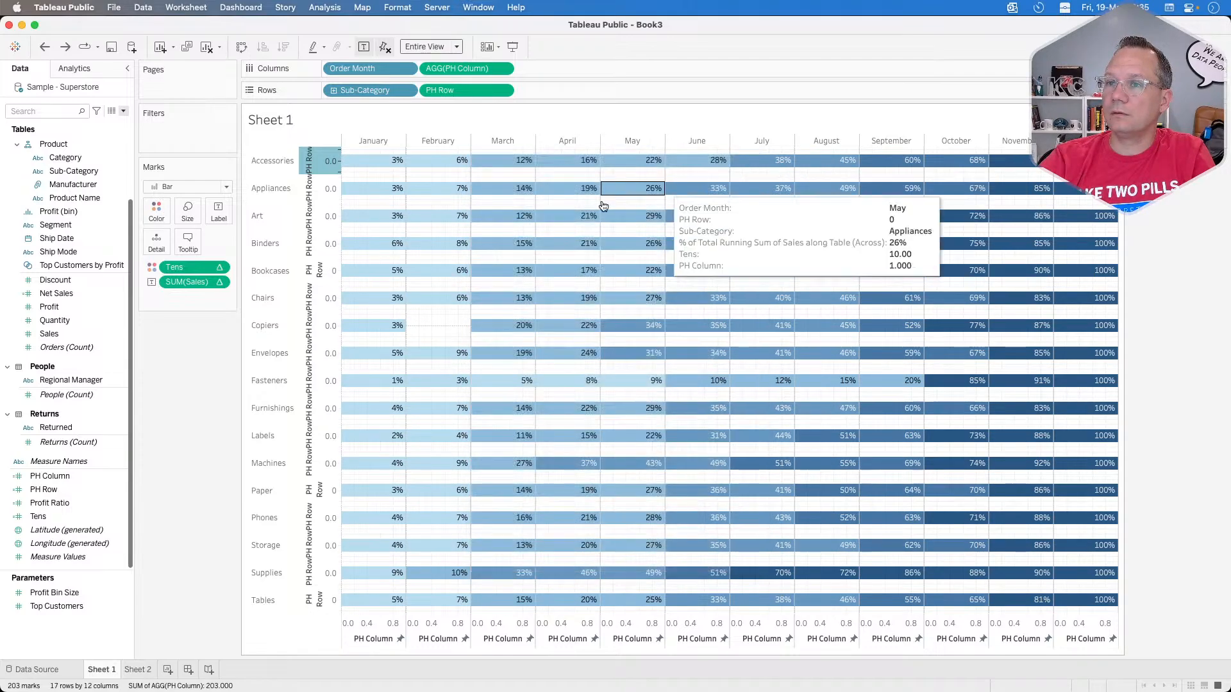
Step: Give the bars a fixed size with Center alignment and examine the tooltips of the January and February cells
click(187, 210)
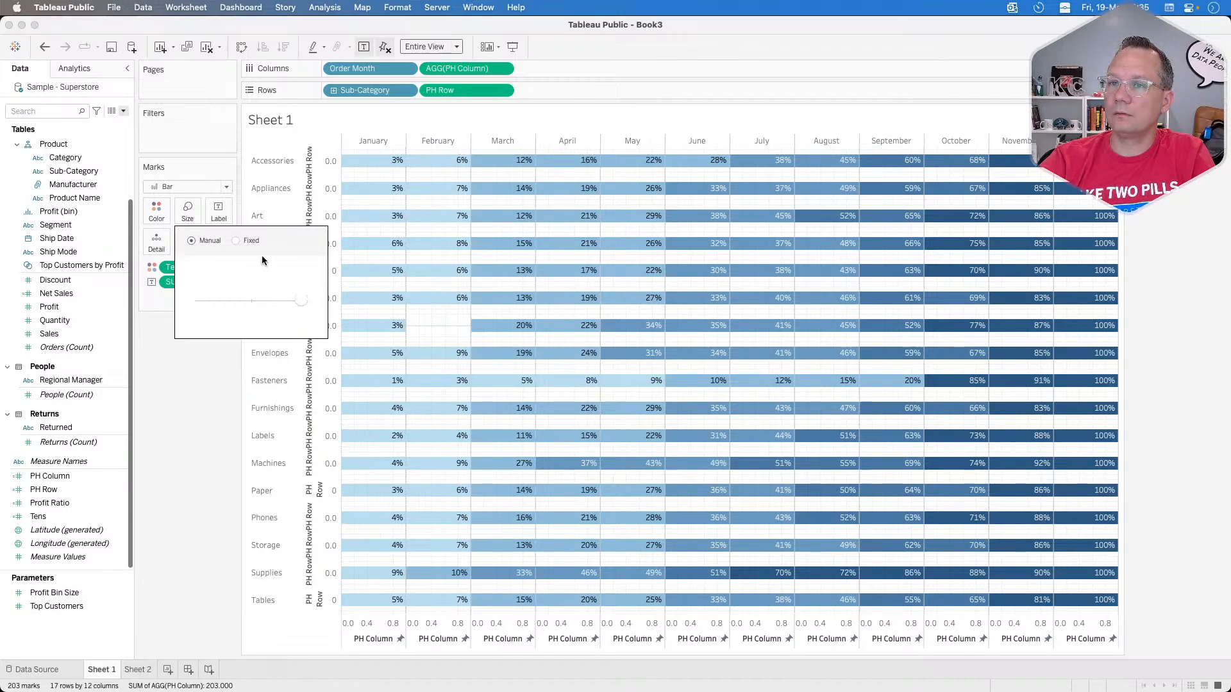
click(237, 241)
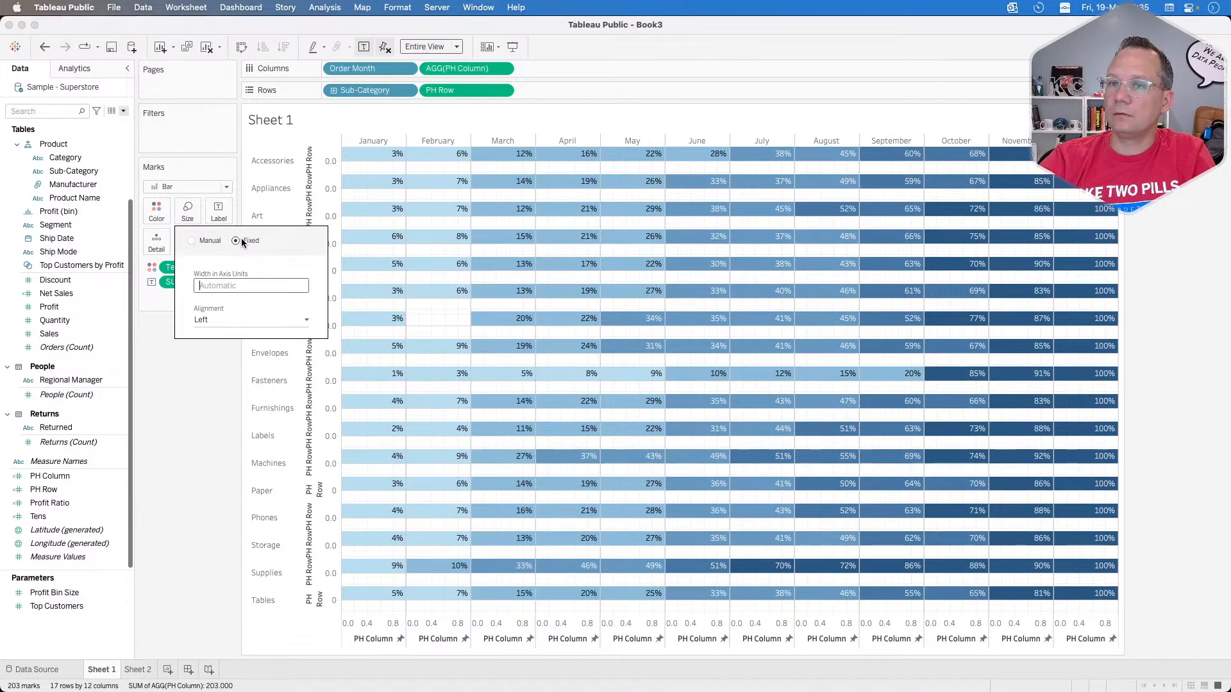
click(218, 321)
click(215, 349)
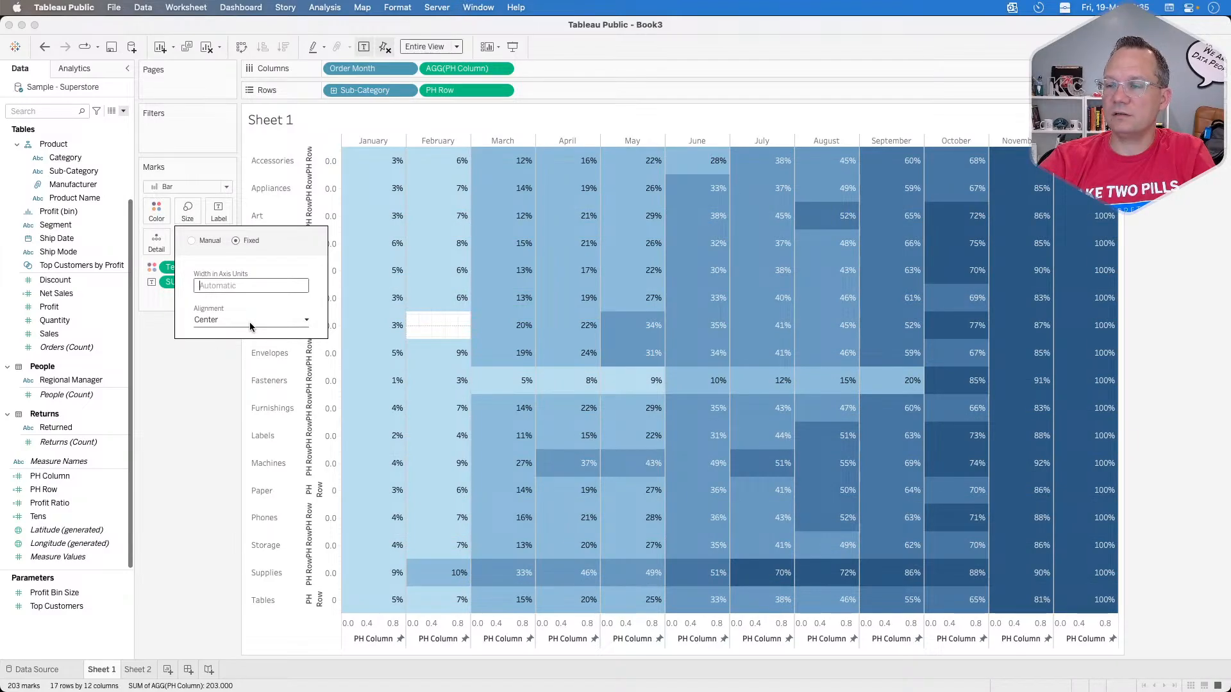
click(222, 438)
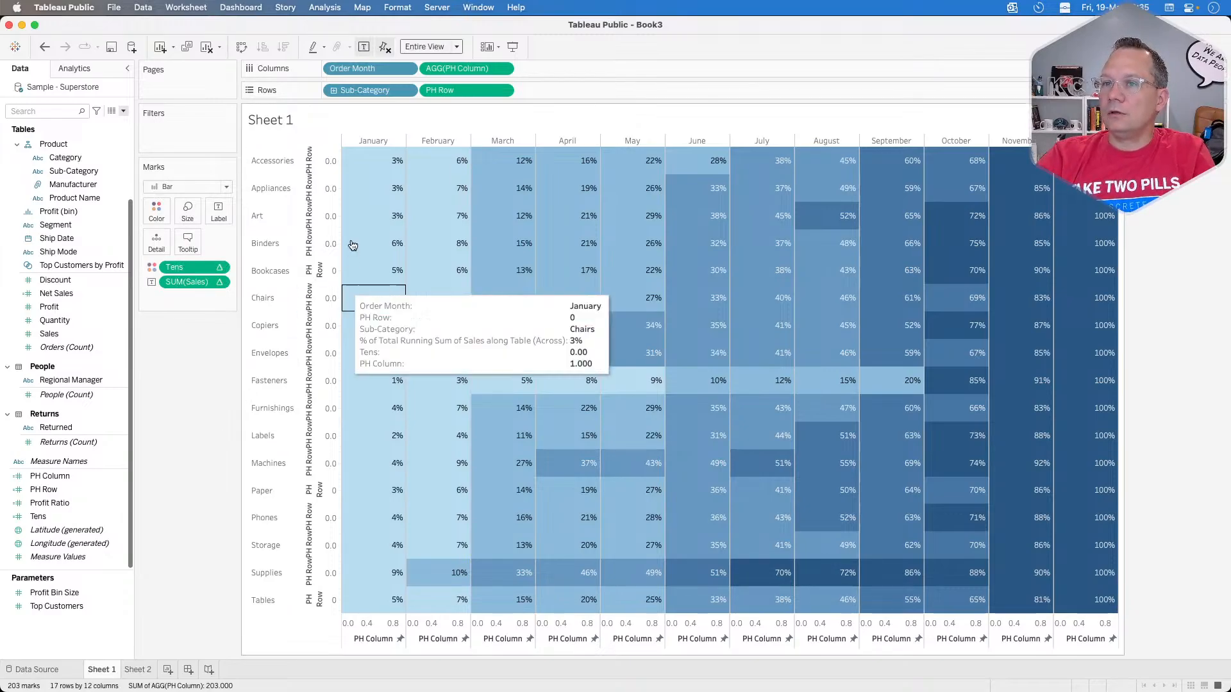
mouse_move(361, 175)
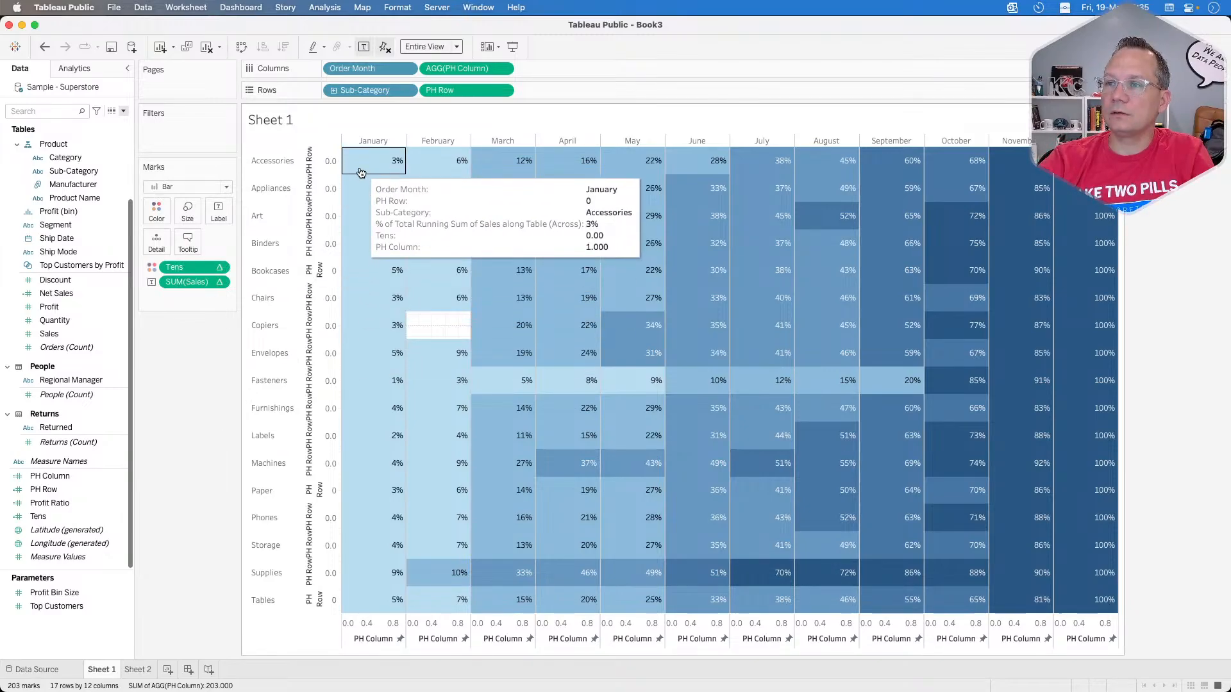
mouse_move(427, 570)
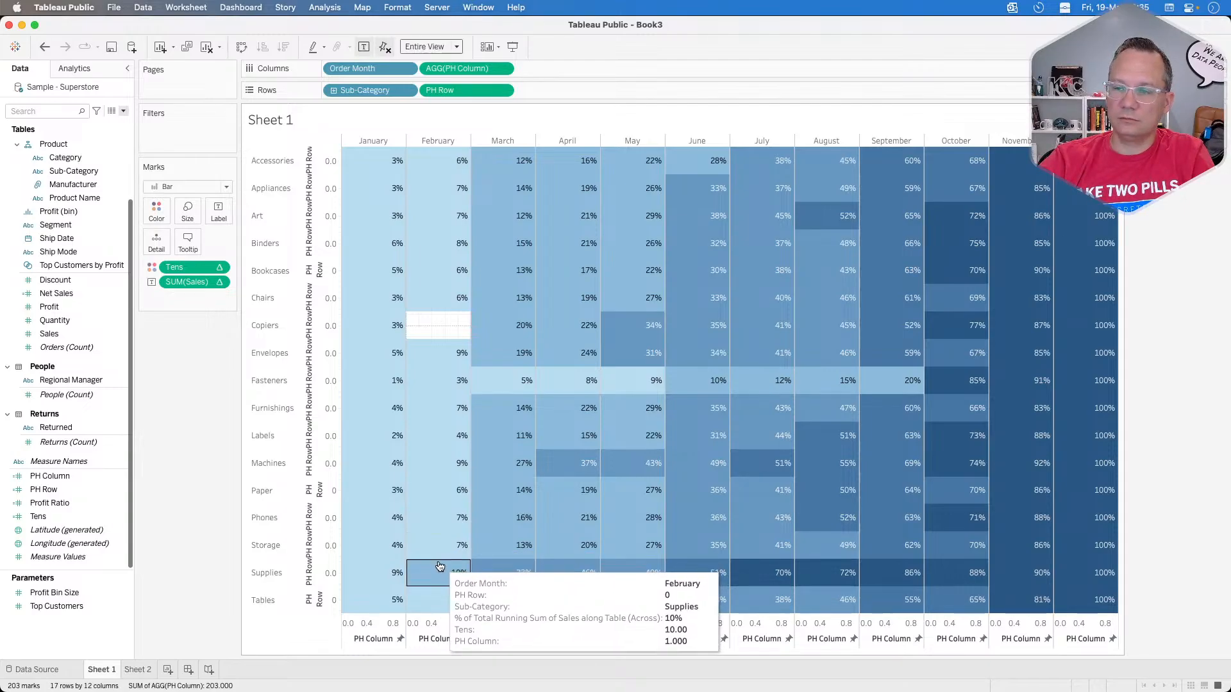
mouse_move(449, 186)
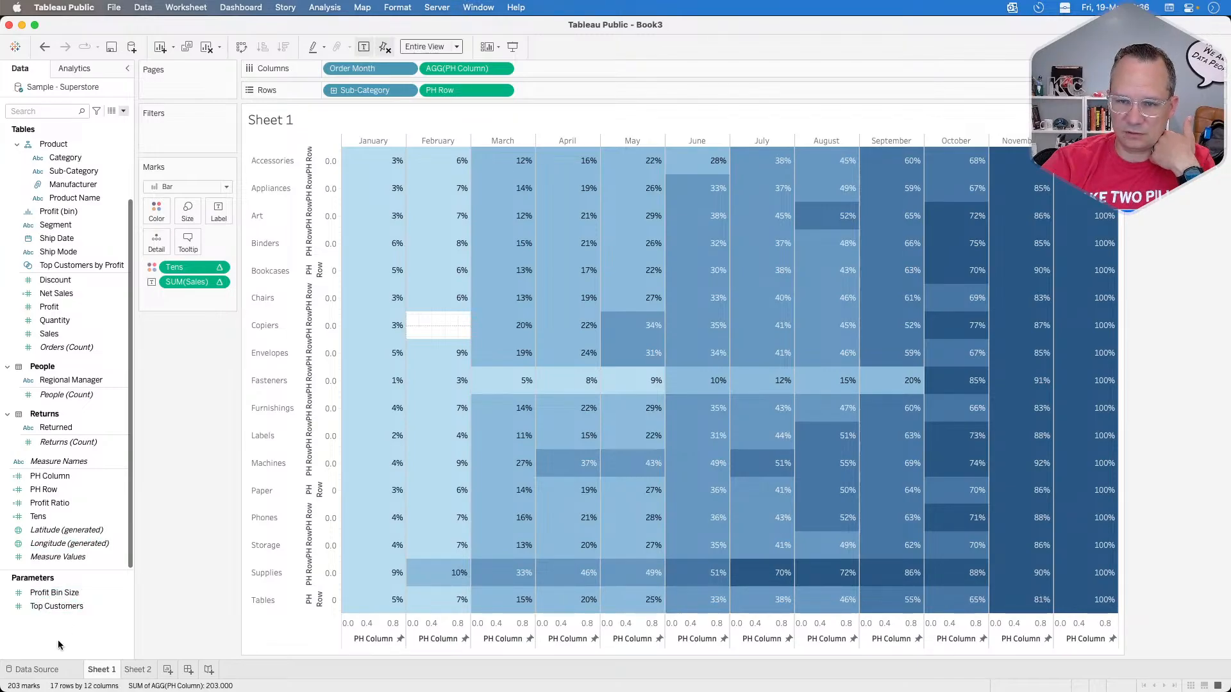
Step: Create a calculated field named "top line" with the condition if LOOKUP([Tens],-1)=[Tens]
click(123, 111)
click(118, 121)
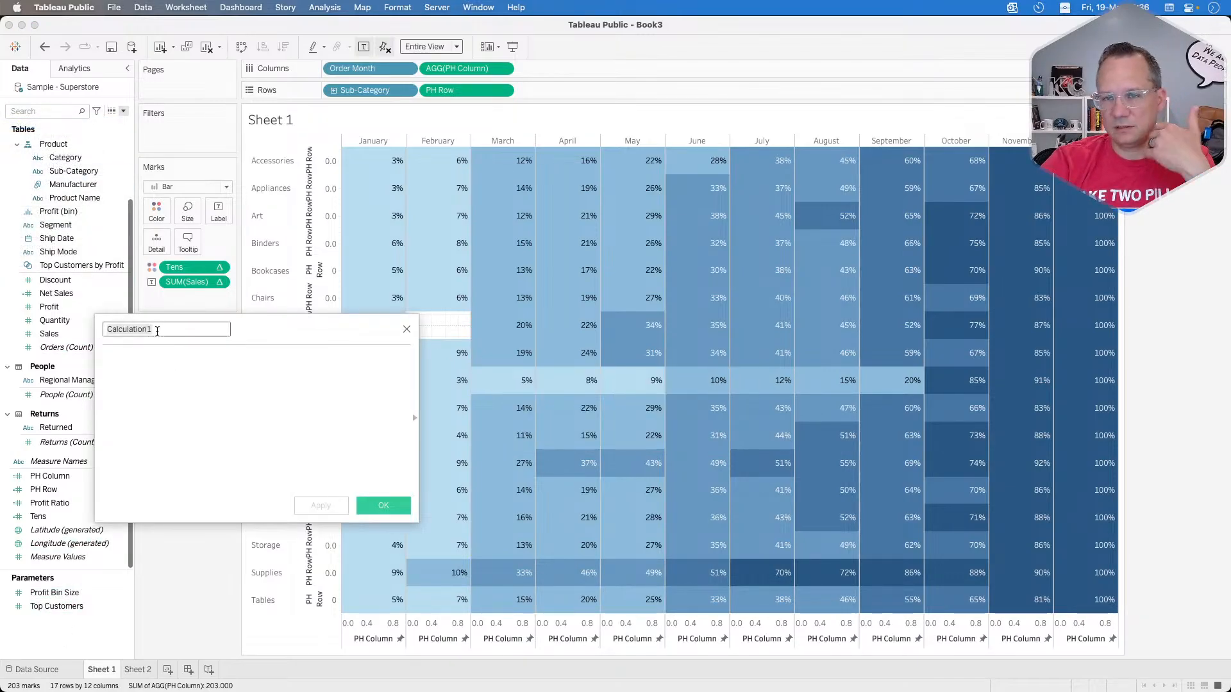
text(top line)
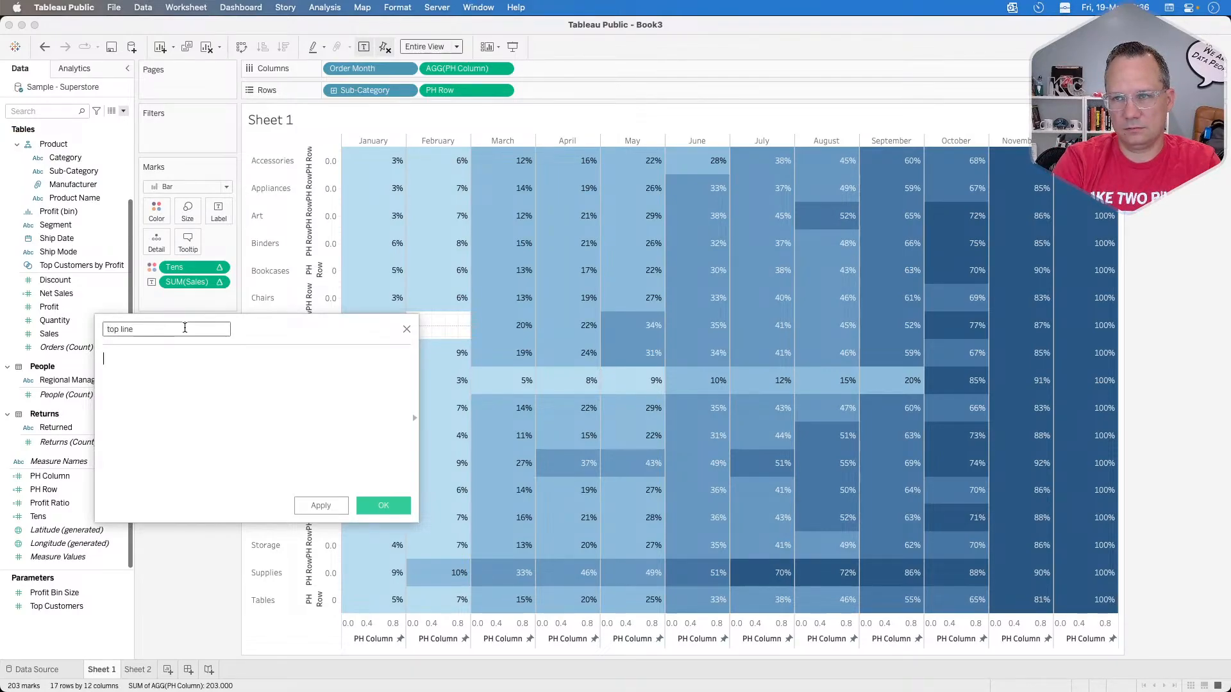
text(if look)
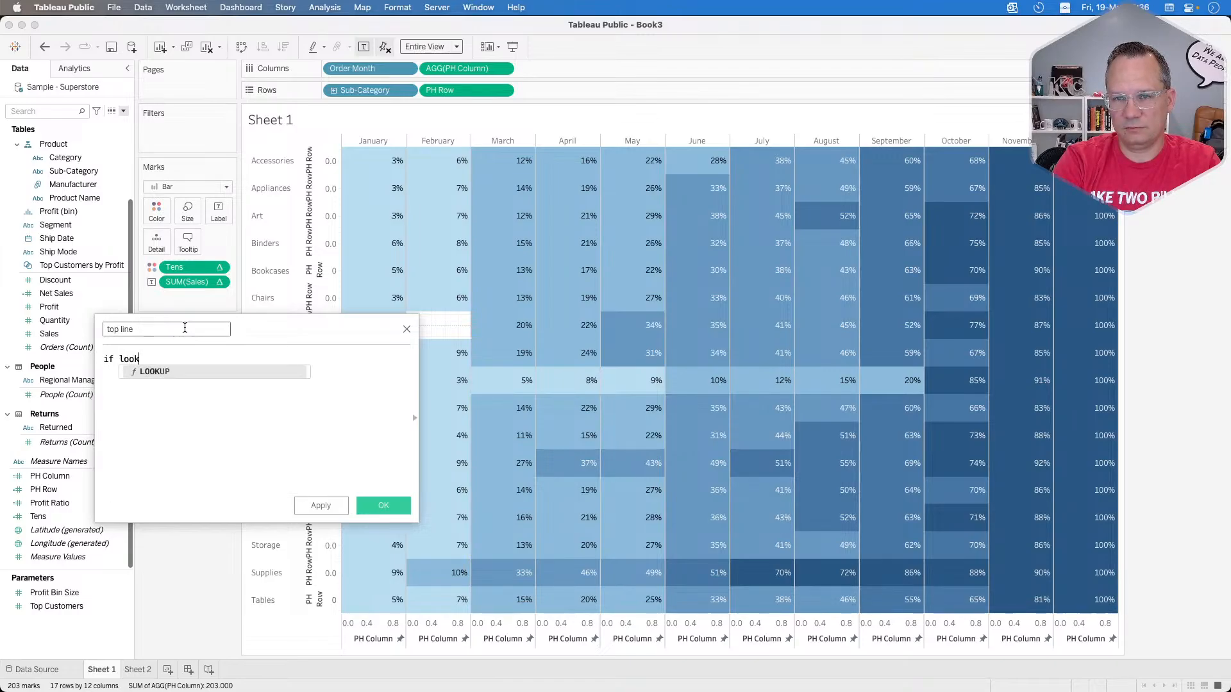
key(Return)
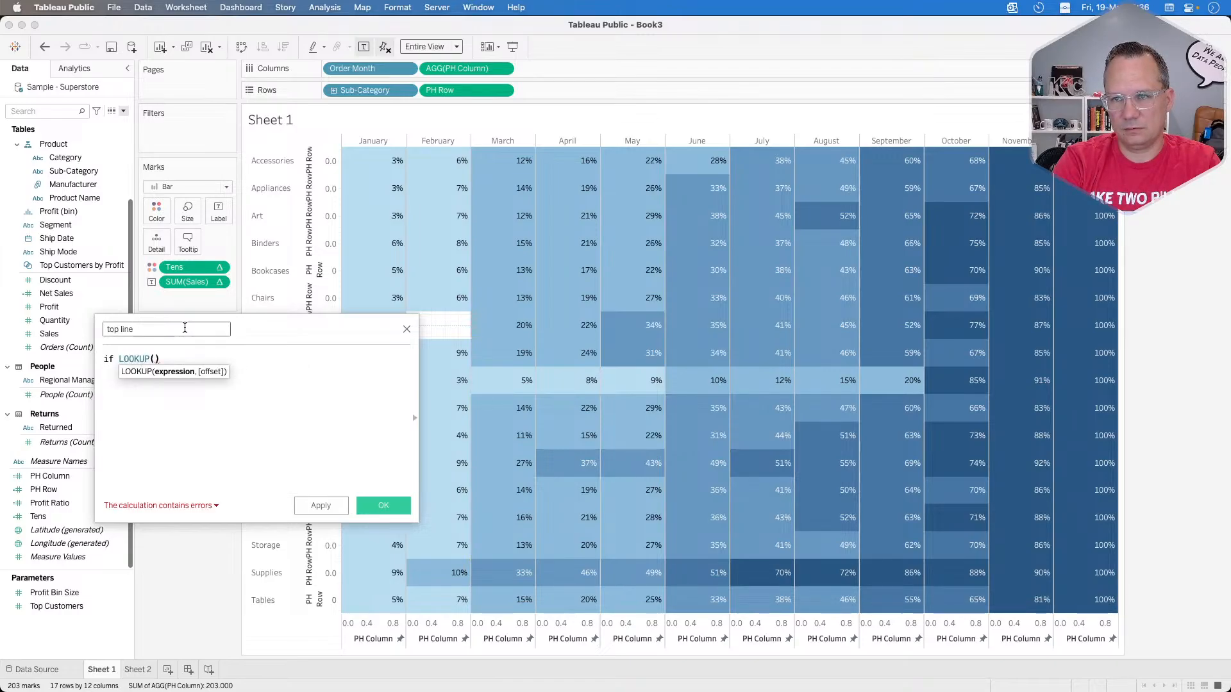
text(ten)
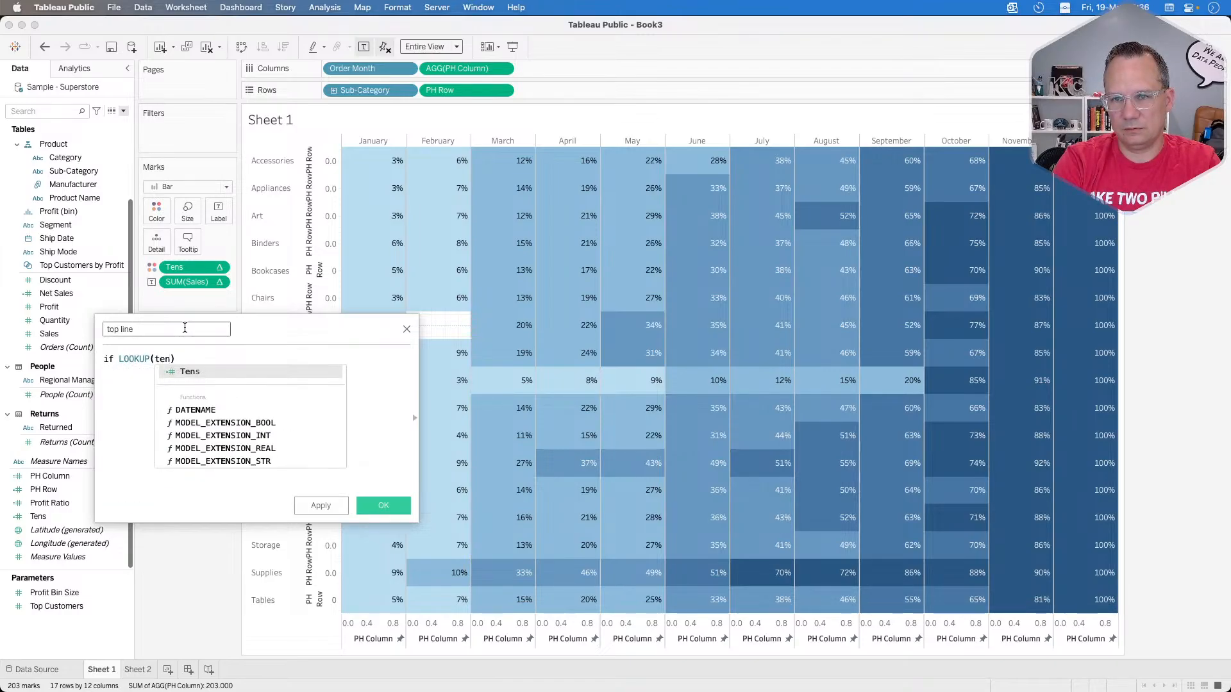
key(Return)
text(,)
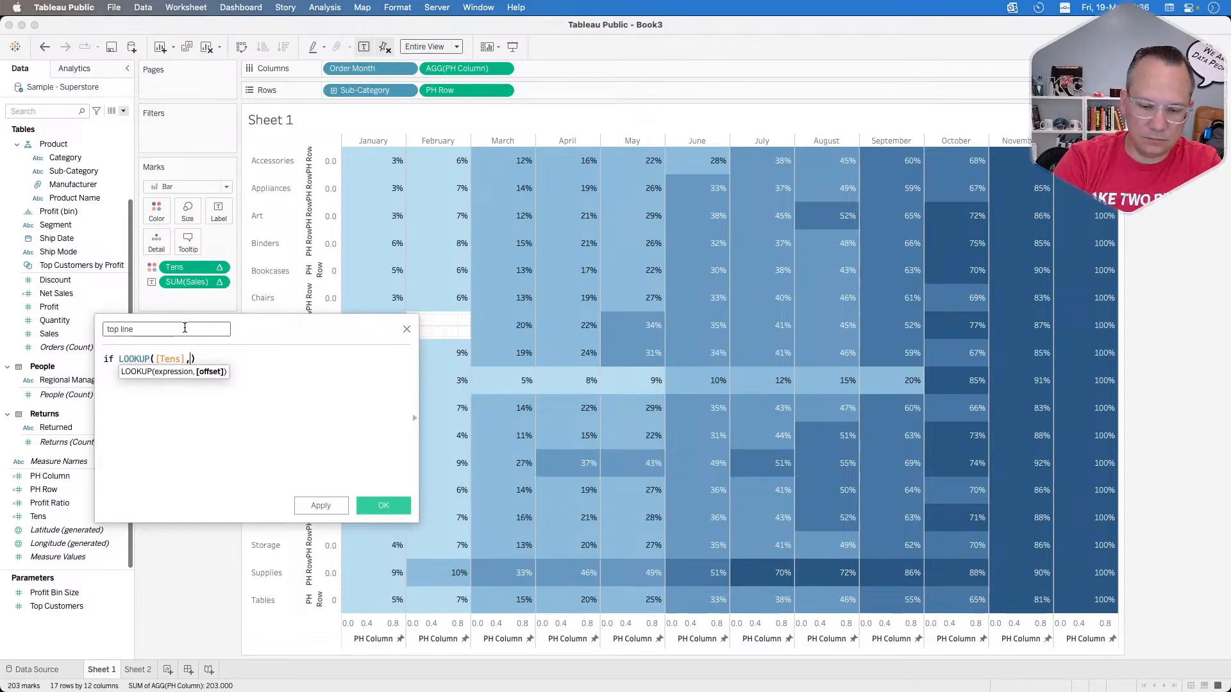
text(-1)
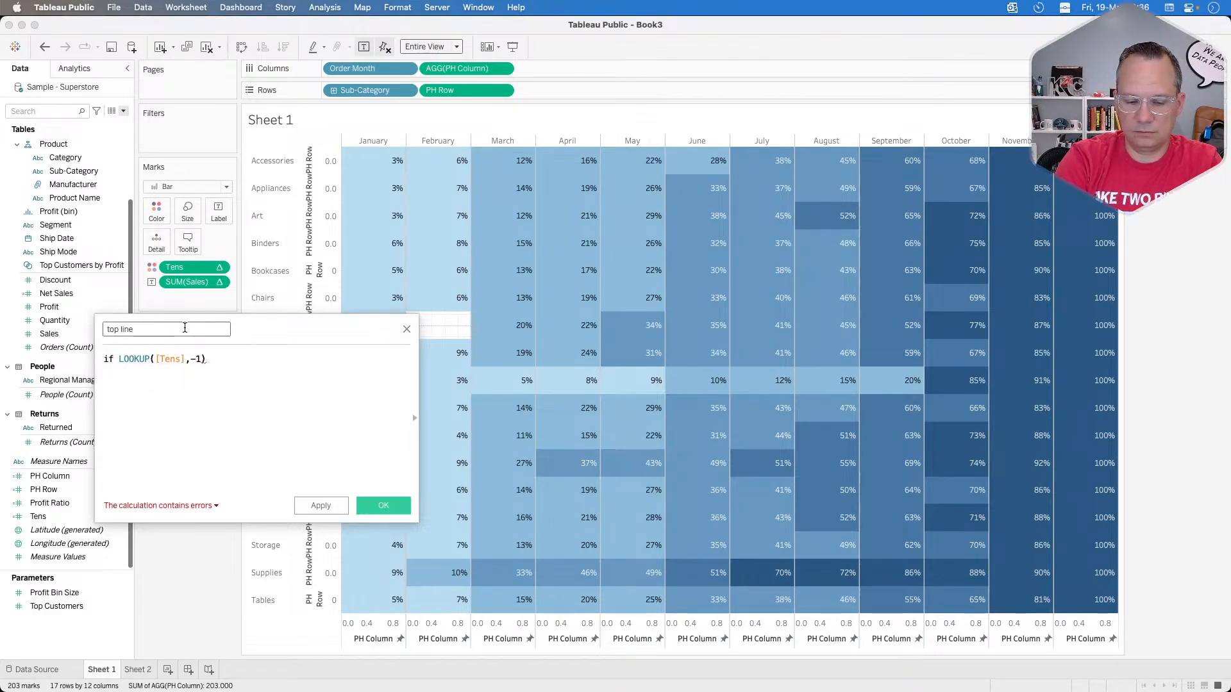
text()=)
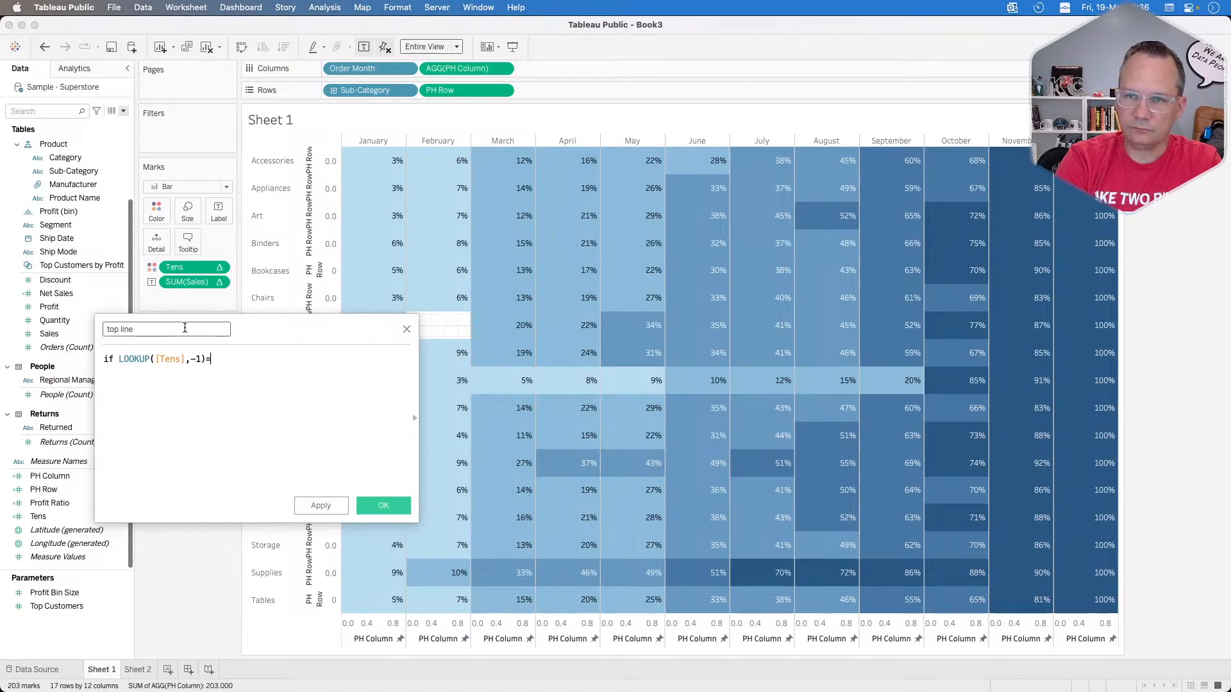
text([Tens)
key(Return)
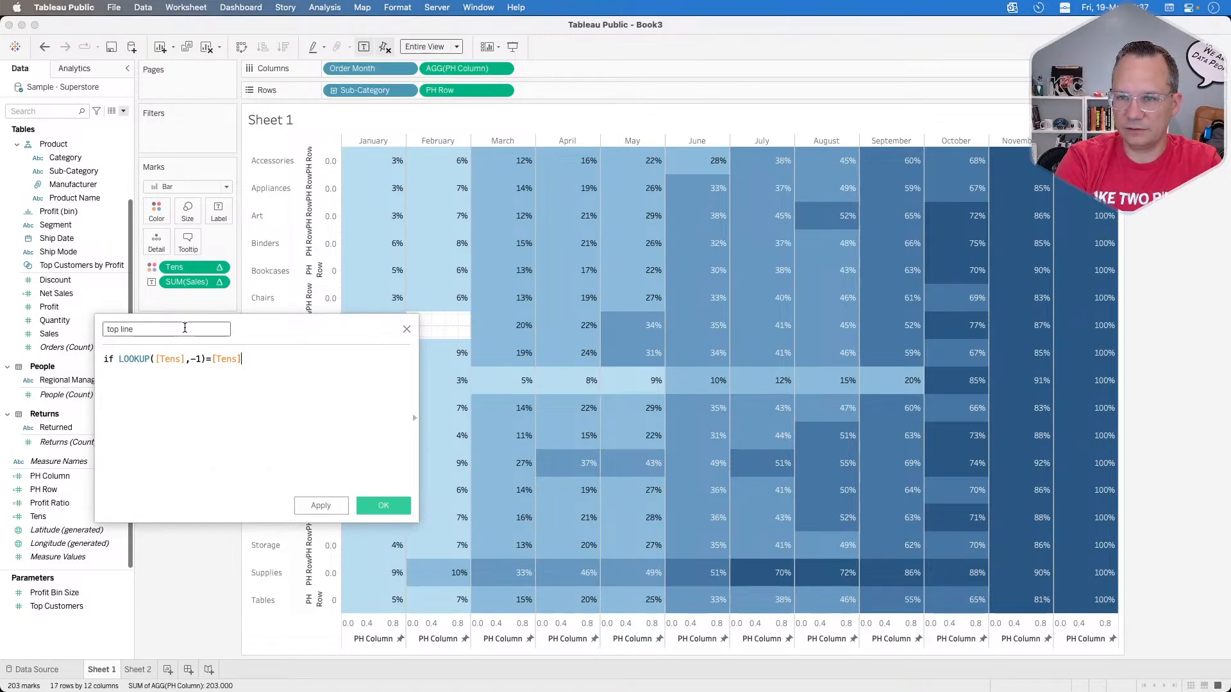
Step: Complete the top line formula with then -.25 END and save the calculated field
text(then)
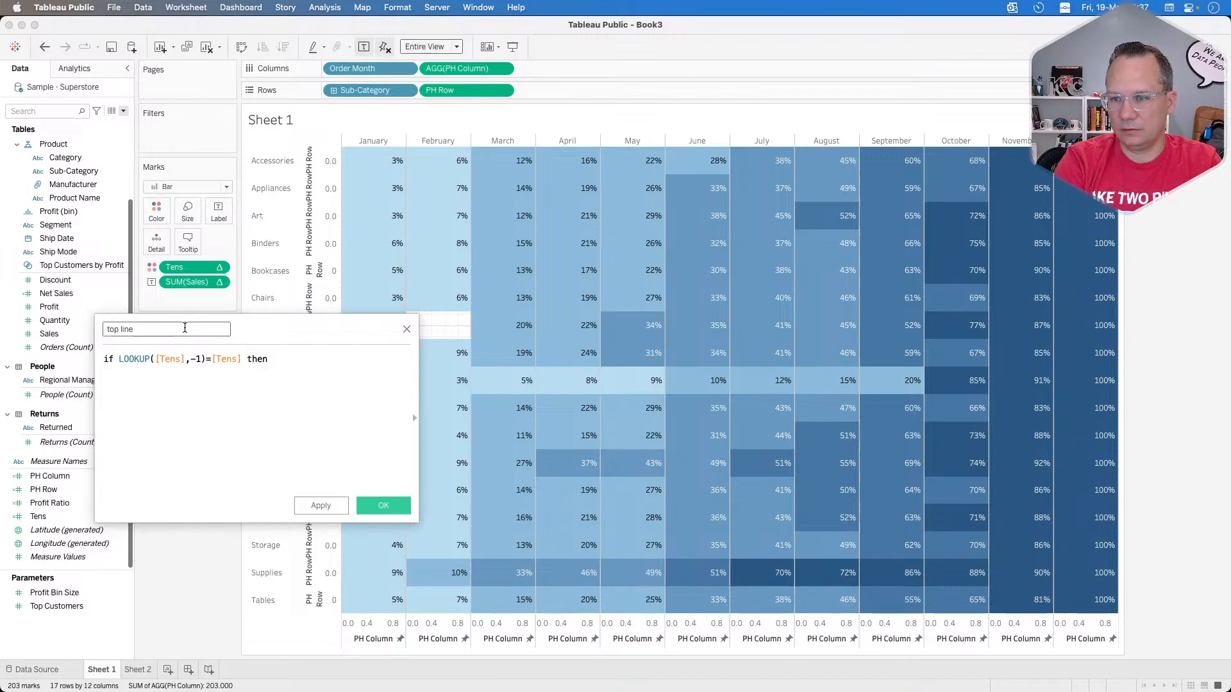
text( .)
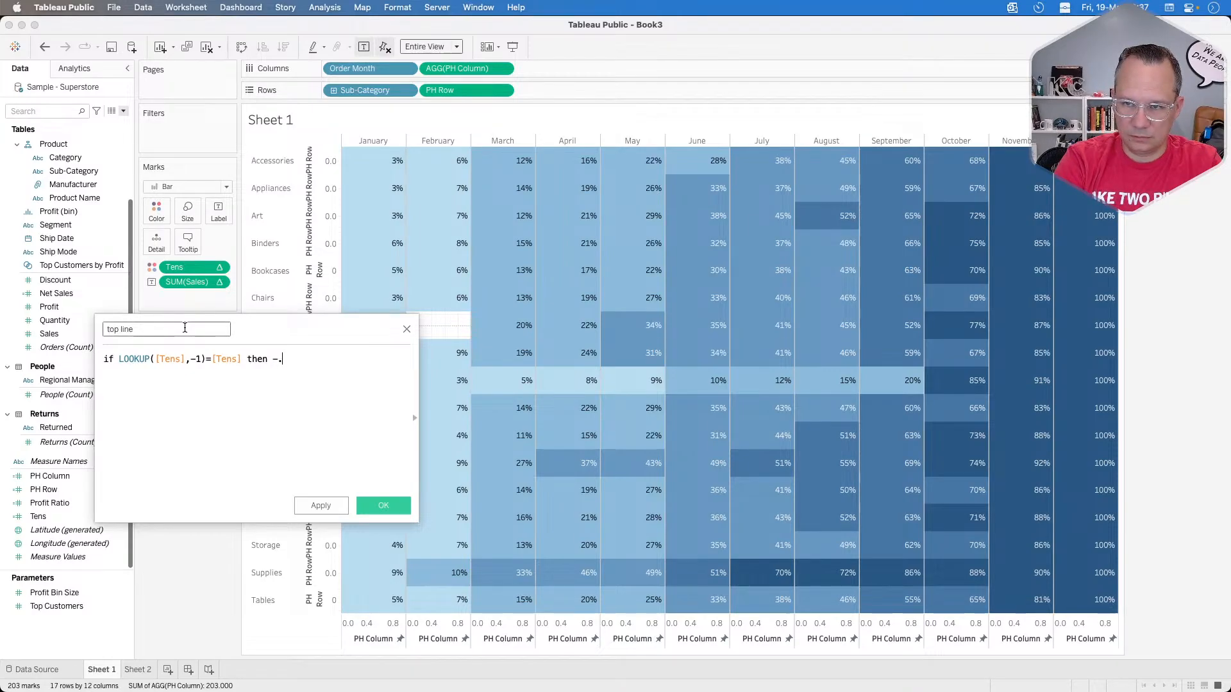
text(15)
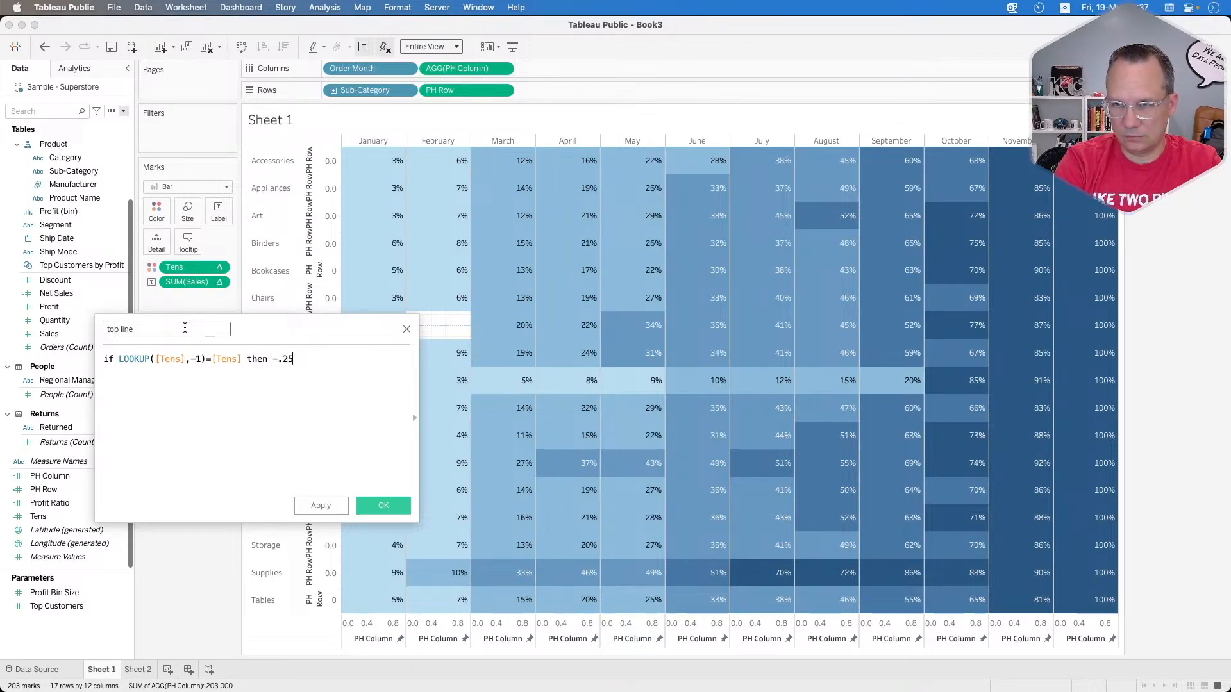
text( END)
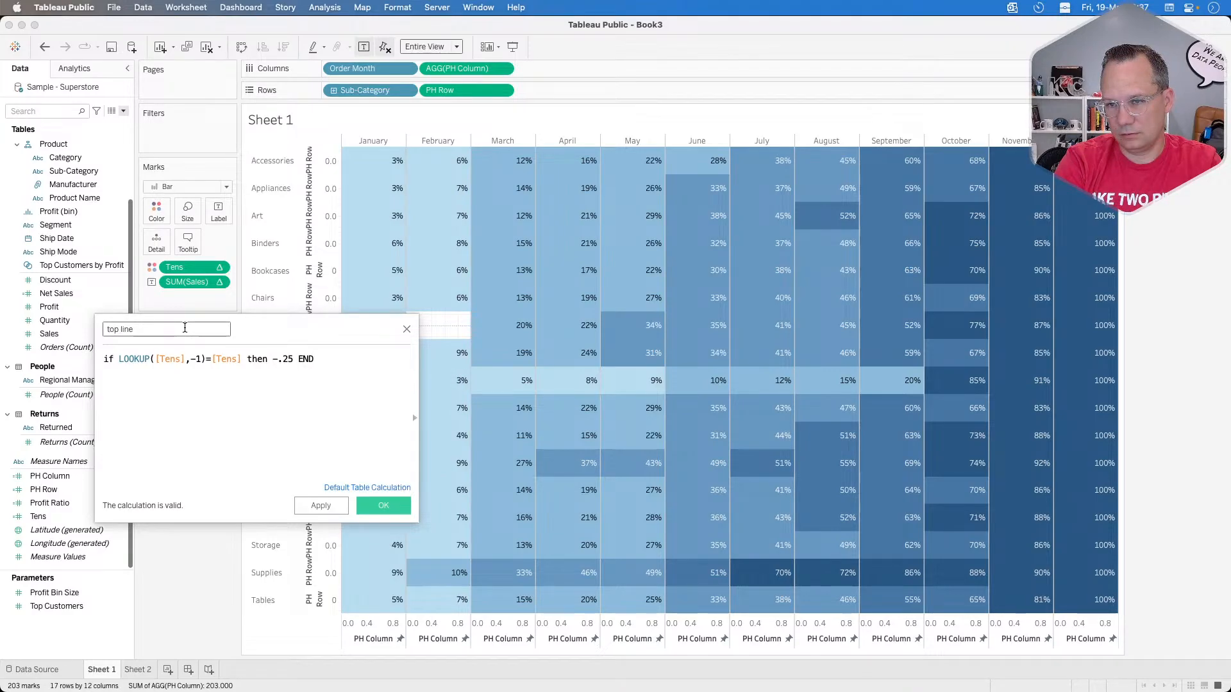
click(382, 508)
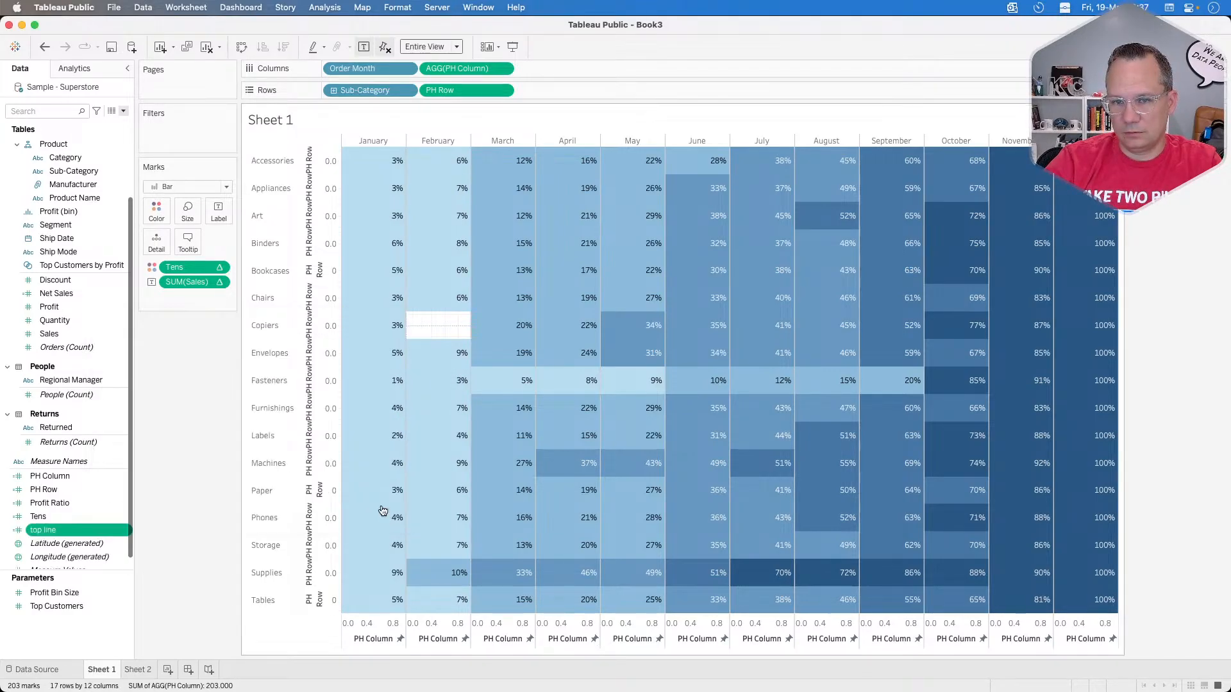
Step: Add top line to the marks as detail and create a per-pane reference line on the PH Row axis using the average of top line
drag(64, 532, 160, 243)
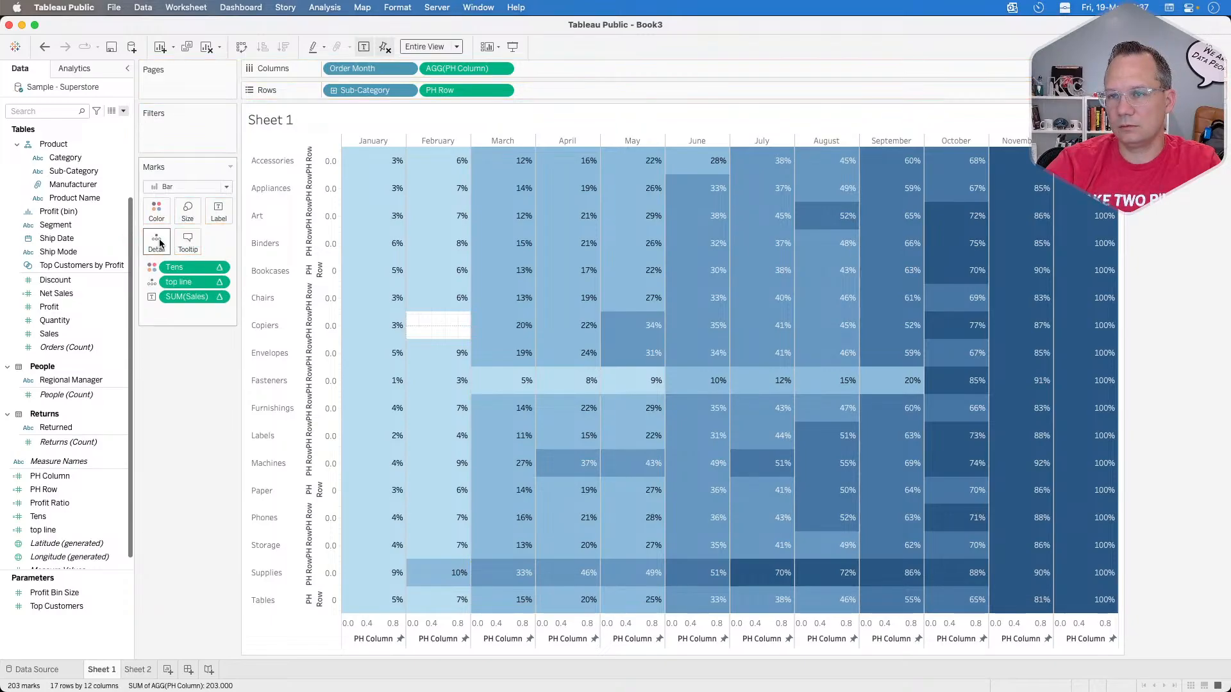
right_click(318, 301)
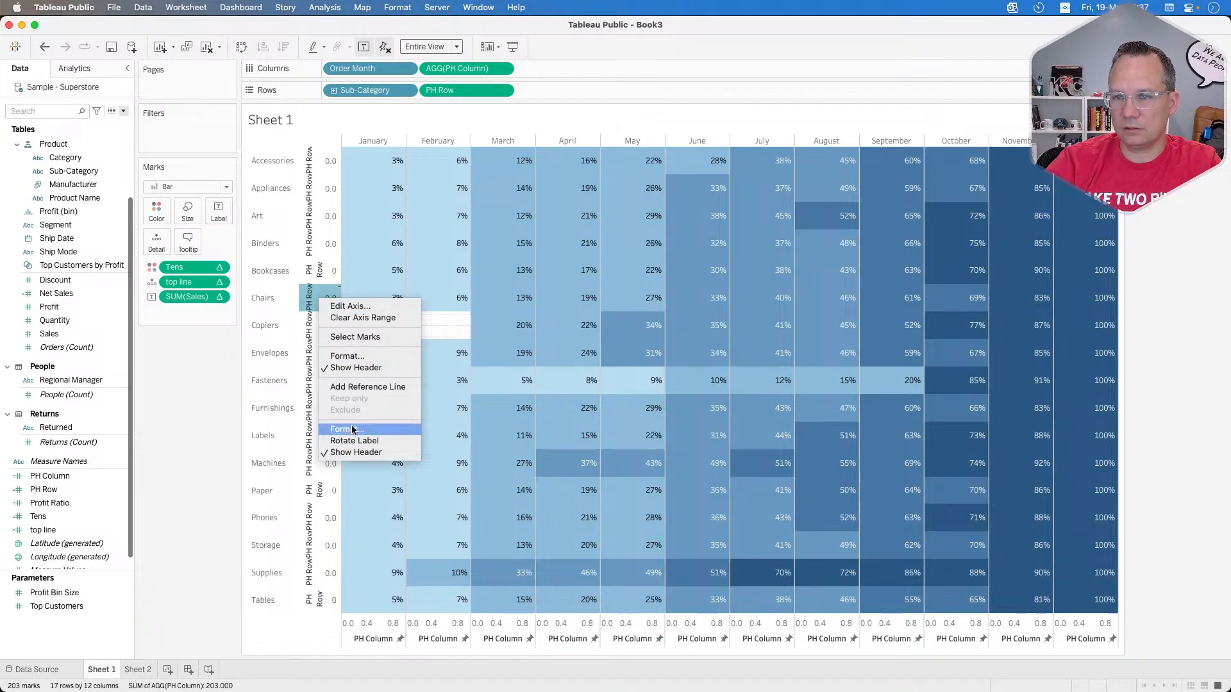
key(Escape)
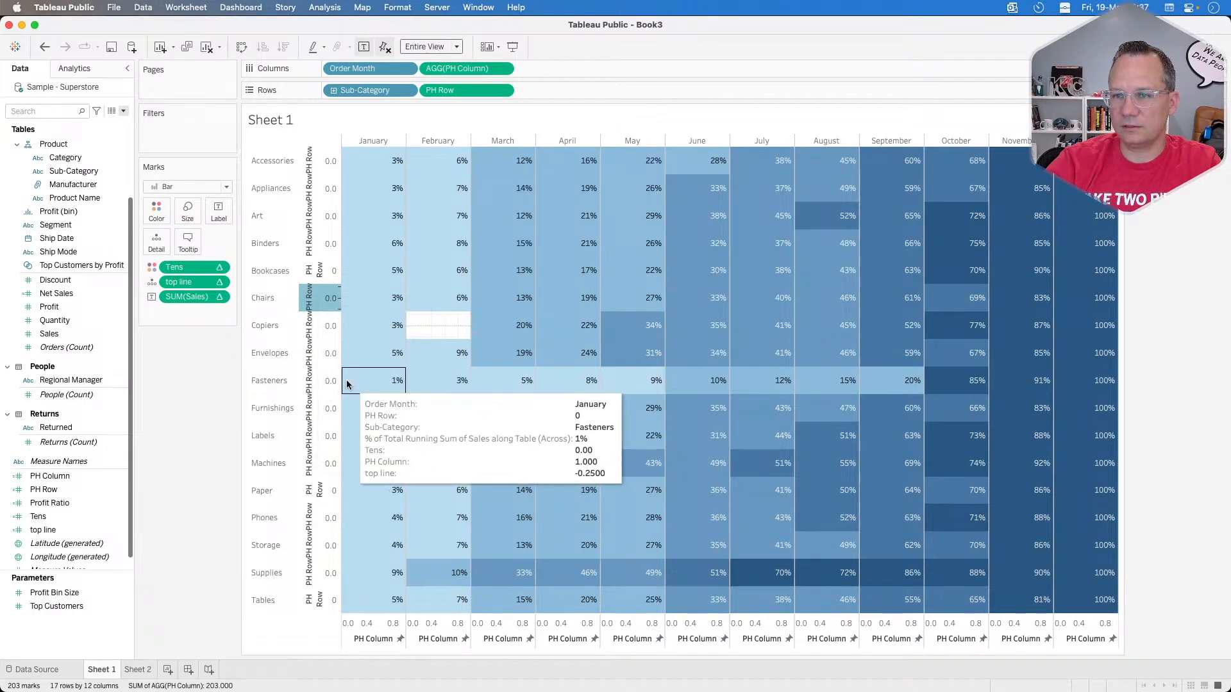
right_click(327, 297)
click(356, 384)
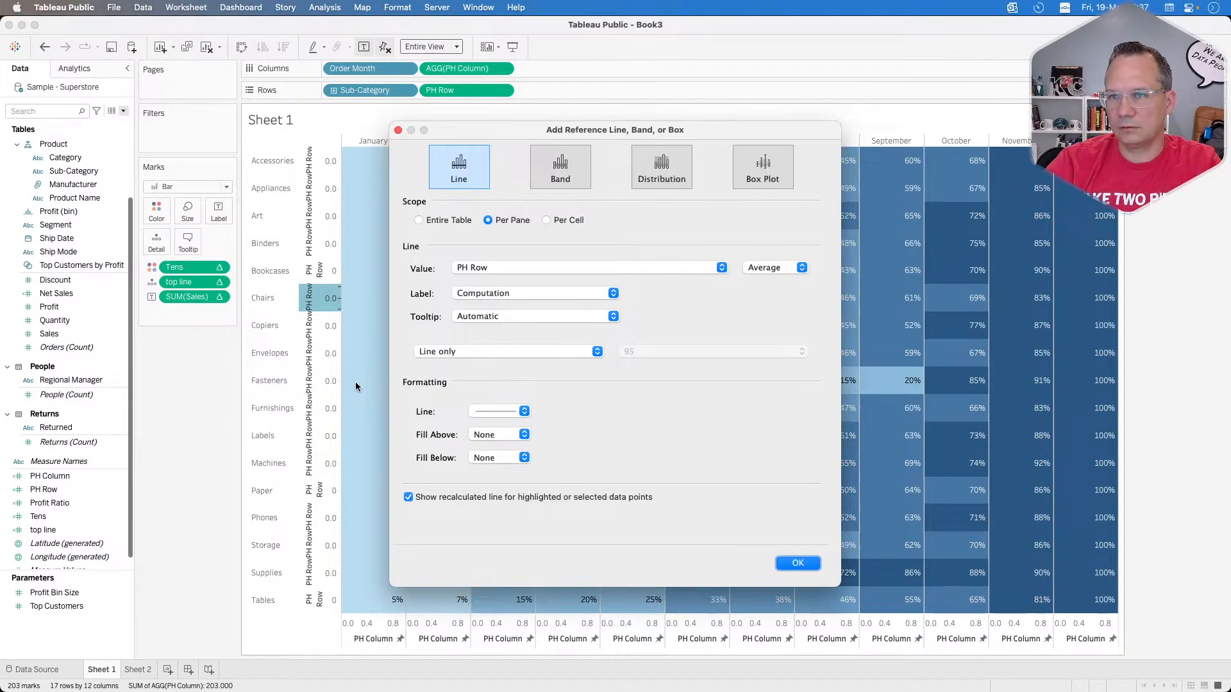
click(521, 268)
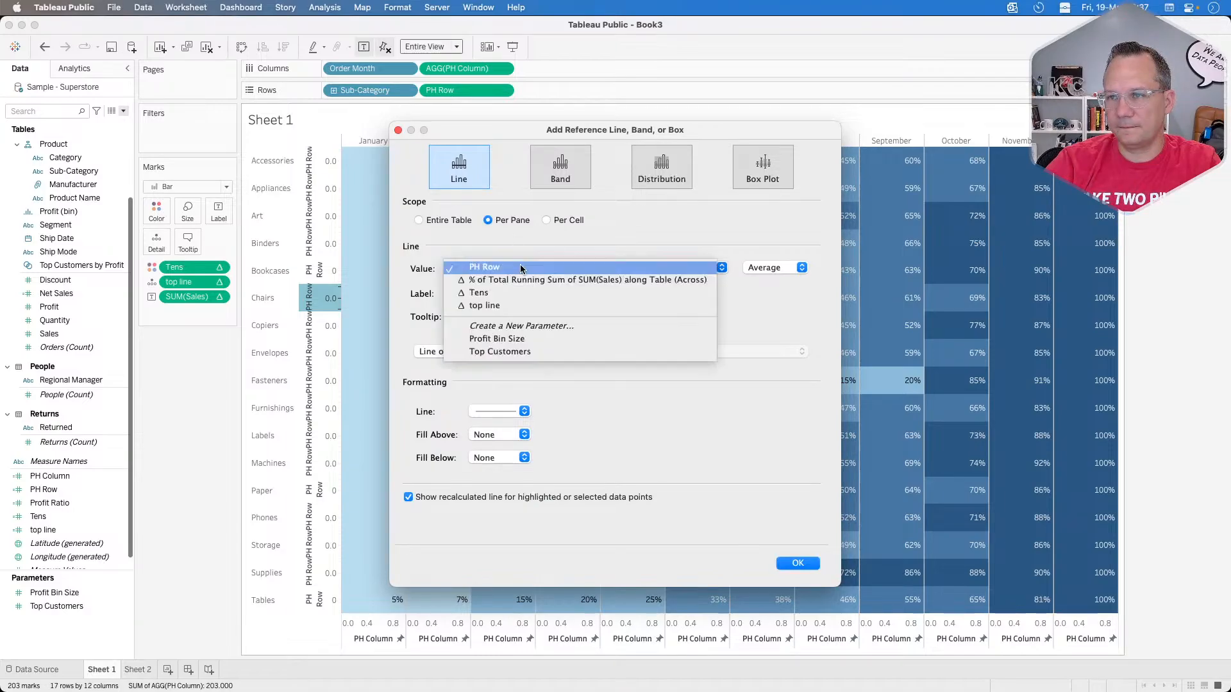
click(522, 306)
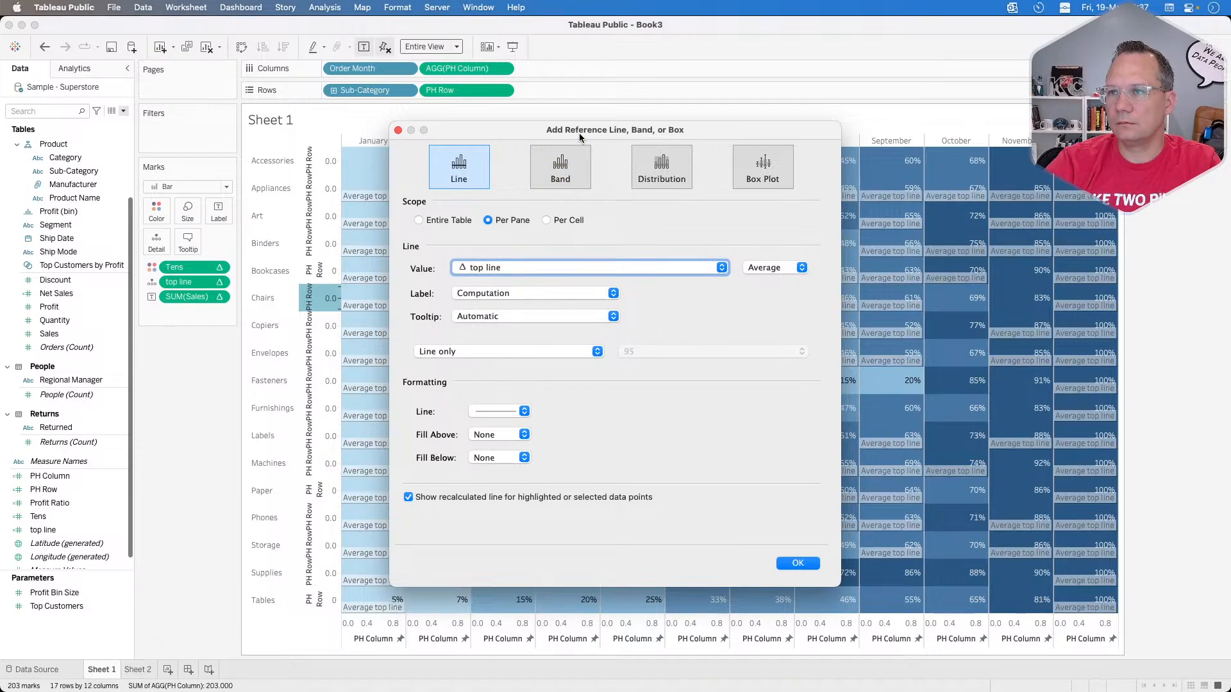
drag(579, 133, 774, 121)
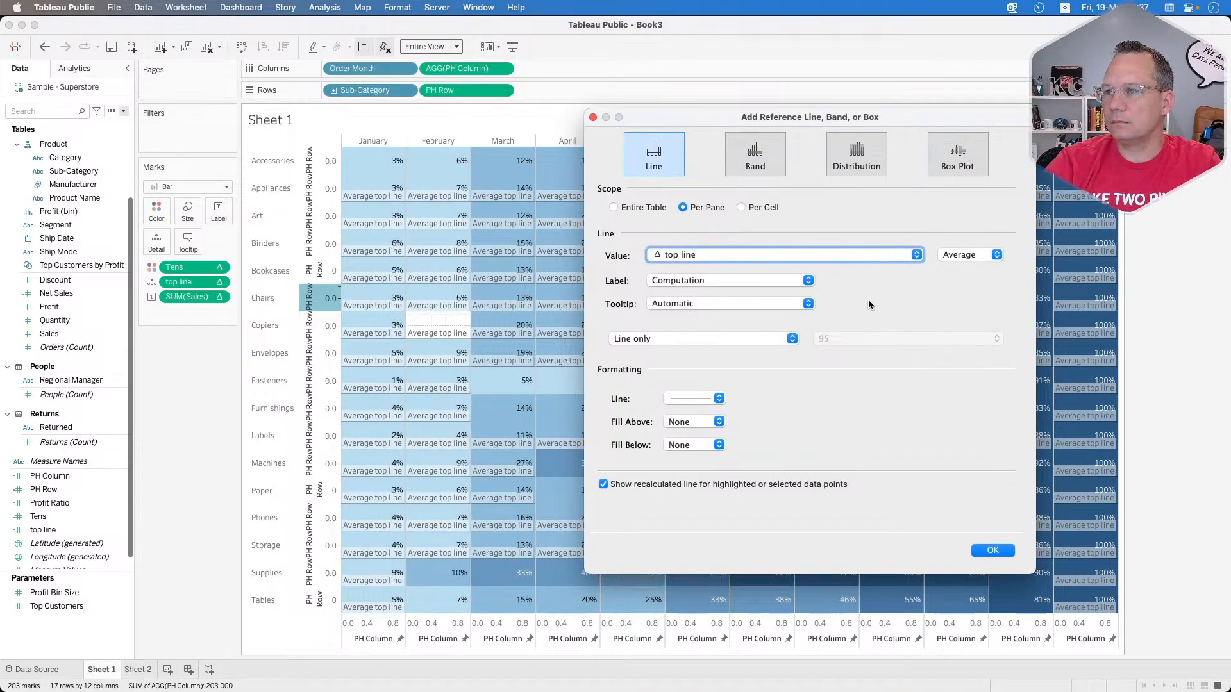
Step: Format the reference line as white with the thickest line weight
click(698, 397)
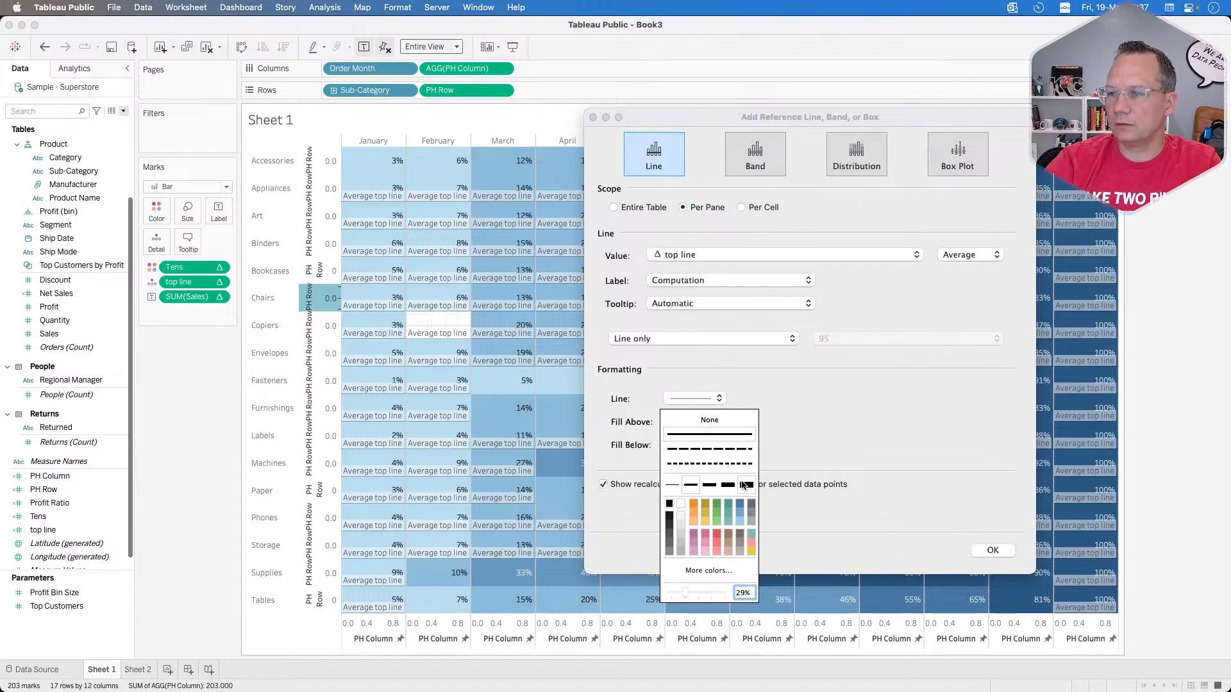
click(681, 505)
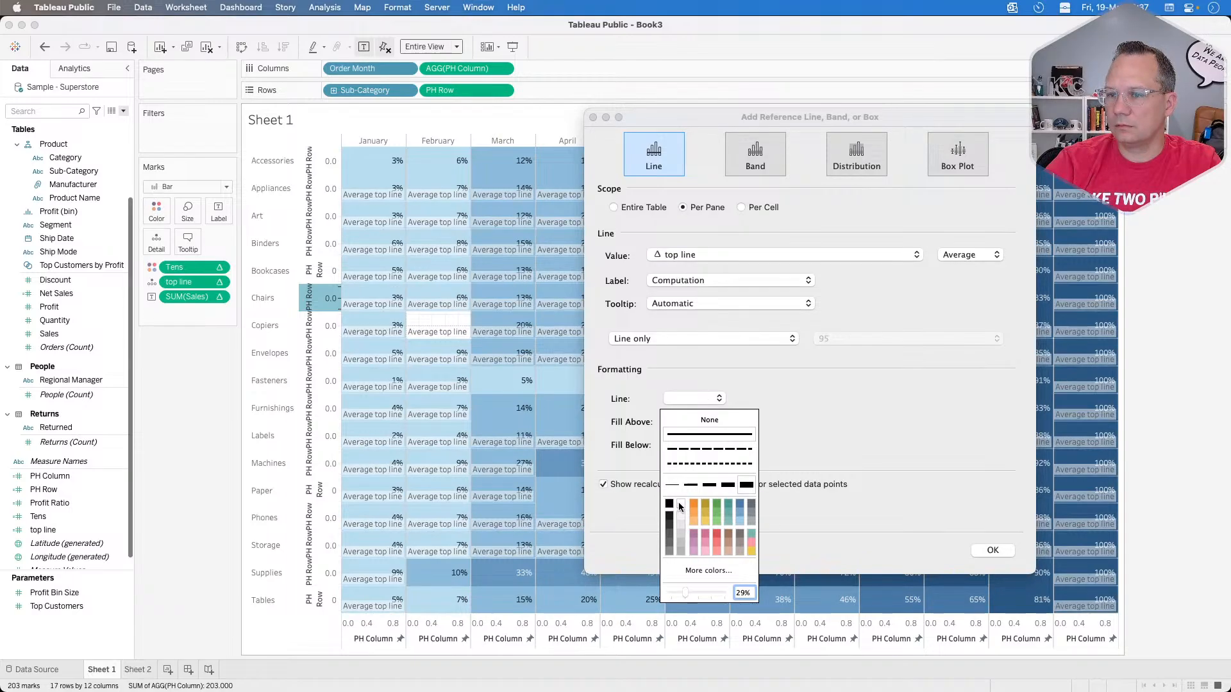
click(829, 429)
Step: Set both the label and the tooltip of the reference line to None
click(760, 282)
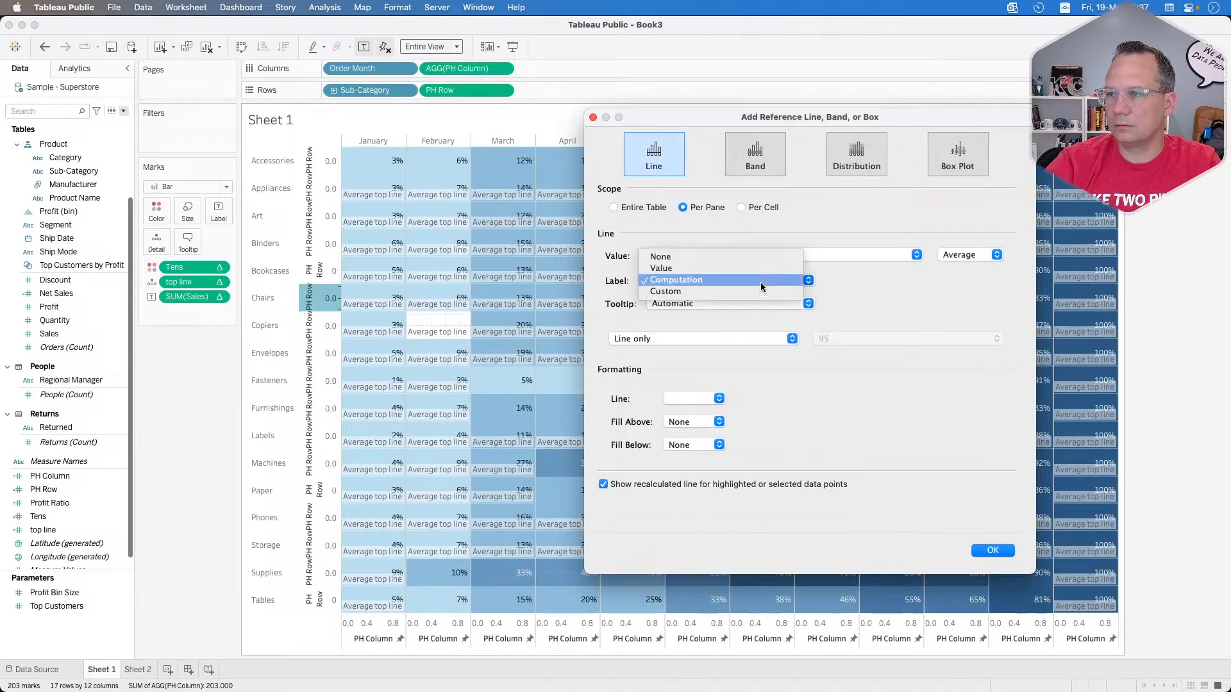
click(716, 265)
click(715, 259)
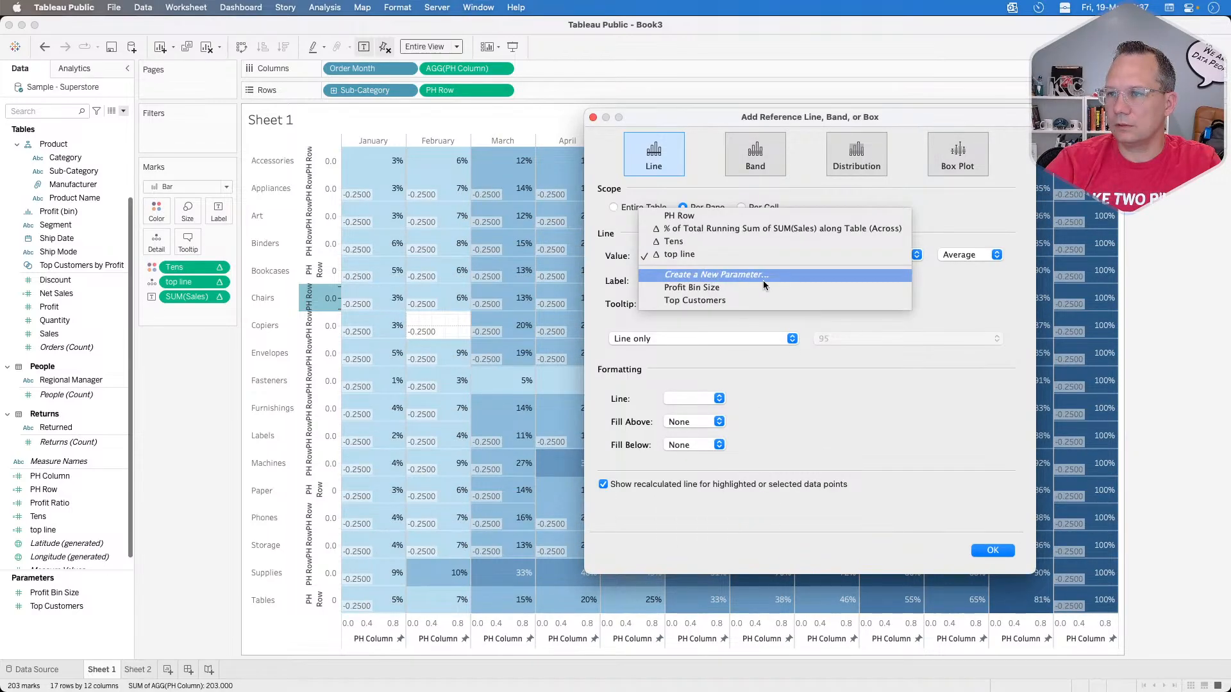
click(846, 368)
click(733, 283)
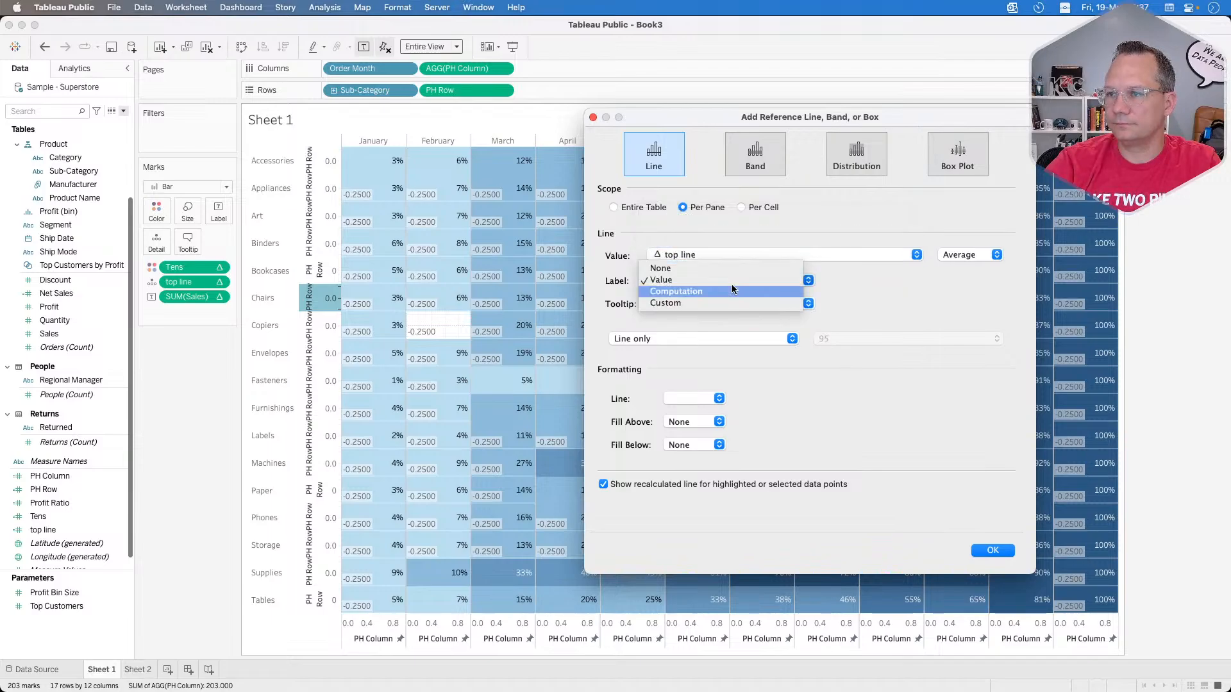
click(690, 266)
click(702, 302)
click(695, 291)
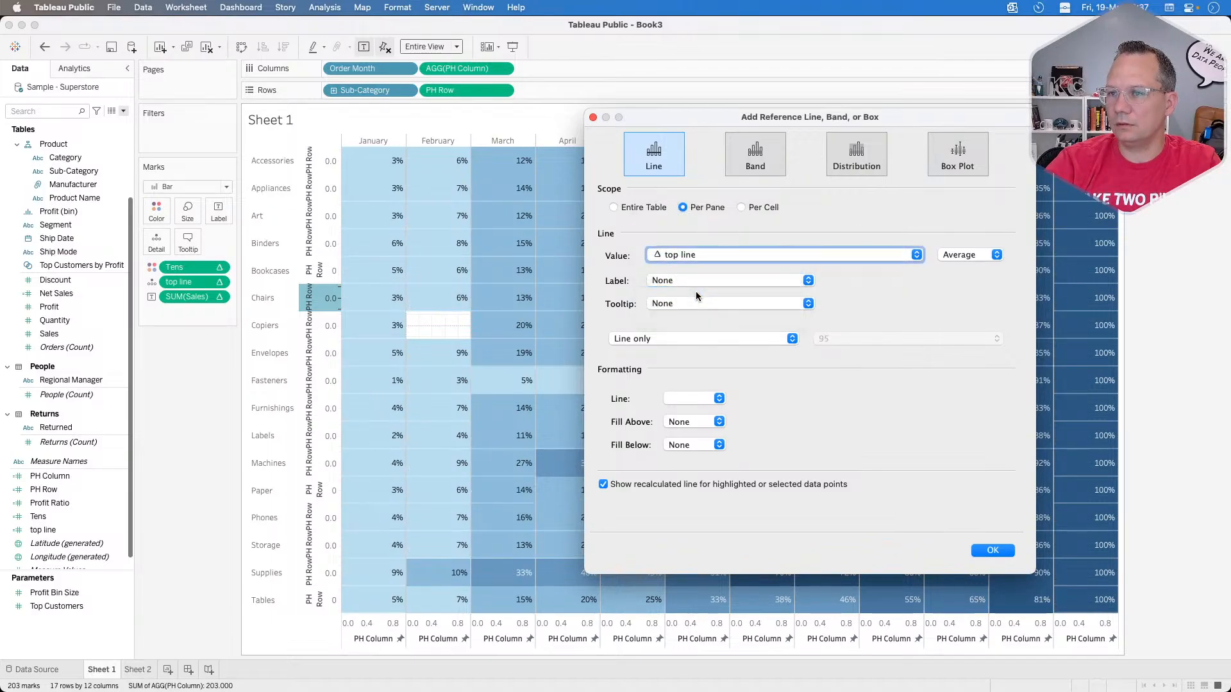
Step: Turn off the recalculated line for highlighted or selected data points and apply the reference line
click(720, 401)
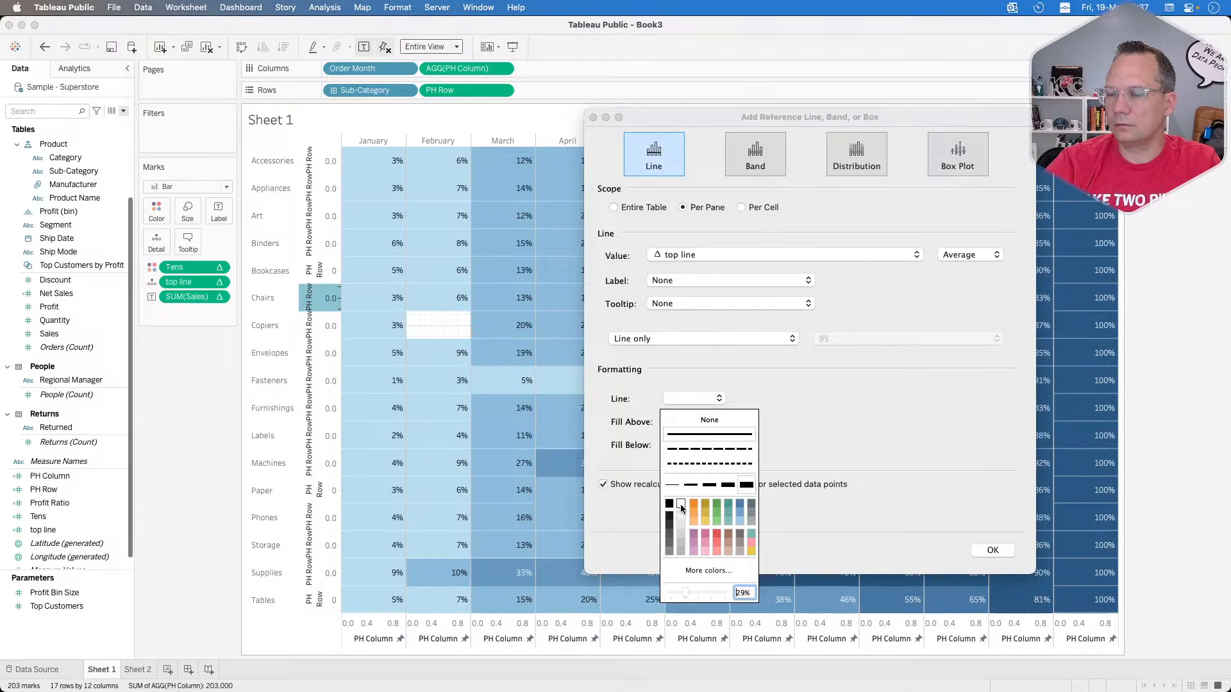
click(872, 459)
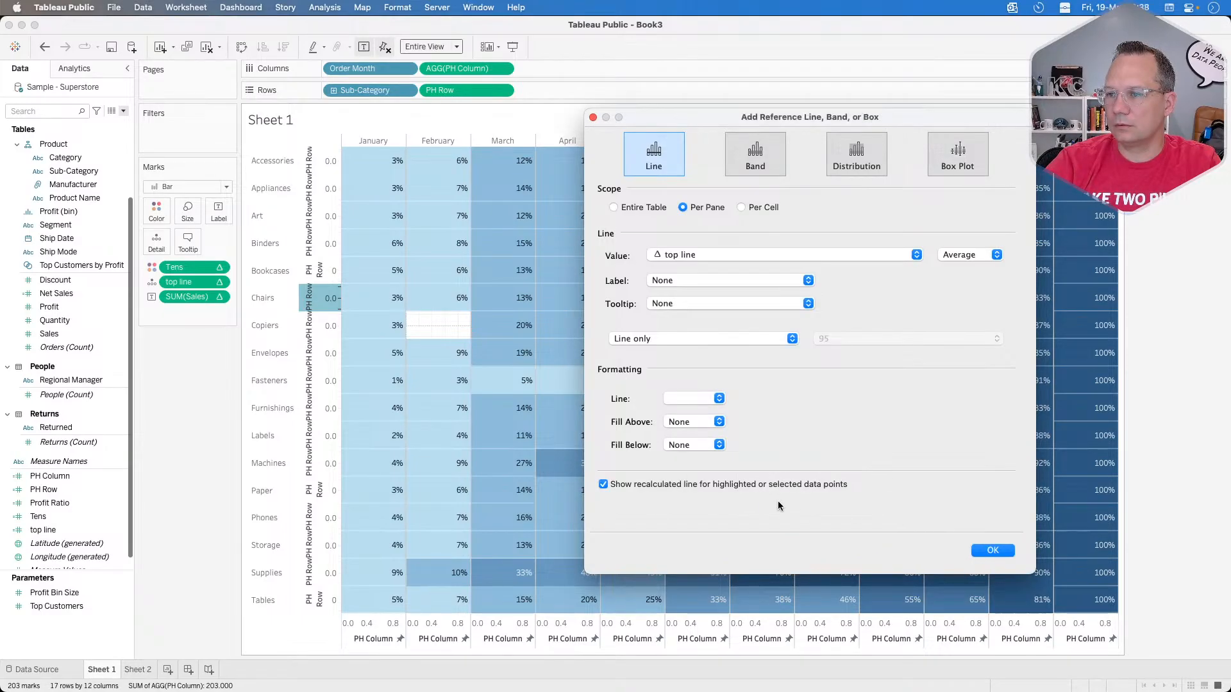
click(990, 552)
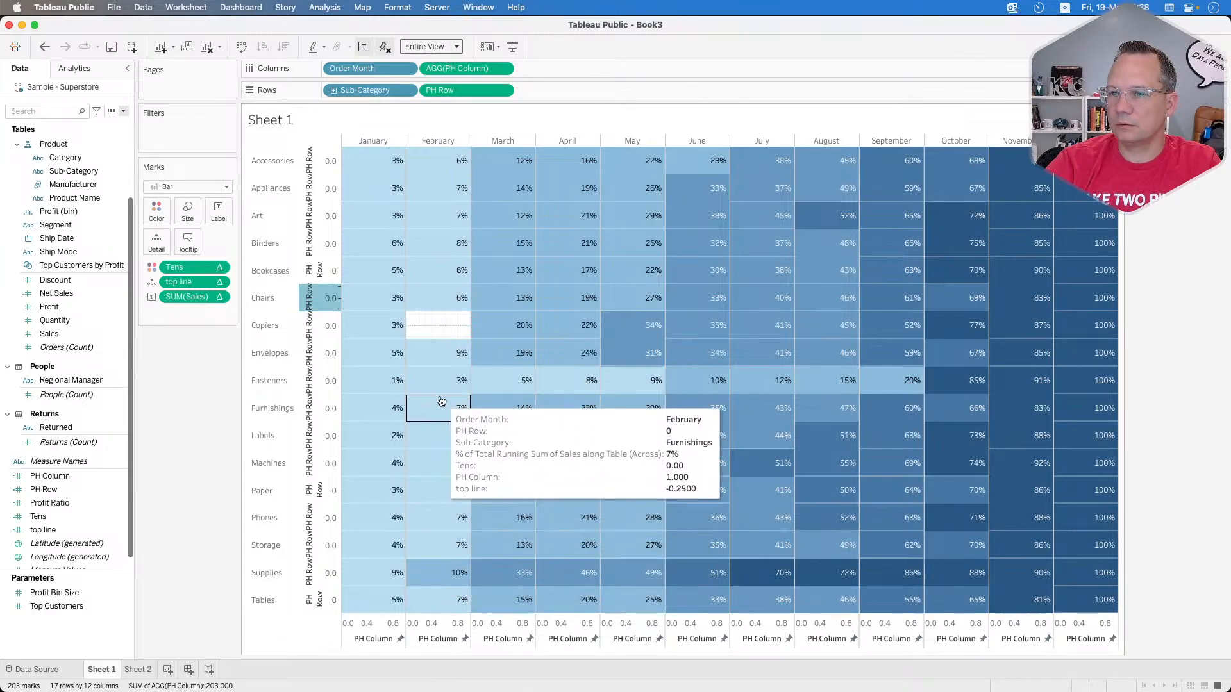
Step: Try computing top line with both its top line and nested Tens calculations set to Pane (down then across)
click(218, 282)
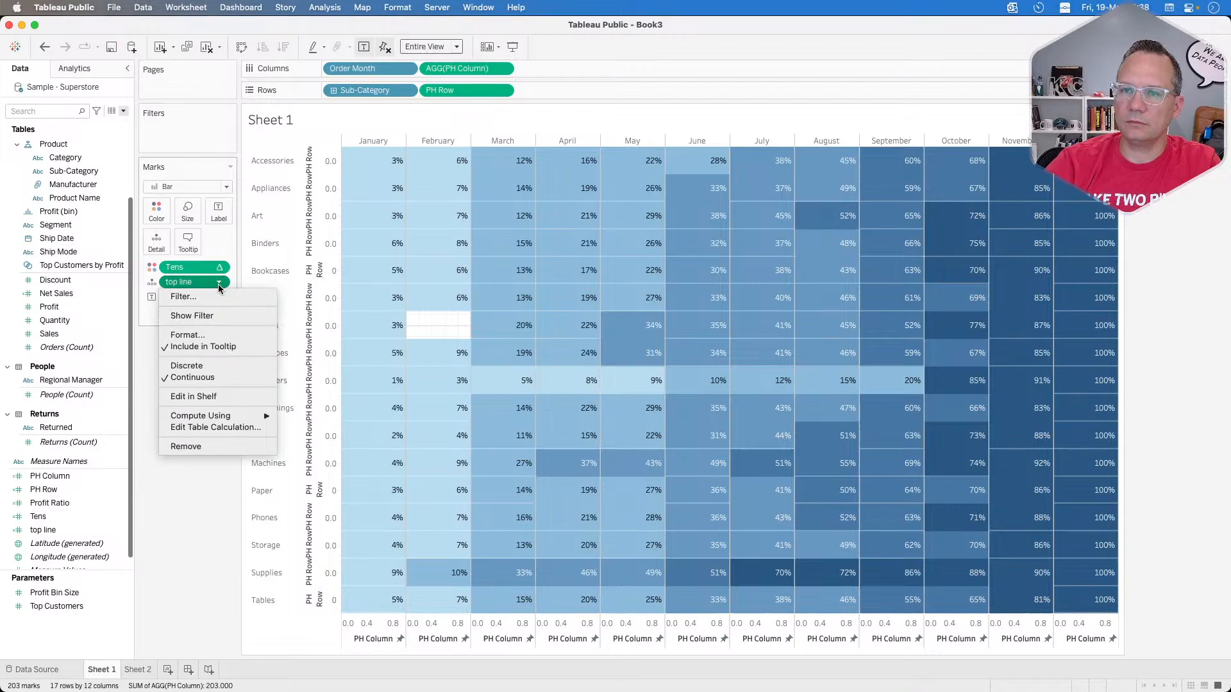
click(225, 426)
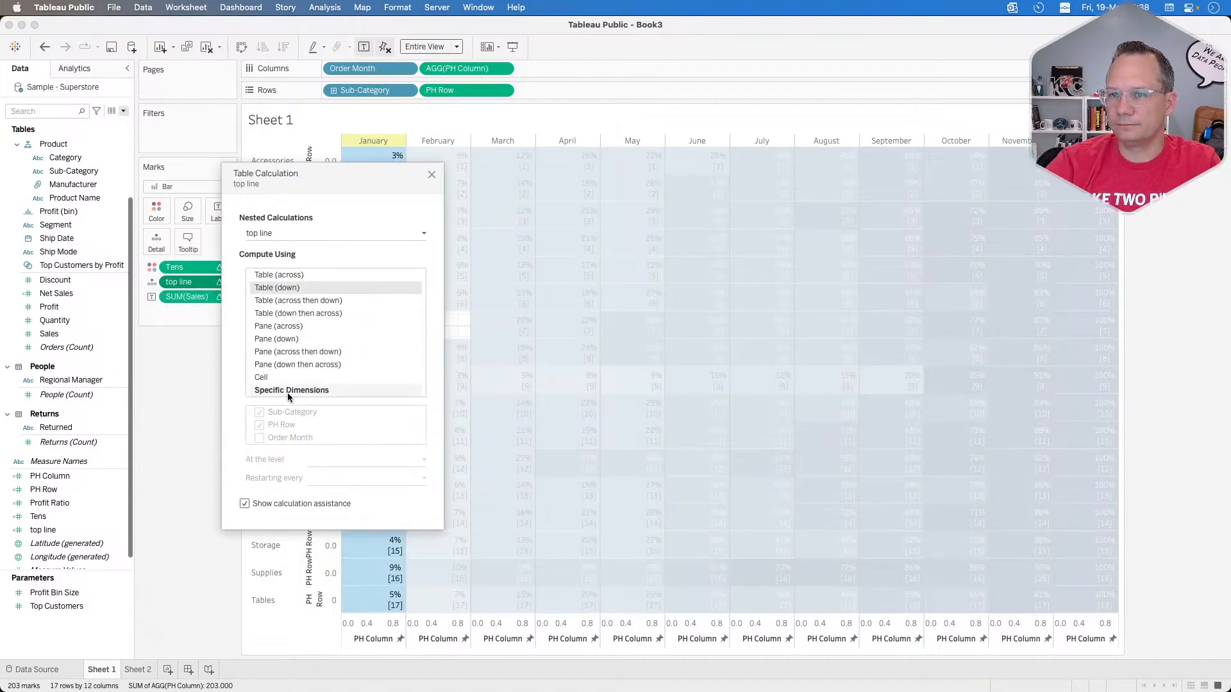
click(284, 234)
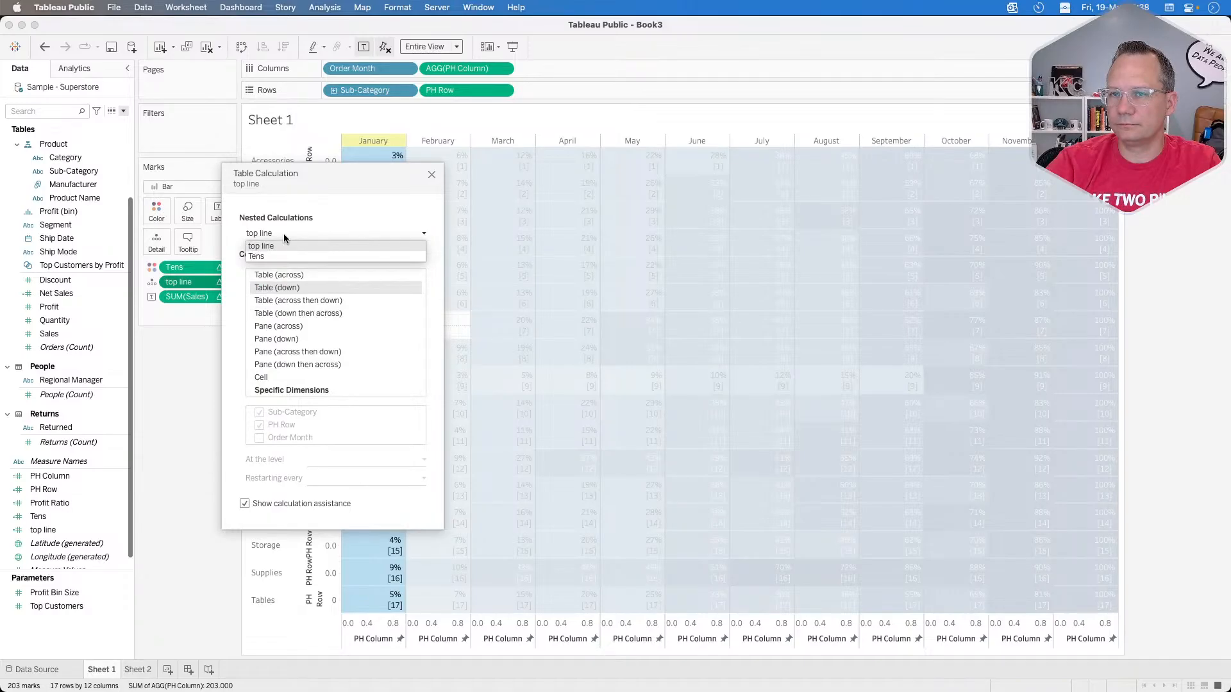
click(273, 255)
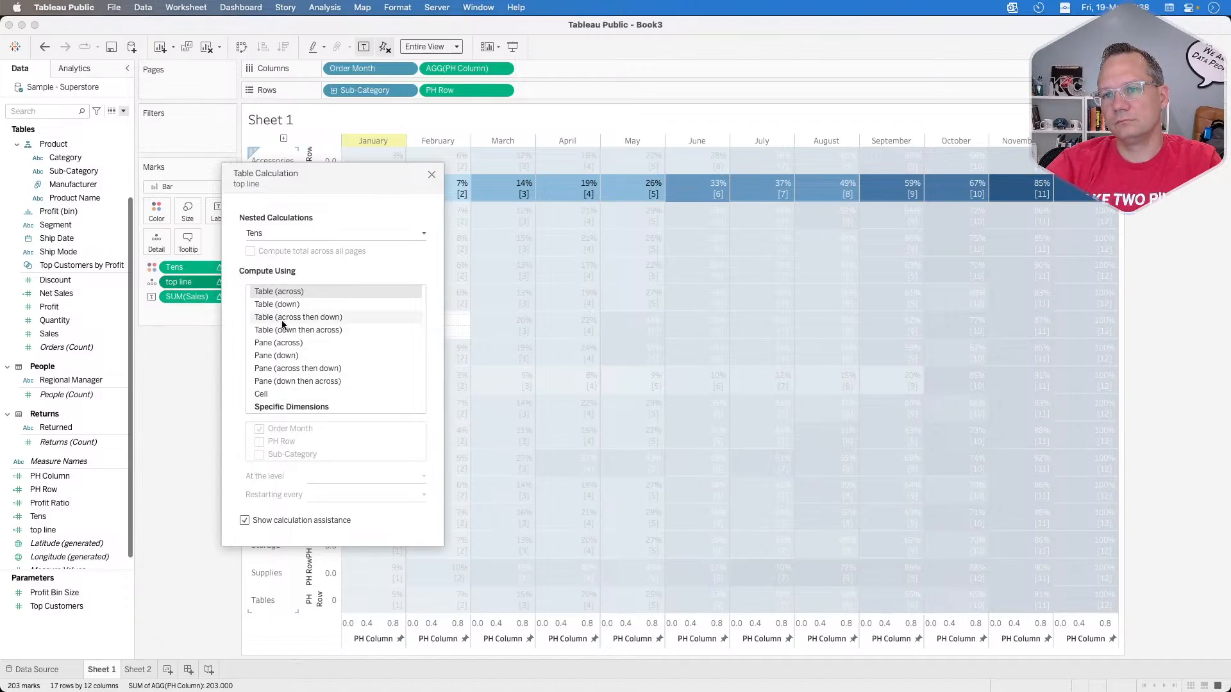
click(304, 382)
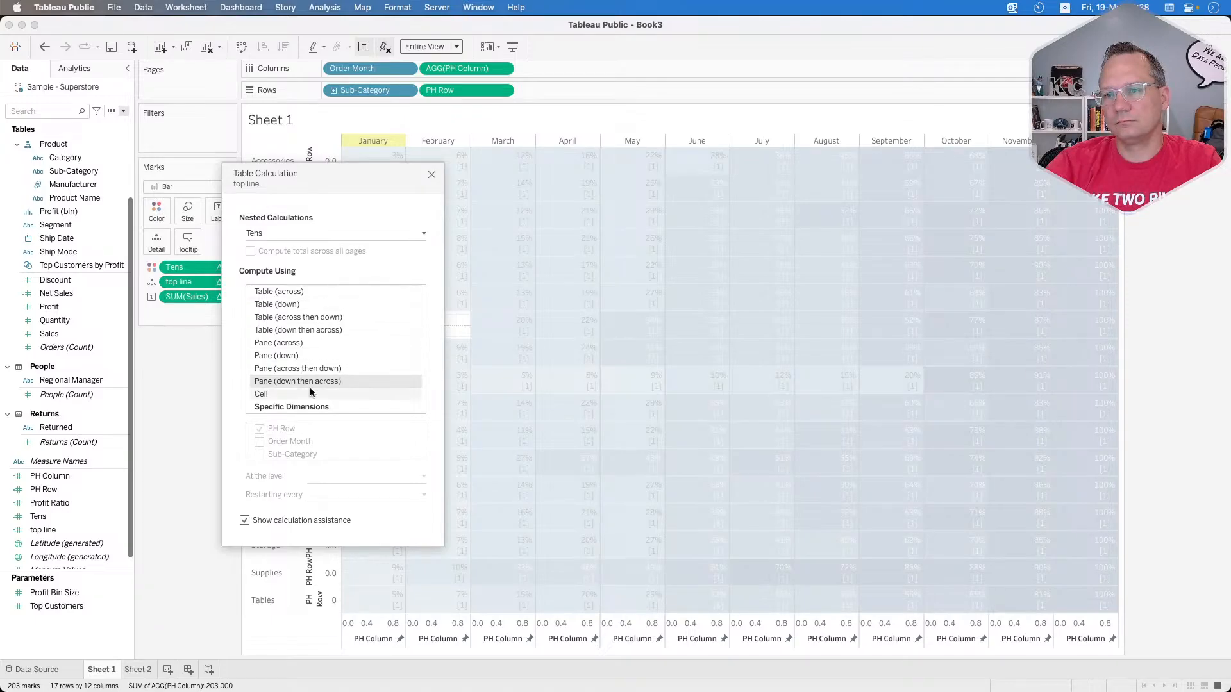
click(292, 234)
click(290, 245)
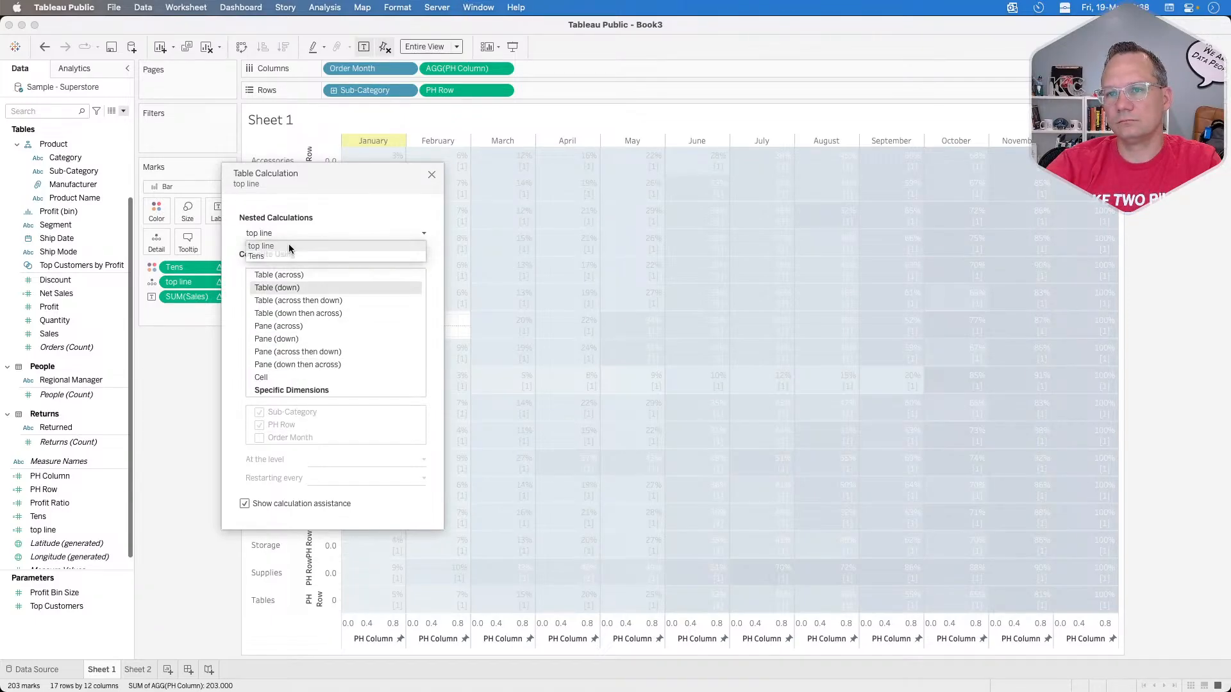
click(289, 364)
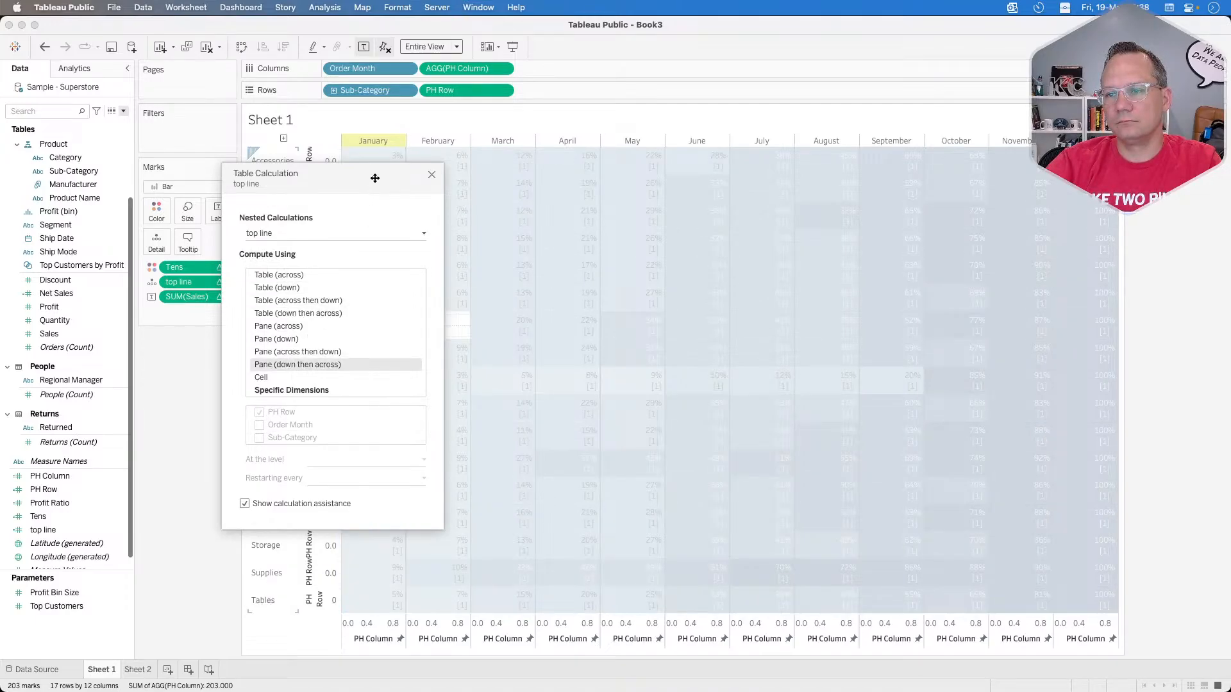
drag(375, 177, 194, 206)
click(373, 274)
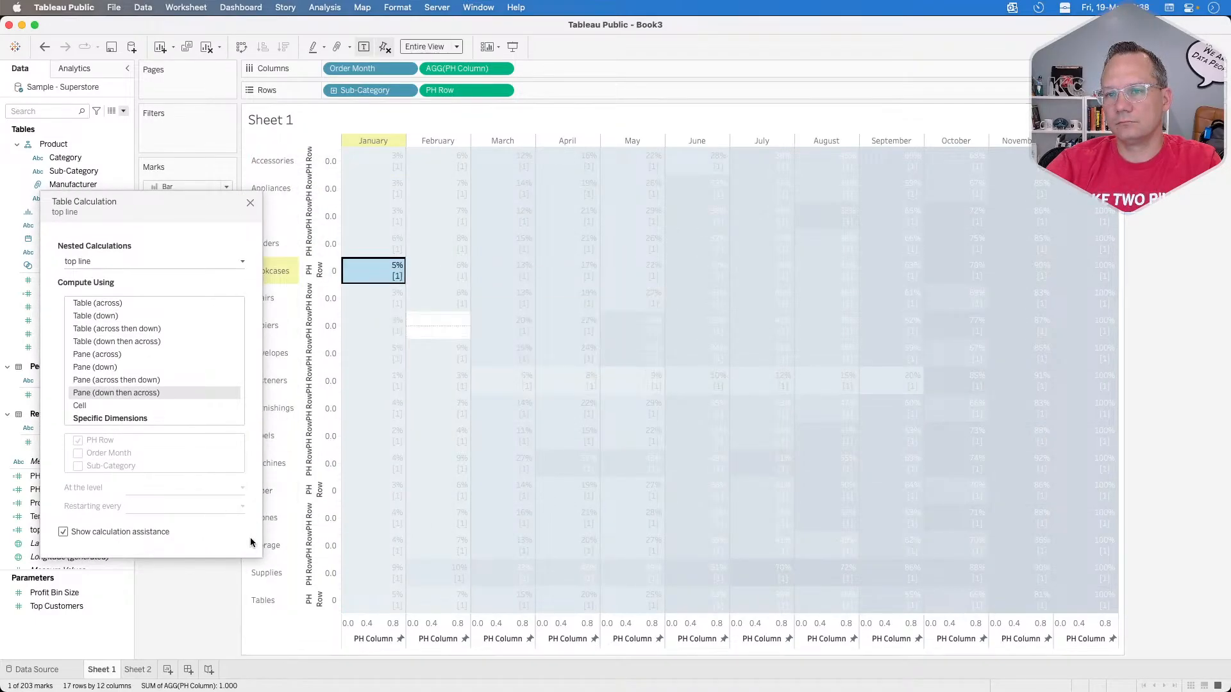
click(386, 272)
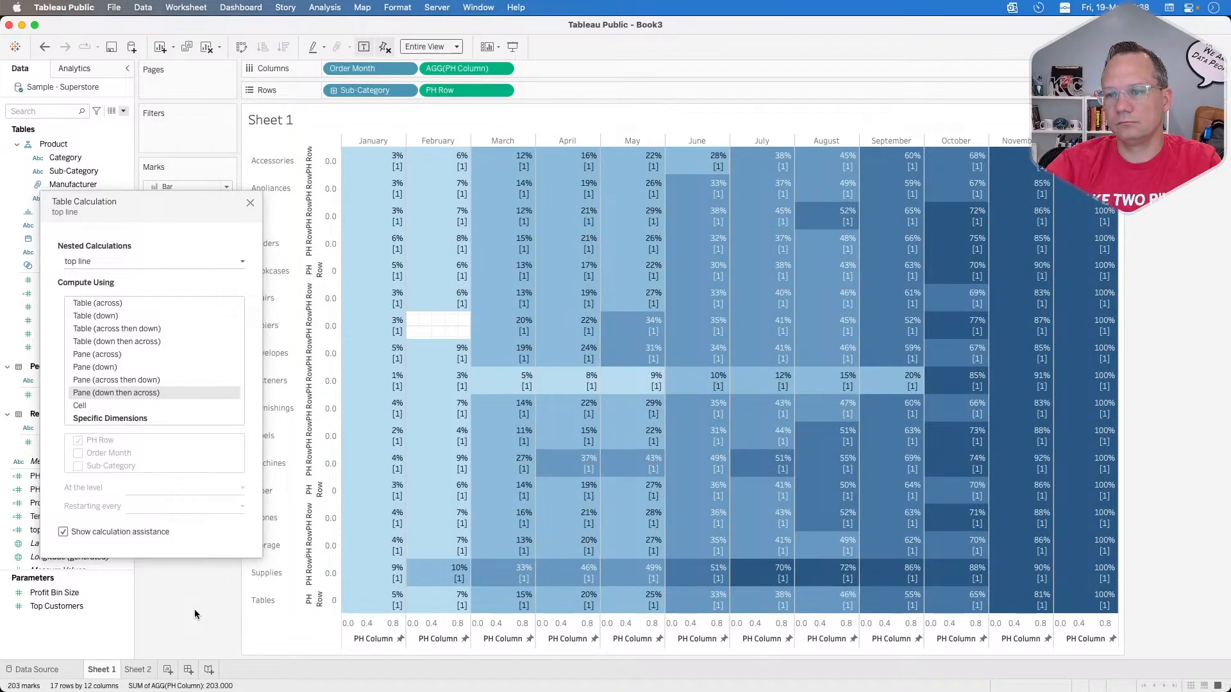
click(250, 205)
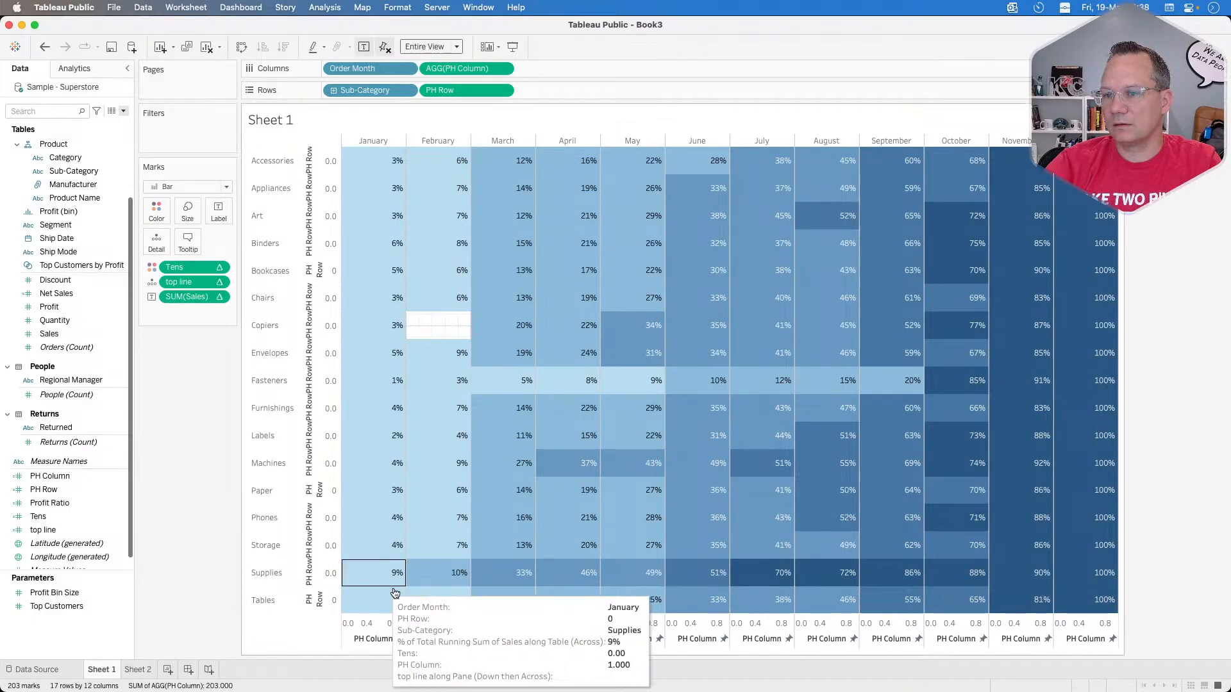
mouse_move(451, 558)
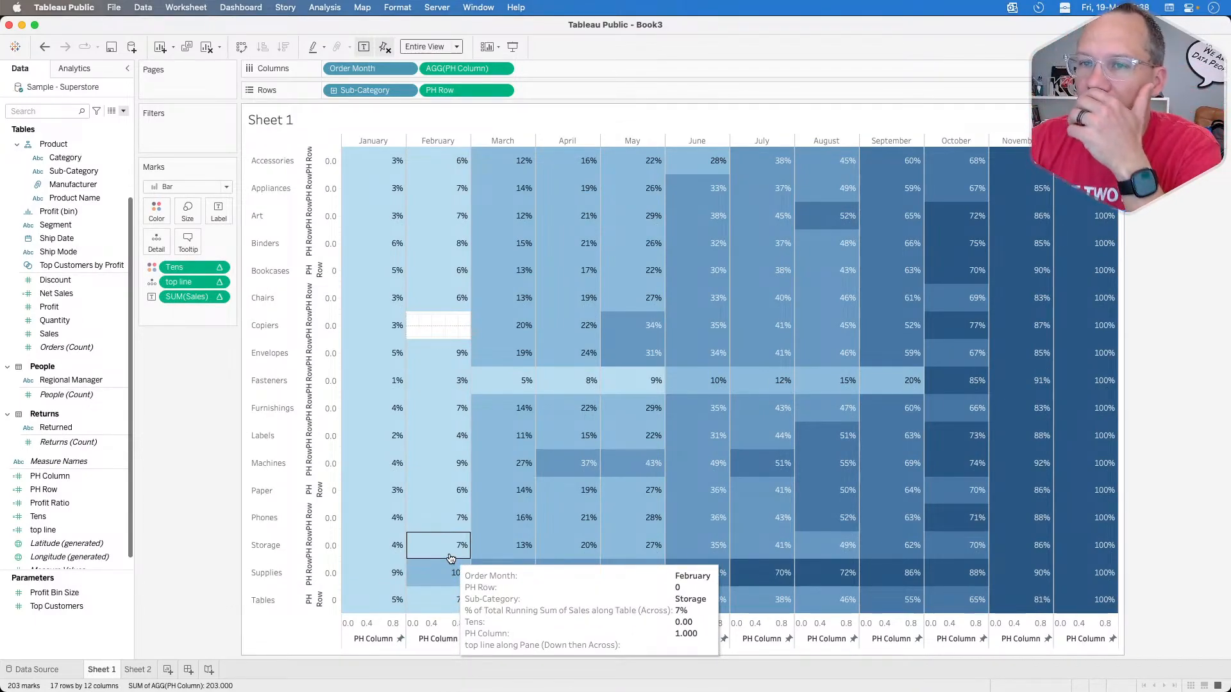
click(218, 282)
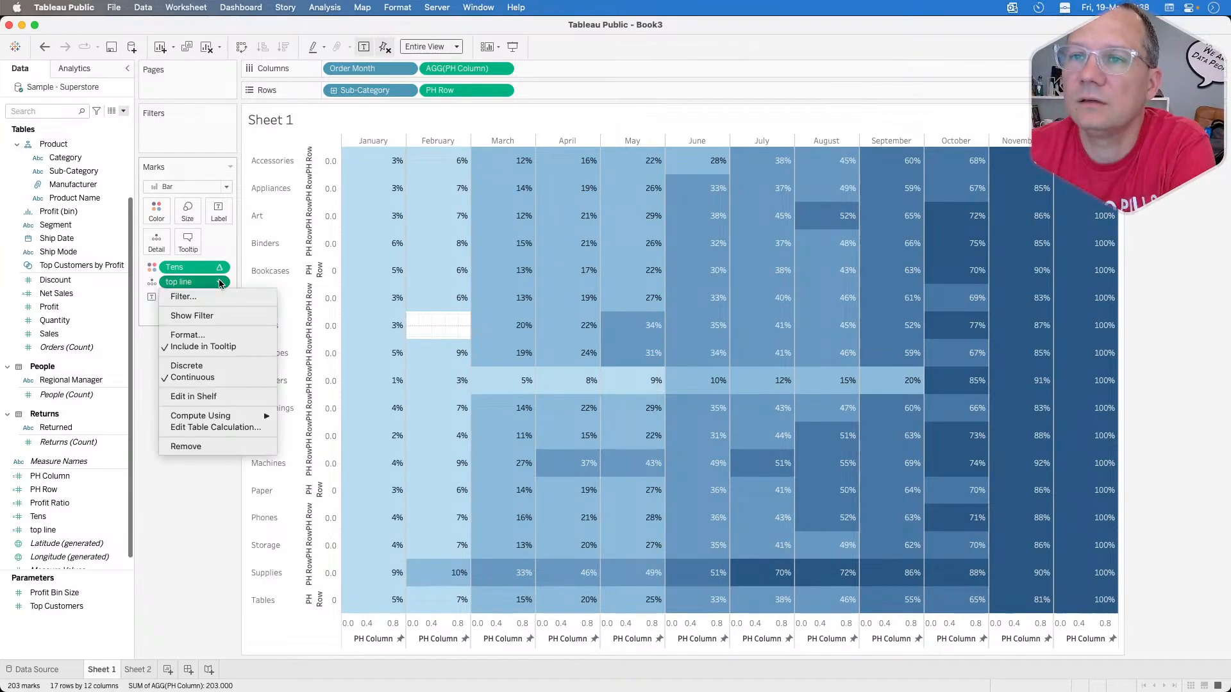
click(231, 535)
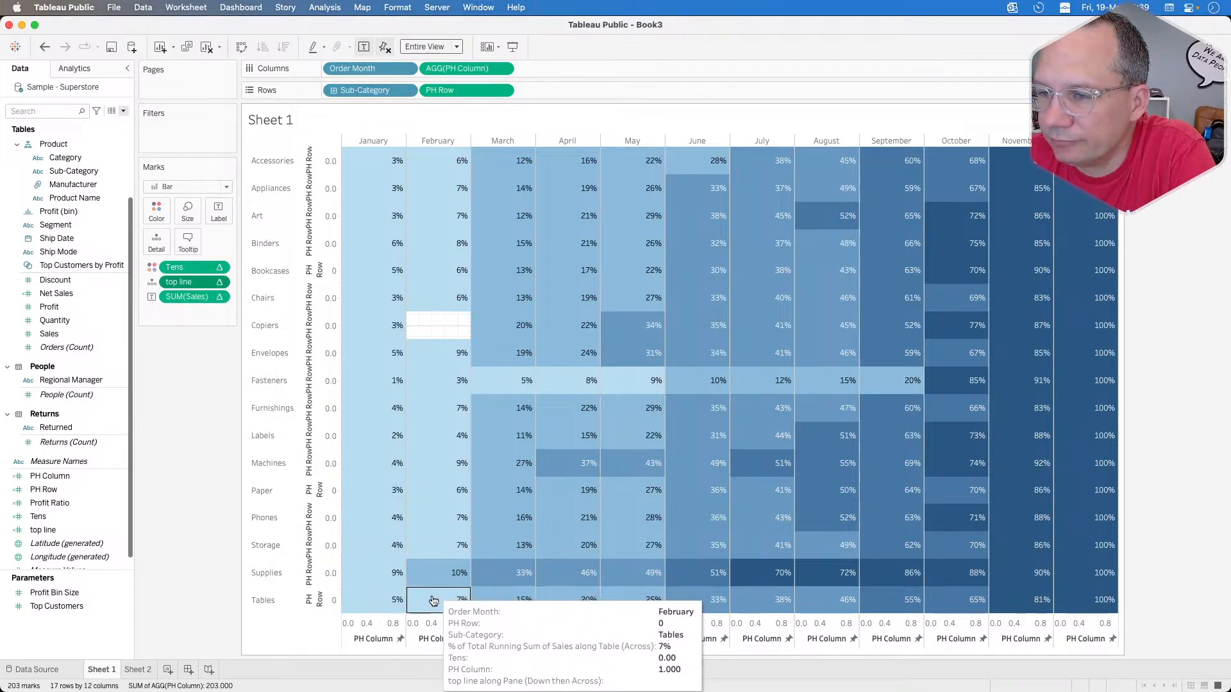
Step: Compute top line using specific dimensions PH Row and Sub-Category, and order Sub-Category above the excluded Order Month
click(220, 283)
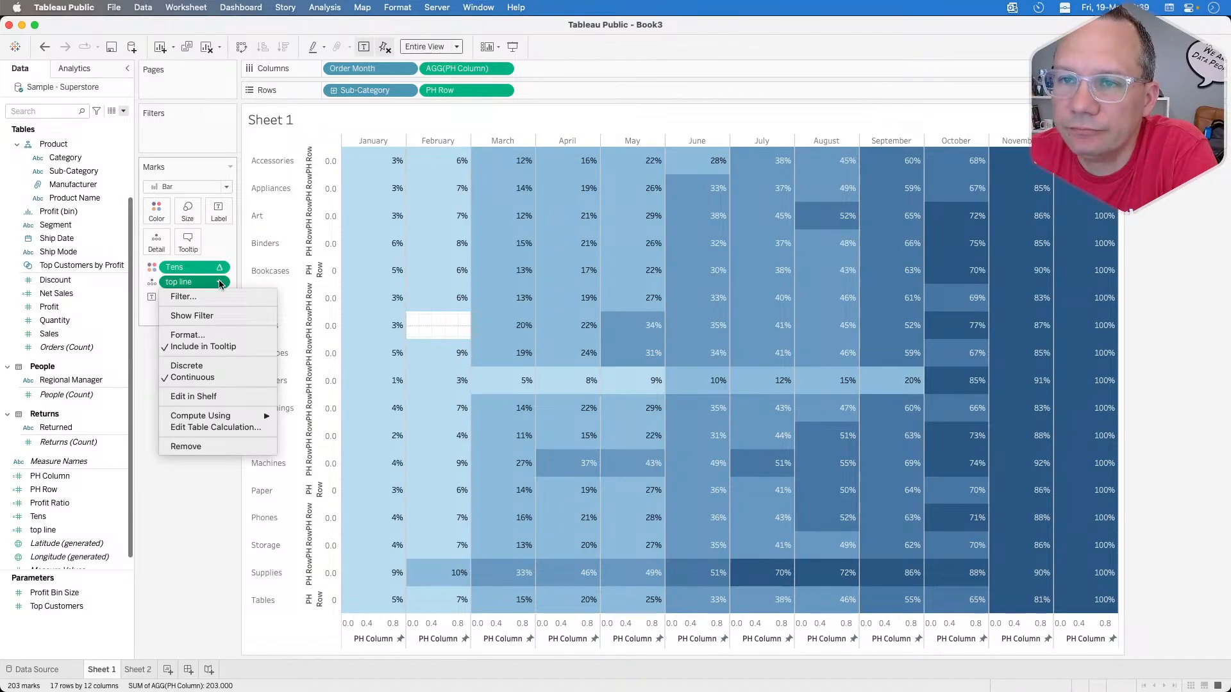
mouse_move(218, 415)
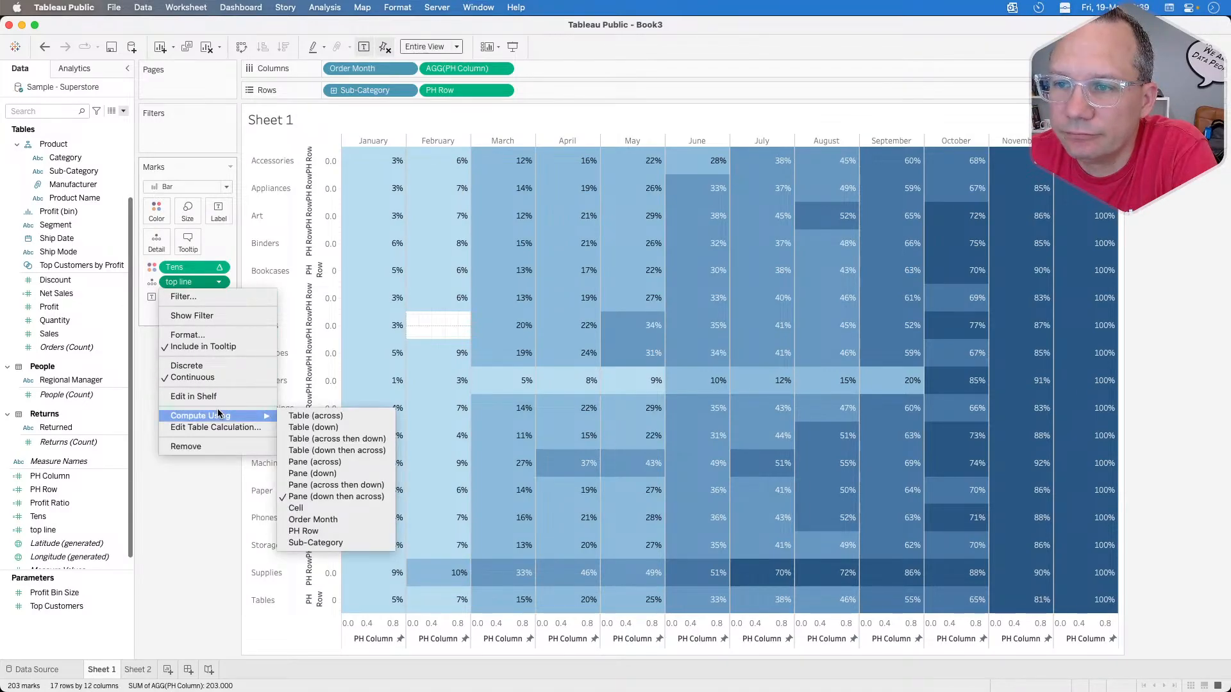
click(201, 427)
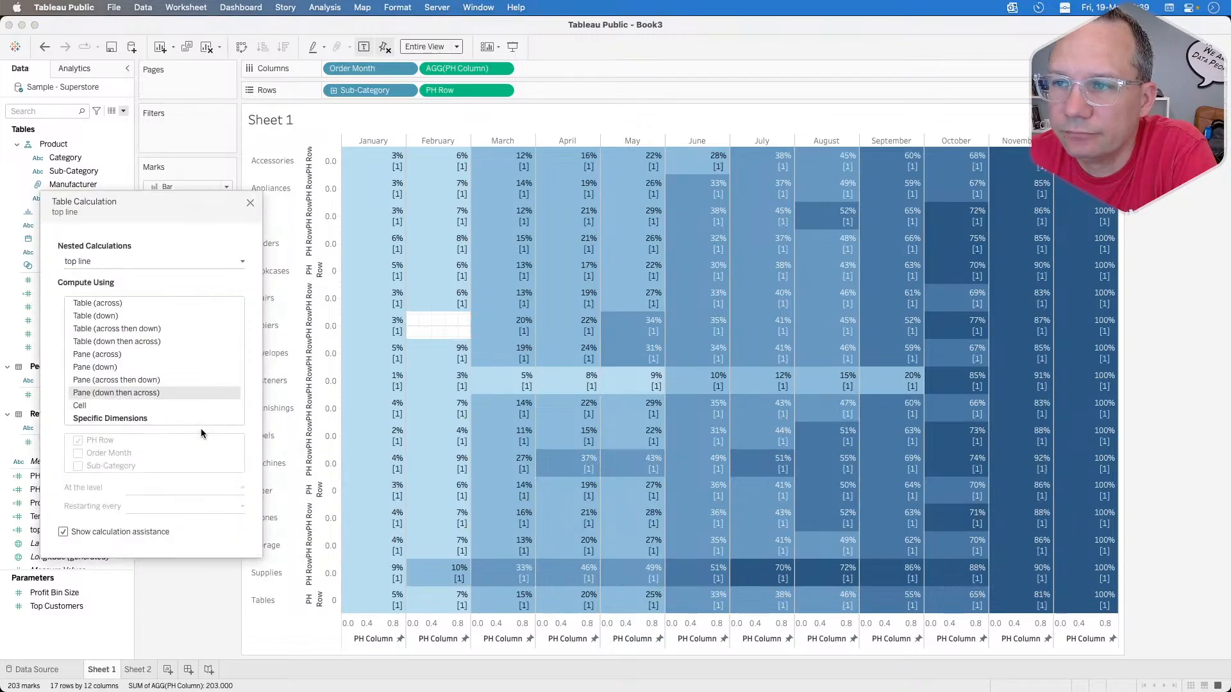
click(114, 263)
click(113, 264)
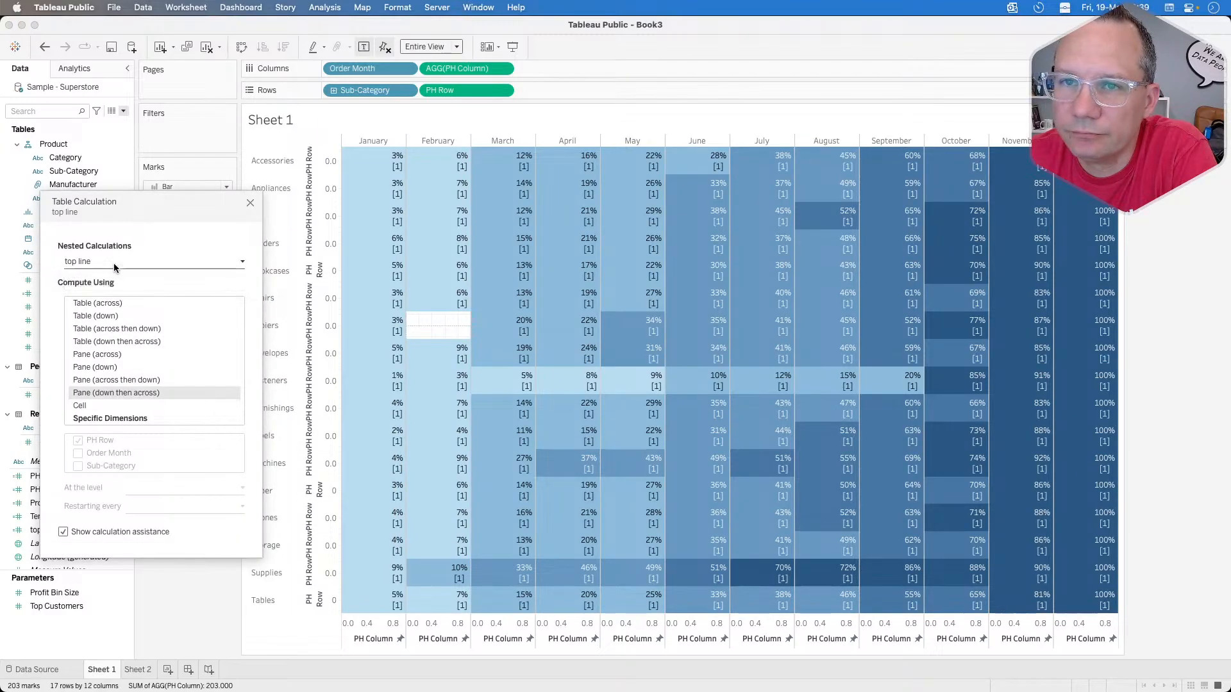
click(96, 418)
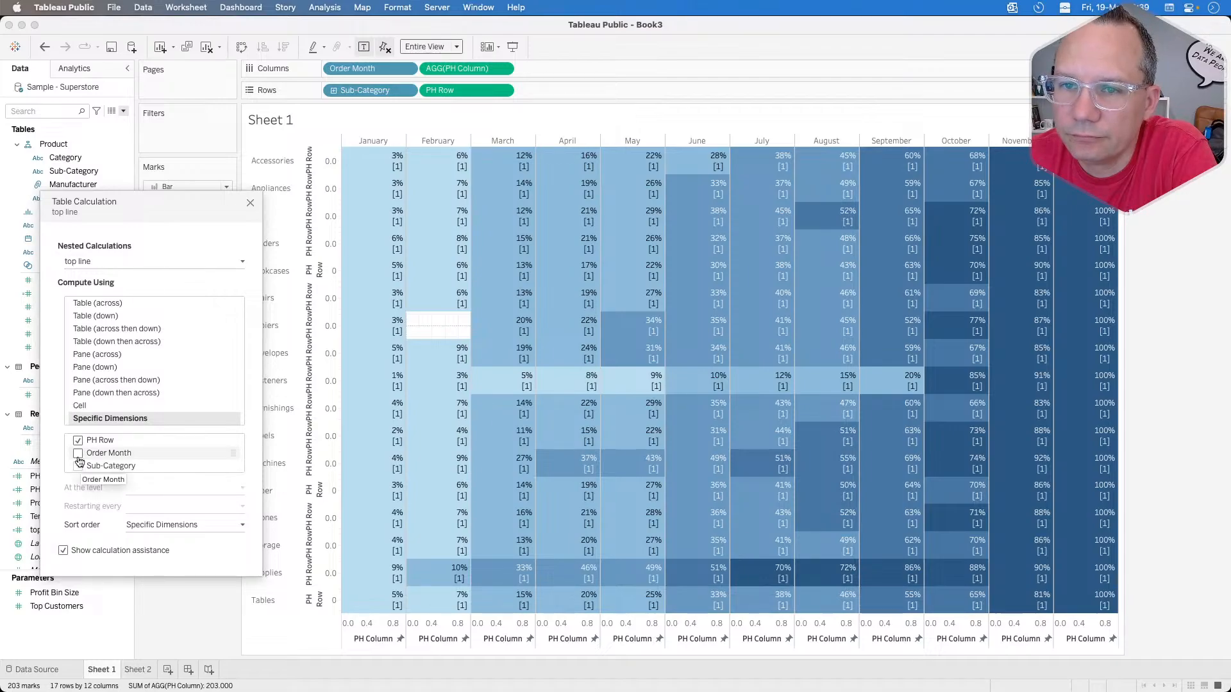
click(78, 467)
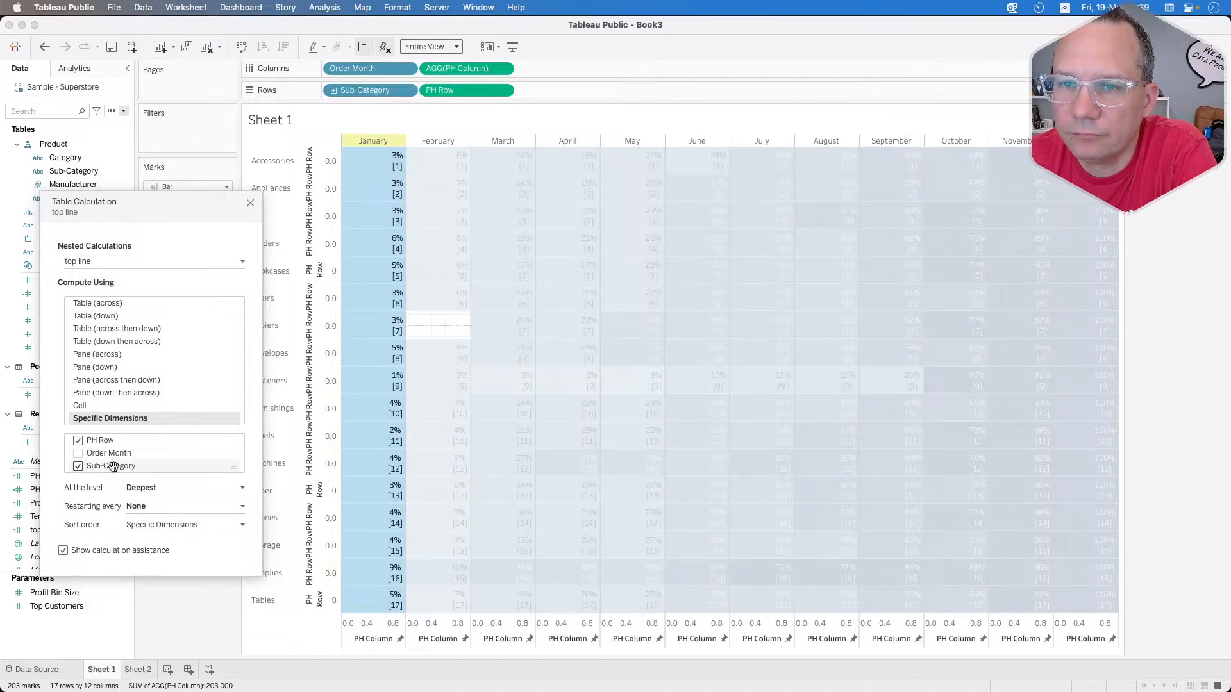
drag(114, 468, 114, 451)
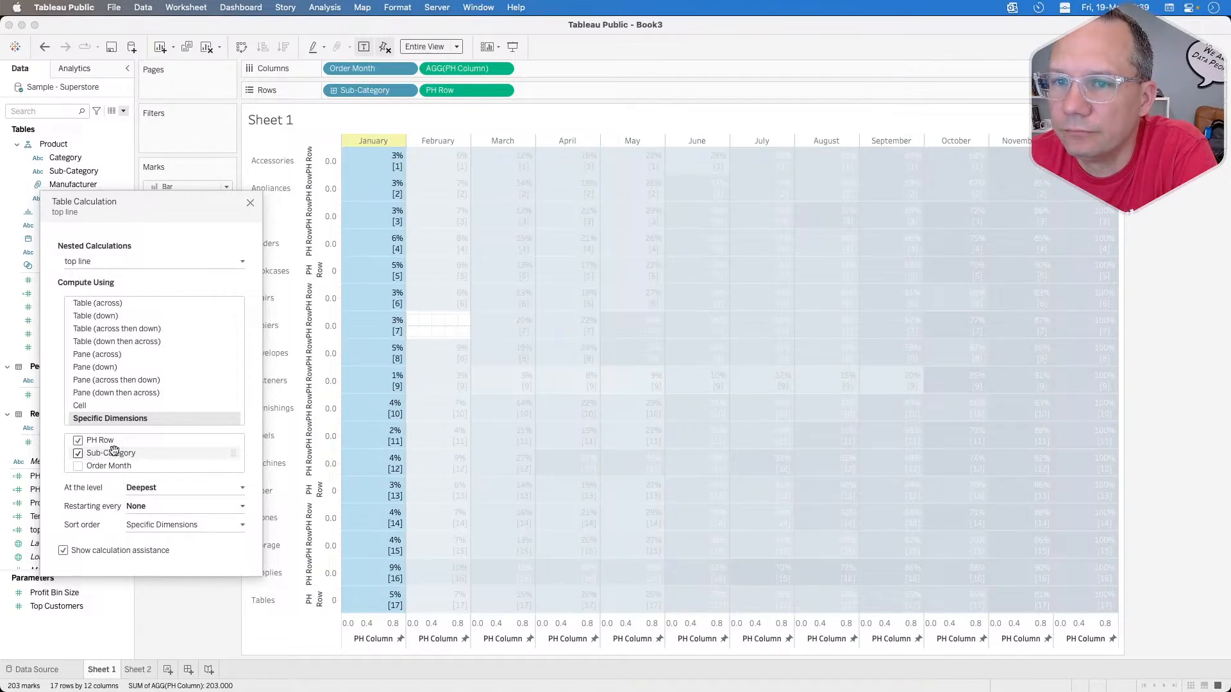
Step: Compute the nested Tens calculation of top line using specific dimensions PH Row and Sub-Category, with Order Month excluded
click(103, 262)
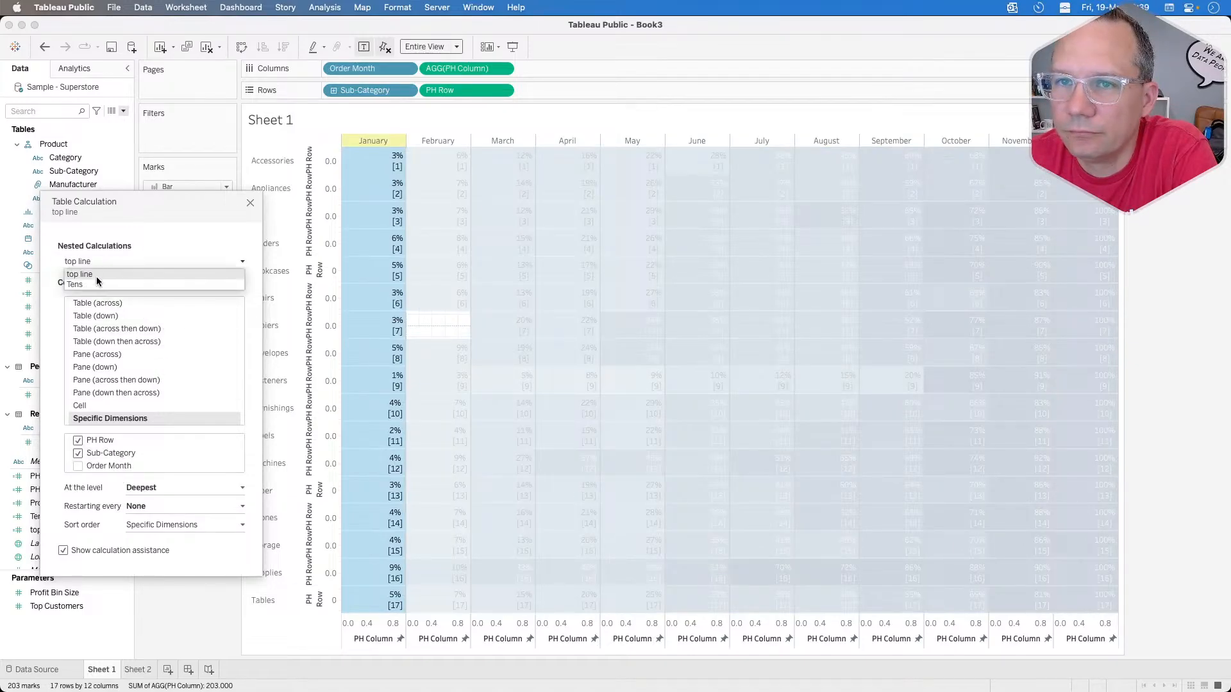
click(95, 284)
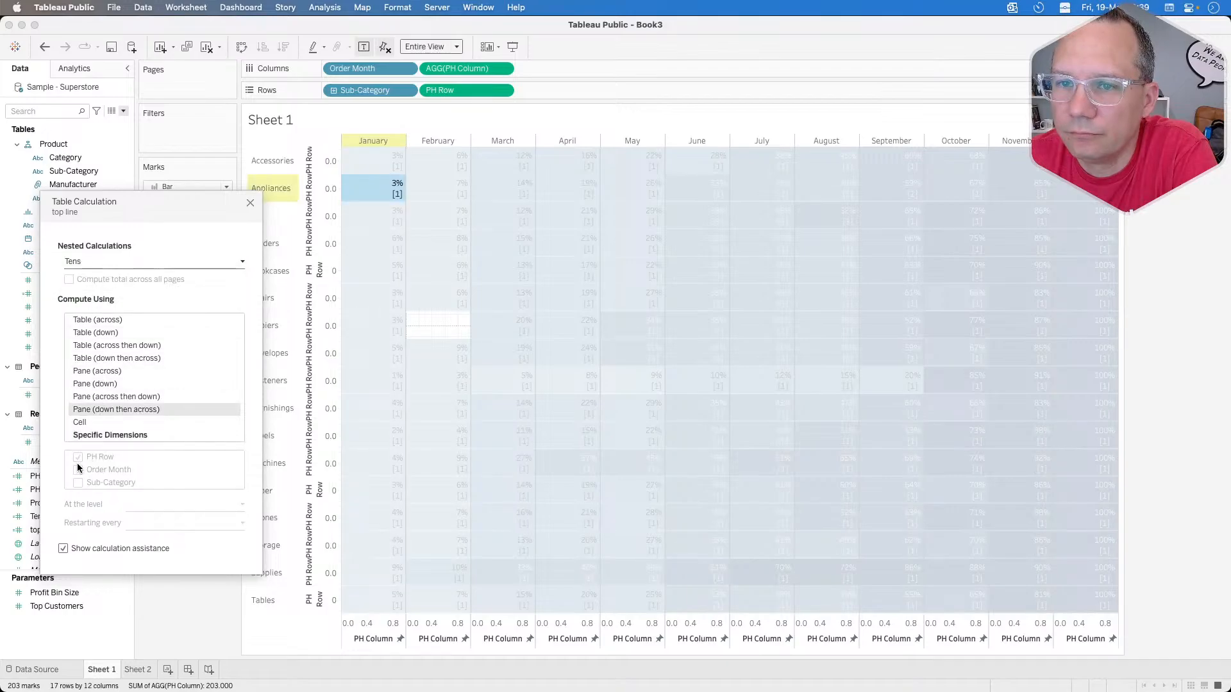
click(103, 435)
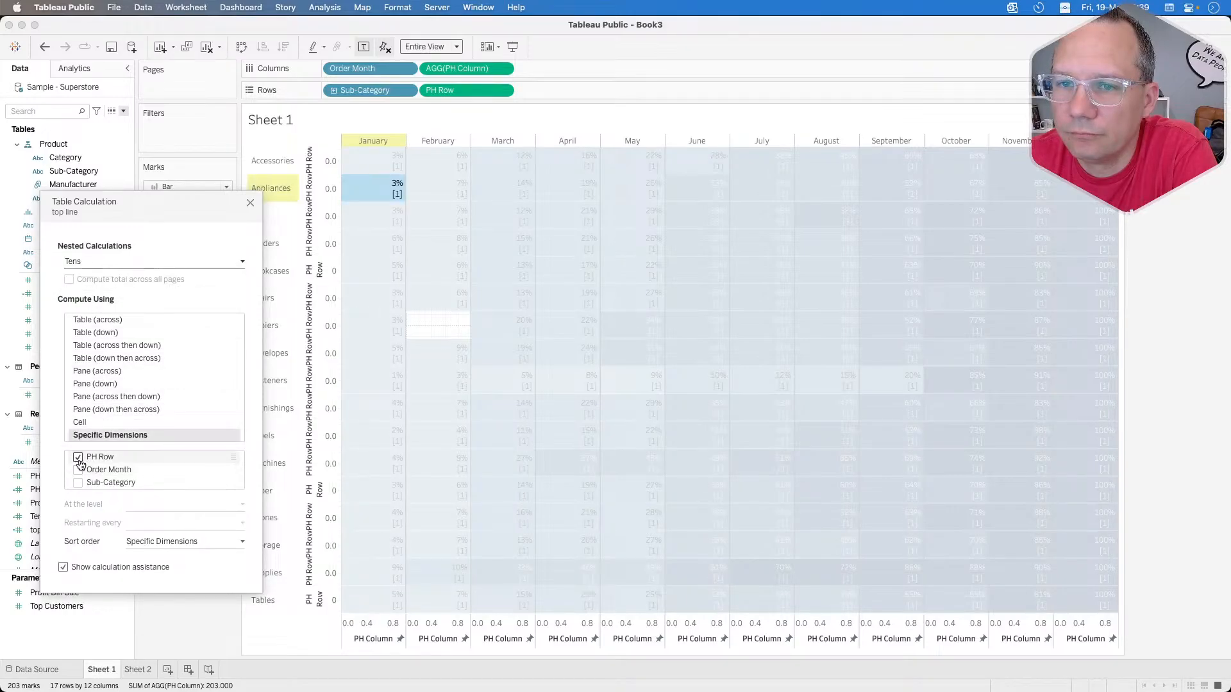
click(77, 457)
click(78, 470)
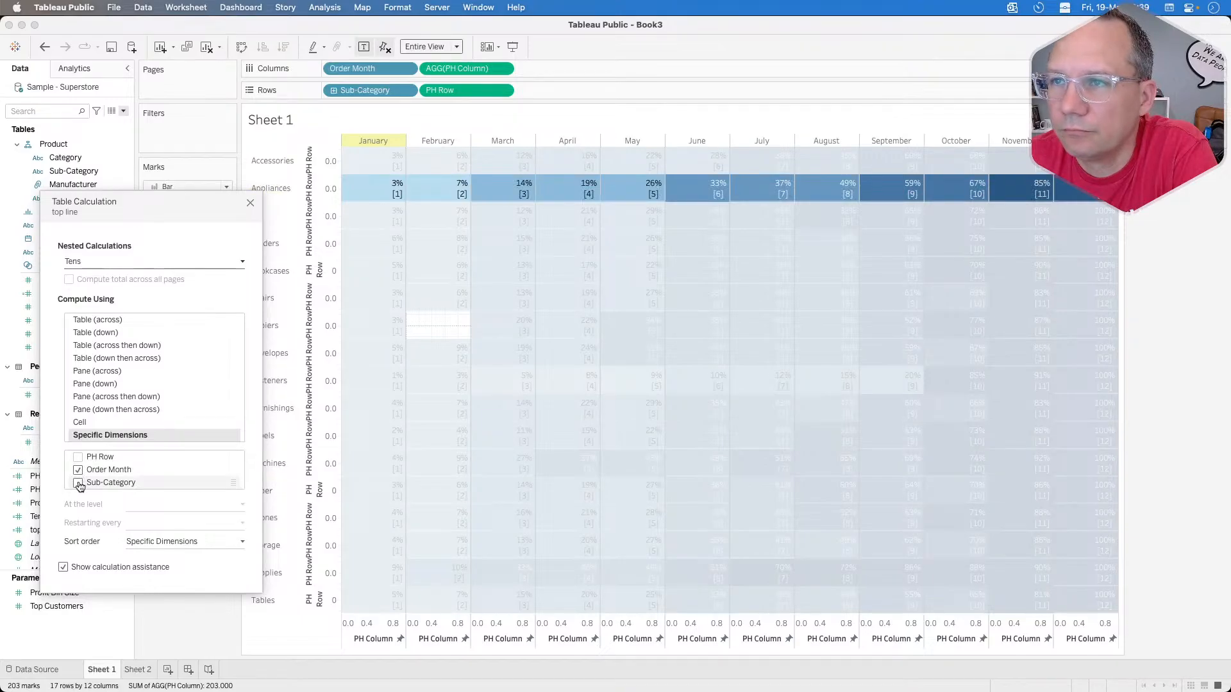
click(78, 483)
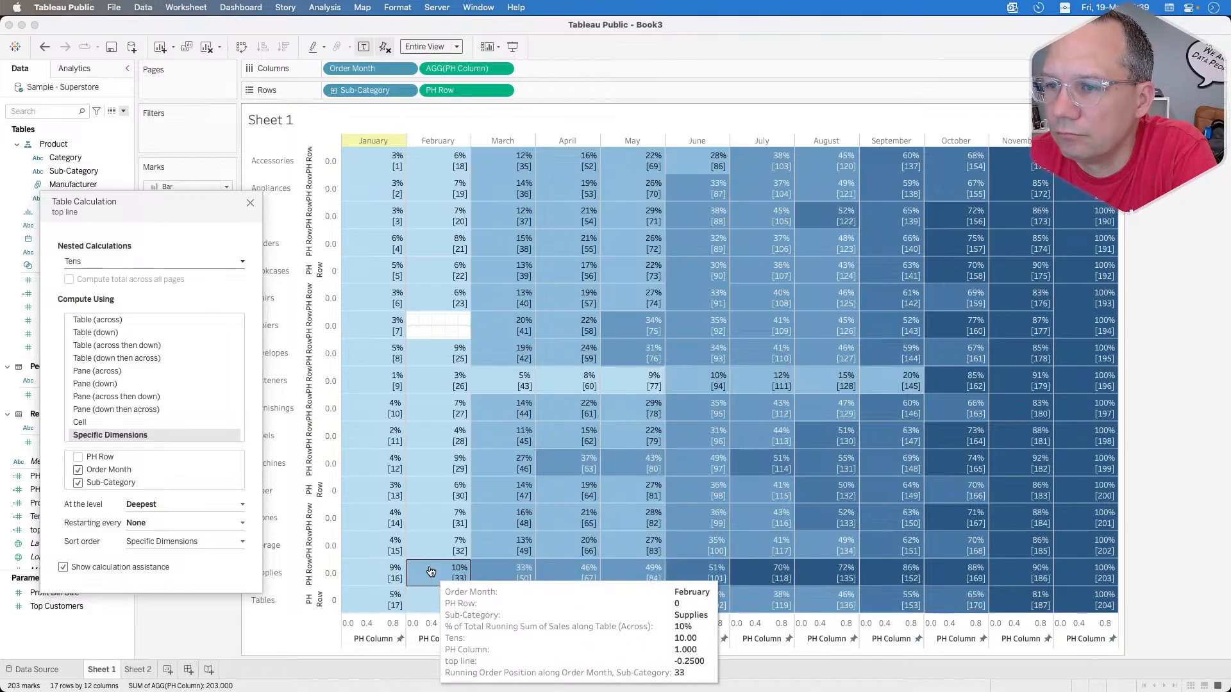
click(78, 470)
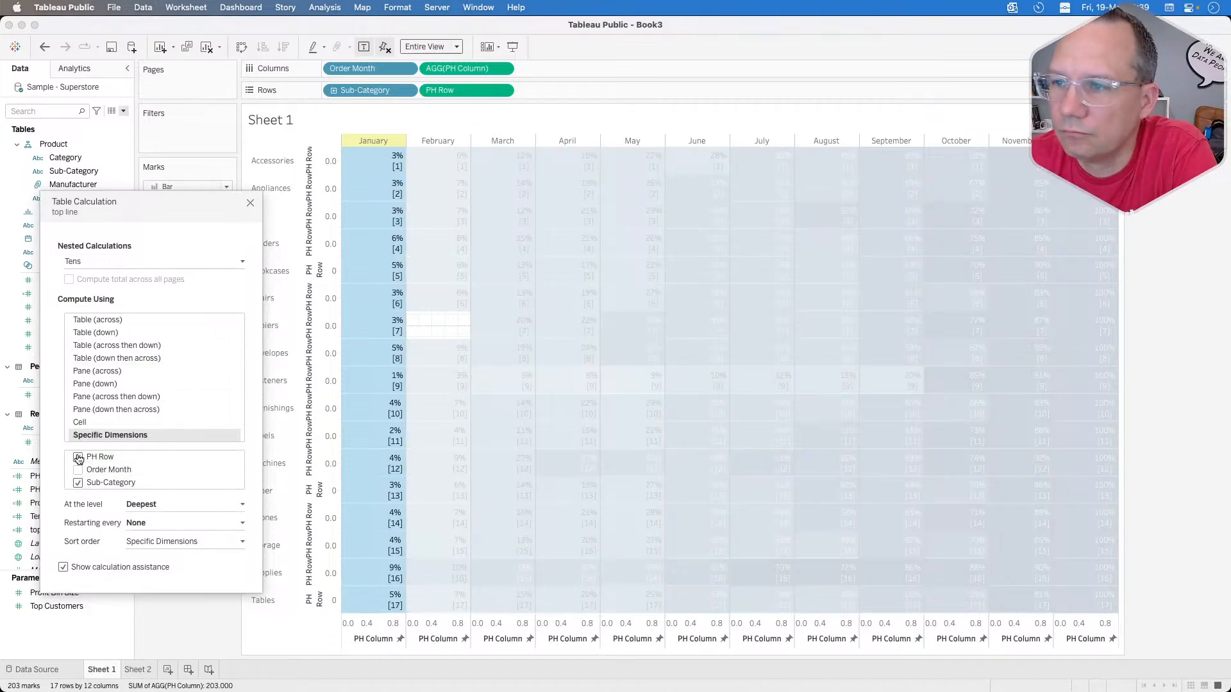
mouse_move(439, 572)
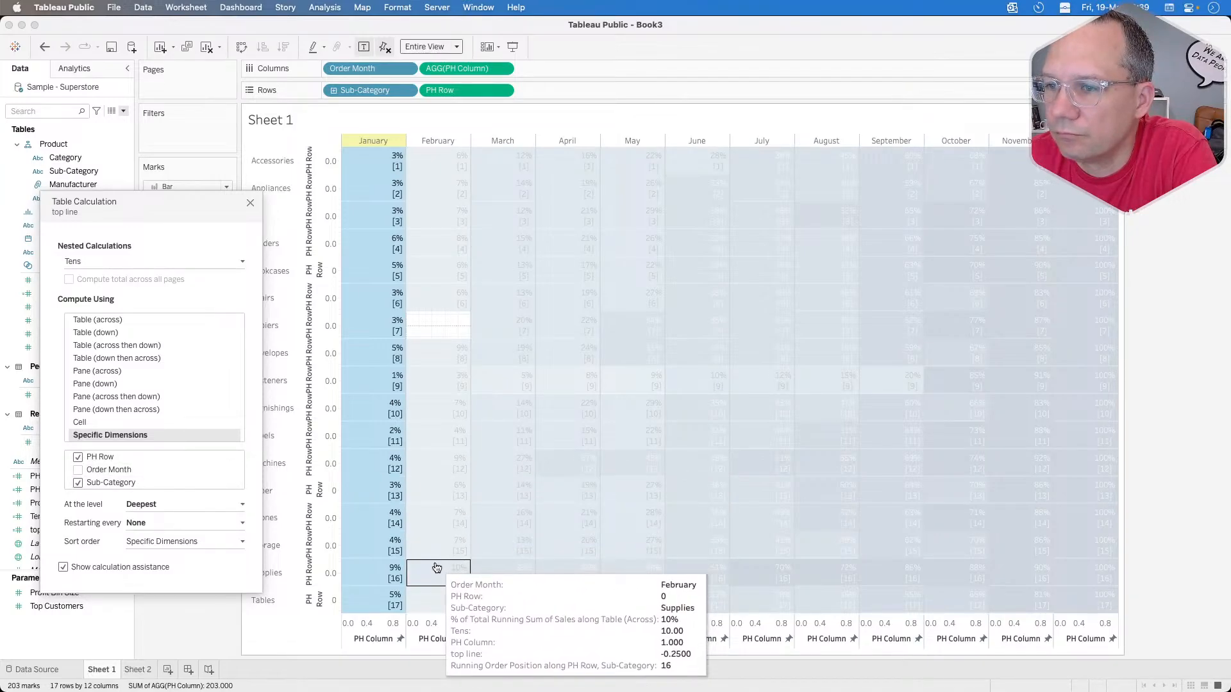
mouse_move(439, 521)
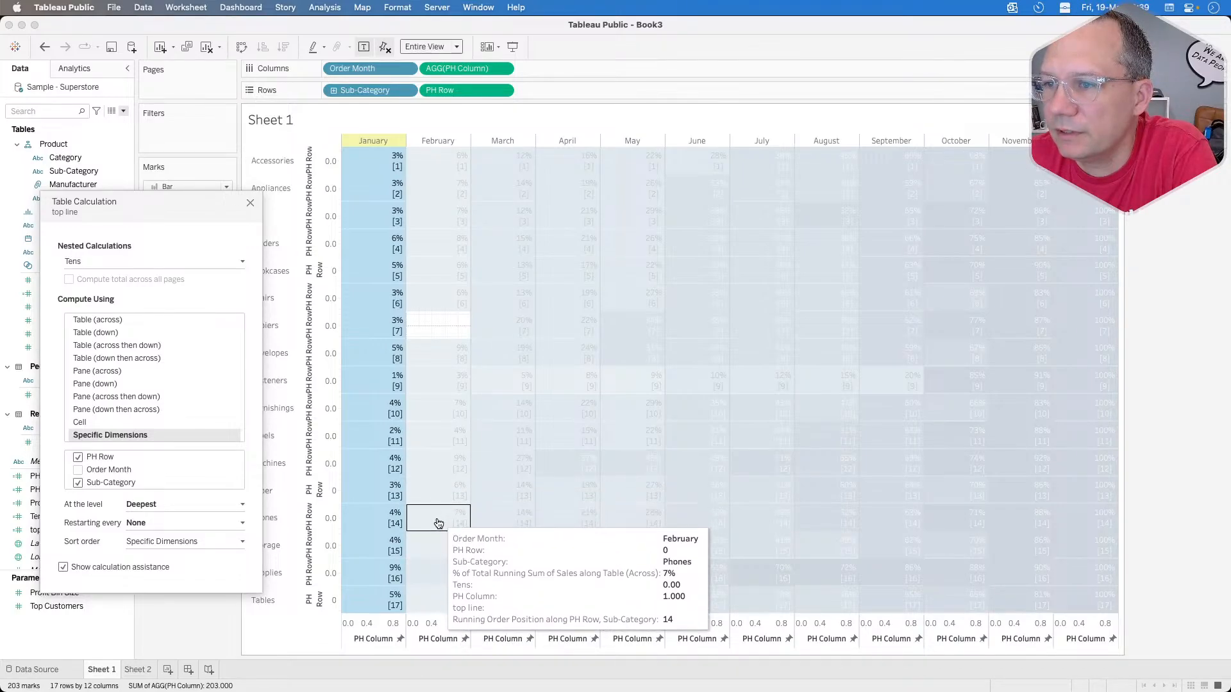
click(220, 635)
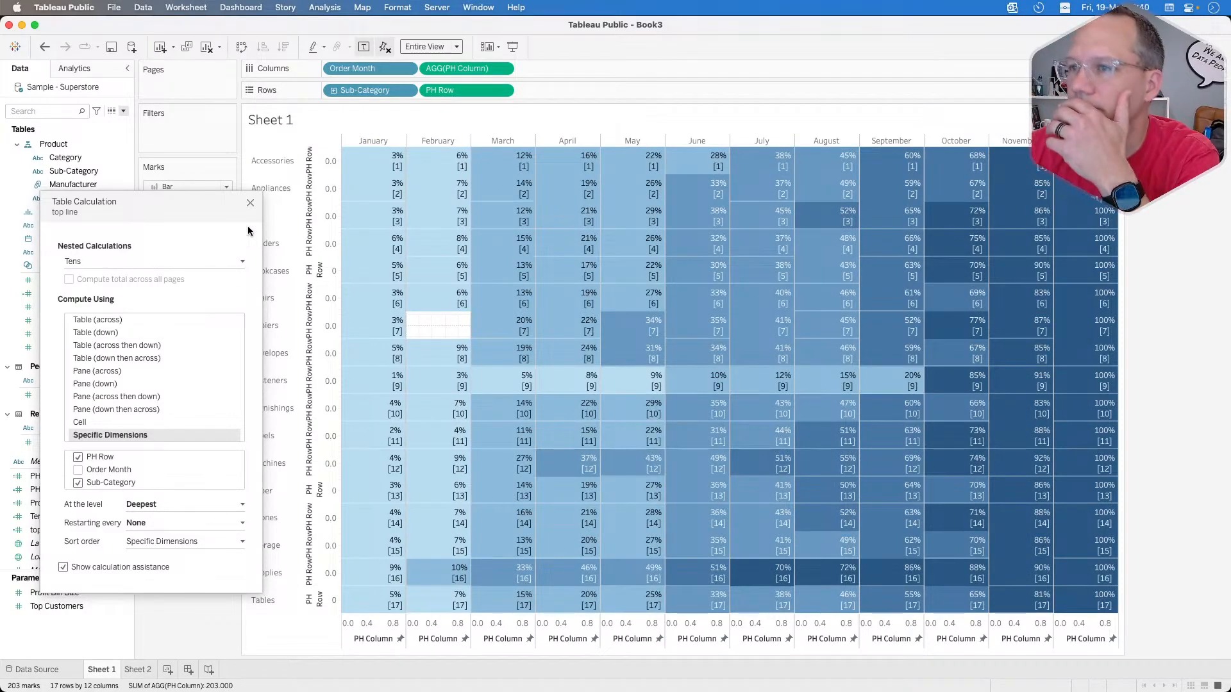
click(251, 202)
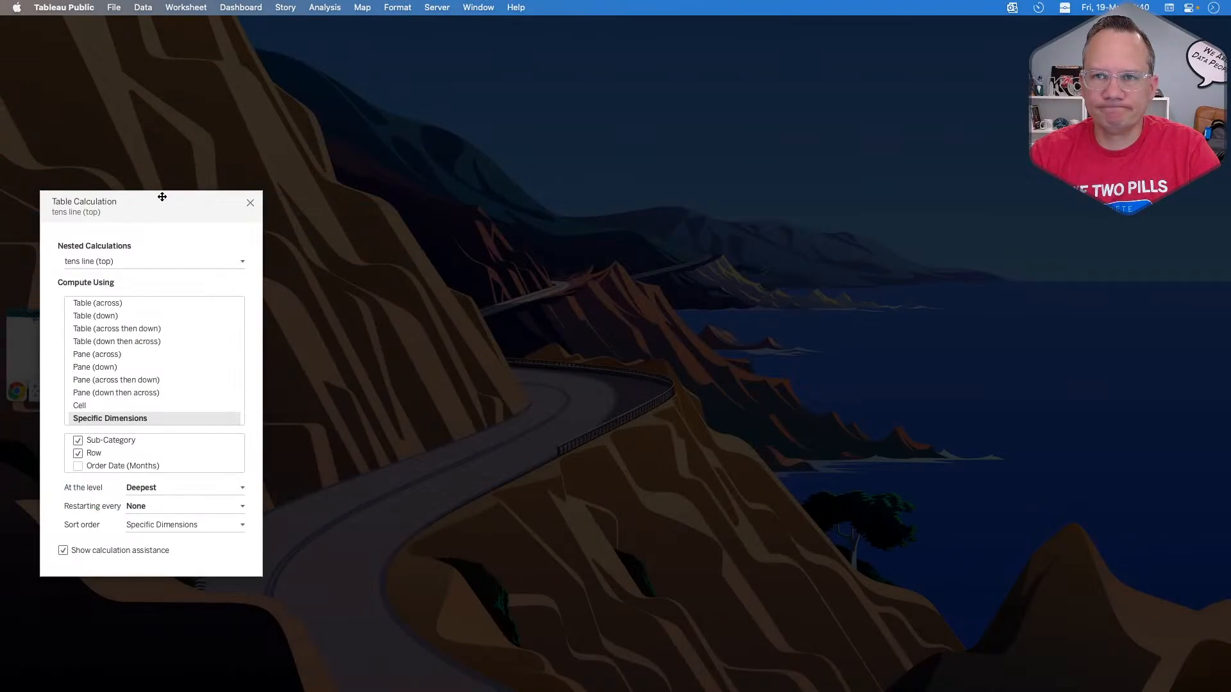
Step: In Book3, reorder the specific dimensions of top line's nested Tens calculation so that Sub-Category sits above PH Row
drag(162, 197, 0, 197)
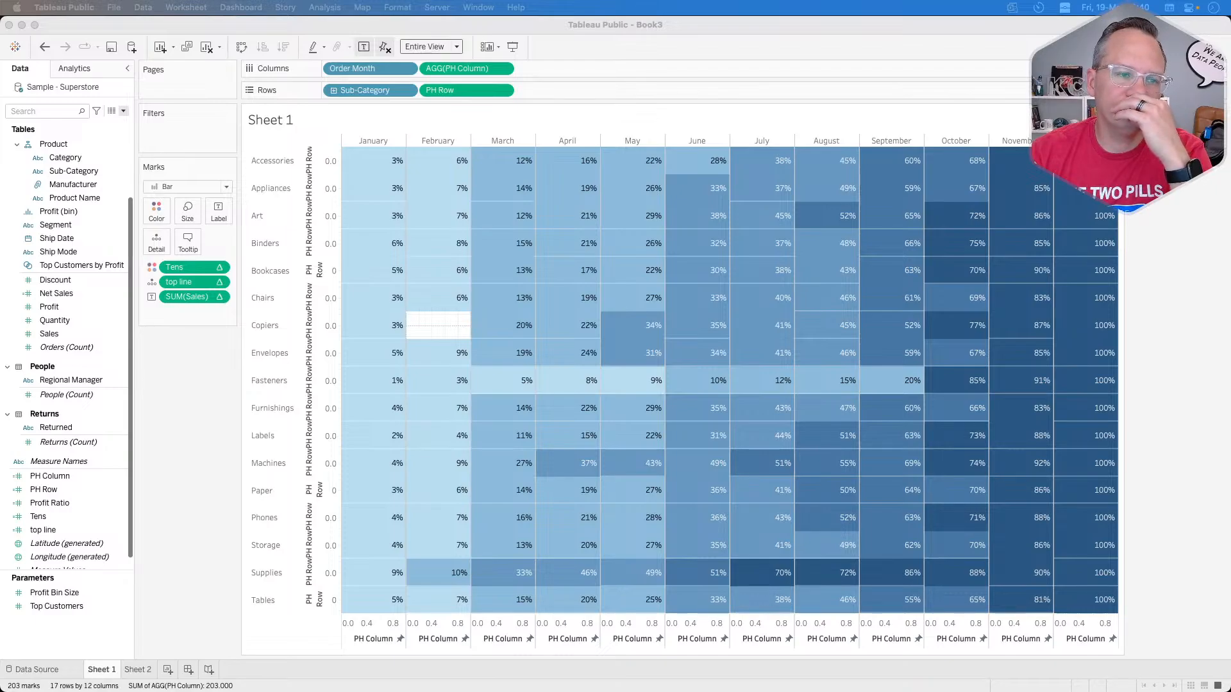
click(197, 440)
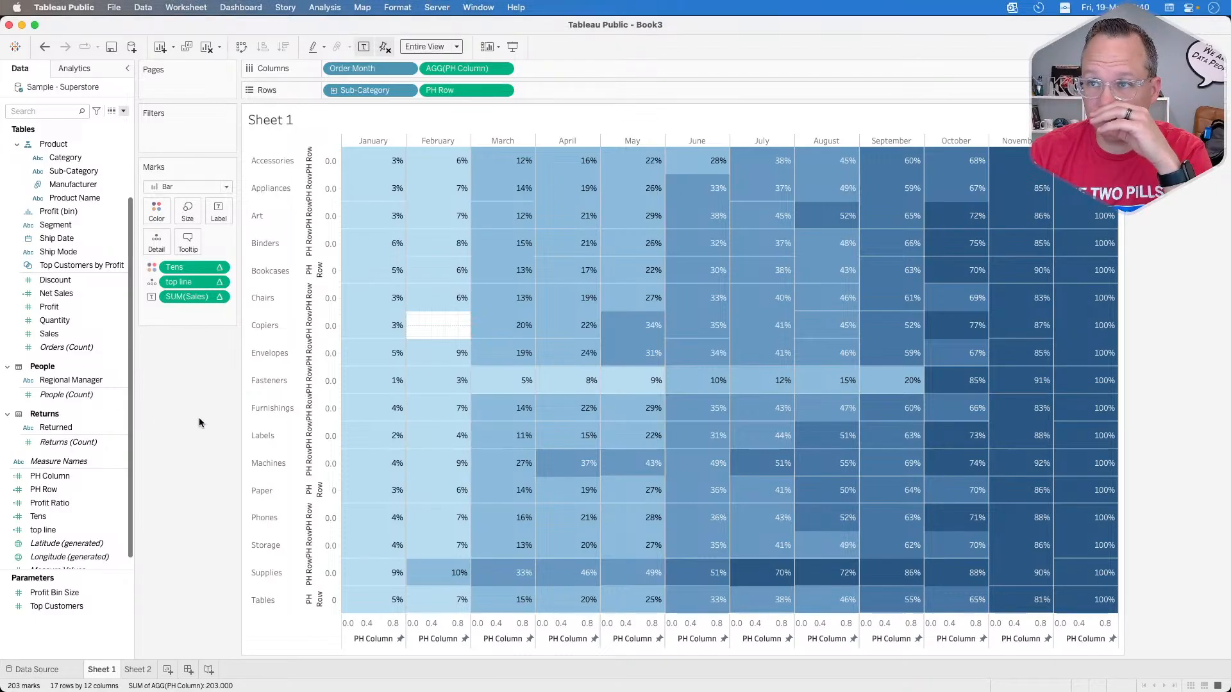
click(219, 282)
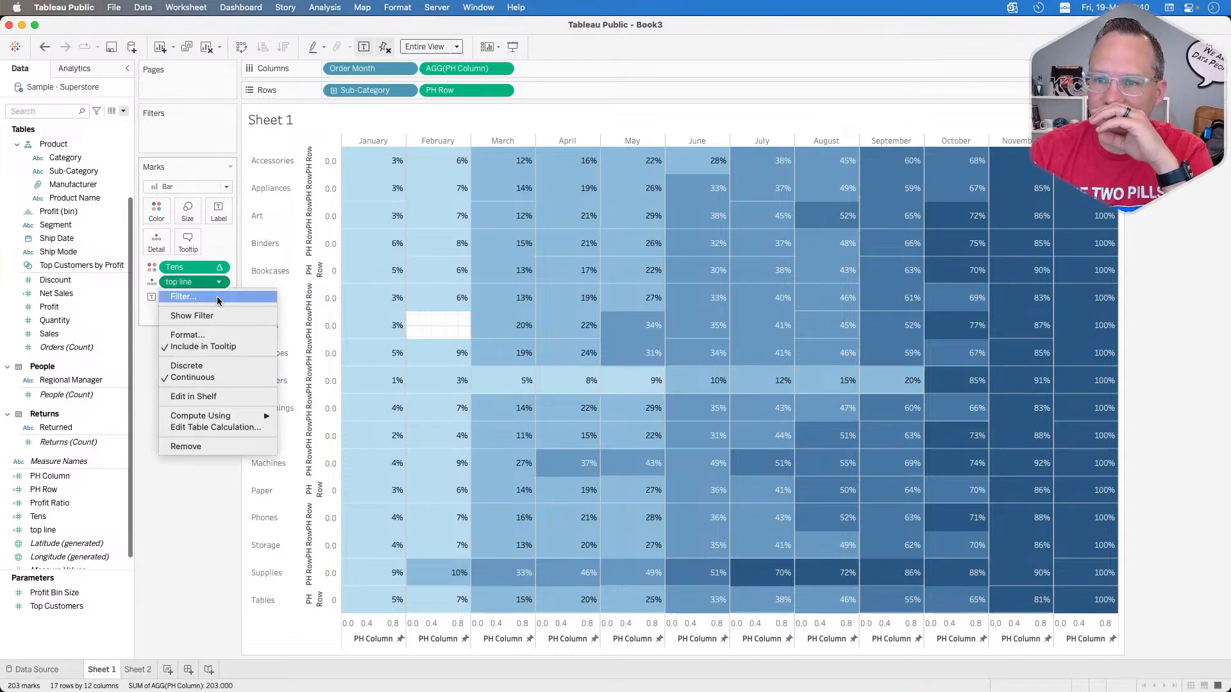
click(206, 429)
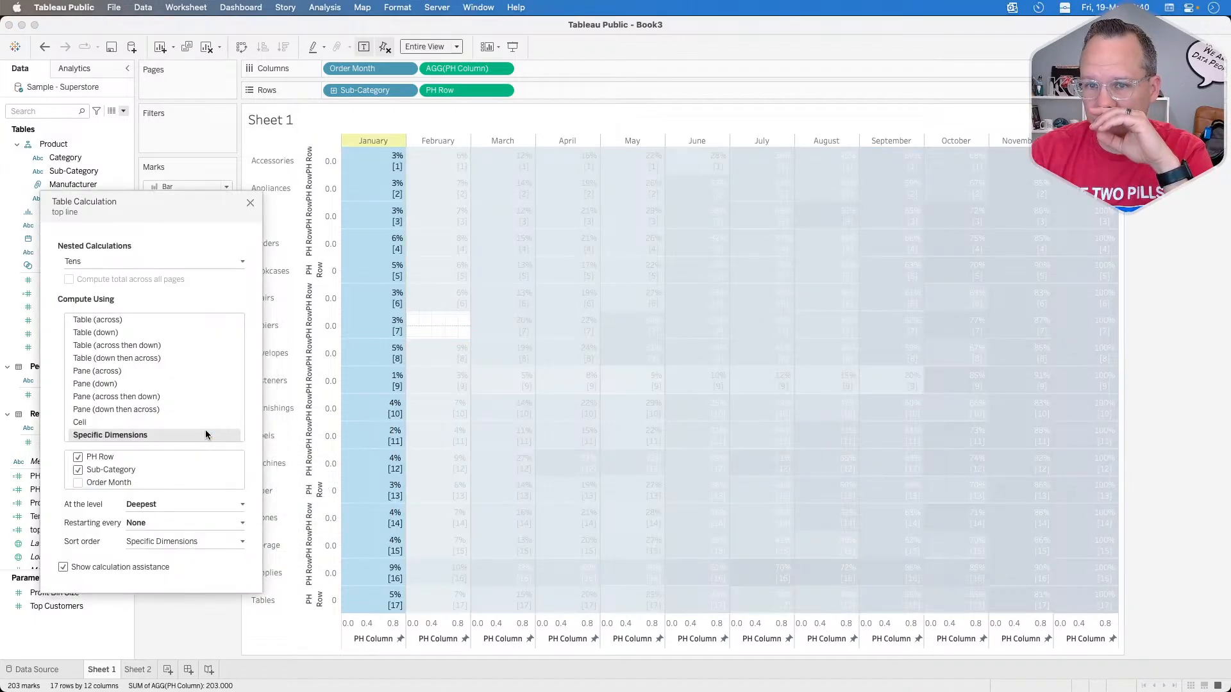
drag(112, 471, 110, 455)
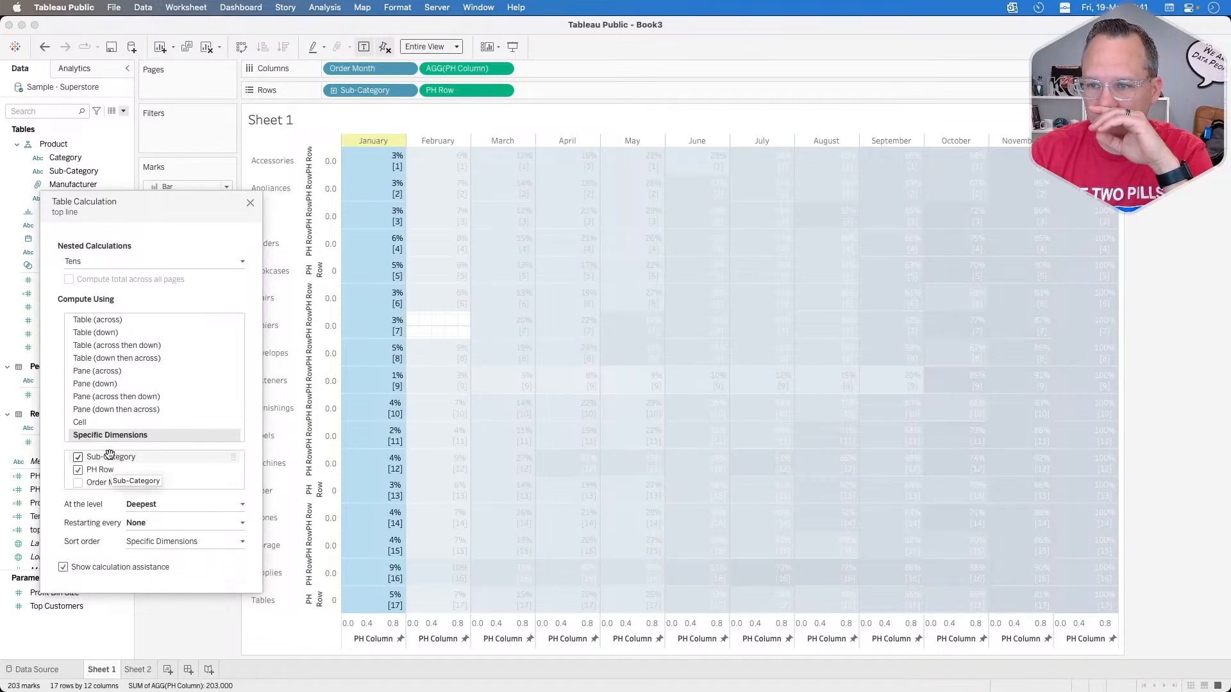
Step: Change the comparison in the top line calculation to not equal, so it reads if LOOKUP([Tens],-1)!=[Tens] then -.25 END
click(250, 203)
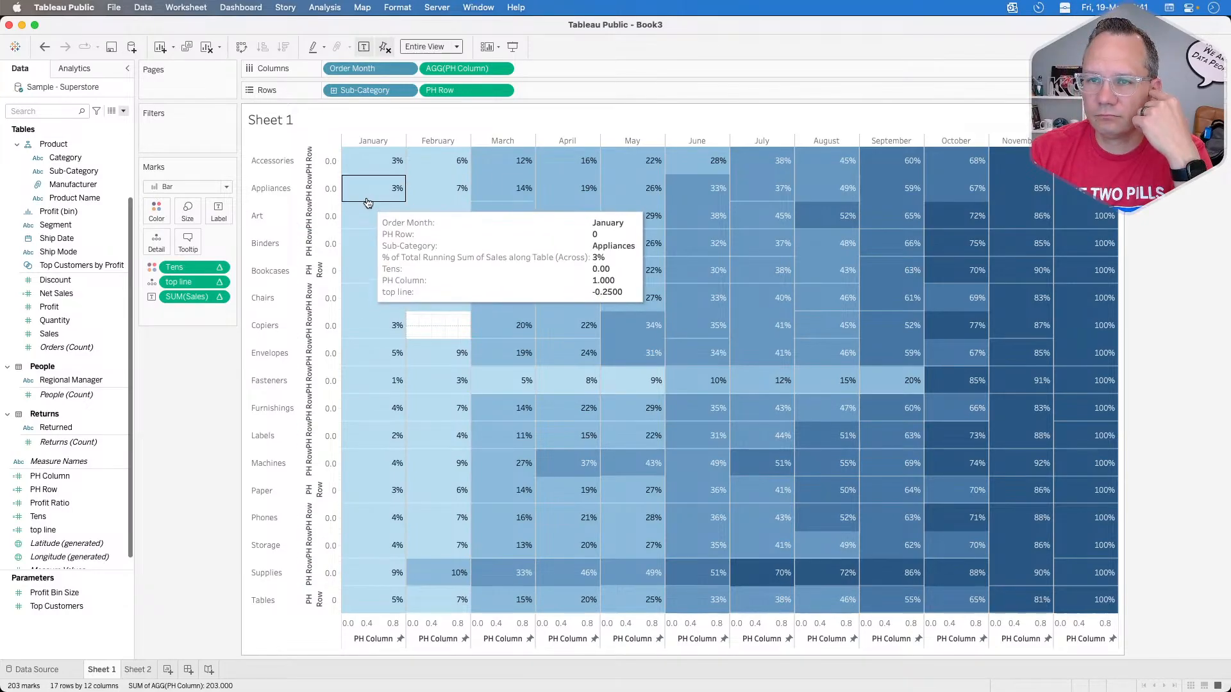
right_click(63, 530)
click(89, 326)
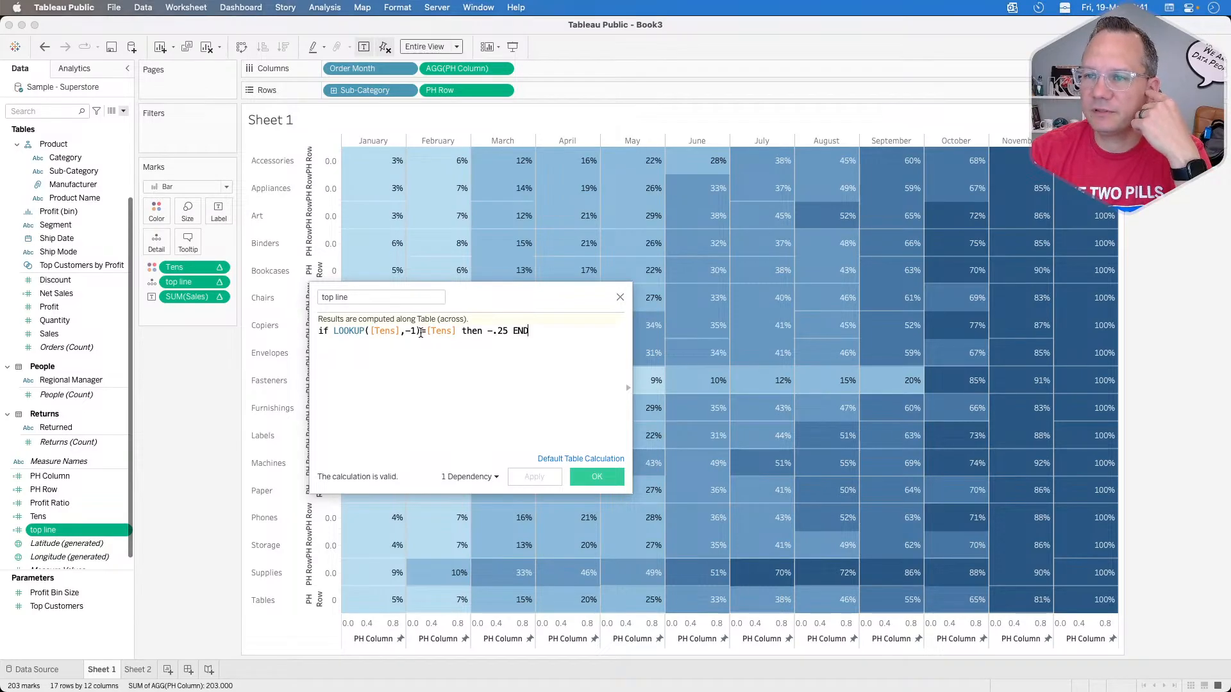
text(!)
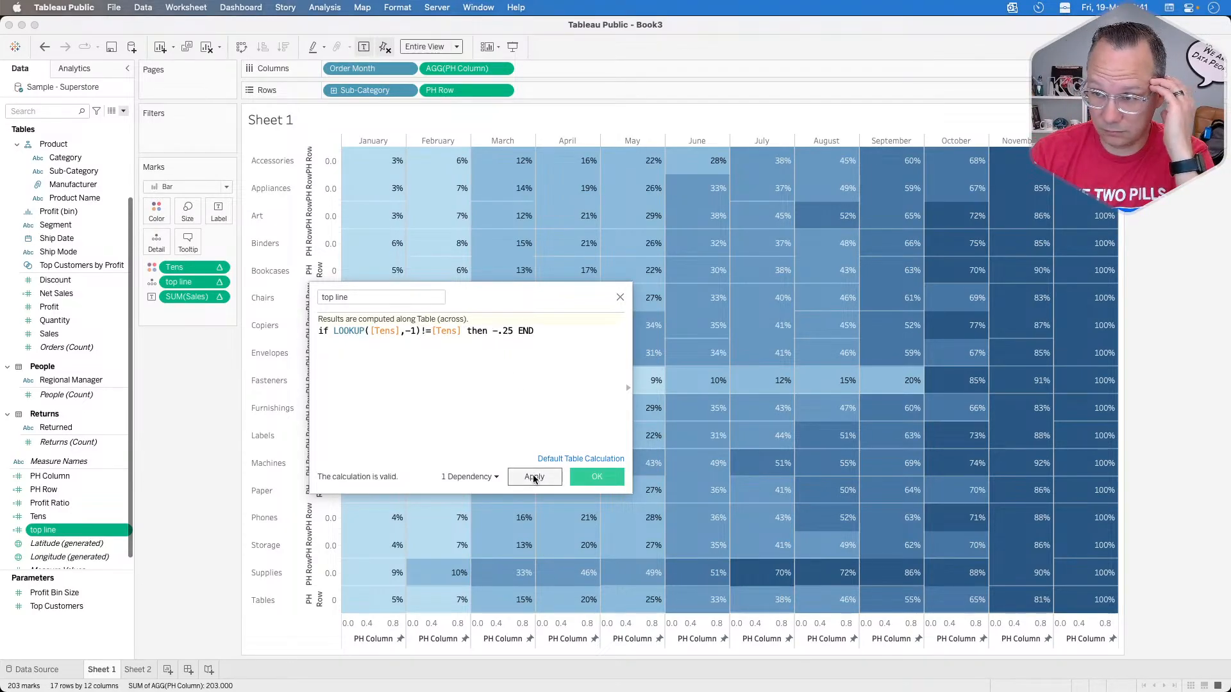
click(533, 477)
click(597, 476)
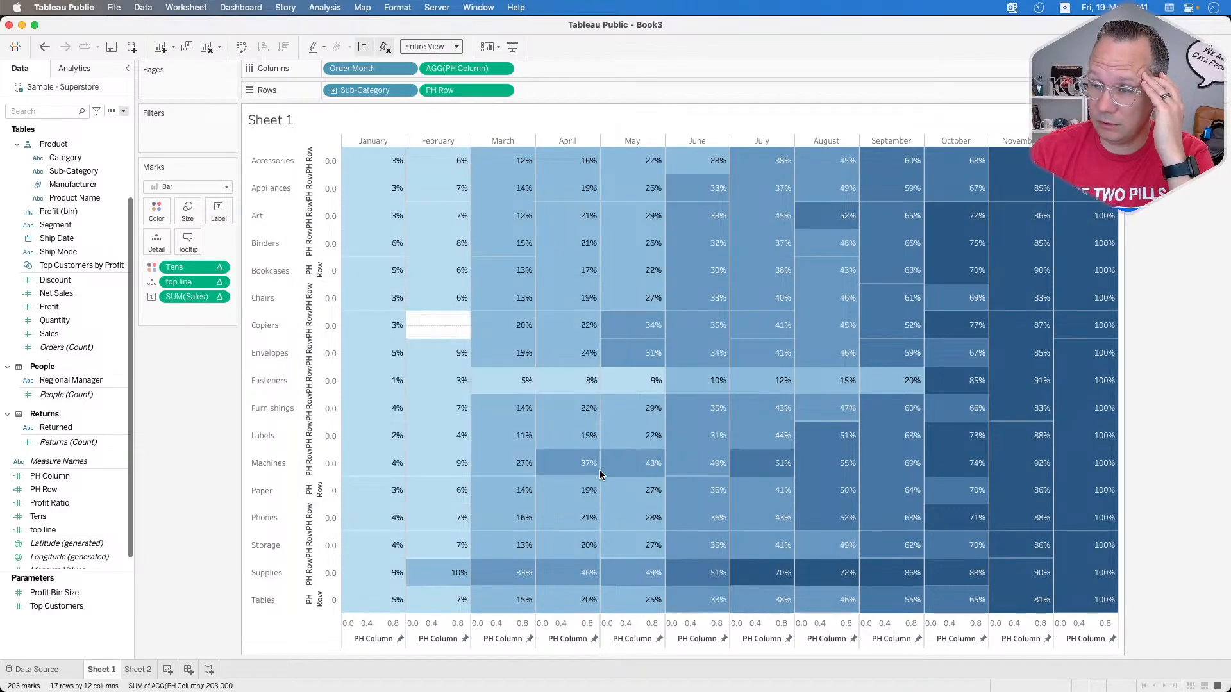
Step: Format the top line reference line on the PH Row axis as a solid white line at the thickest weight and 100% opacity
right_click(330, 545)
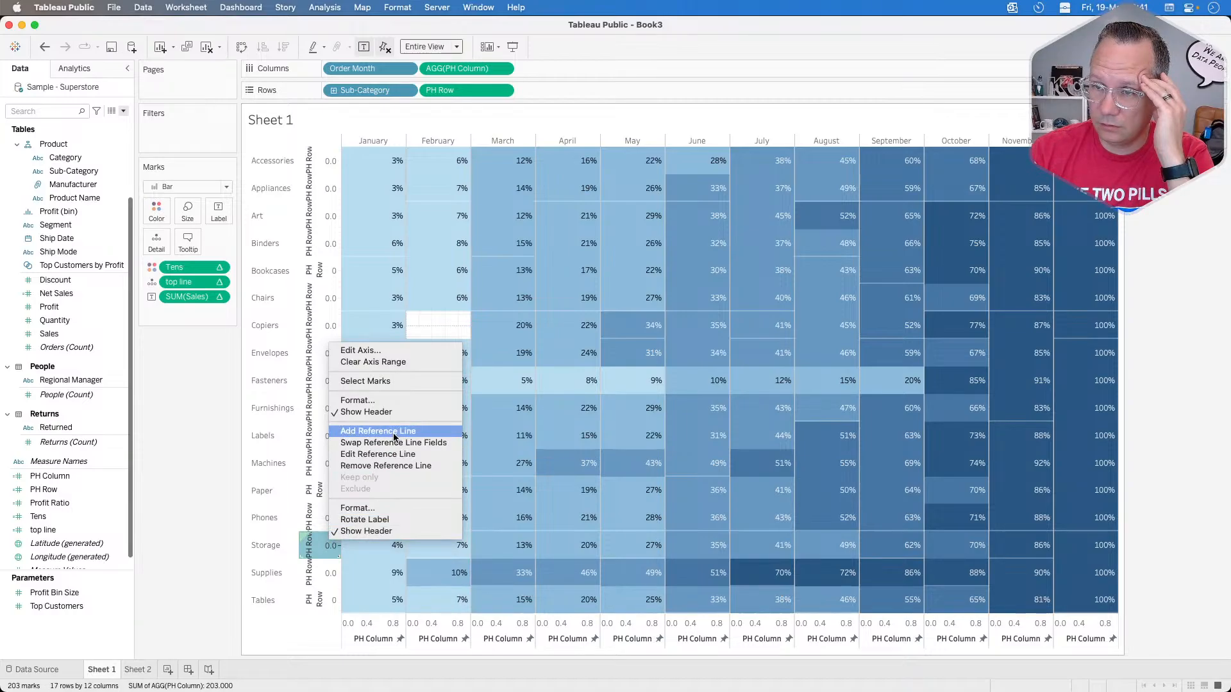
click(377, 454)
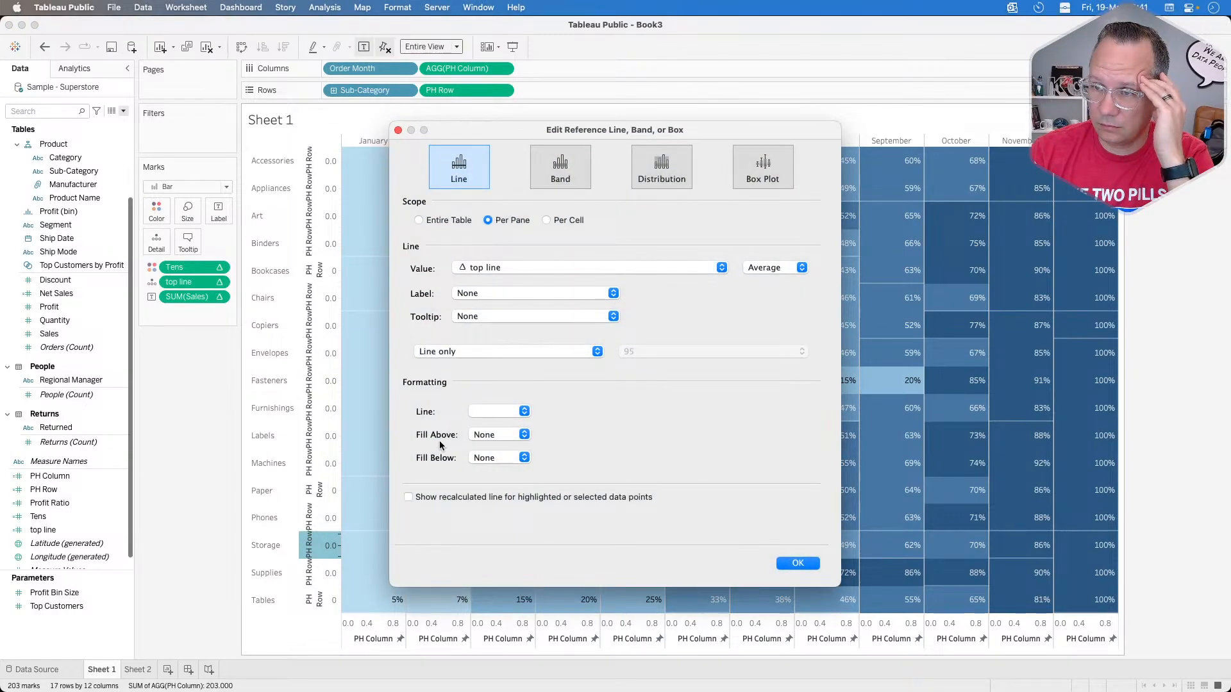
click(524, 411)
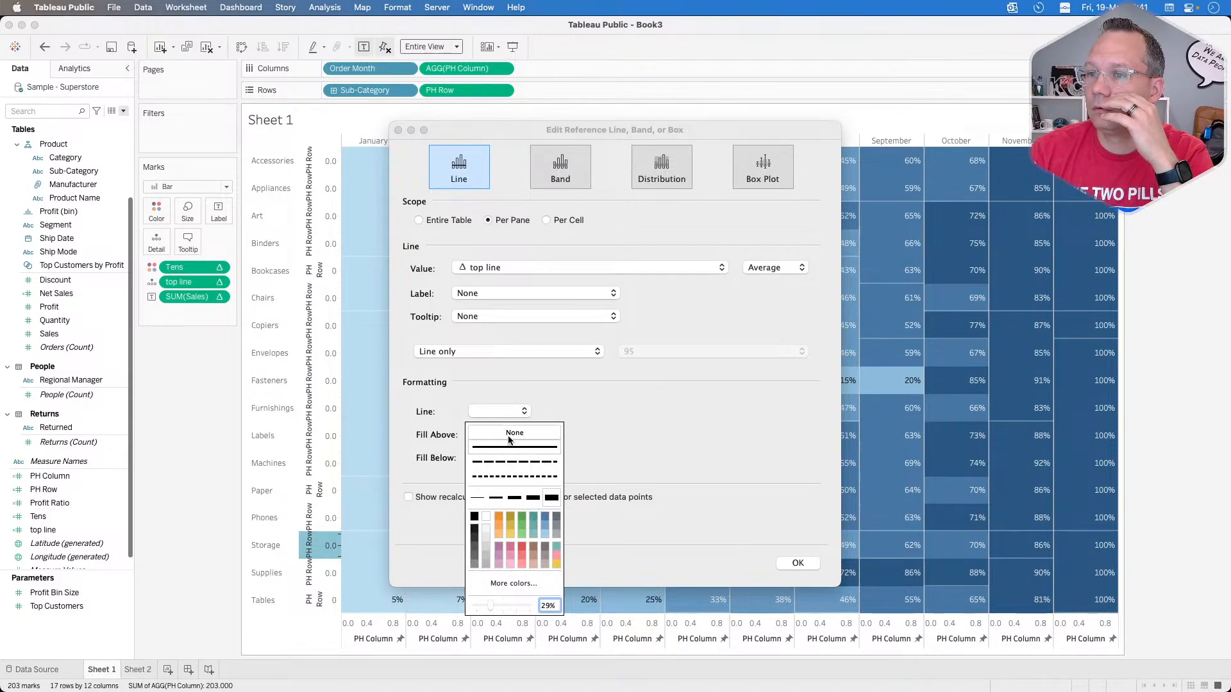
click(511, 434)
click(507, 448)
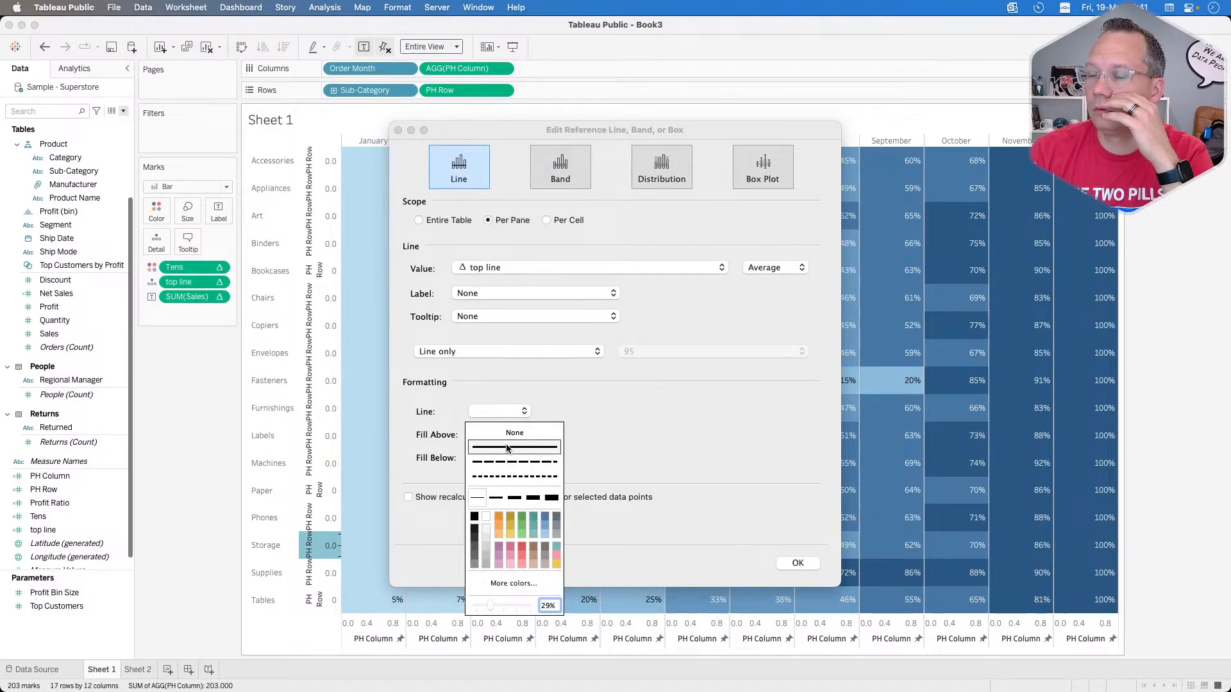
click(499, 434)
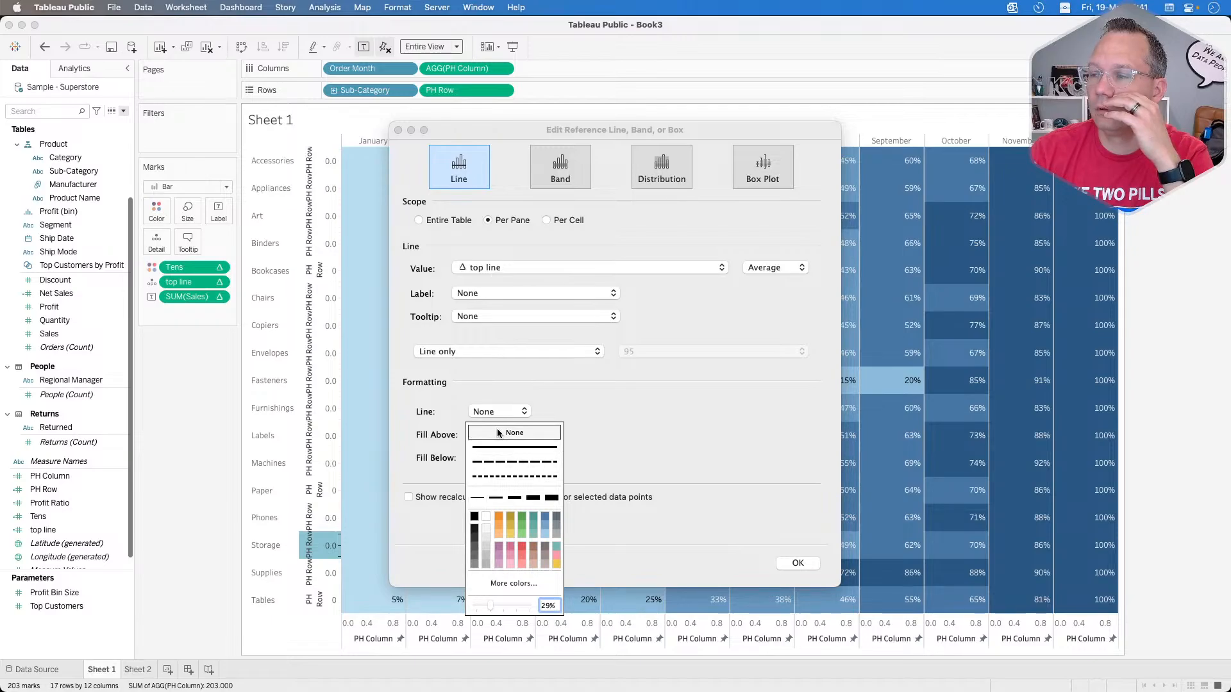
click(501, 448)
click(550, 498)
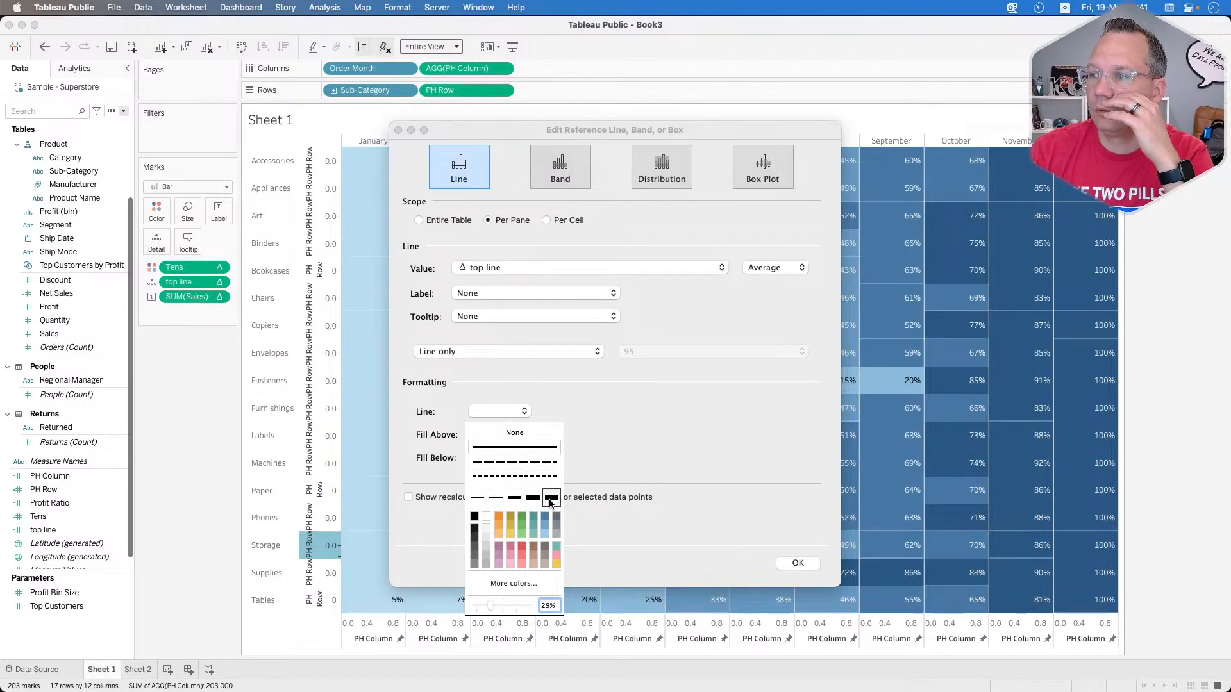
click(485, 520)
drag(491, 606, 571, 597)
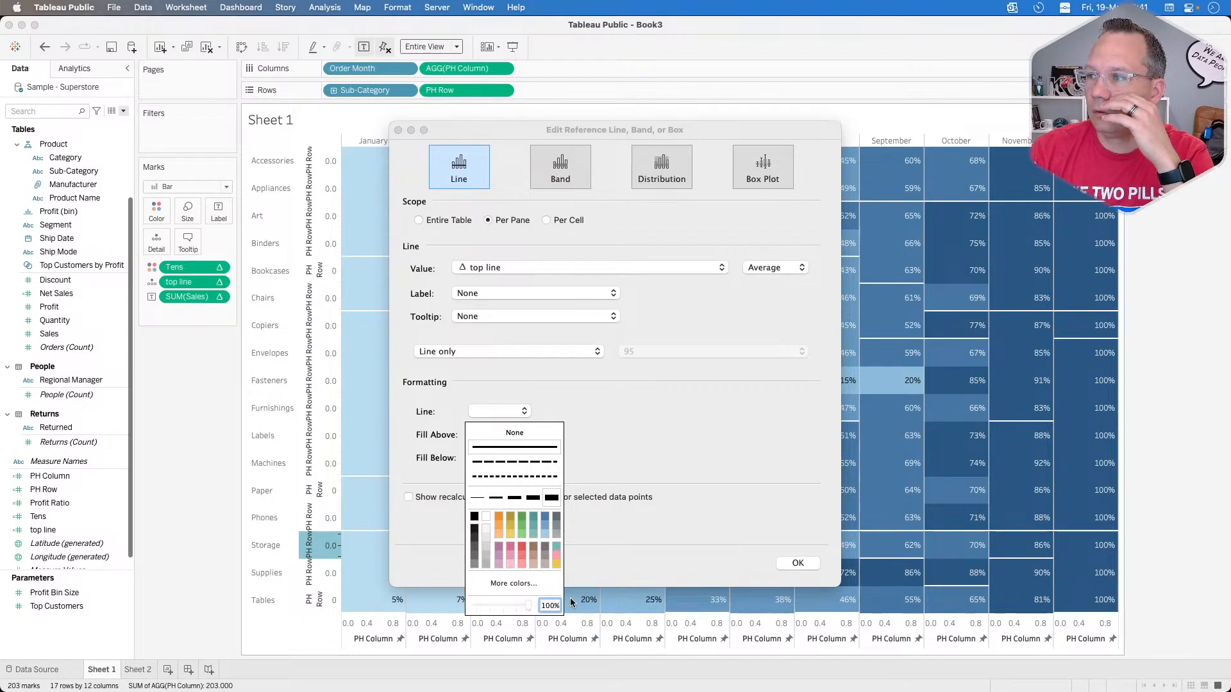
click(566, 414)
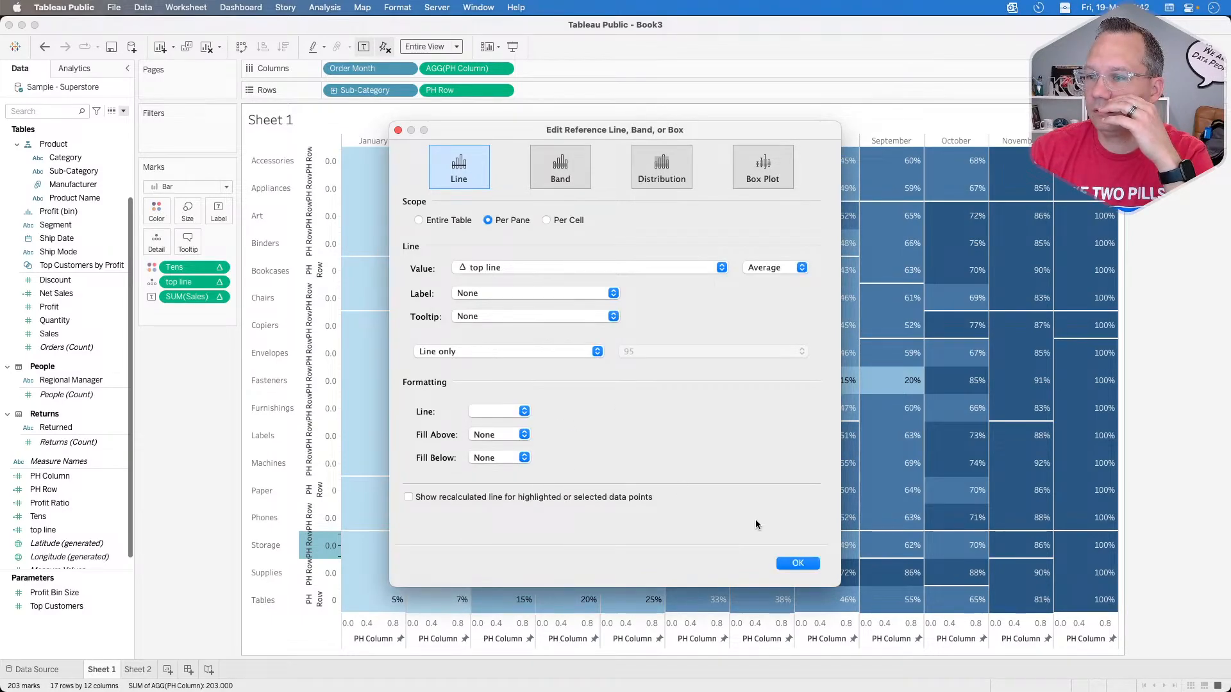
click(798, 564)
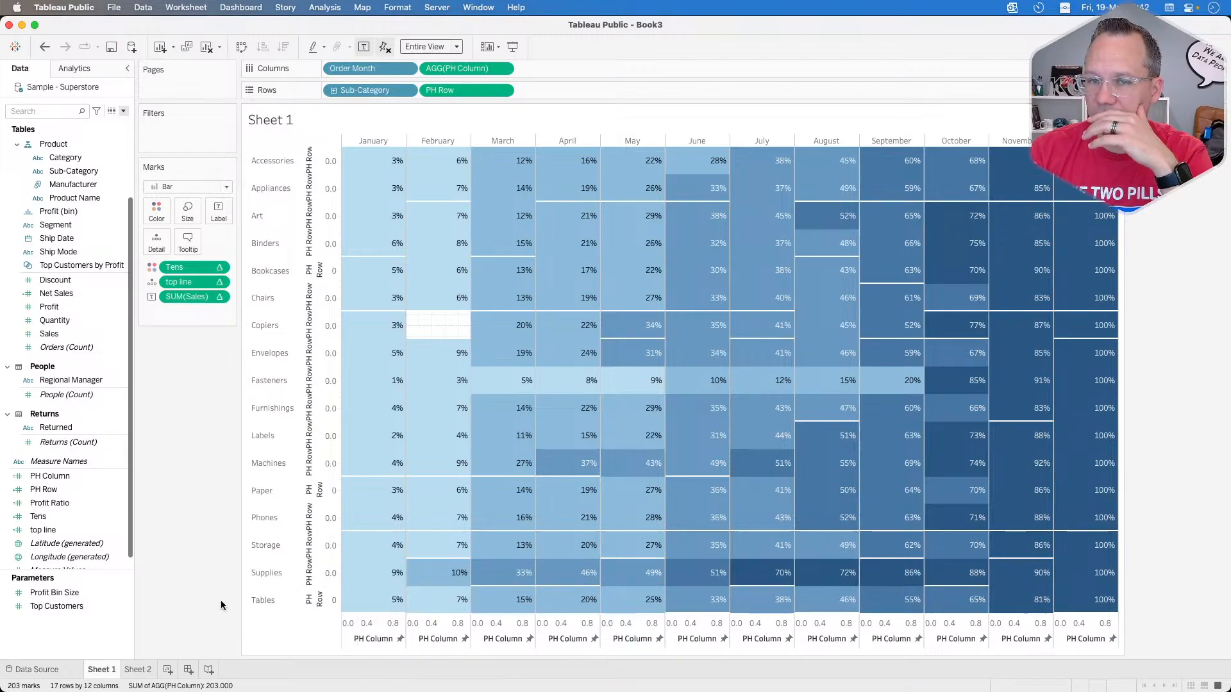
Step: Duplicate the top line calculation and rename the copy side line
right_click(74, 529)
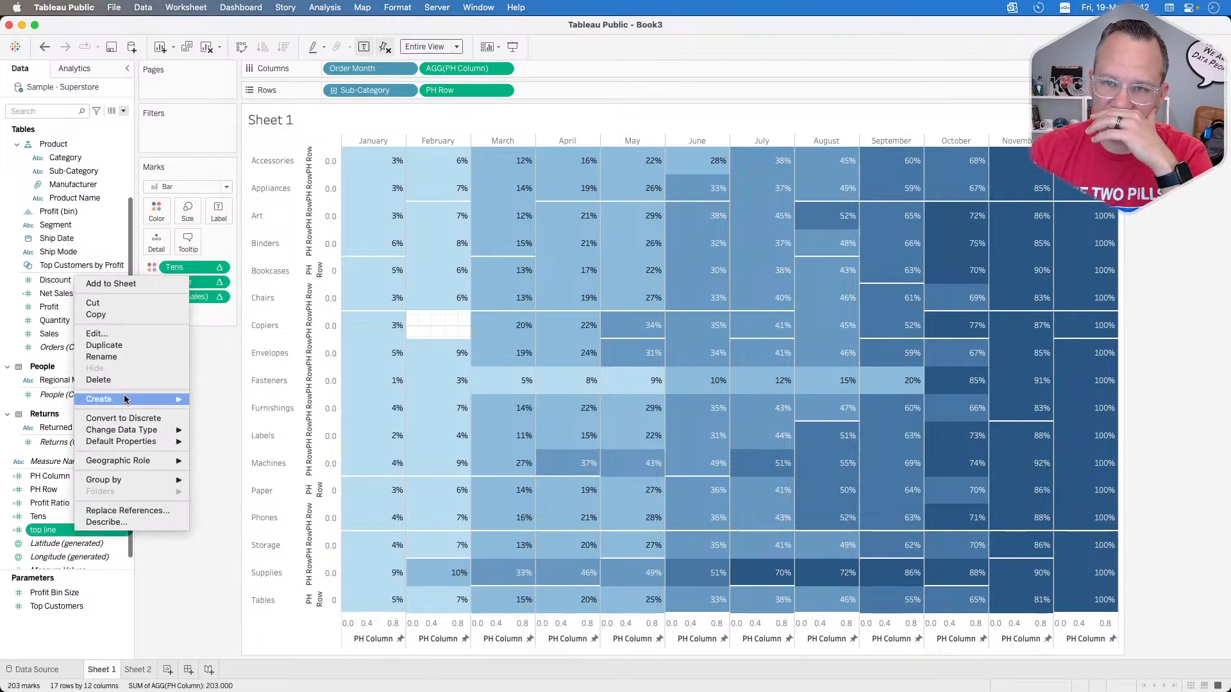
click(126, 345)
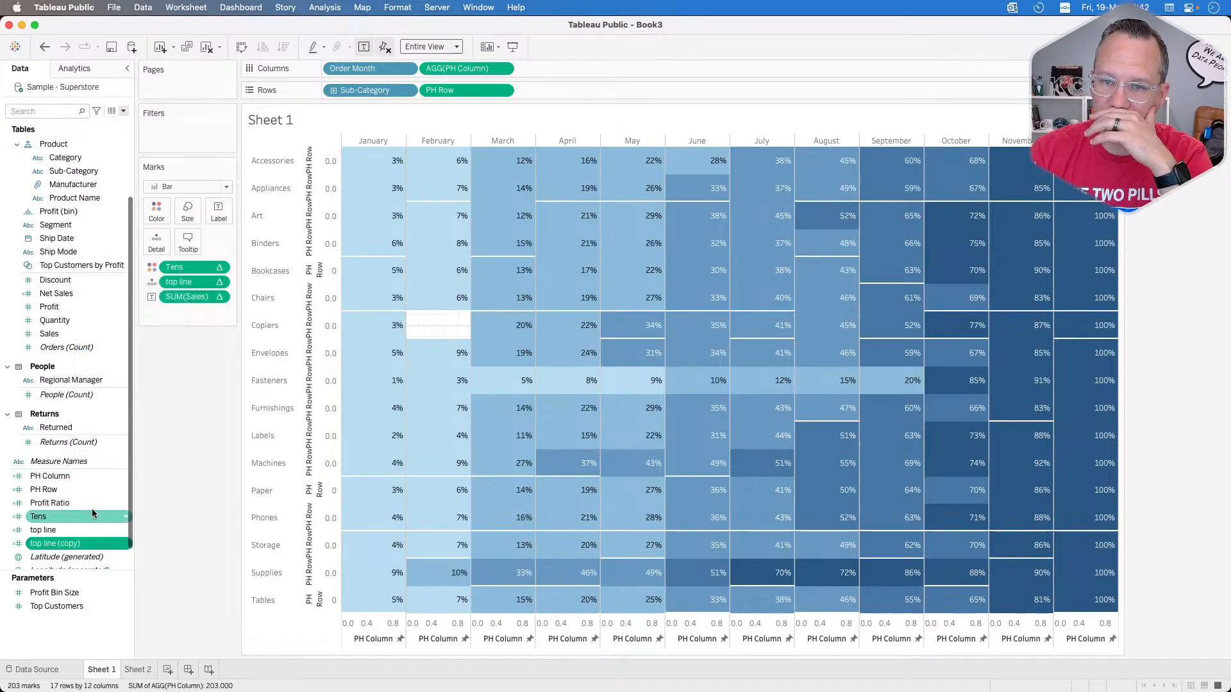
right_click(76, 543)
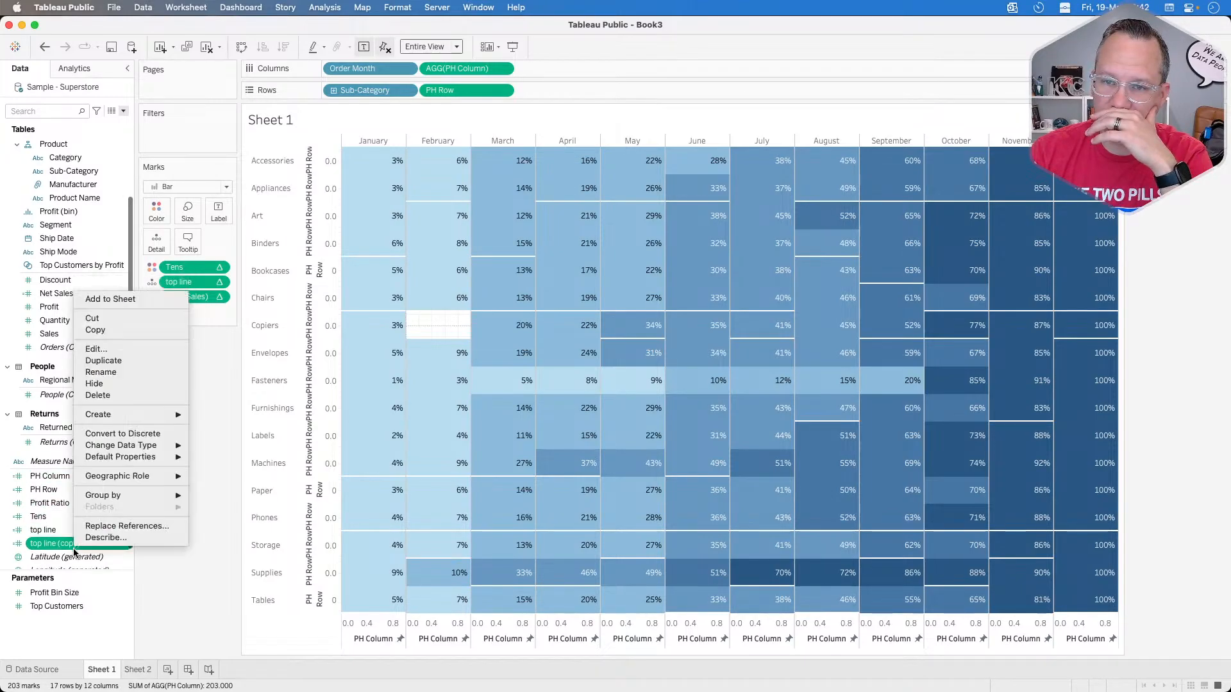
click(98, 351)
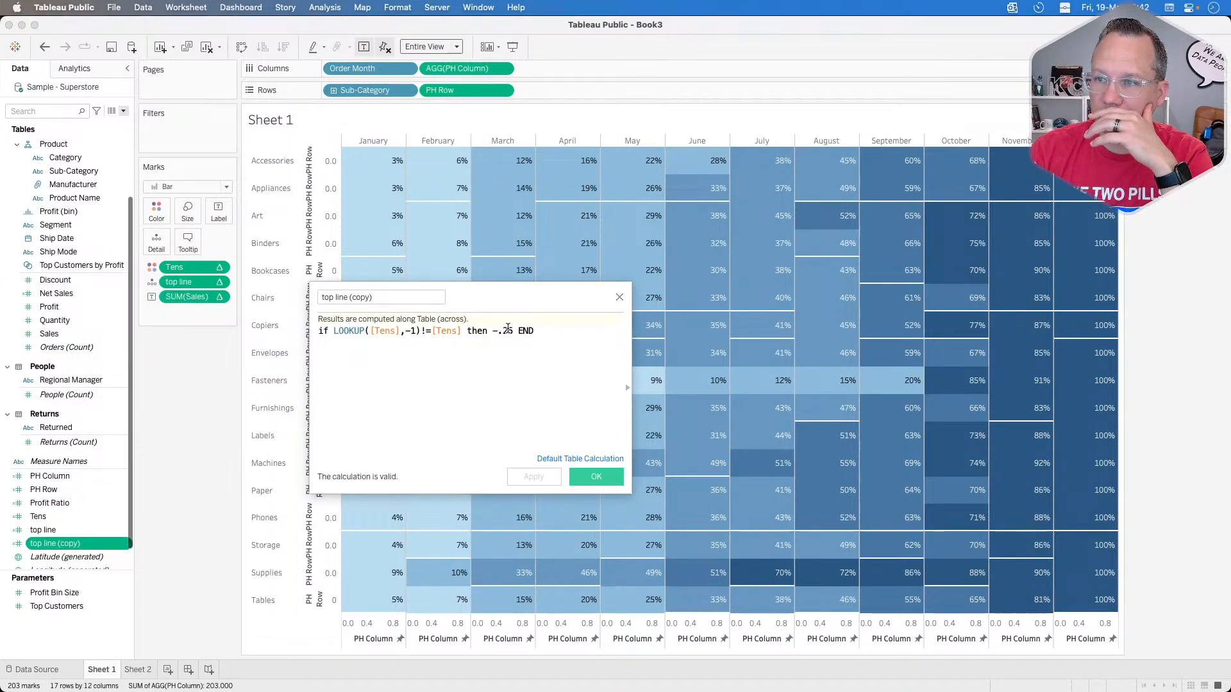
drag(513, 330, 491, 330)
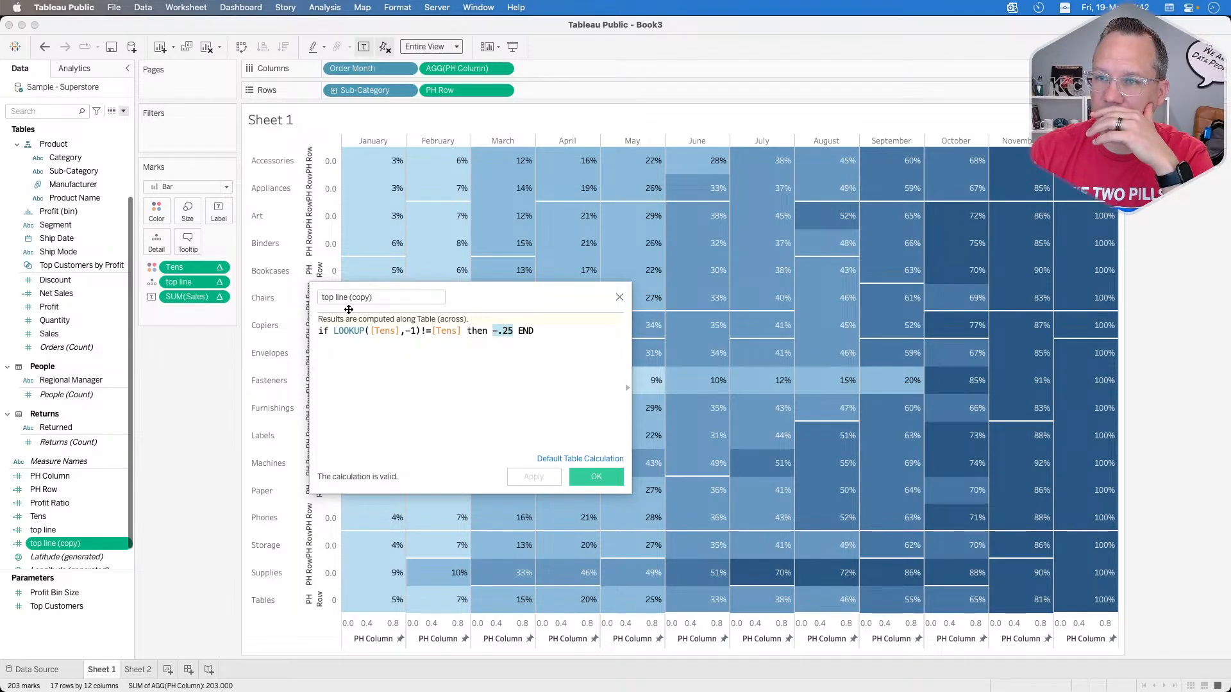
text(side line)
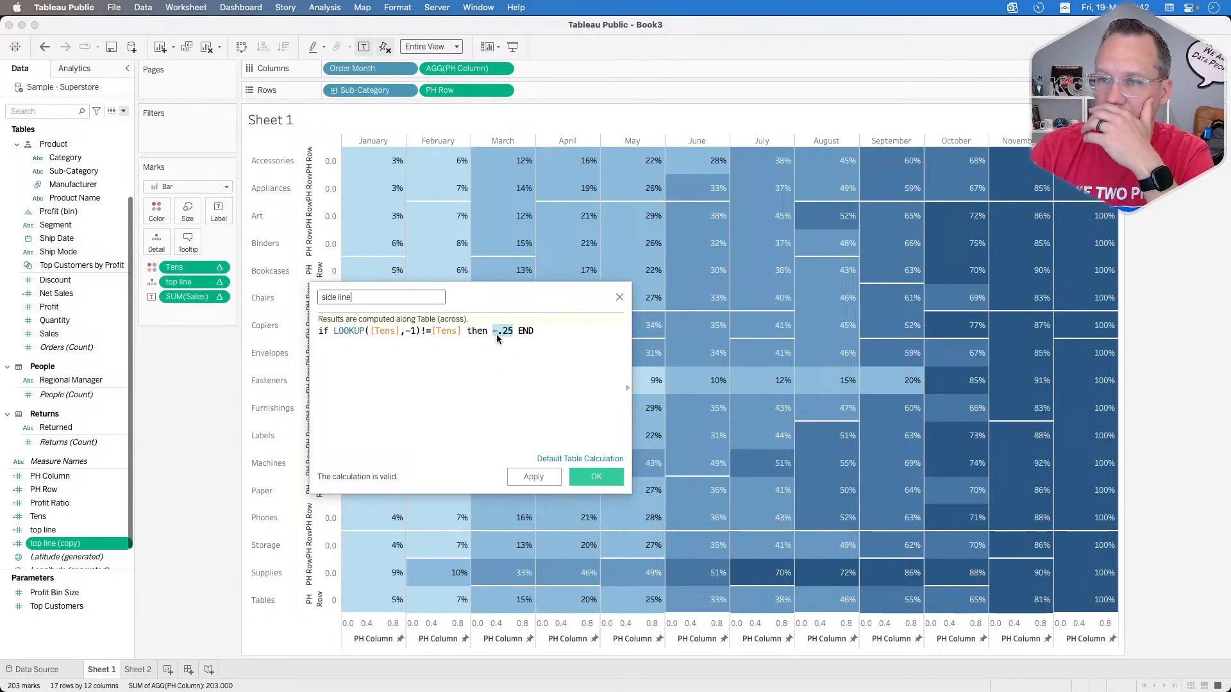
Step: Set the value returned by the side line calculation to 1 and save it
click(497, 335)
drag(506, 330, 490, 331)
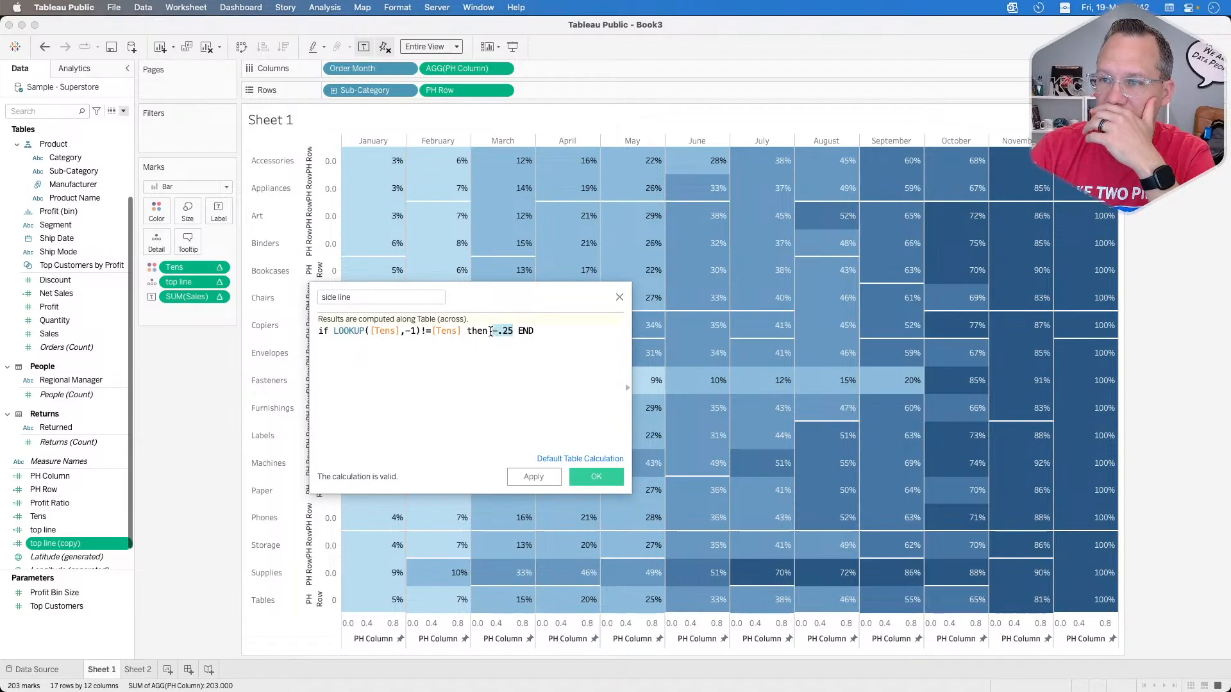
text(1)
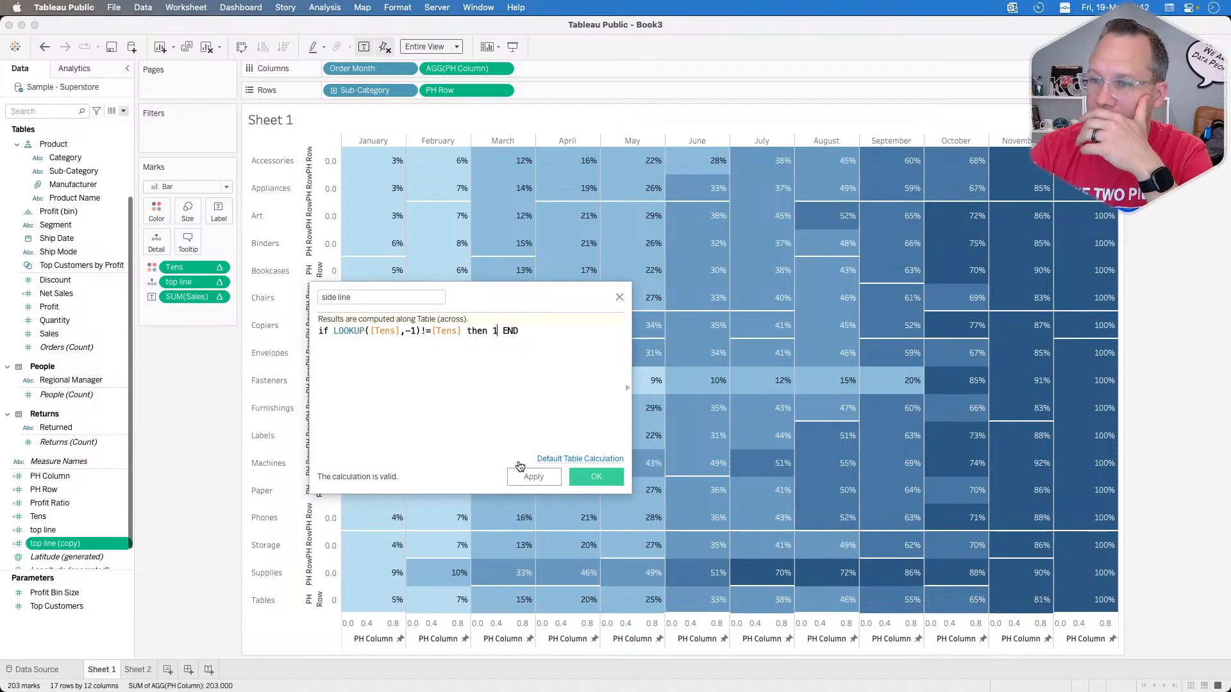
click(533, 476)
click(597, 477)
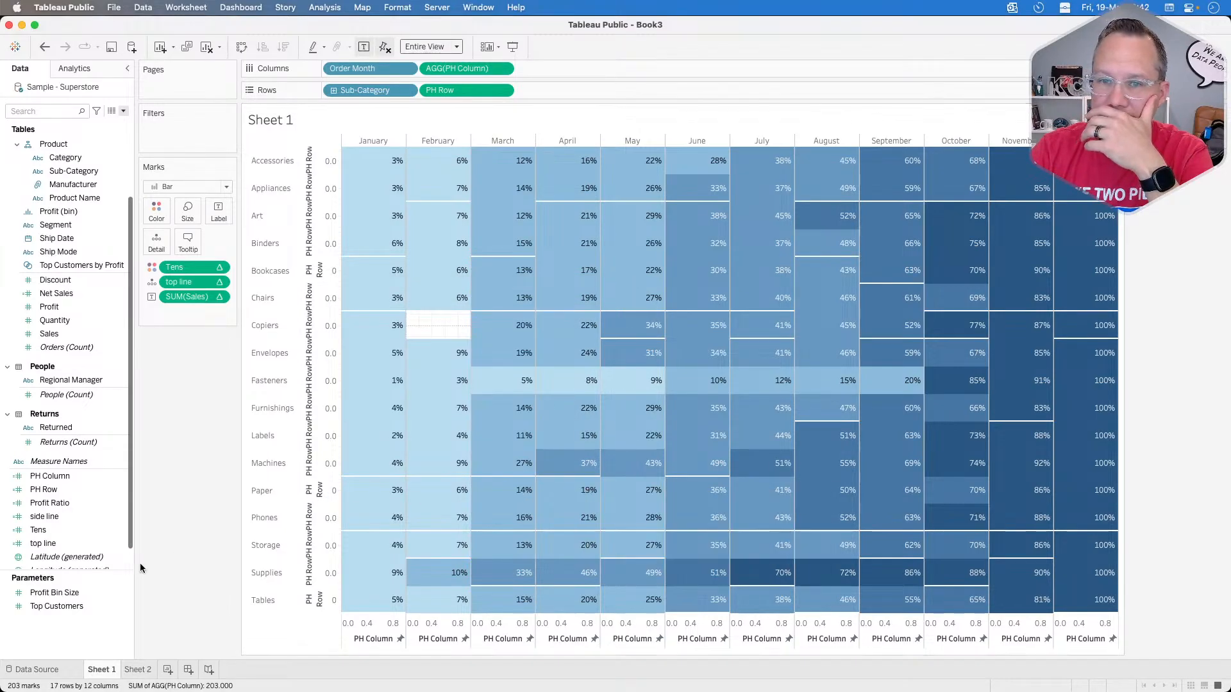
Step: Add side line to Detail and compute its nested Tens calculation using specific dimensions Order Month and Sub-Category, with PH Row excluded
drag(56, 518, 157, 248)
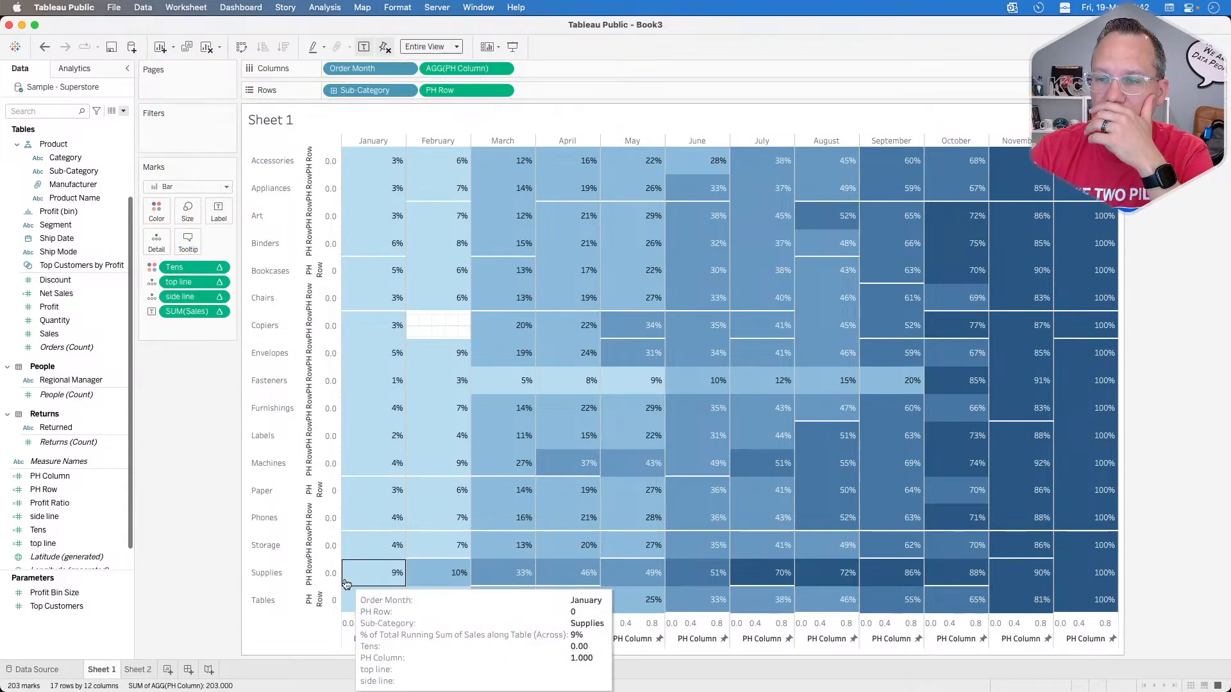
click(218, 297)
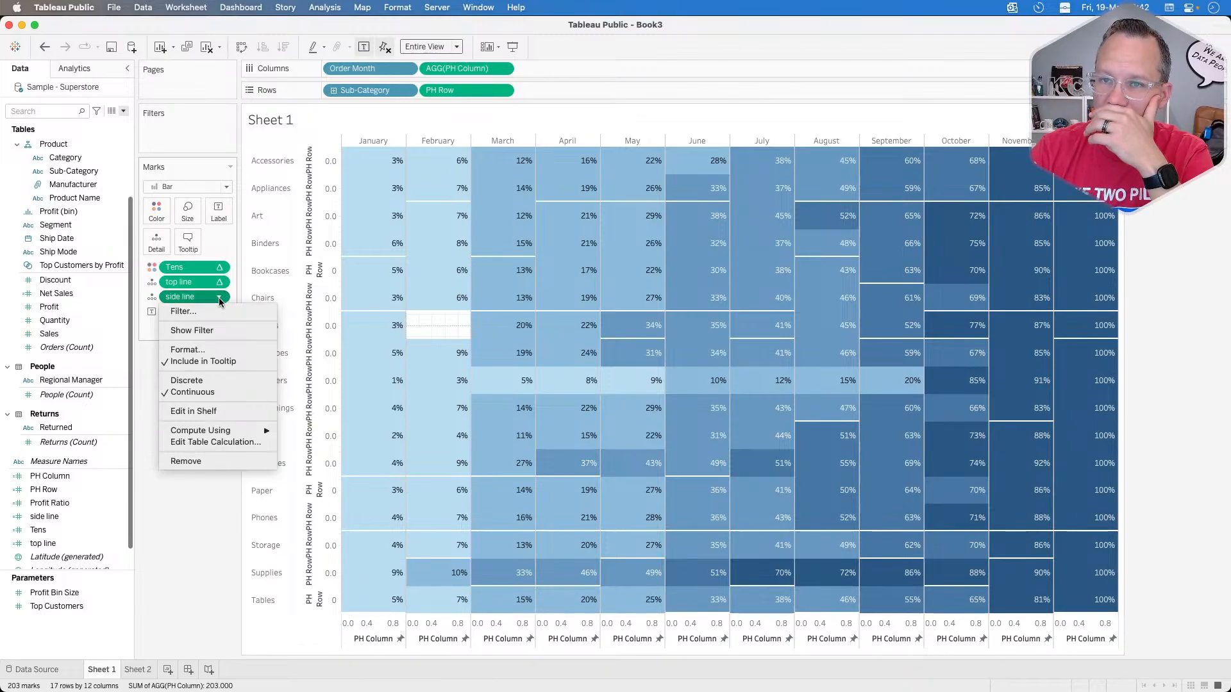
click(212, 442)
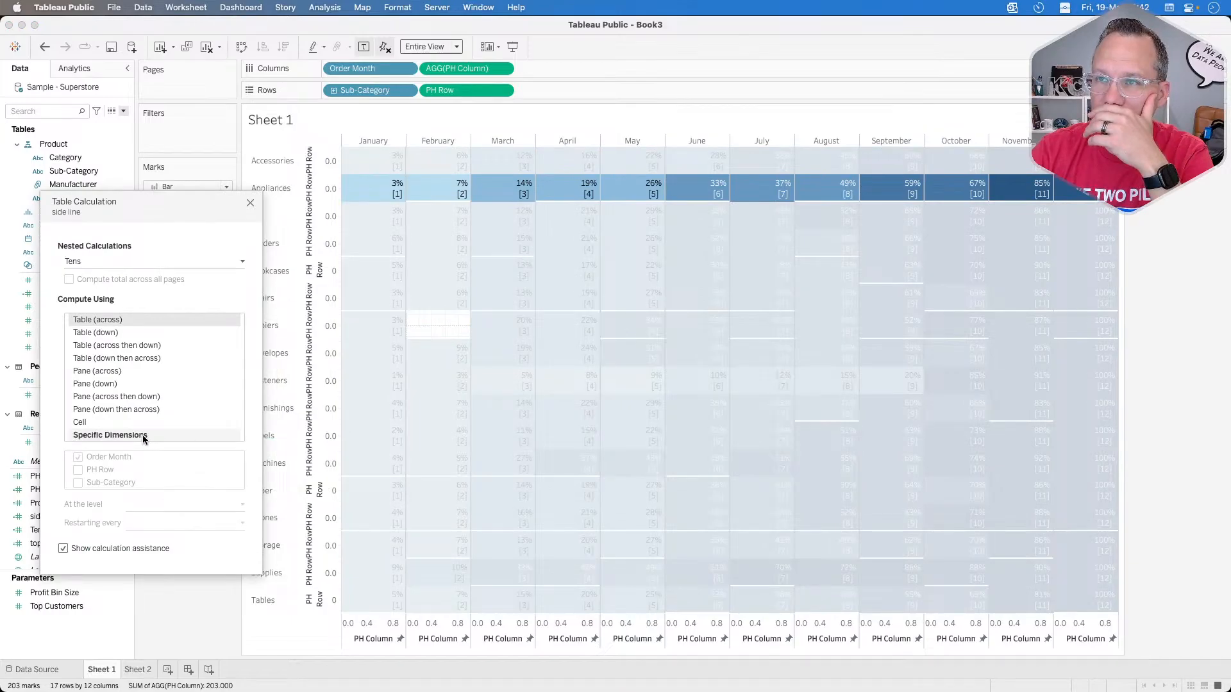
click(143, 437)
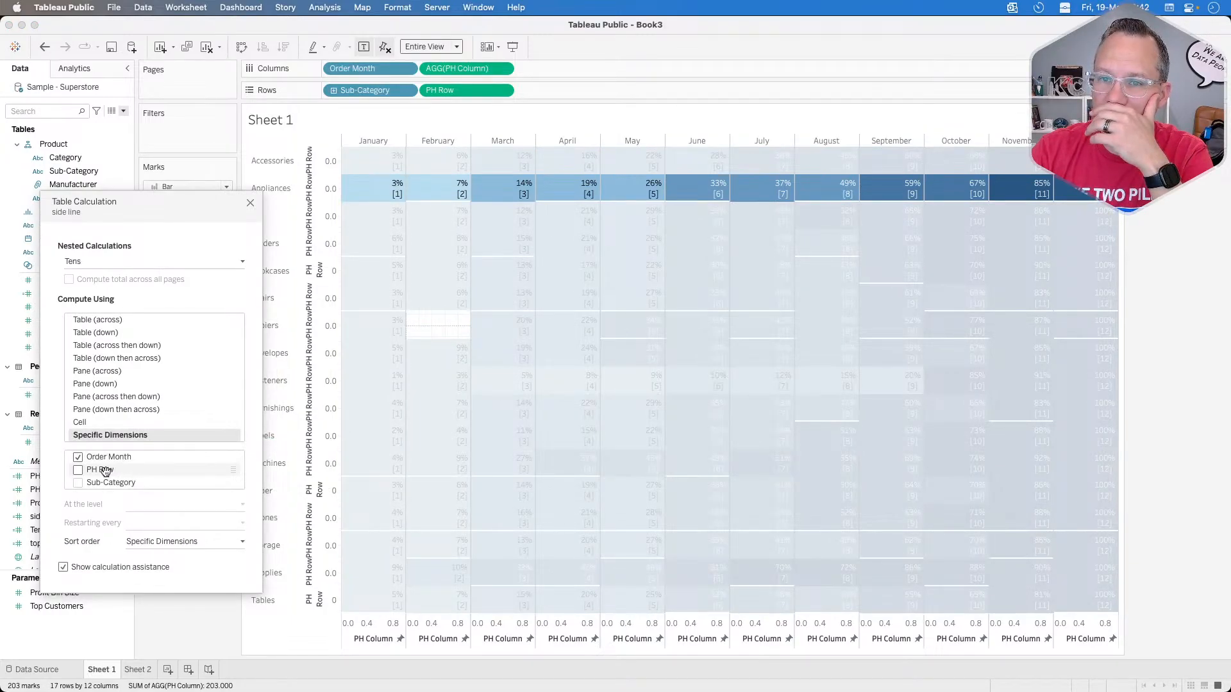
click(78, 484)
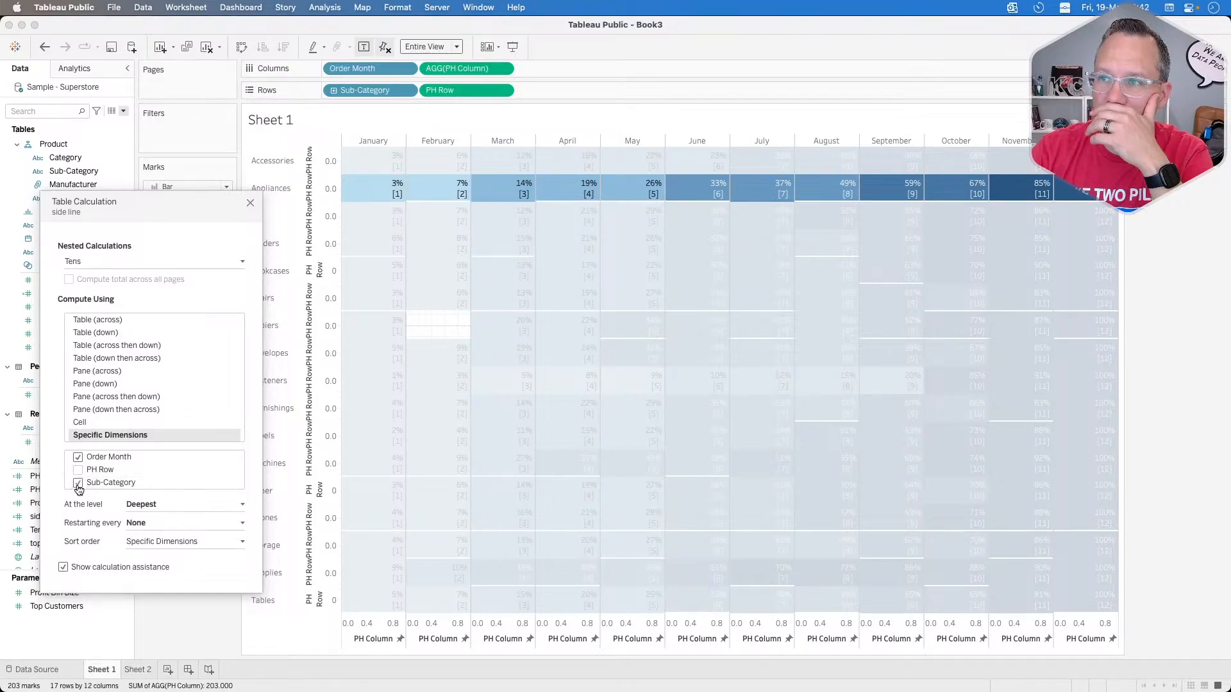
click(183, 616)
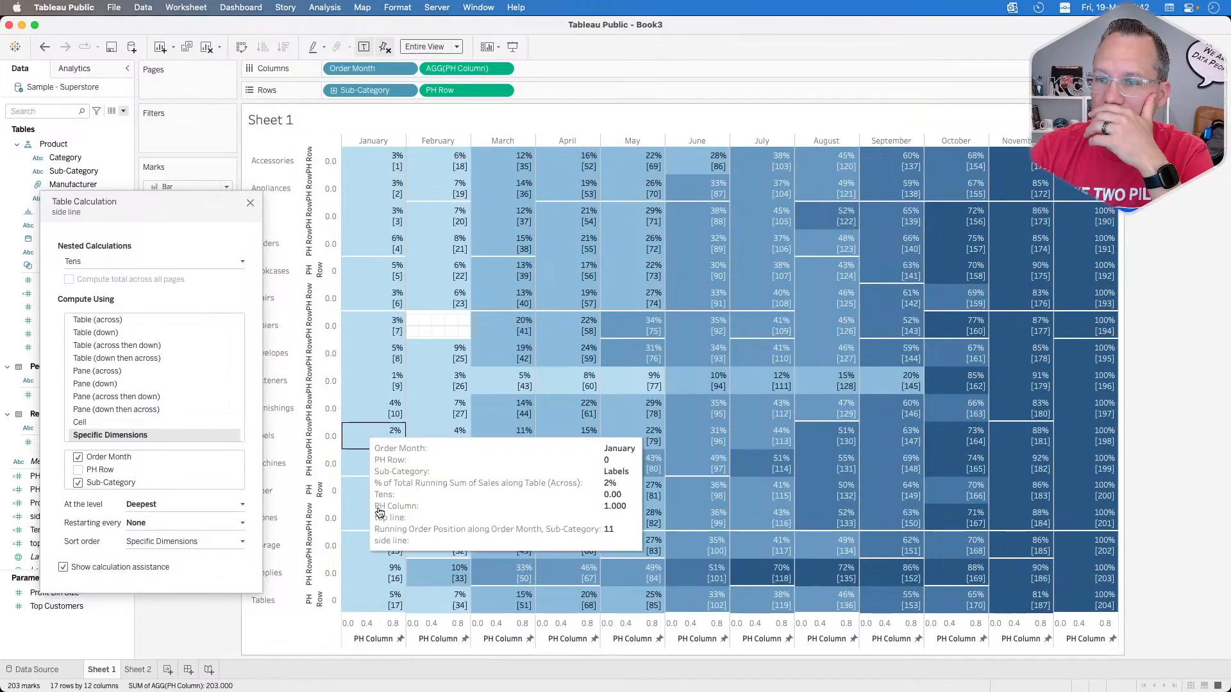
right_click(375, 620)
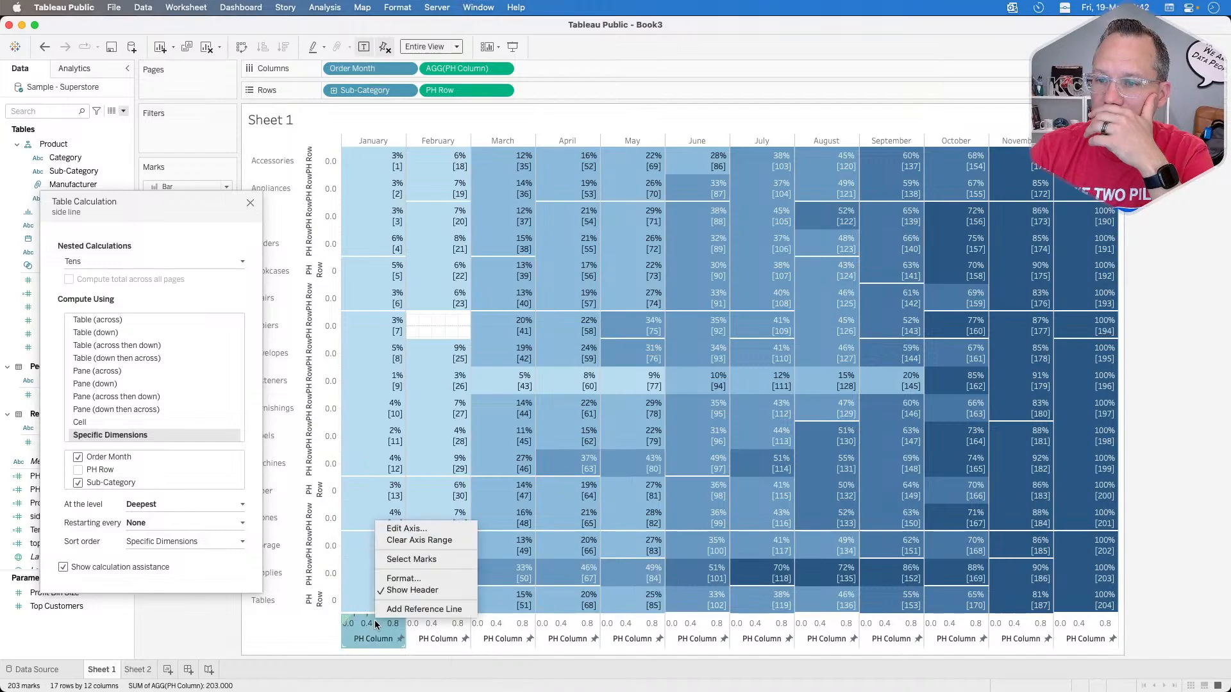
click(403, 528)
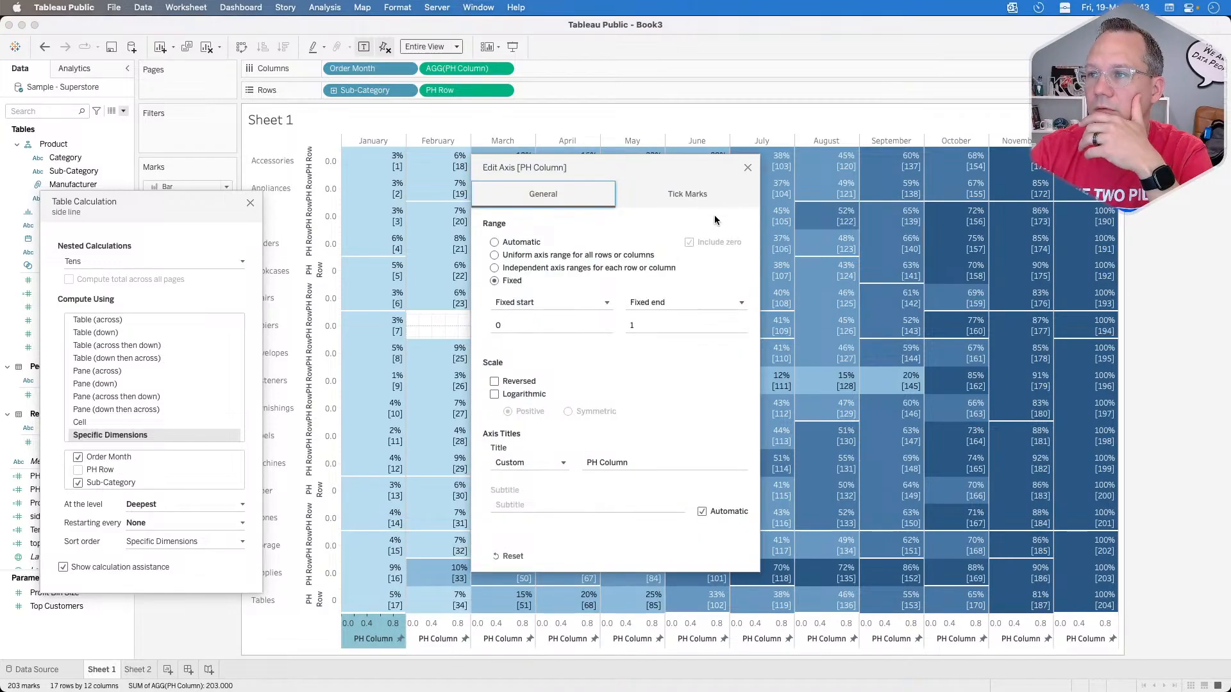
click(747, 167)
Step: Add a per-pane reference line to the PH Column axis using the average of side line
right_click(368, 627)
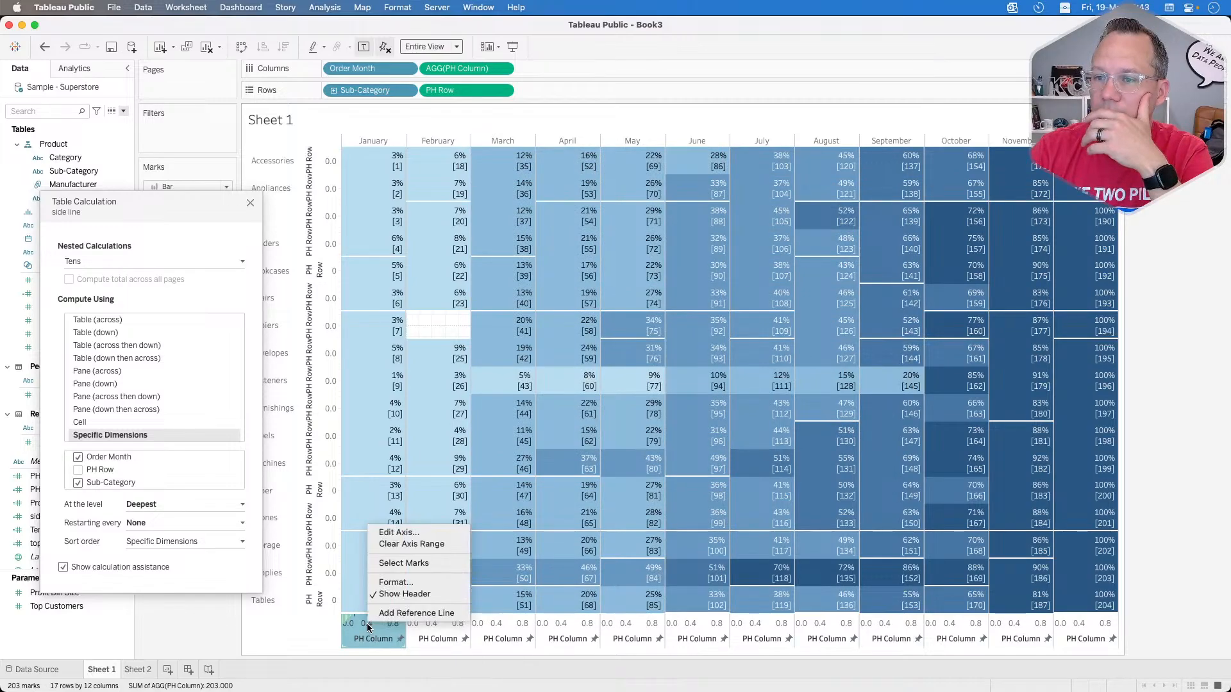
click(416, 613)
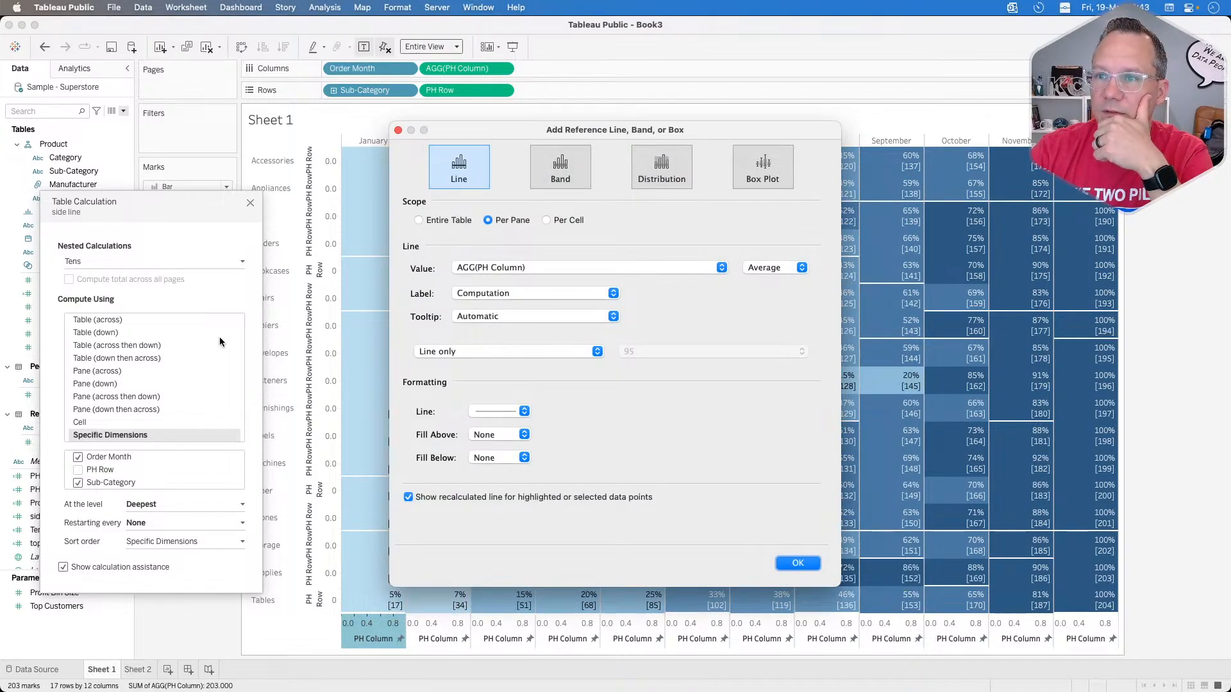
click(564, 266)
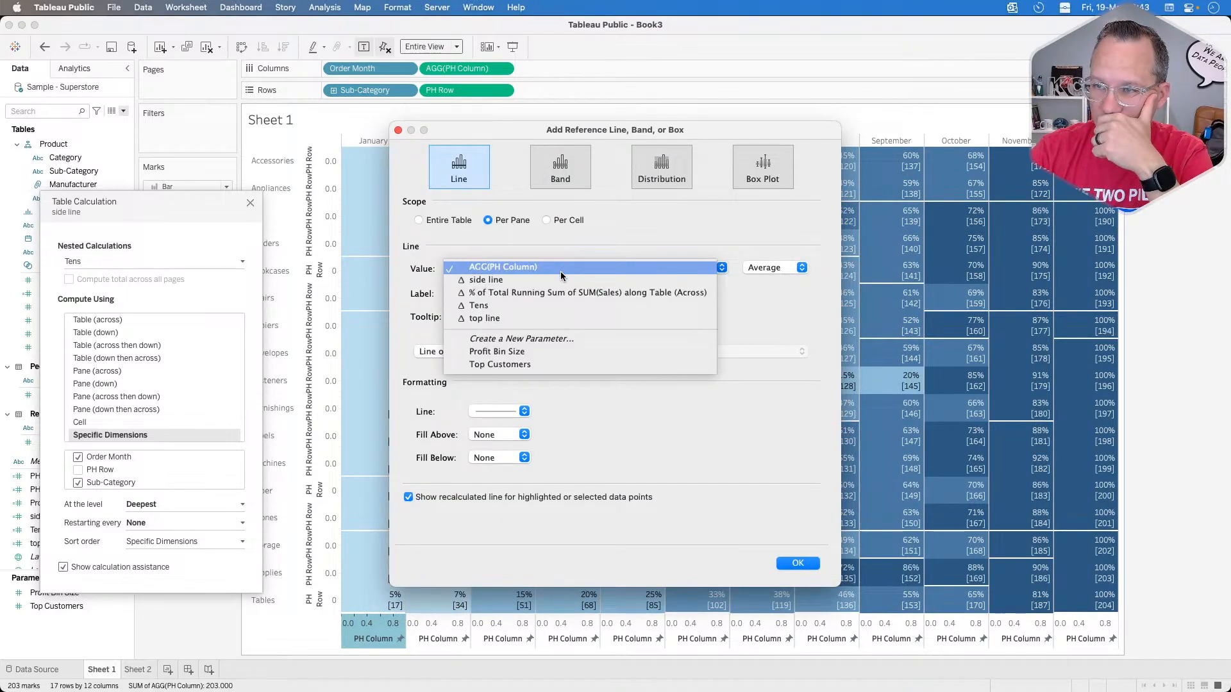
click(559, 277)
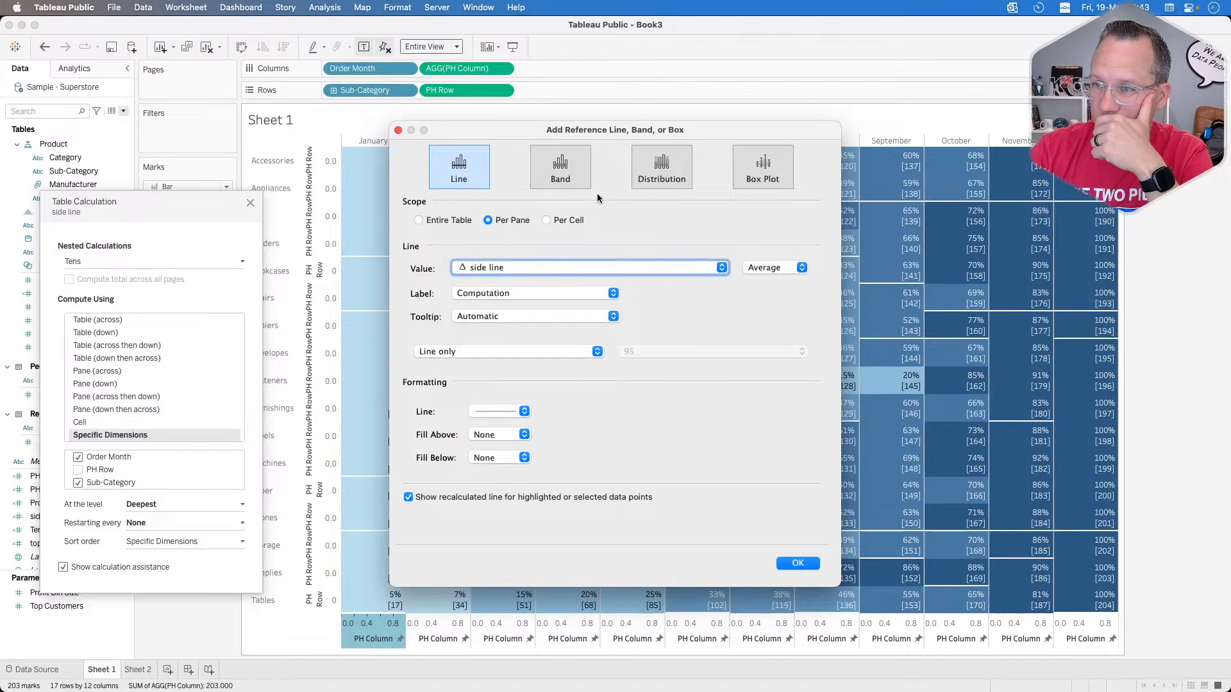
drag(634, 130, 782, 109)
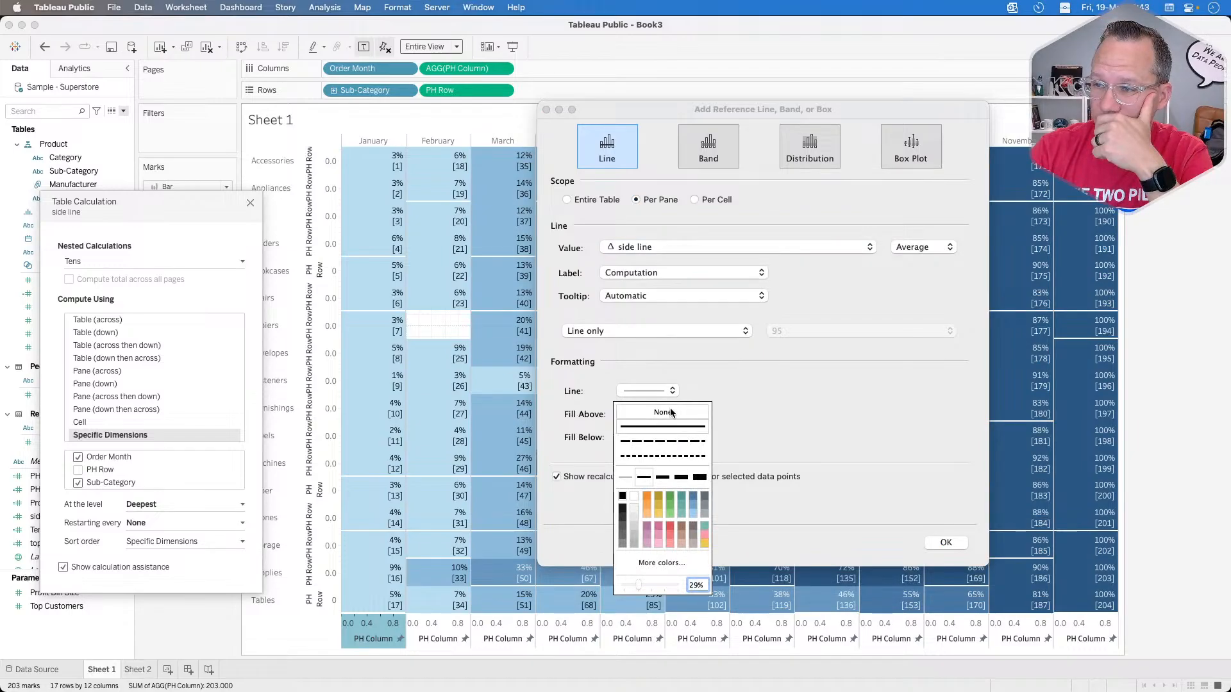
Step: Format the side line reference line as a solid white line at the thickest weight and full opacity
click(699, 477)
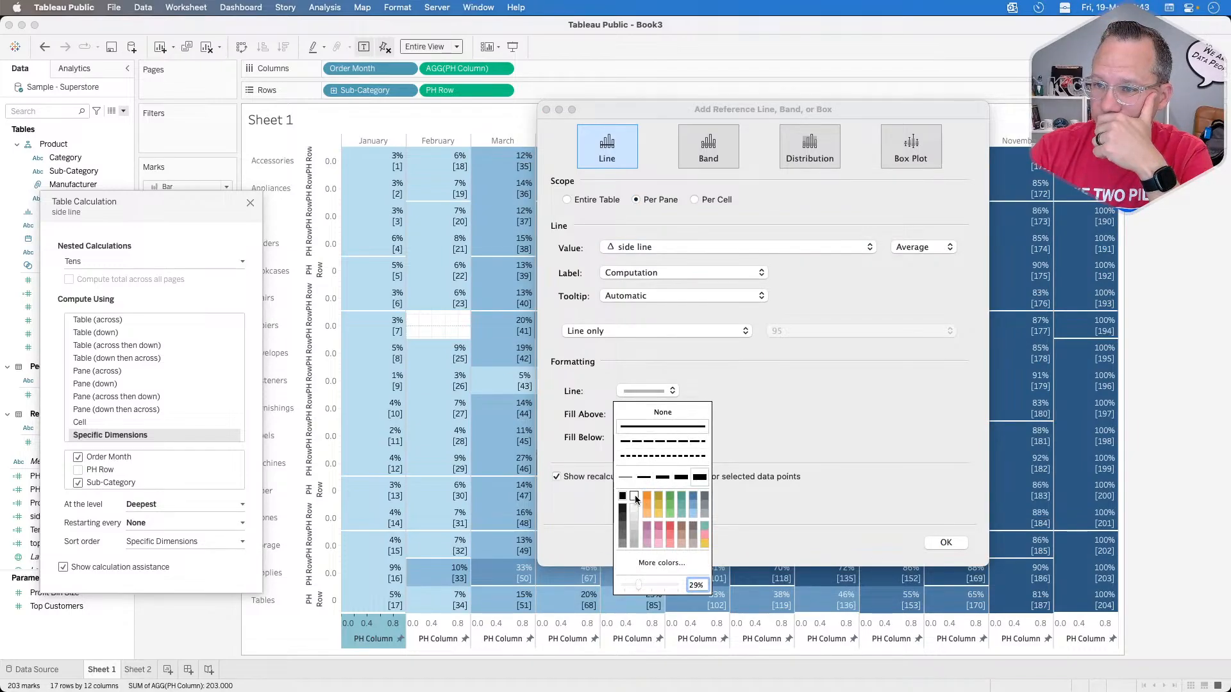
click(635, 498)
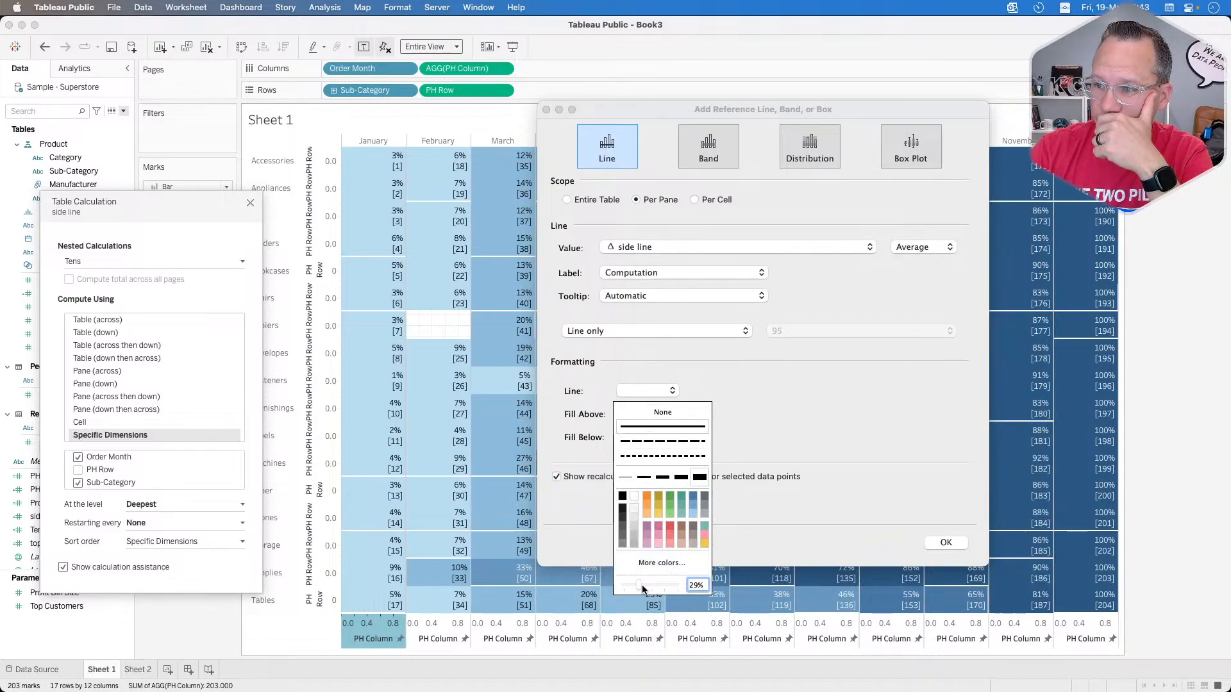
drag(638, 585, 717, 587)
Step: Set the side line reference line's label and tooltip to None and confirm the reference line
click(695, 272)
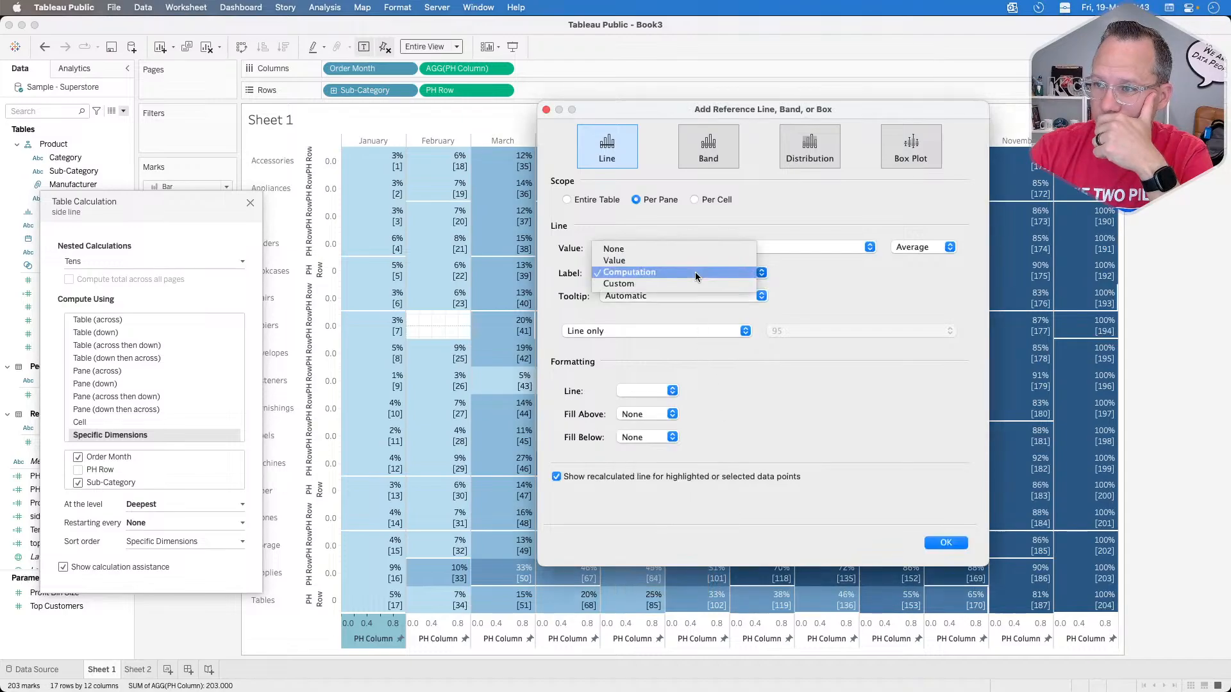
click(662, 250)
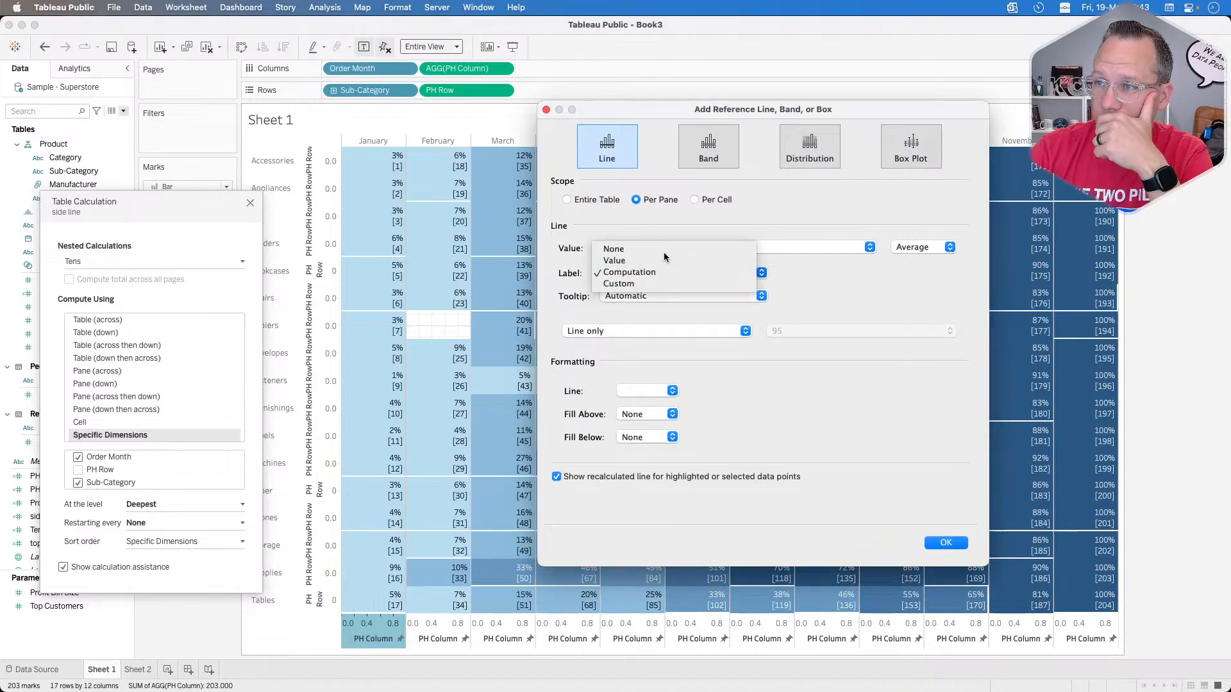
click(648, 295)
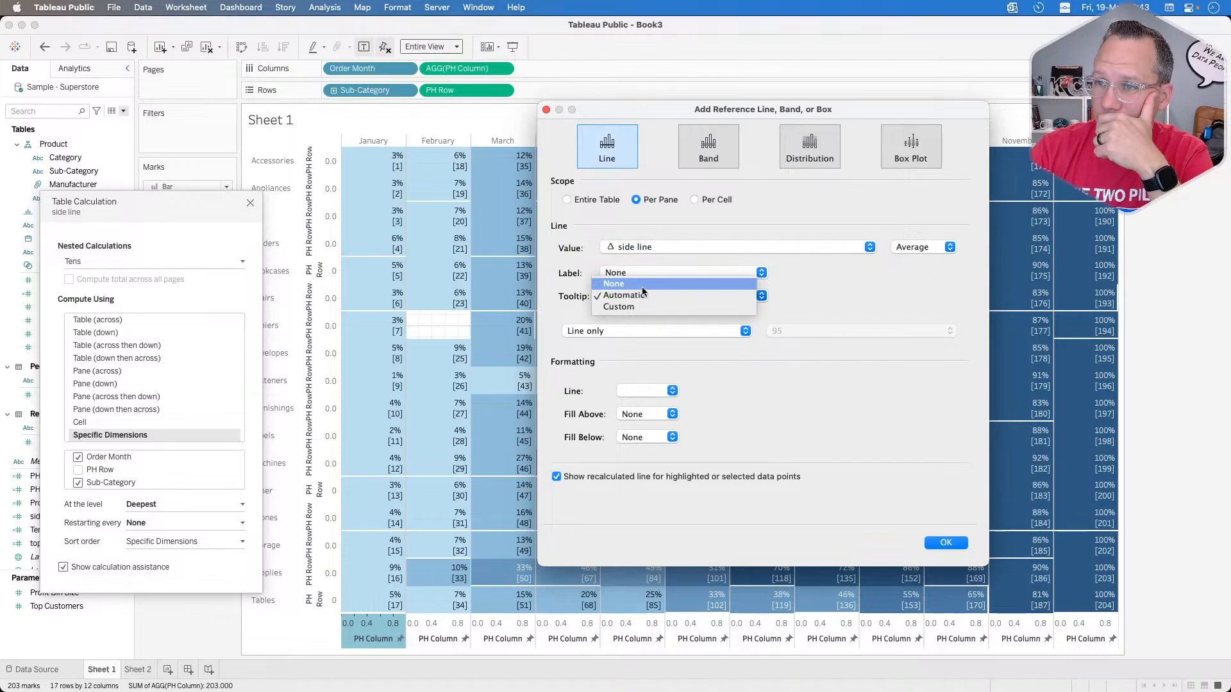
click(641, 286)
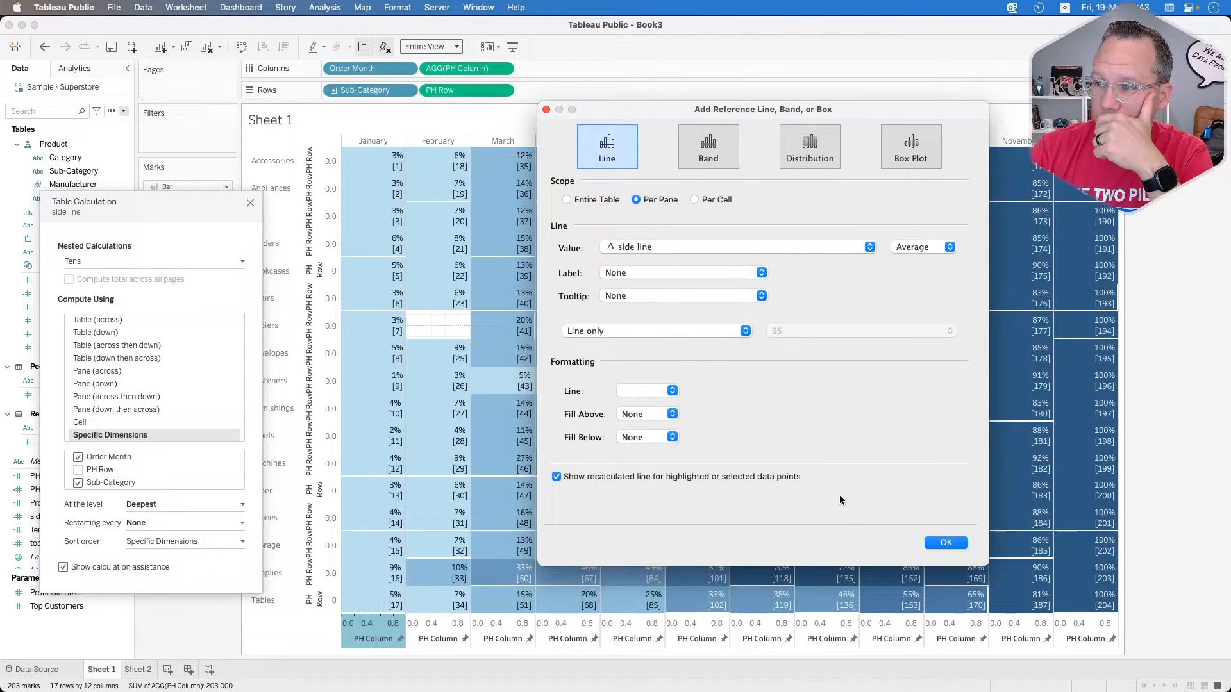
click(942, 542)
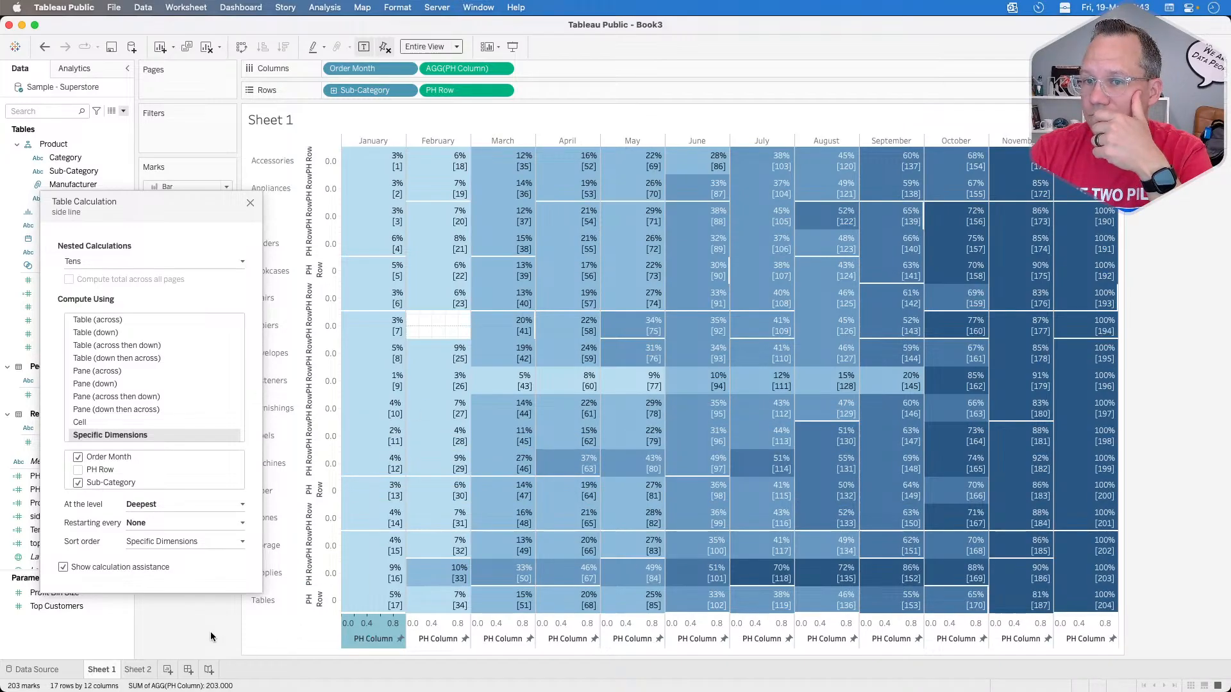
Step: Compute side line's nested Tens calculation using the specific dimensions Order Month and PH Row, with Sub-Category excluded
drag(112, 483, 112, 453)
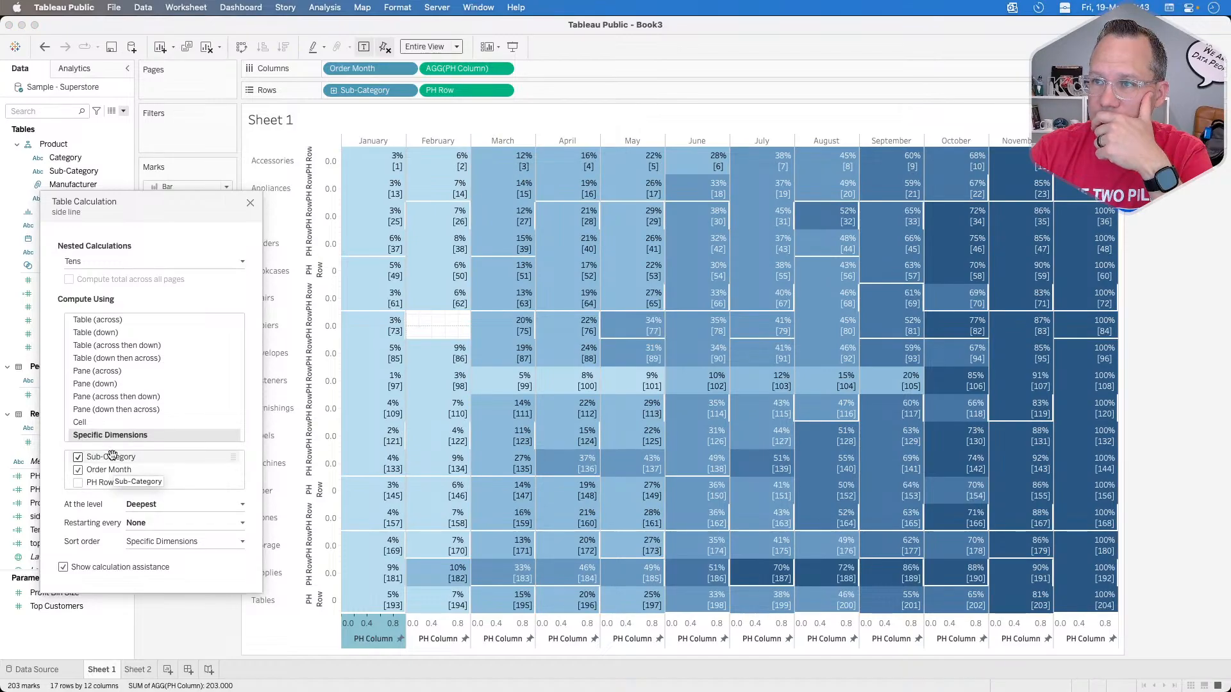
drag(111, 455, 106, 476)
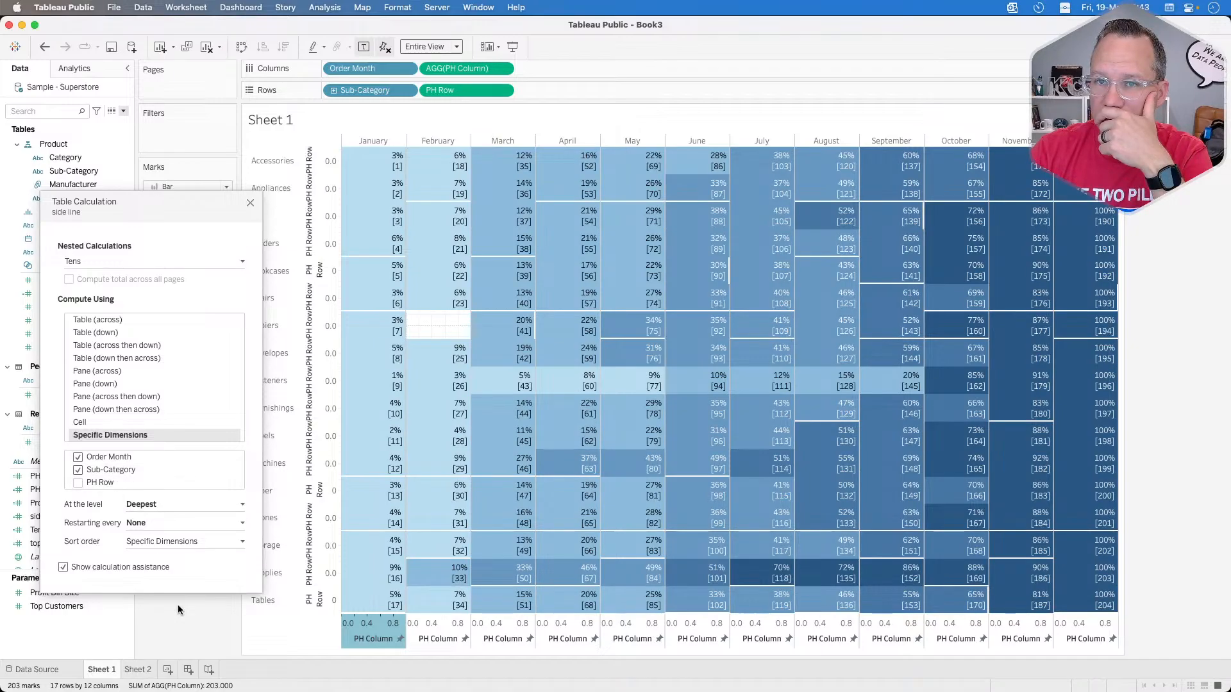
click(159, 260)
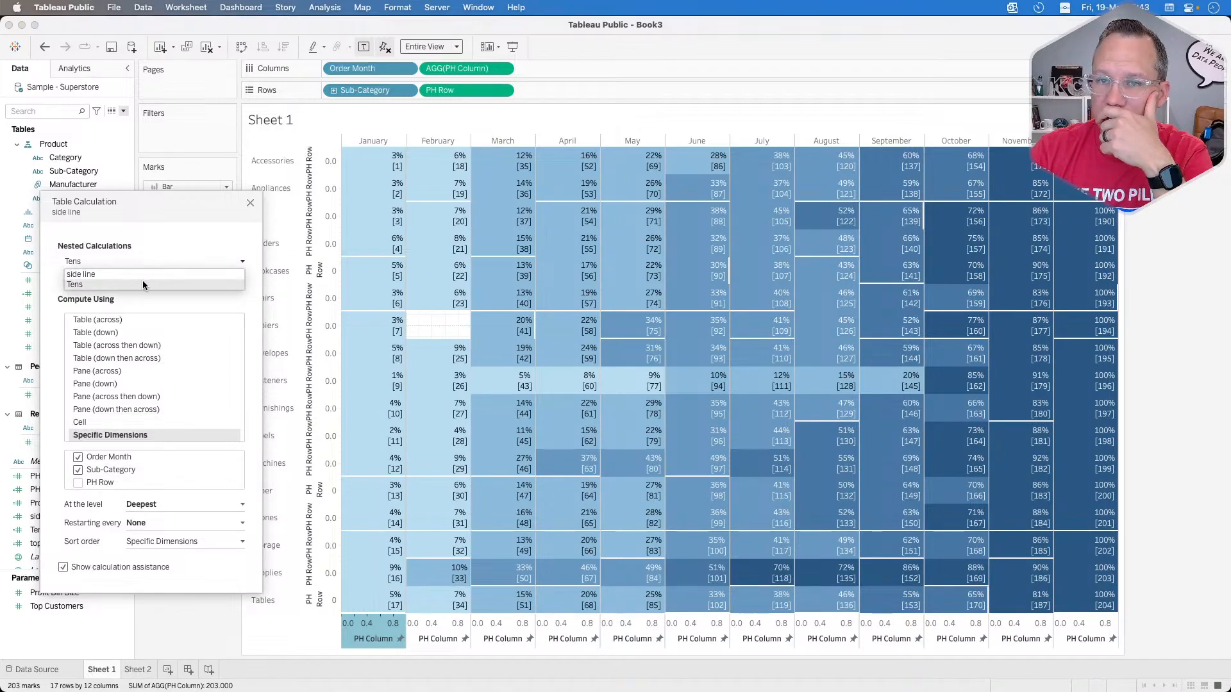
click(86, 483)
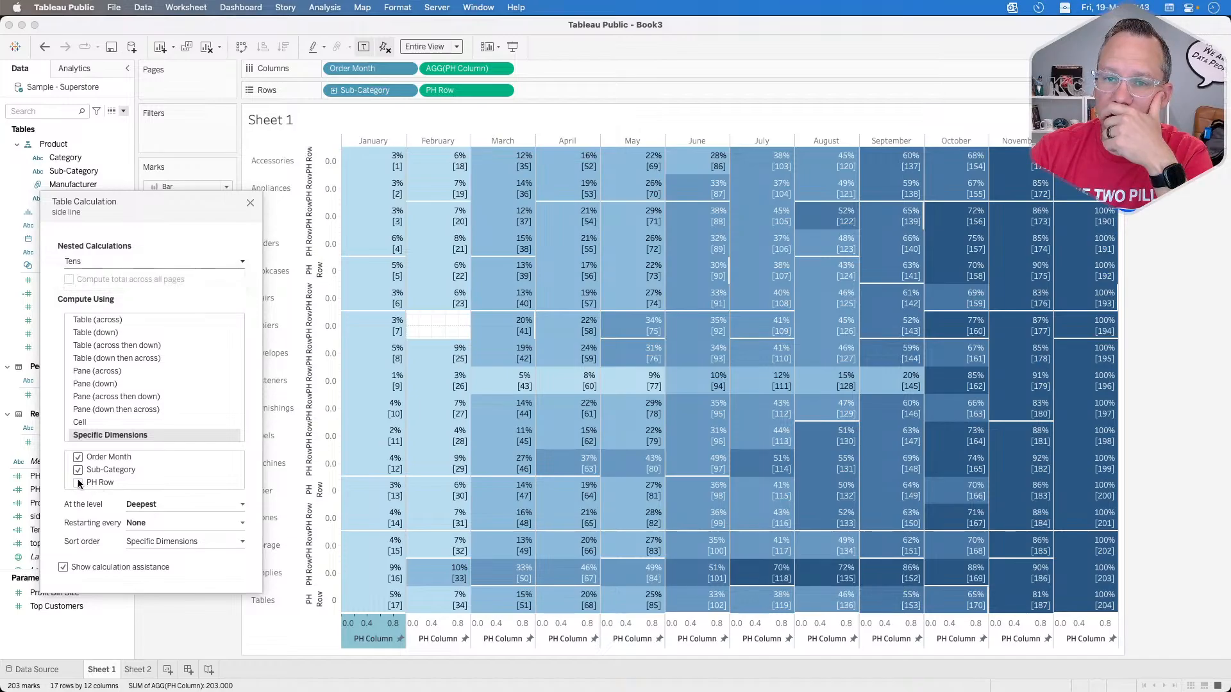
click(77, 470)
click(78, 483)
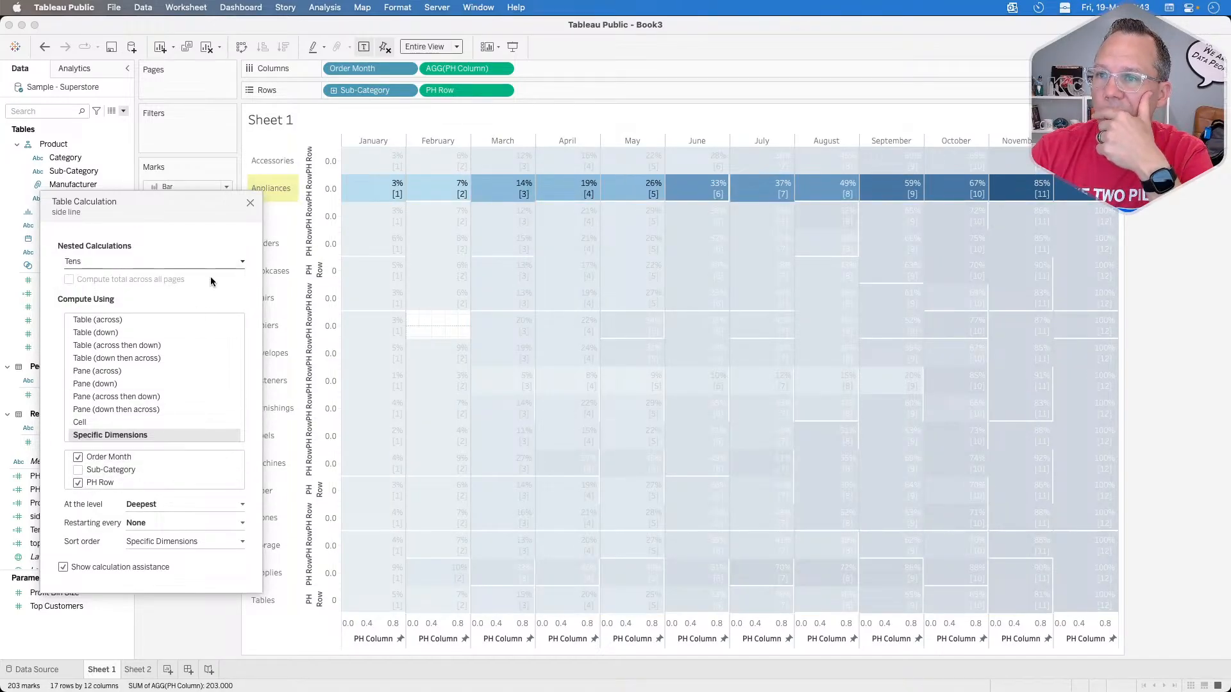
Step: Switch side line's own nested calculation to specific dimensions, using Sub-Category and PH Row, and close the table calculation settings
click(164, 264)
click(122, 275)
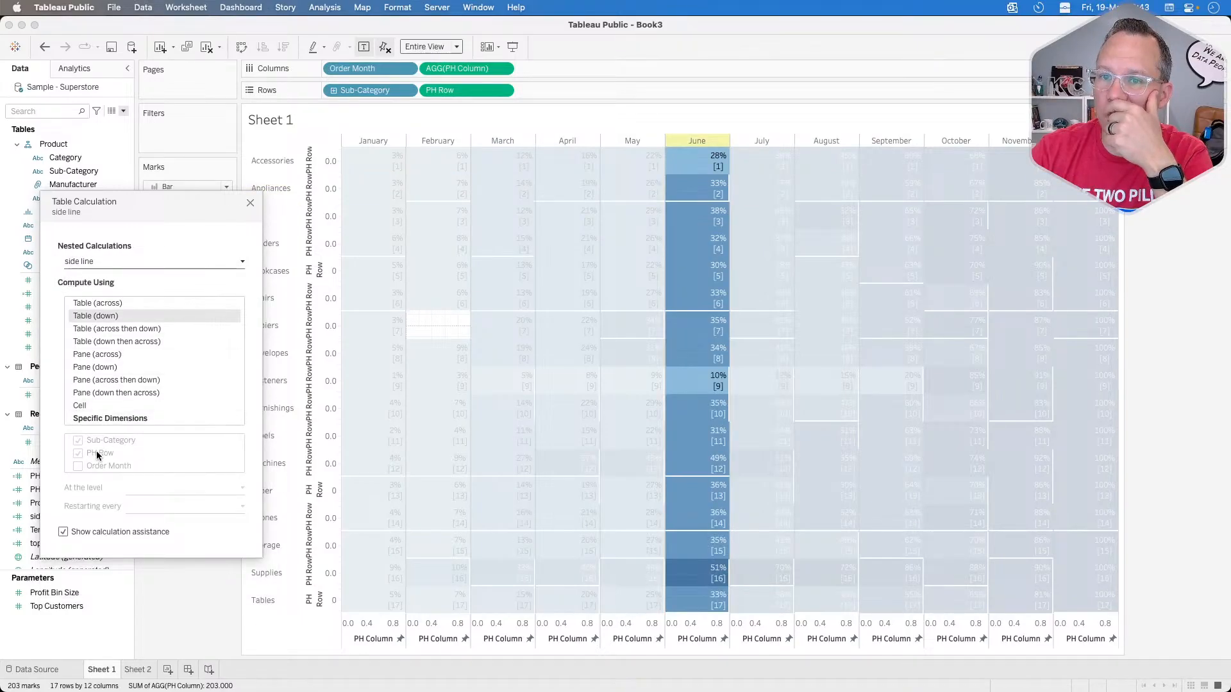
click(94, 420)
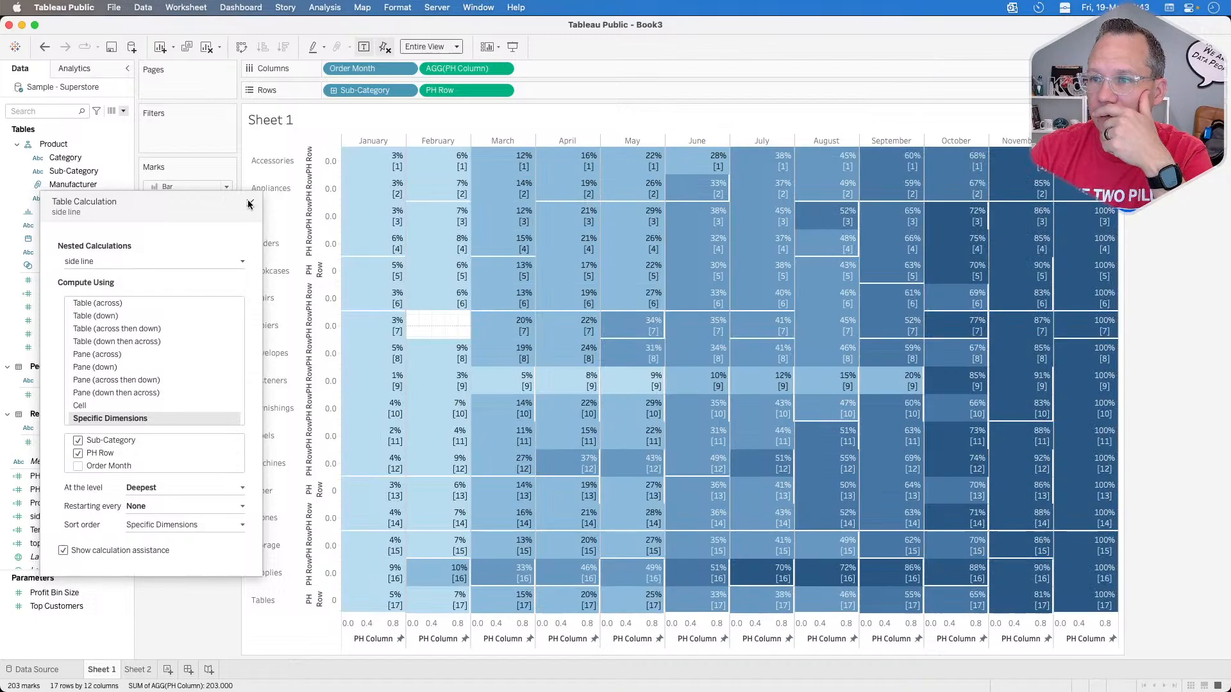
click(250, 203)
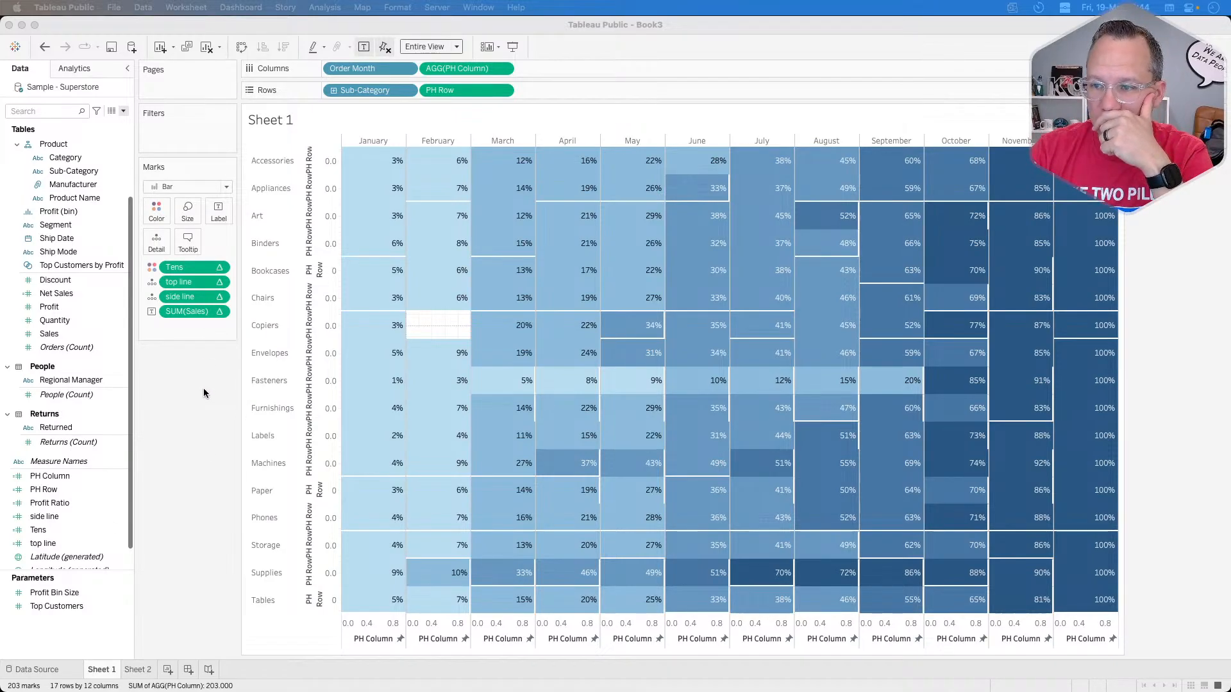
Step: Compute side line's own nested calculation by PH Row and Order Month in that order, with Sub-Category excluded
click(221, 299)
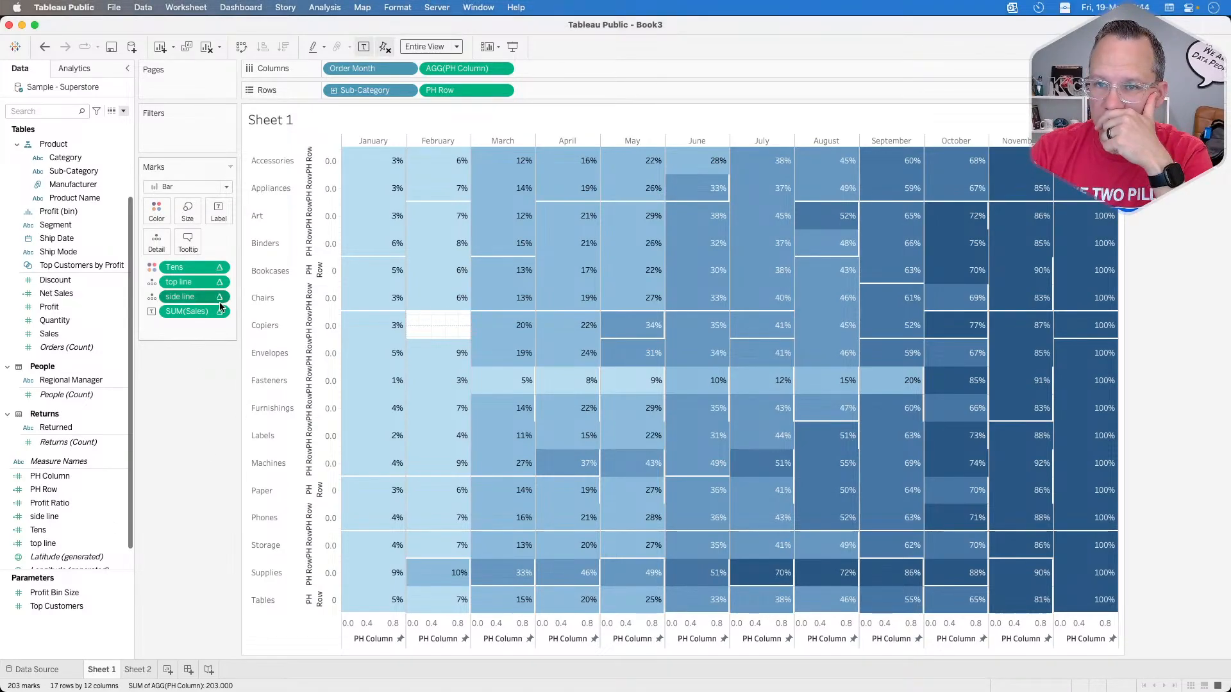
click(219, 299)
mouse_move(216, 423)
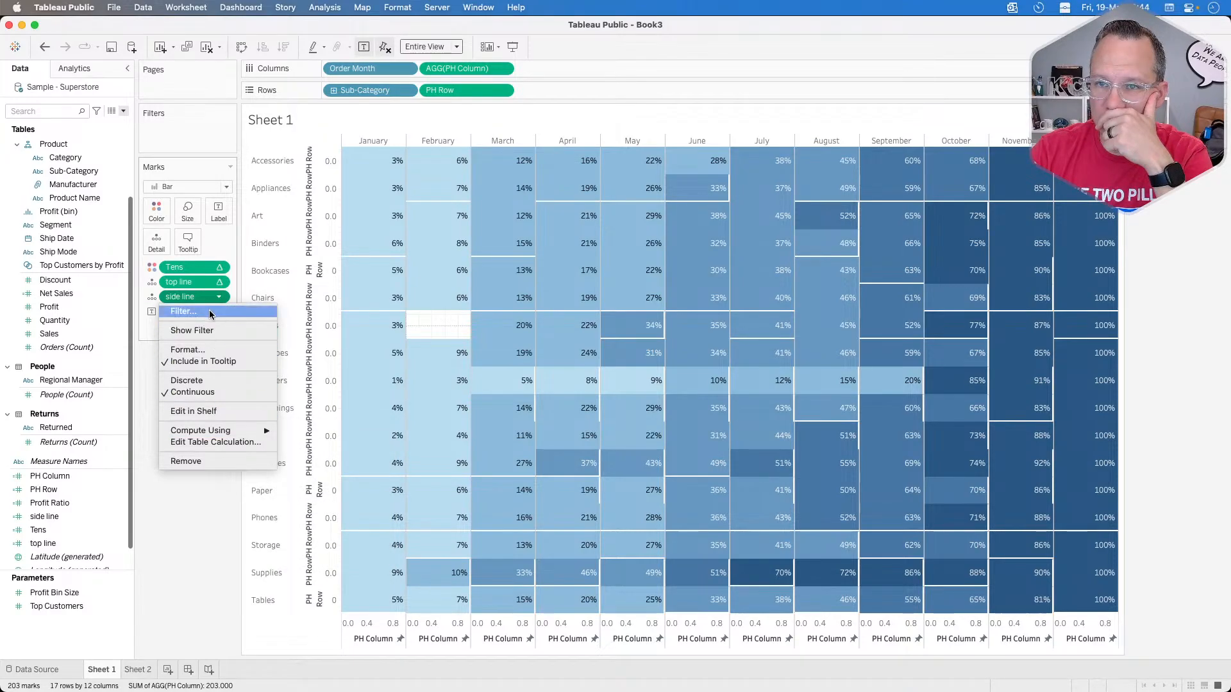
click(215, 441)
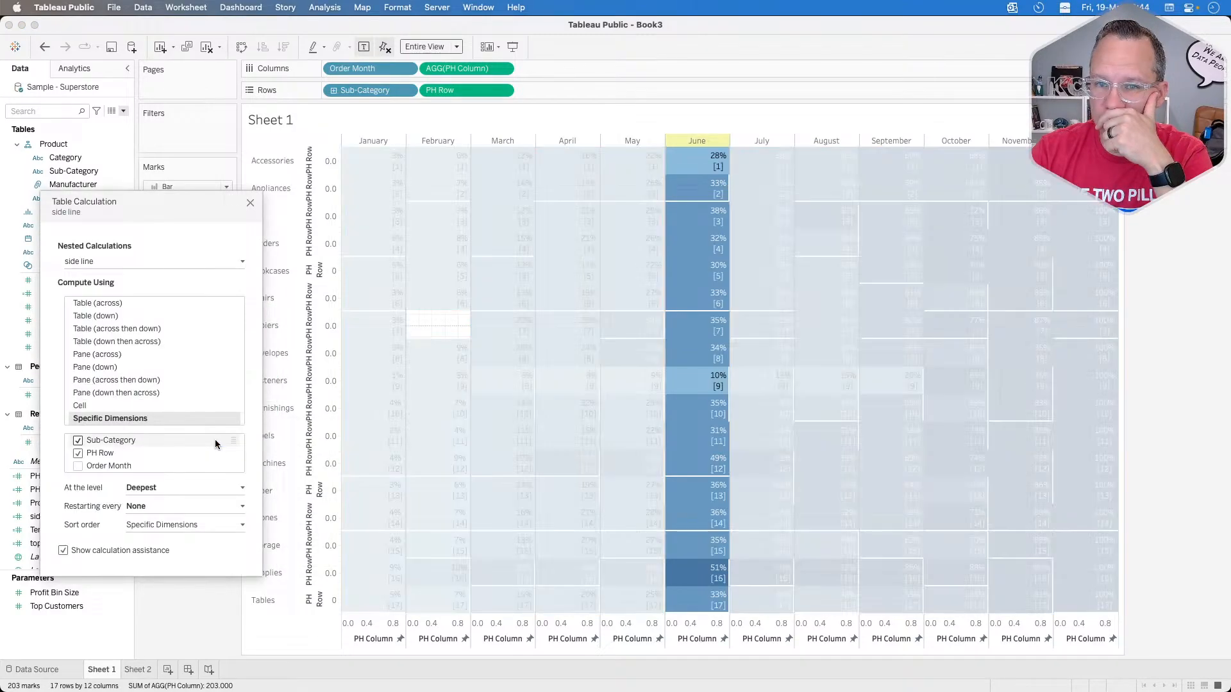
drag(95, 454, 100, 440)
click(77, 453)
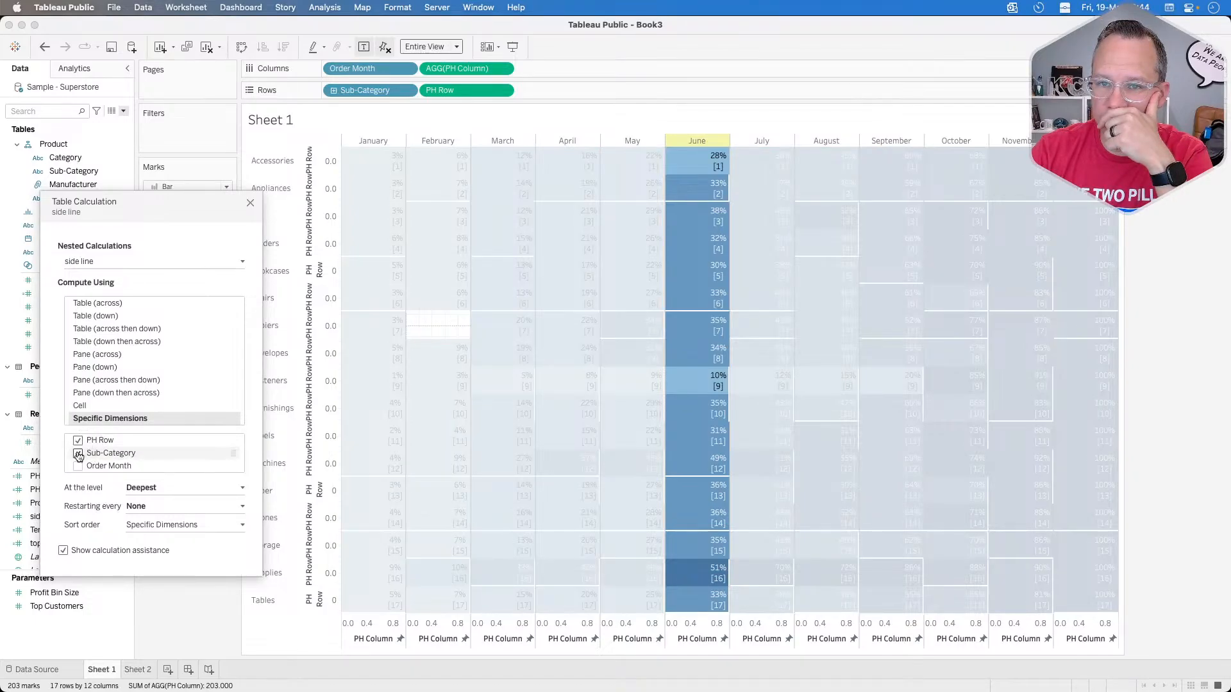
click(77, 467)
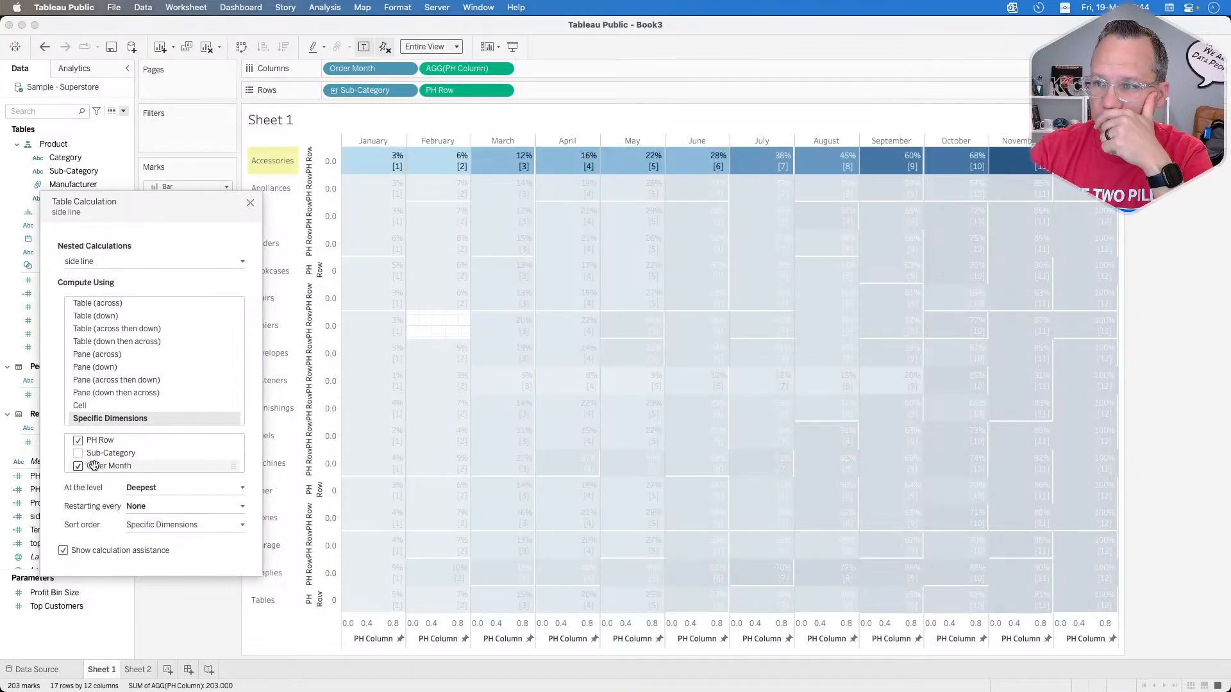
drag(94, 466, 112, 443)
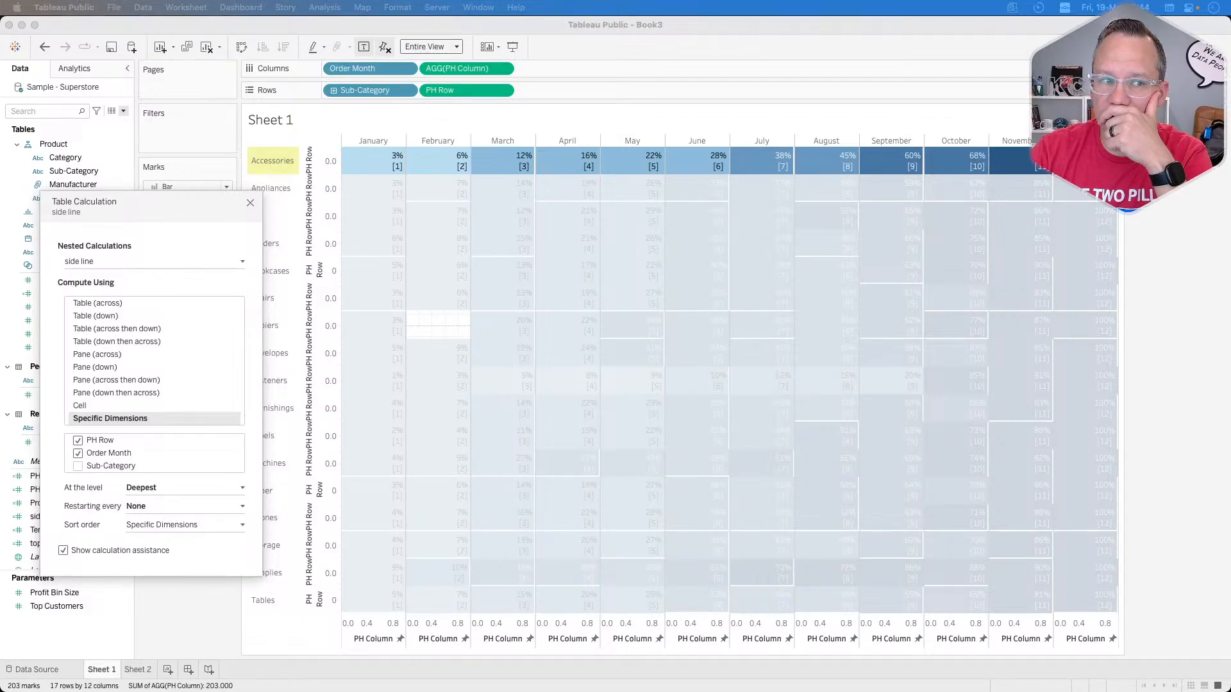
Step: Place PH Row above Order Month in side line's nested Tens calculation and close the table calculation settings
click(135, 260)
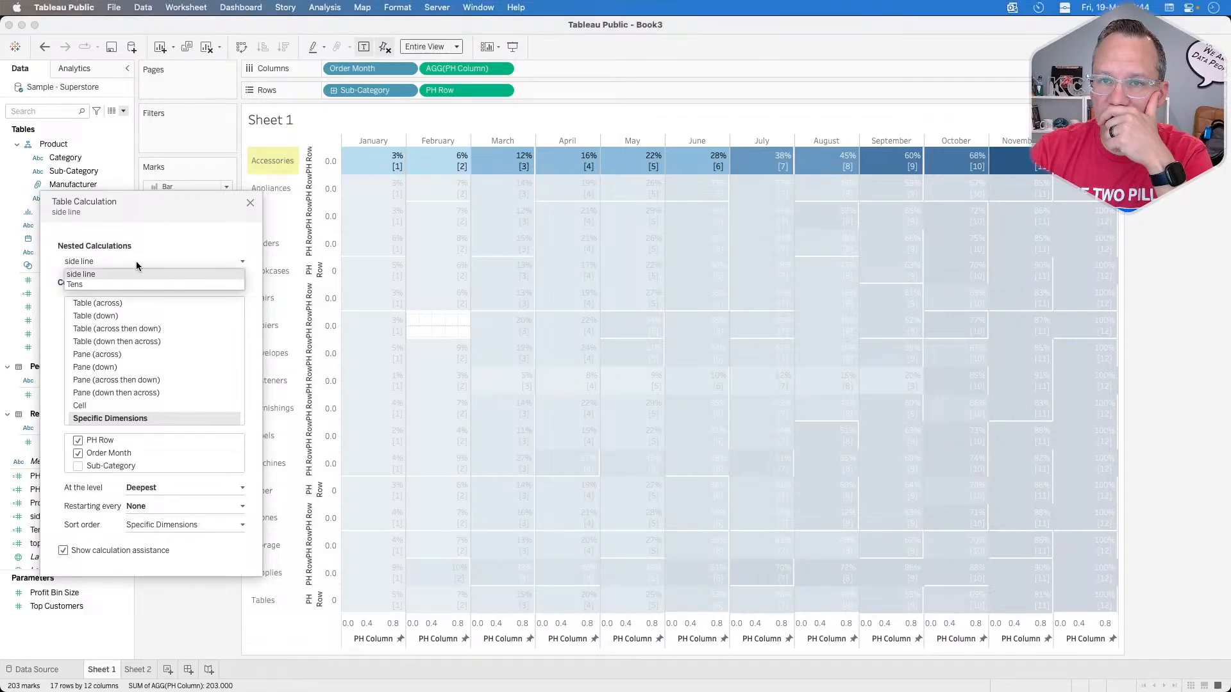
click(98, 284)
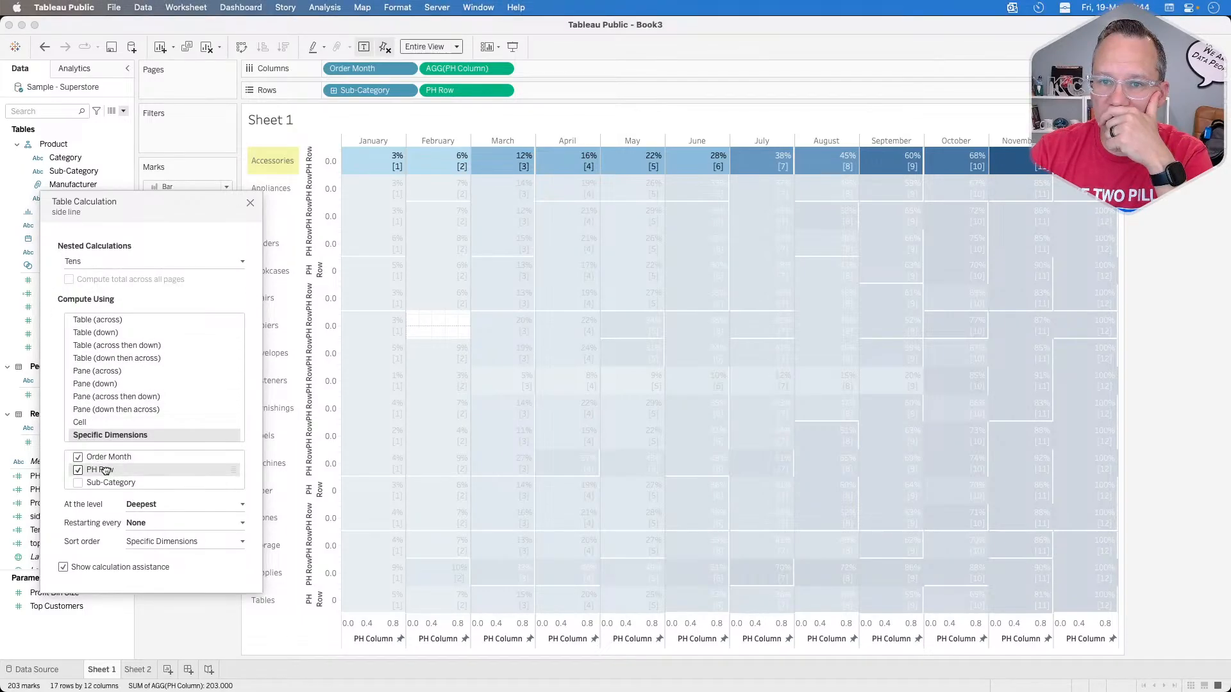
drag(104, 470, 112, 454)
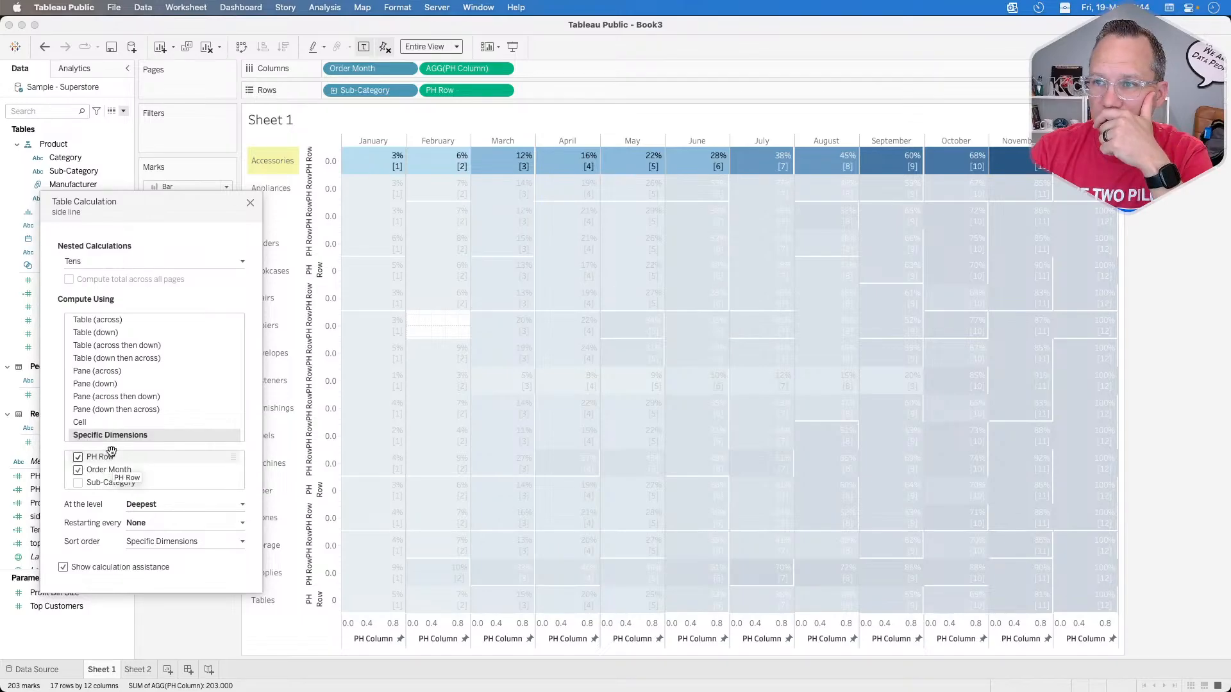
click(251, 204)
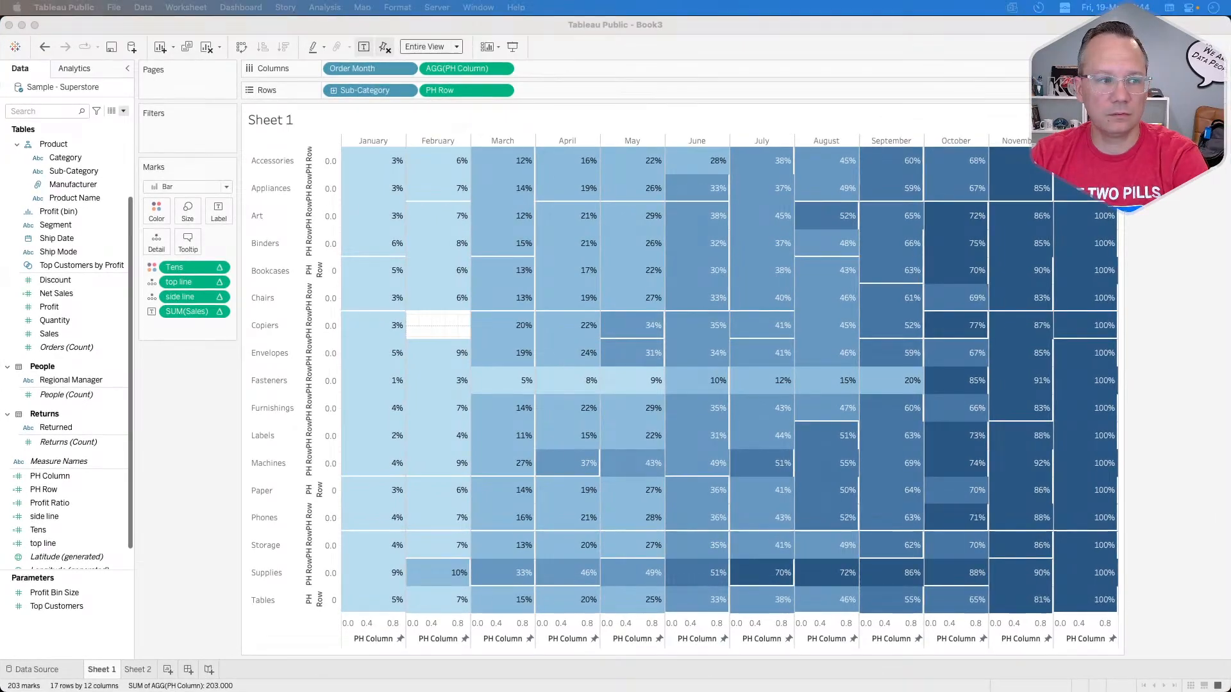
Step: Set the value returned by the side line calculation to 0 and apply the change
click(186, 403)
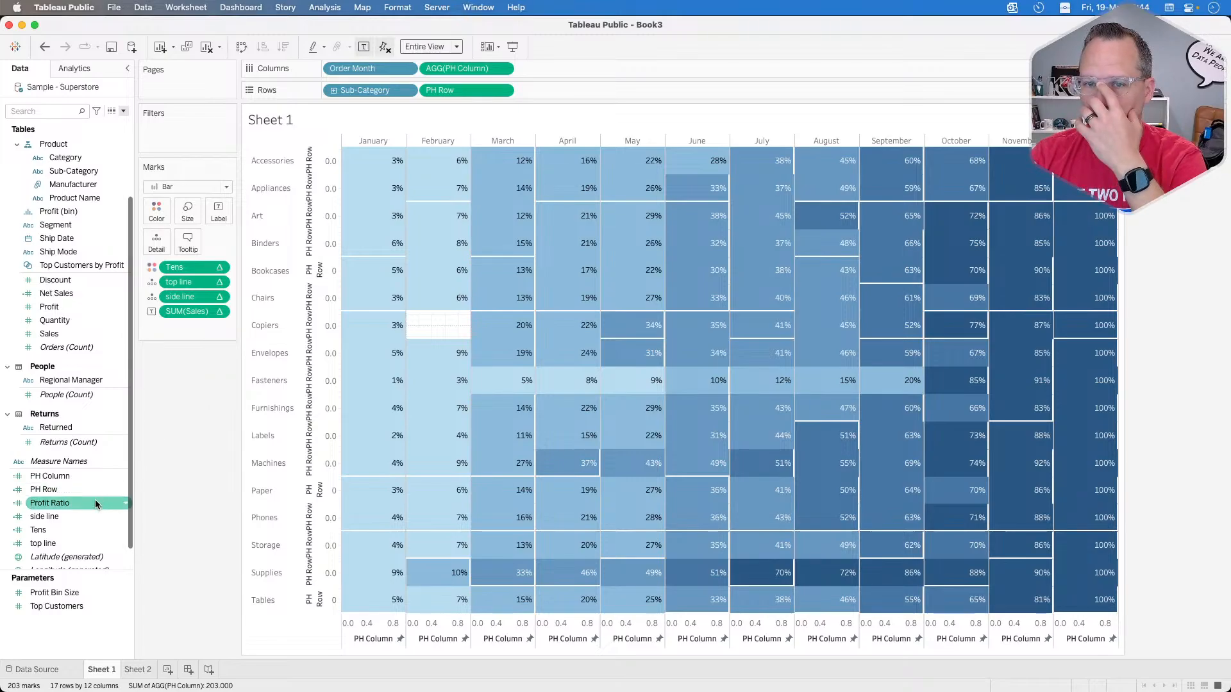
right_click(56, 523)
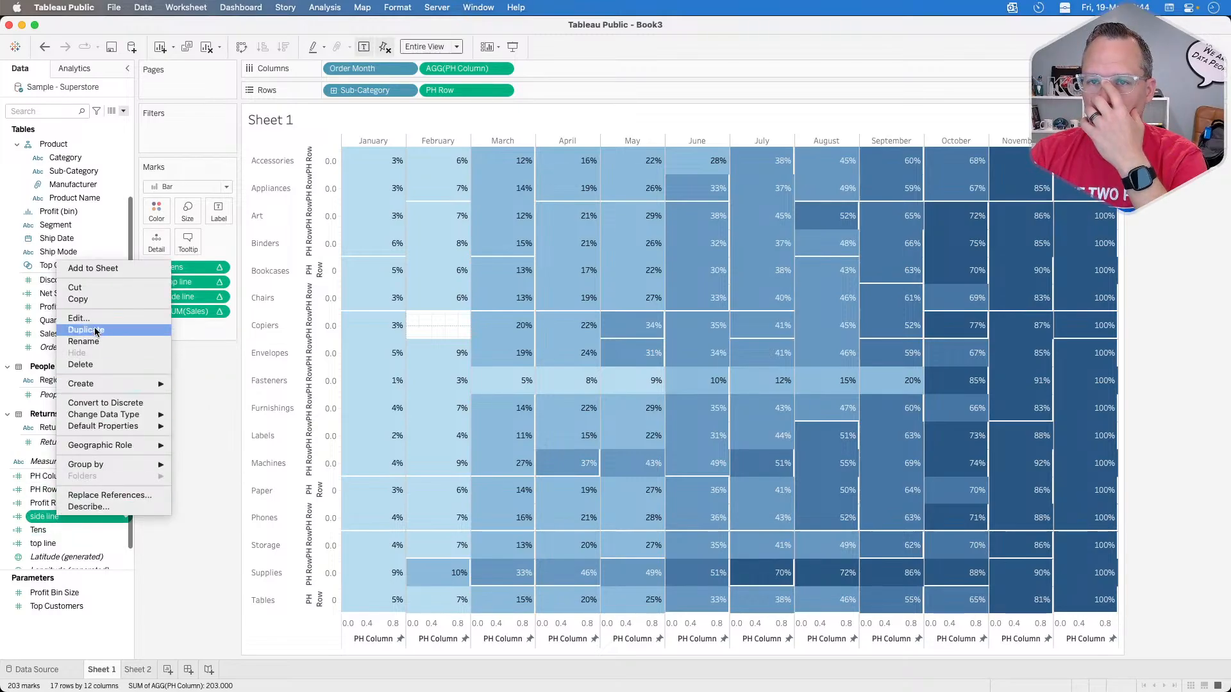
click(70, 316)
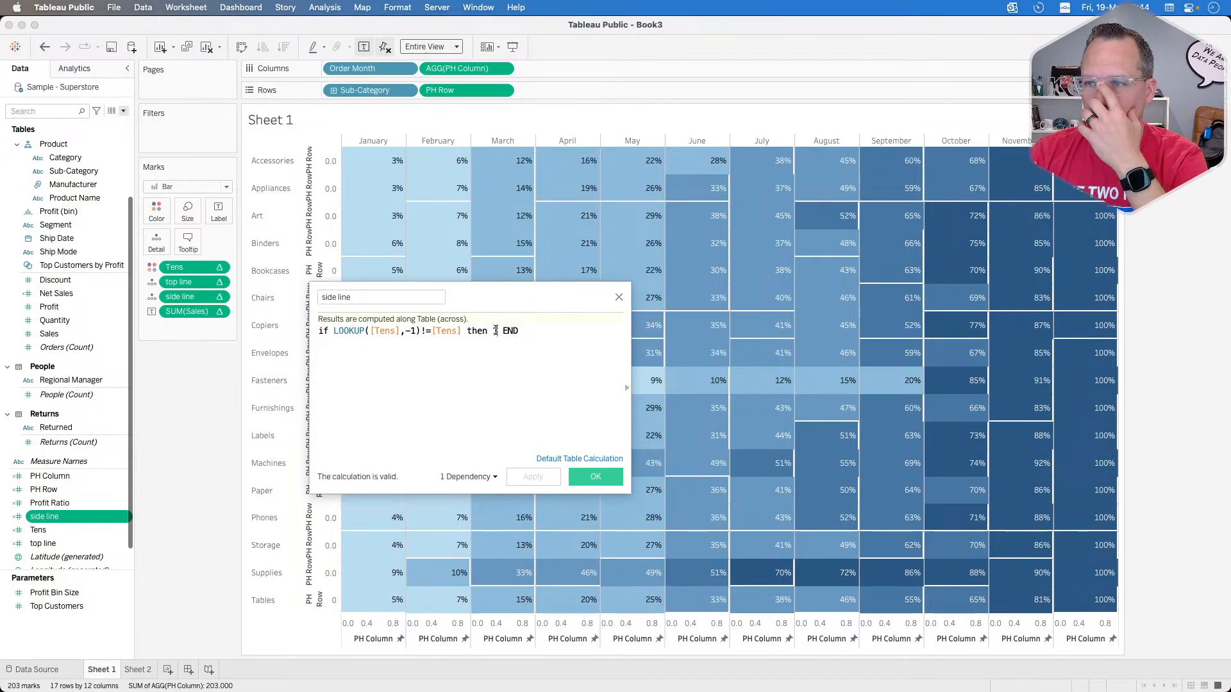
key(BackSpace)
text(0)
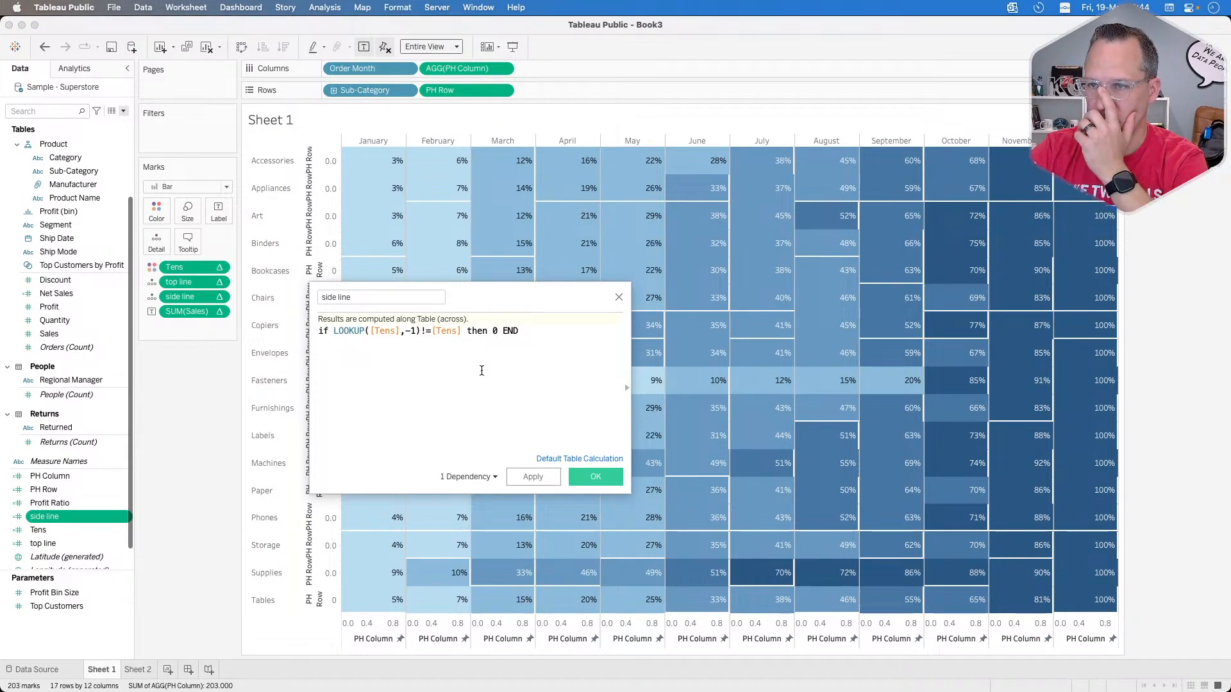
click(532, 477)
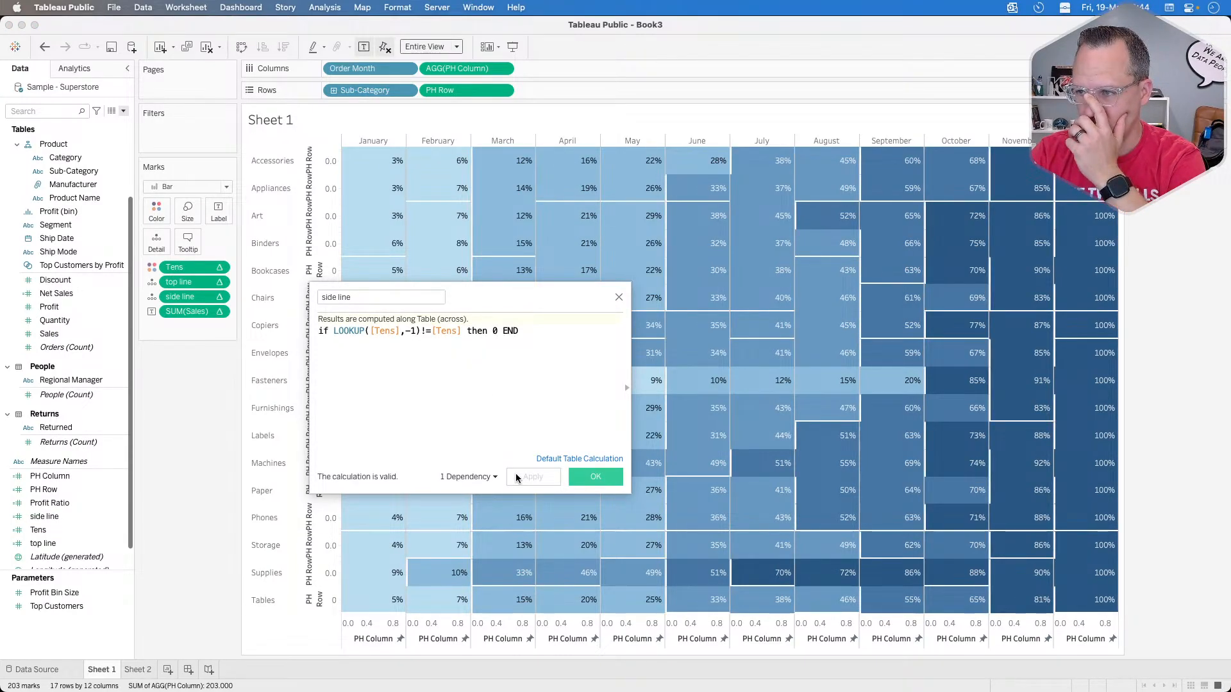
Step: Confirm the side line calculation and inspect the mark details of the February cell for Art
click(615, 477)
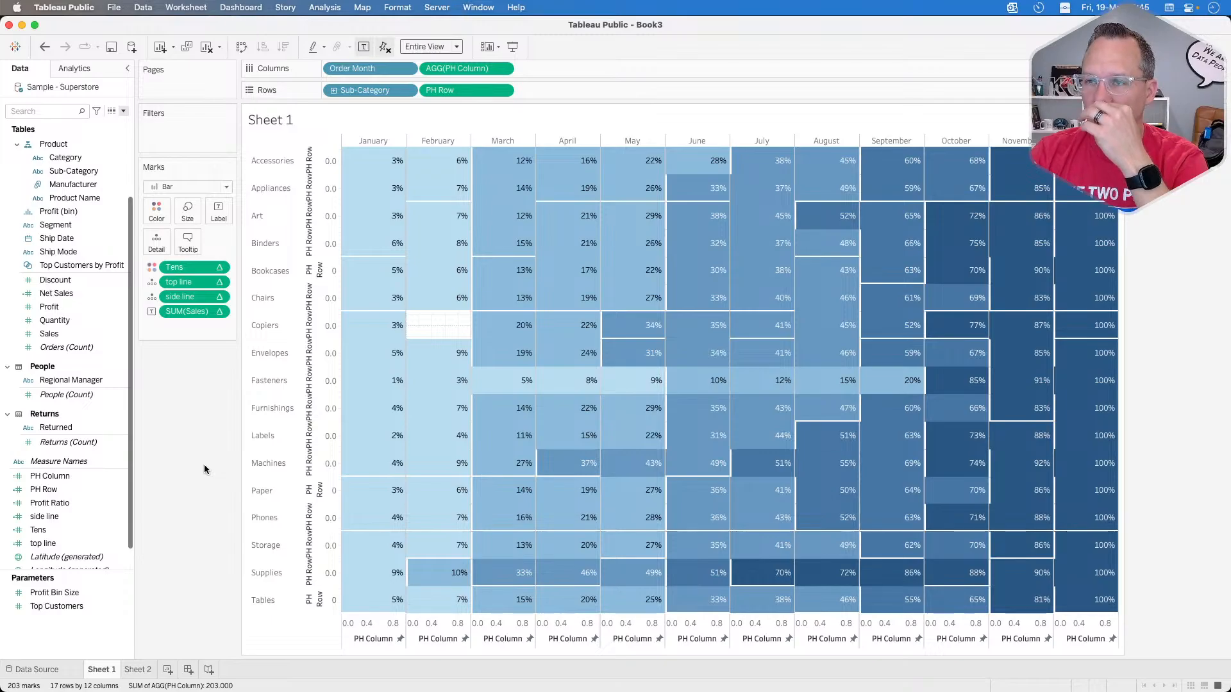
mouse_move(447, 187)
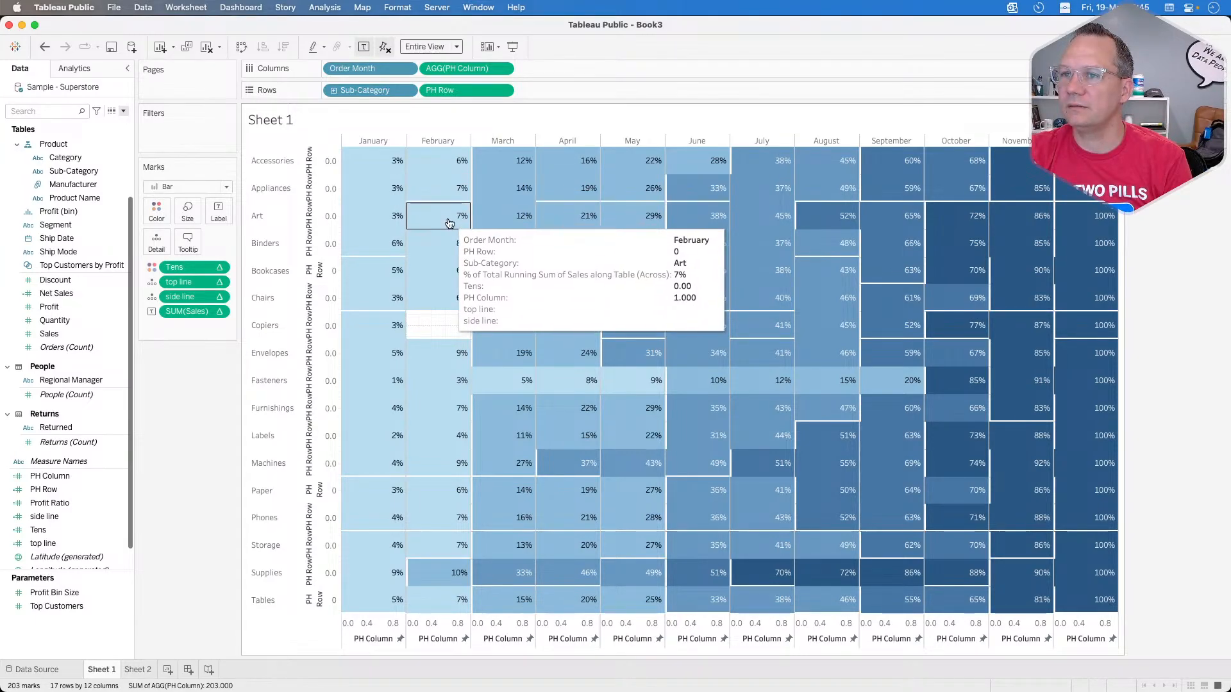
mouse_move(385, 279)
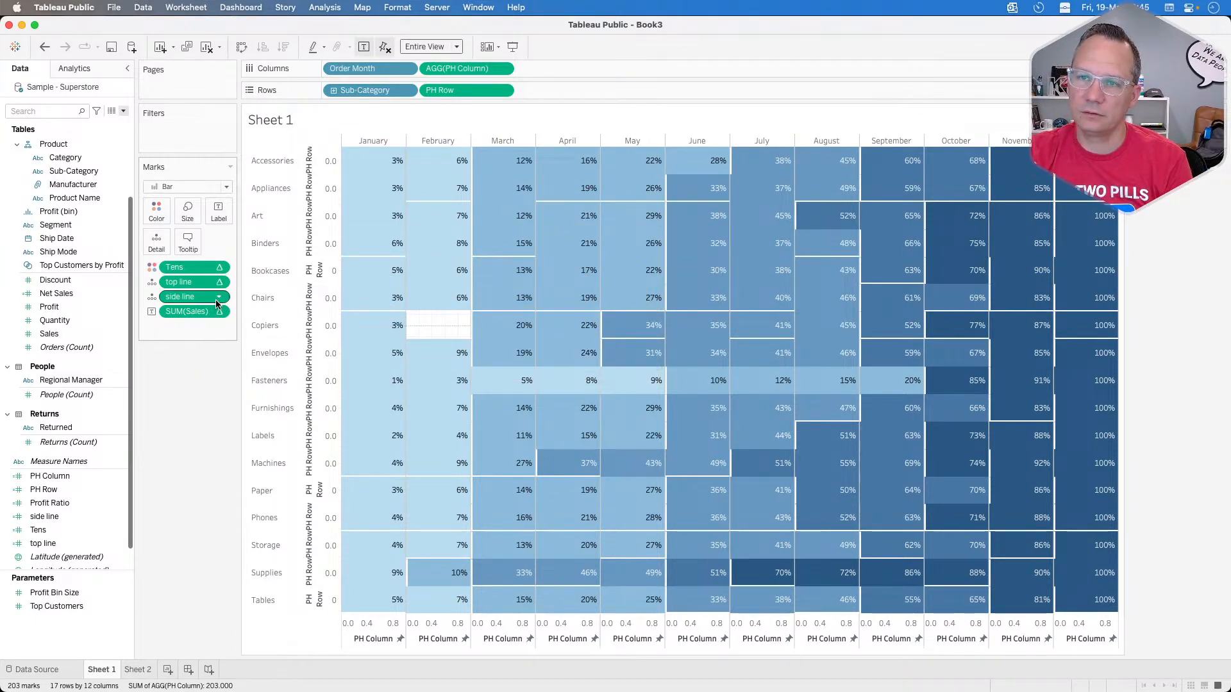
Step: Open the top line calculation to review its formula and close it without changes
click(220, 284)
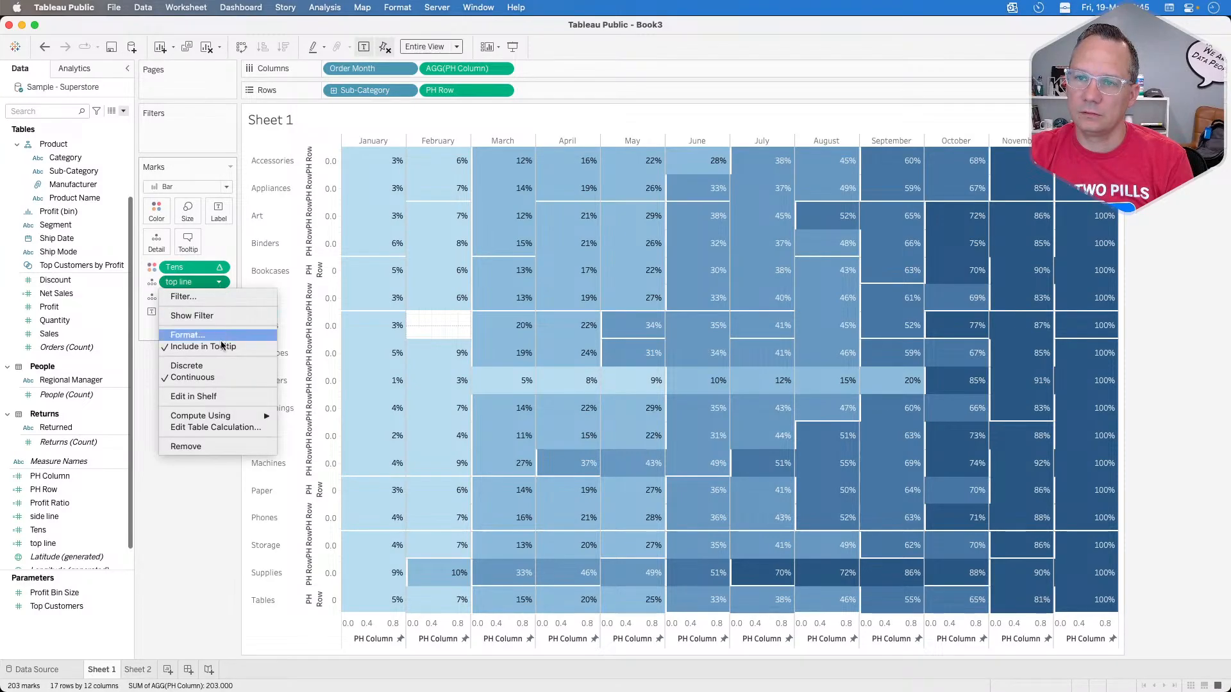
click(198, 524)
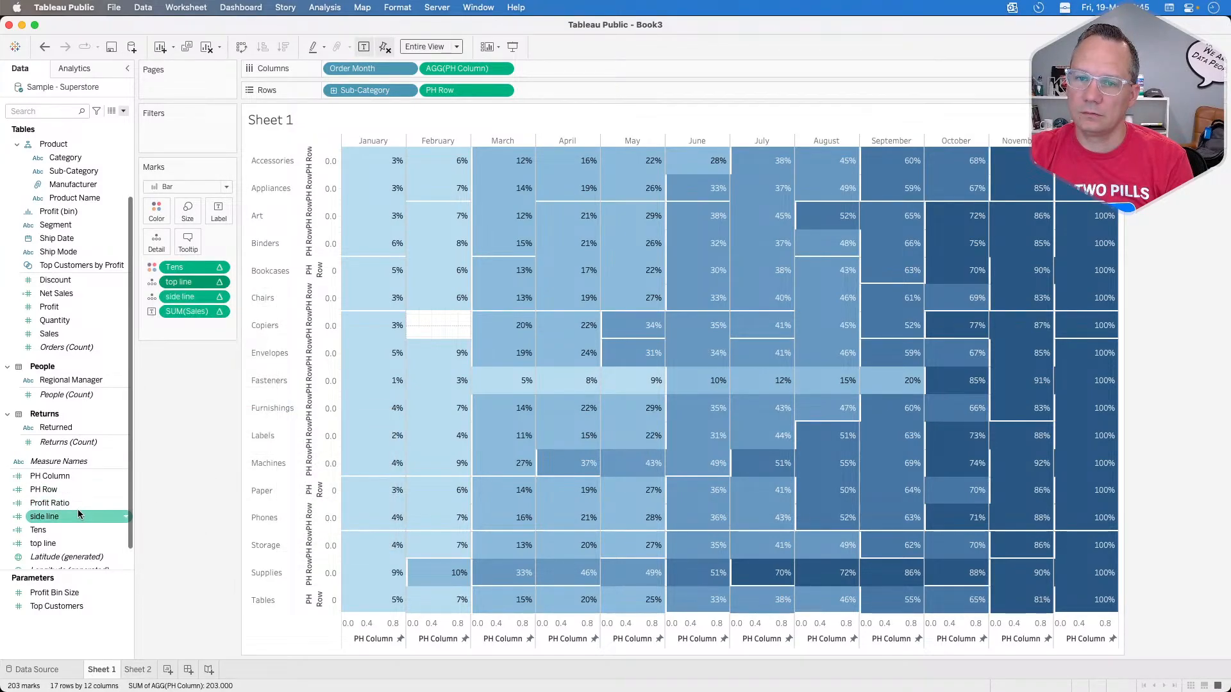
right_click(63, 518)
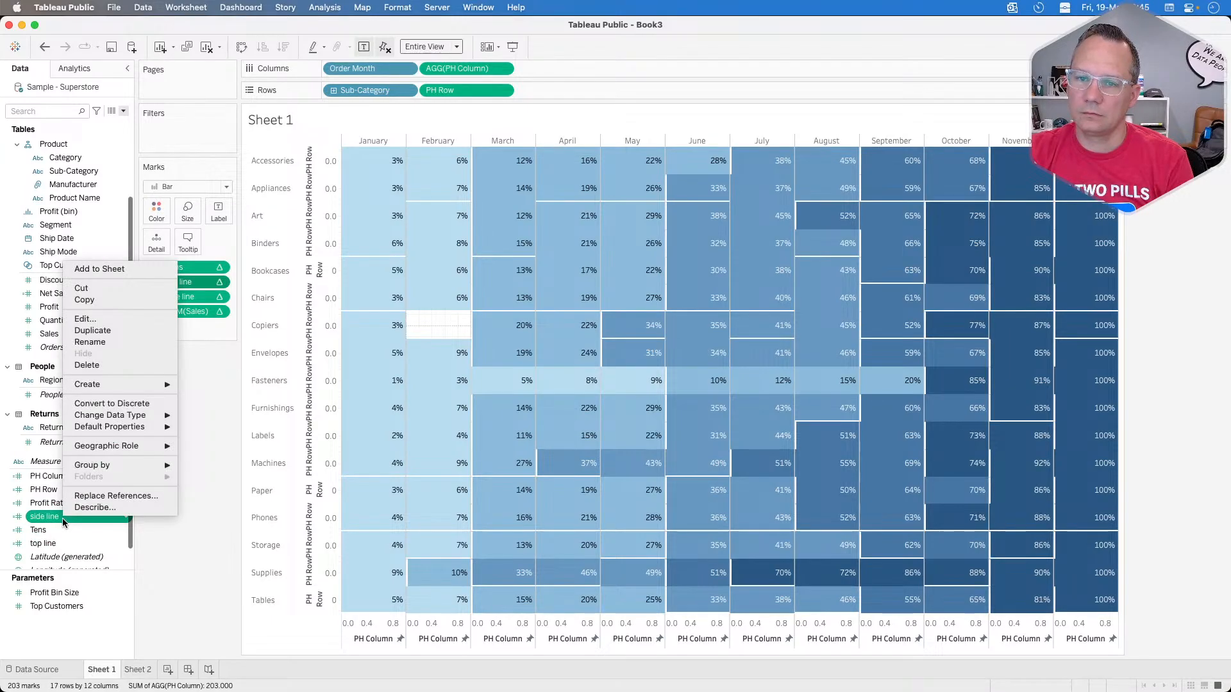
super+right_click(62, 543)
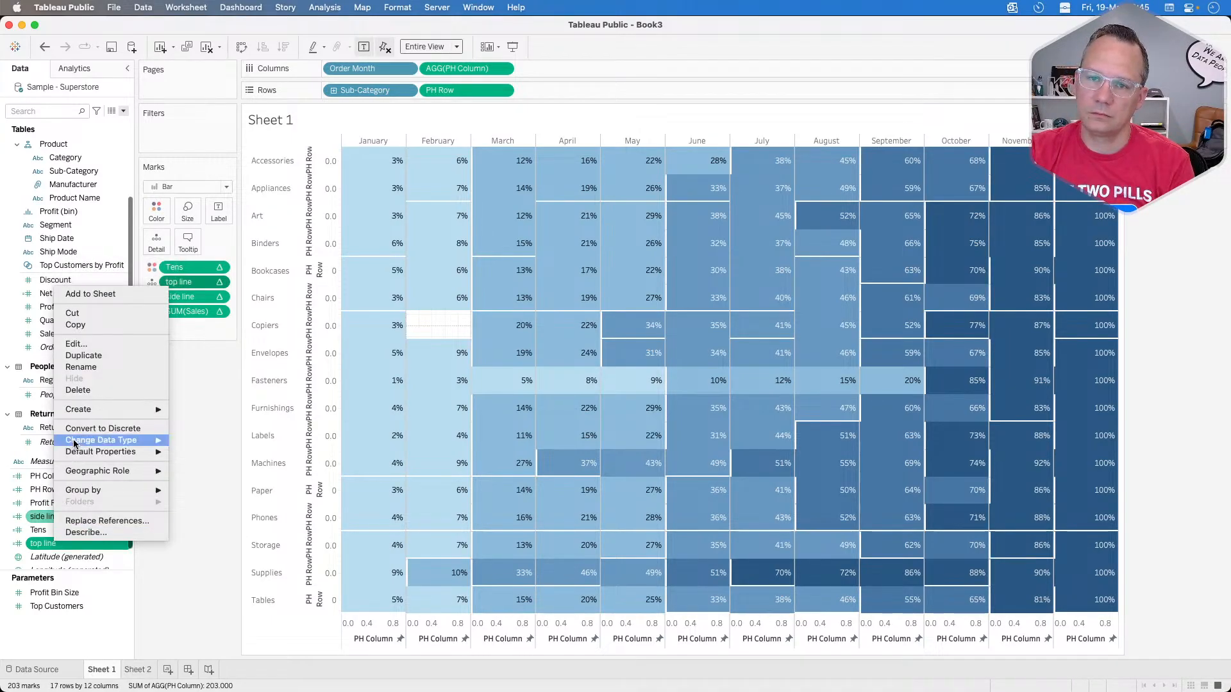
click(77, 344)
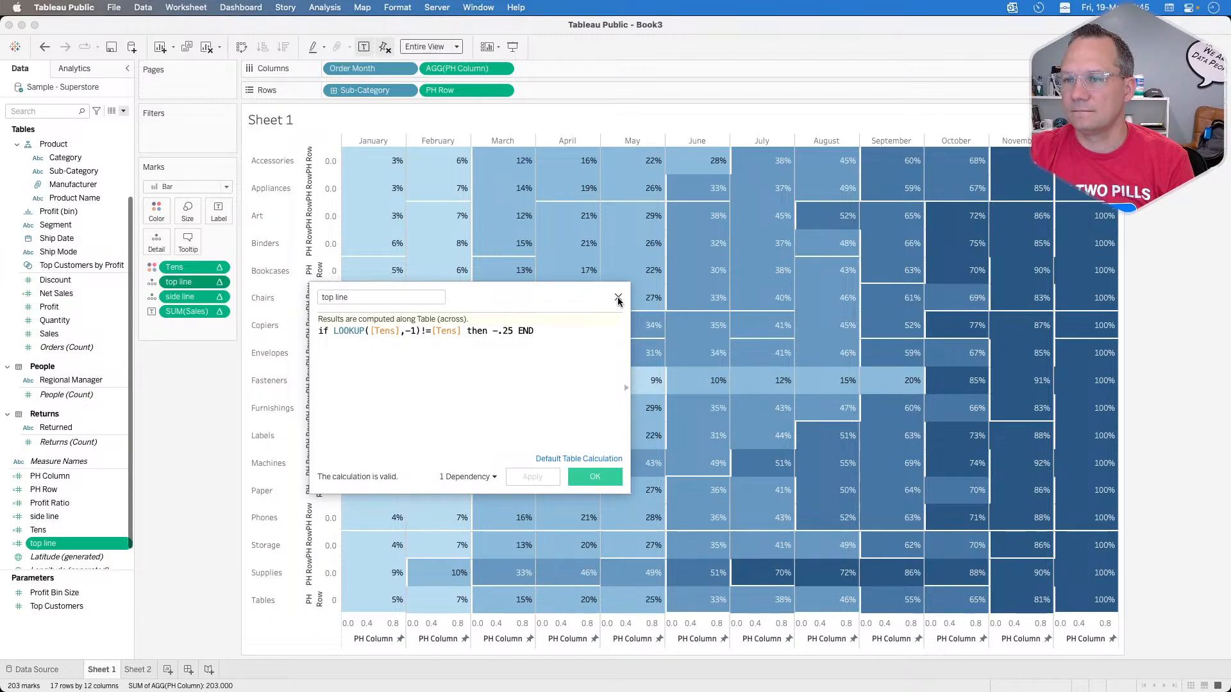
click(618, 298)
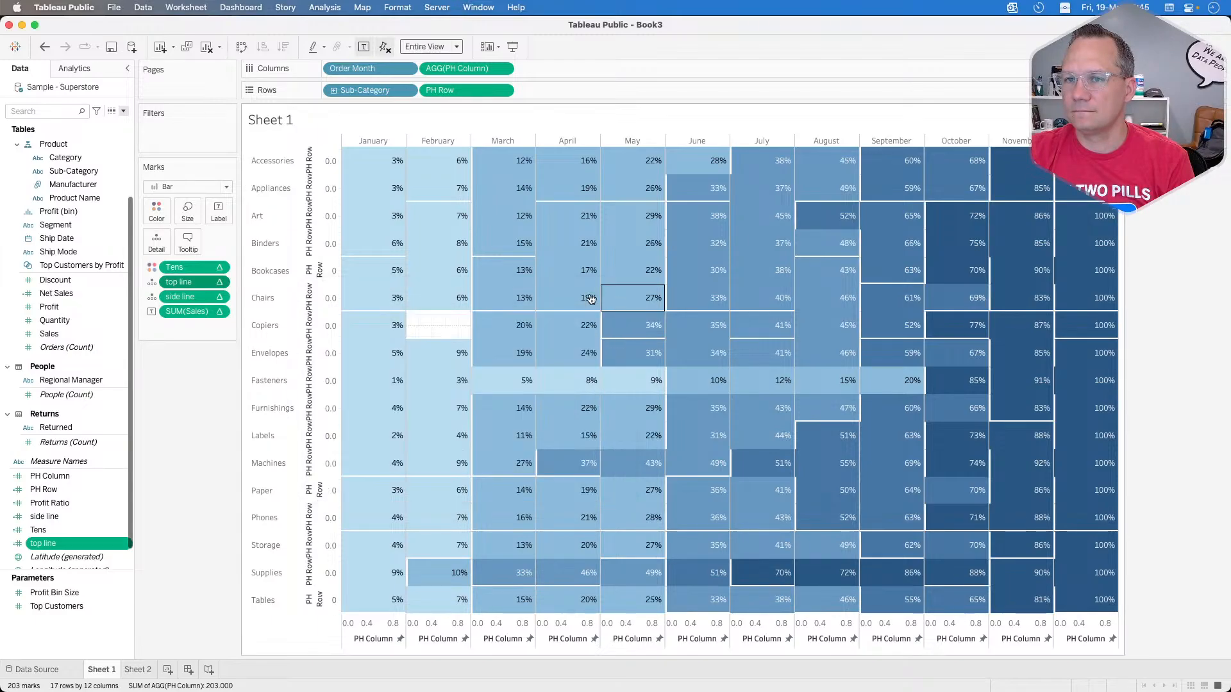
Step: Review top line's table calculation settings for both of its nested calculations, top line and Tens
click(222, 284)
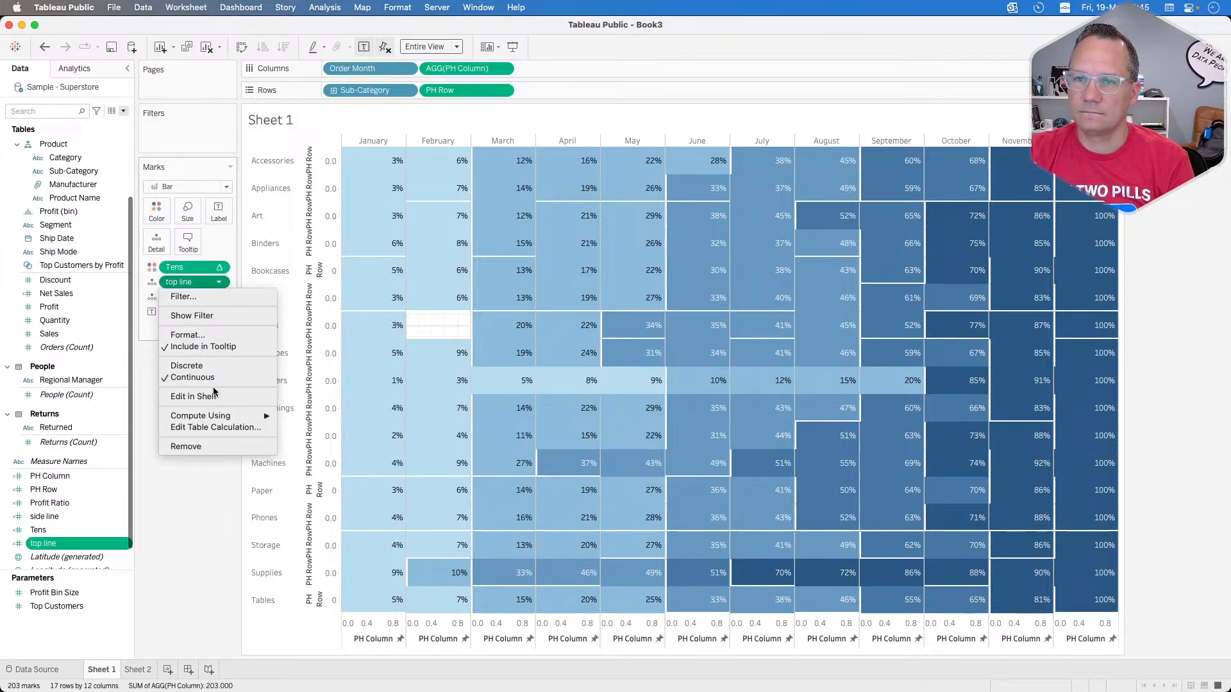
click(213, 427)
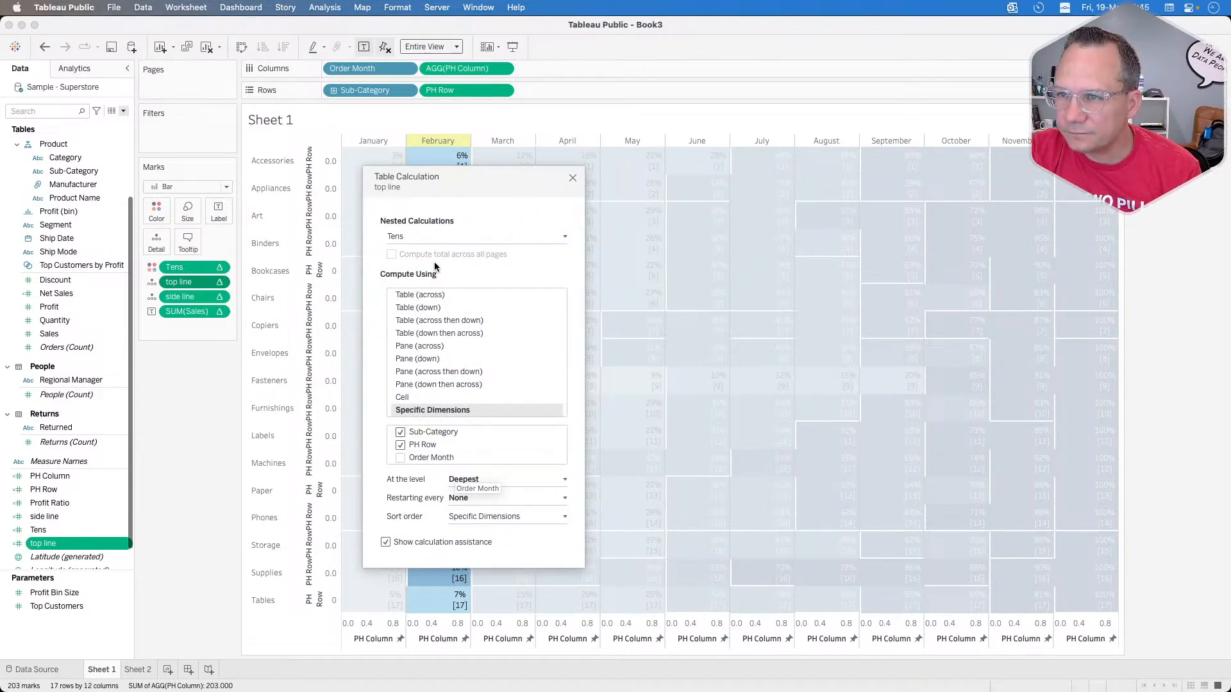
click(435, 241)
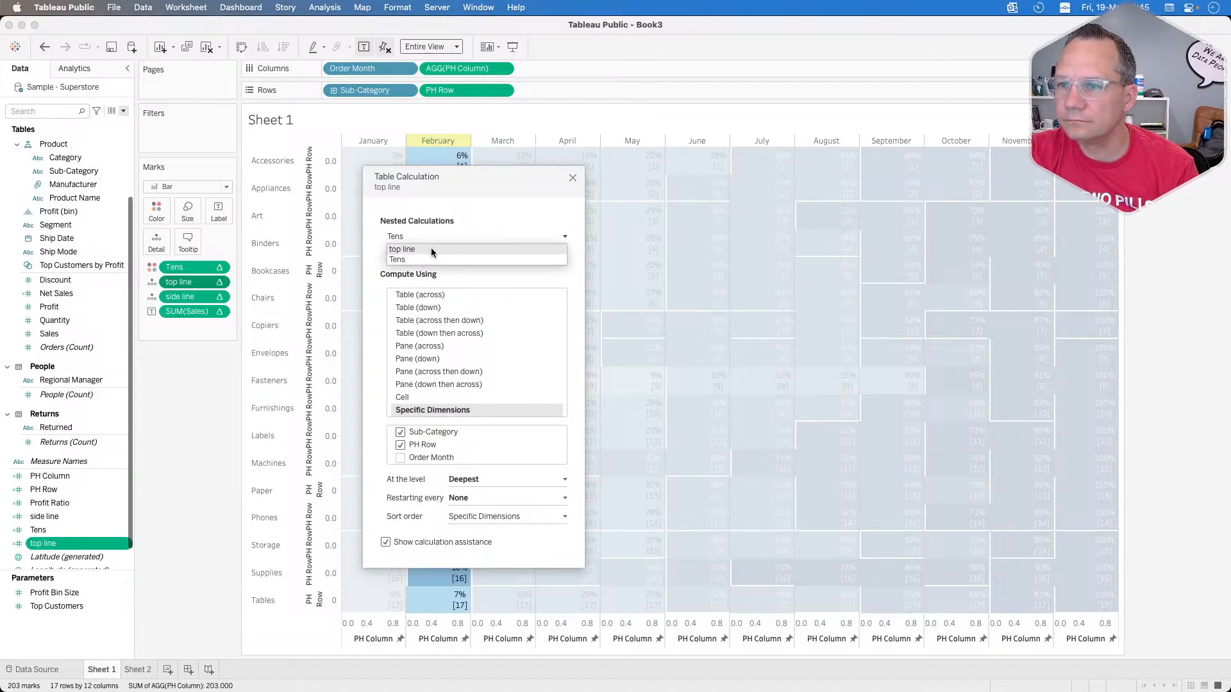
click(431, 249)
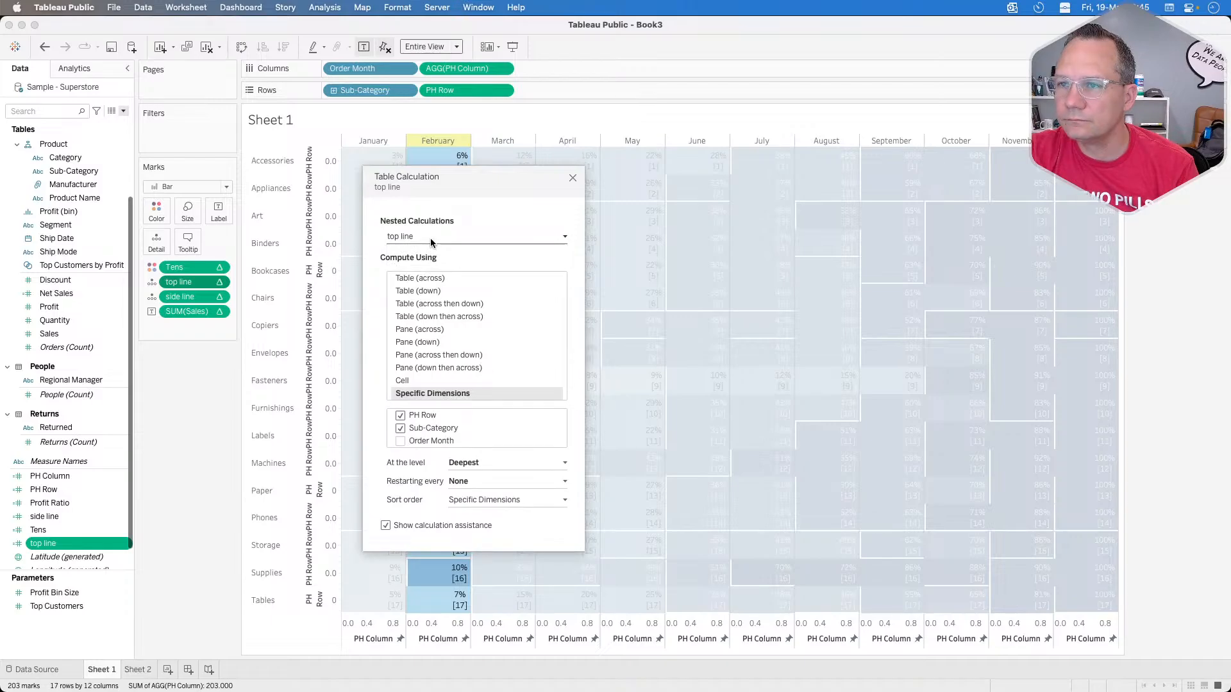
click(430, 237)
click(421, 257)
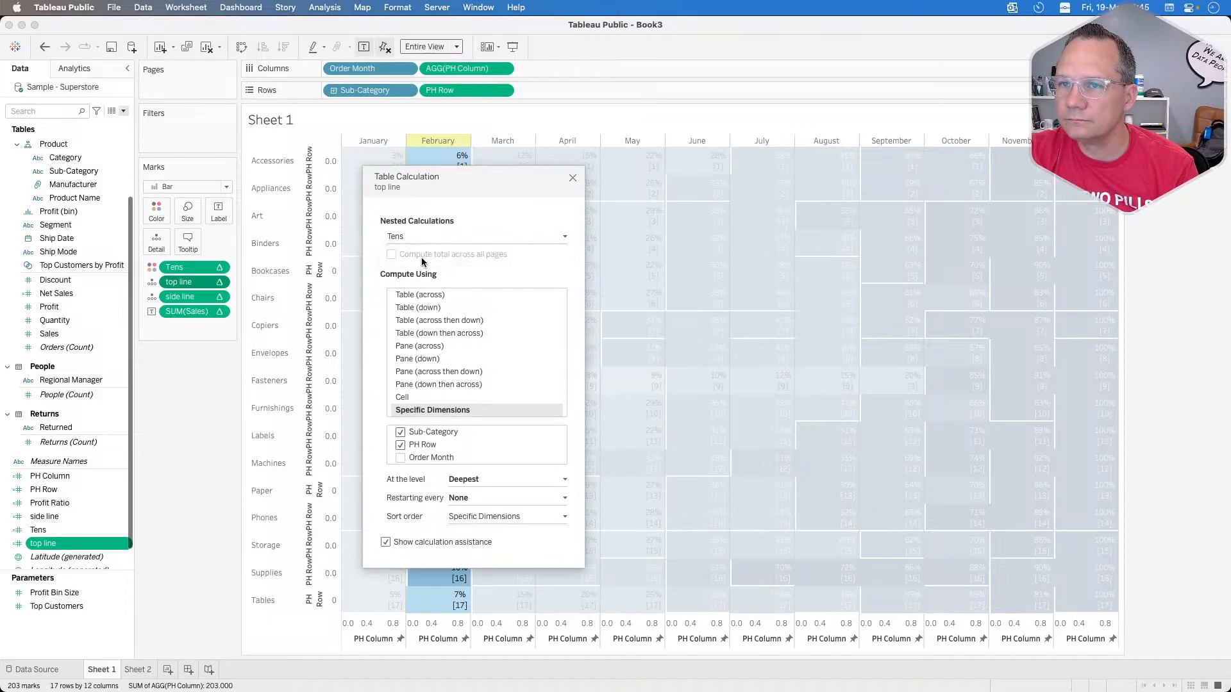
Step: Check which dimensions side line's nested Tens calculation uses and close the table calculation settings
click(218, 297)
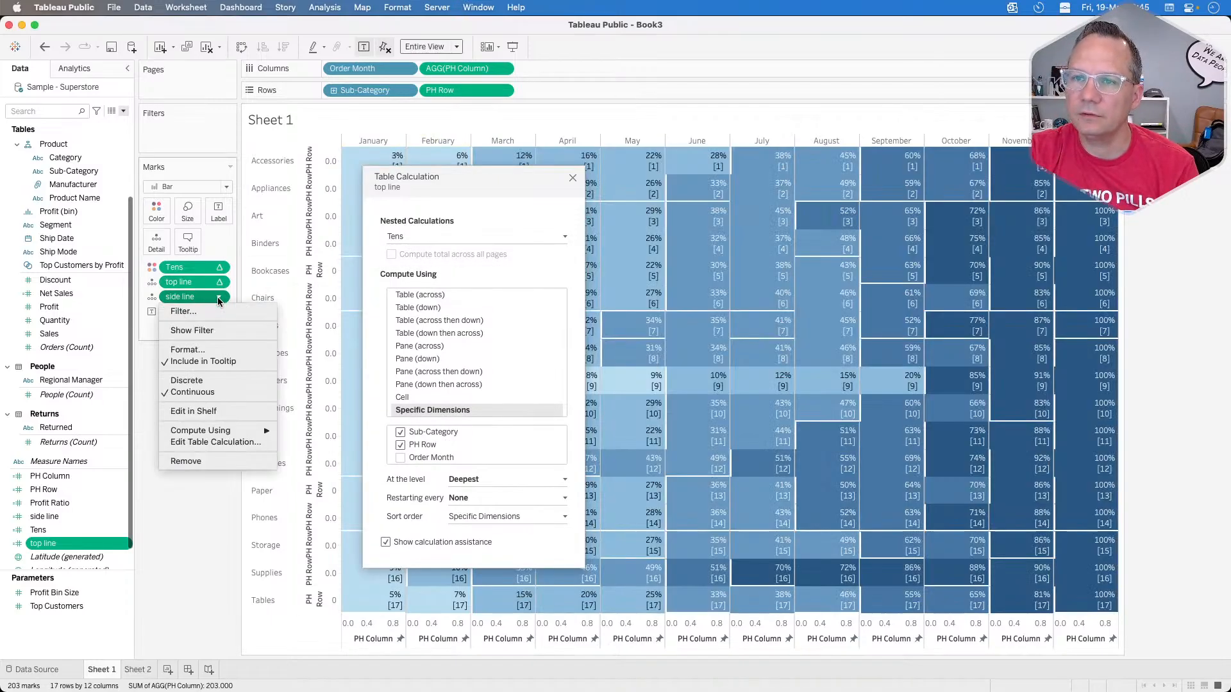
click(211, 442)
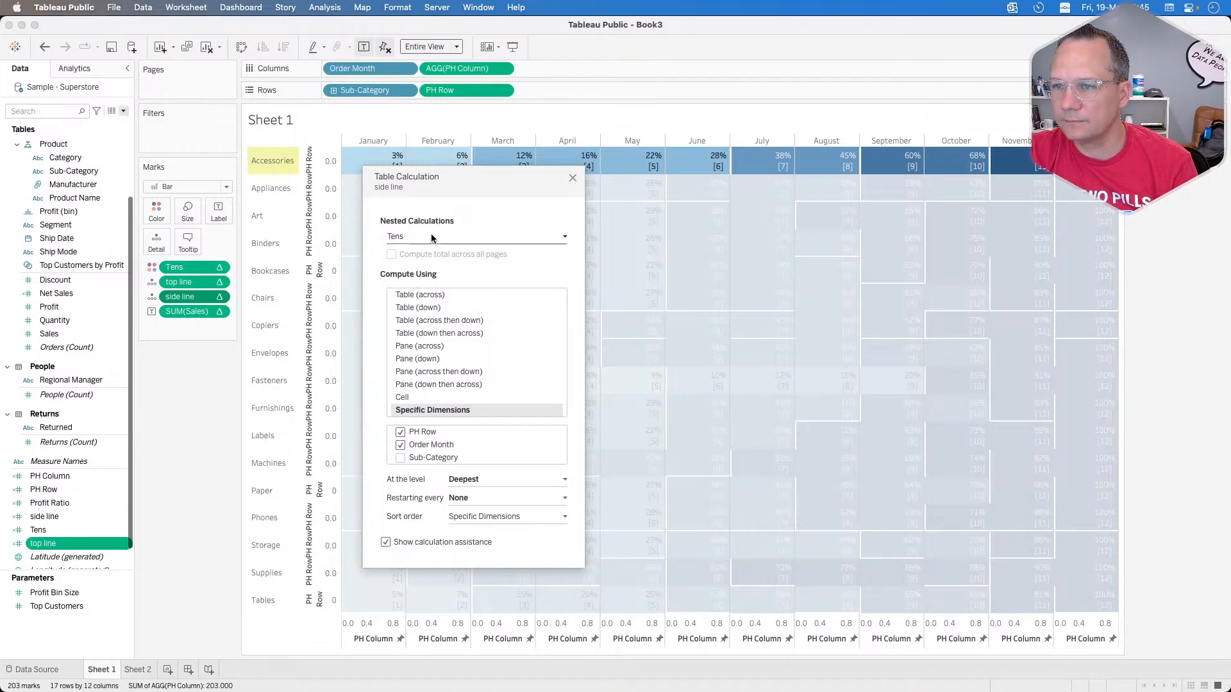
click(572, 177)
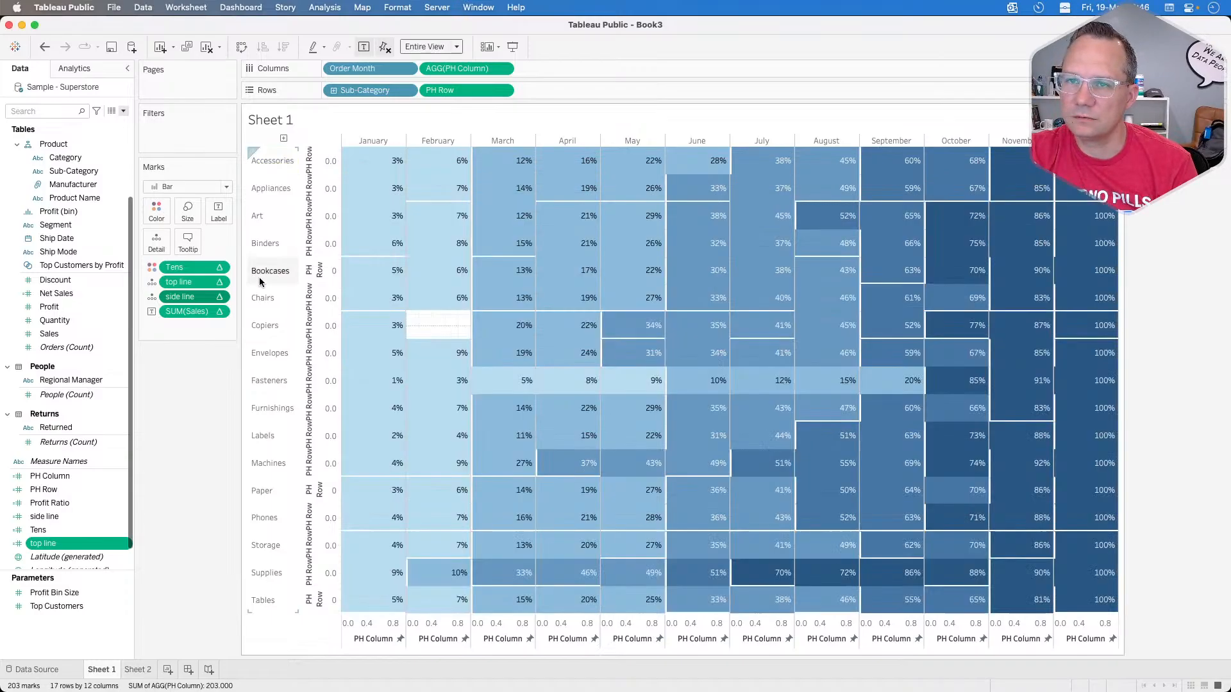
Step: Compute top line's nested Tens calculation using PH Row and Order Month, with Sub-Category excluded, and close the settings
click(219, 282)
click(215, 428)
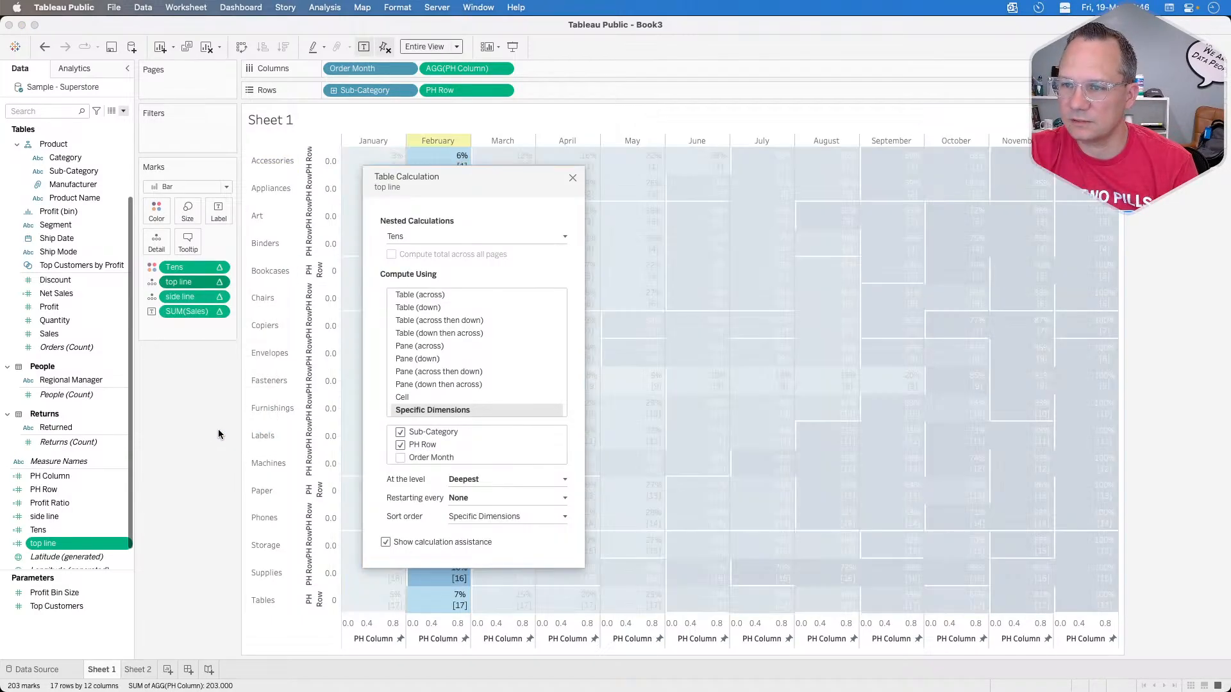
click(400, 433)
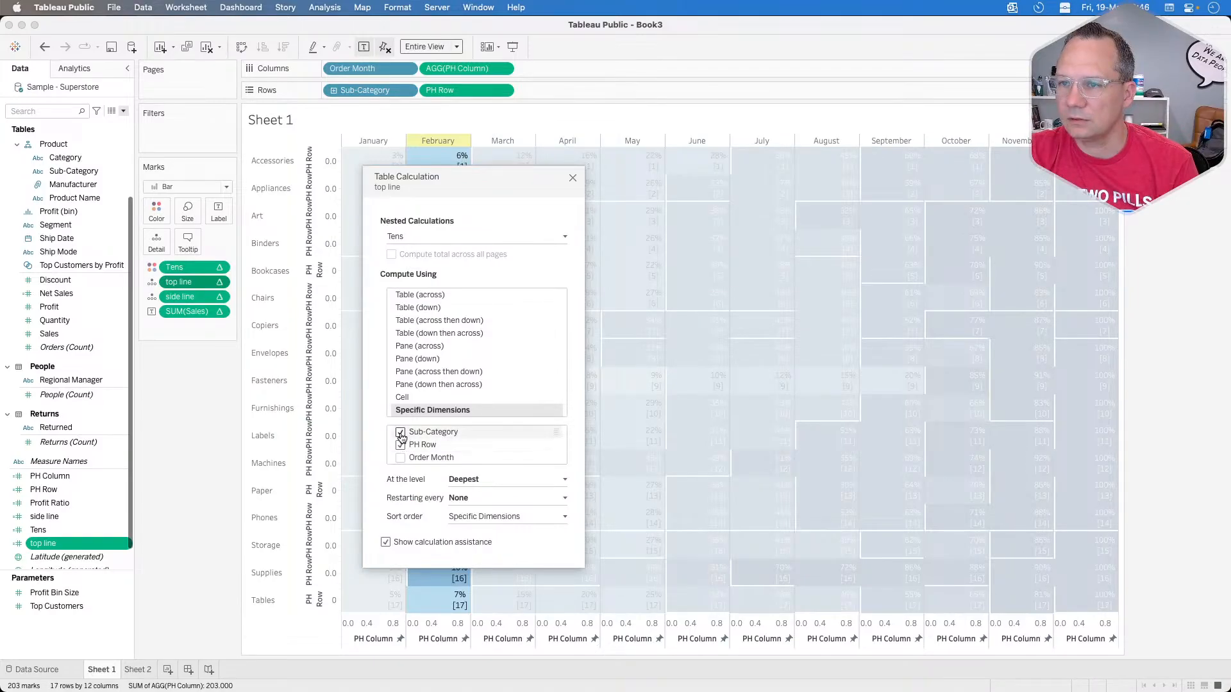
click(400, 458)
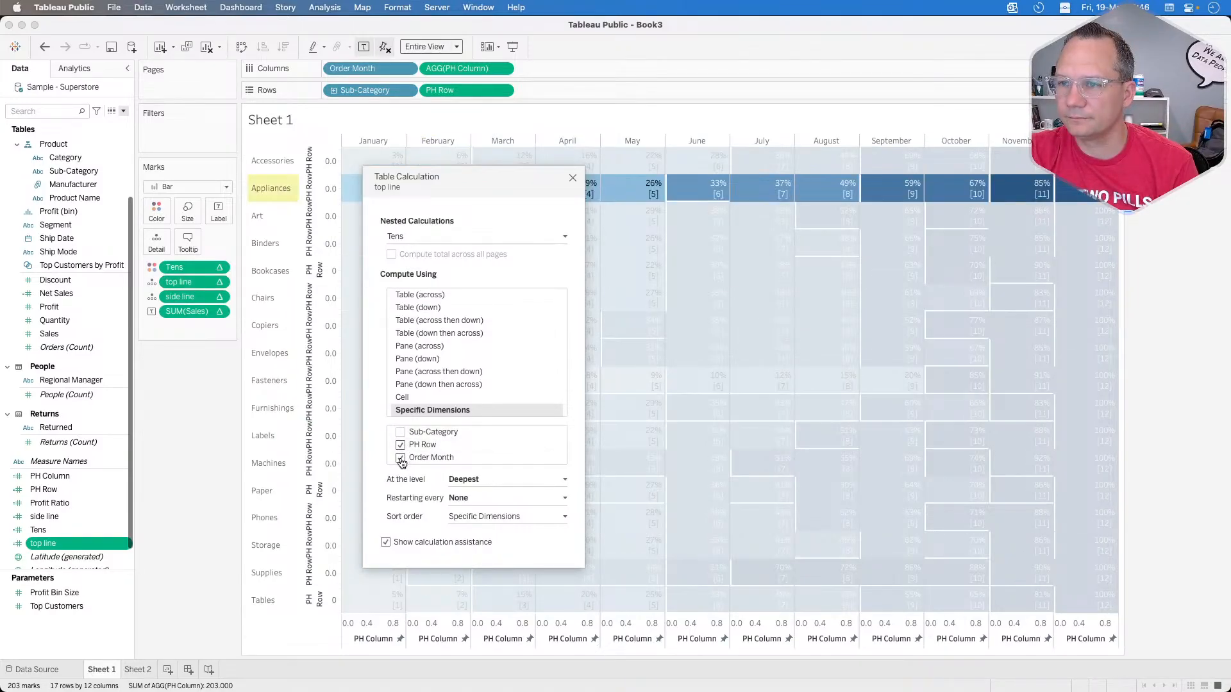
click(572, 179)
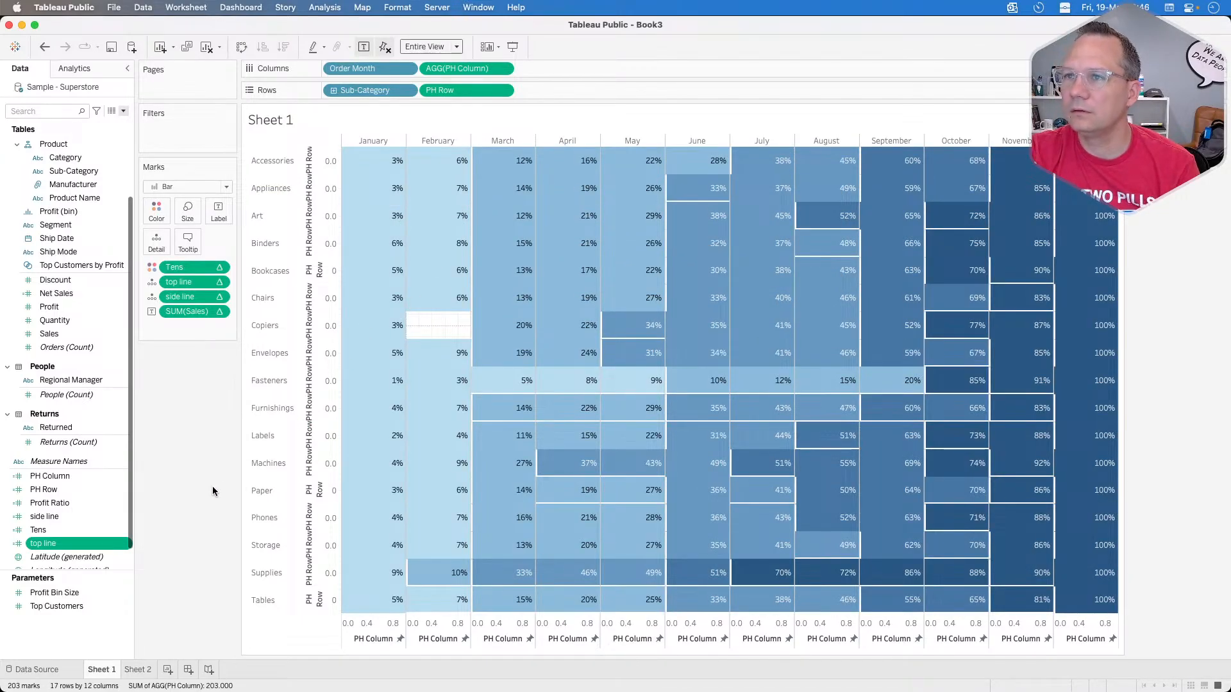
Step: Check the dimensions of top line's two nested calculations, close the settings, and inspect the June mark for Art
click(219, 297)
click(218, 280)
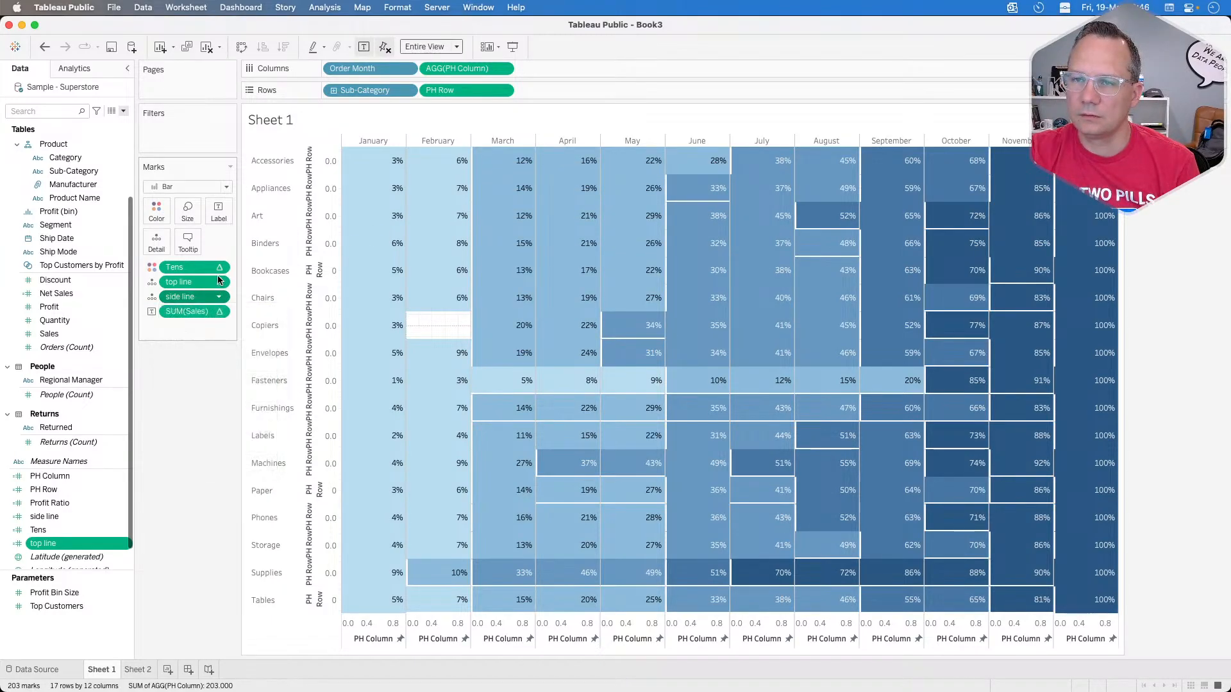
click(218, 280)
click(216, 426)
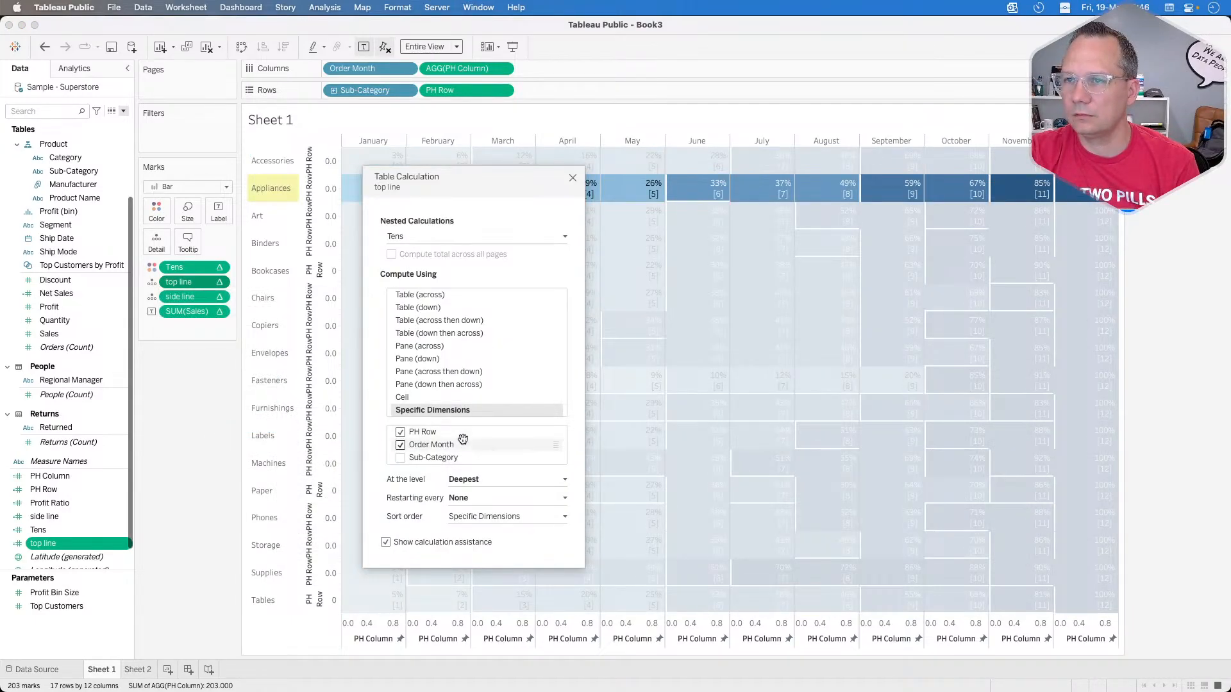
click(450, 237)
click(435, 251)
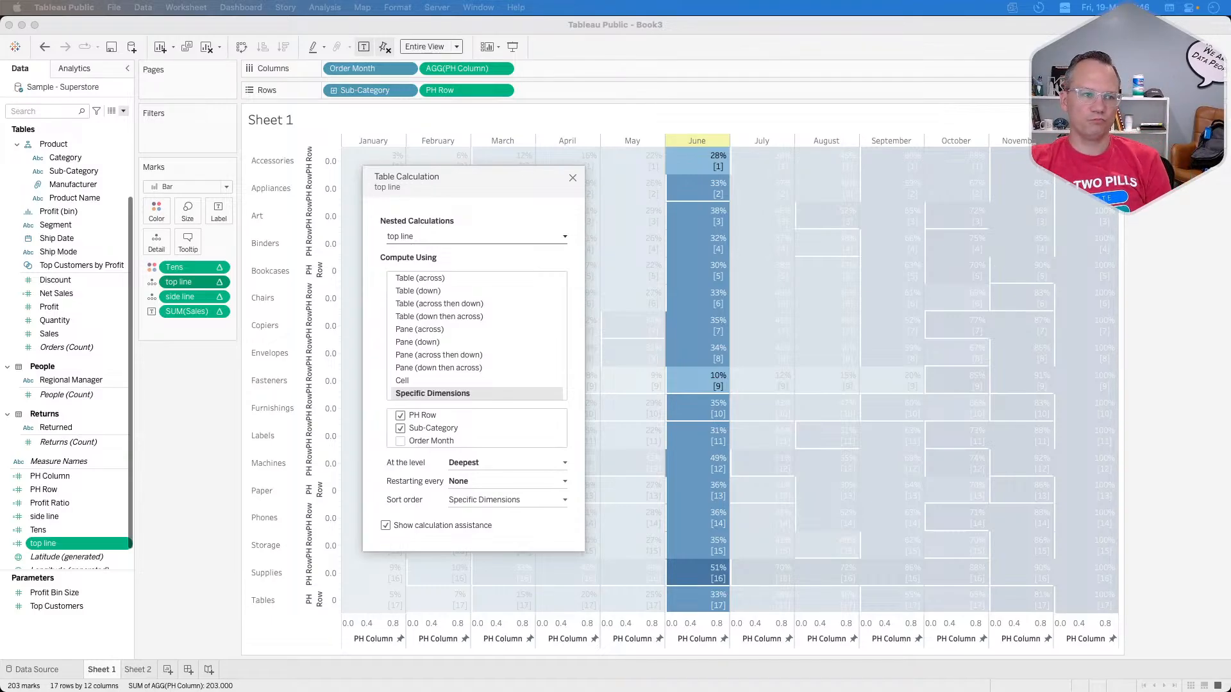
click(573, 178)
mouse_move(720, 209)
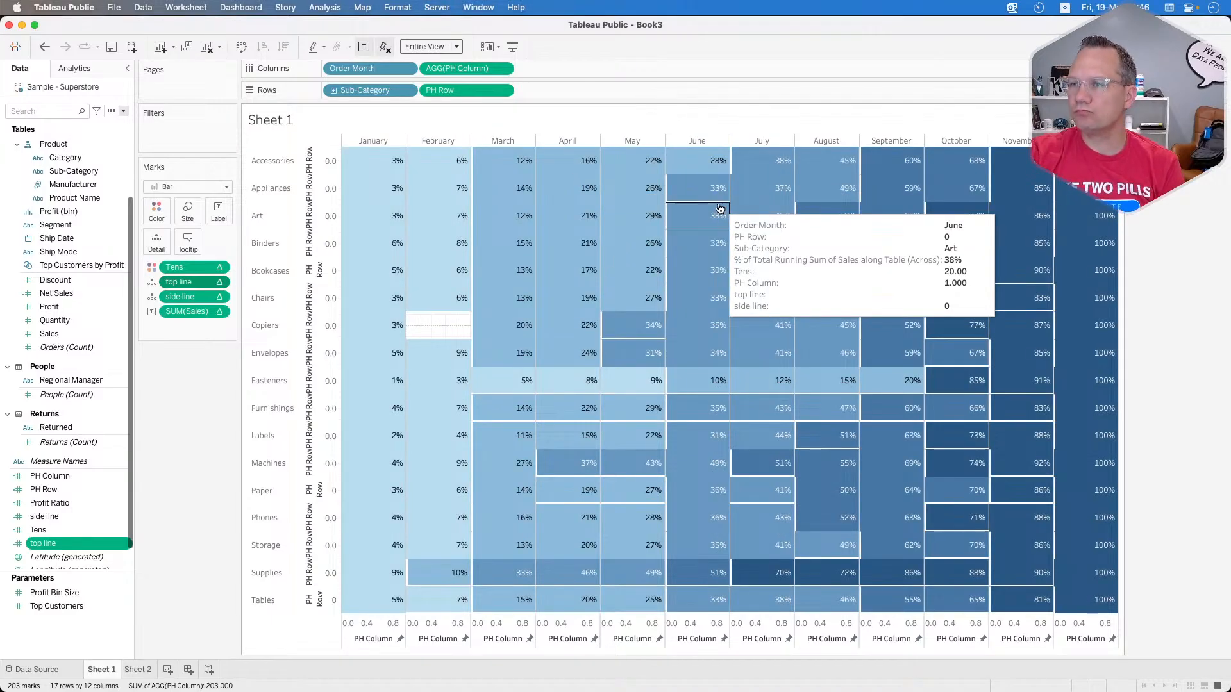
mouse_move(666, 485)
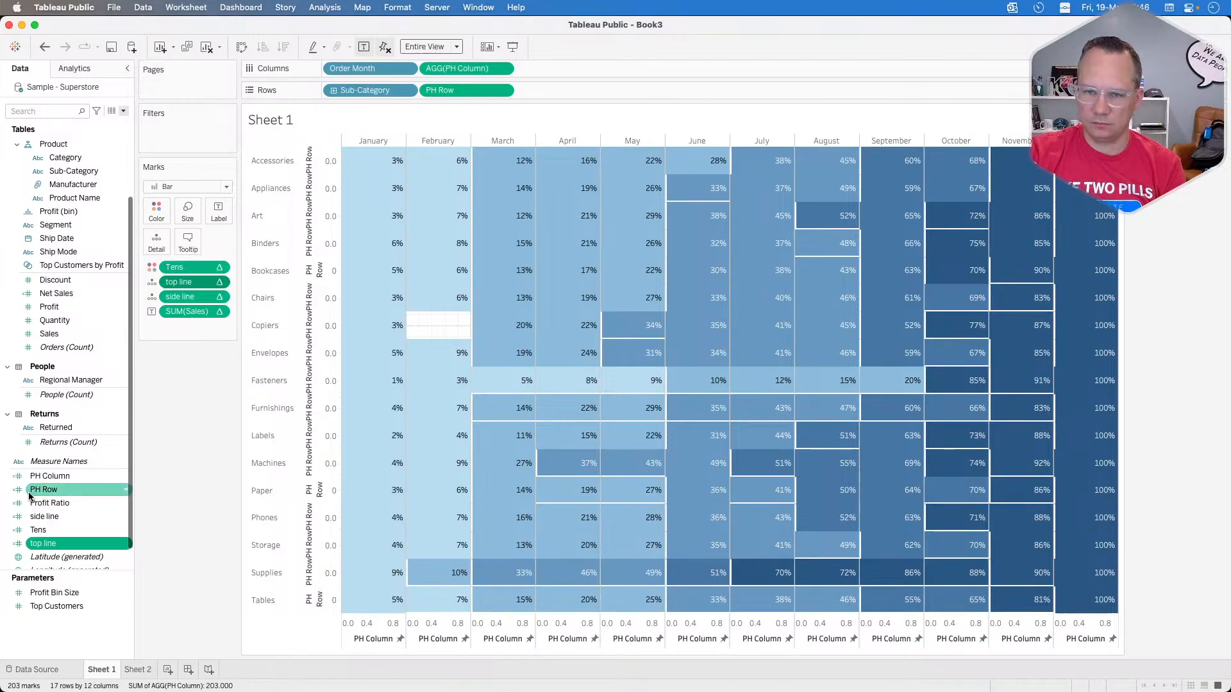
mouse_move(644, 183)
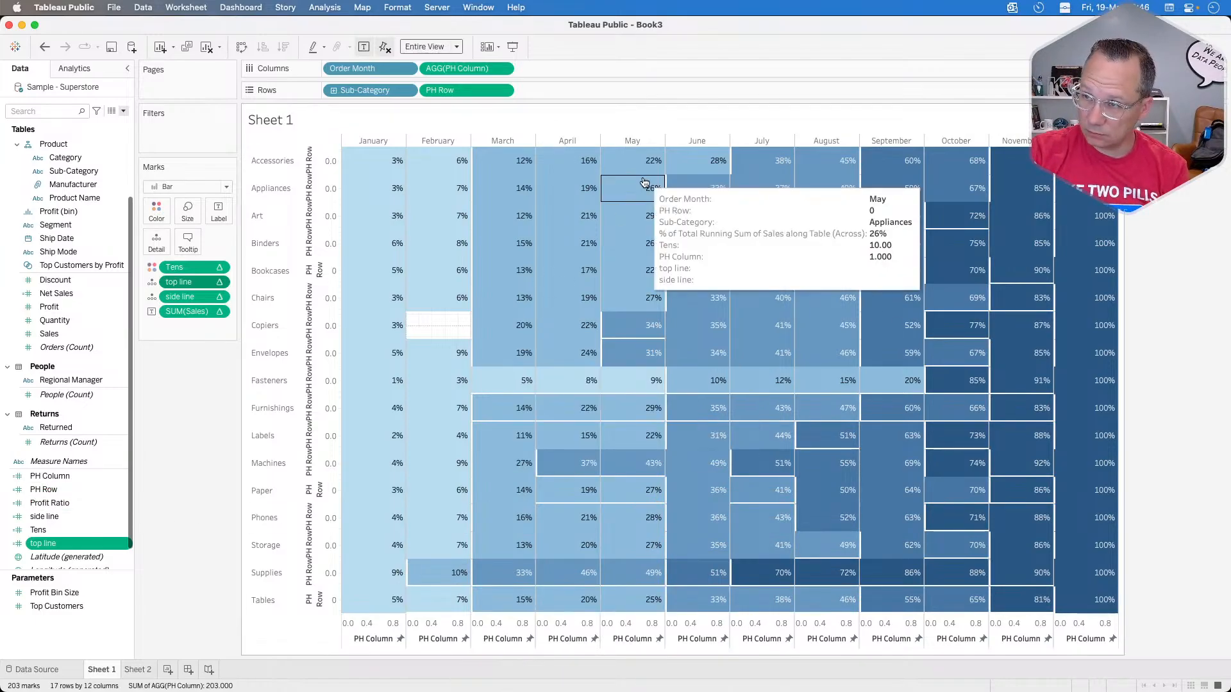
Step: Open the side line calculation to review its formula
right_click(59, 518)
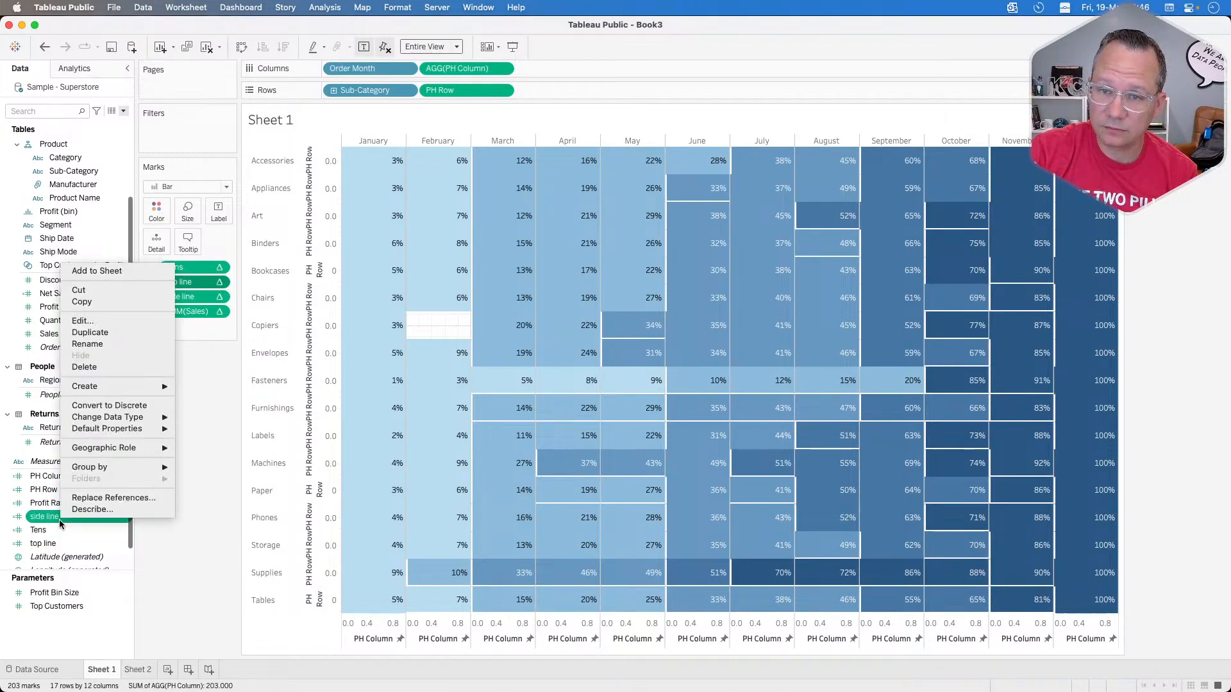
click(93, 320)
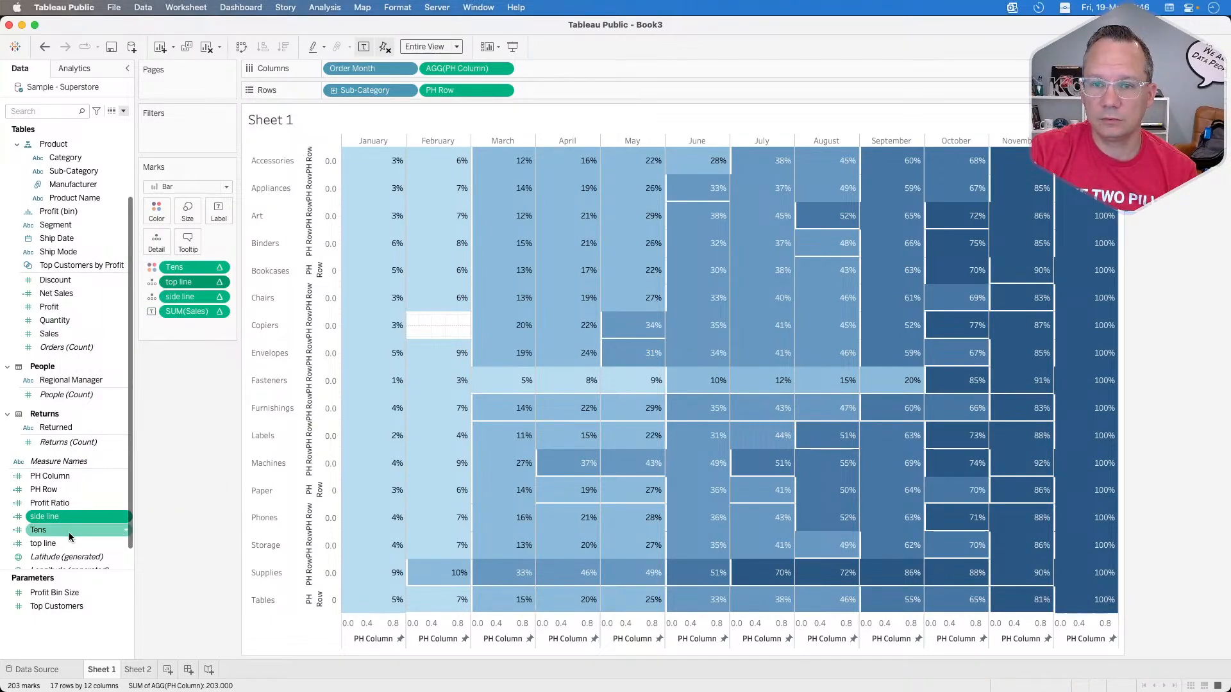
right_click(59, 518)
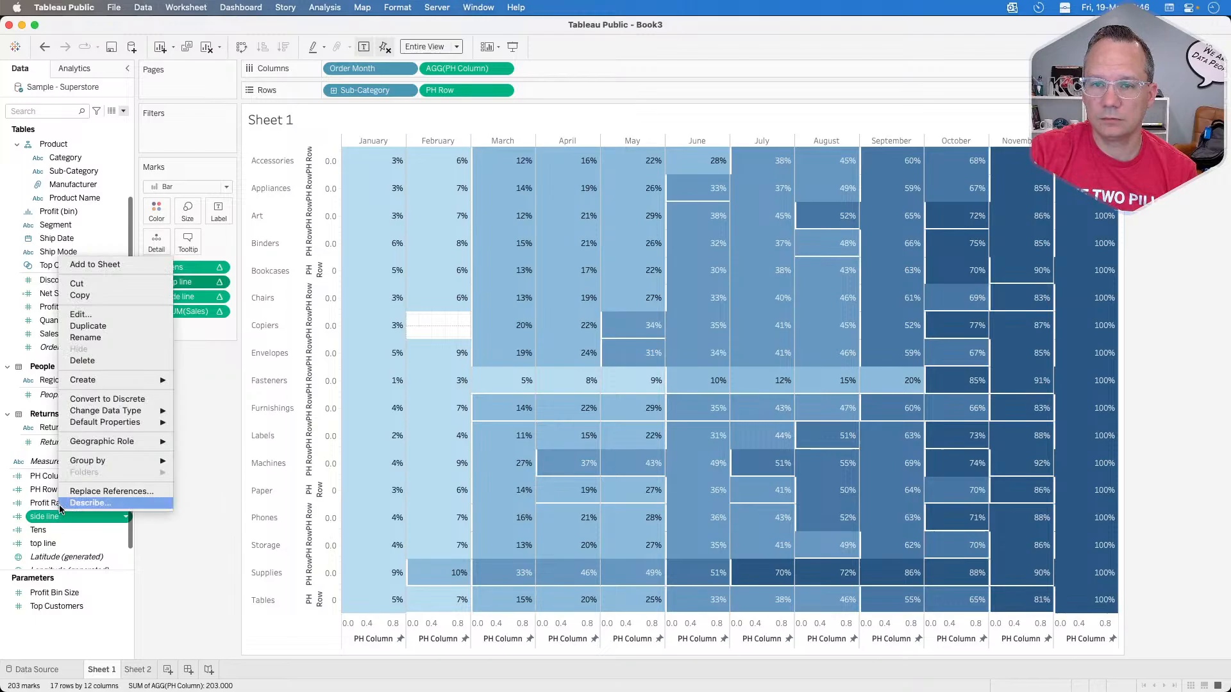
click(94, 319)
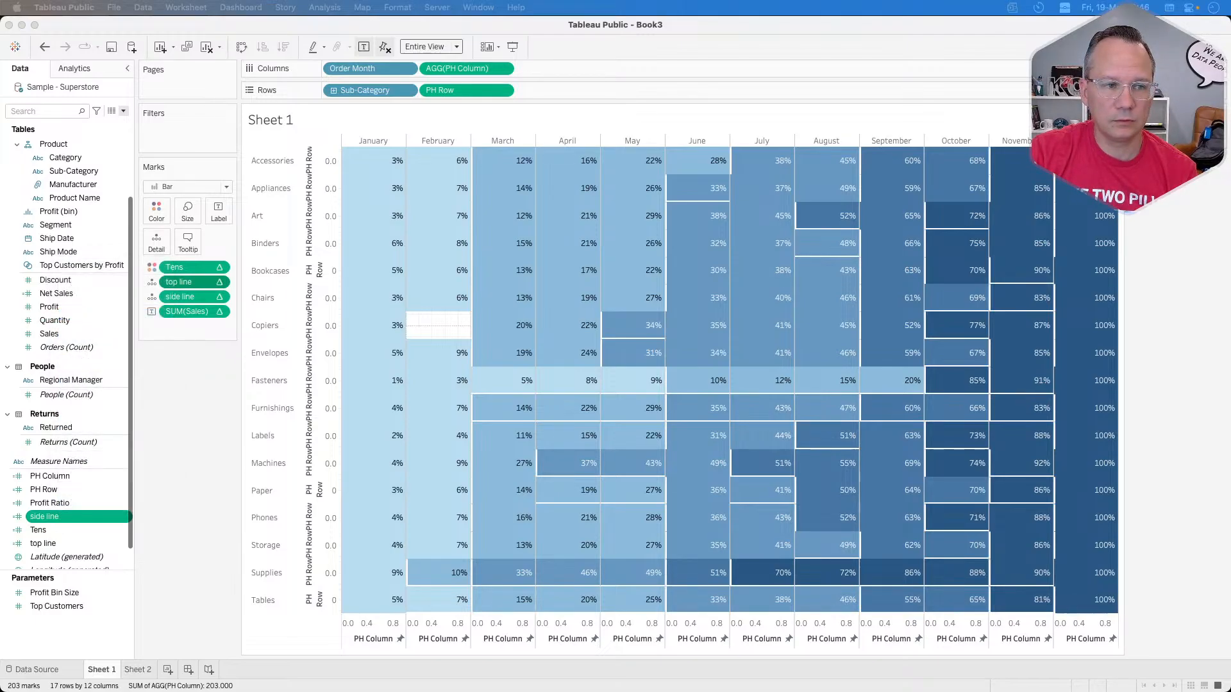
Step: Set the value returned by the top line calculation to .25 and confirm the edit
right_click(56, 544)
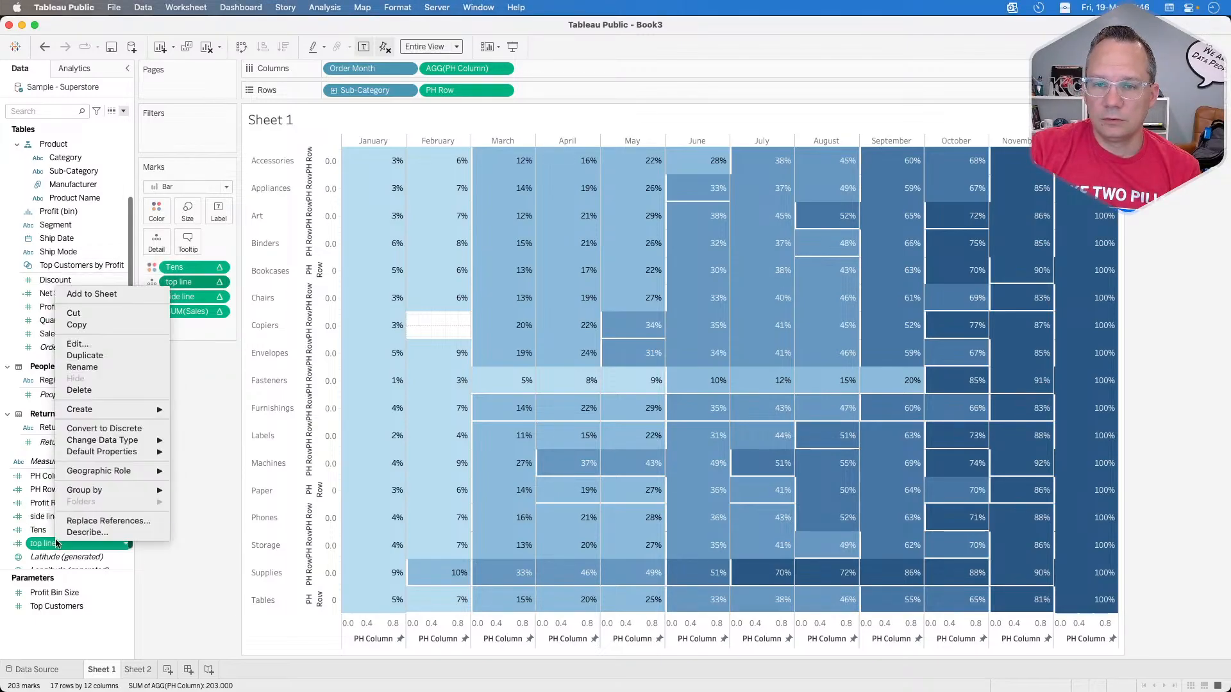
click(98, 344)
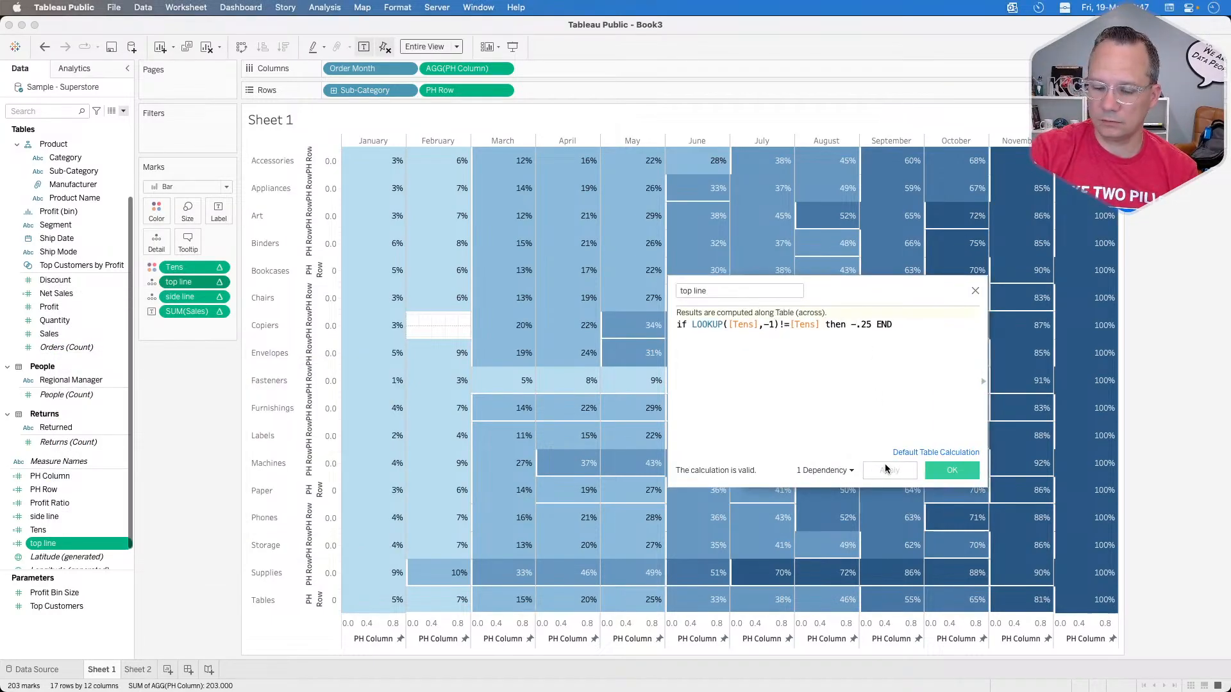
key(BackSpace)
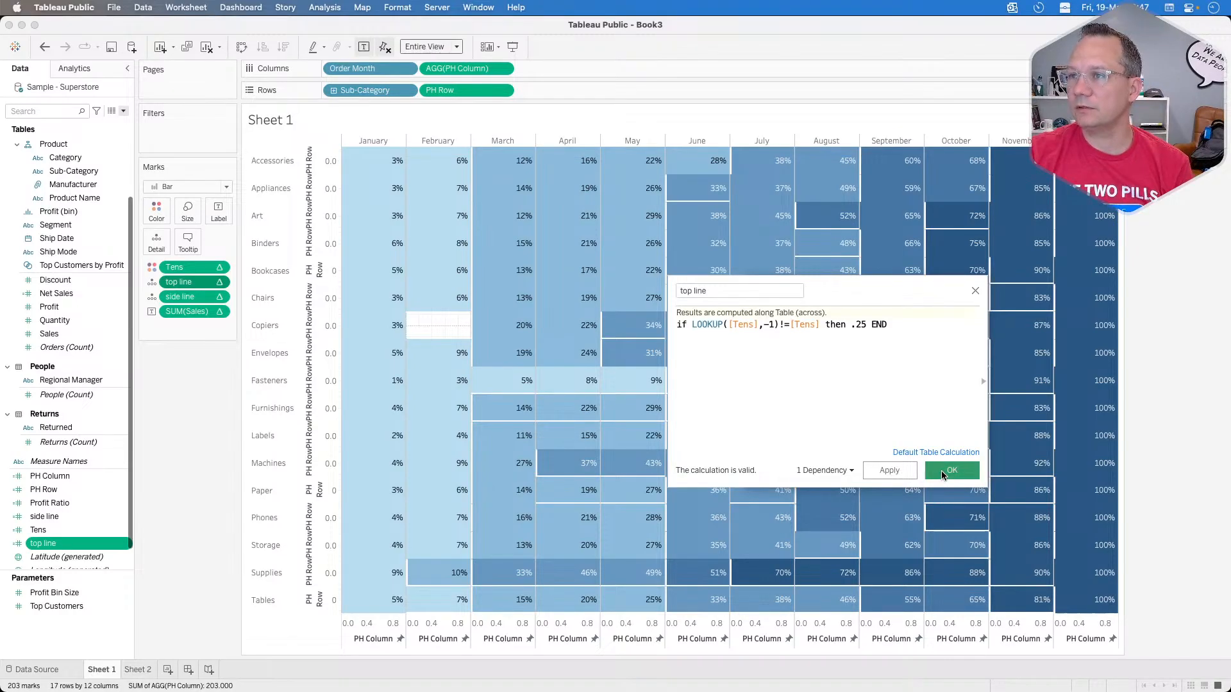
click(943, 471)
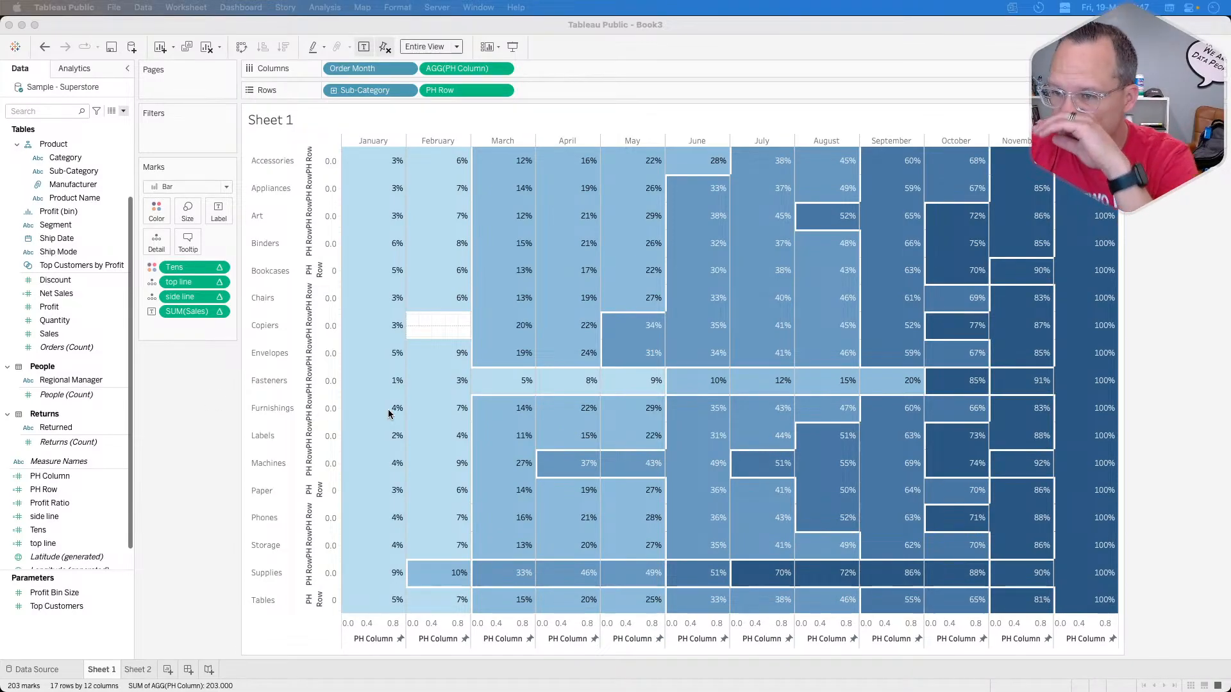
Step: Hide the headers of the PH Column and PH Row axes on the heat map
right_click(359, 631)
click(393, 562)
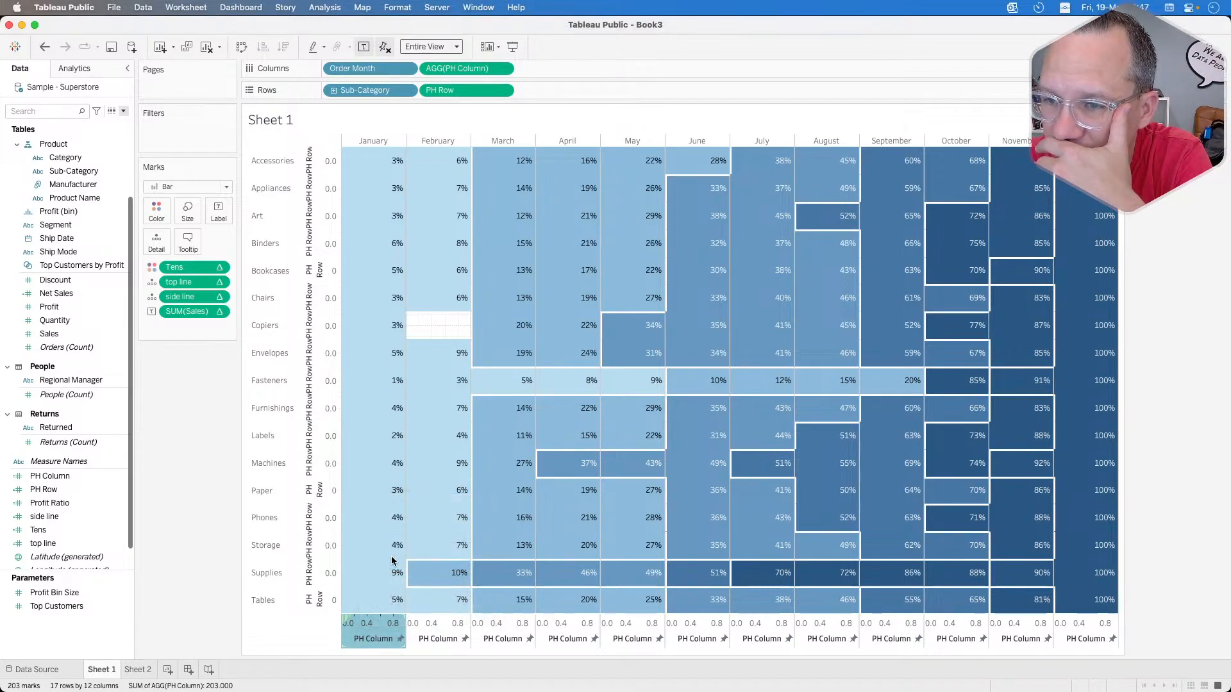
right_click(319, 537)
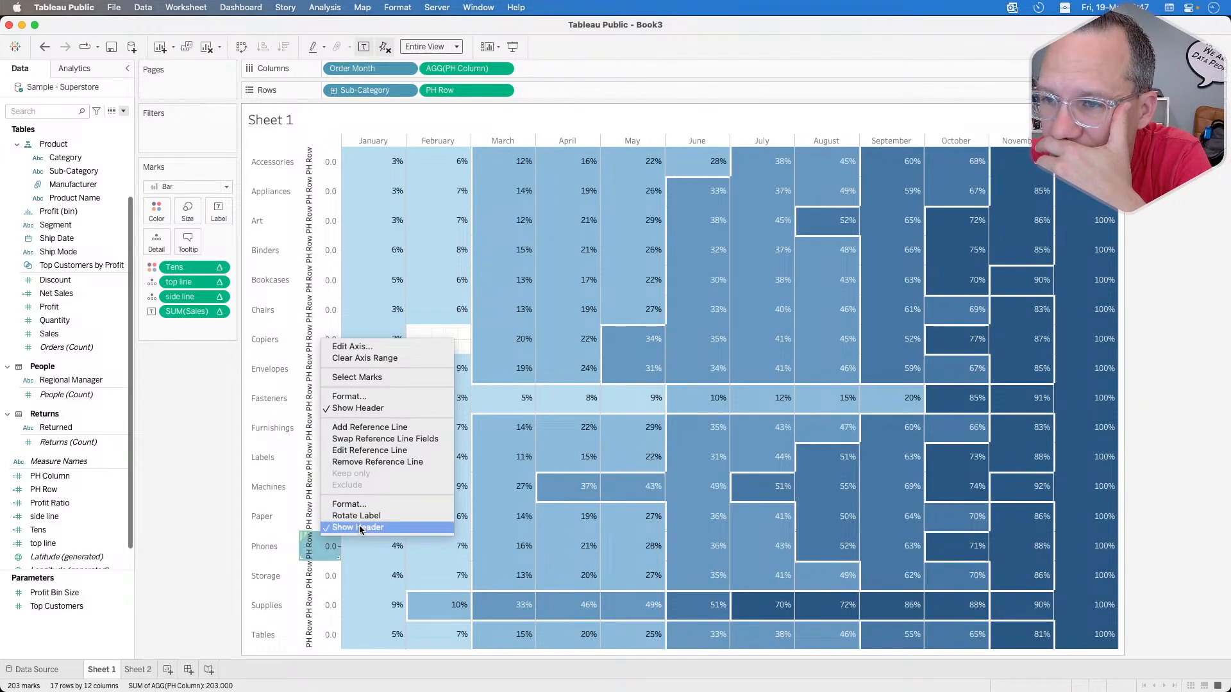
click(360, 528)
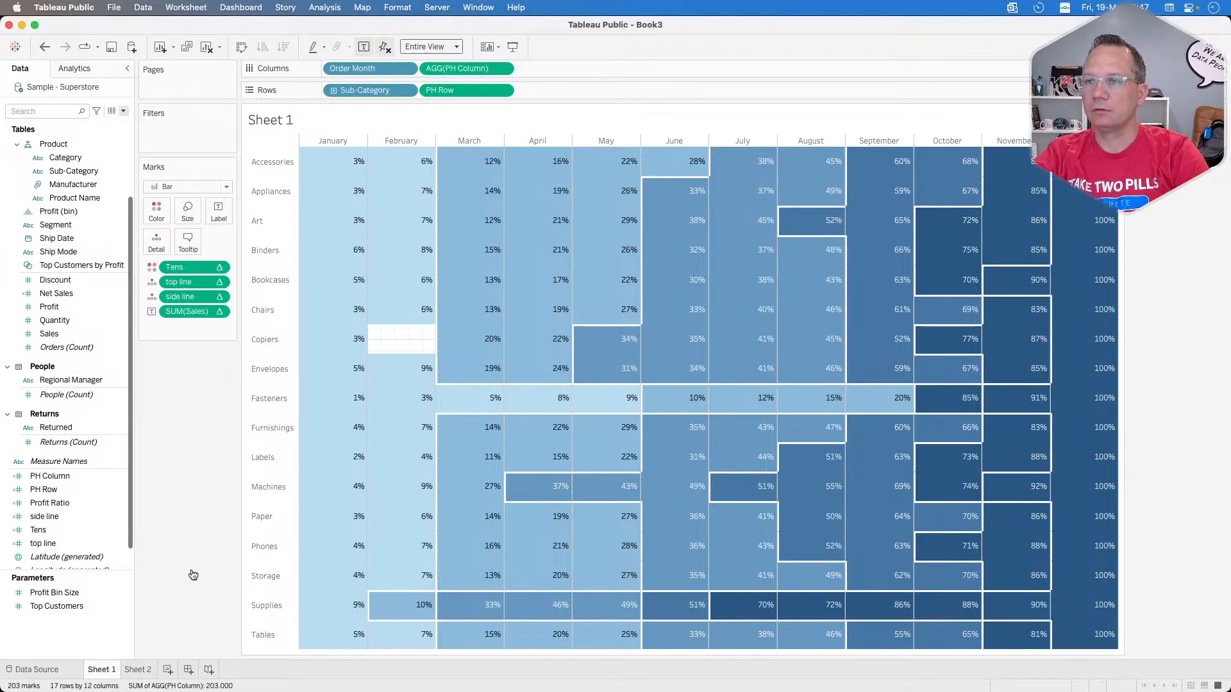
Step: Switch to Chrome and compare the published Week 20 reference heat map with the Tableau Public worksheet
key(super+Tab)
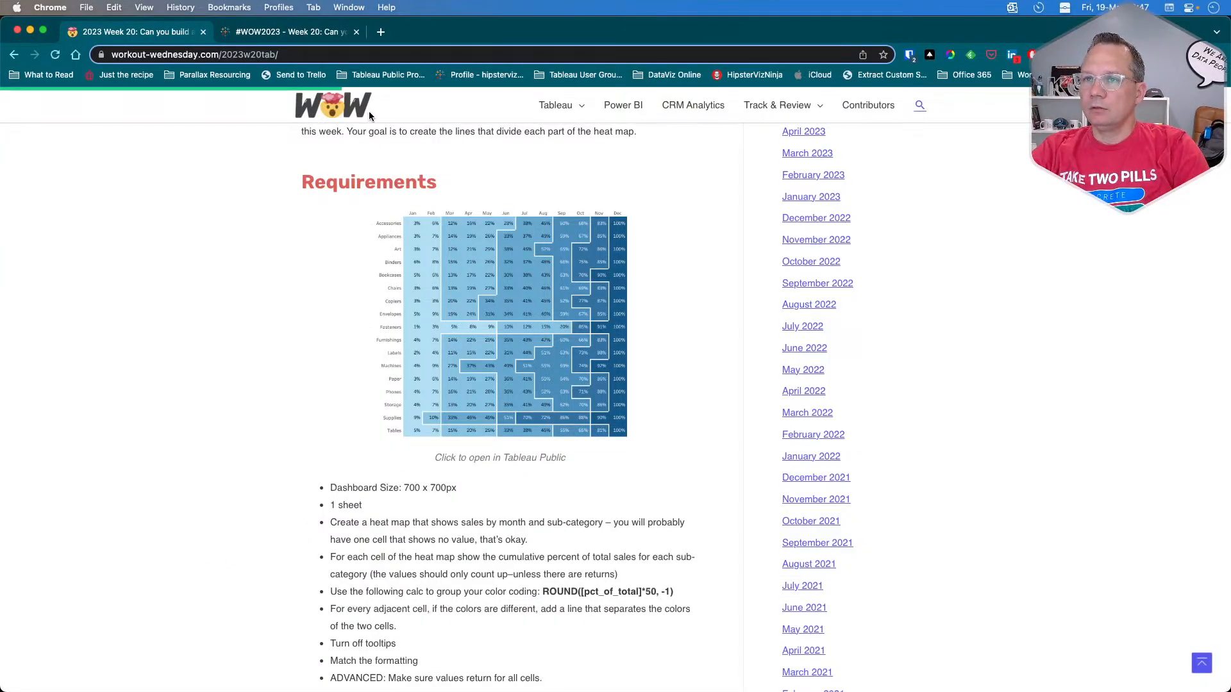
click(298, 32)
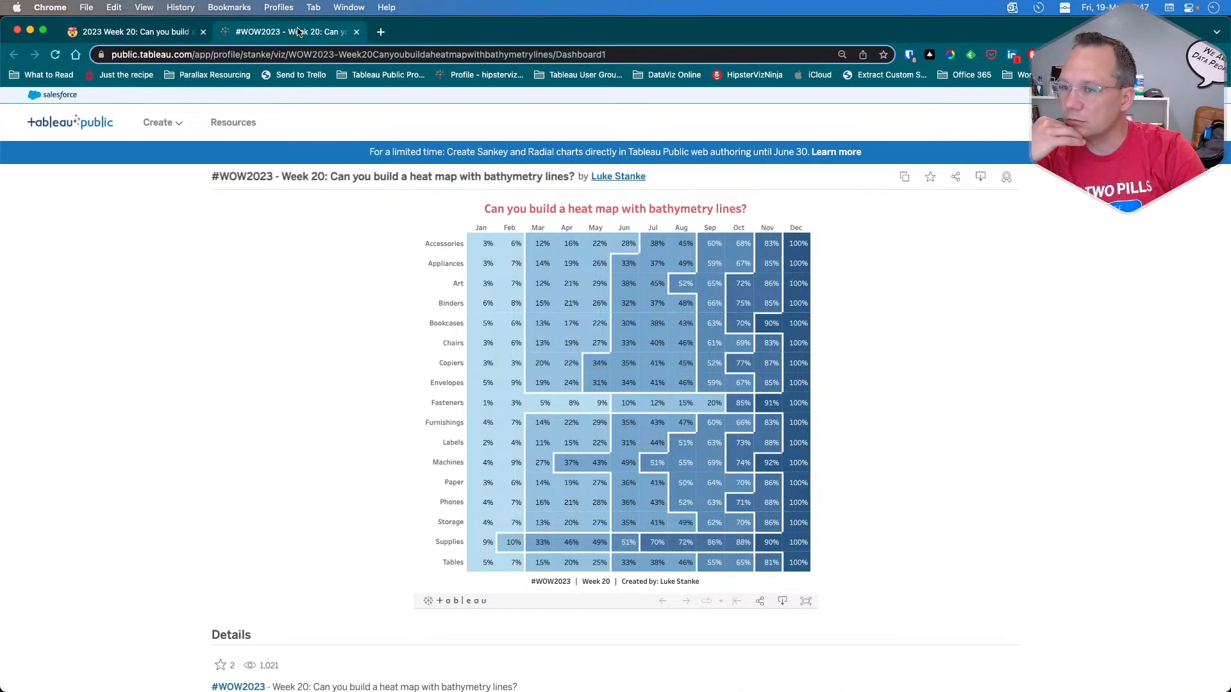
key(super+Tab)
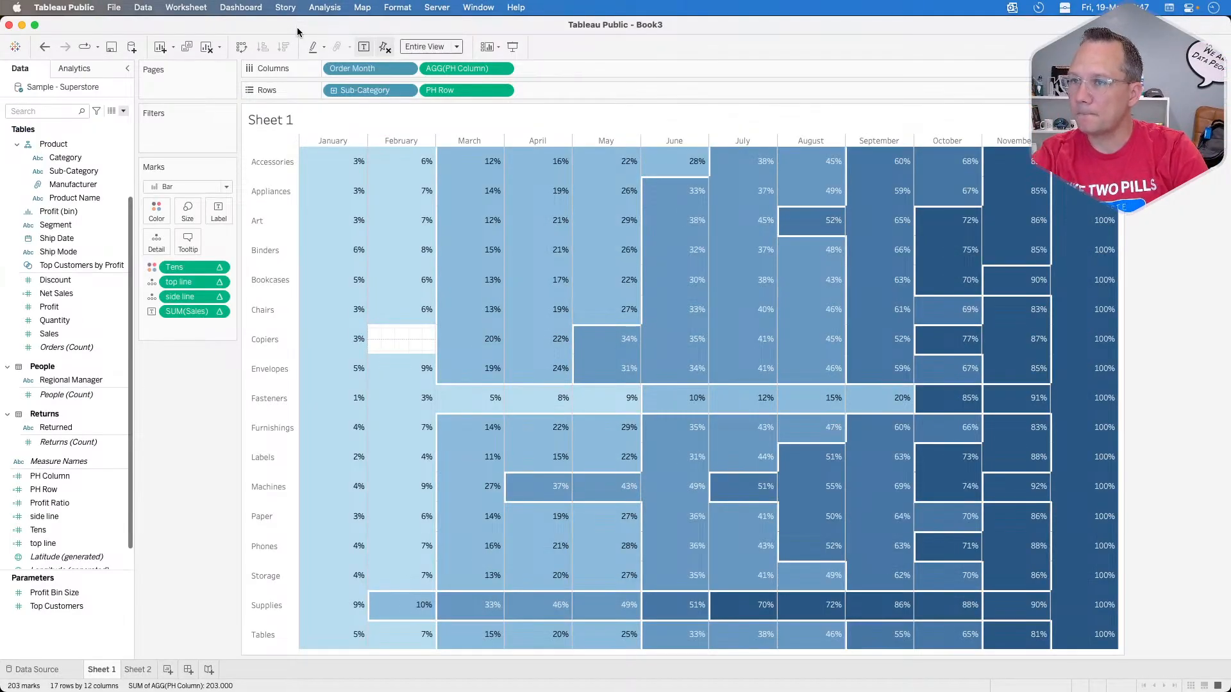
key(super+Tab)
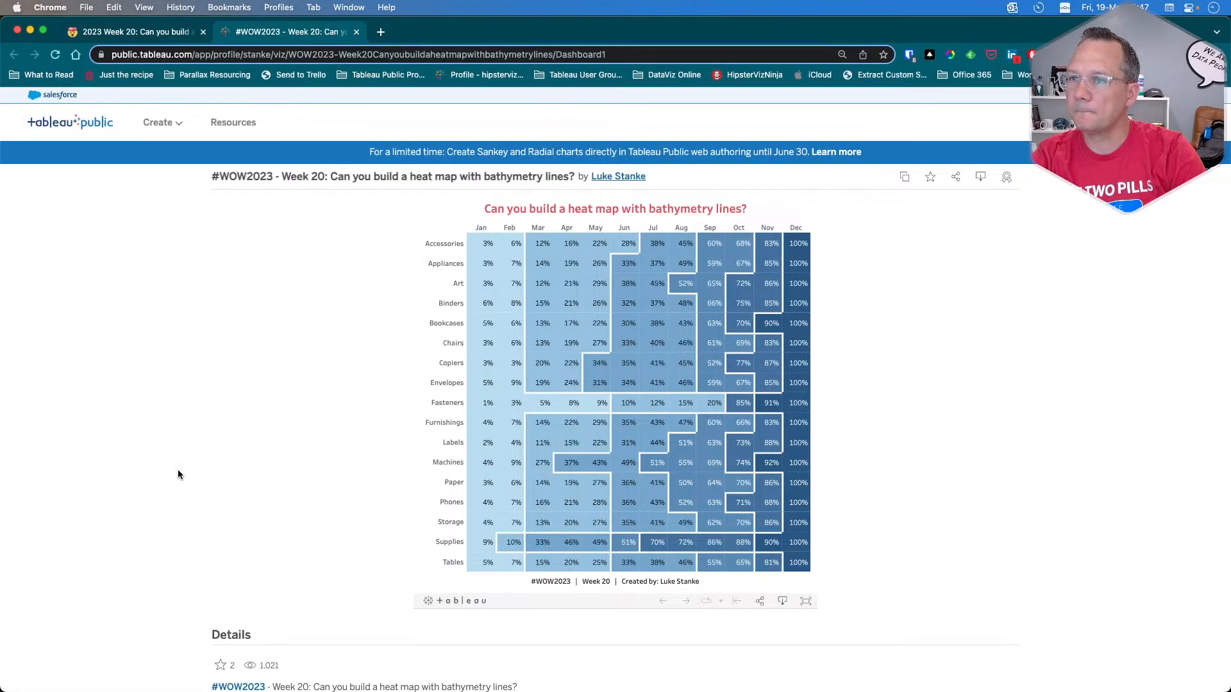
key(super+Tab)
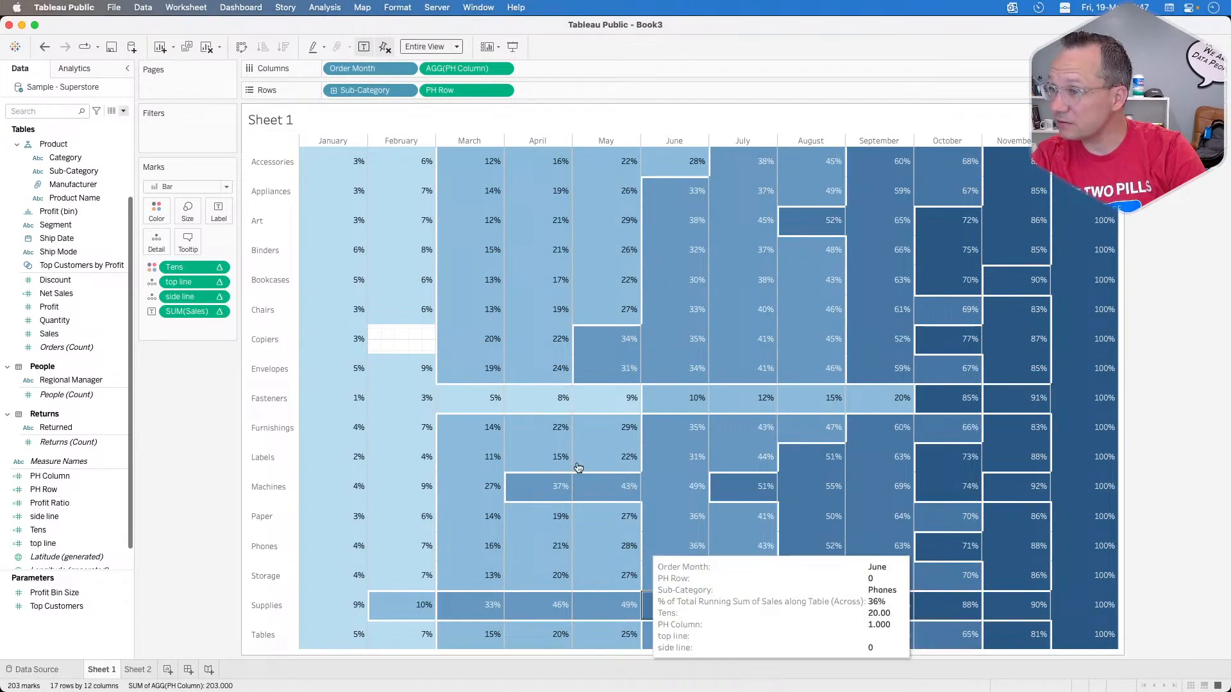
Step: Open the view's border formatting and set the Column Divider pane border to None
right_click(395, 347)
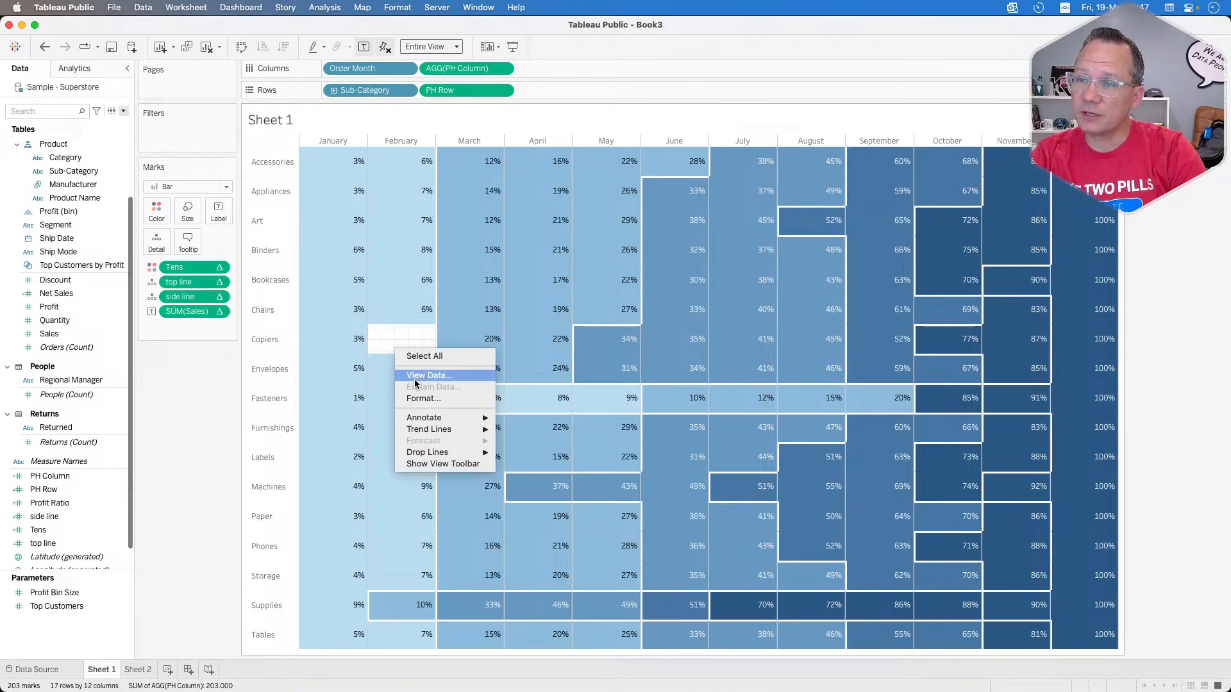
click(422, 398)
click(63, 91)
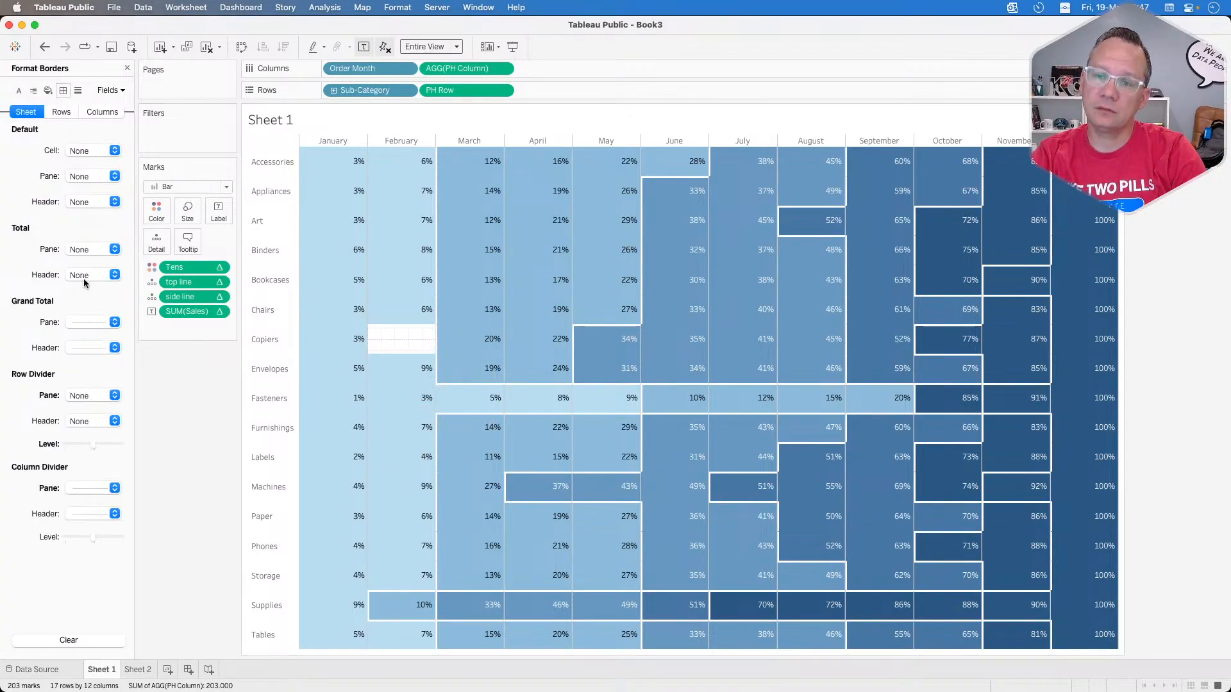
click(82, 486)
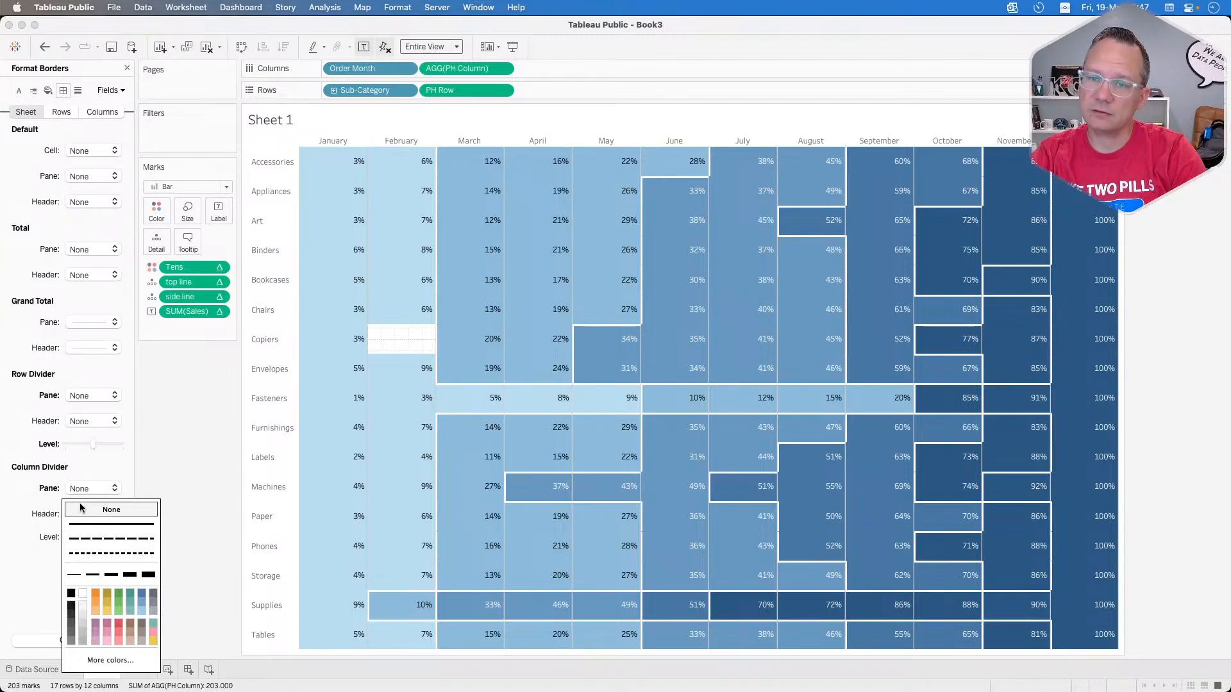
click(27, 443)
Step: Set the sheet's Grid Lines, Zero Lines and Trend Lines to None in the line formatting
click(78, 90)
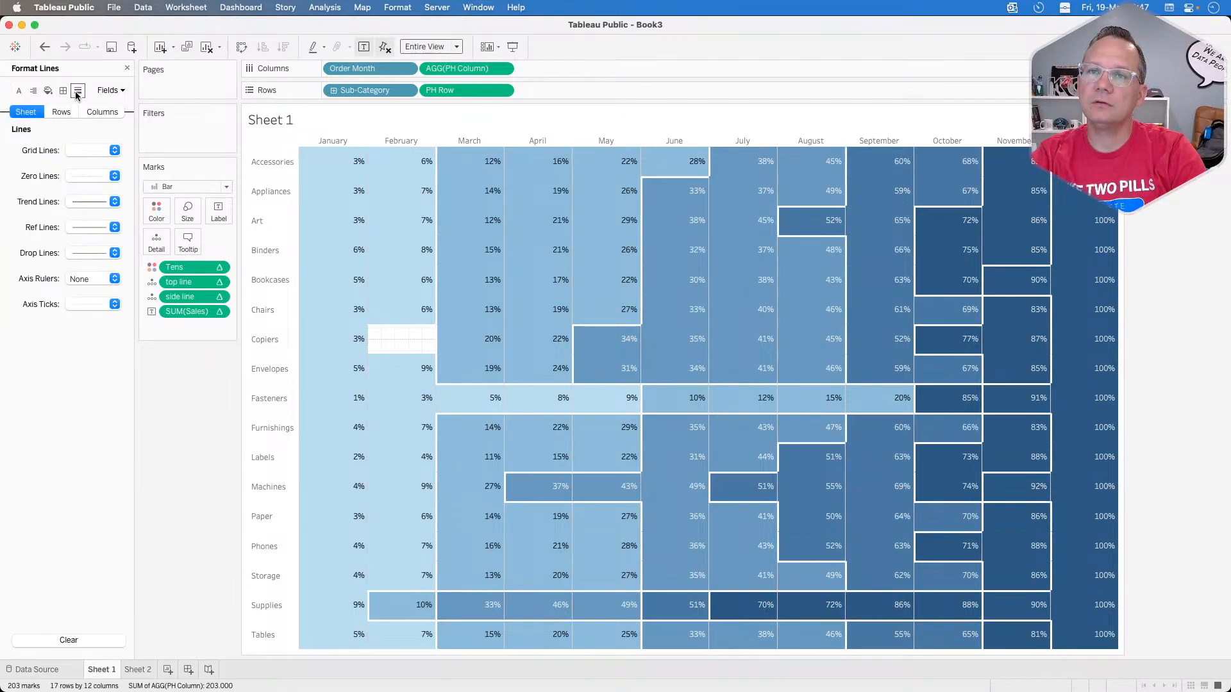
click(83, 150)
click(77, 171)
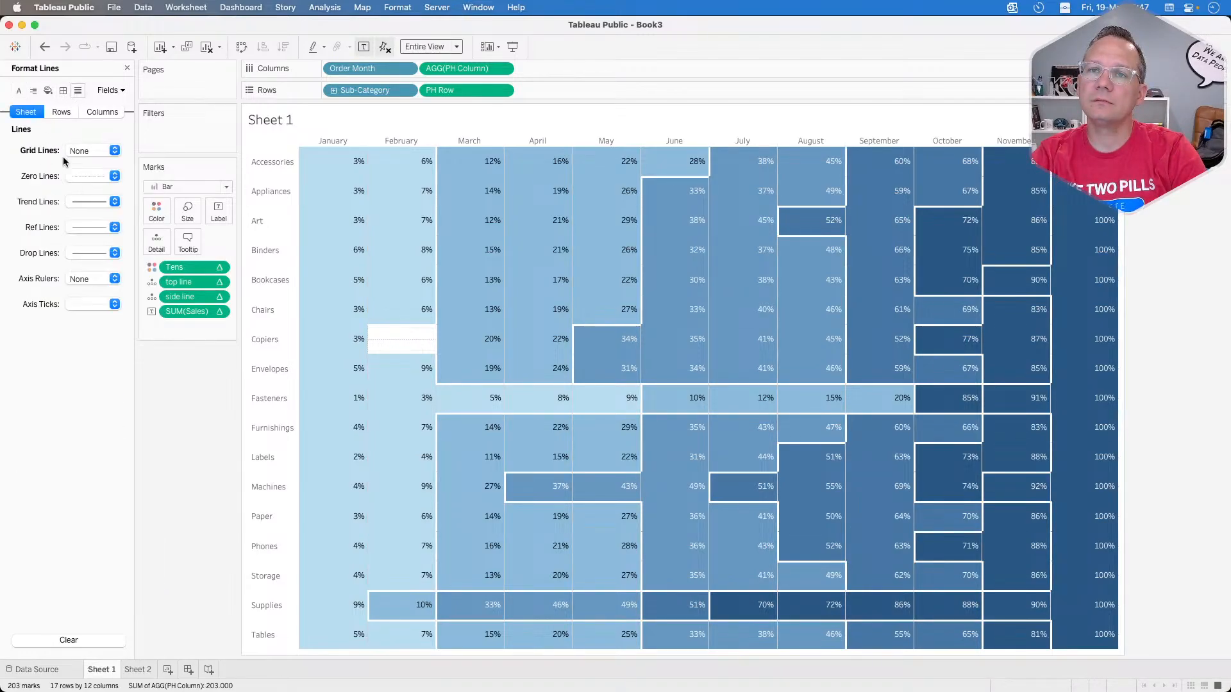
click(90, 177)
click(83, 197)
click(74, 202)
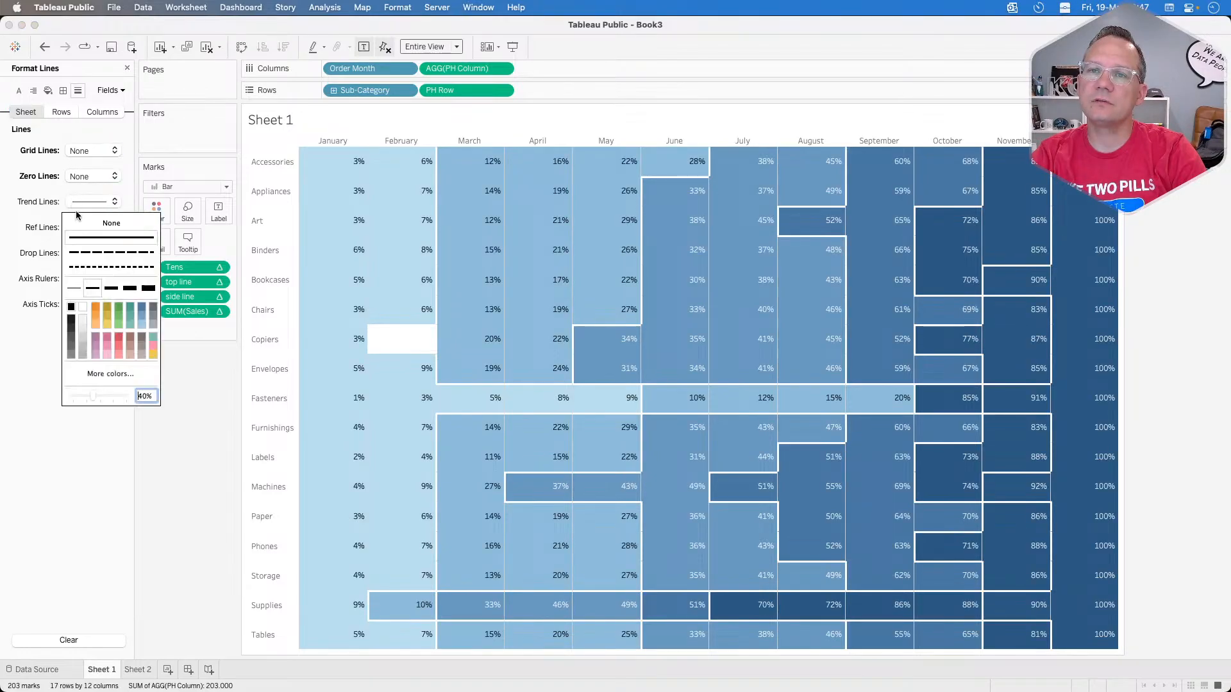
click(80, 223)
Step: Format the sheet's Ref Lines as white with the thickest line weight
click(80, 230)
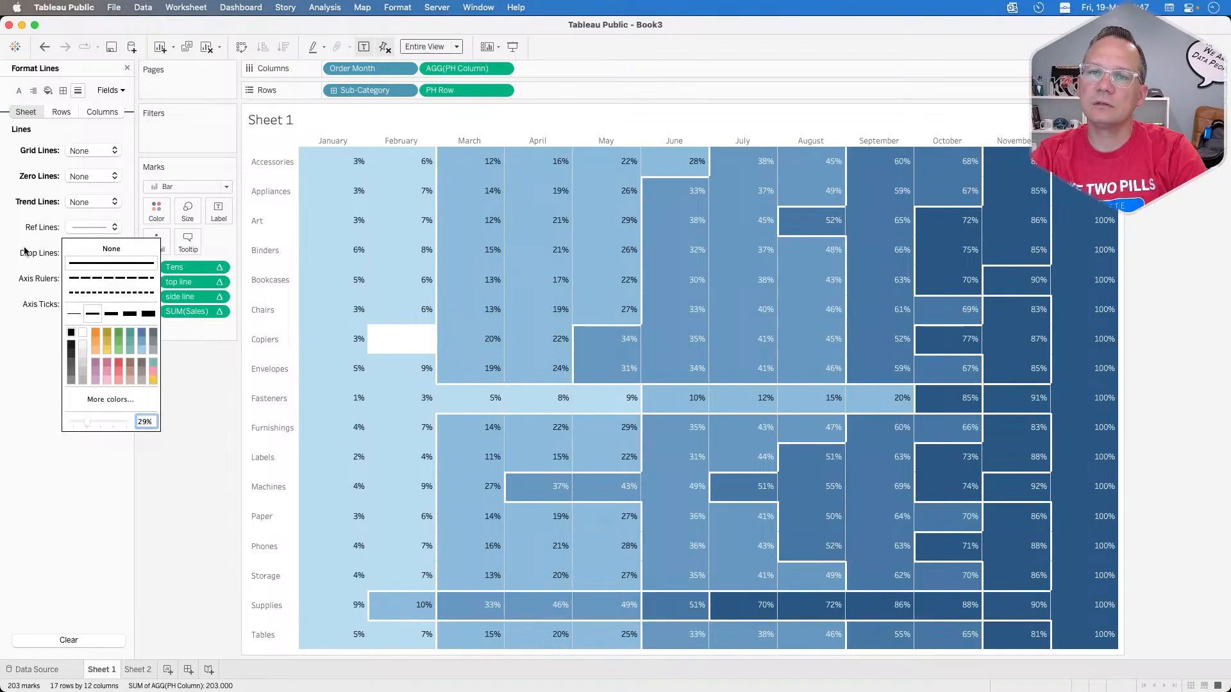
click(35, 250)
click(93, 228)
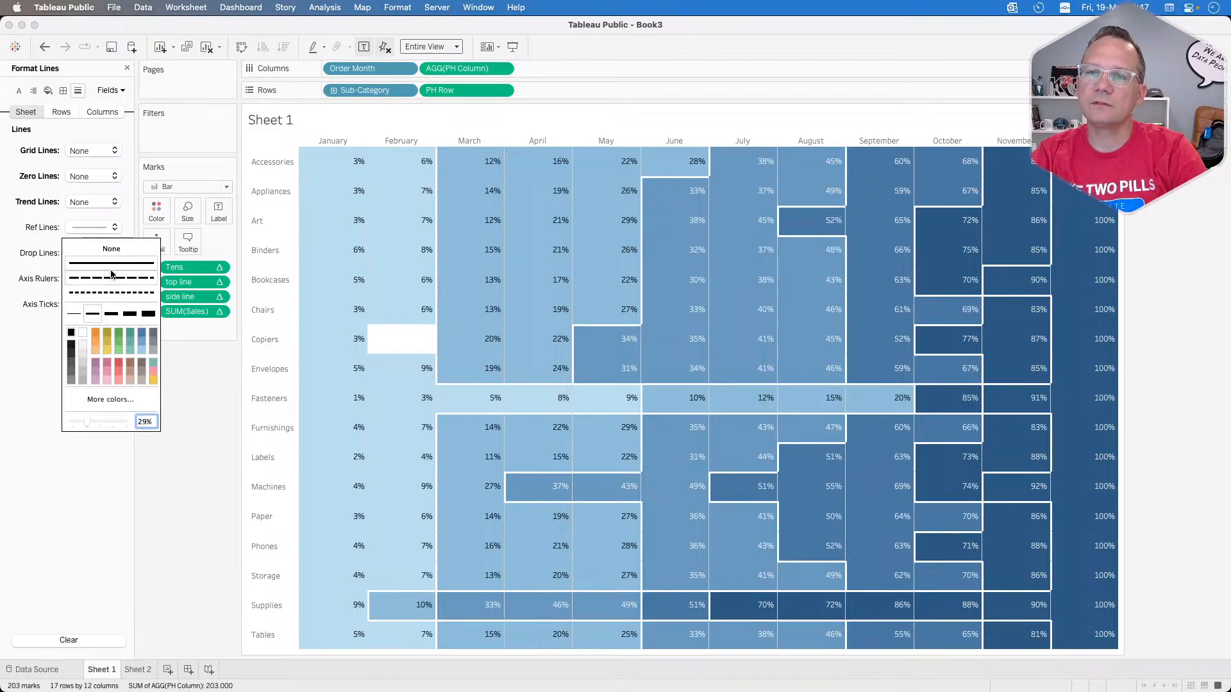
click(85, 334)
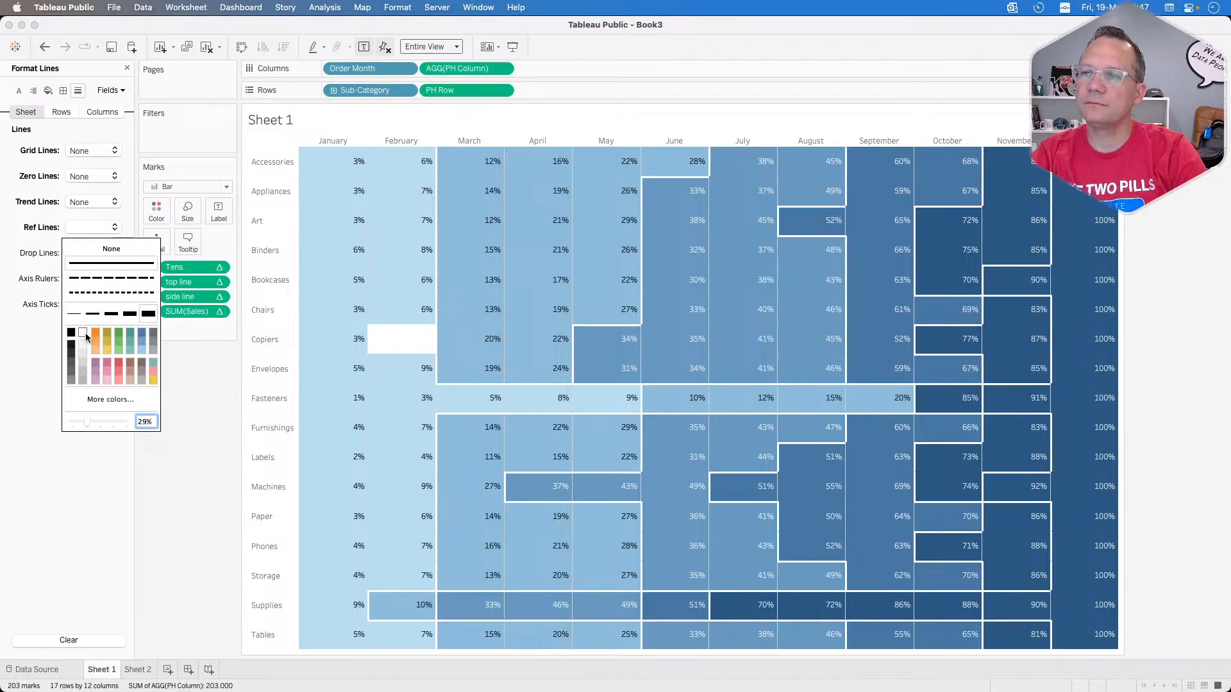
click(13, 209)
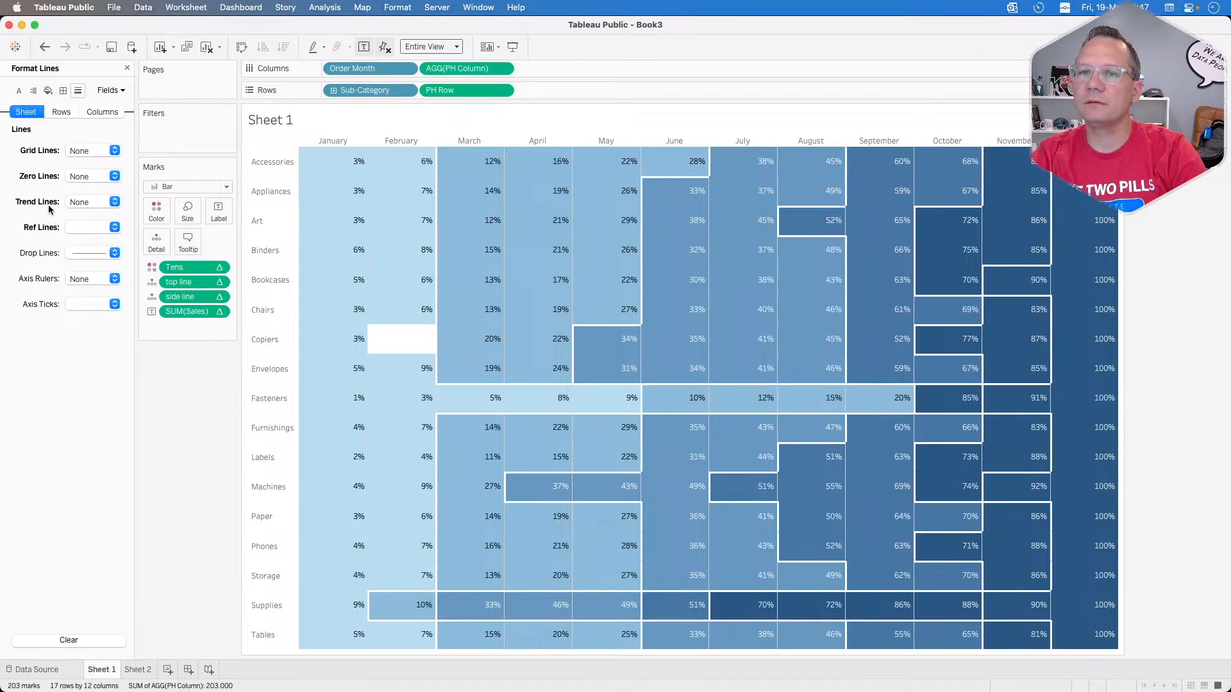
Step: Set the border of the marks to None and close the formatting pane
click(159, 213)
click(215, 321)
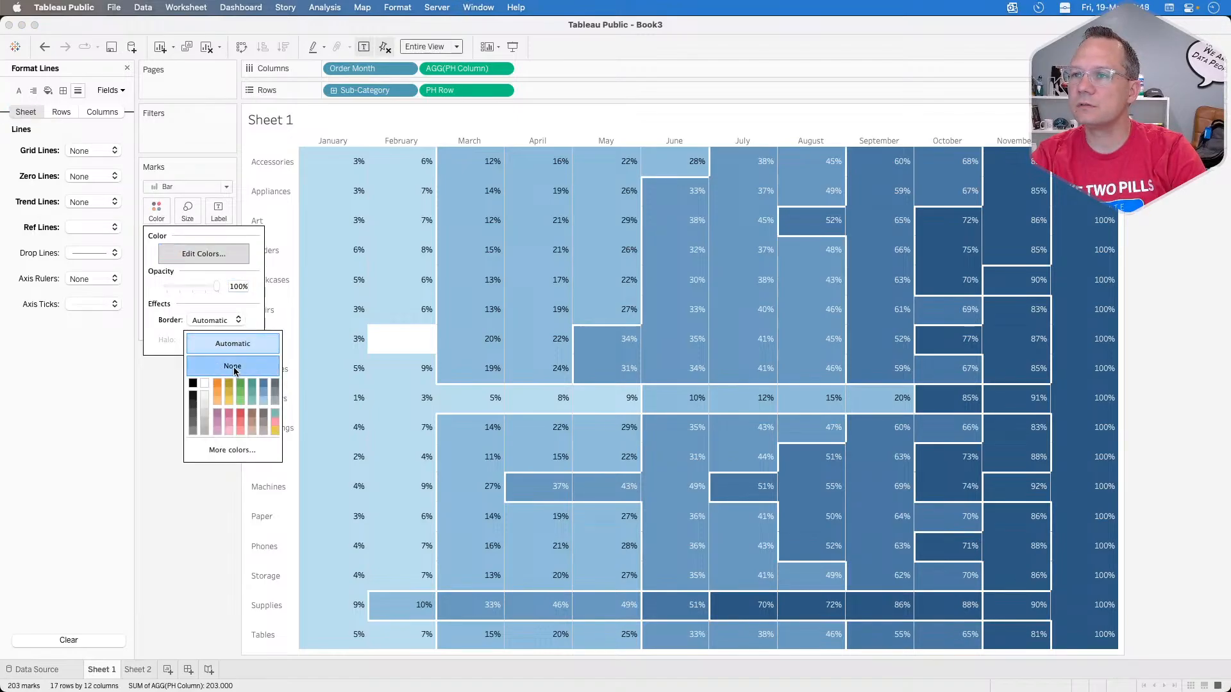
click(233, 367)
click(180, 522)
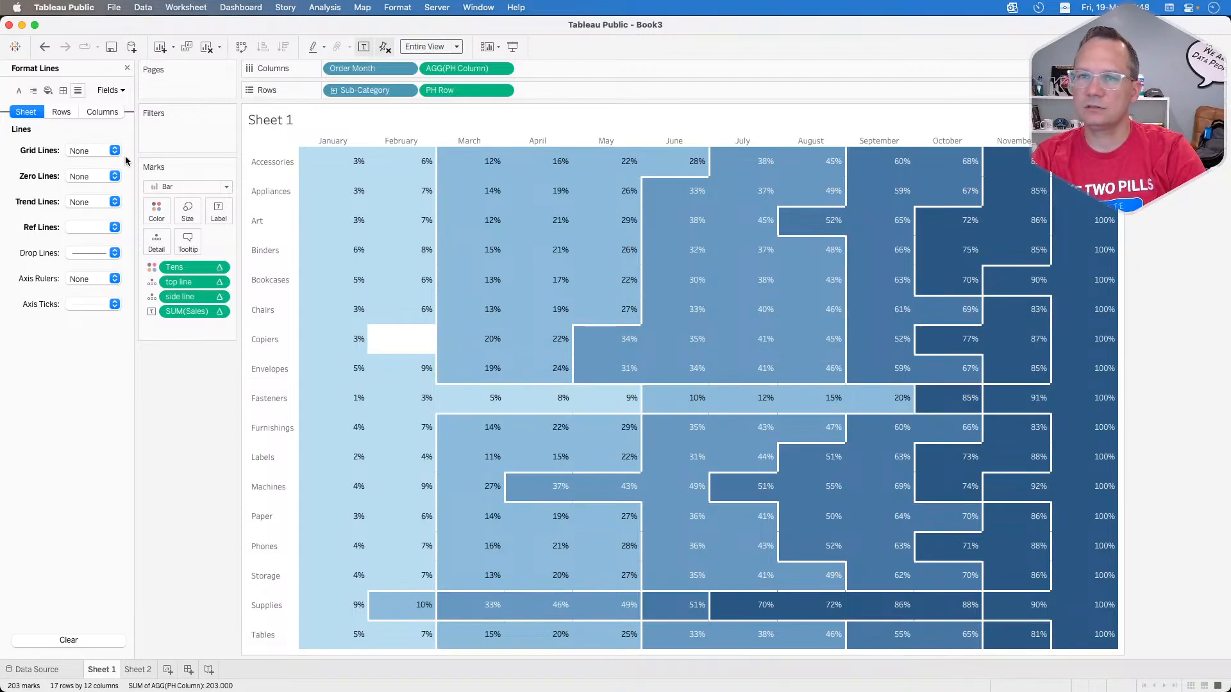
click(127, 67)
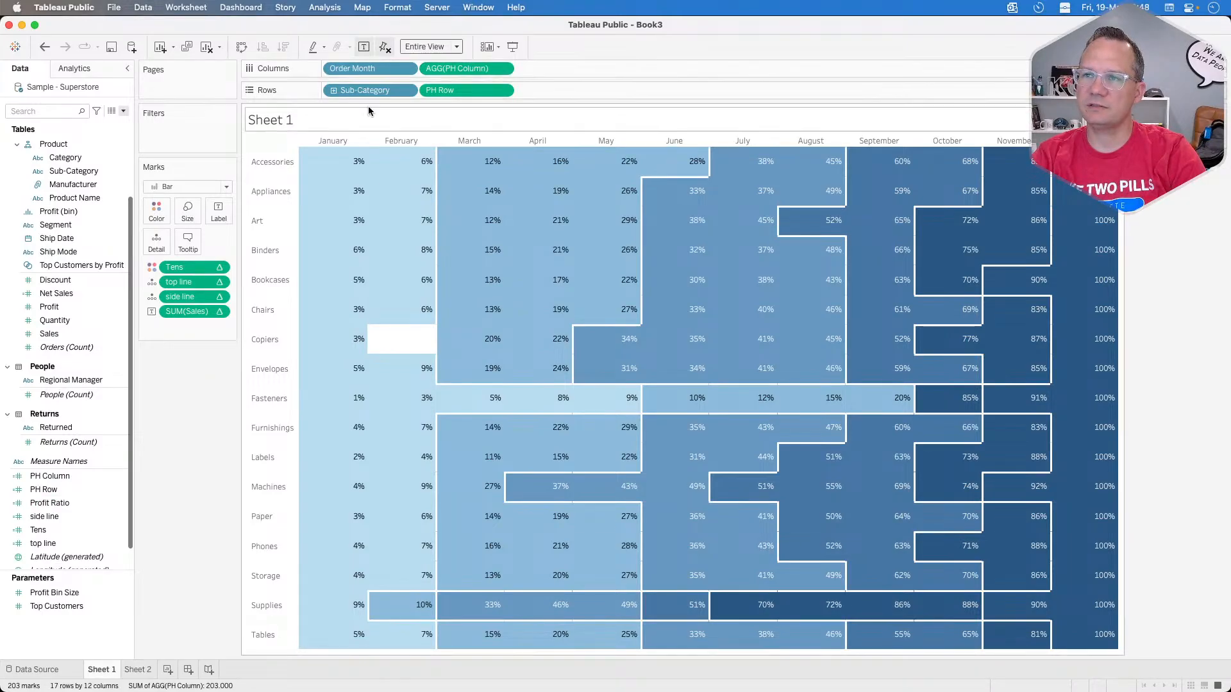
Step: Review the PH Column formula, close it, and inspect the January and February marks where its line is drawn
right_click(79, 477)
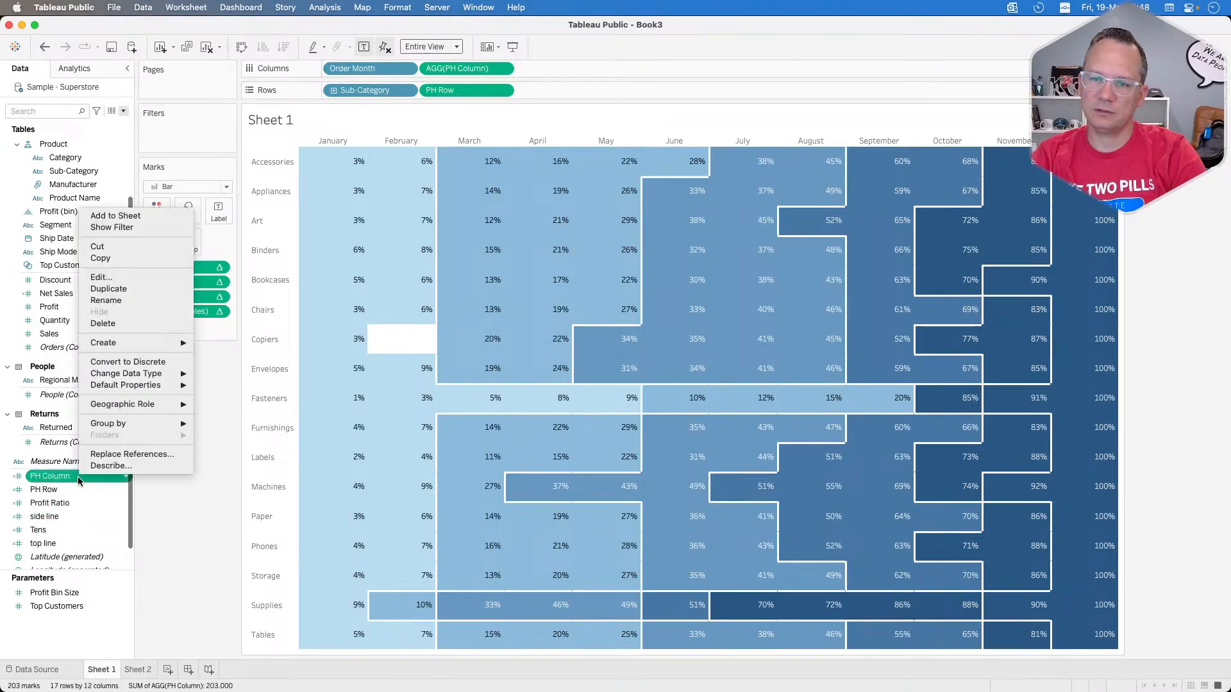
click(111, 279)
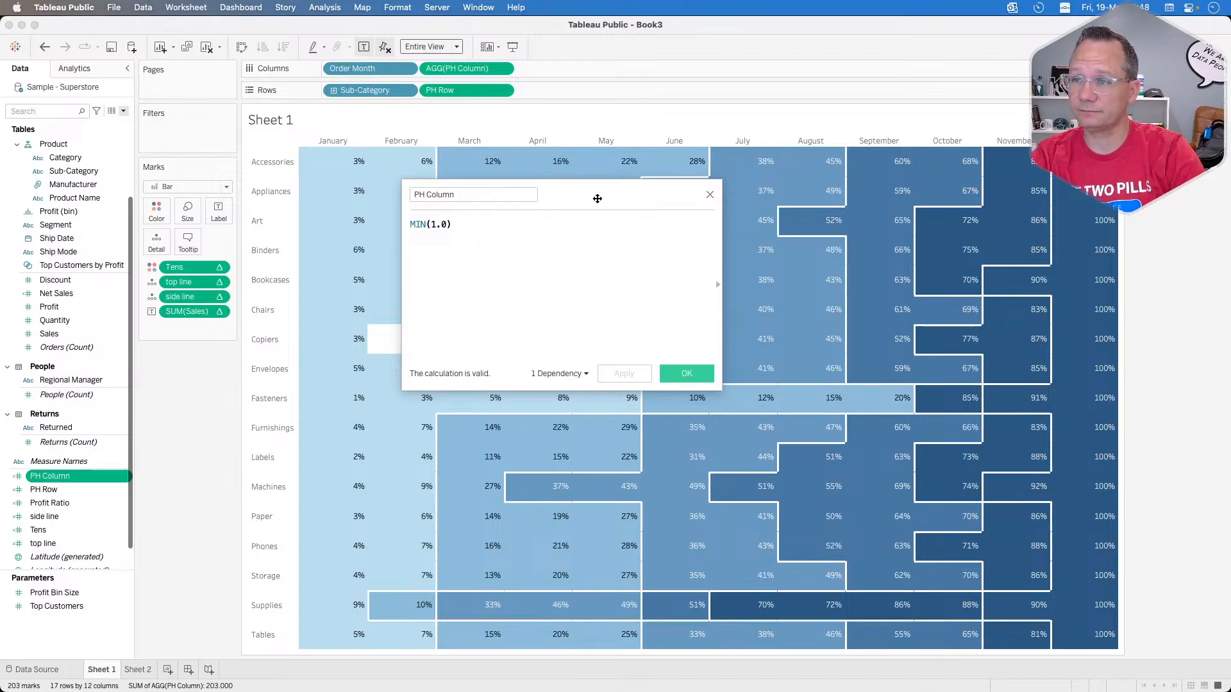
click(708, 195)
mouse_move(359, 168)
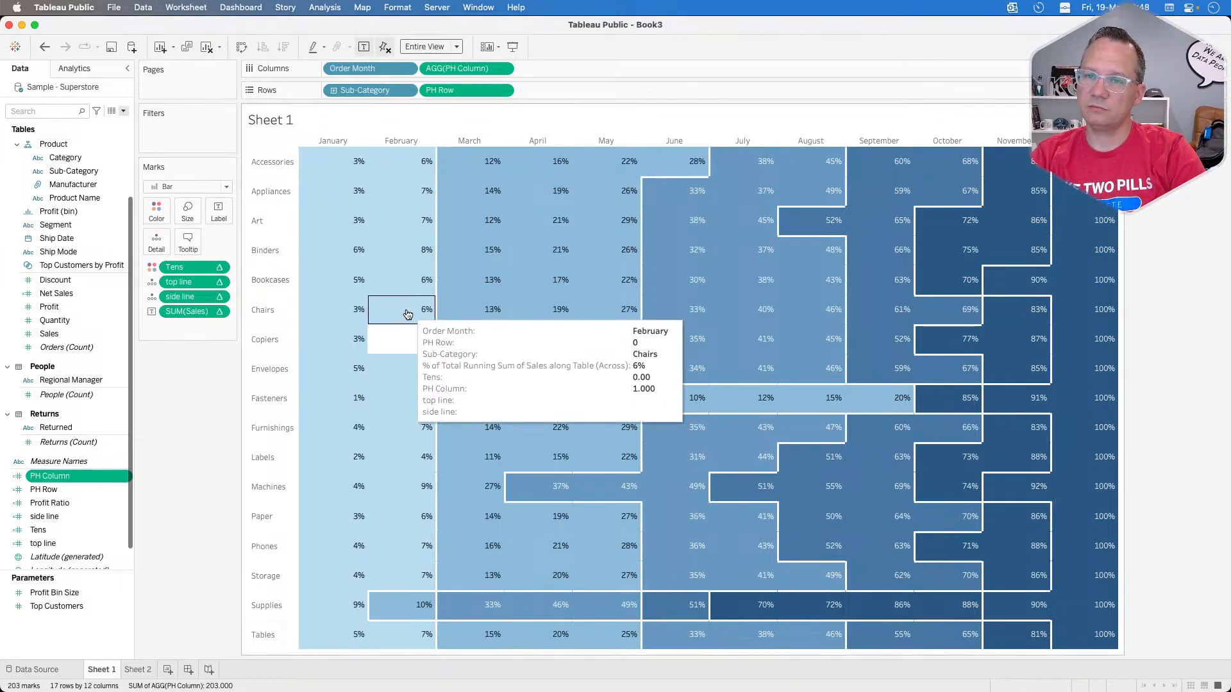
mouse_move(402, 183)
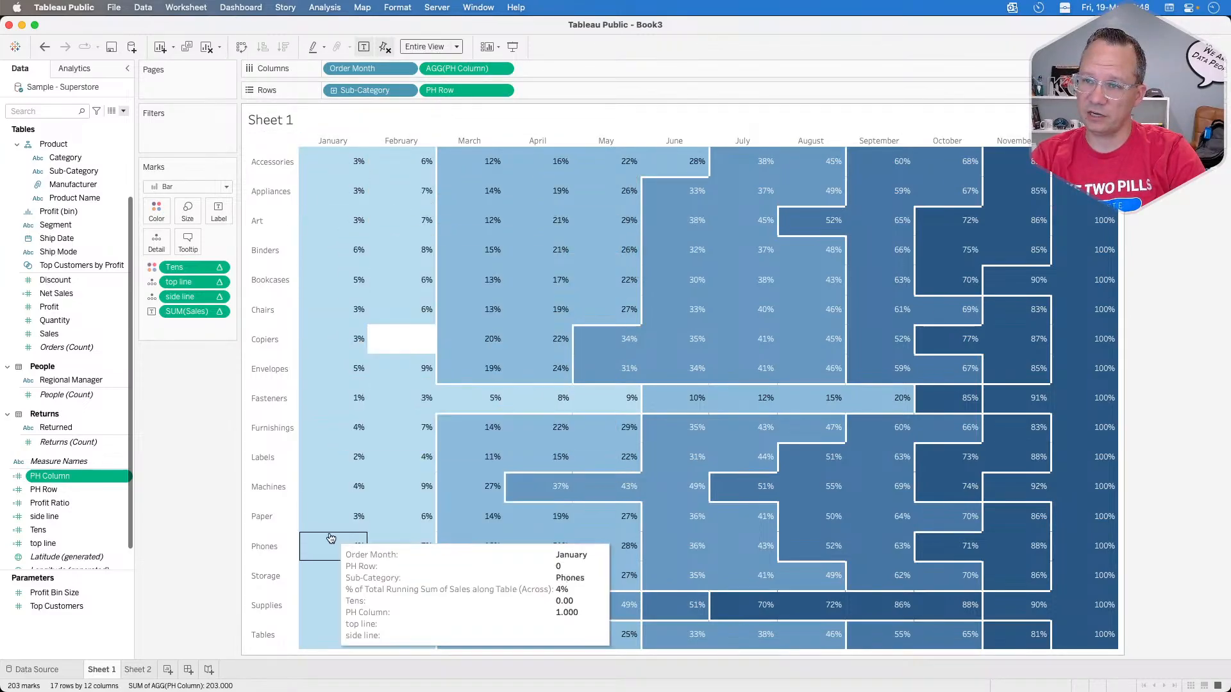
Step: Review the side line formula and close the calculation unchanged
mouse_move(330, 649)
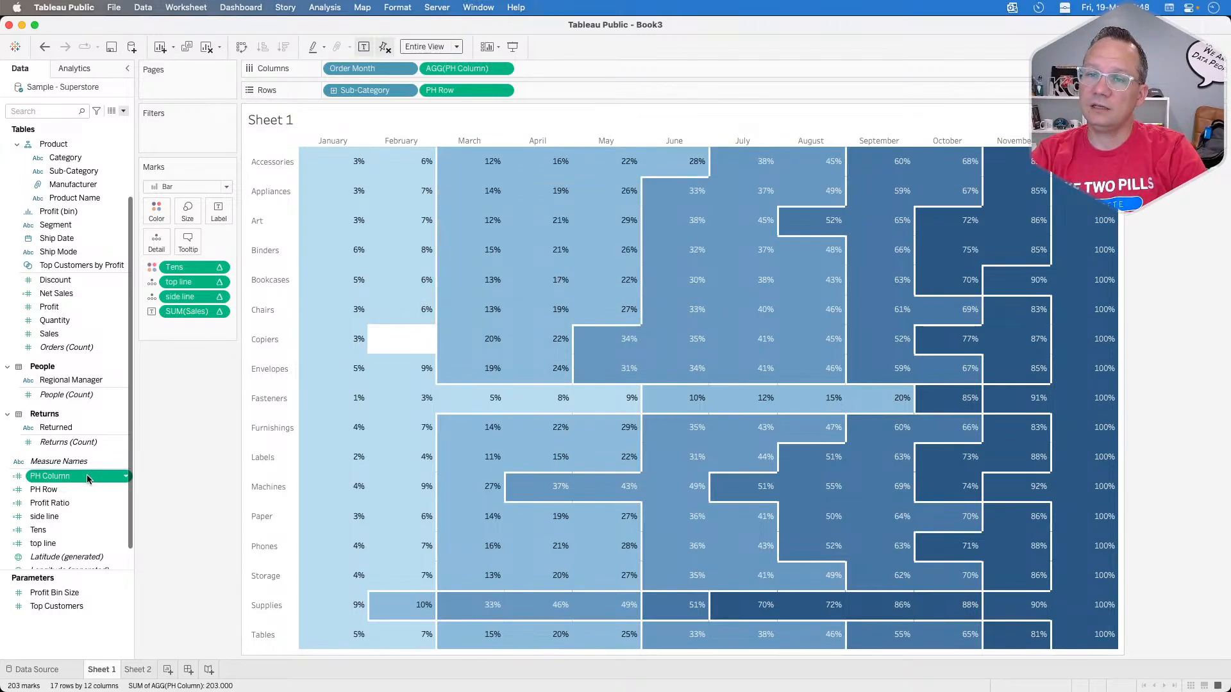
right_click(51, 517)
click(96, 318)
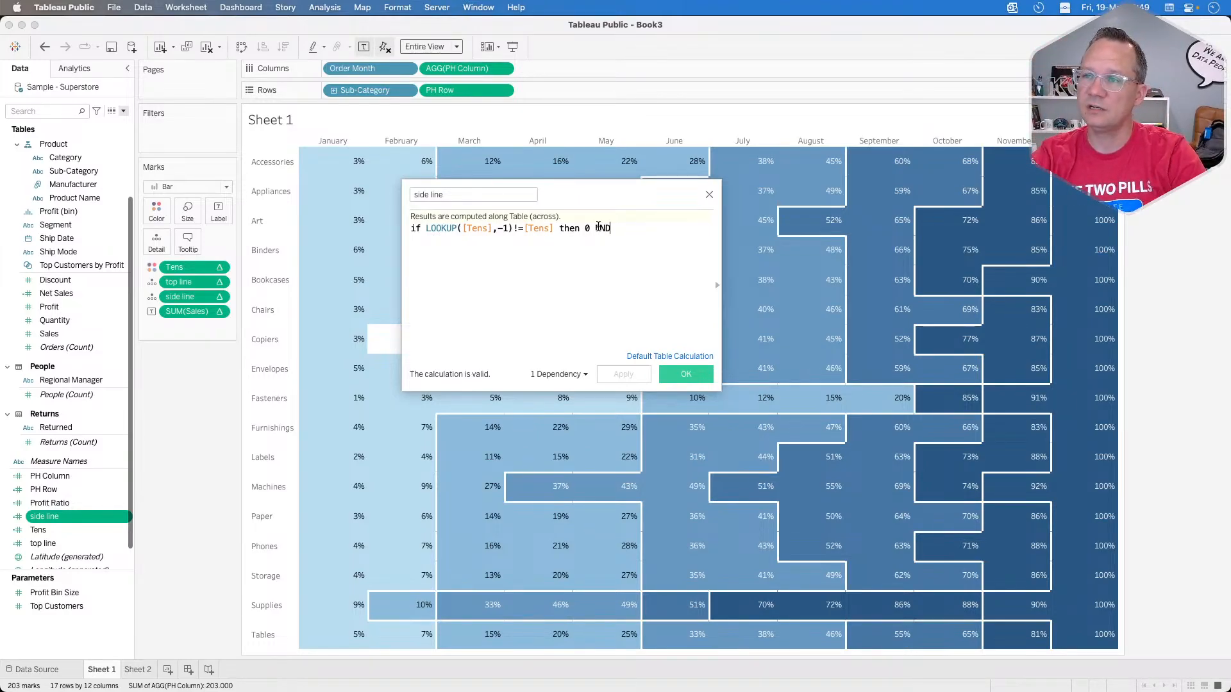
click(709, 196)
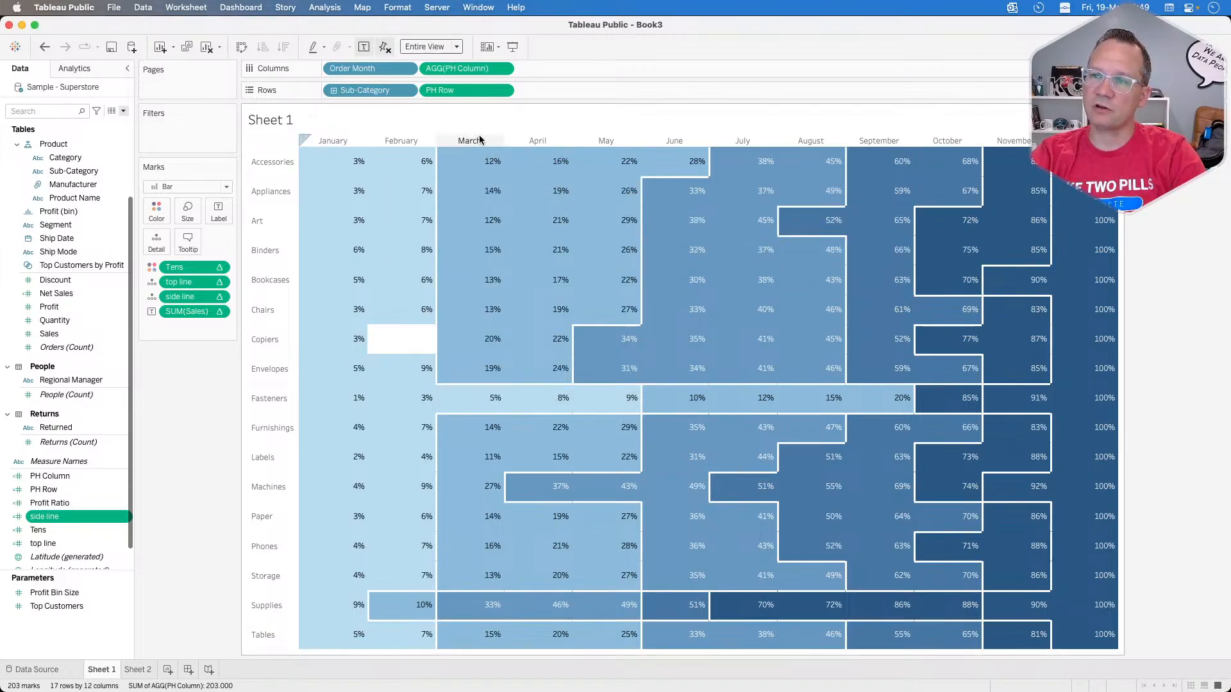
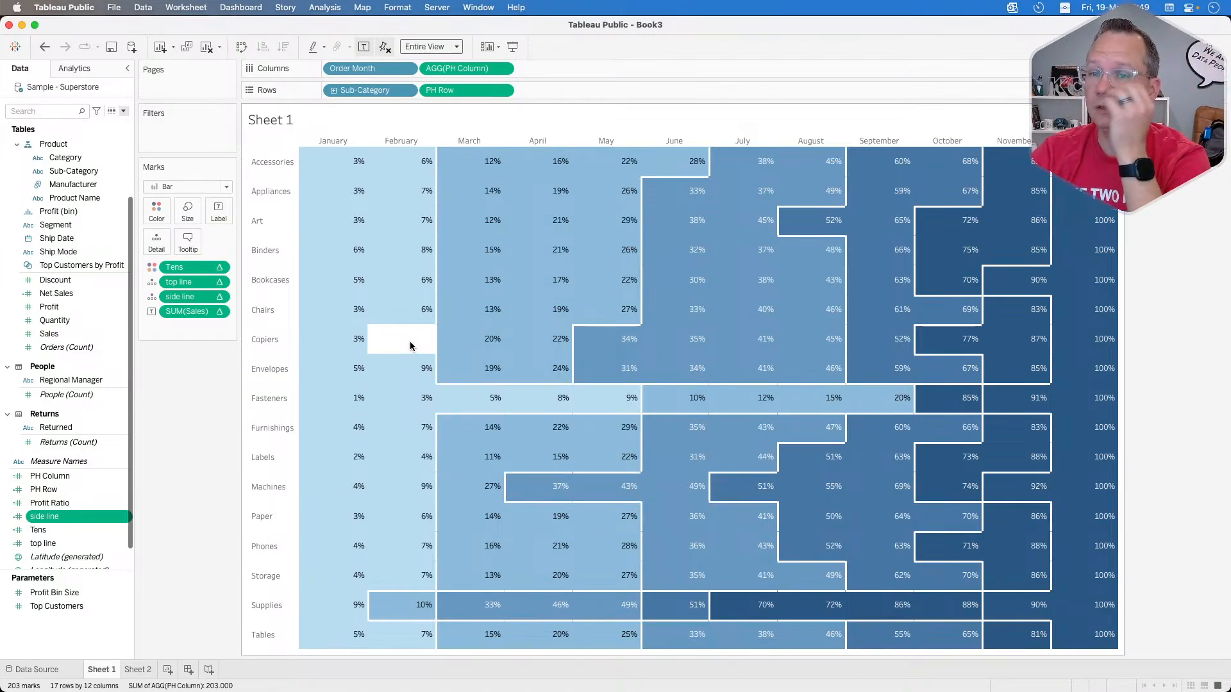
Step: Try replacing the PH Column formula with IFNULL, using RUNNING_SUM(SUM([Sales])) / TOTAL(SUM([Sales])) as its first argument
right_click(80, 476)
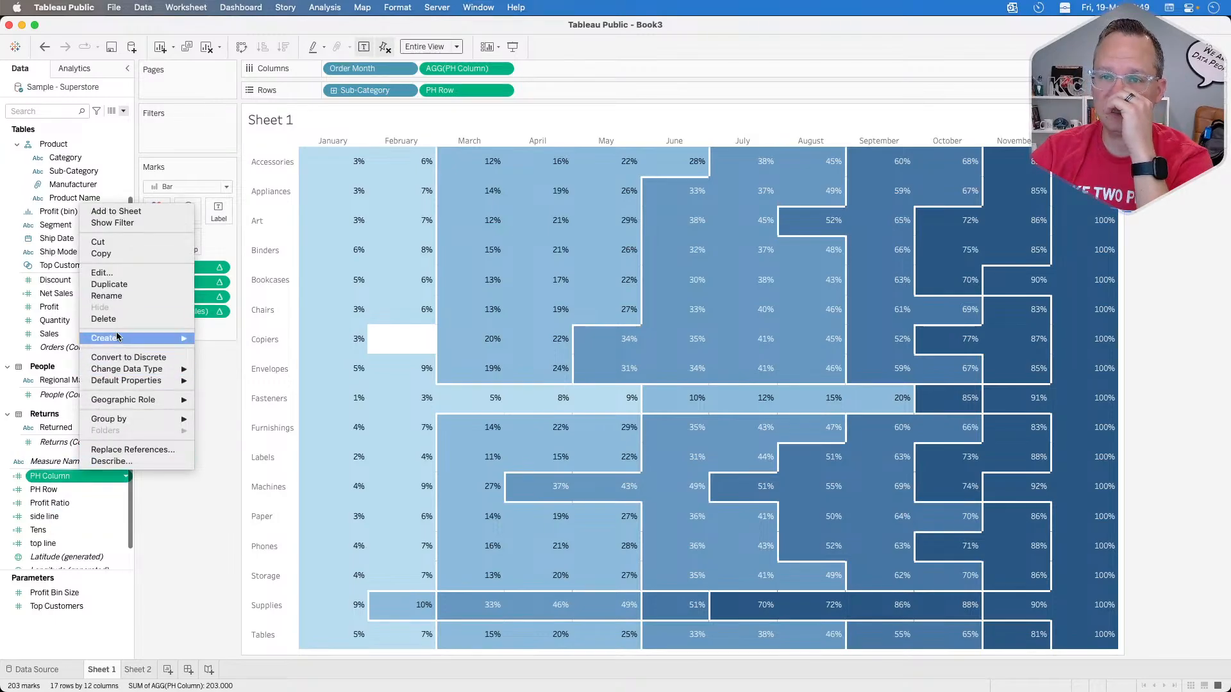
click(207, 434)
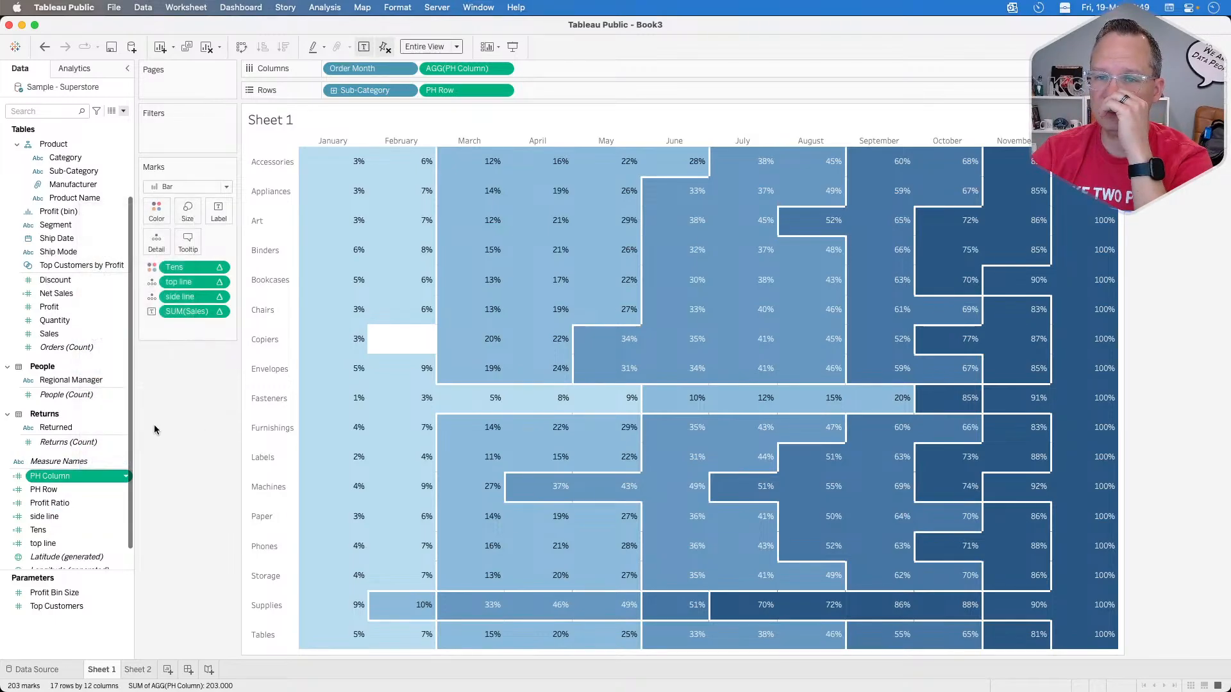
right_click(81, 482)
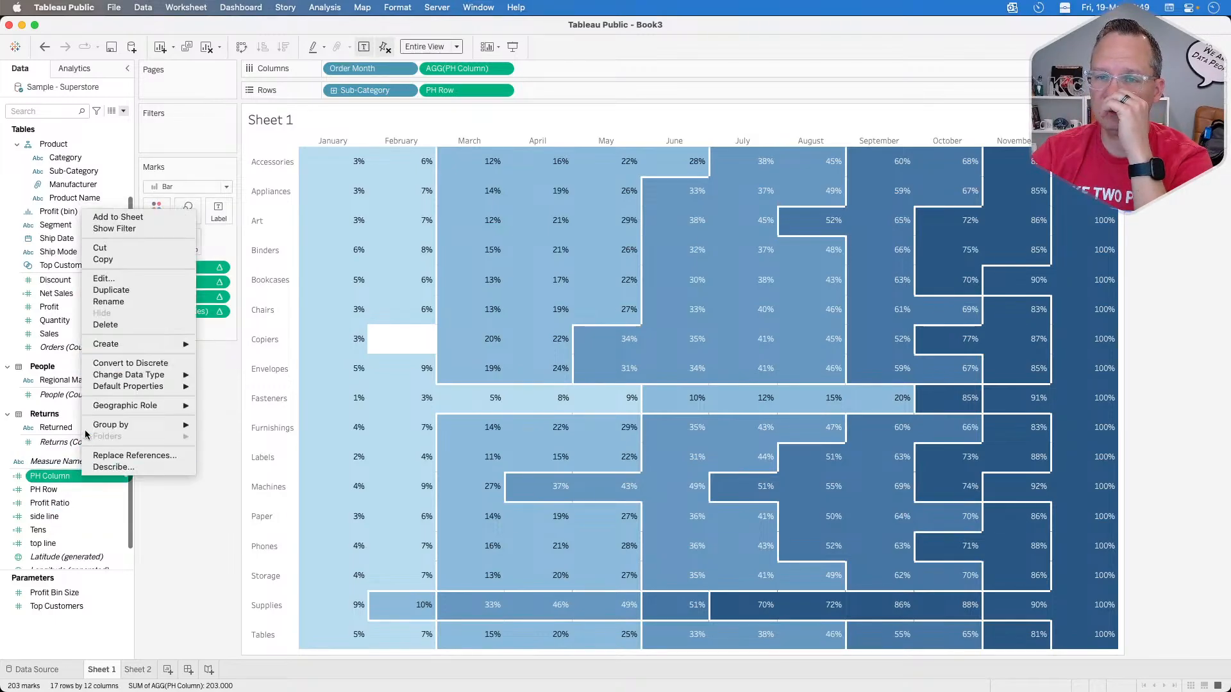
click(117, 281)
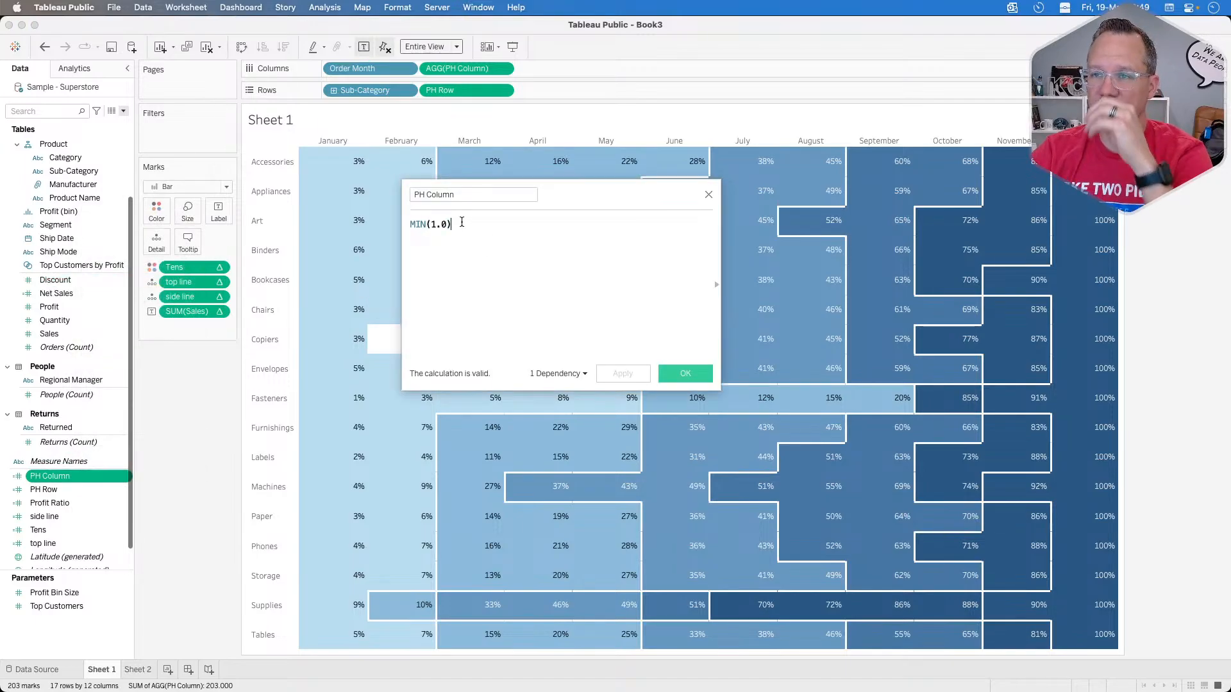
drag(461, 223, 367, 227)
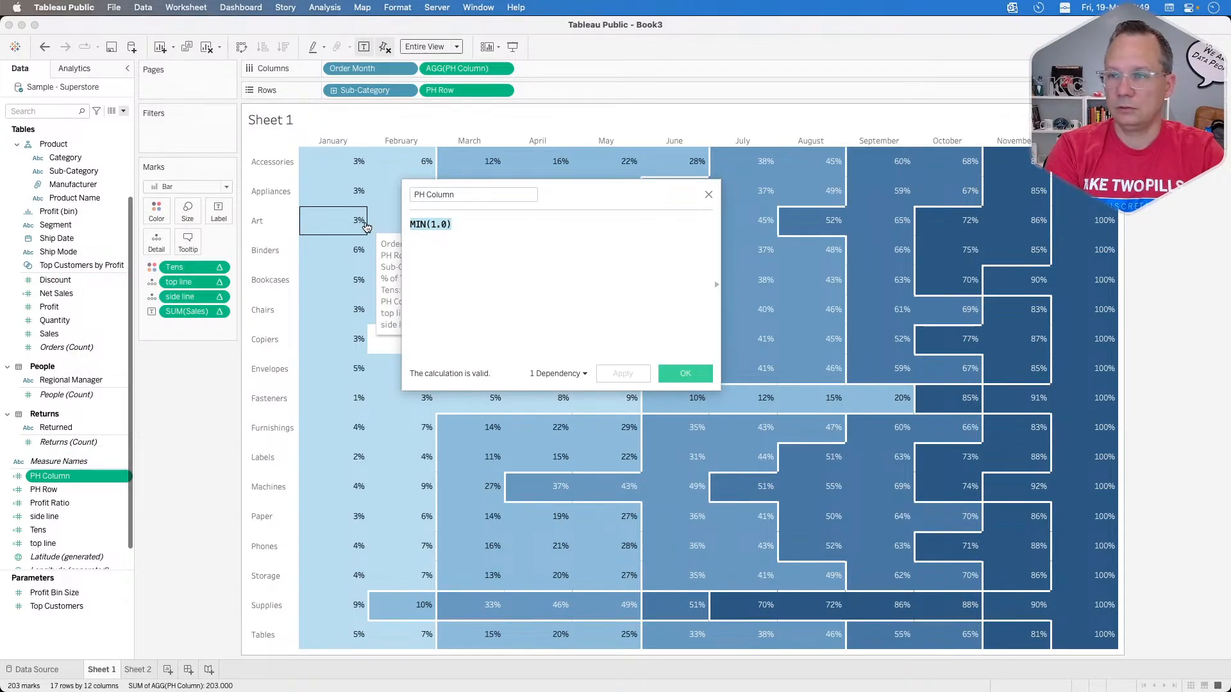
text(if)
key(BackSpace)
text(NULL())
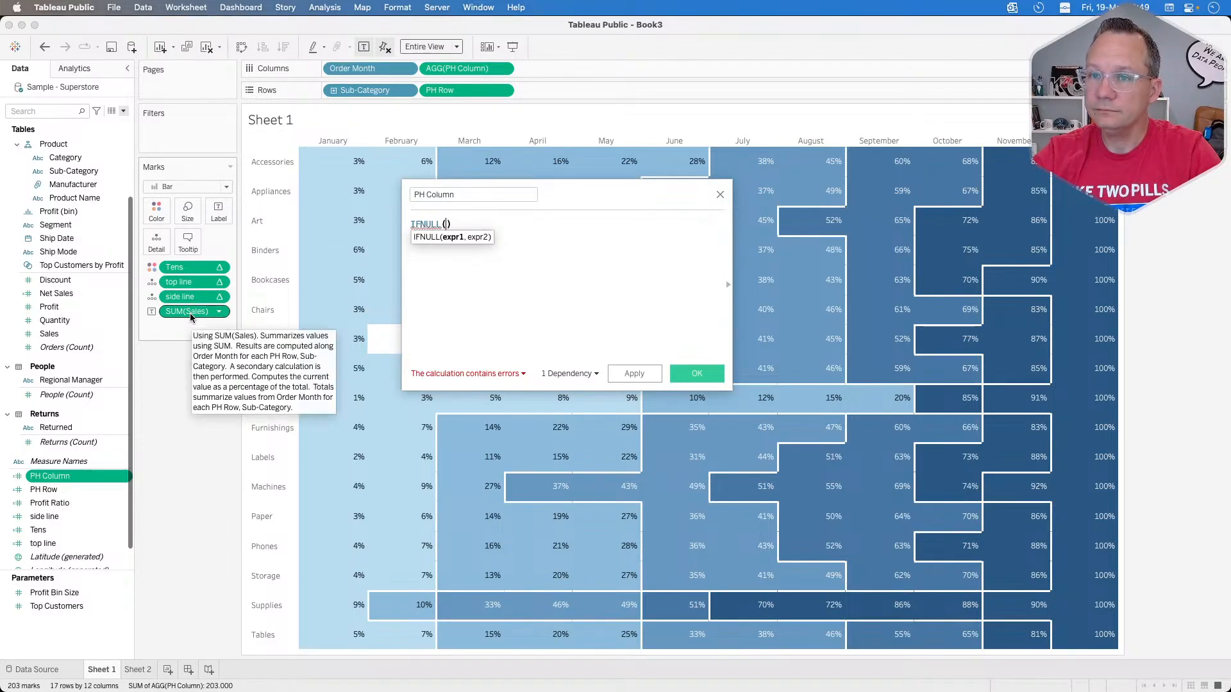
drag(190, 313, 440, 251)
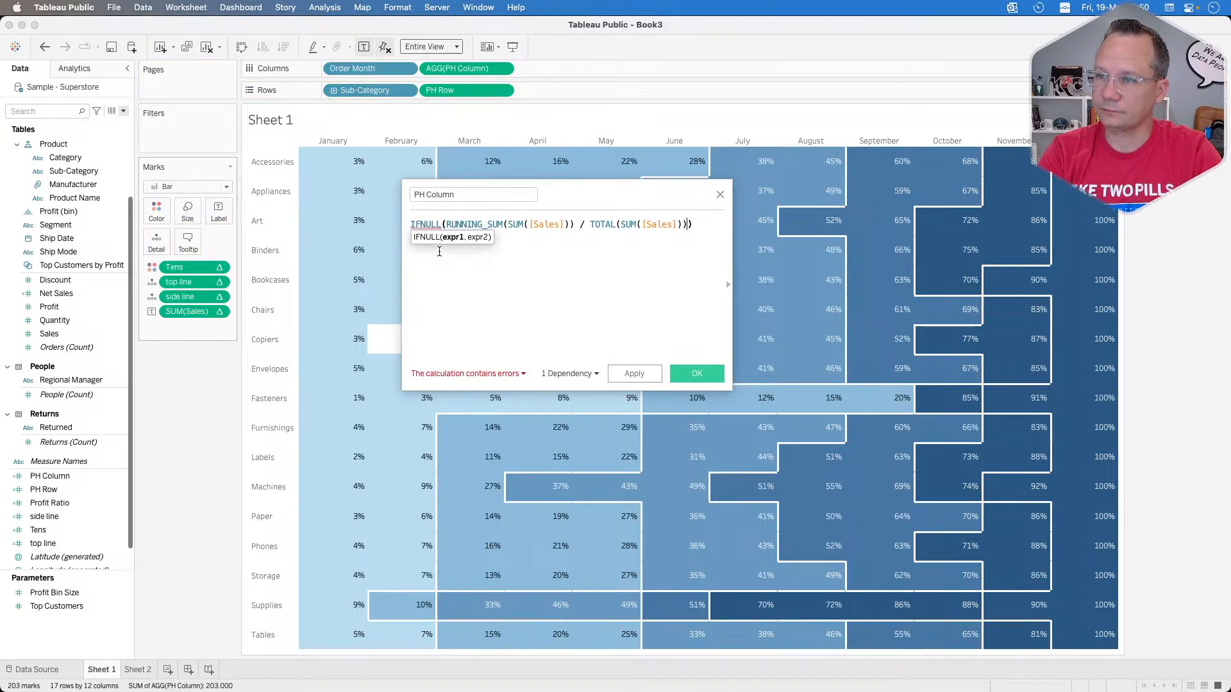
Step: Try a LOOKUP of the same running sales share with offset -1 as the IFNULL fallback, and discard the PH Column edit
text(,lo)
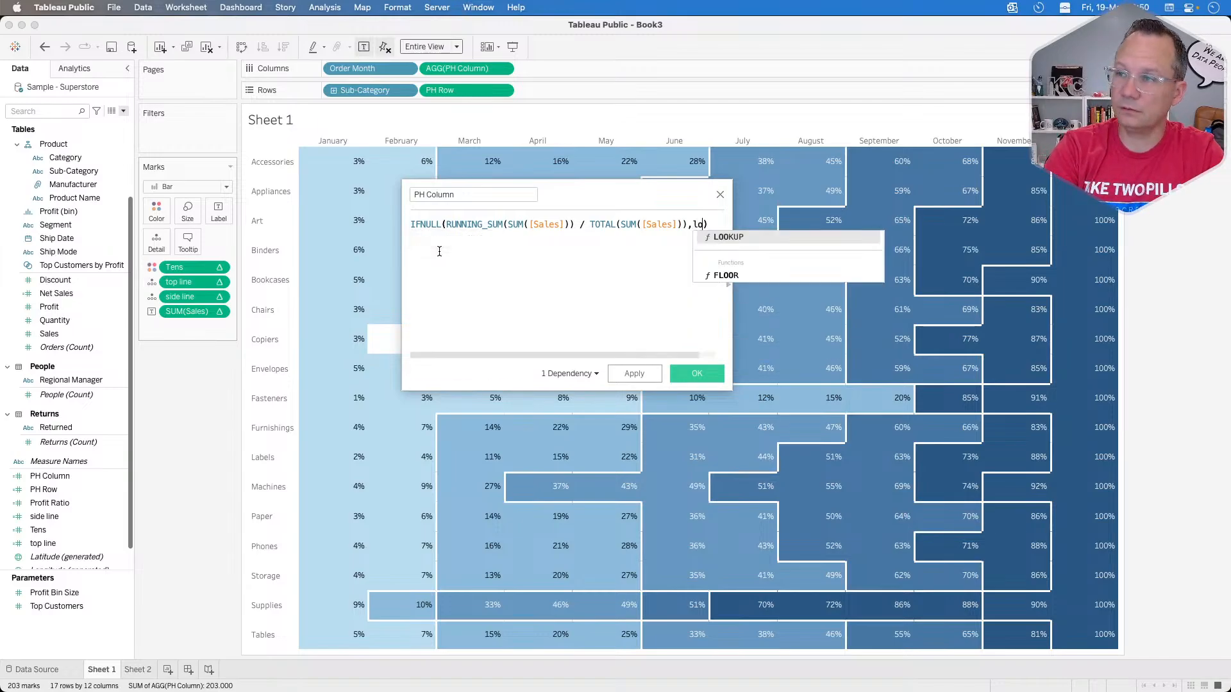
text(ok)
key(BackSpace)
key(BackSpace)
key(BackSpace)
key(BackSpace)
key(BackSpace)
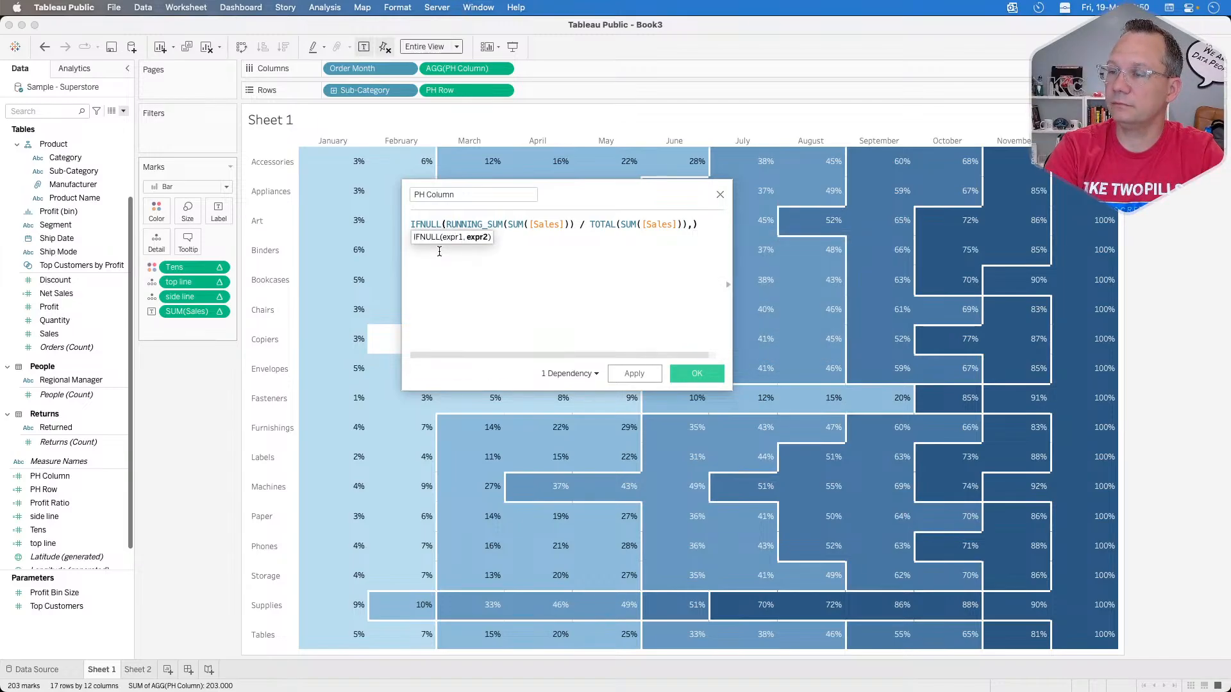
key(Return)
text(,look)
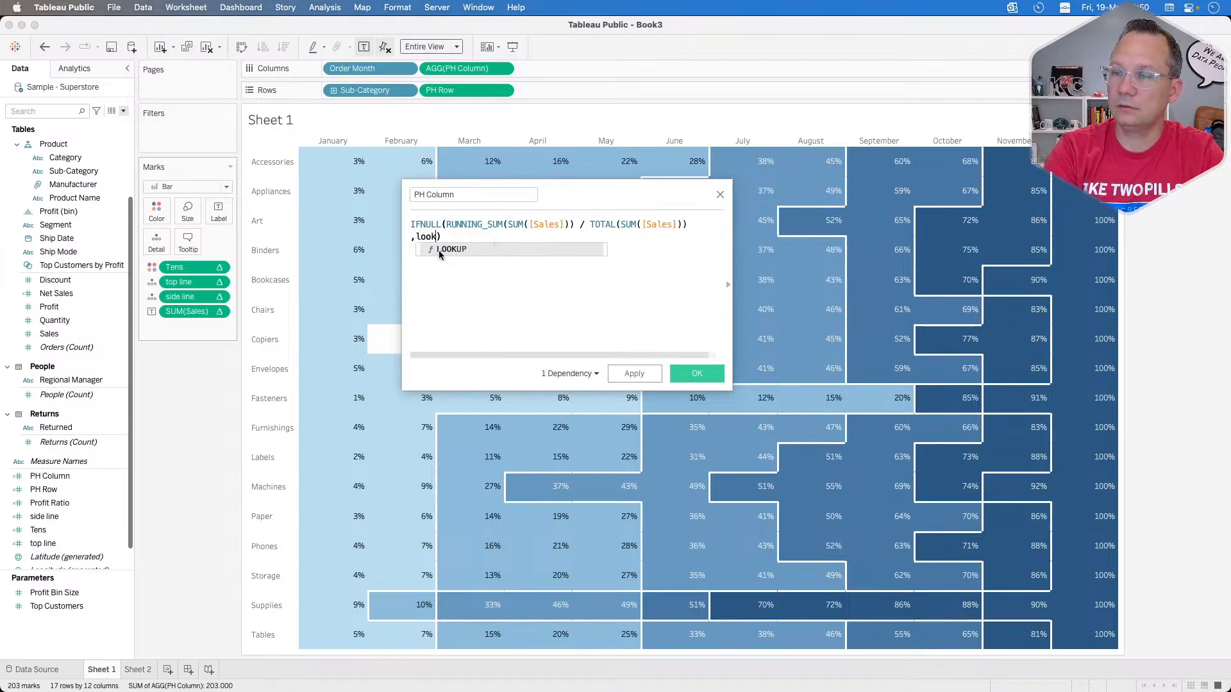
key(Return)
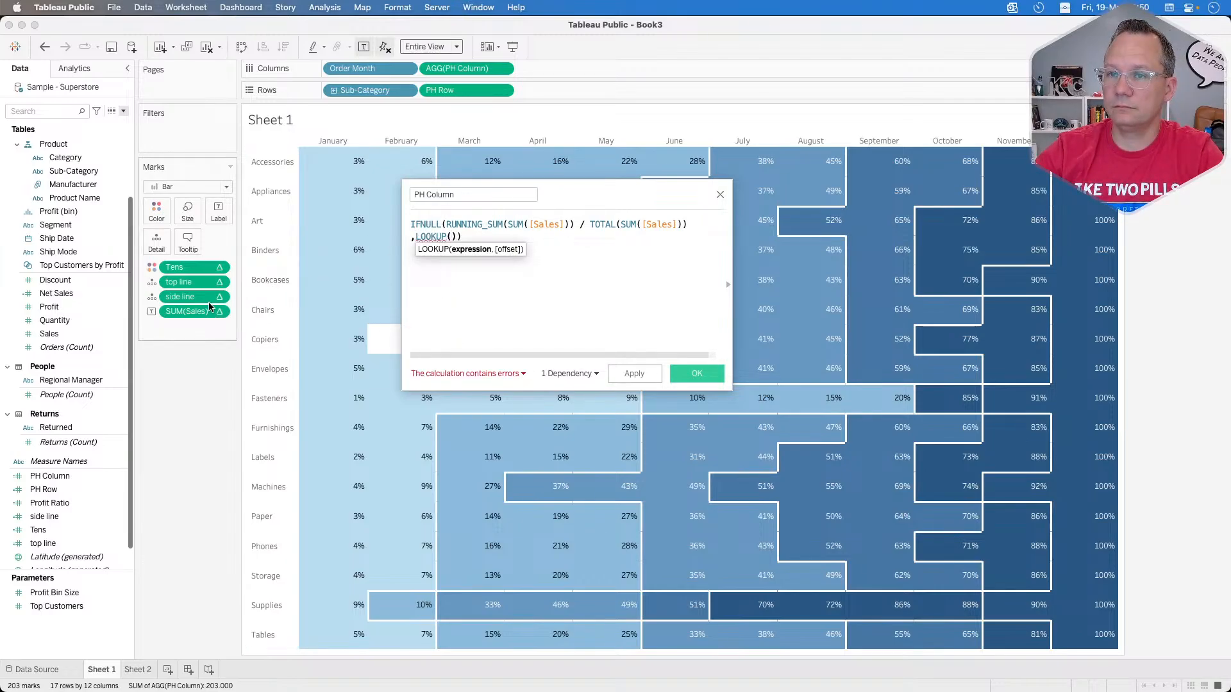
drag(187, 311, 439, 263)
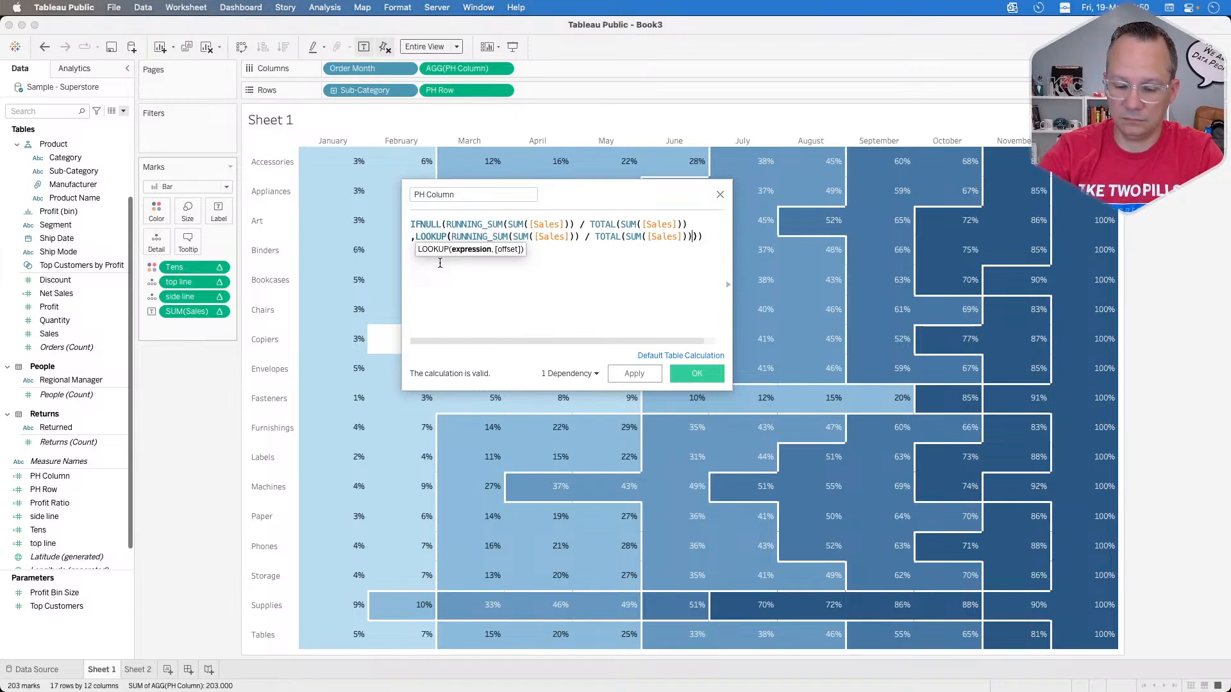
text(,-1)
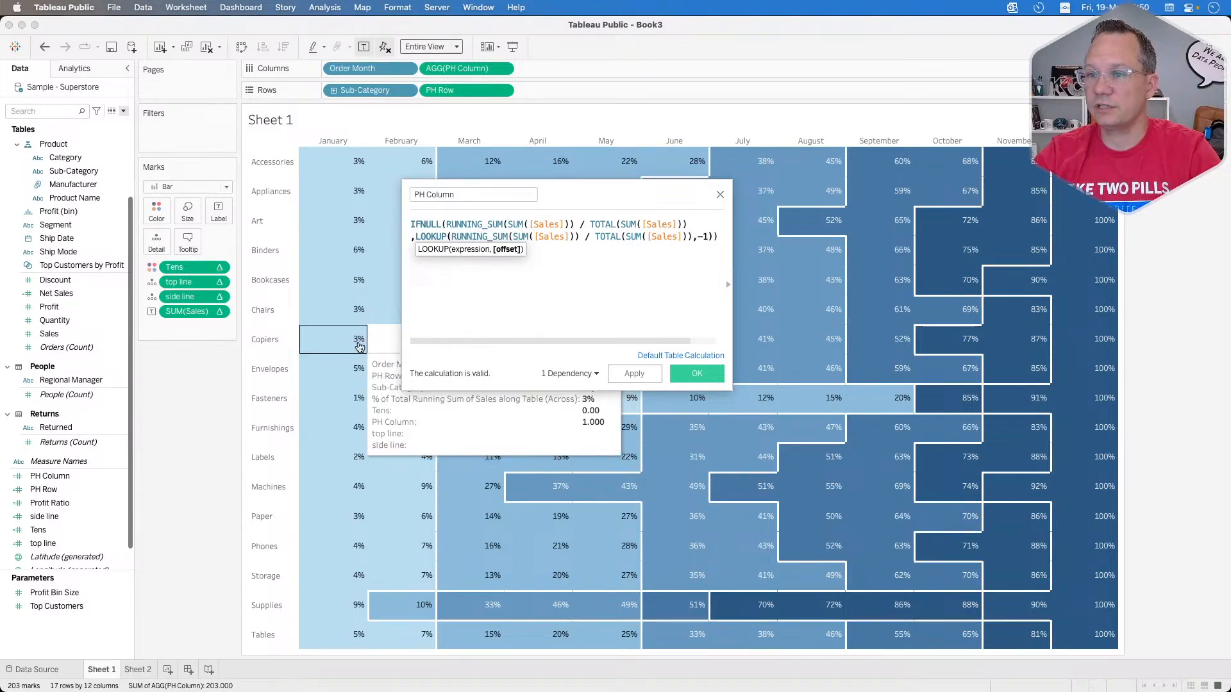
drag(600, 198, 603, 431)
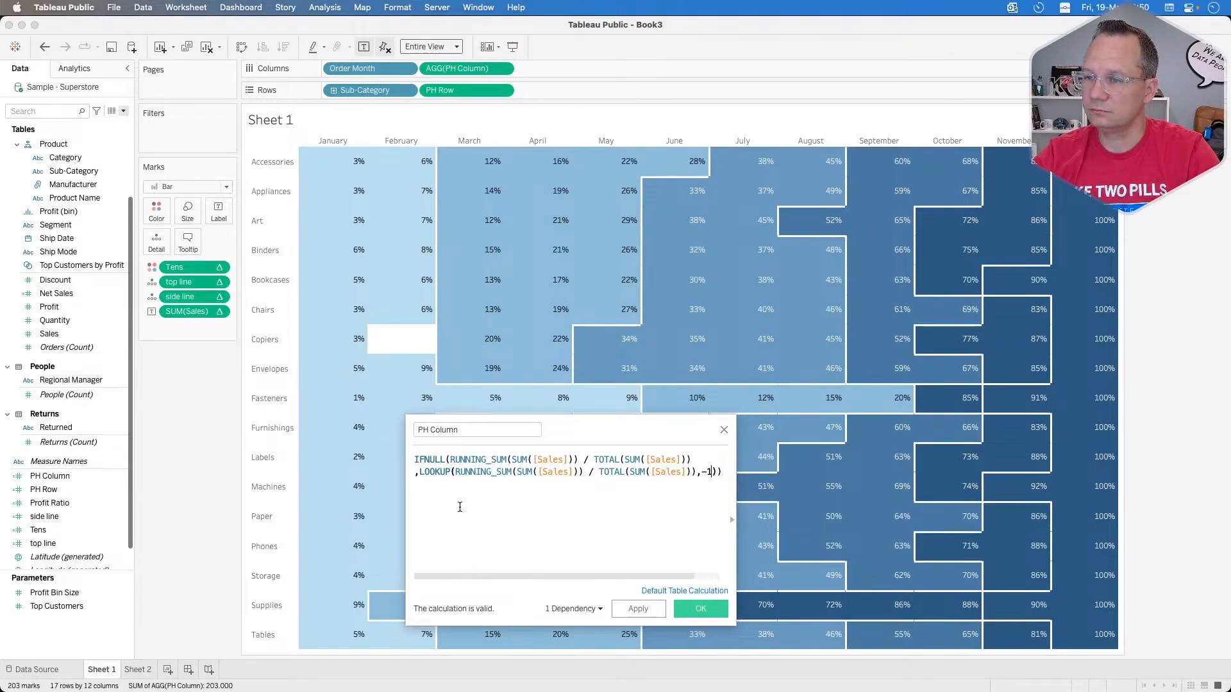
click(724, 431)
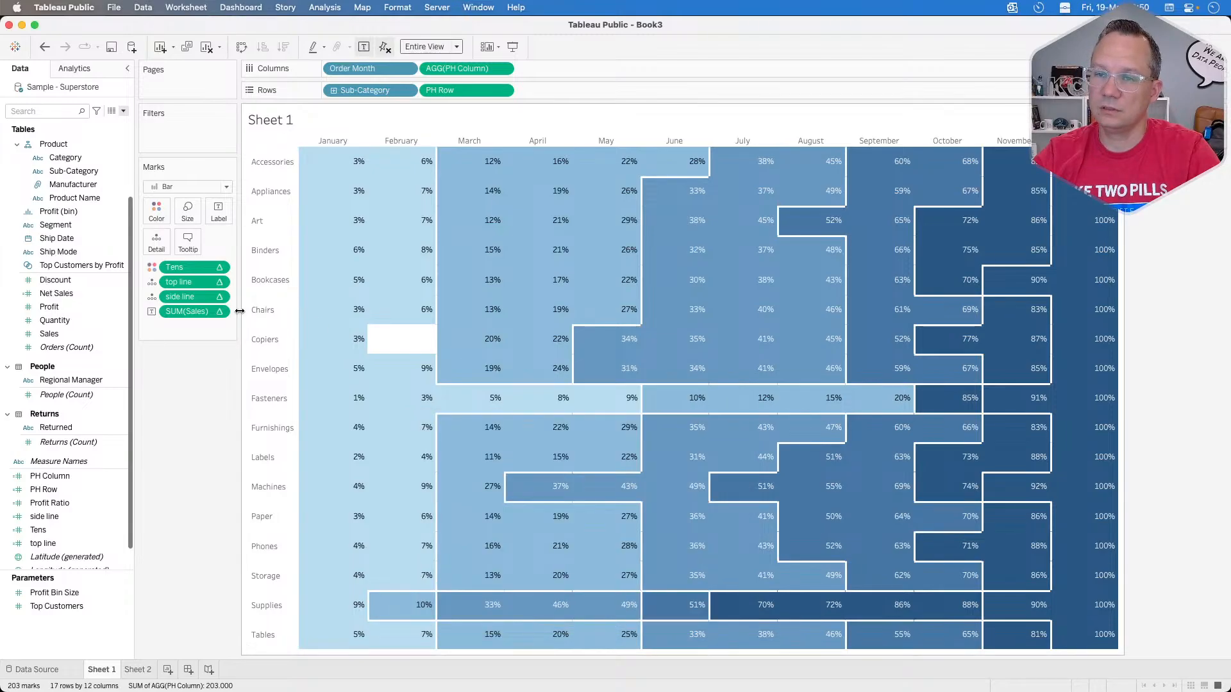
Step: Review the table calculation settings of the SUM(Sales) label and close them unchanged
click(219, 311)
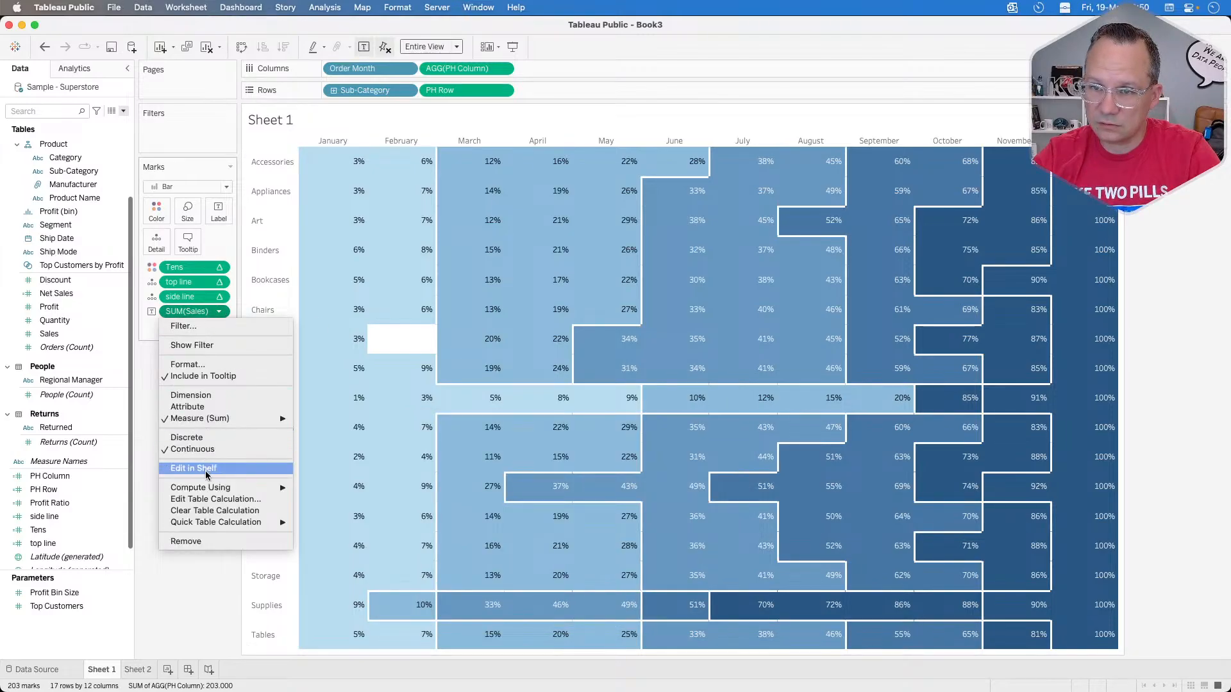
click(210, 500)
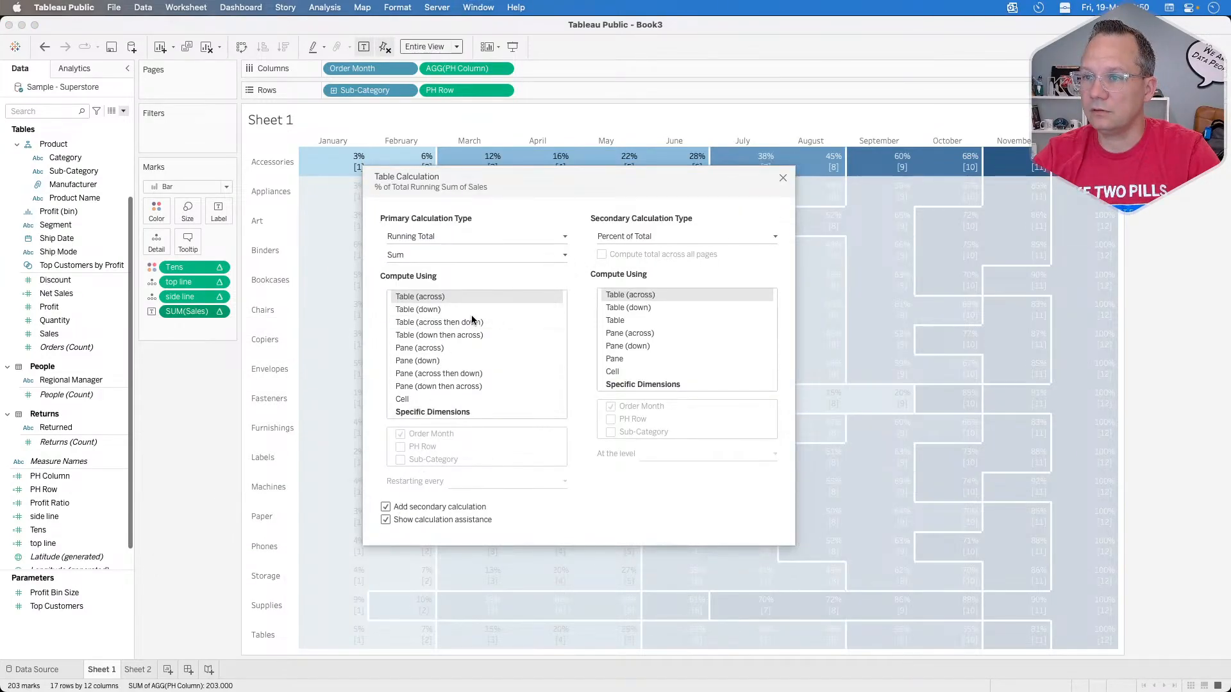
click(783, 178)
Step: Reopen PH Column and replace MIN(1.0) with an IFNULL around the SUM(Sales) label's running percent-of-total calculation
right_click(62, 479)
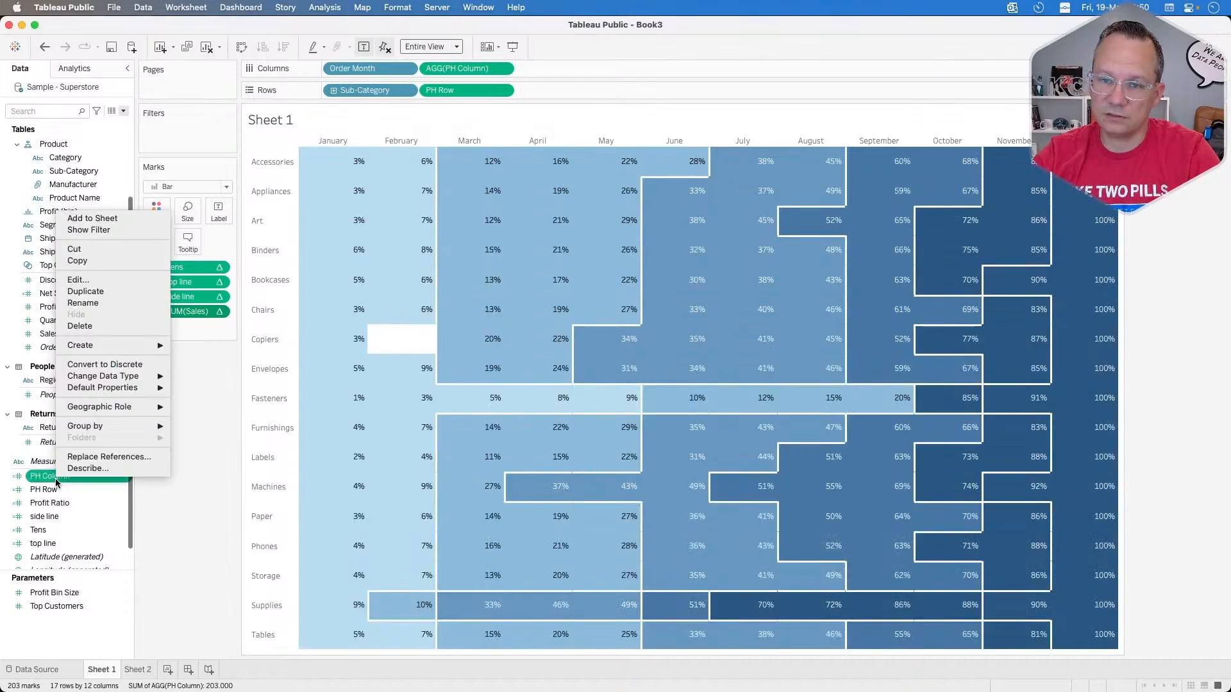
click(99, 276)
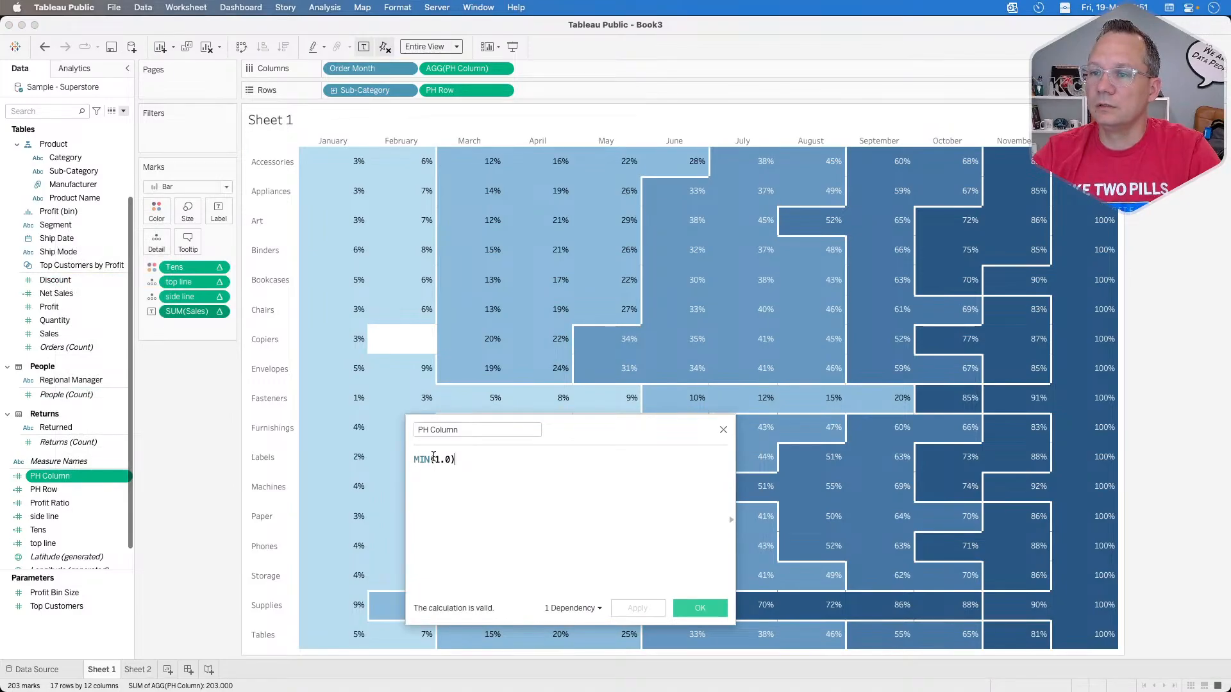
drag(461, 459, 399, 454)
text(if)
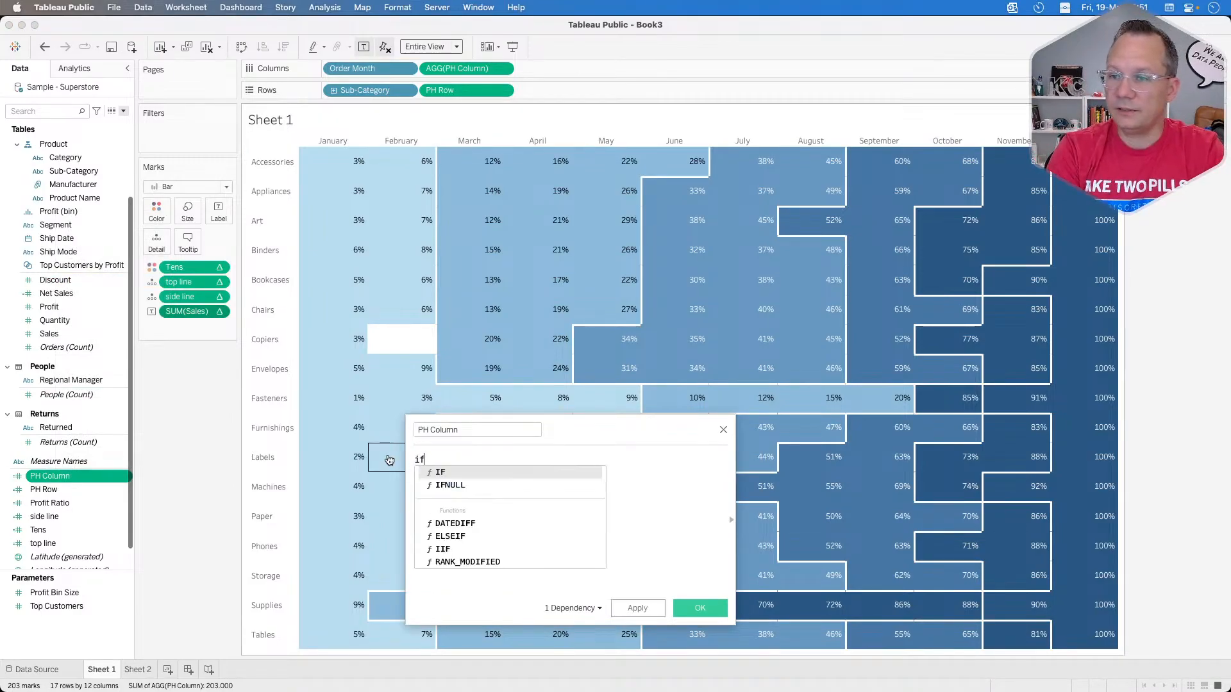
key(Down)
key(Return)
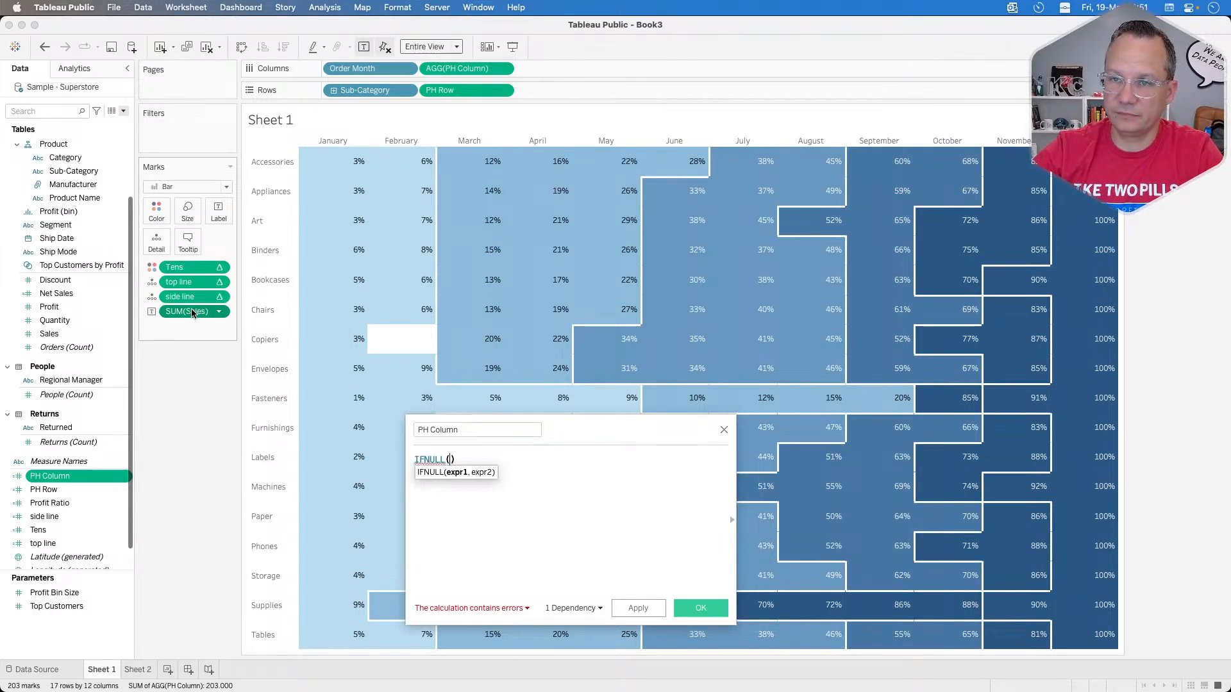
drag(187, 311, 451, 472)
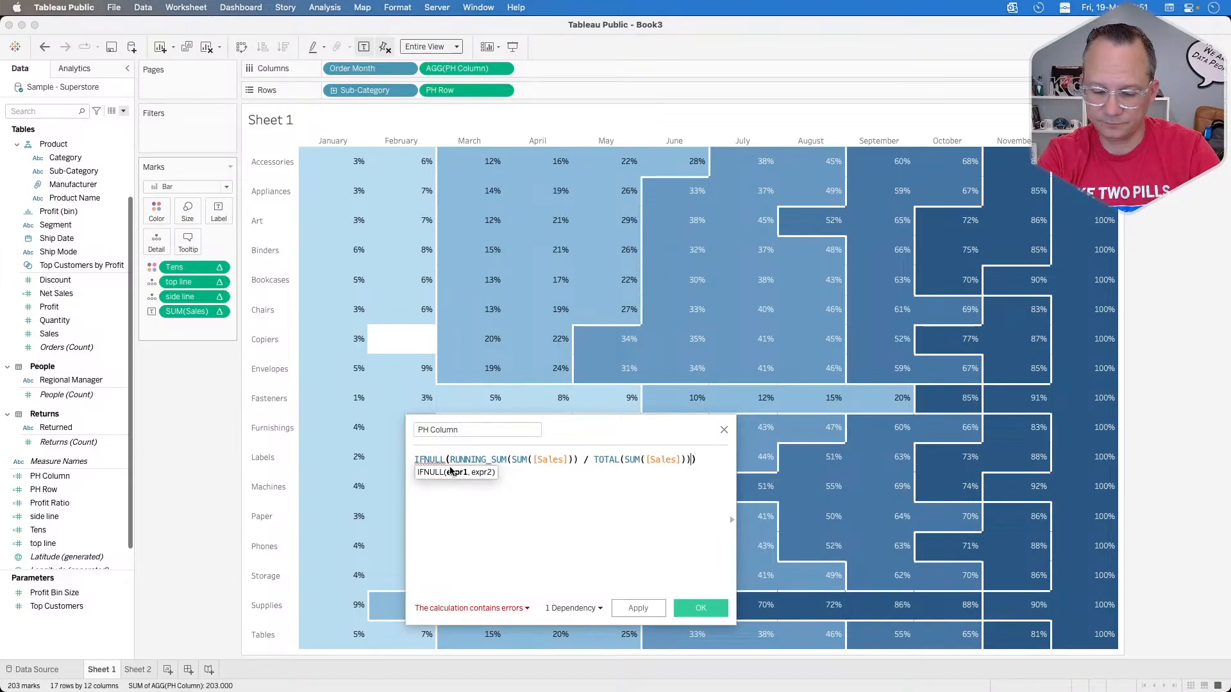
Step: Complete the IFNULL in PH Column with a LOOKUP of the running percent of total at offset -1, and save the calculation
key(Return)
text(,)
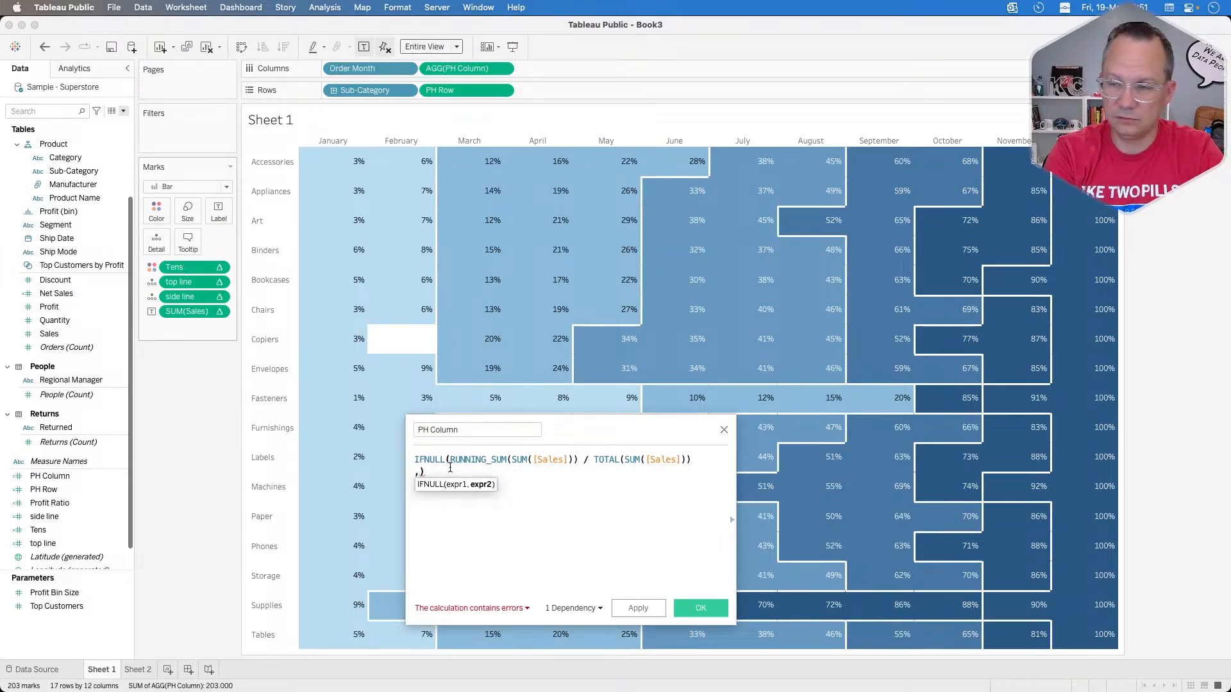
text(look)
key(Return)
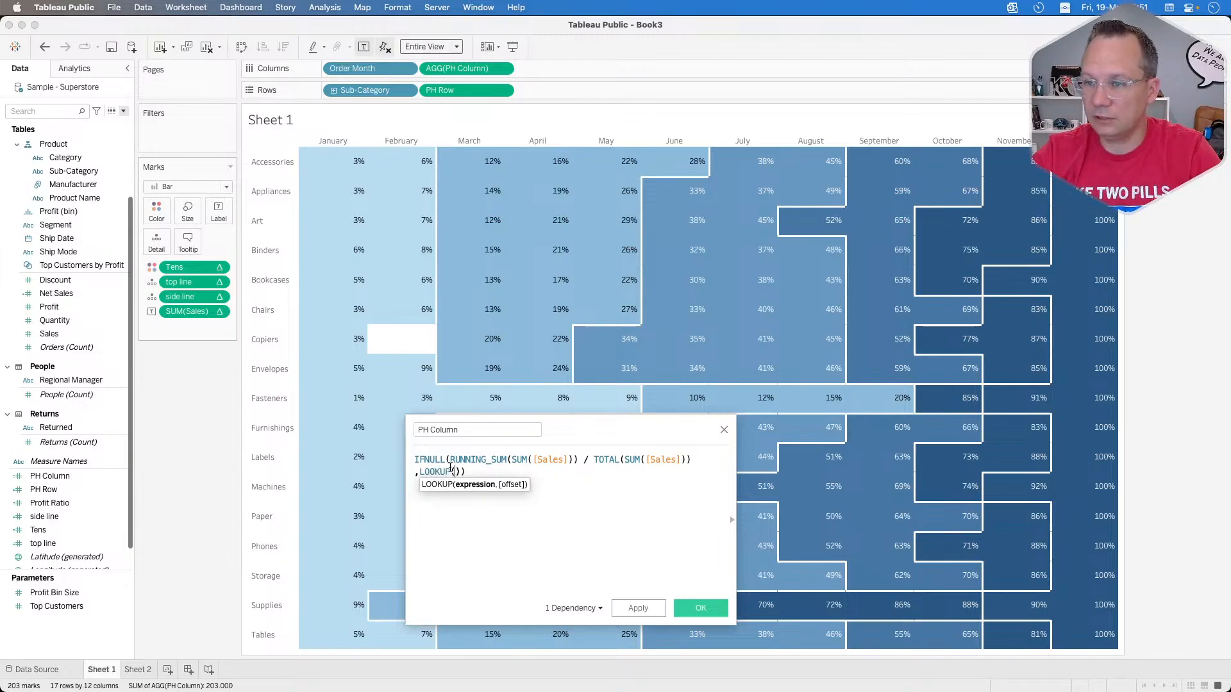
drag(212, 313, 454, 496)
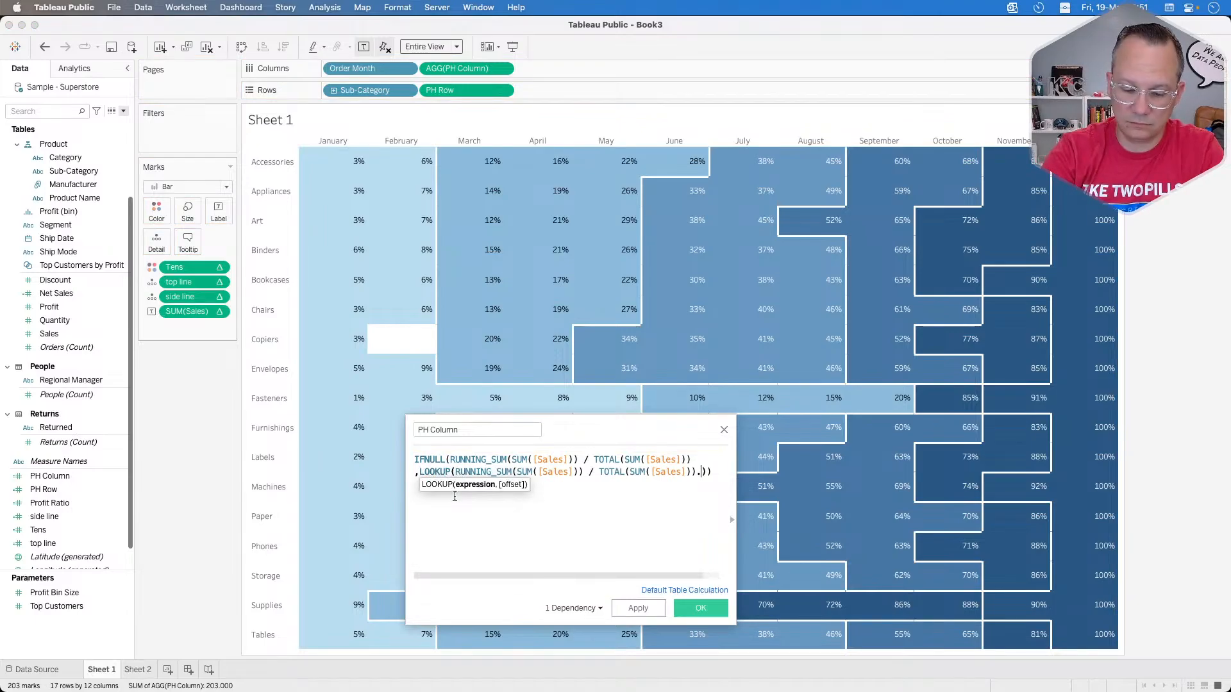
text(,-1)
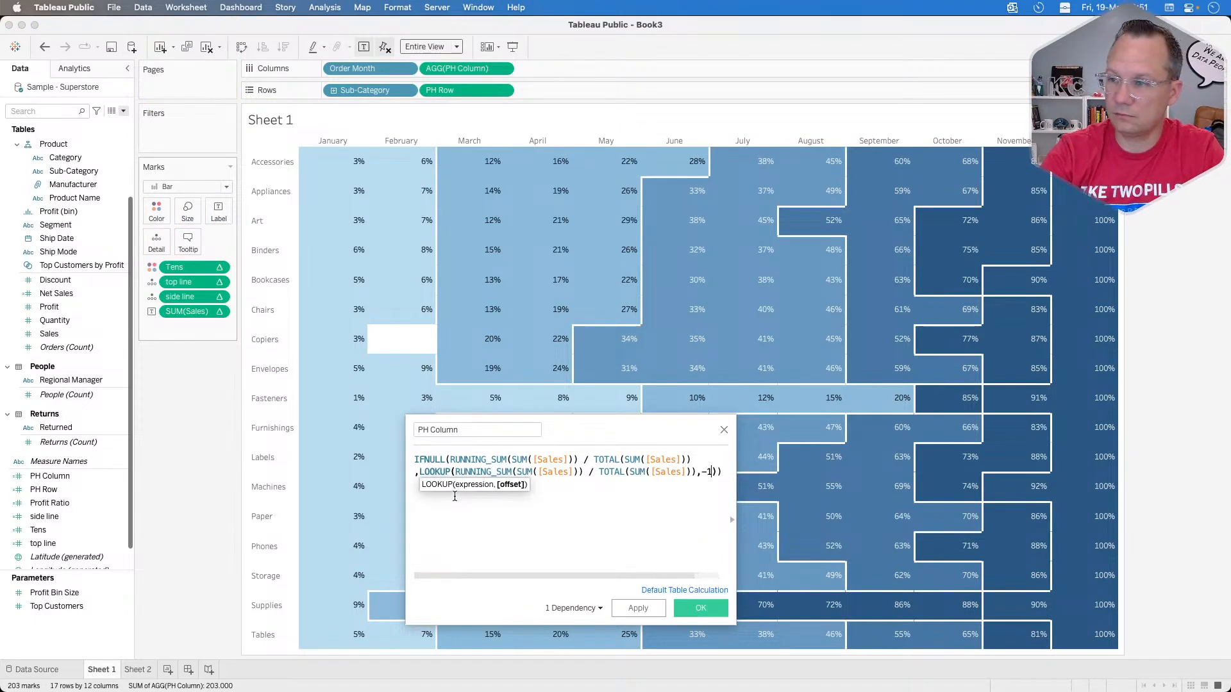
click(641, 607)
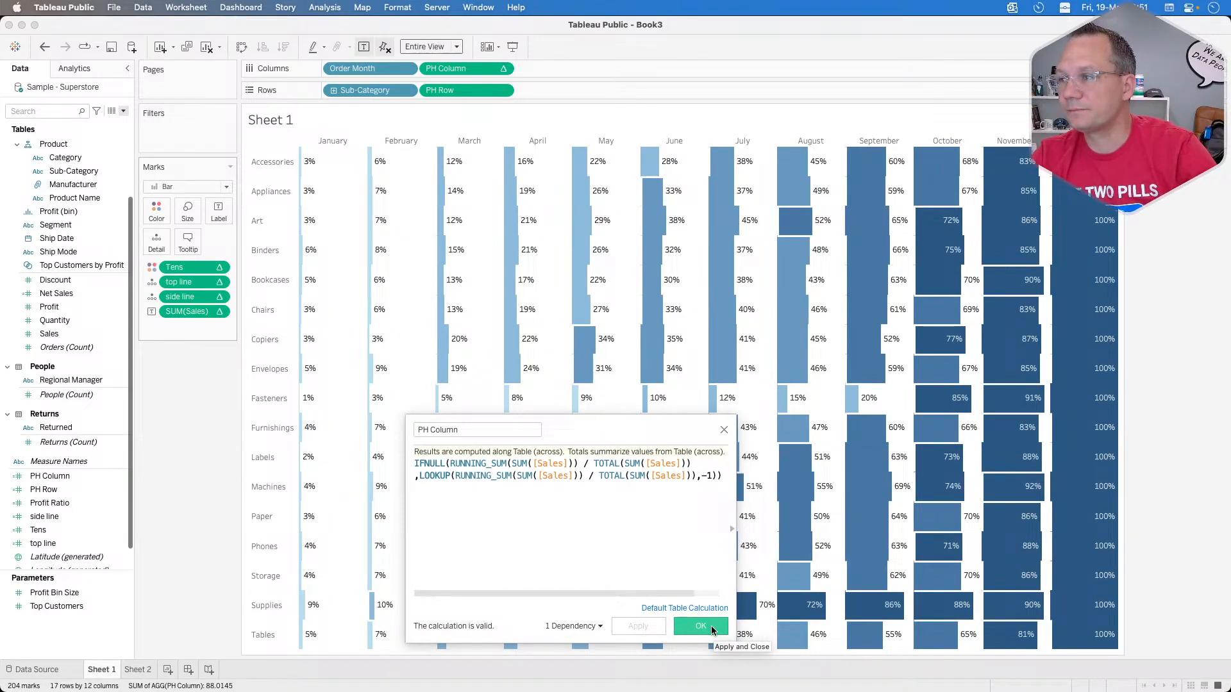
click(700, 626)
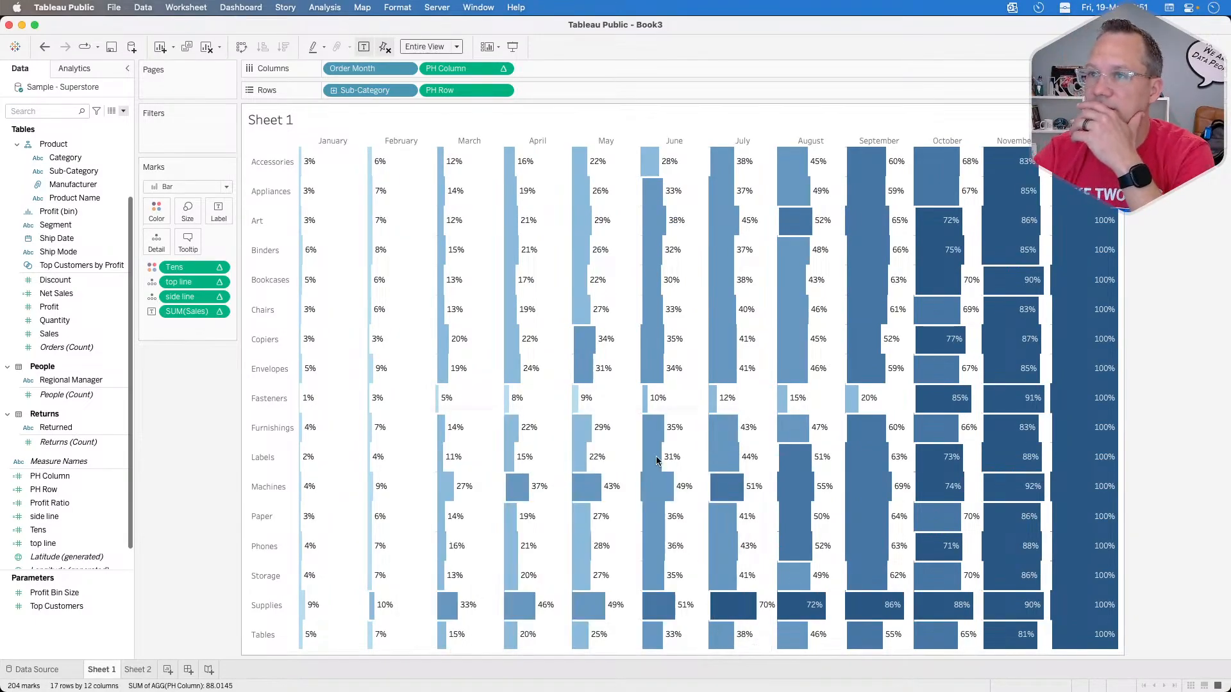
Step: Check which direction the PH Column measure on Columns is computed along, leaving it unchanged
click(503, 68)
mouse_move(485, 219)
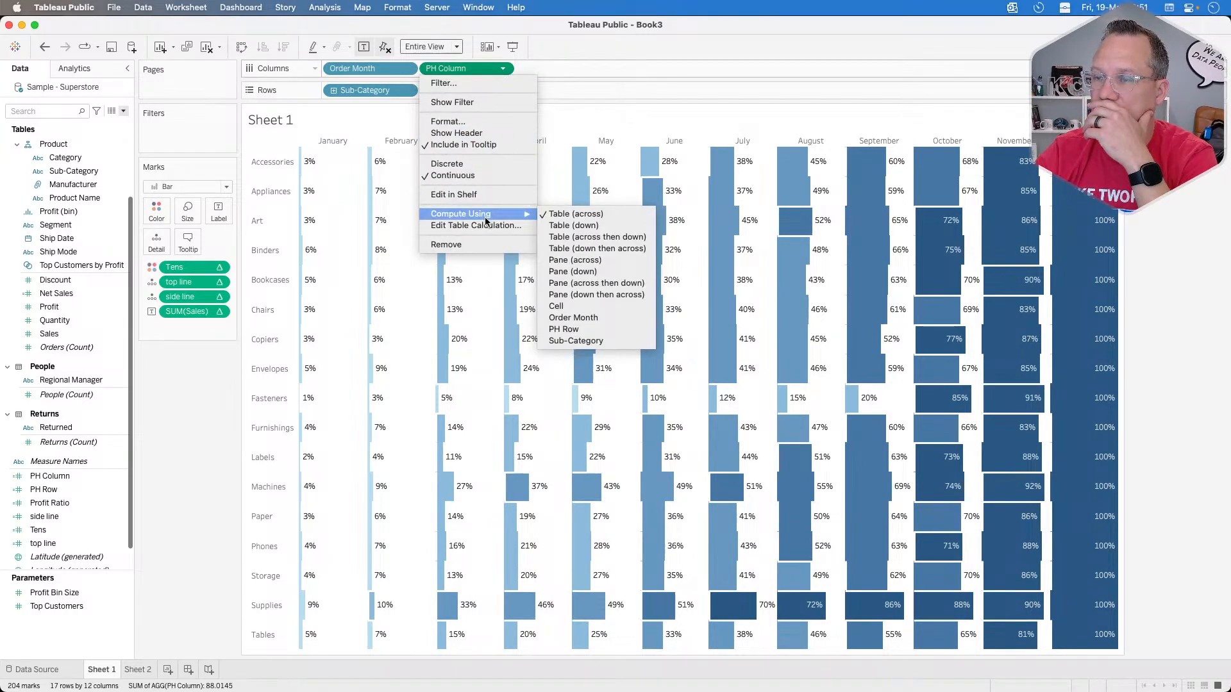
click(188, 396)
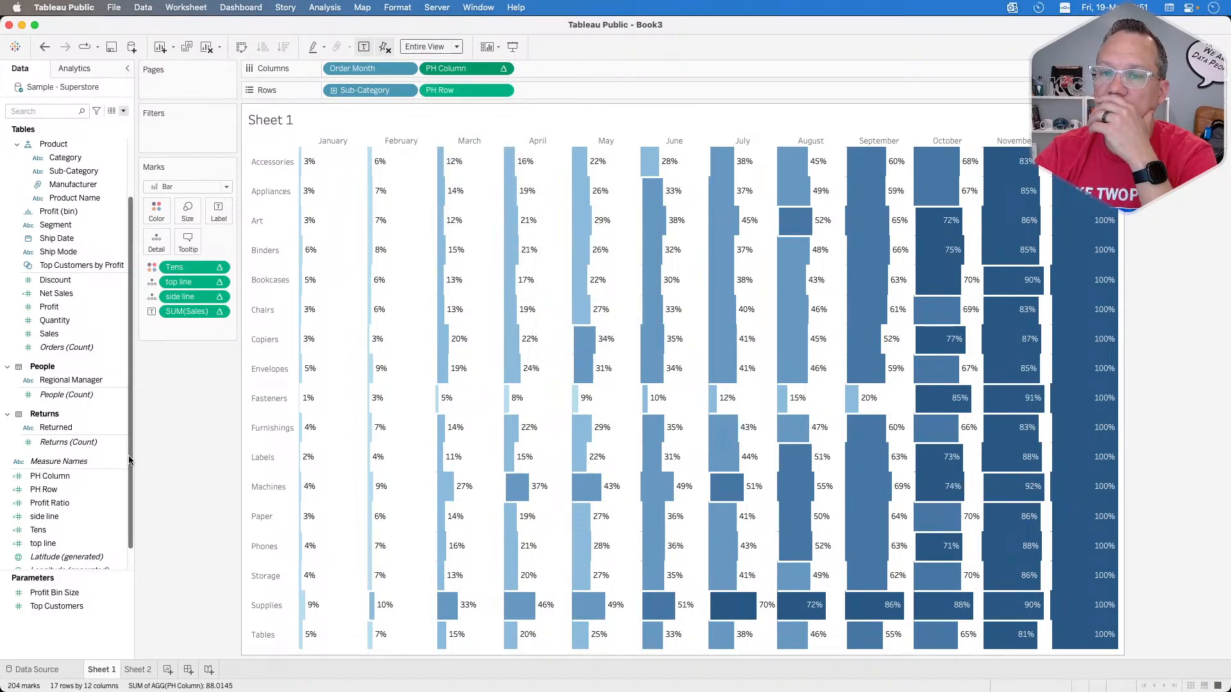
Step: Reopen PH Column and replace its formula with an IF ISNULL test around the SUM(Sales) label's running percent-of-total calculation
right_click(66, 477)
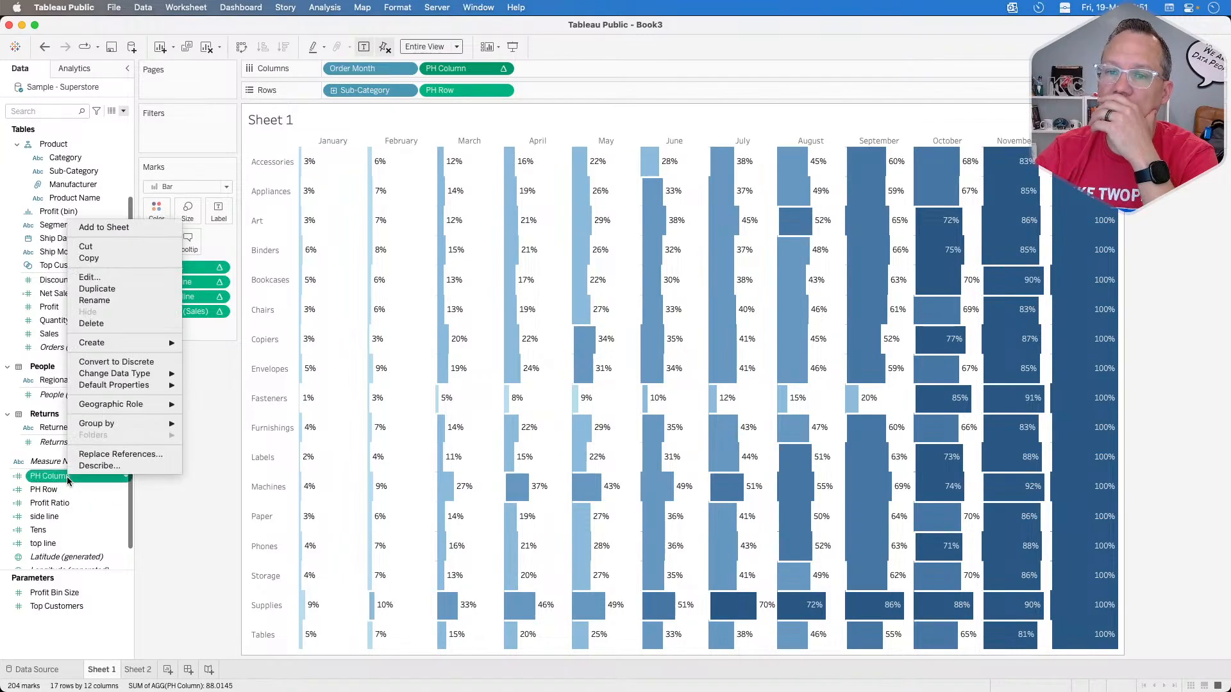
click(91, 277)
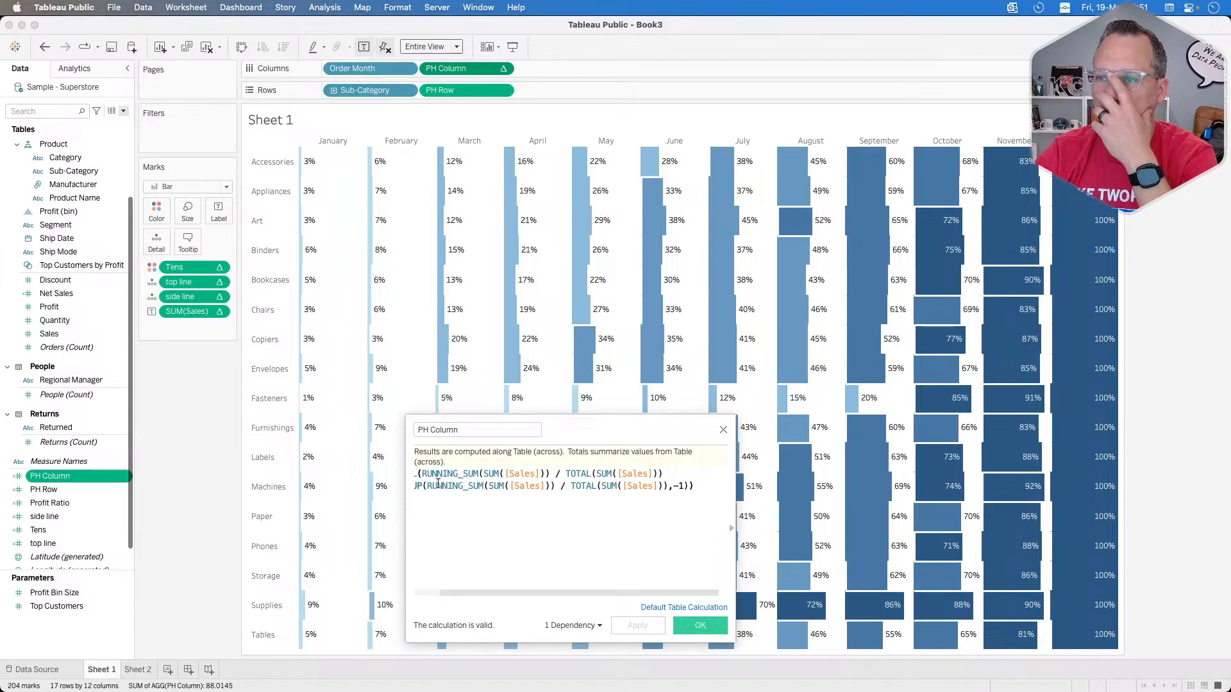
scroll(438, 484, left, 3)
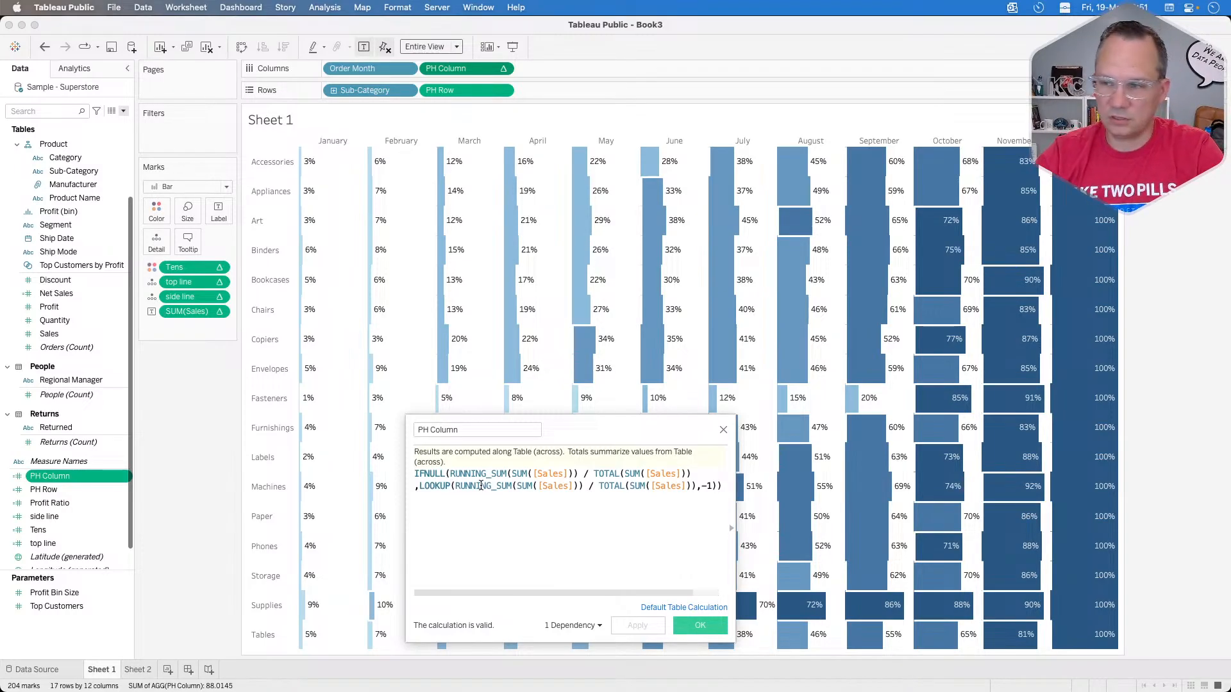
key(super+a)
text(i)
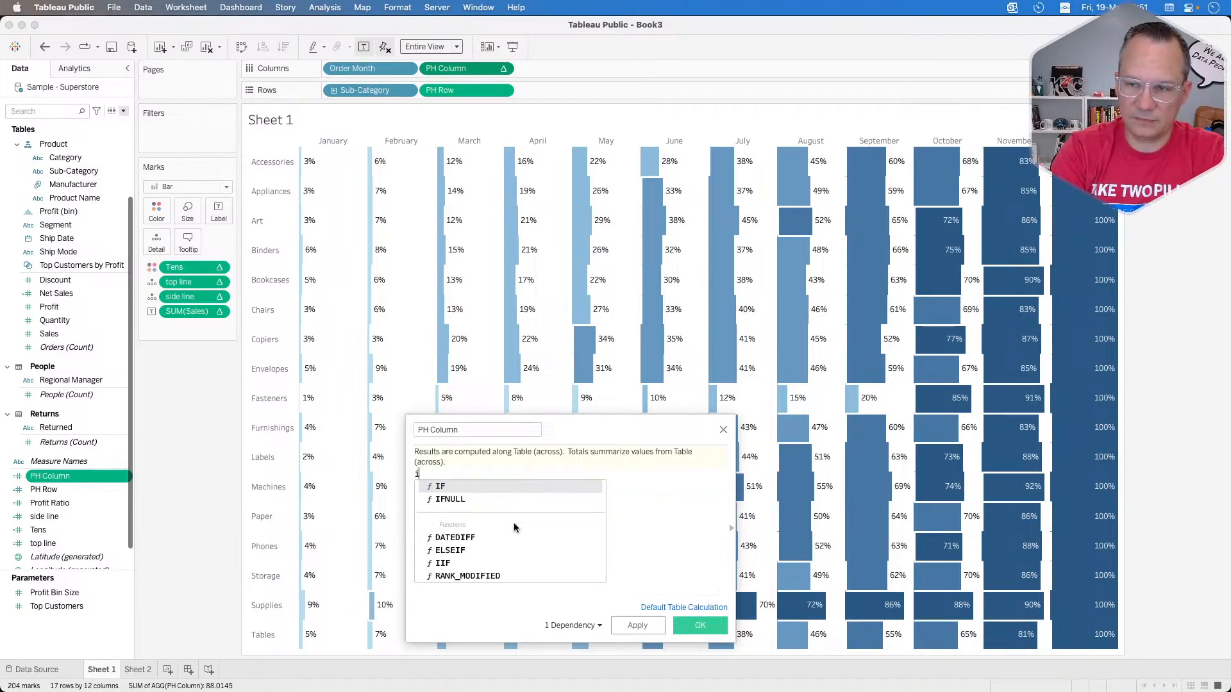
text(f isn)
key(Return)
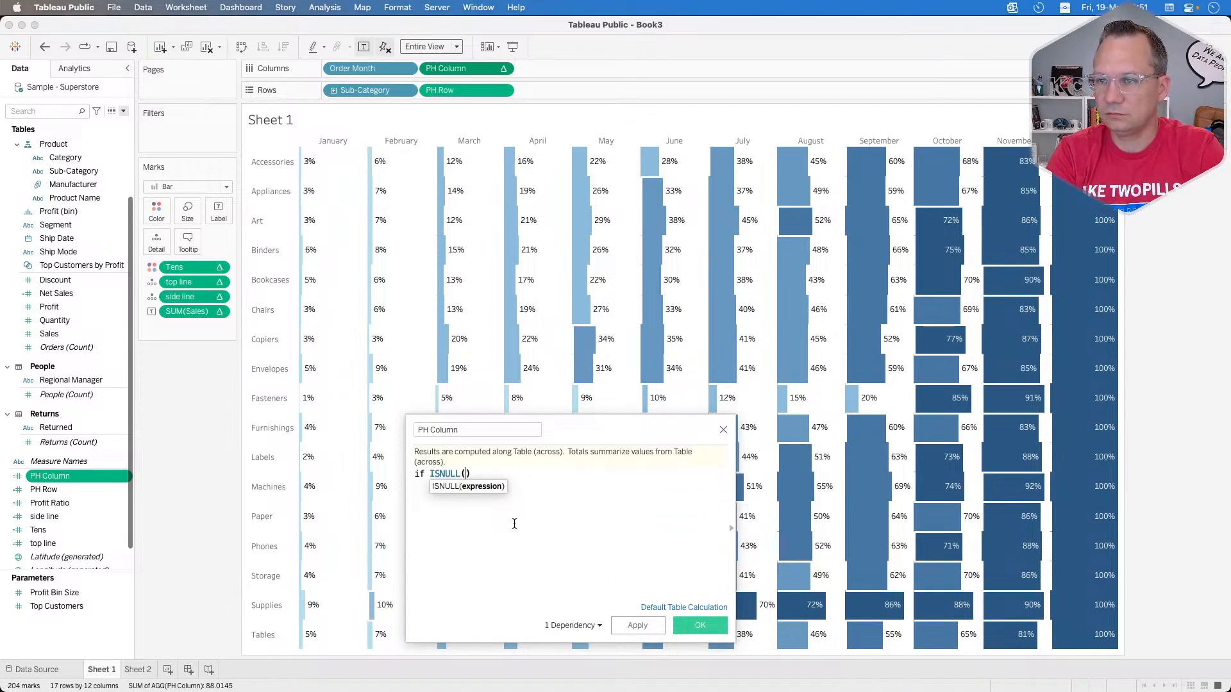
drag(199, 313, 458, 488)
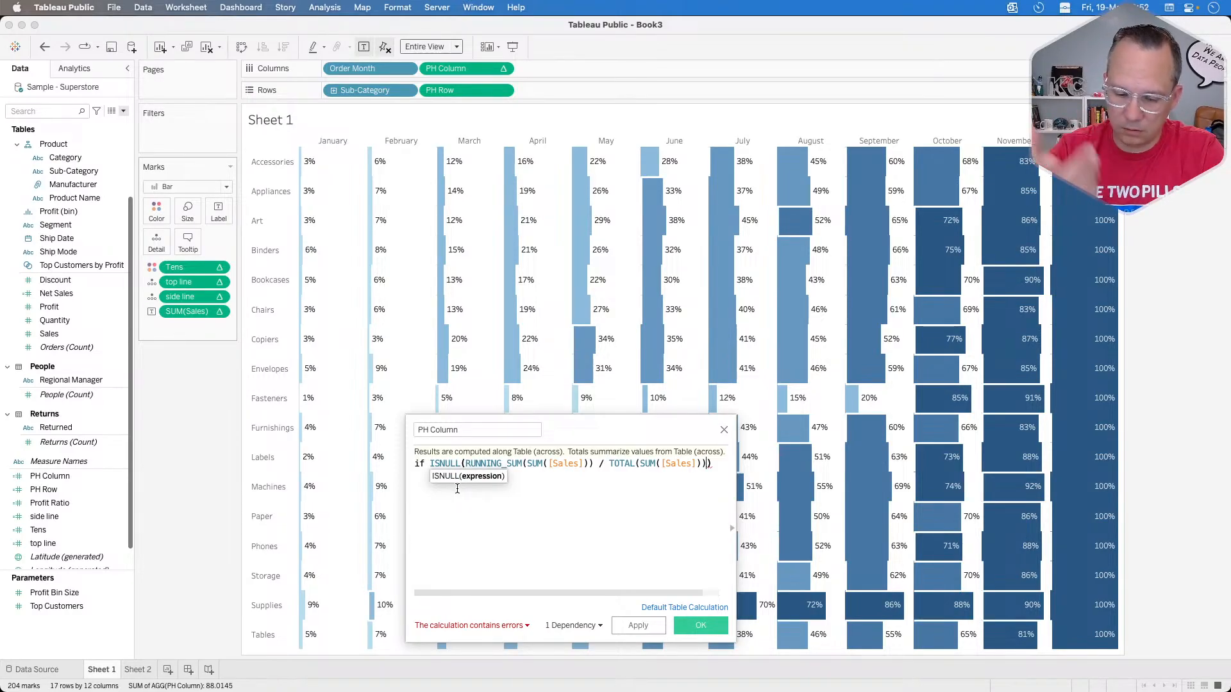
text(,)
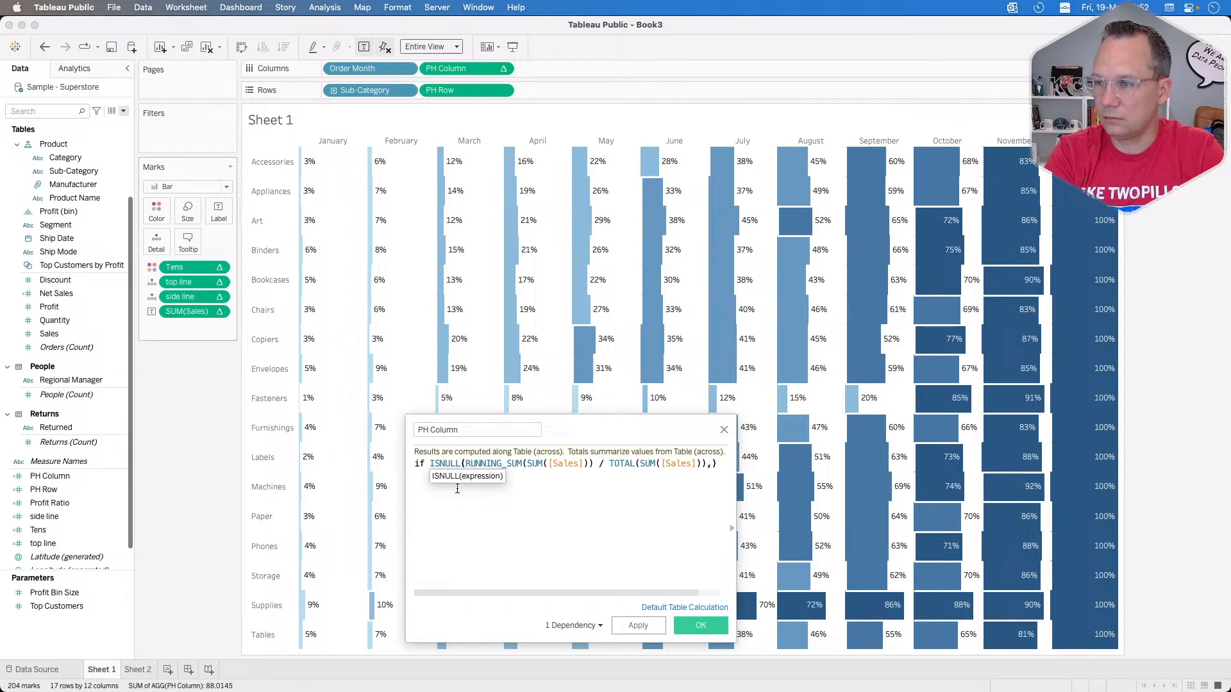
key(BackSpace)
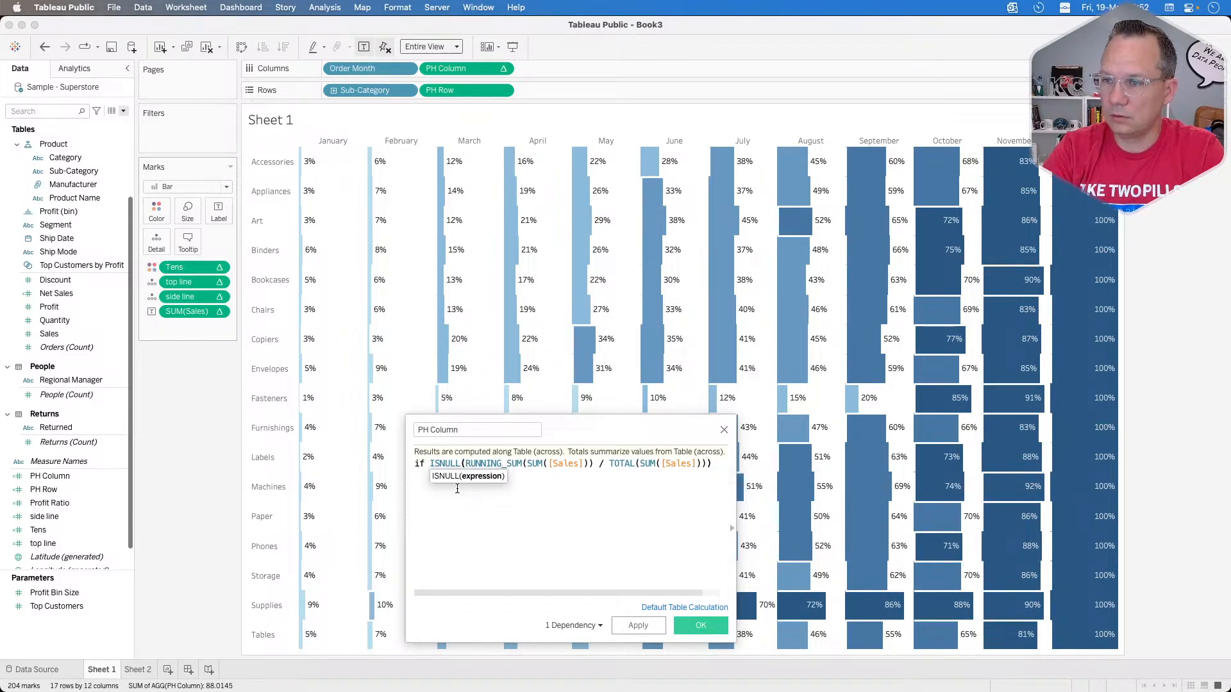
key(Right)
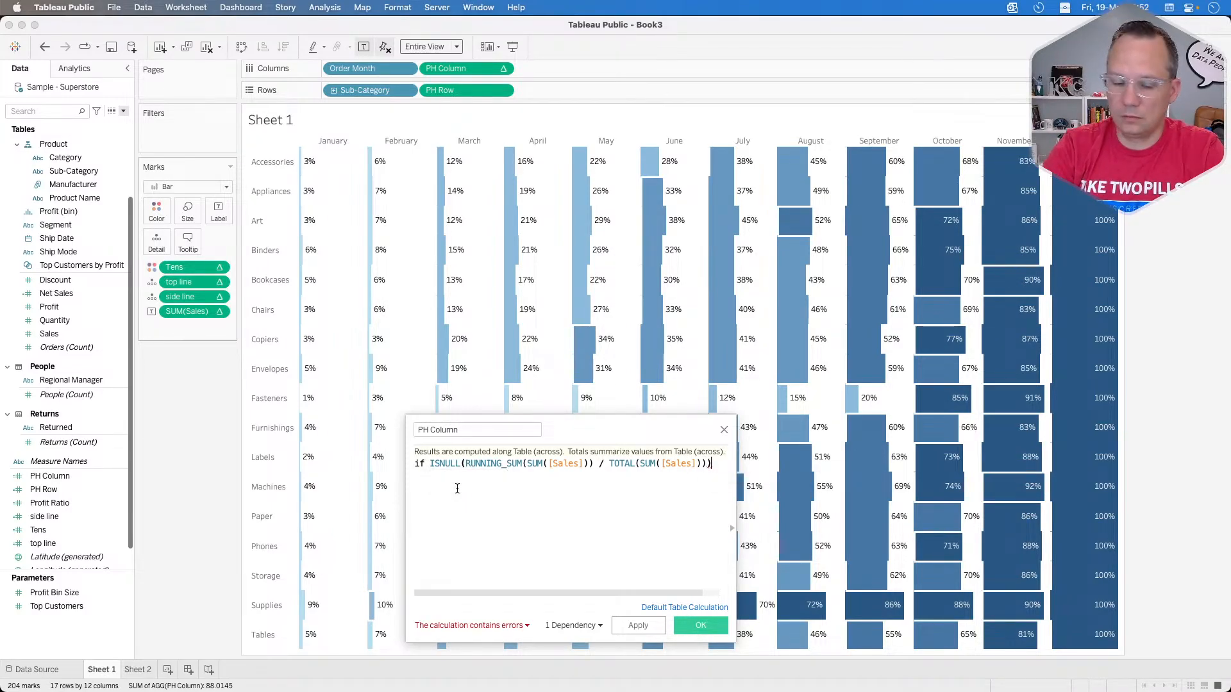
Step: Complete the IF statement in PH Column with then 1, else 1 and end, and save the calculation
key(Return)
text(then 1)
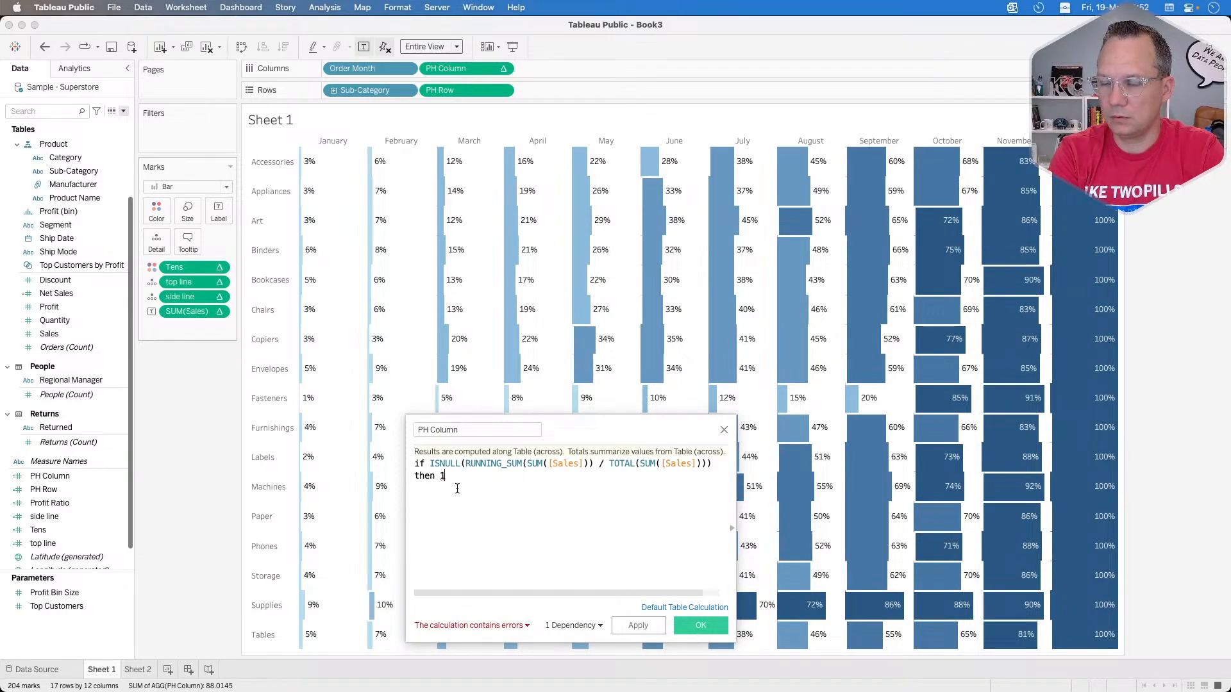
key(Return)
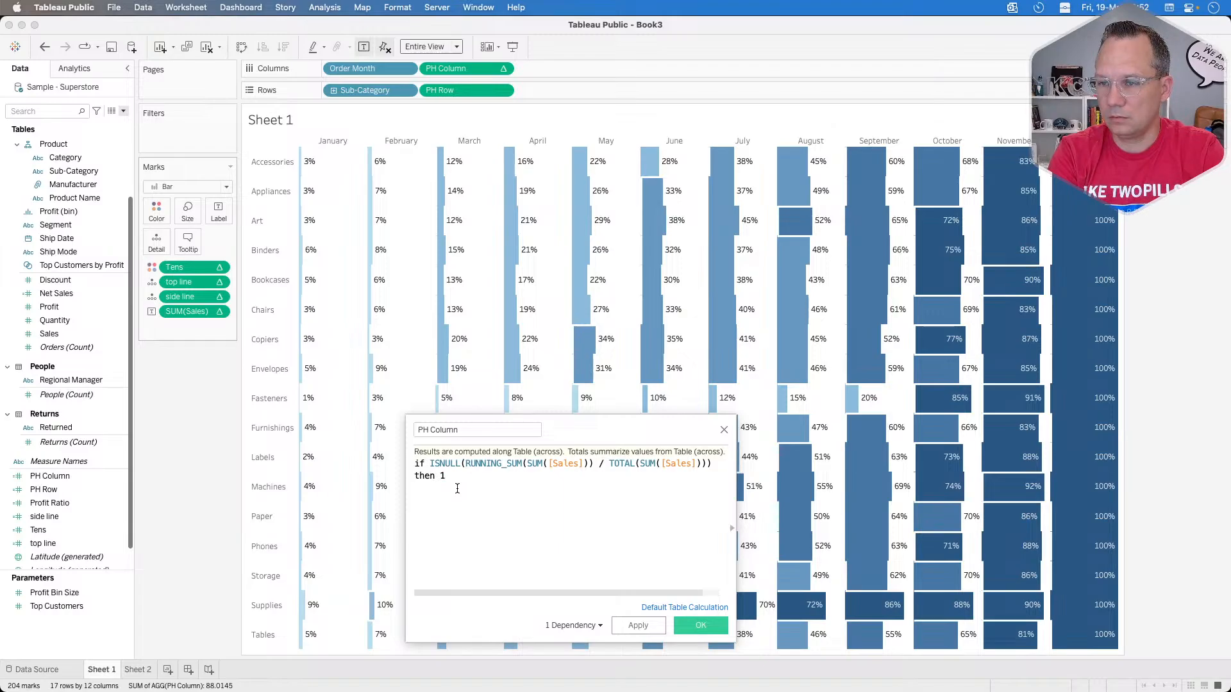
text(else )
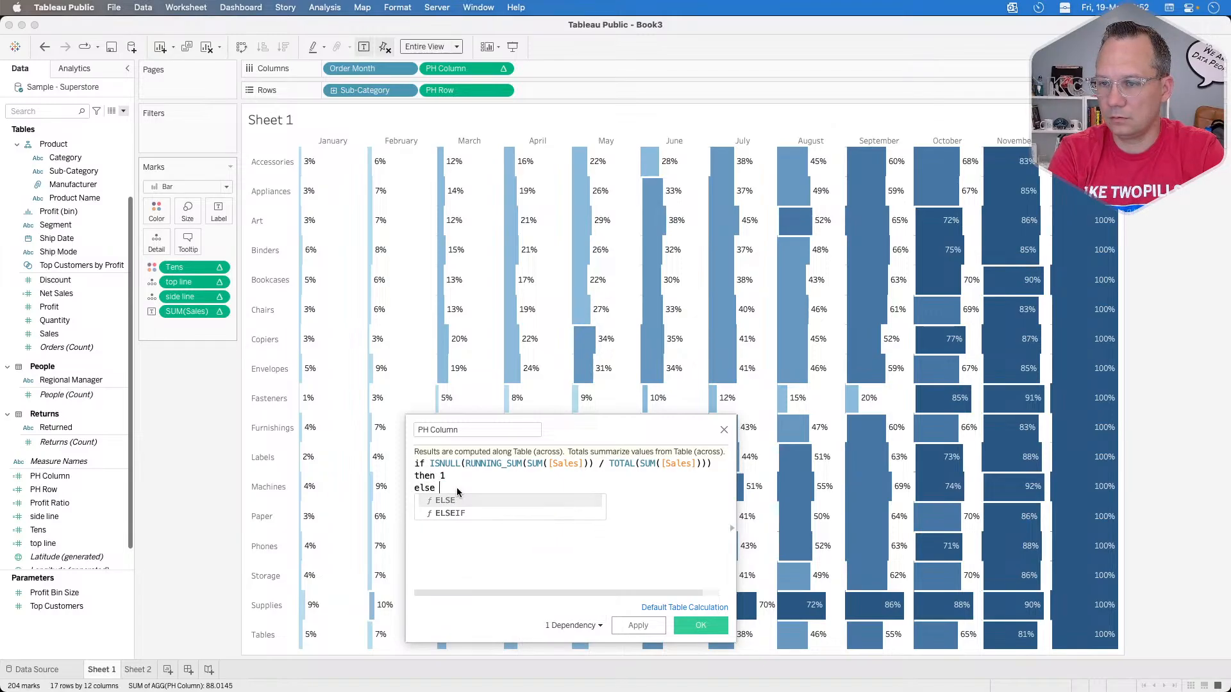
text(1 end)
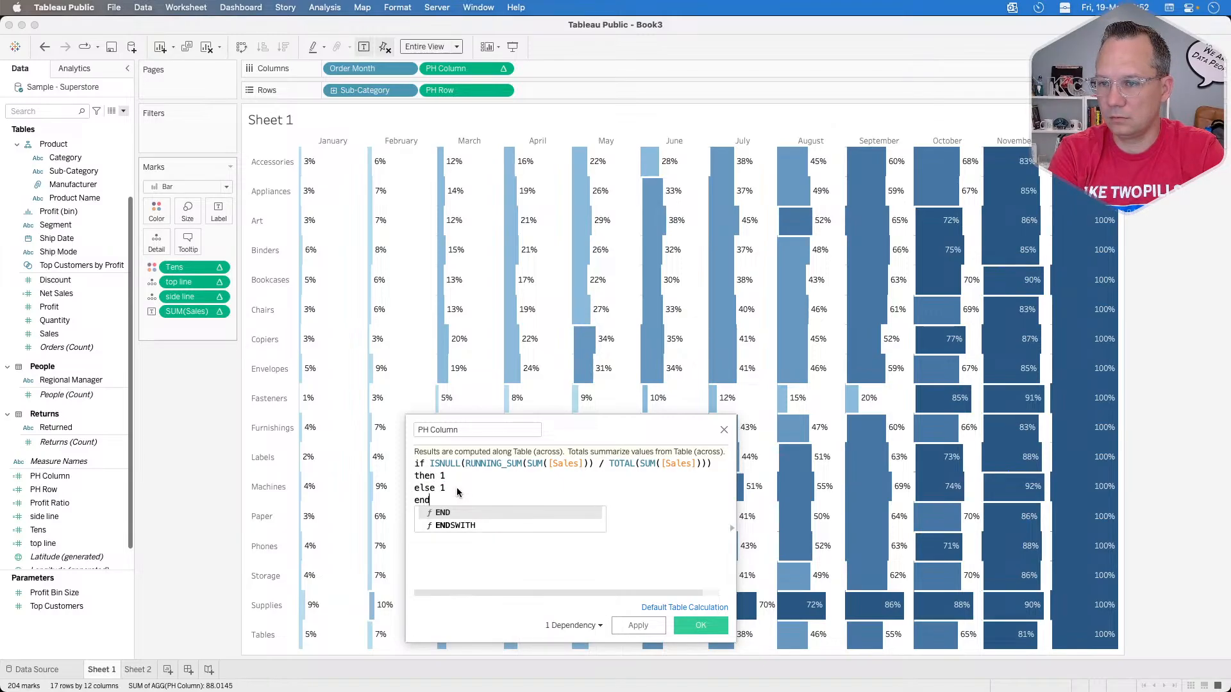
click(640, 626)
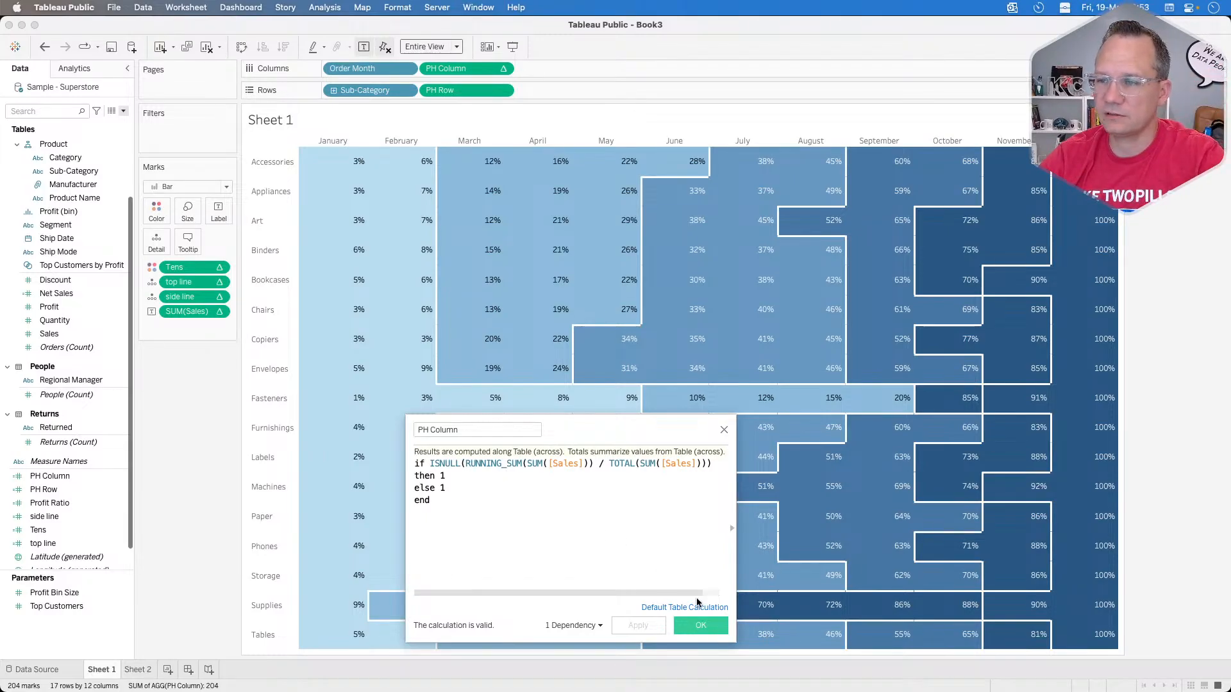
click(700, 627)
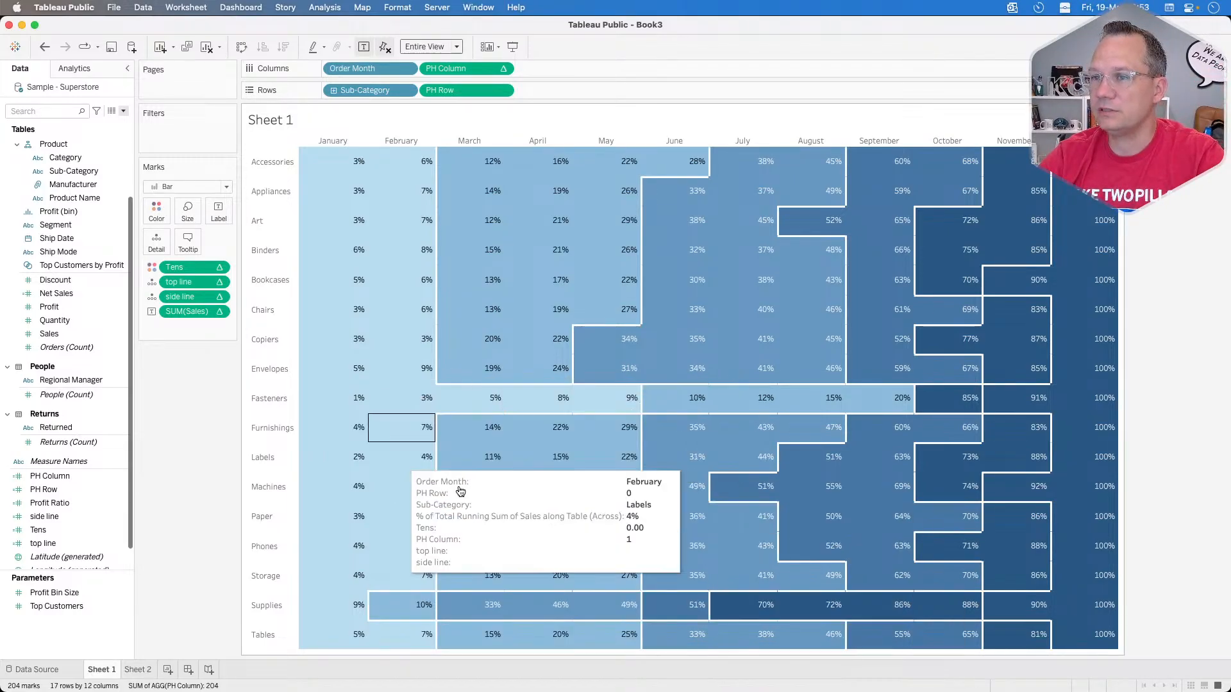